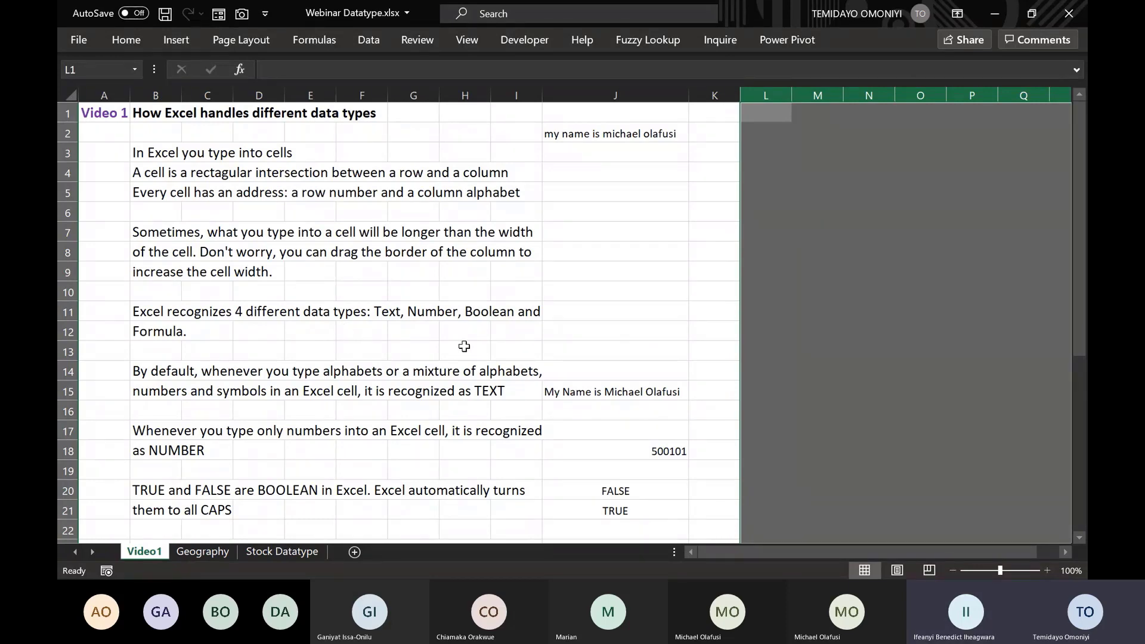
Enter a first name as sample text in cell J11 and the number 12342 in J12.
left_click(590, 394)
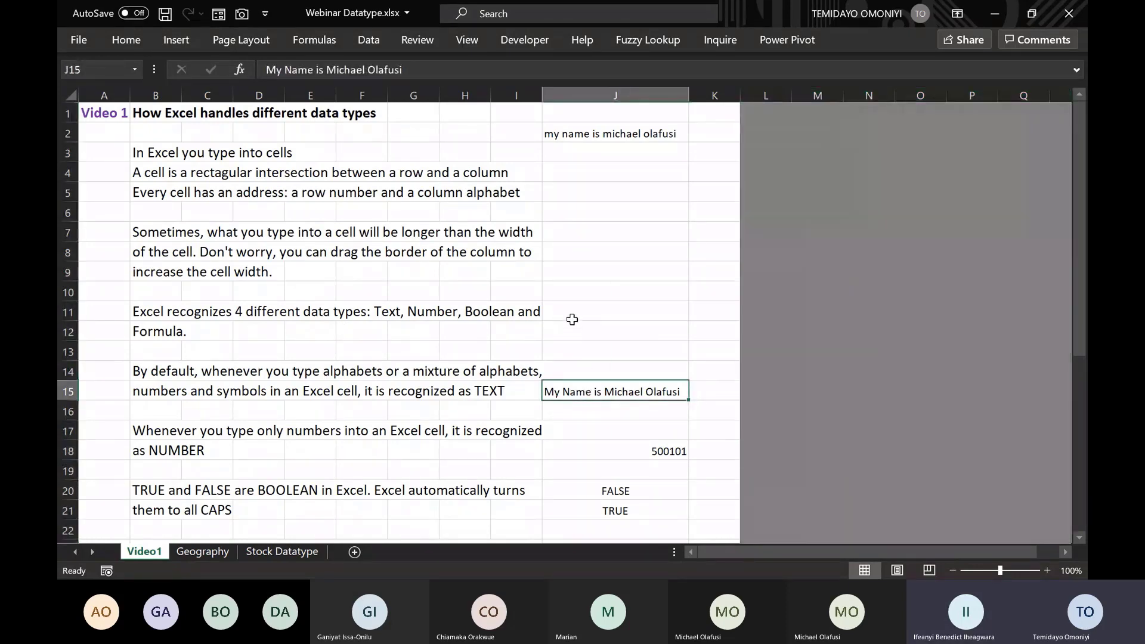
left_click(572, 315)
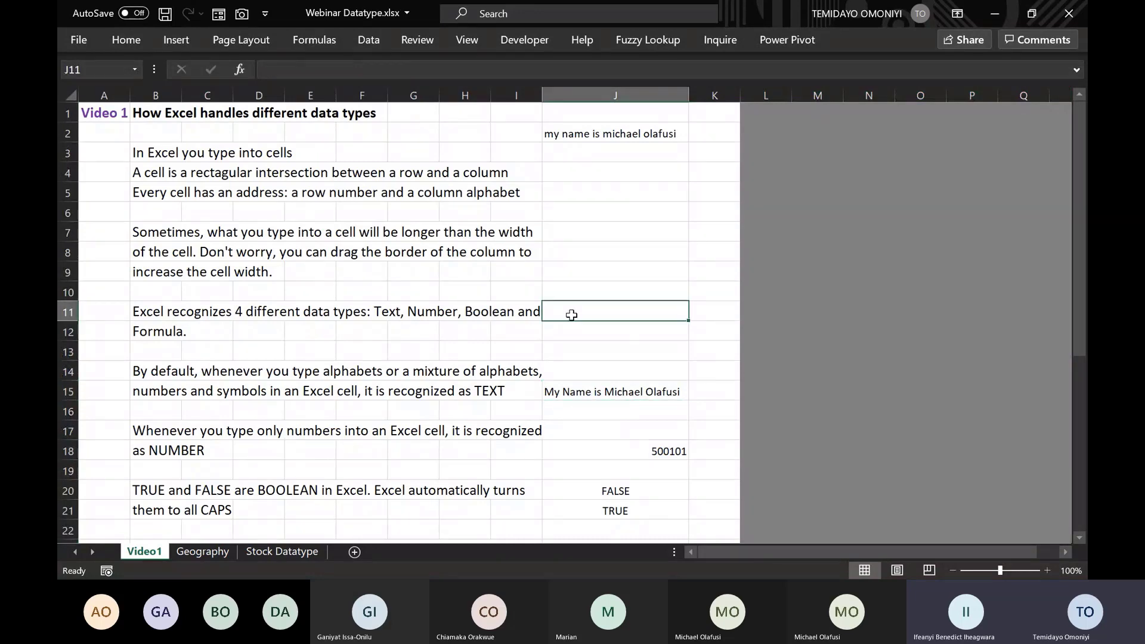
type("Te")
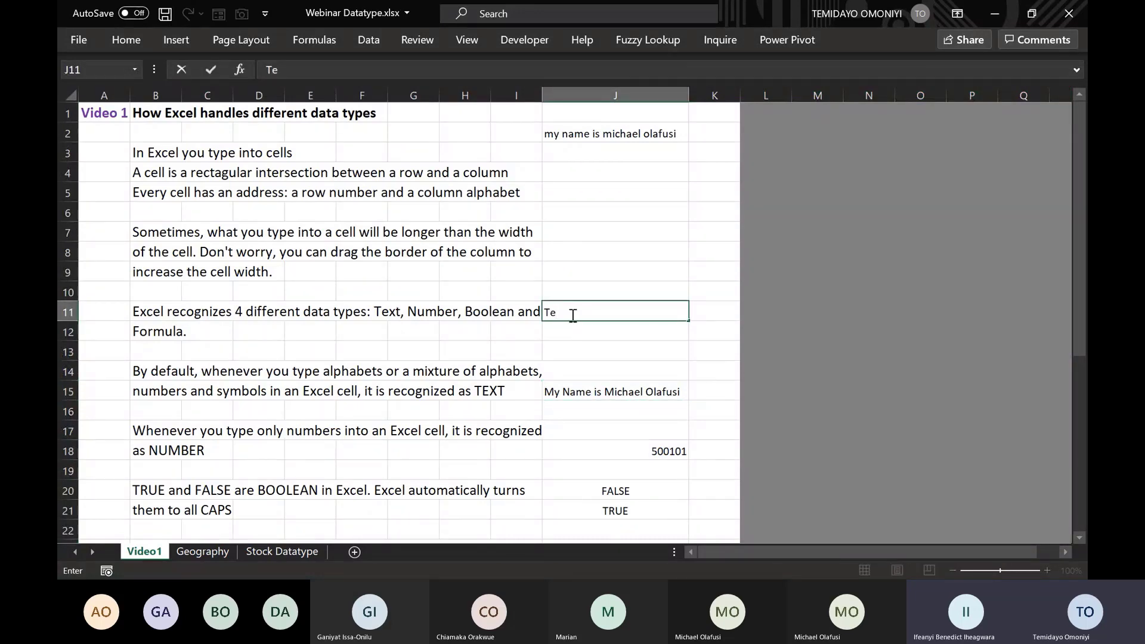
type("midayo")
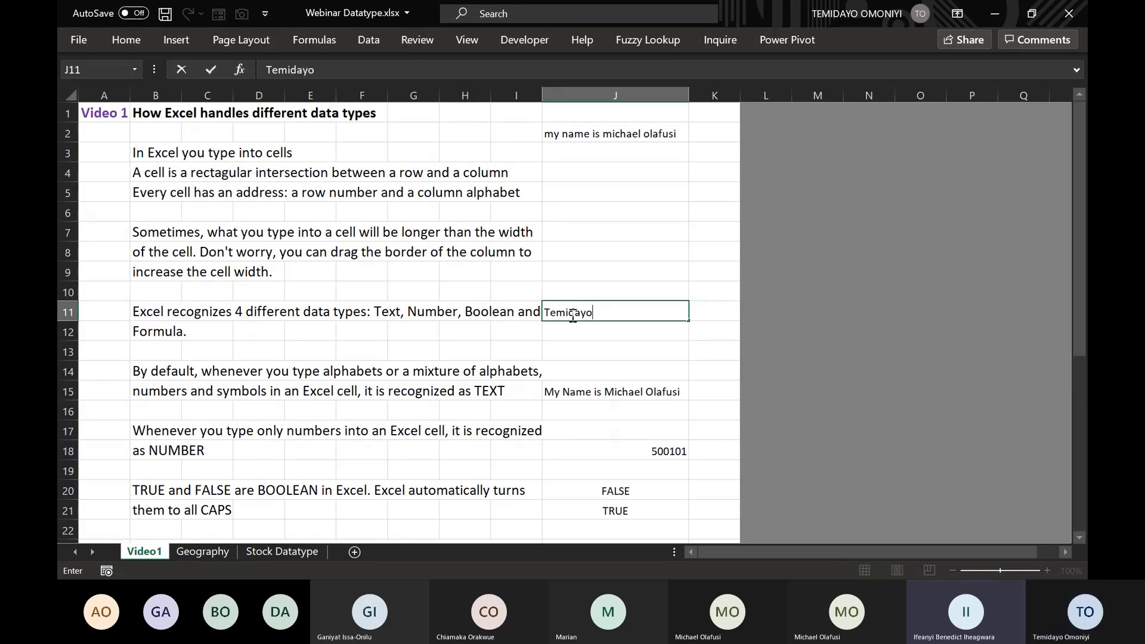
key("Return")
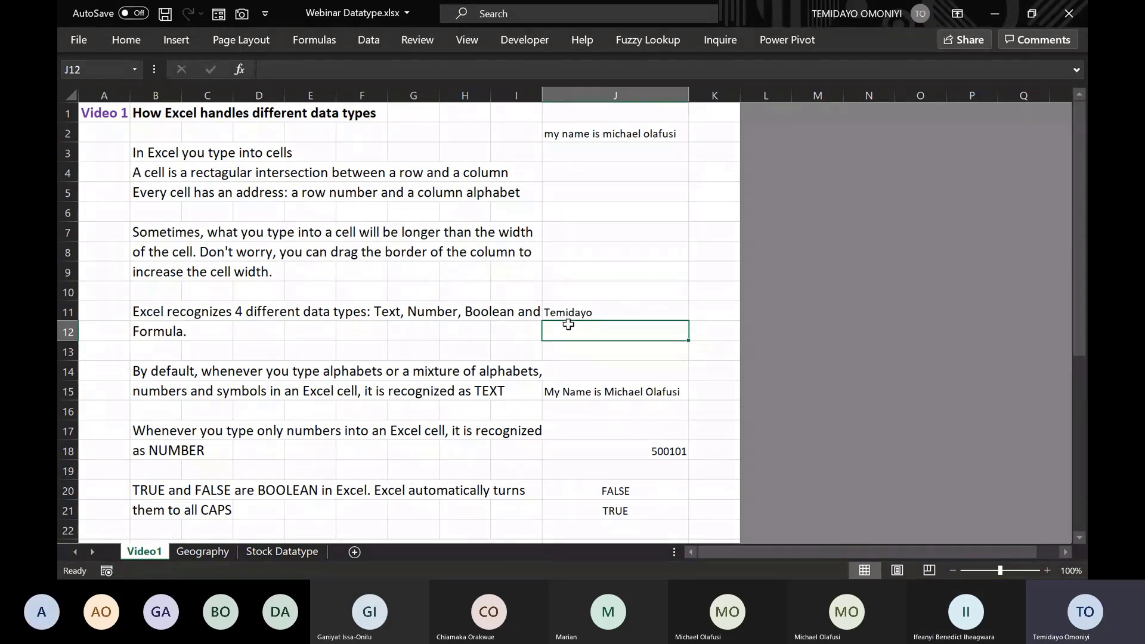
type("1234")
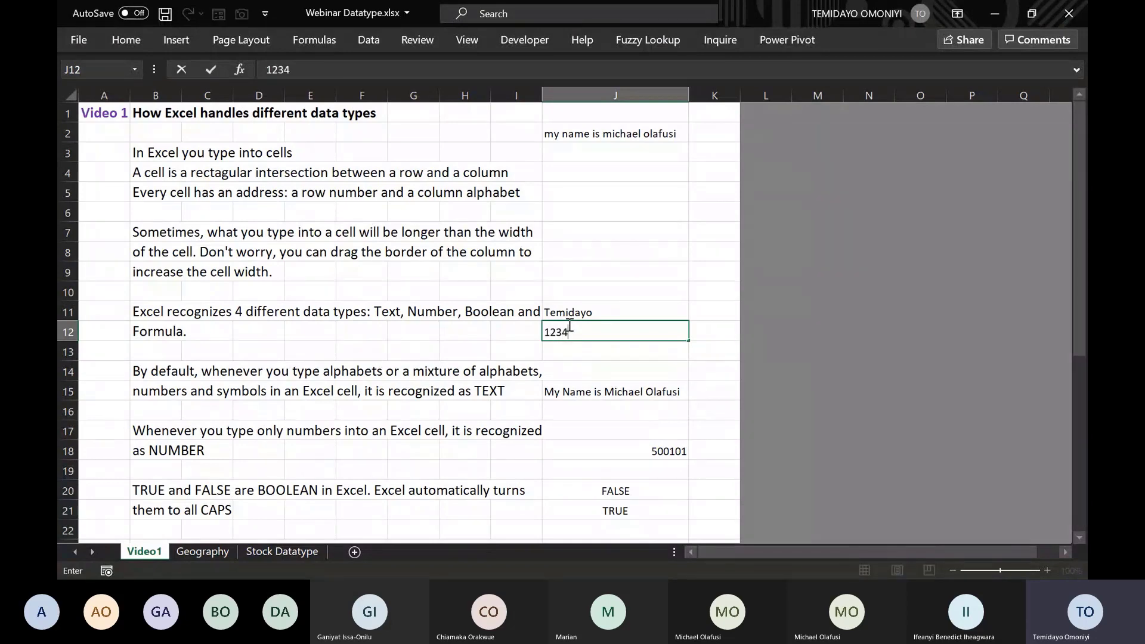
type("2")
key("Return")
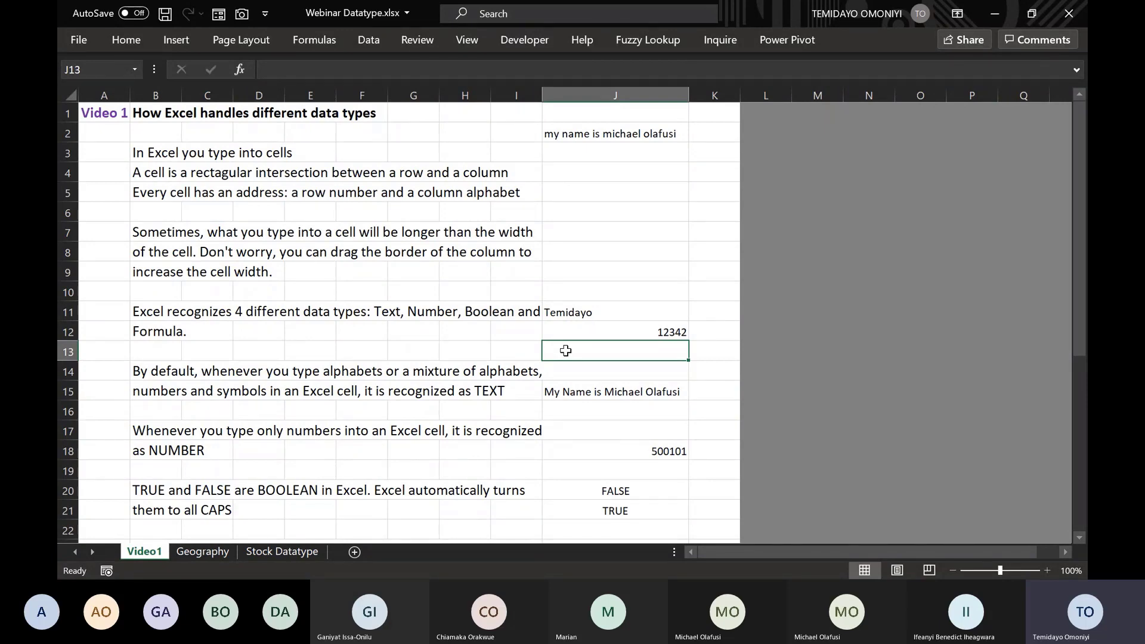
Enter the Boolean values TRUE in cell J13 and FALSE in J14.
type("True")
key("Return")
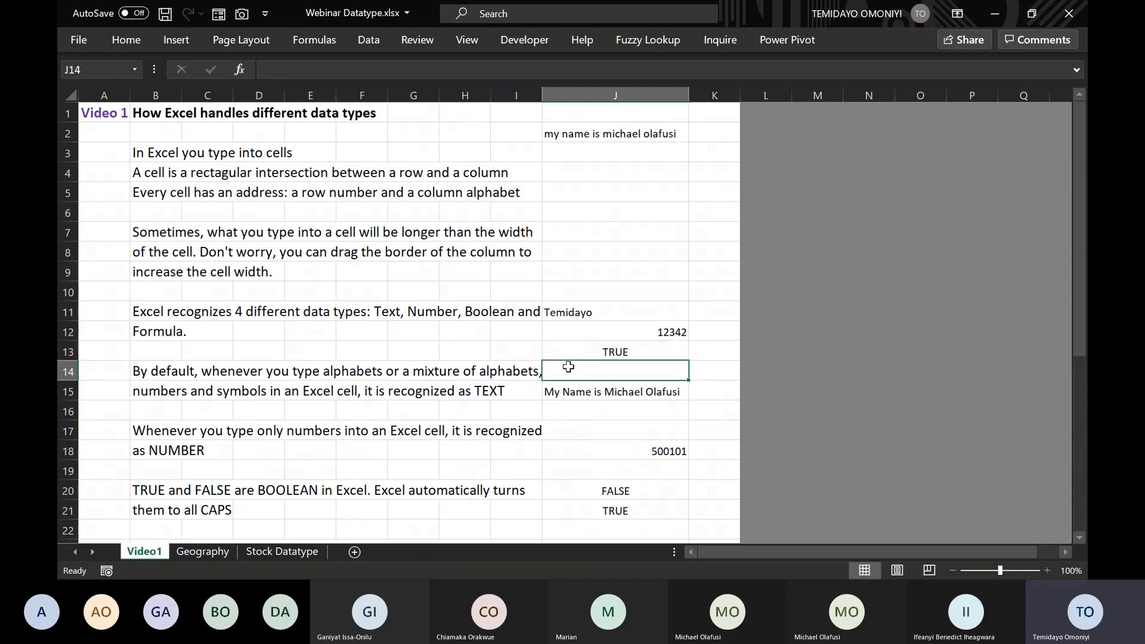
type("False")
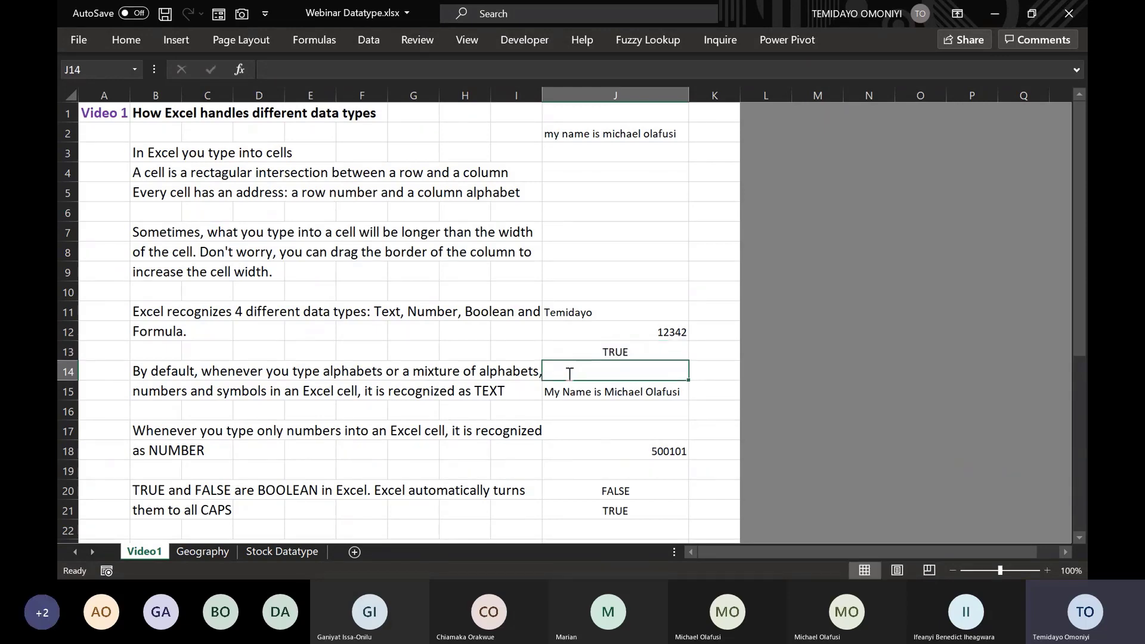
key("Return")
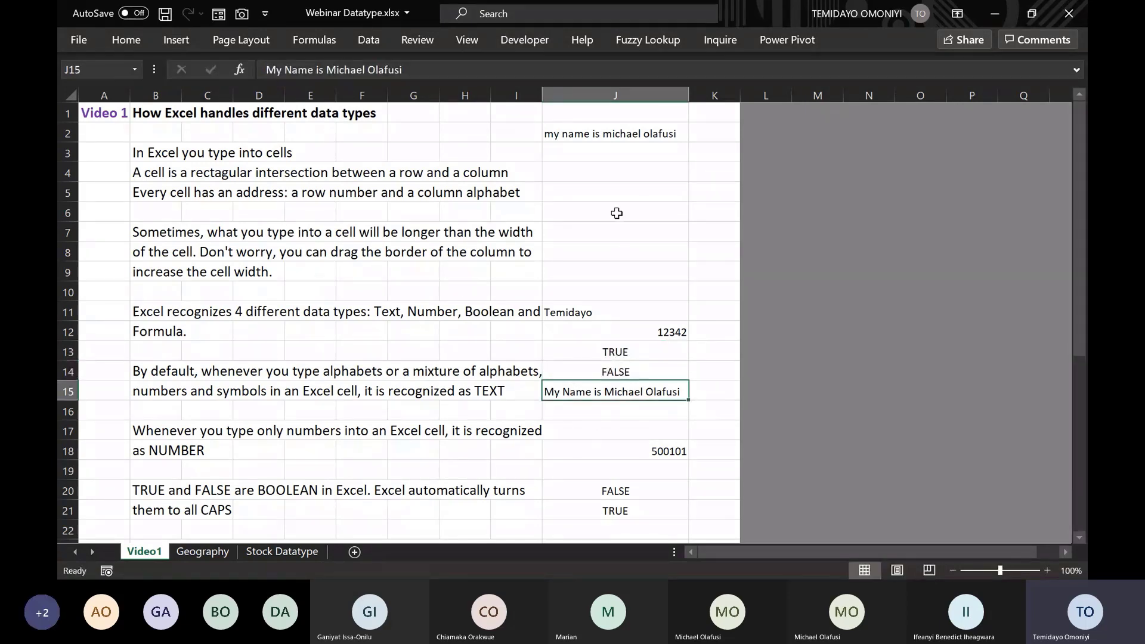
Enter a LEN formula in cell J6 that counts the characters of J18.
left_click(572, 207)
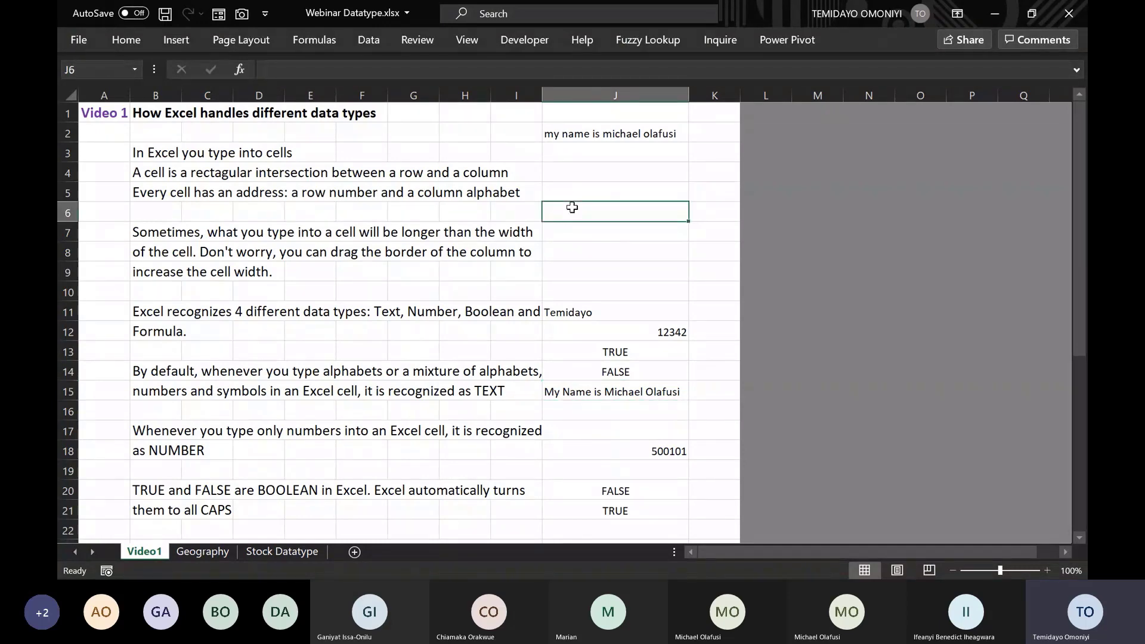
type("=")
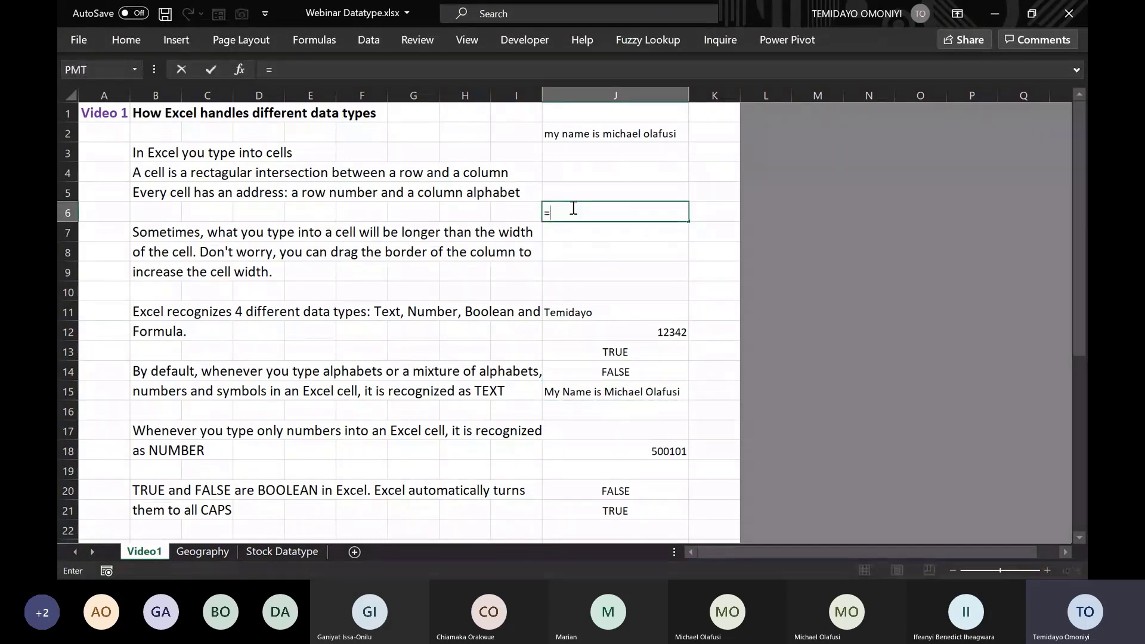
key("BackSpace")
type("=len")
key("Tab")
left_click(604, 452)
type(")")
key("Return")
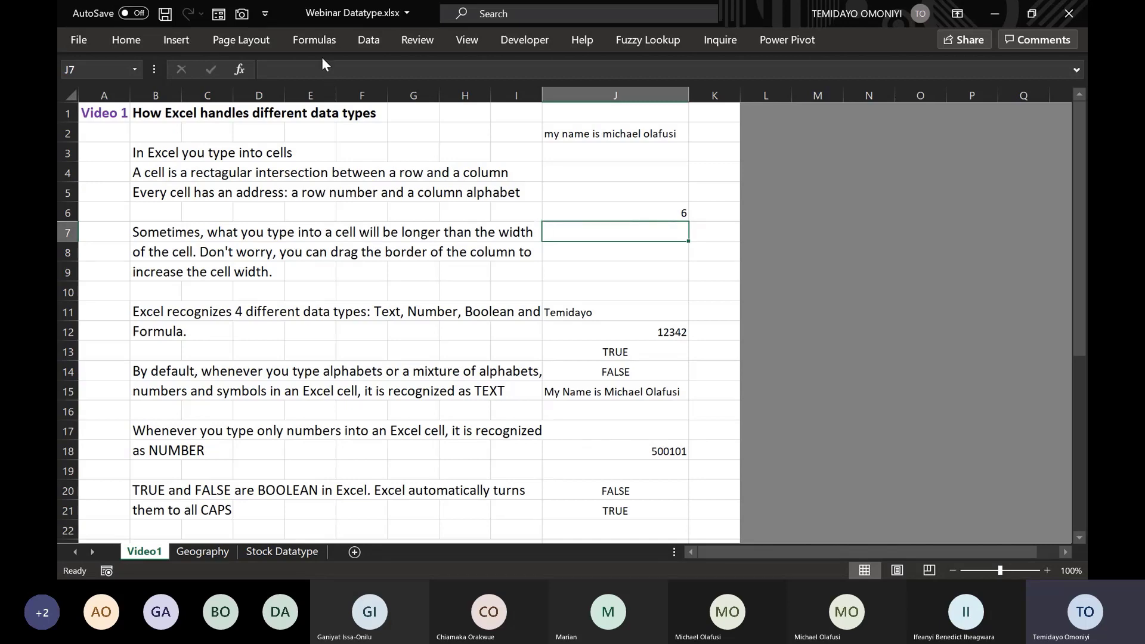
Examine the linked data types available for conversion, including Organization, Stocks and Geography.
left_click(368, 44)
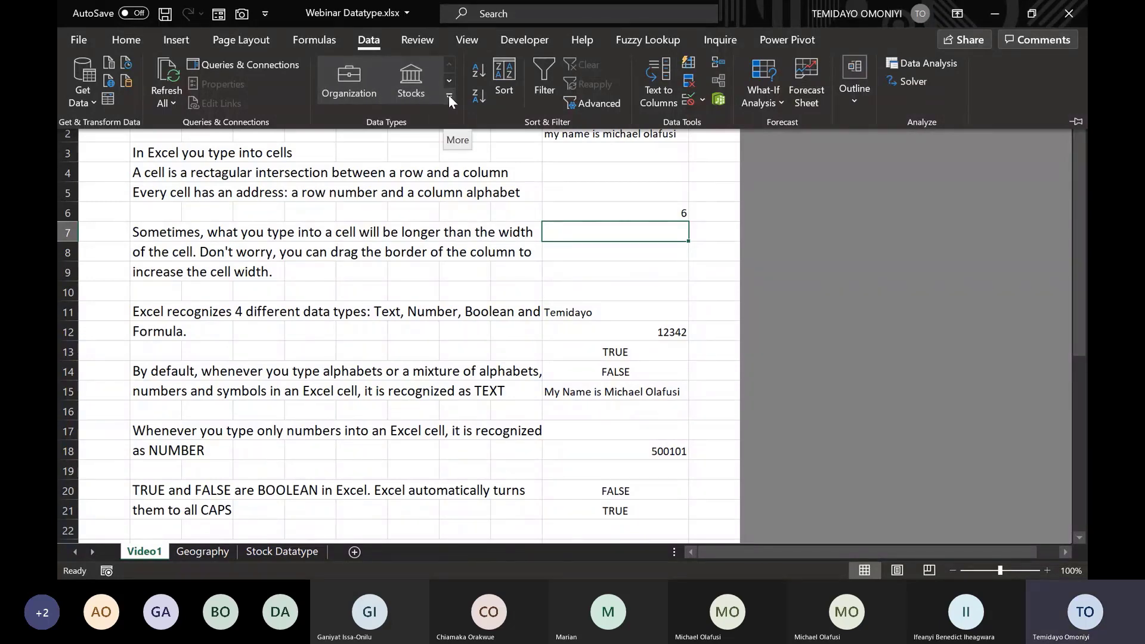
left_click(903, 481)
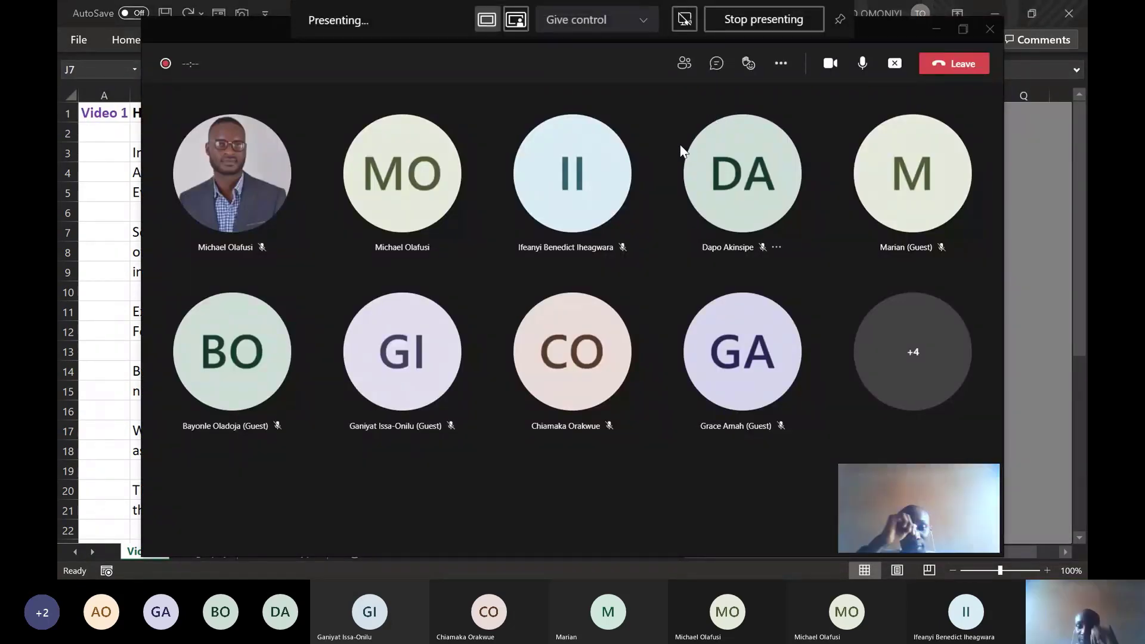
left_click(935, 28)
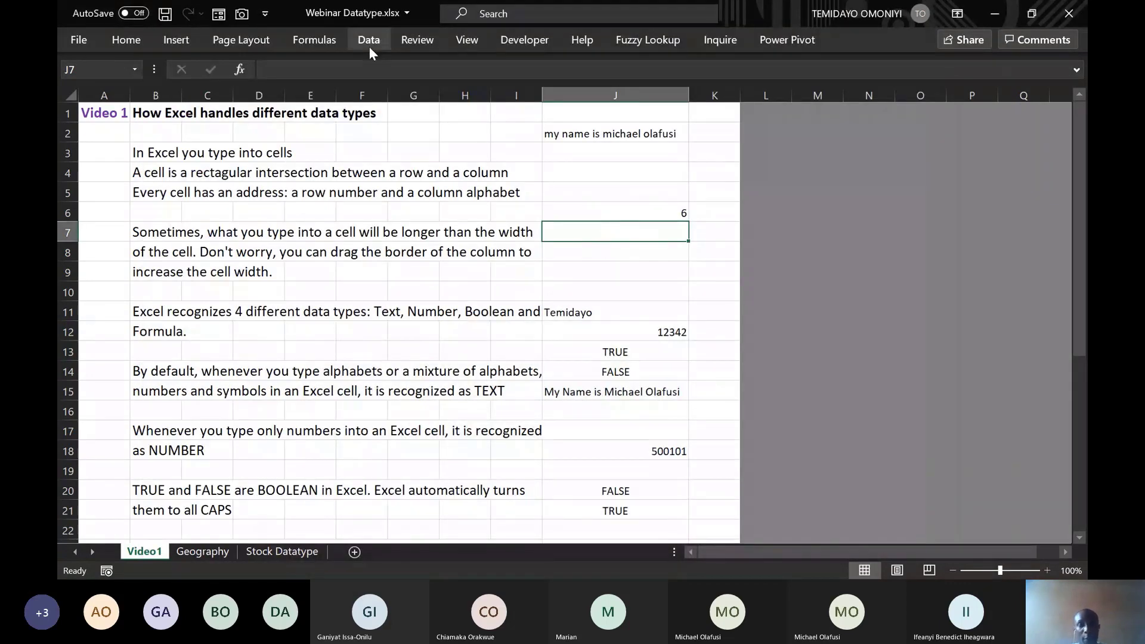
left_click(360, 41)
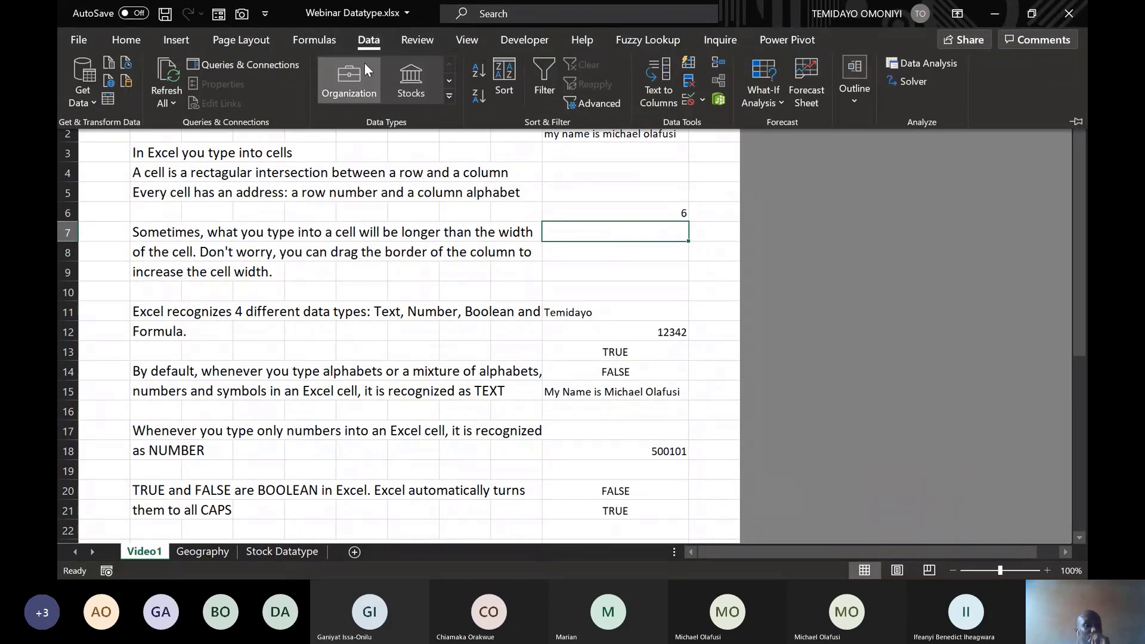
left_click(434, 93)
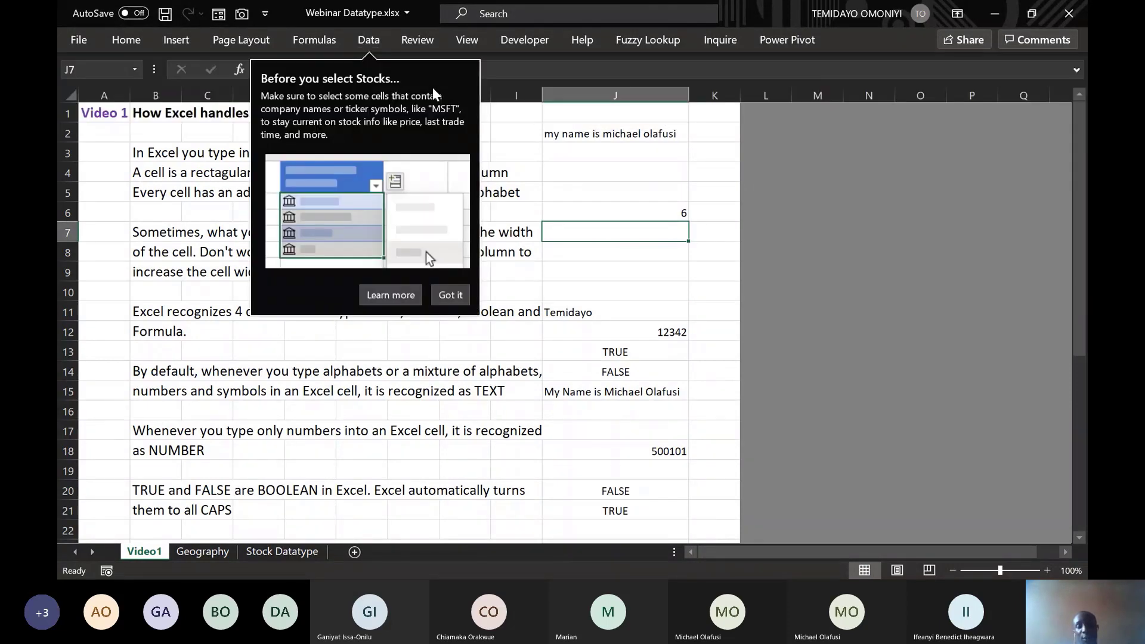
left_click(498, 154)
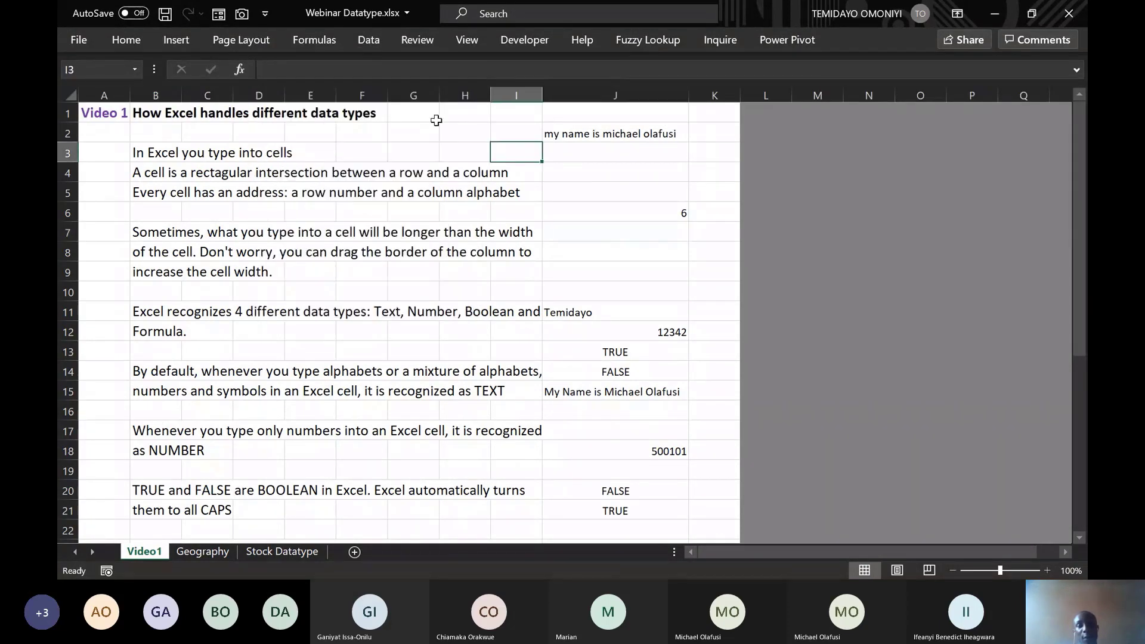
left_click(369, 41)
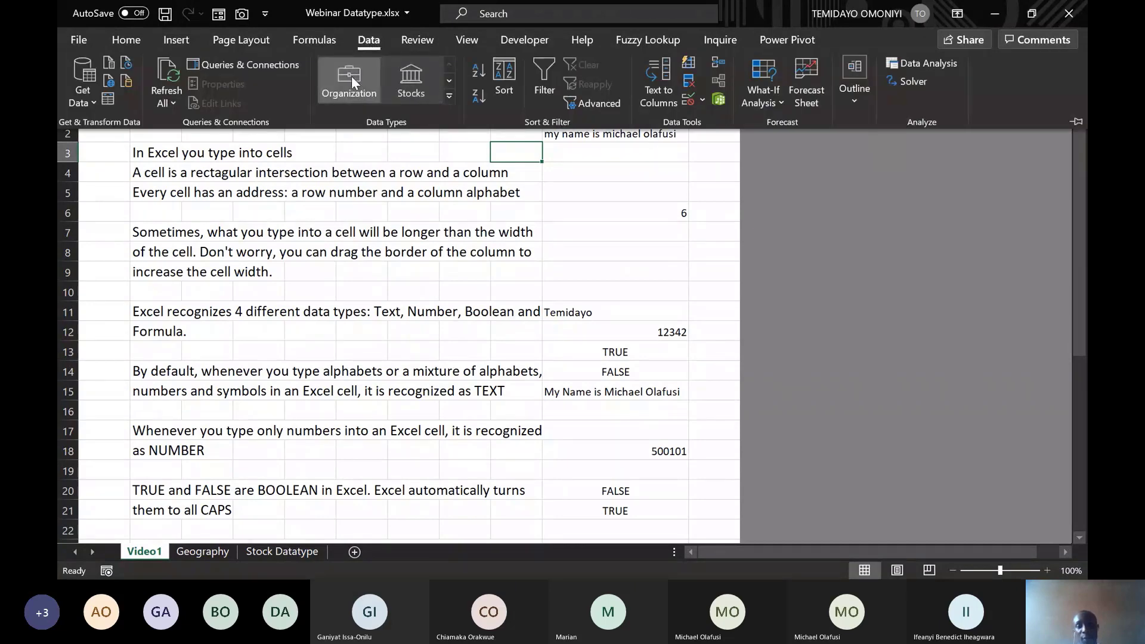
left_click(449, 95)
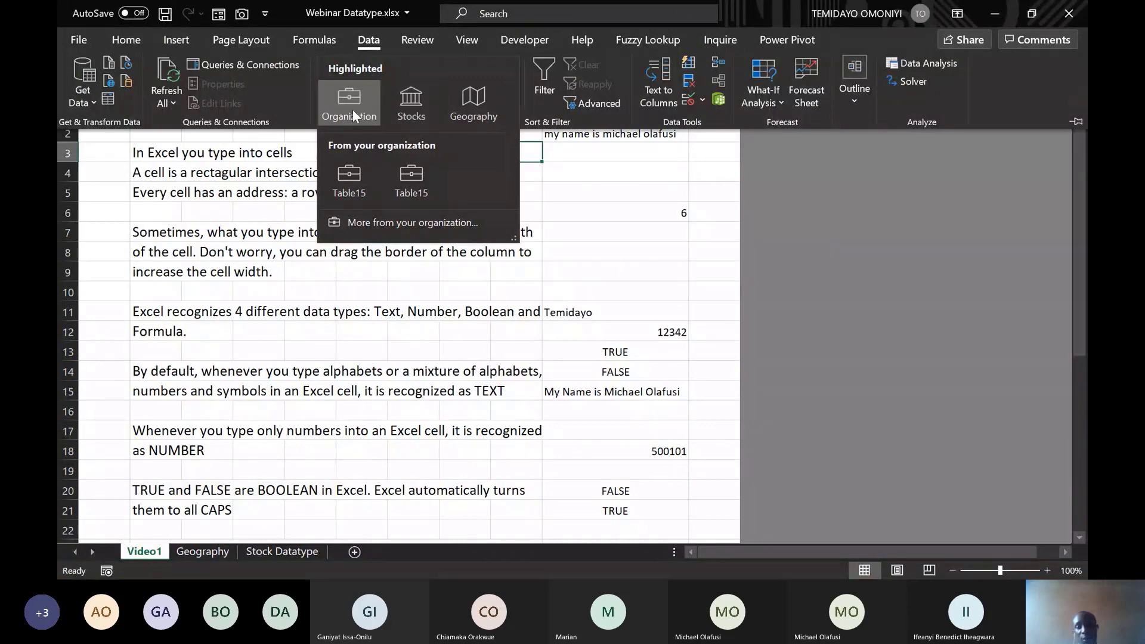
left_click(543, 319)
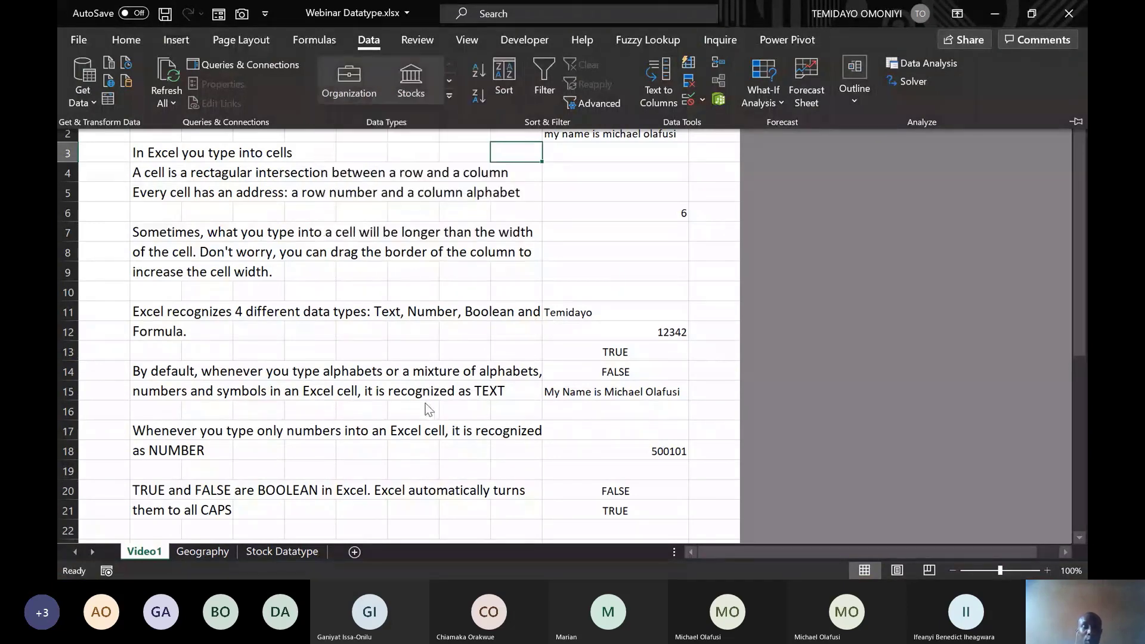
On the Geography sheet, list the countries algeria, Ghana and Nigeria in cells C3 to C5.
left_click(213, 551)
left_click(213, 551)
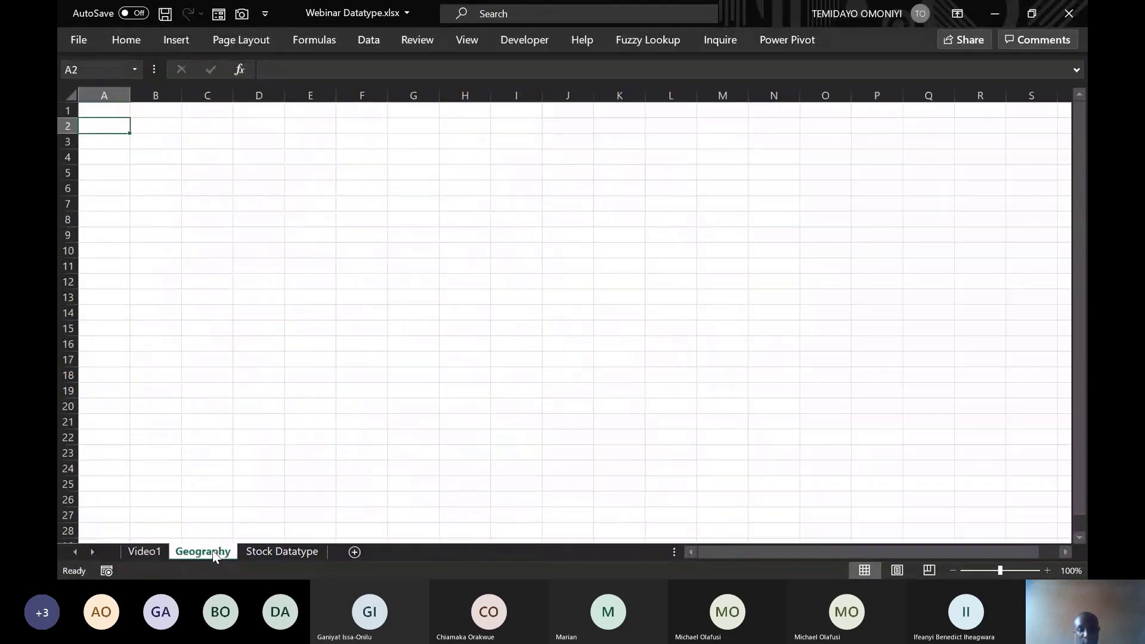
left_click(218, 138)
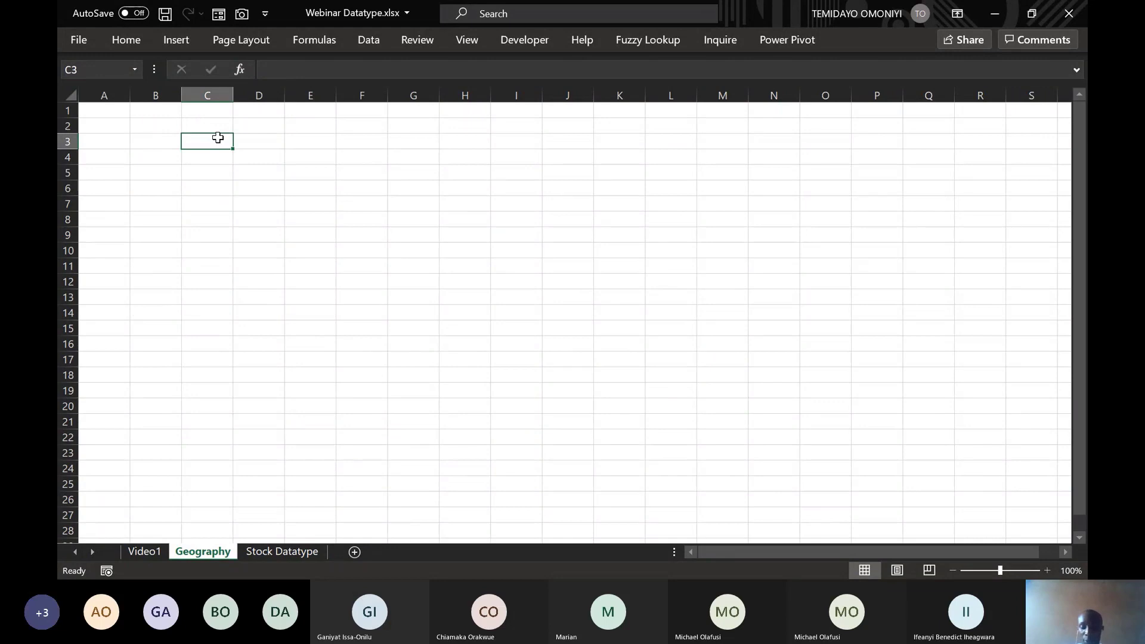
type("algeria")
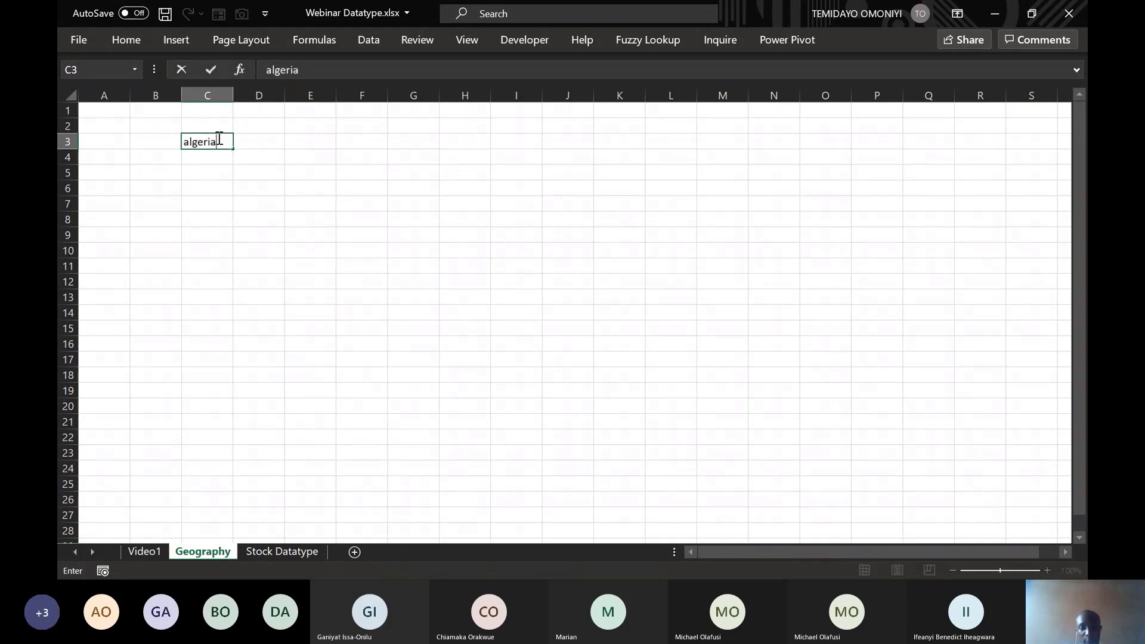
key("Return")
type("G")
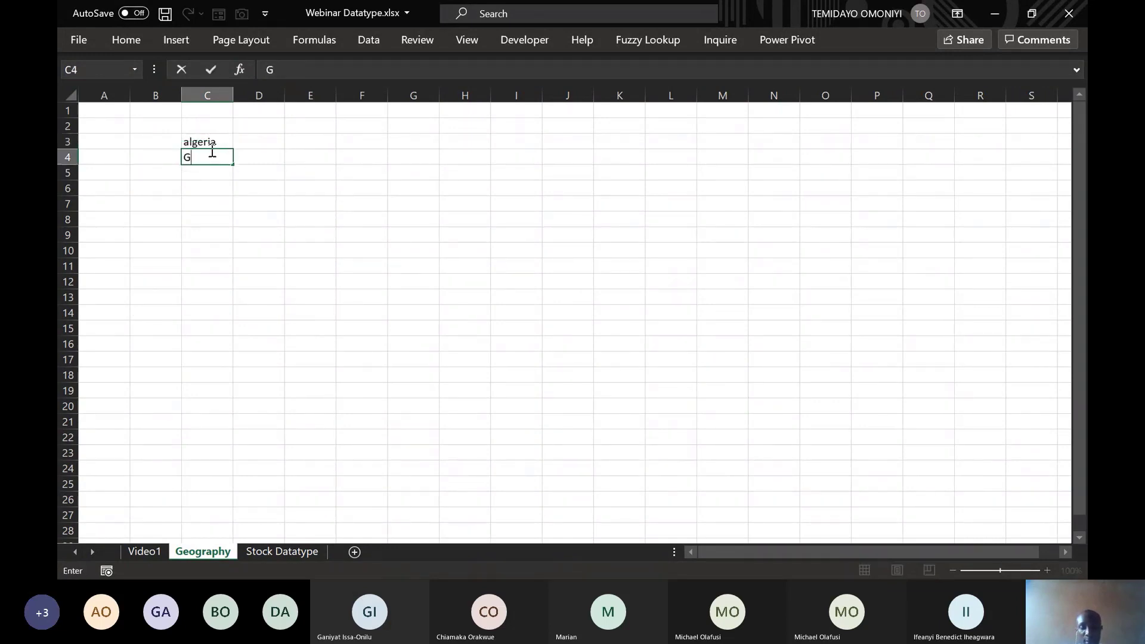
type("hana")
key("Return")
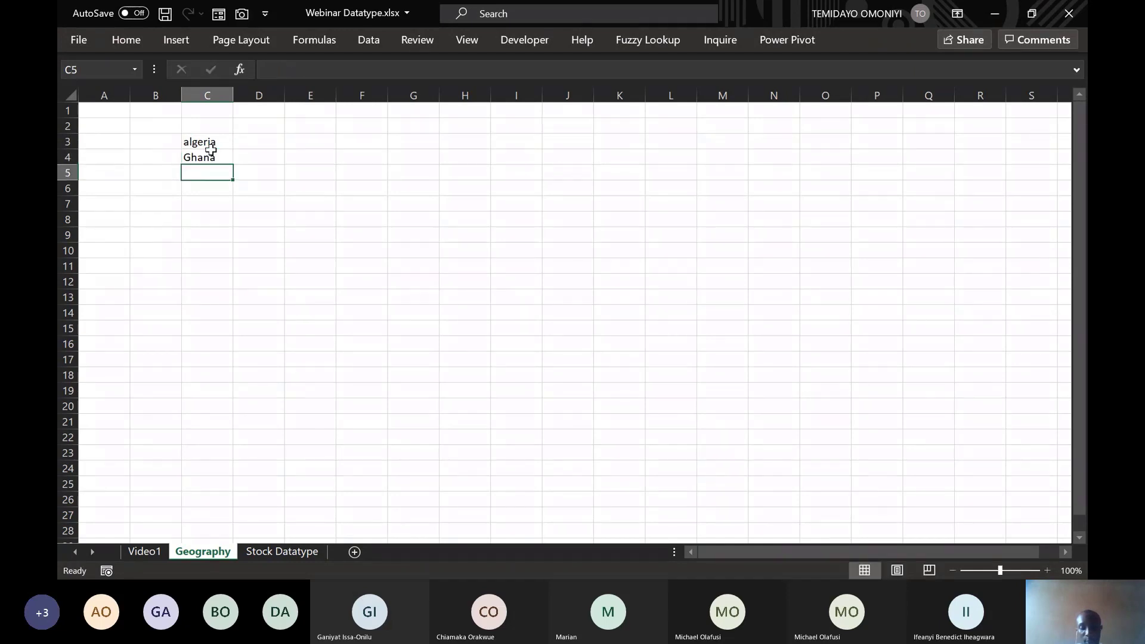
type("Nigeria")
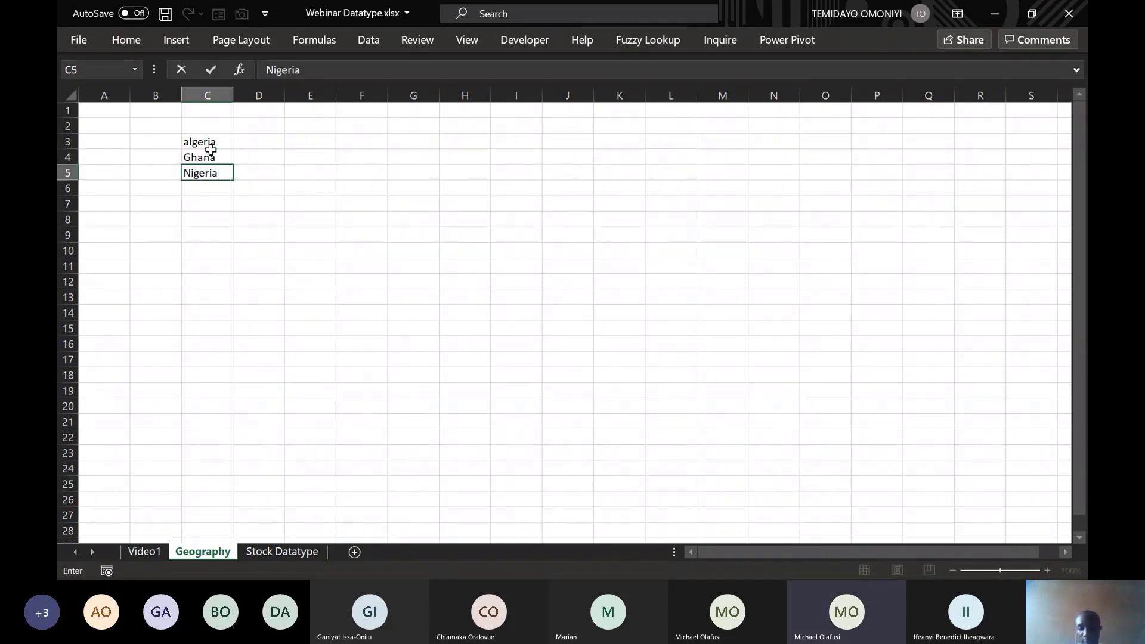
key("Return")
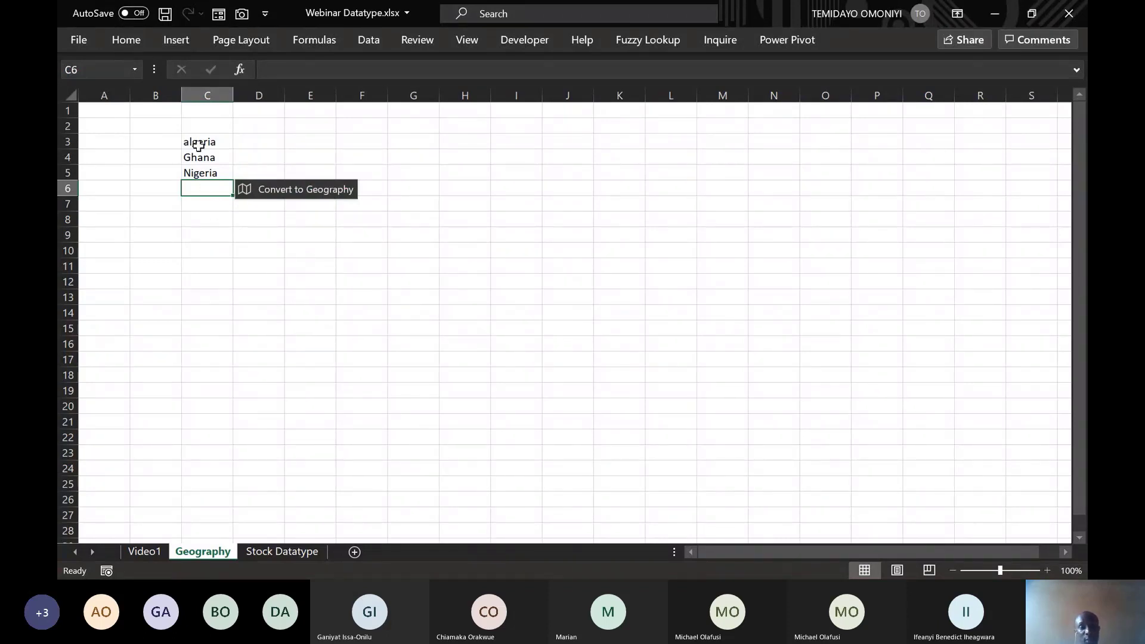
Convert the three country names in C3:C5 to the Geography data type.
left_click(217, 221)
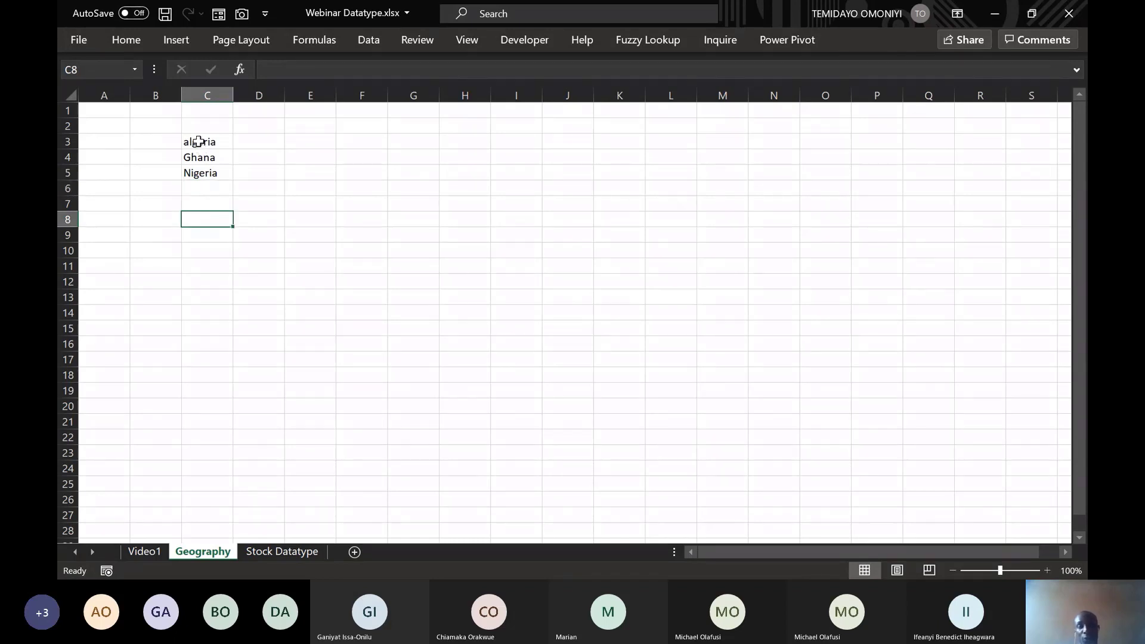
left_click(199, 140)
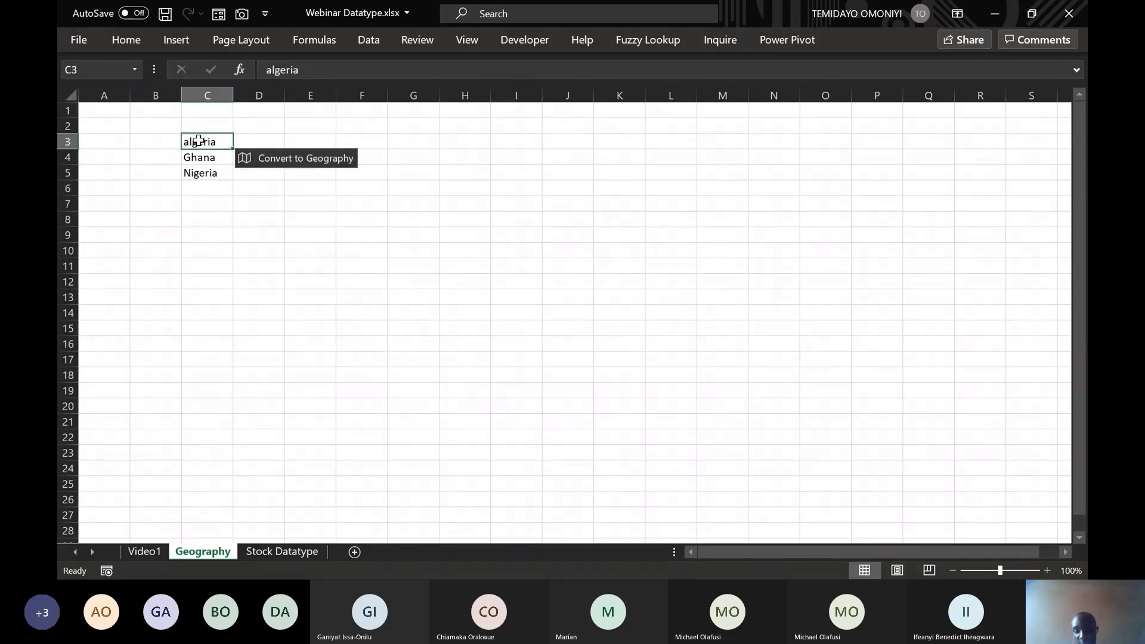
key("ctrl+shift+Down")
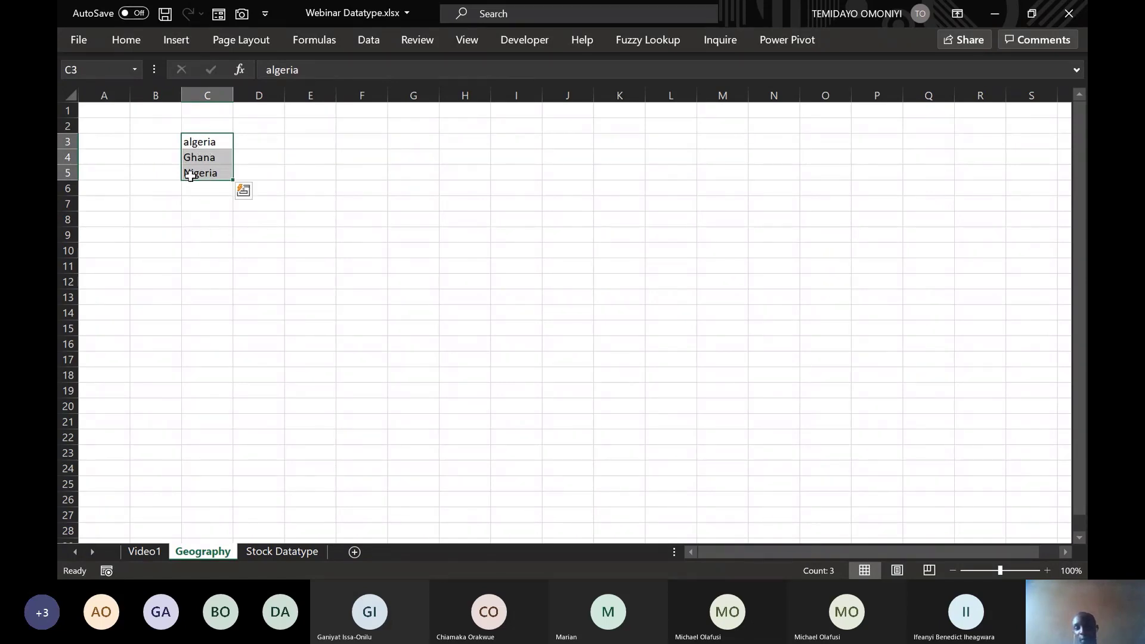
left_click(363, 41)
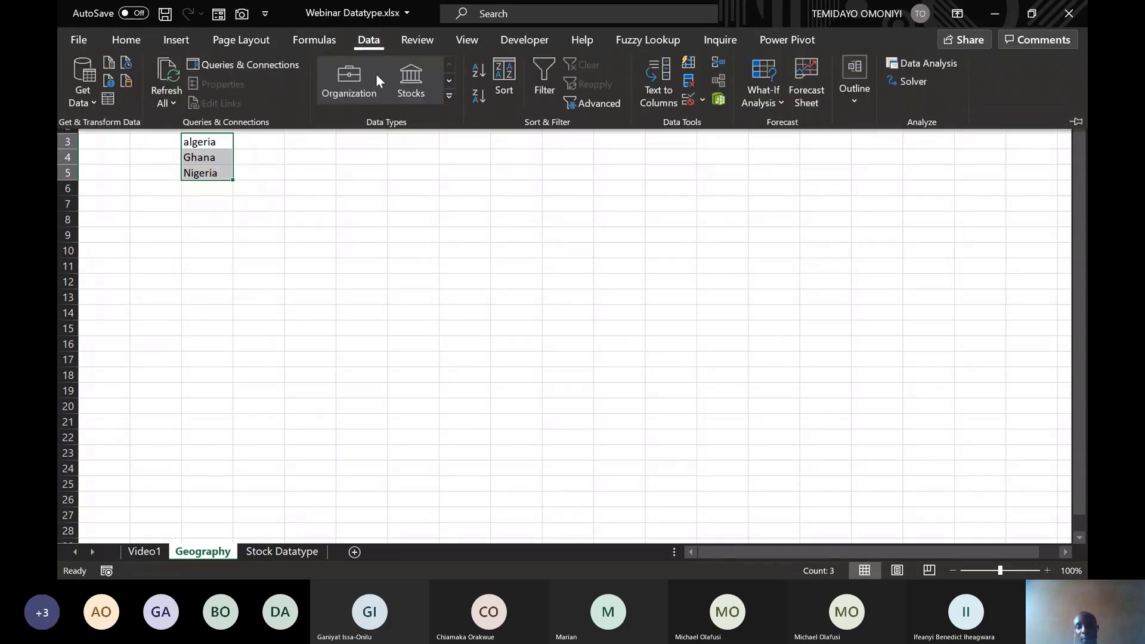
left_click(448, 96)
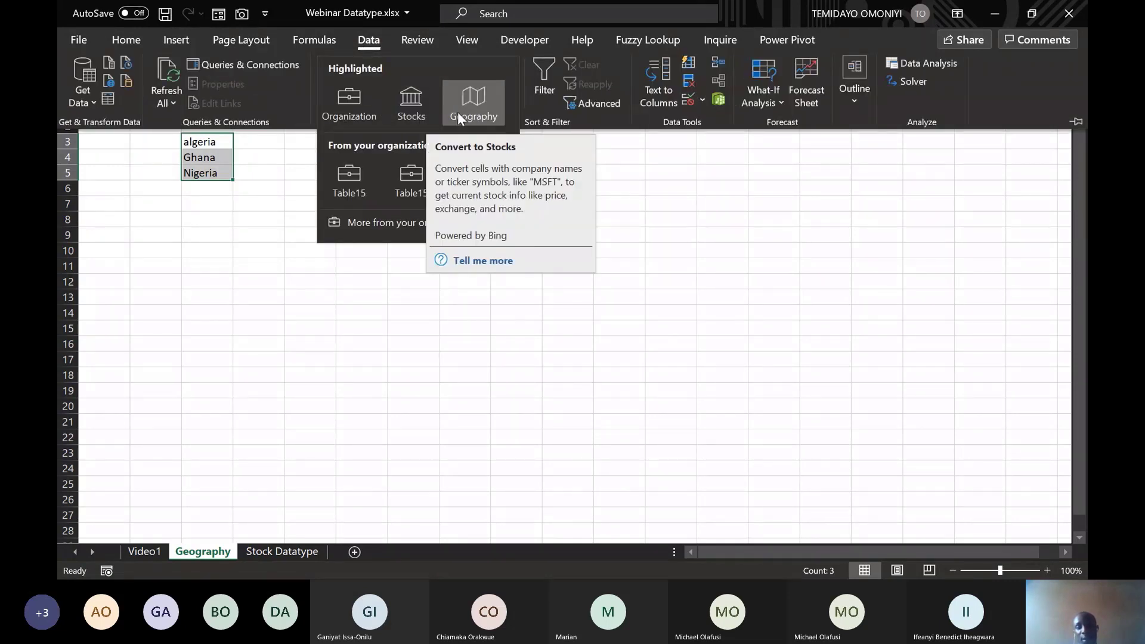
left_click(474, 107)
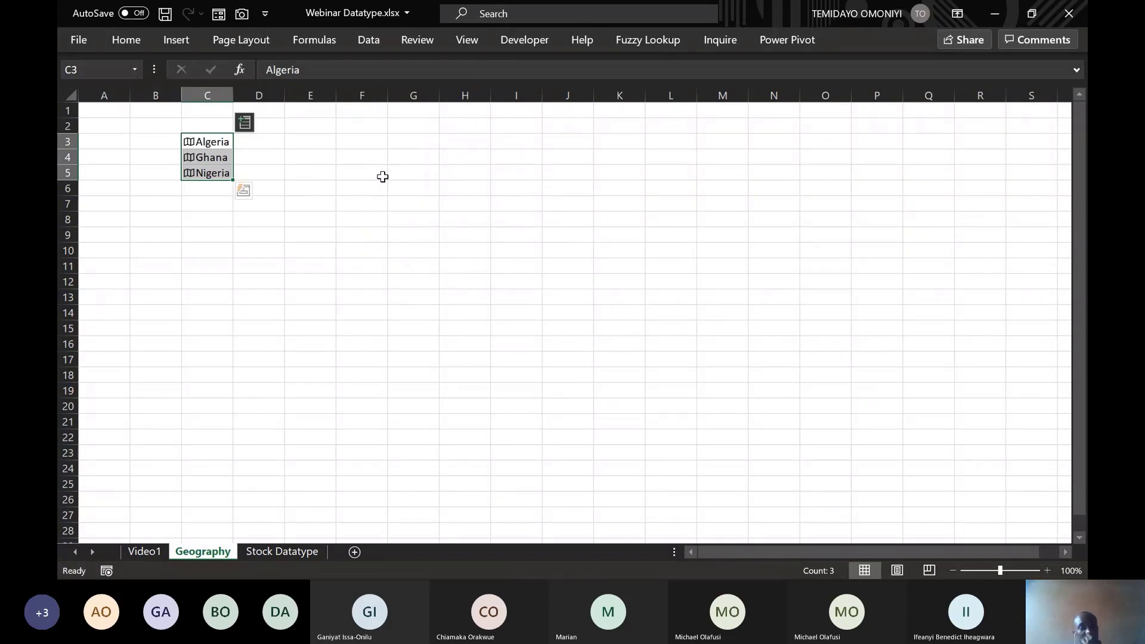
Widen column C slightly and view the data card for Algeria in C3.
left_click(256, 141)
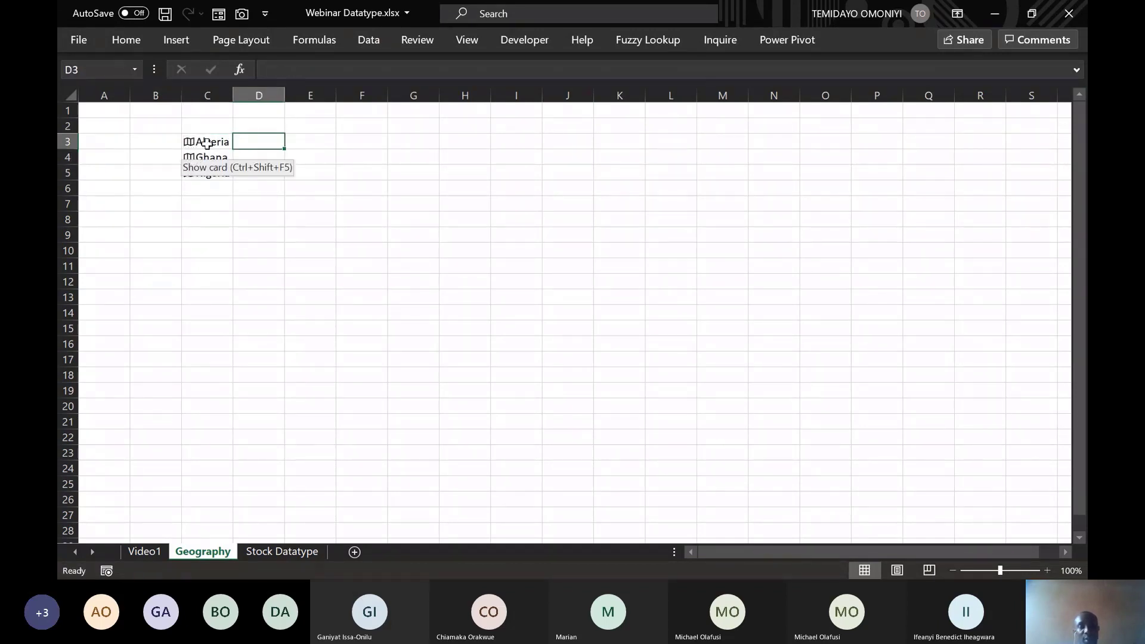
left_click_drag(232, 96, 249, 97)
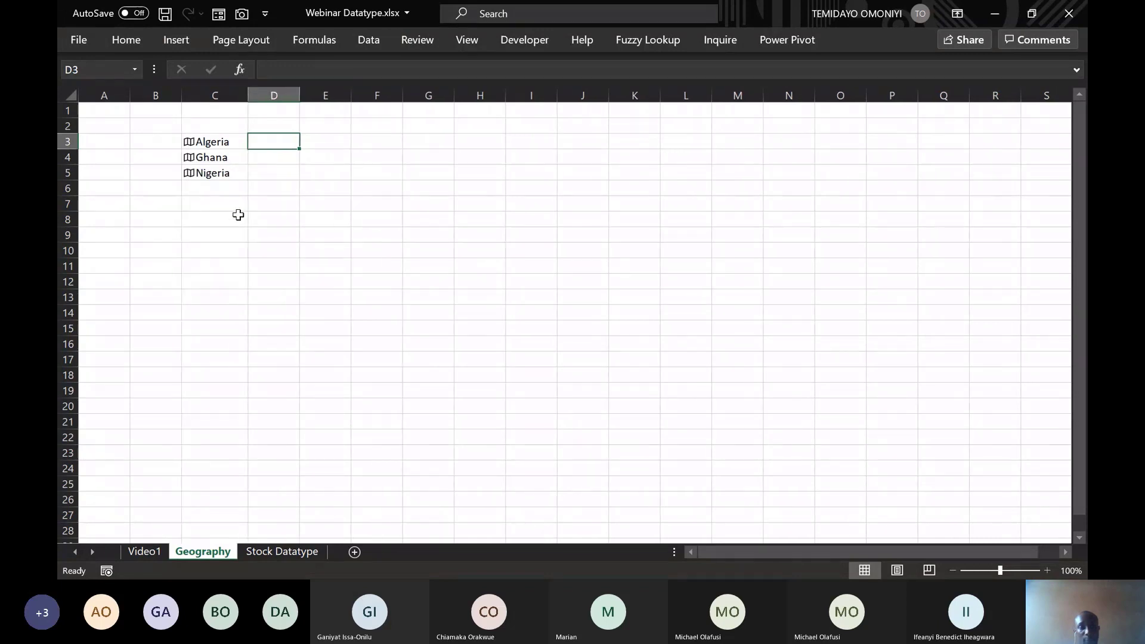
left_click(189, 142)
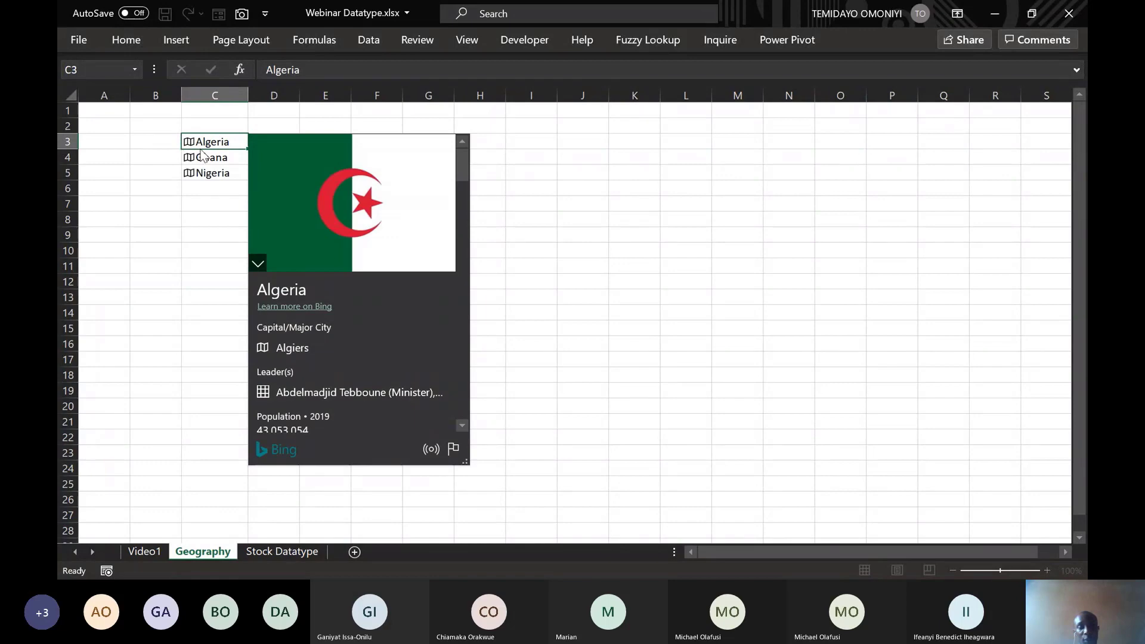
key("Escape")
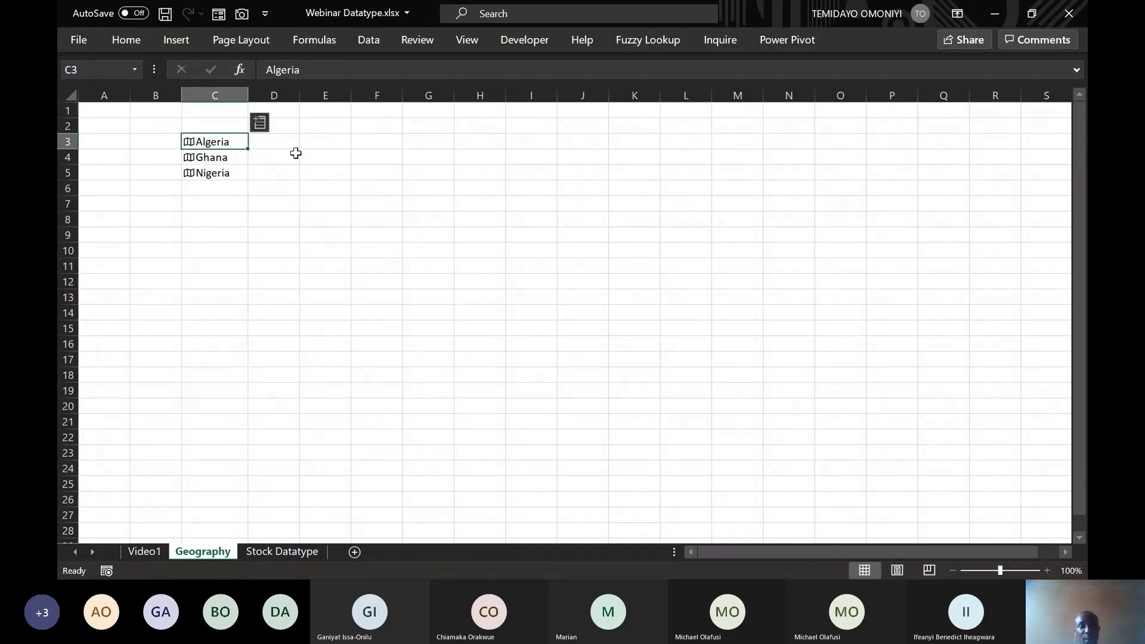
Enter the formula =C3.Population in D3 to extract Algeria's population.
left_click(268, 144)
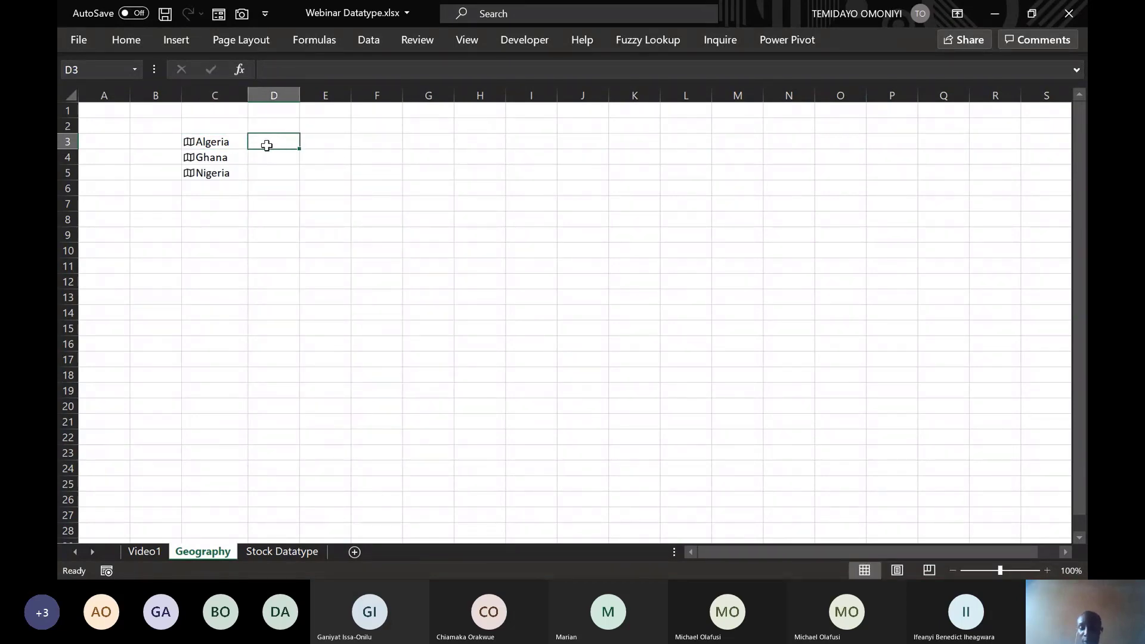
type("=")
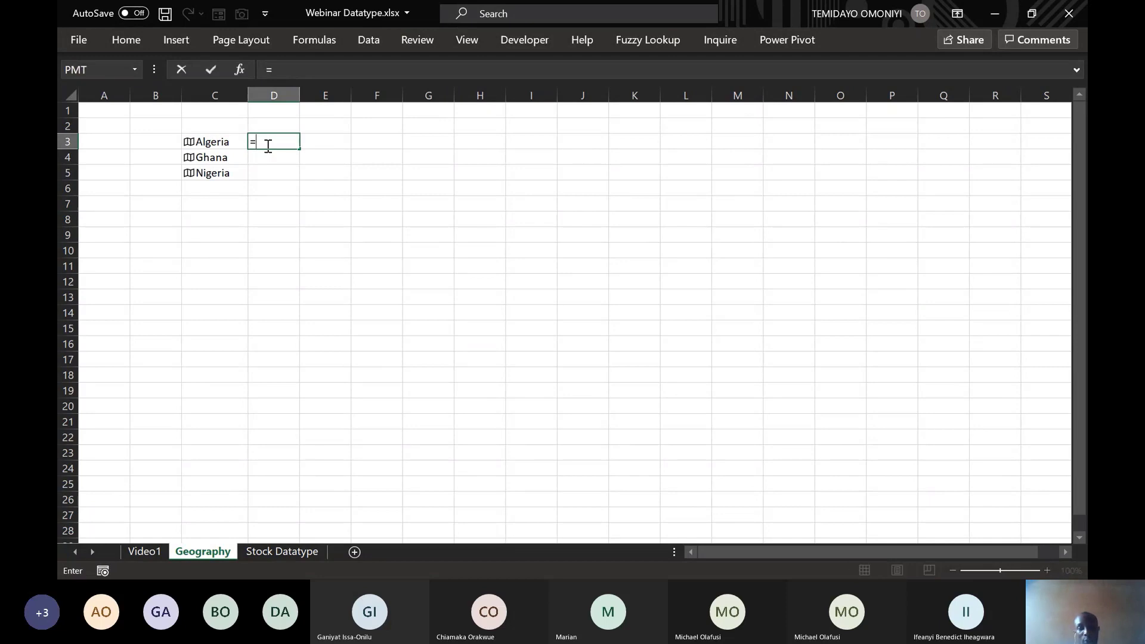
left_click(226, 144)
type(".")
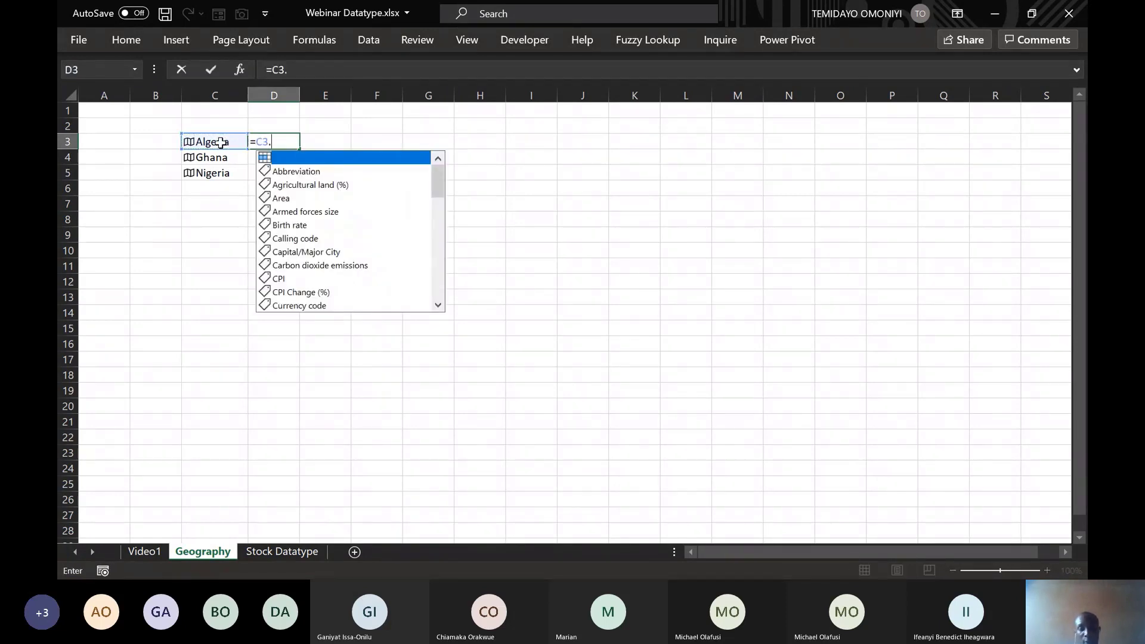
type("p")
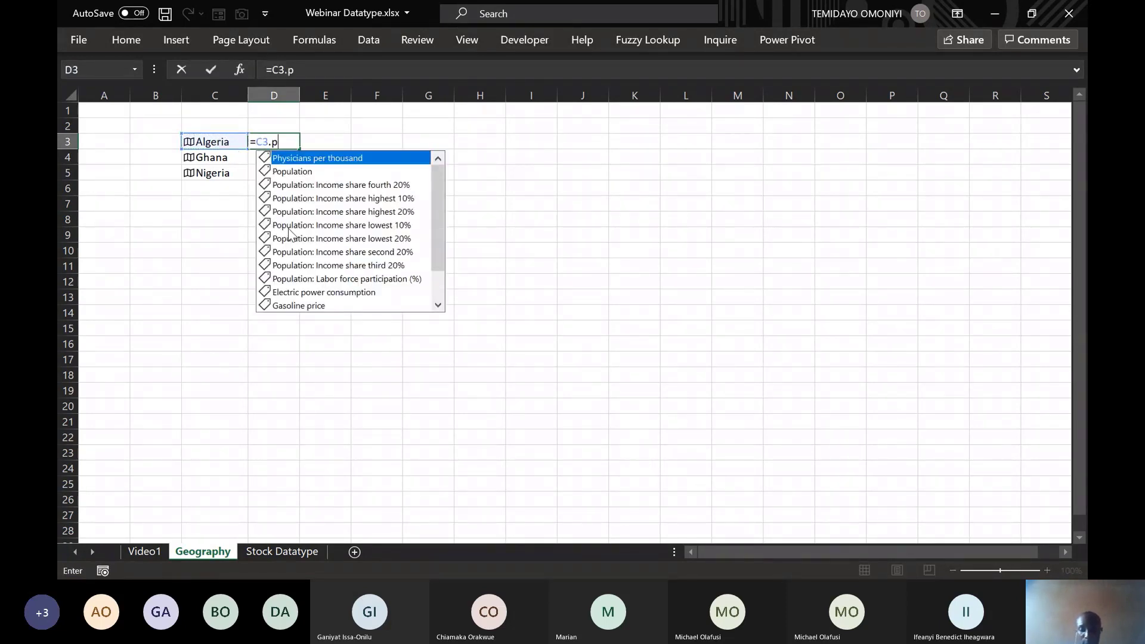
type("o")
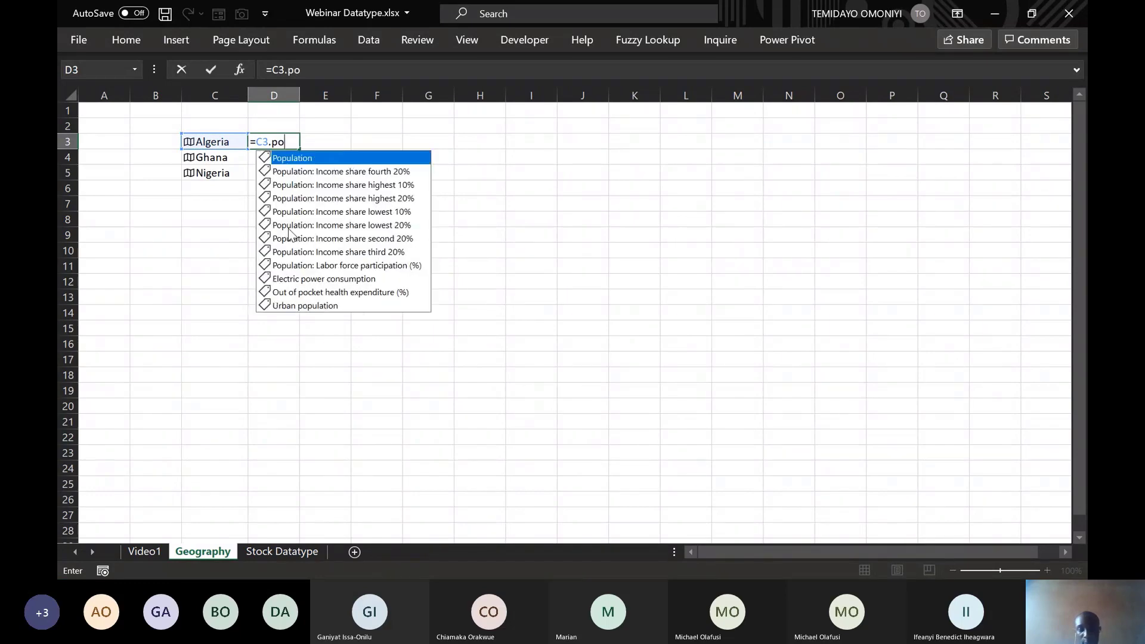
key("Tab")
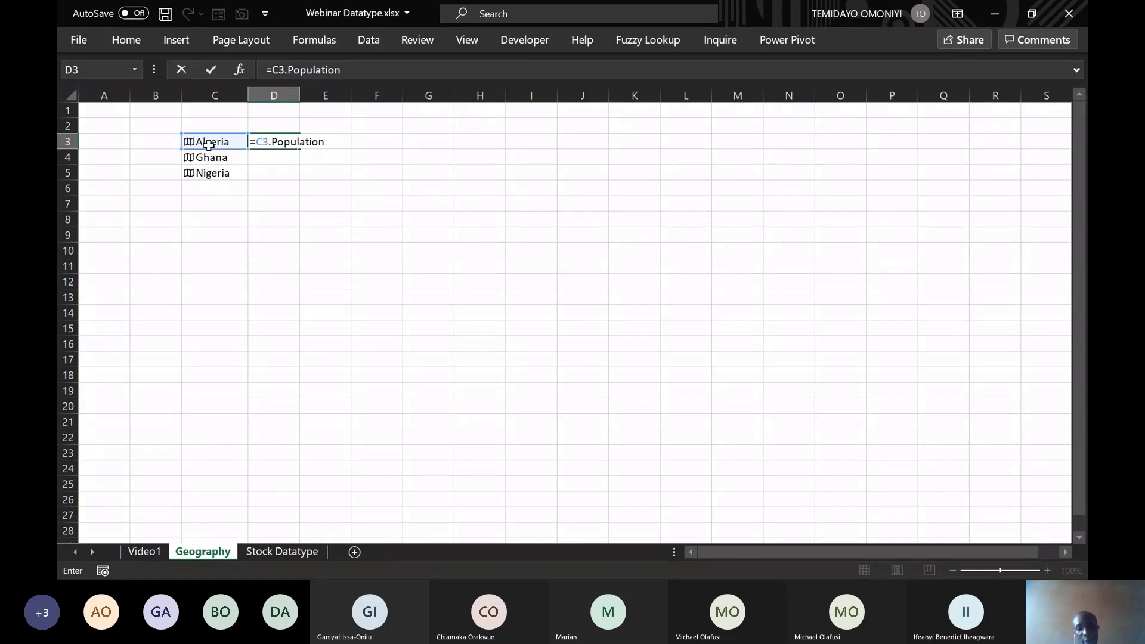
key("Return")
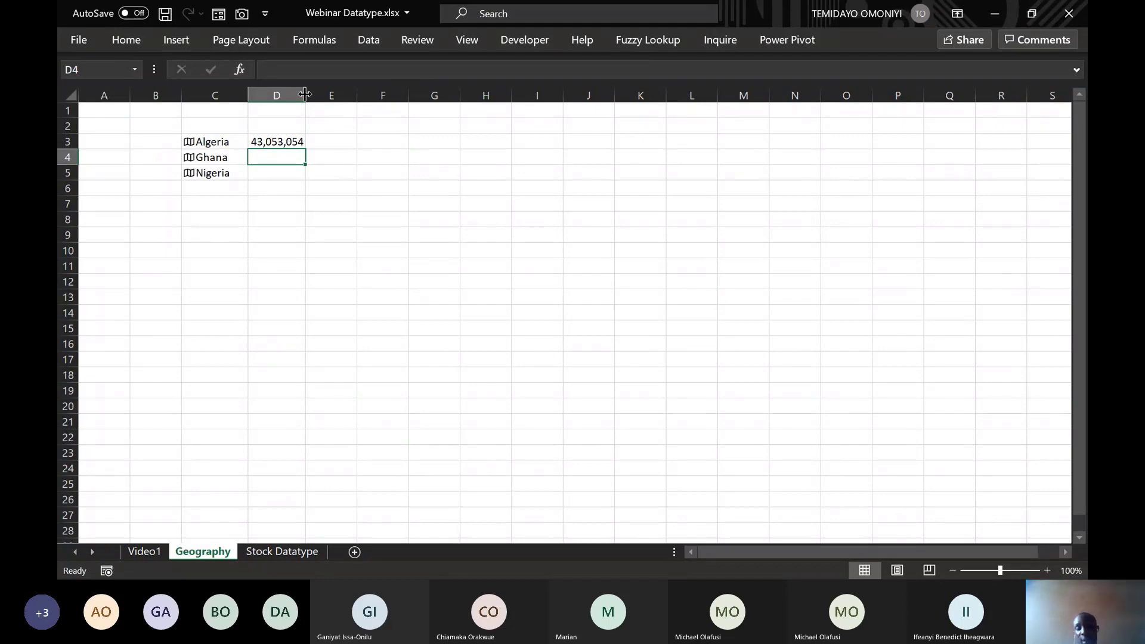
left_click(269, 142)
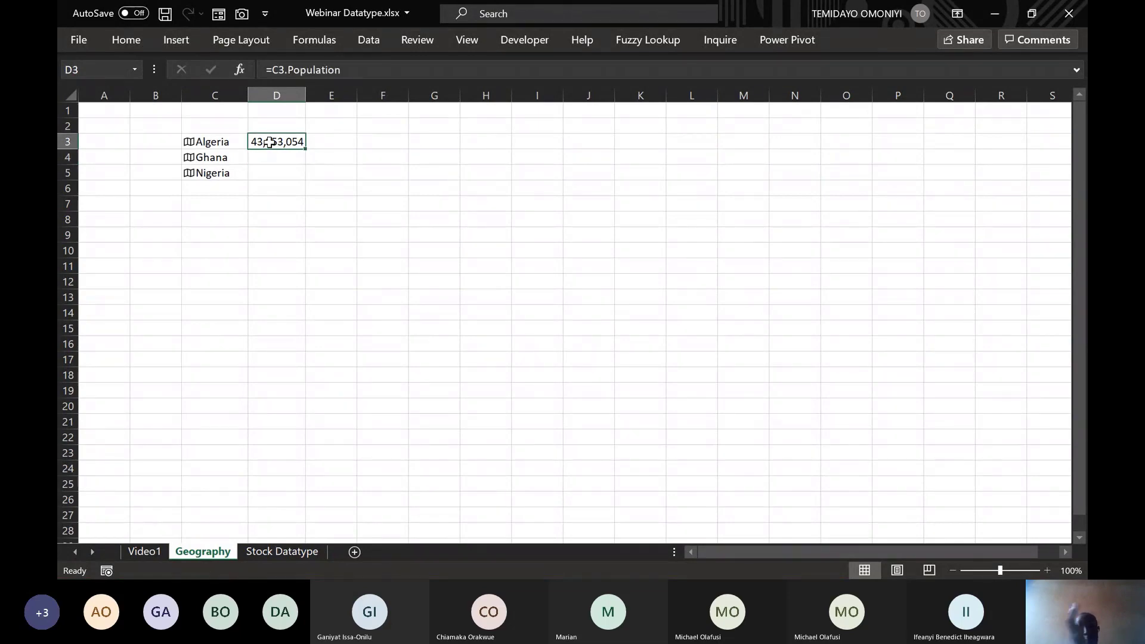
Extract Algeria's capital in E3 with =C3.[Capital/Major City] and fit column E to its contents.
left_click(334, 142)
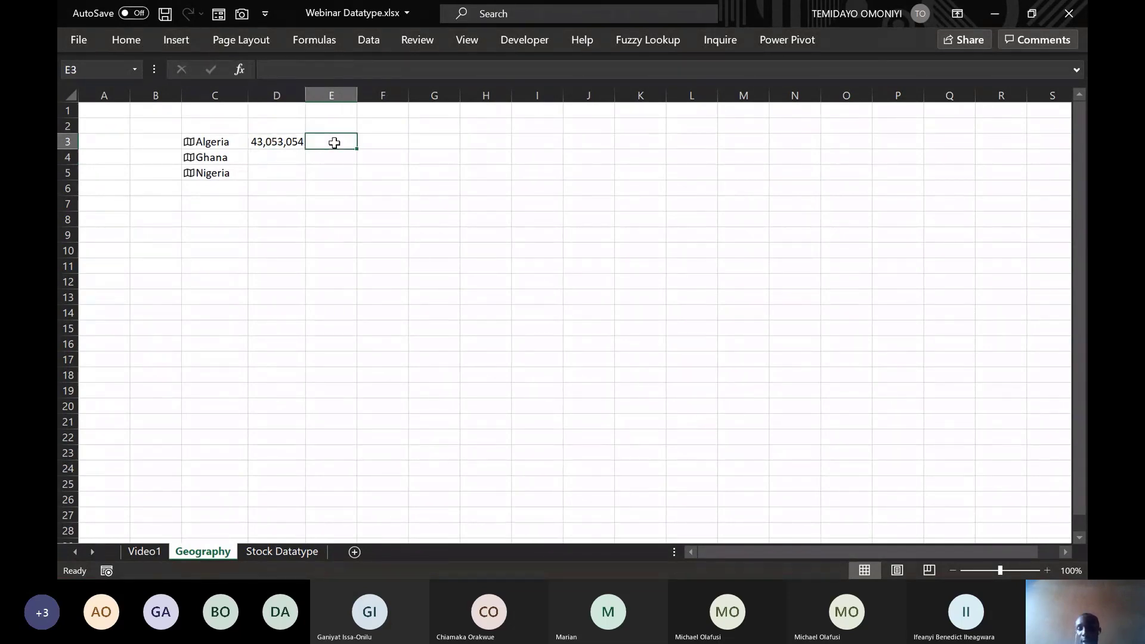
type("=")
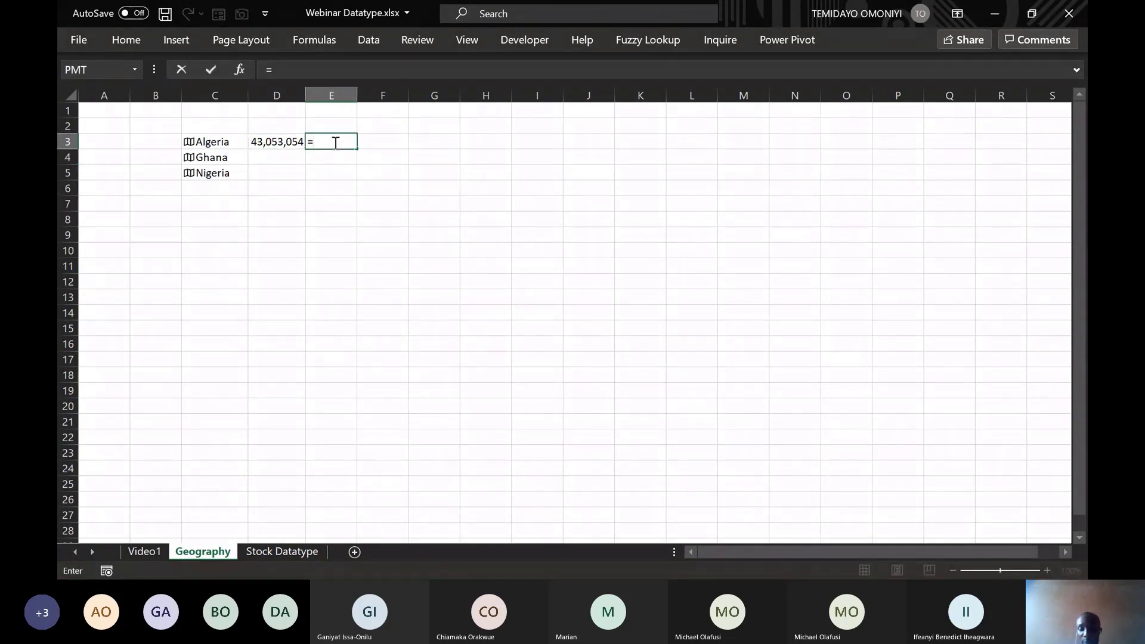
left_click(221, 143)
type(".")
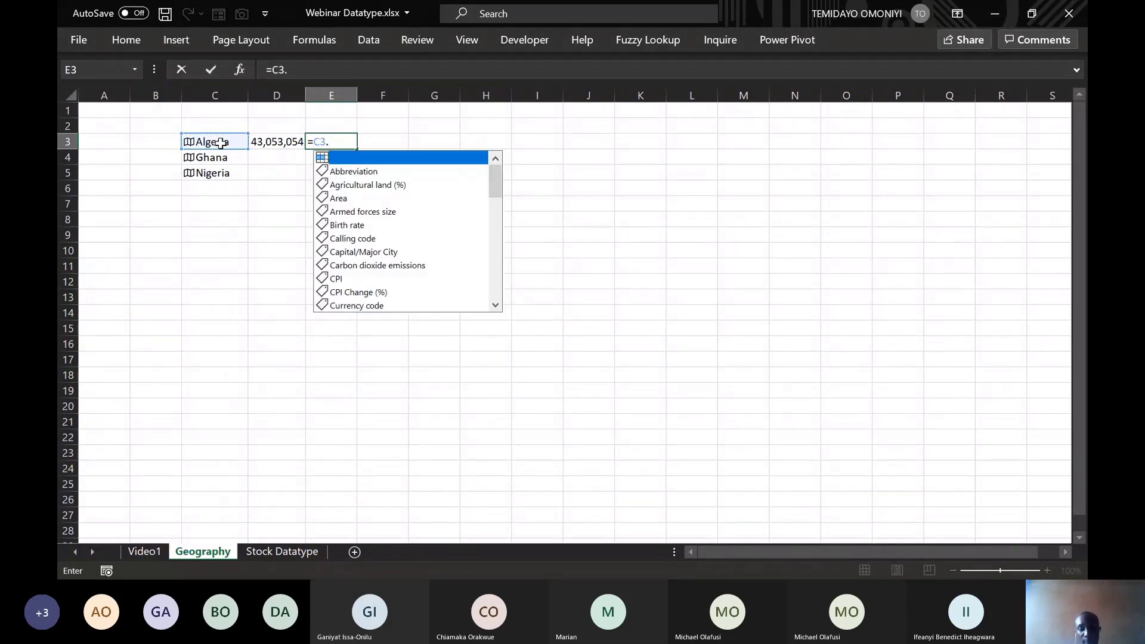
type("ca")
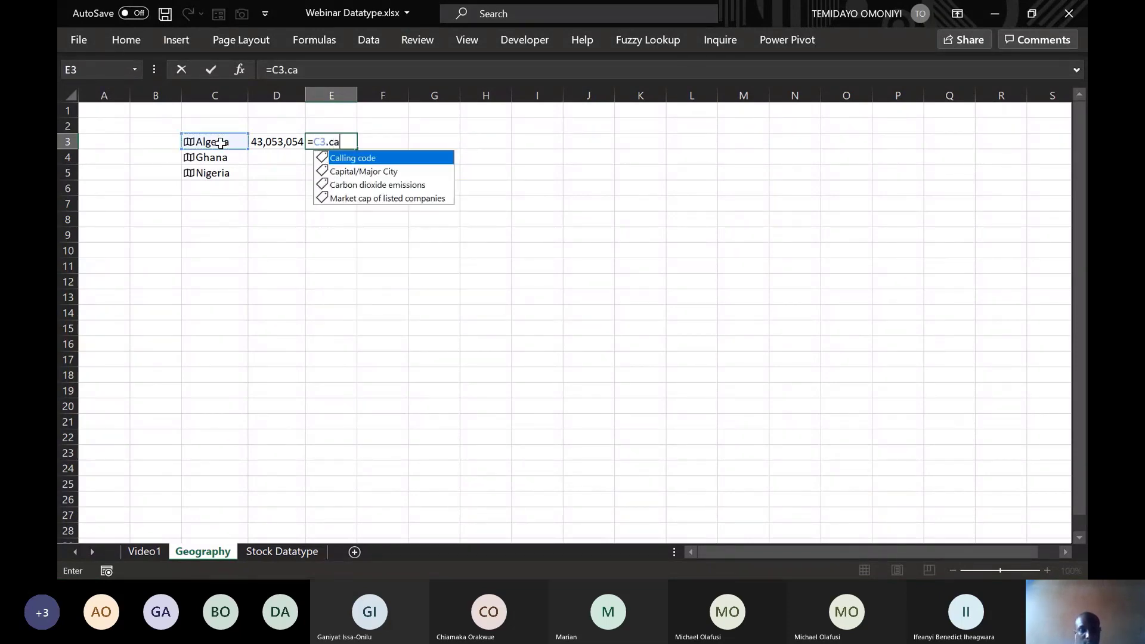
key("Down")
key("Tab")
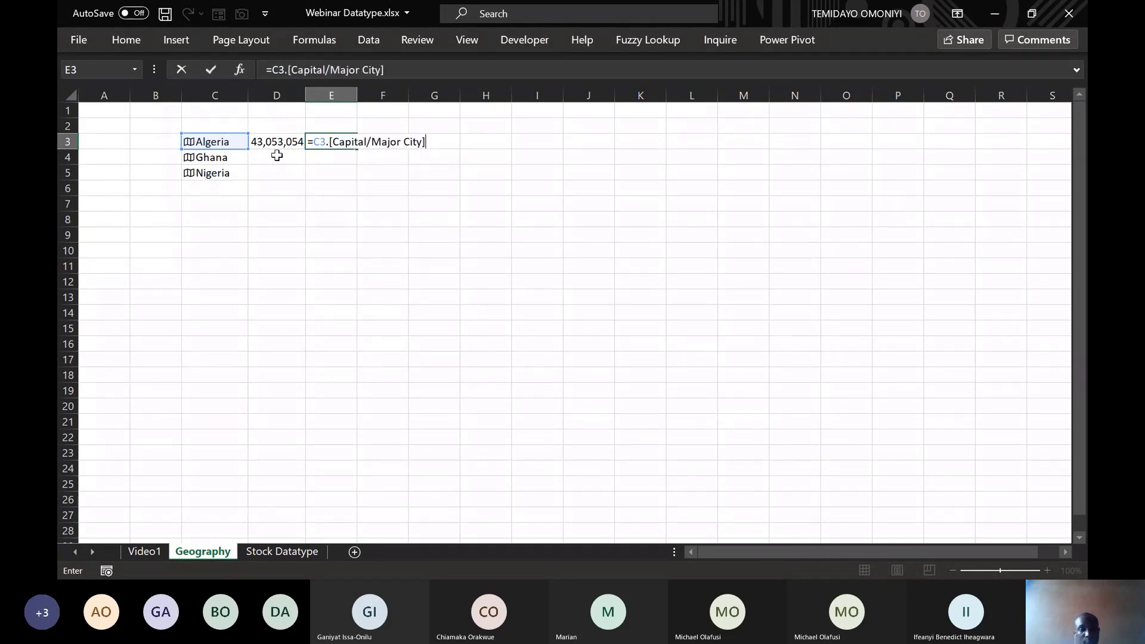
key("Return")
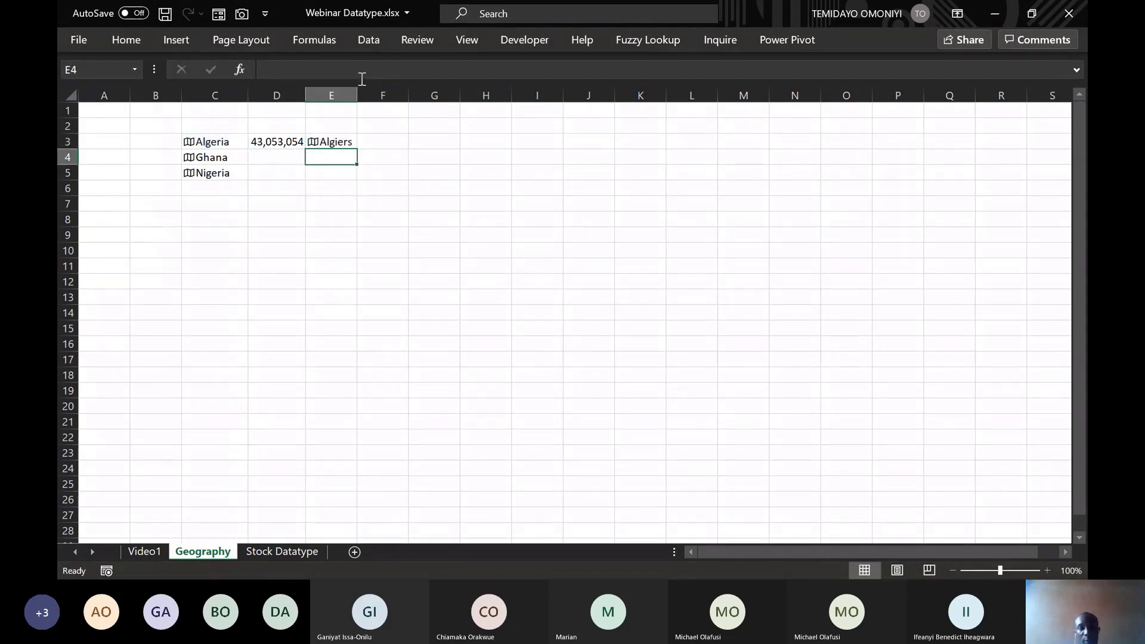
double_click(357, 89)
Fill the population and capital formulas in D3 and E3 down to row 5, fitting column D to its contents.
left_click(280, 142)
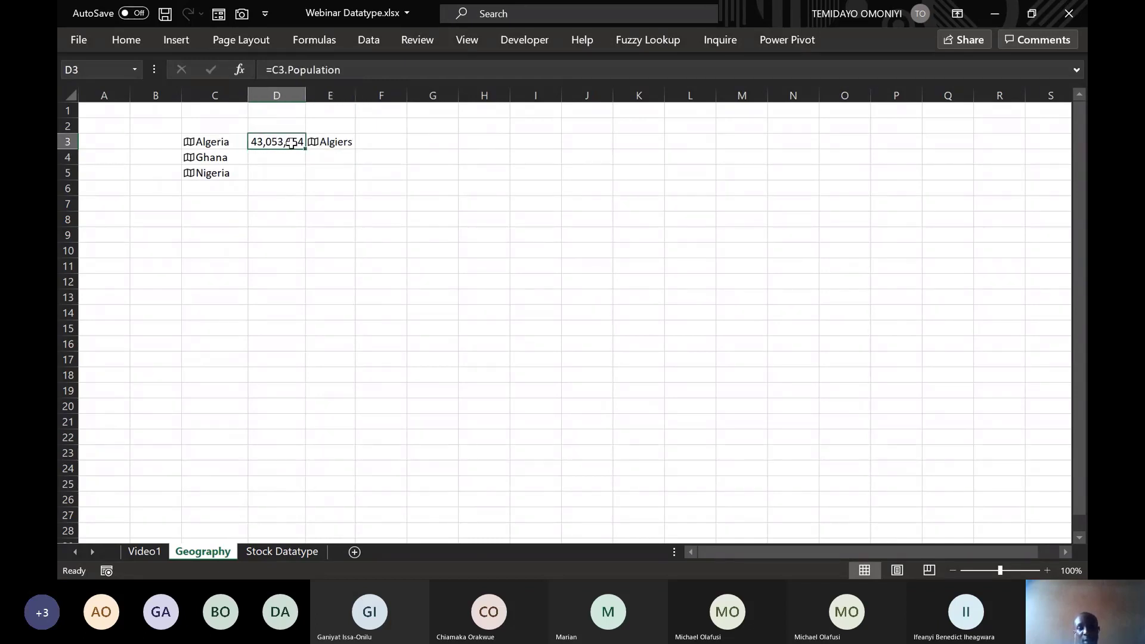
left_click_drag(305, 148, 305, 175)
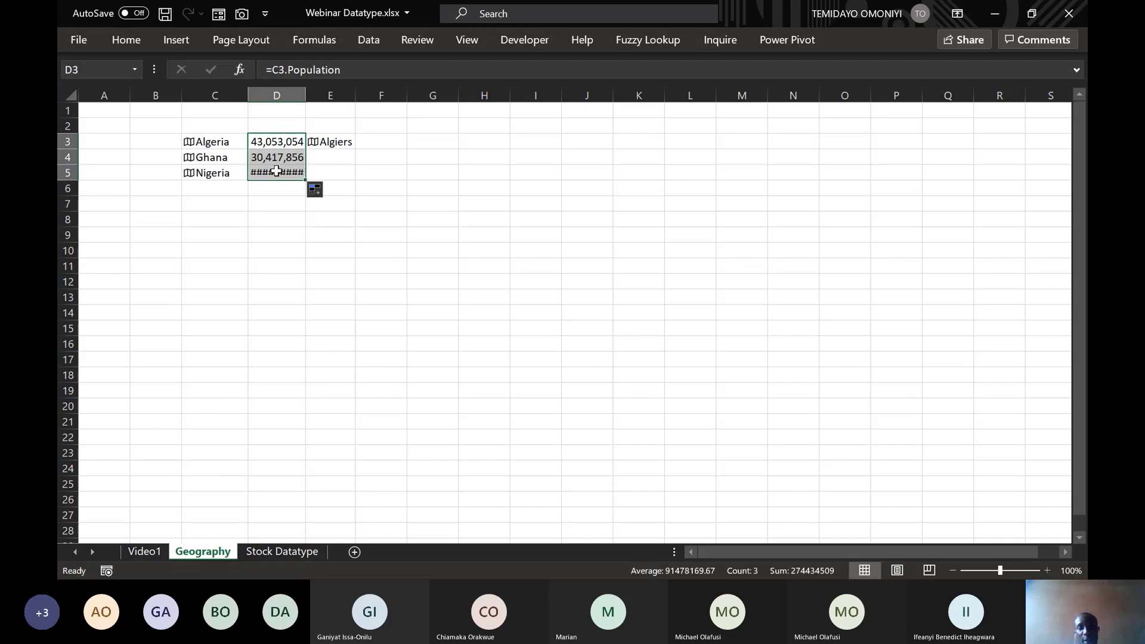
double_click(310, 90)
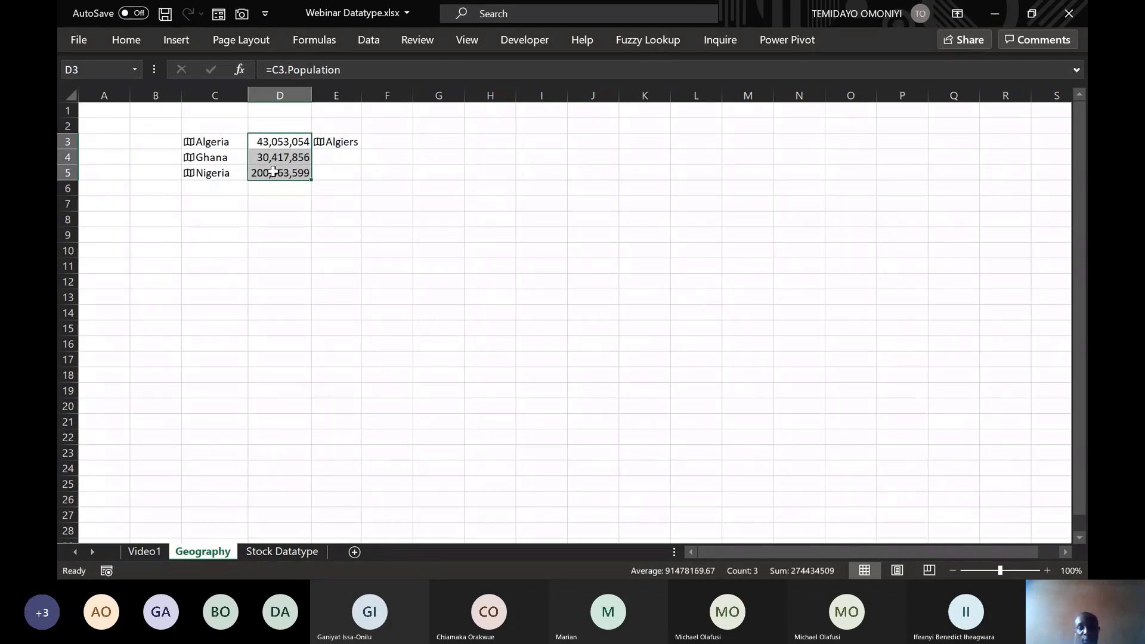
left_click(338, 141)
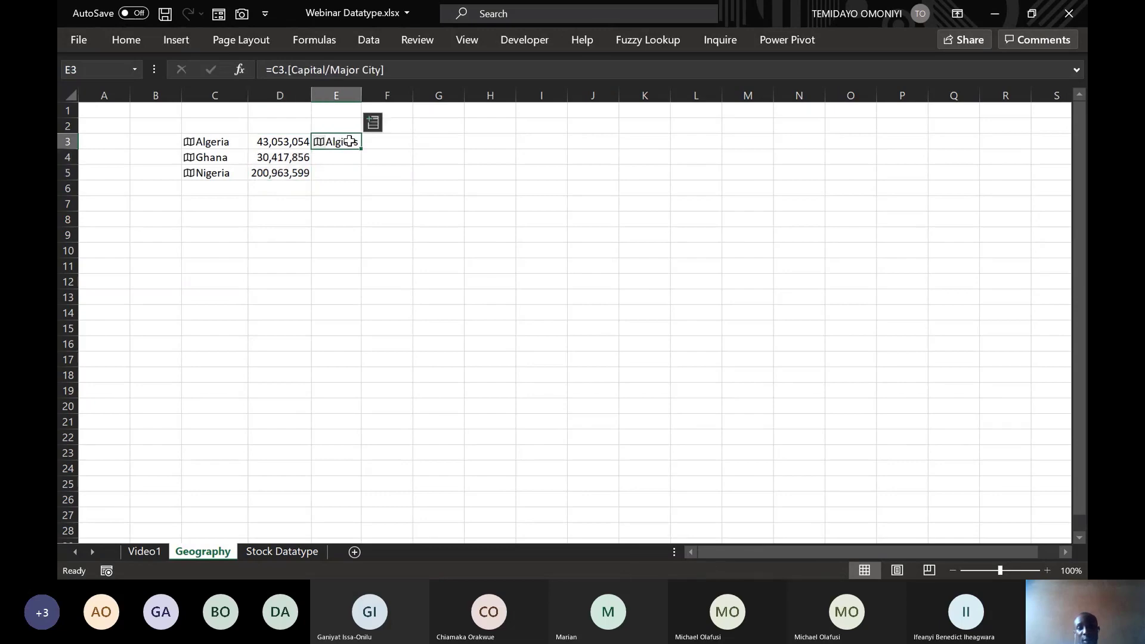
left_click_drag(358, 147, 360, 178)
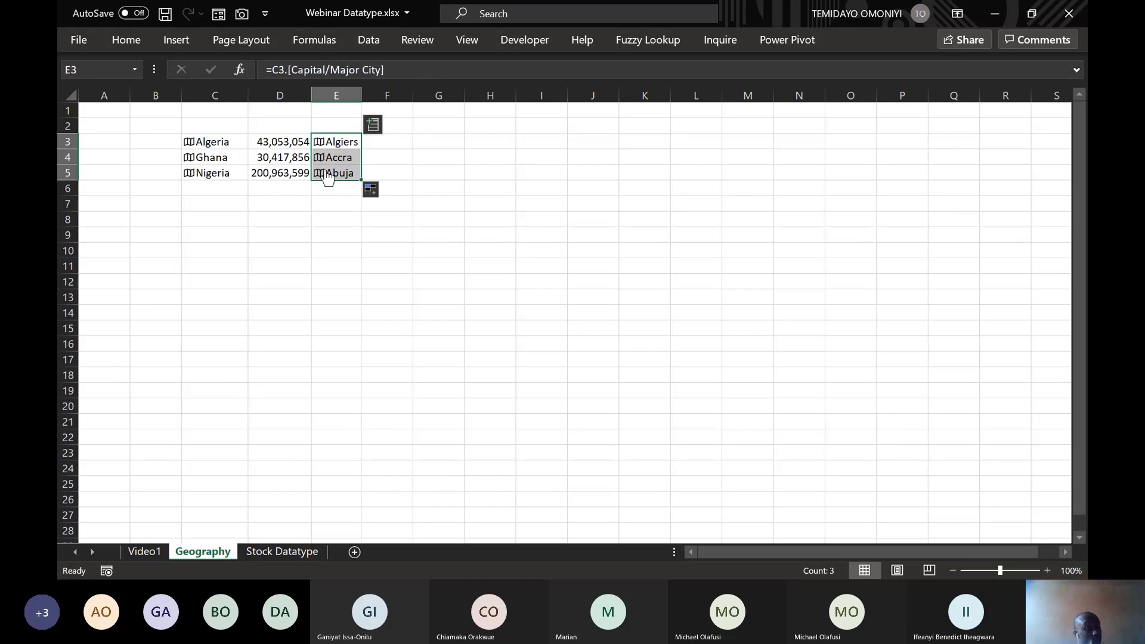
Enter the formula =C3.Image in F3 to bring in Algeria's flag.
left_click(378, 141)
type("=")
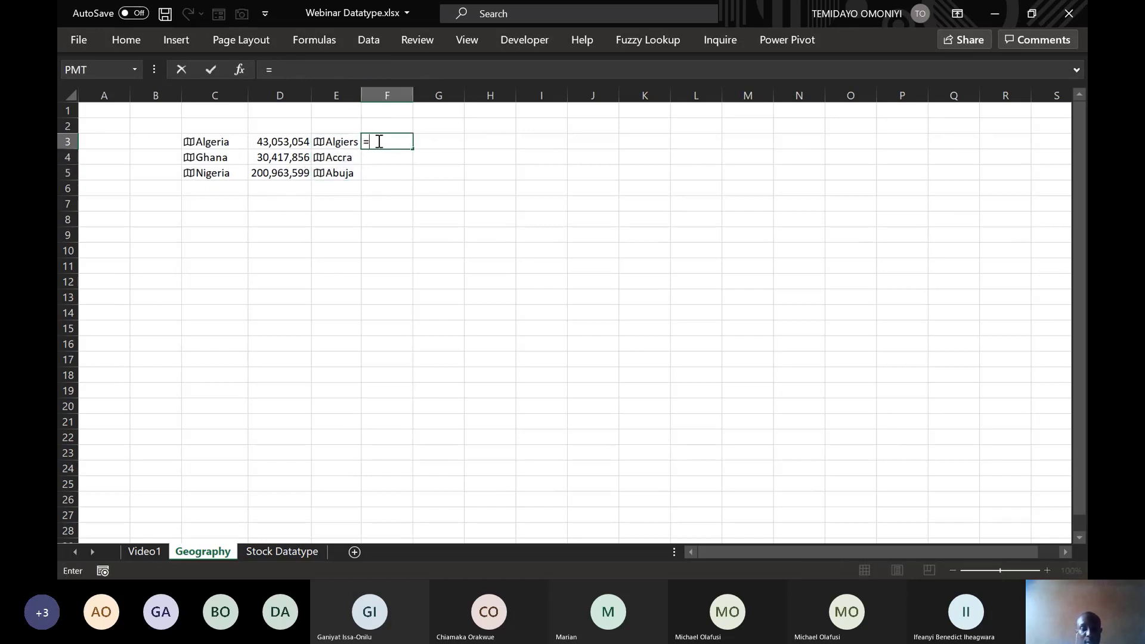
left_click(205, 143)
type(".")
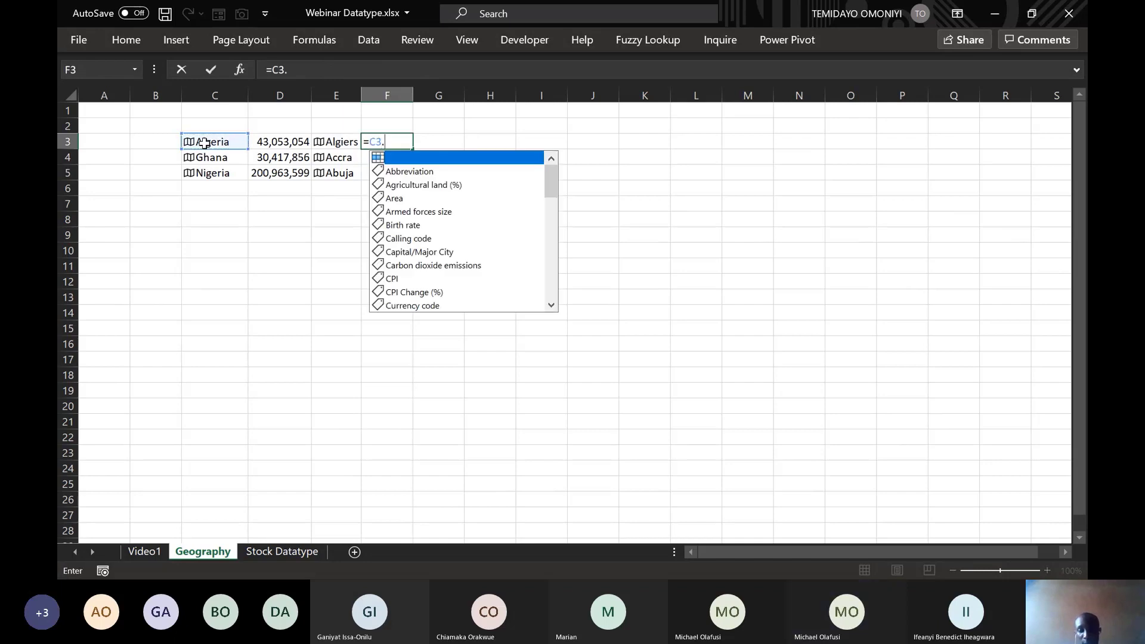
type("image")
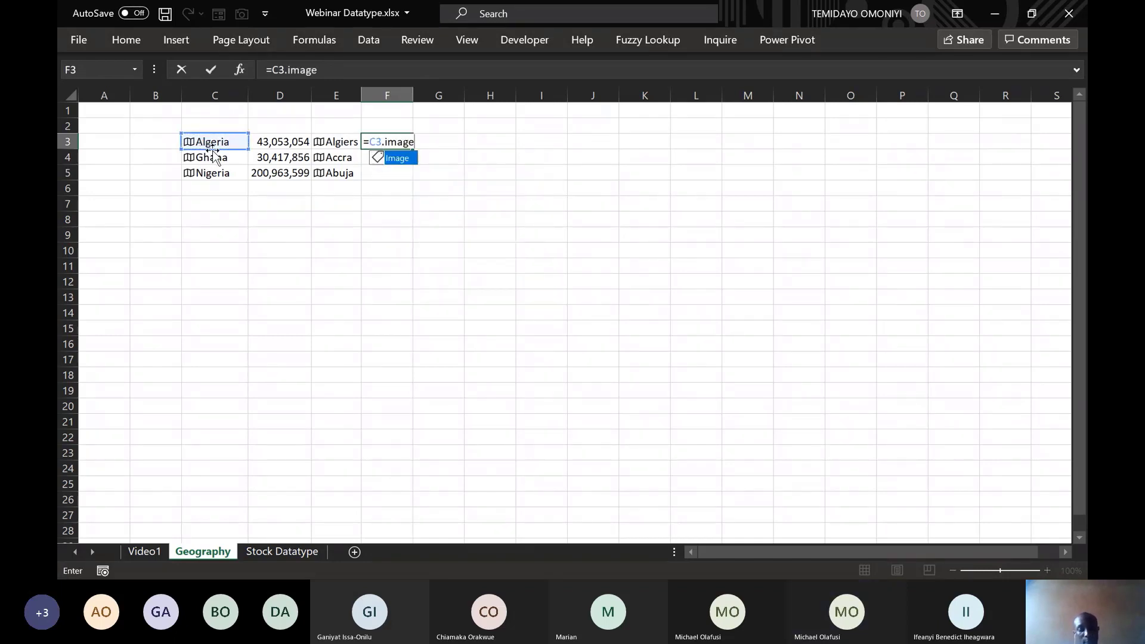
key("Tab")
key("Return")
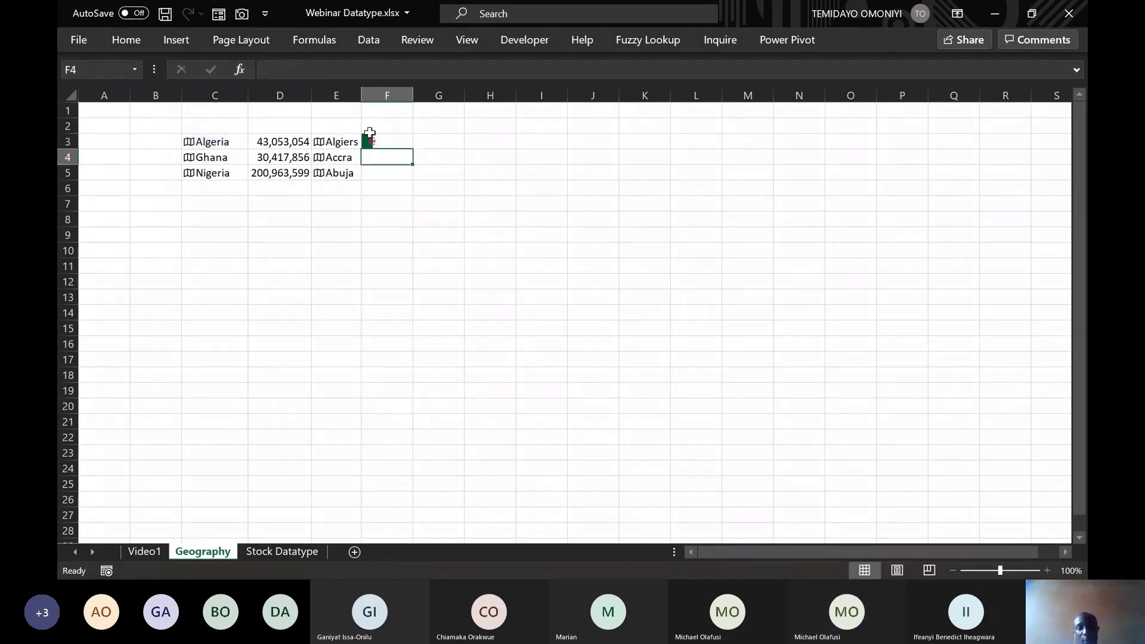
Fill the image formula from F3 down to F5, fit column F to its contents and check the filled cells.
left_click(408, 142)
left_click_drag(411, 148, 404, 186)
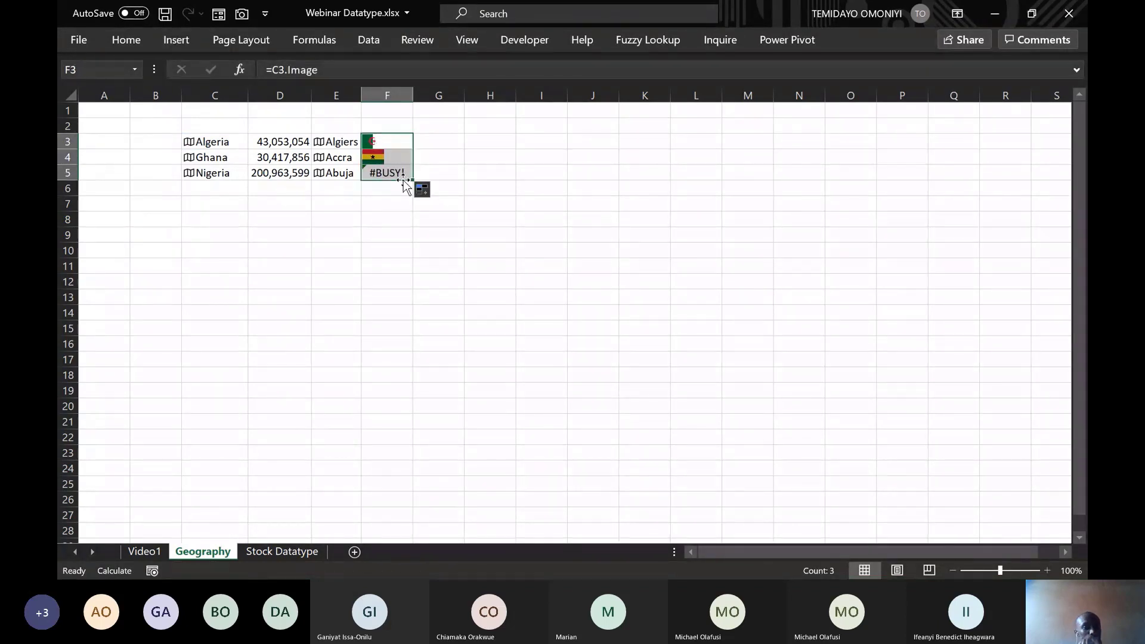
double_click(412, 95)
left_click(385, 173)
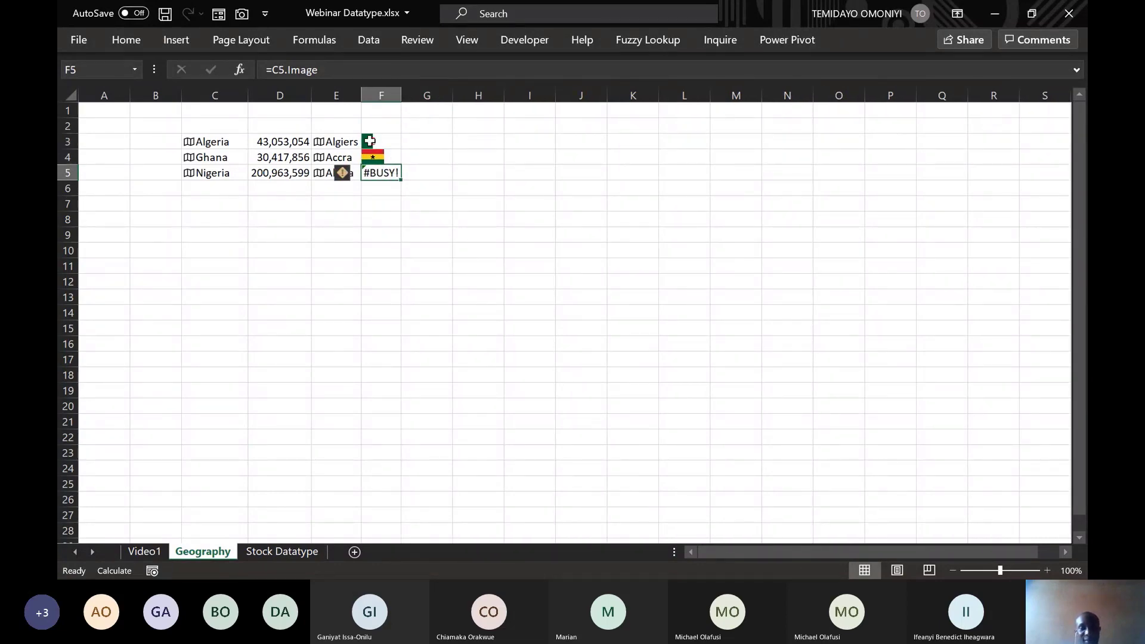
left_click(382, 157)
left_click(382, 140)
left_click(382, 172)
left_click(381, 153)
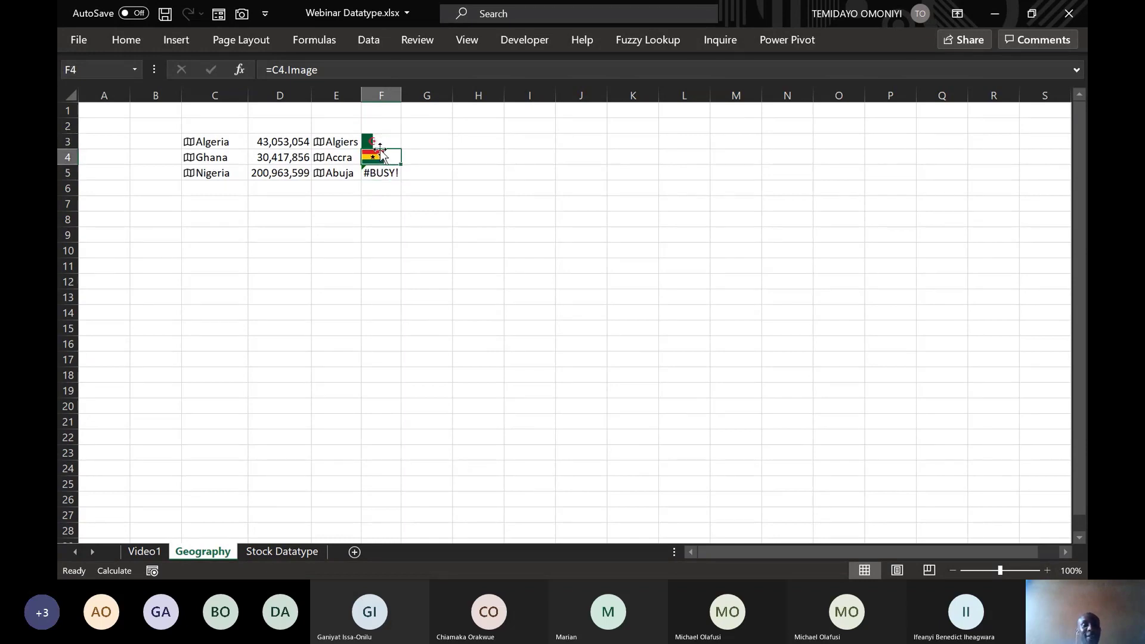
Clear the whole country data block in C3:F5.
left_click(208, 142)
key("ctrl+a")
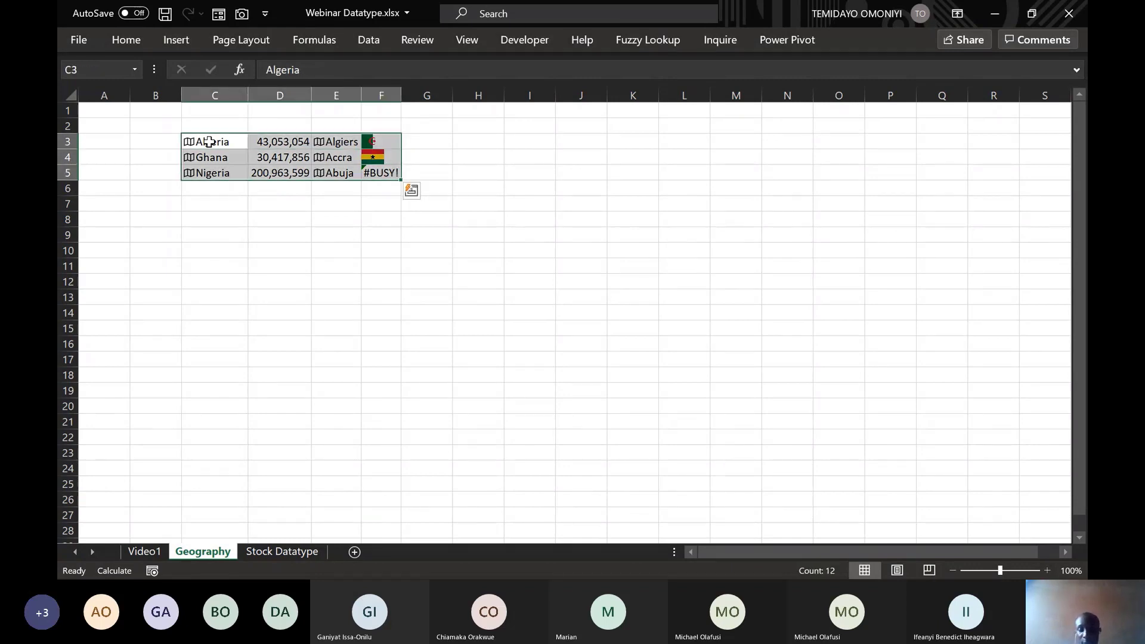
key("Delete")
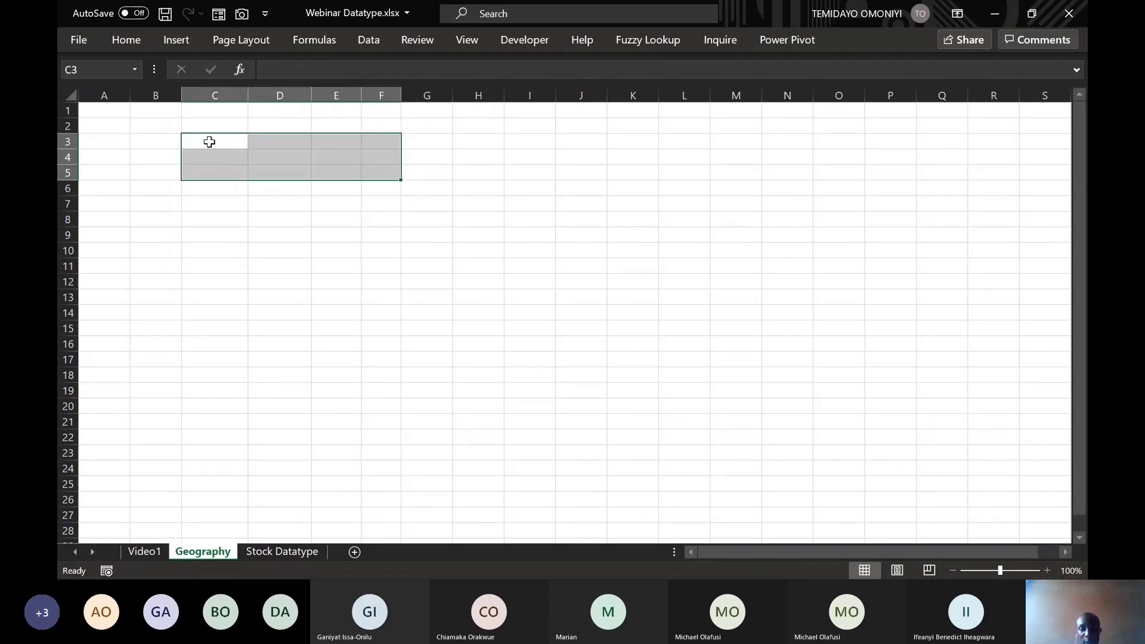
Enter Africa as the heading in A1 and Algeria as the first country in A2.
left_click(99, 108)
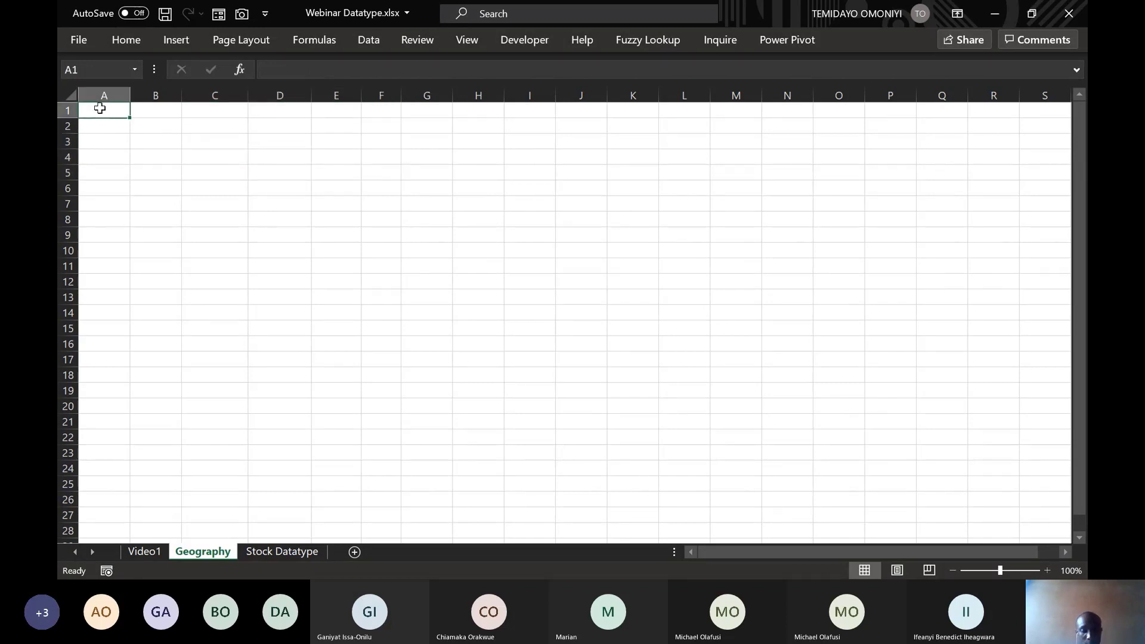
type("Africa")
key("Return")
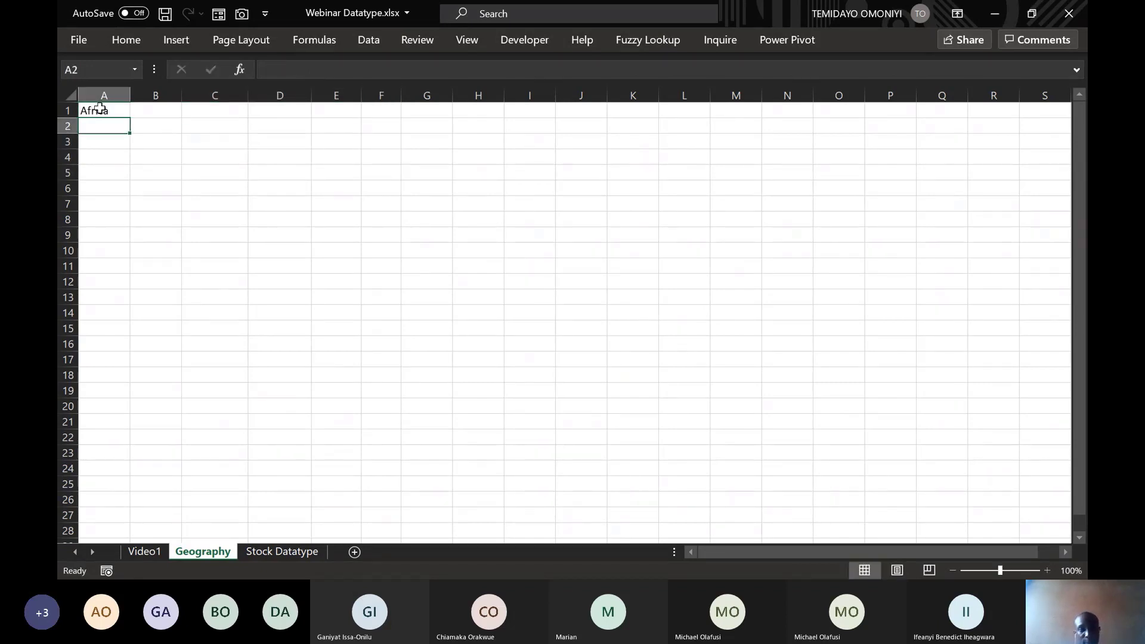
type("AL")
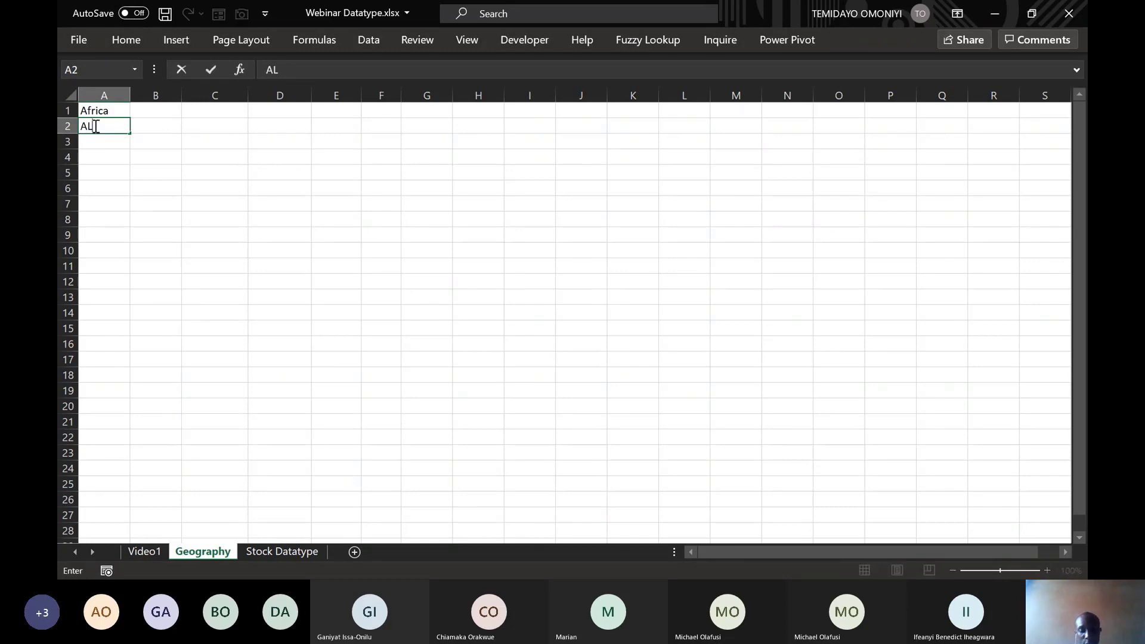
key("BackSpace")
key("BackSpace")
key("Return")
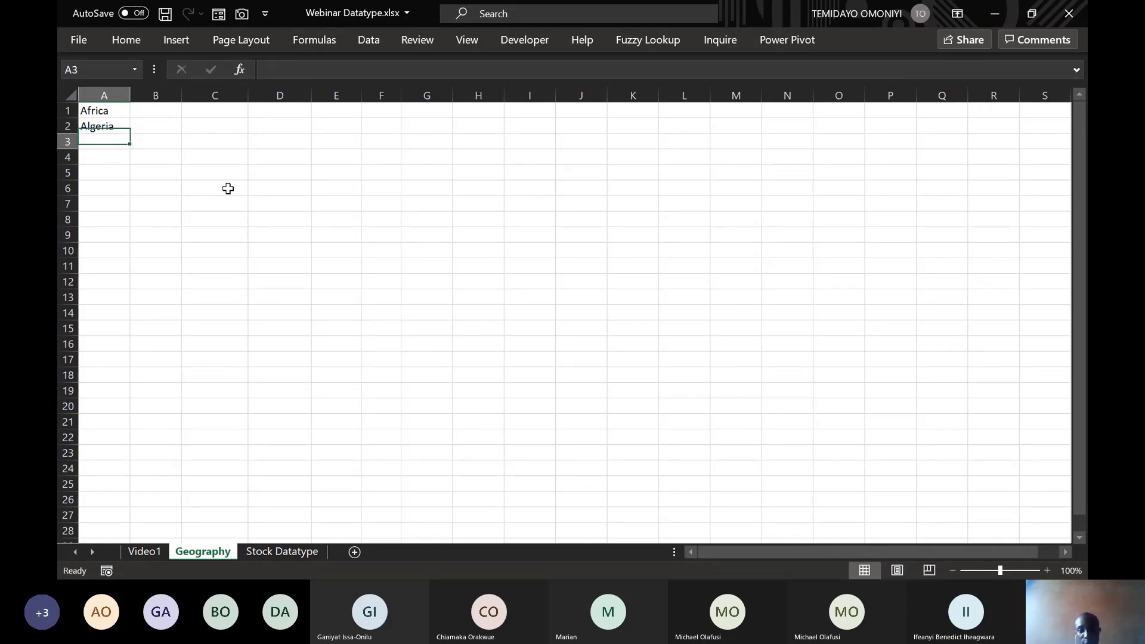
Fill the African country list from Algeria in A2 down to Zimbabwe in A55 and fit column A to its contents.
left_click(112, 124)
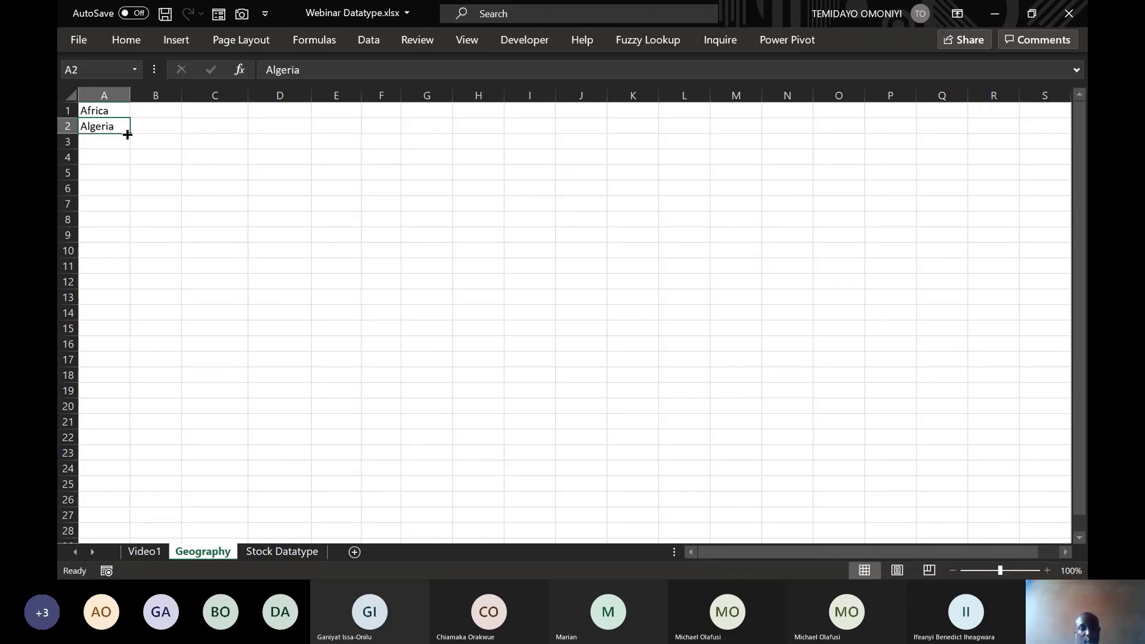
left_click_drag(130, 132, 108, 454)
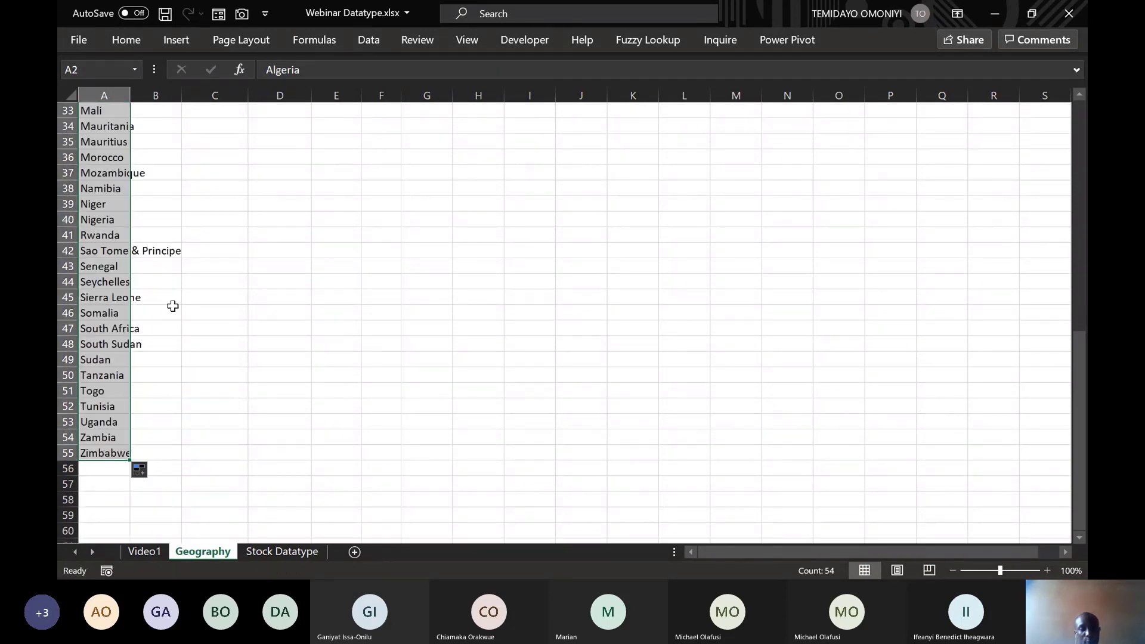
scroll(172, 304, "up", 10)
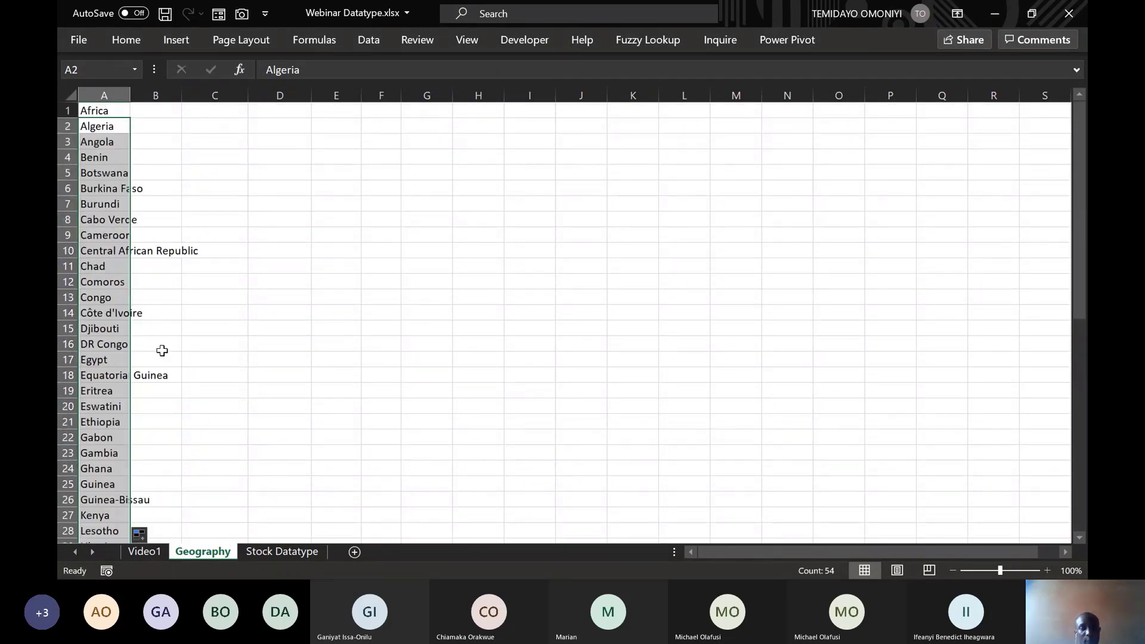
double_click(130, 95)
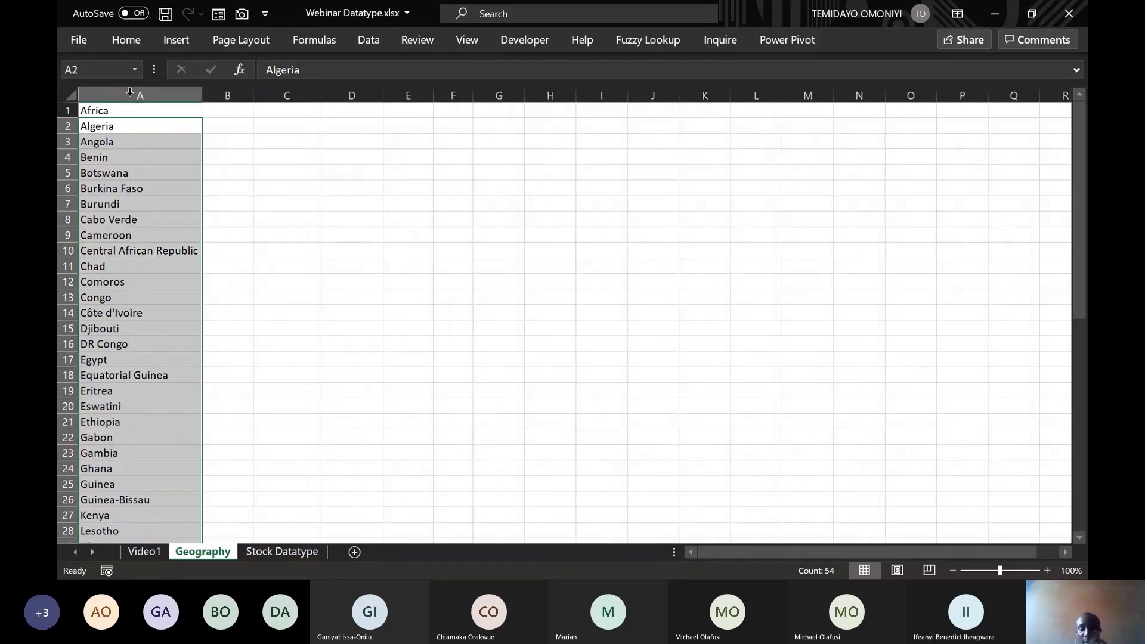
Enter Sunday in D2 and fill the weekday series down to Saturday in D8.
left_click(354, 127)
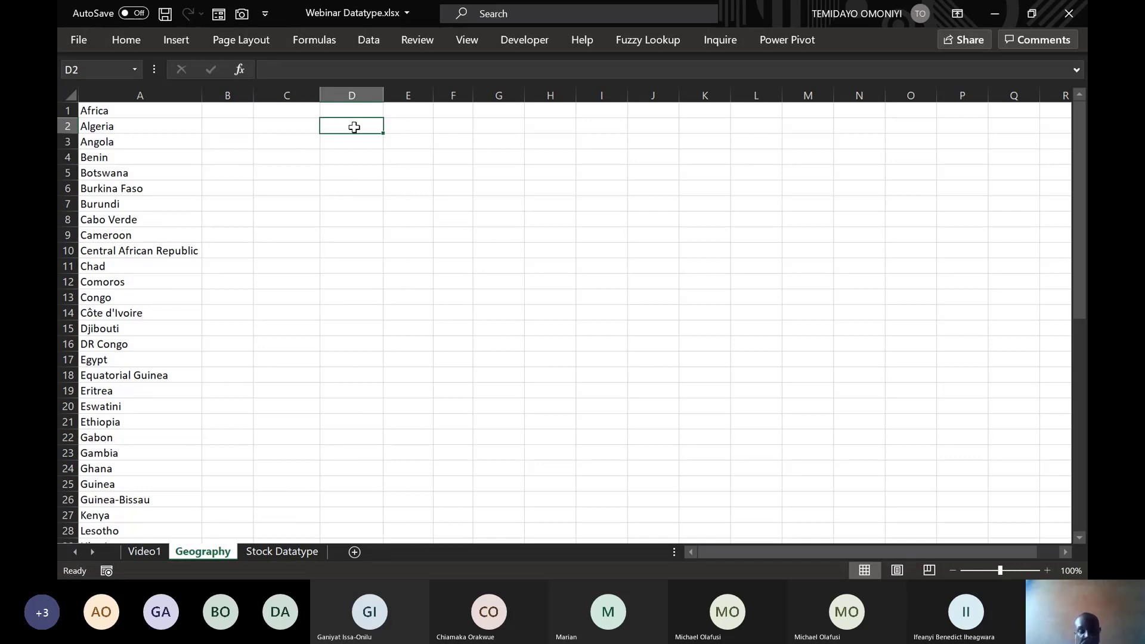
type("Sunda")
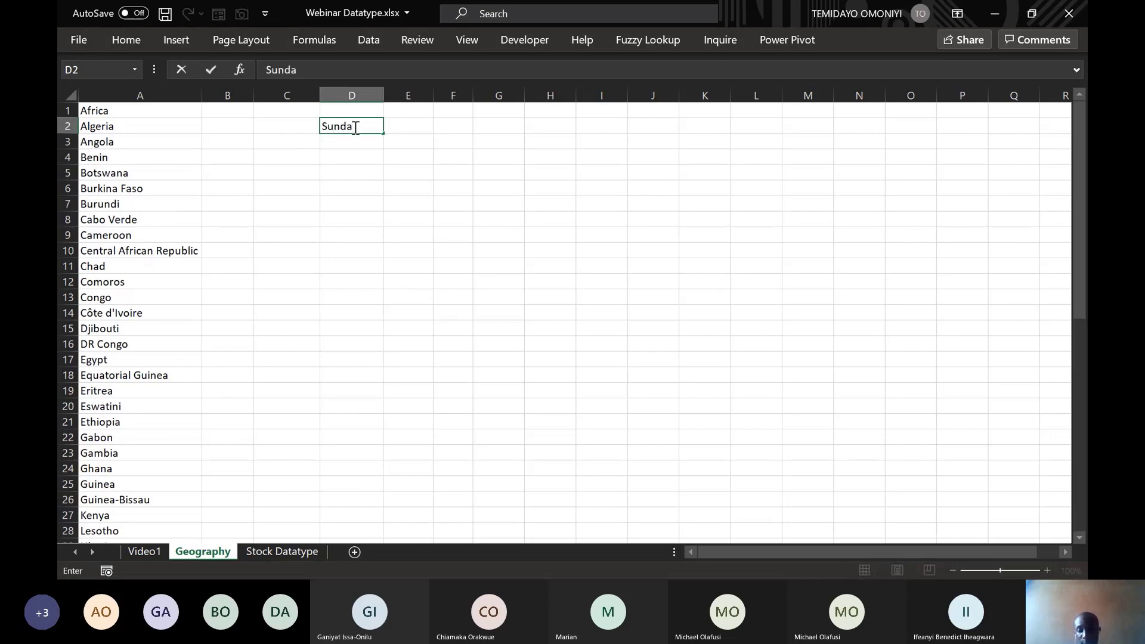
key("Return")
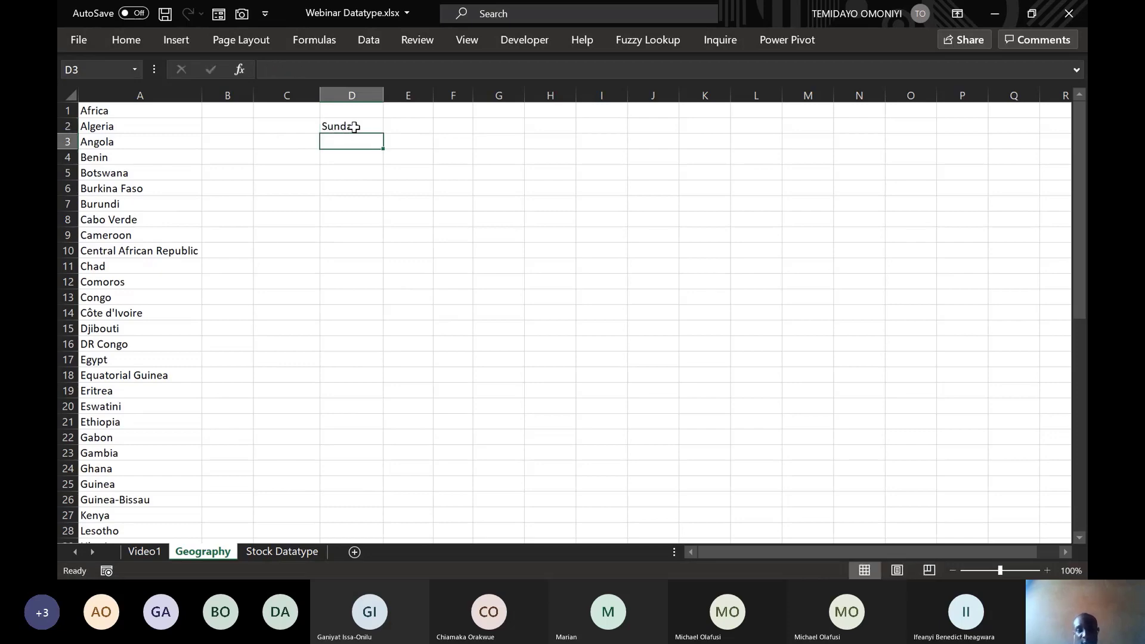
left_click(377, 127)
left_click_drag(384, 135, 384, 235)
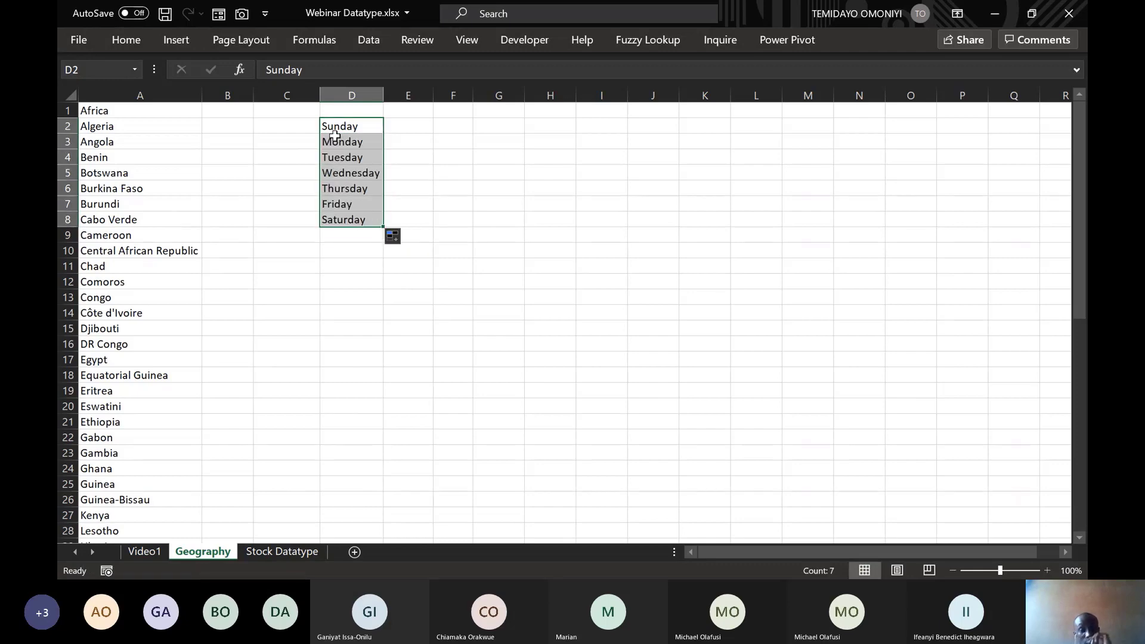
Enter January in E2, fill the month series down to December in E13 and fit column E to its contents.
left_click(420, 124)
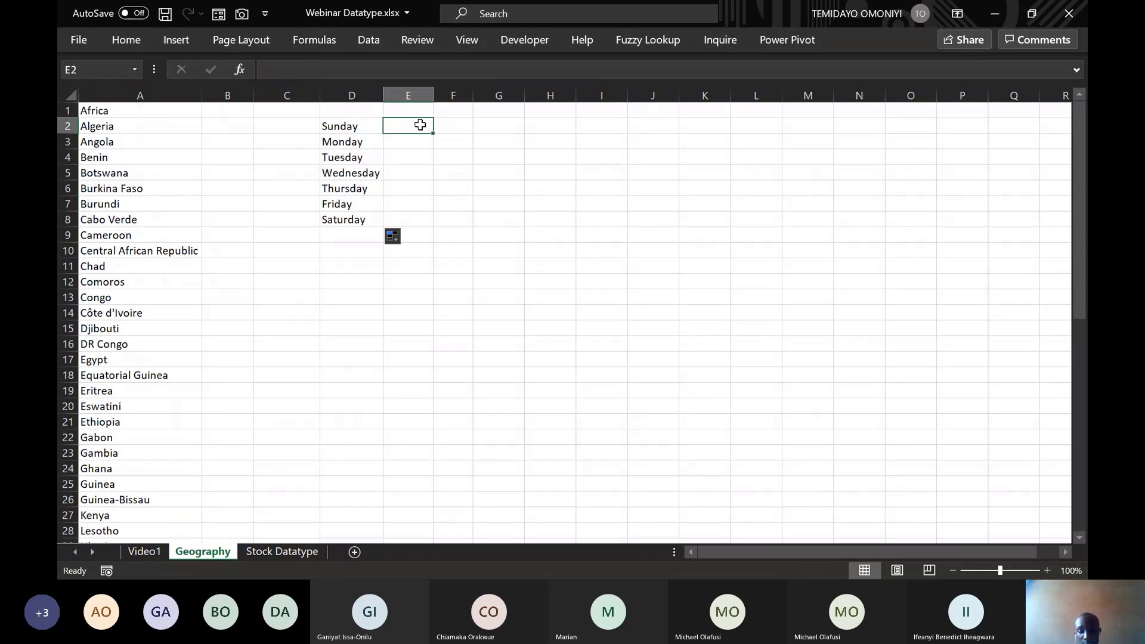
type("Januar")
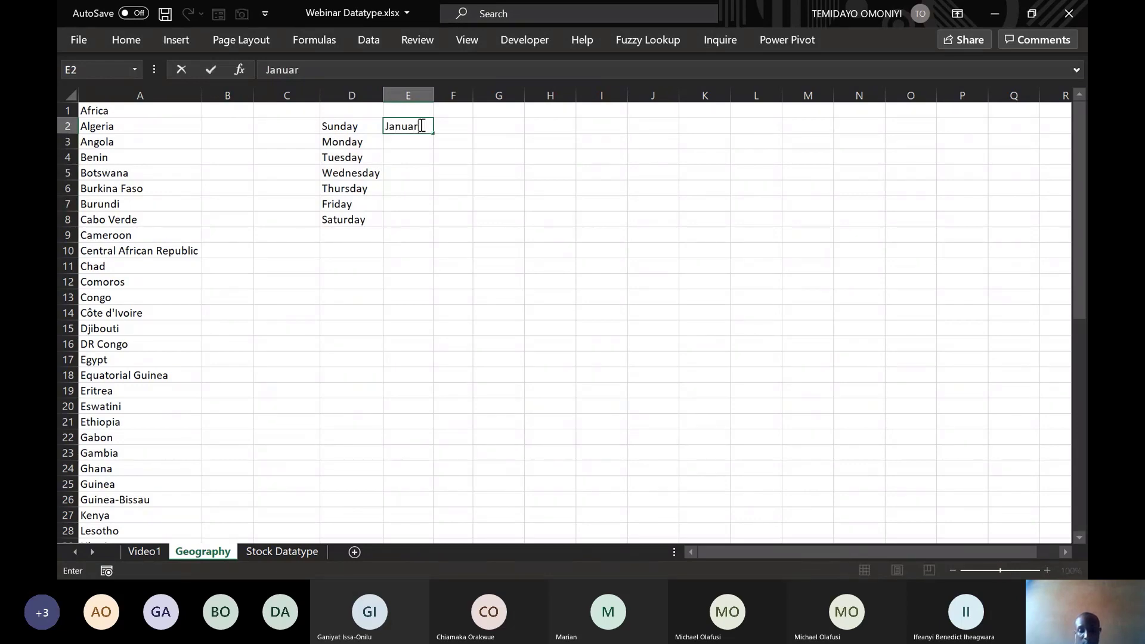
key("Return")
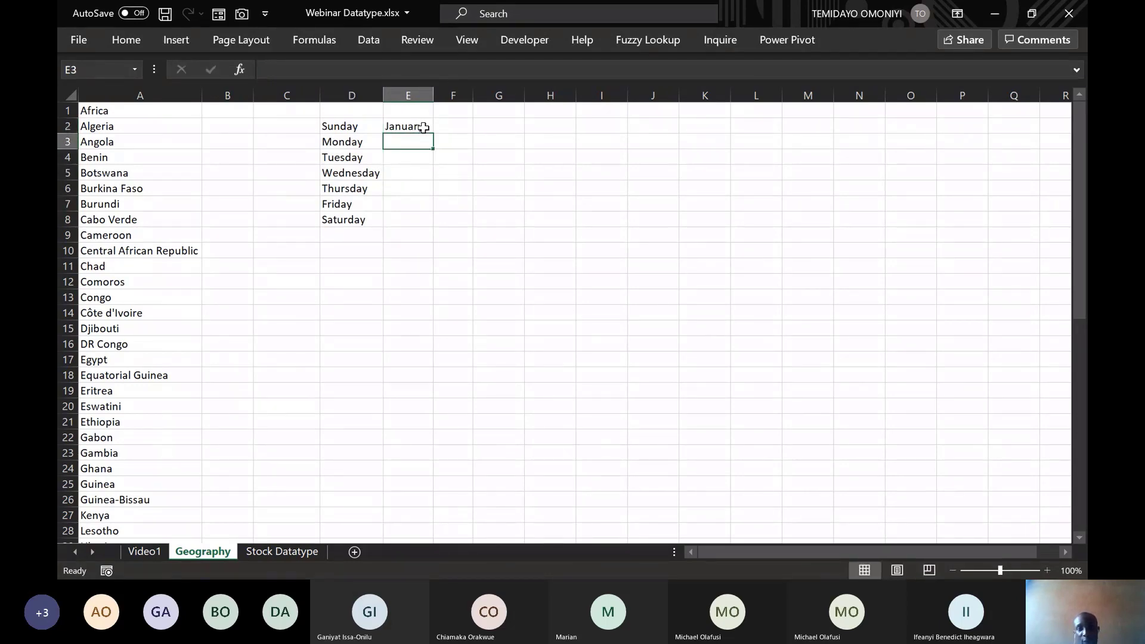
left_click(423, 127)
left_click_drag(433, 133, 434, 305)
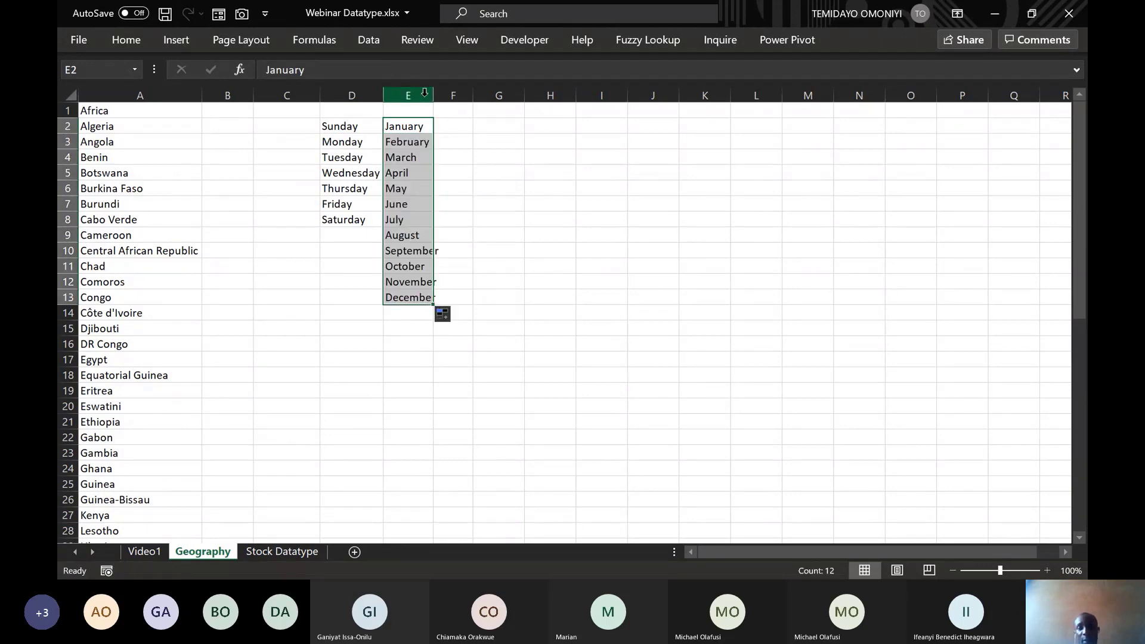
double_click(434, 95)
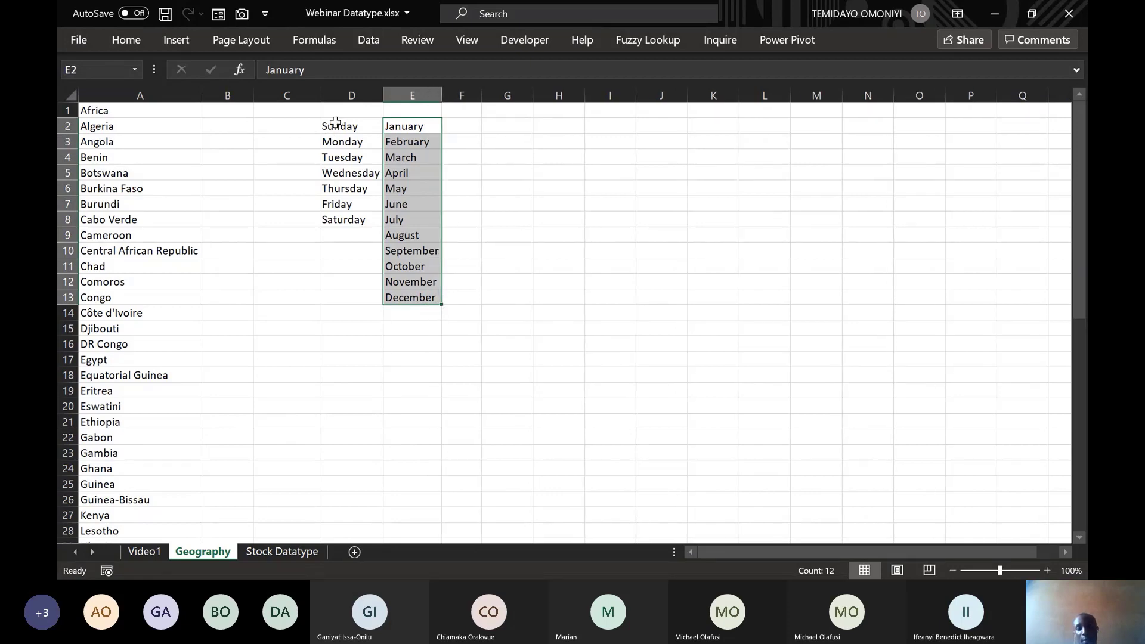
Clear the weekday list in D2:D8 and the month list in E2:E13.
left_click(335, 123)
key("shift+Right")
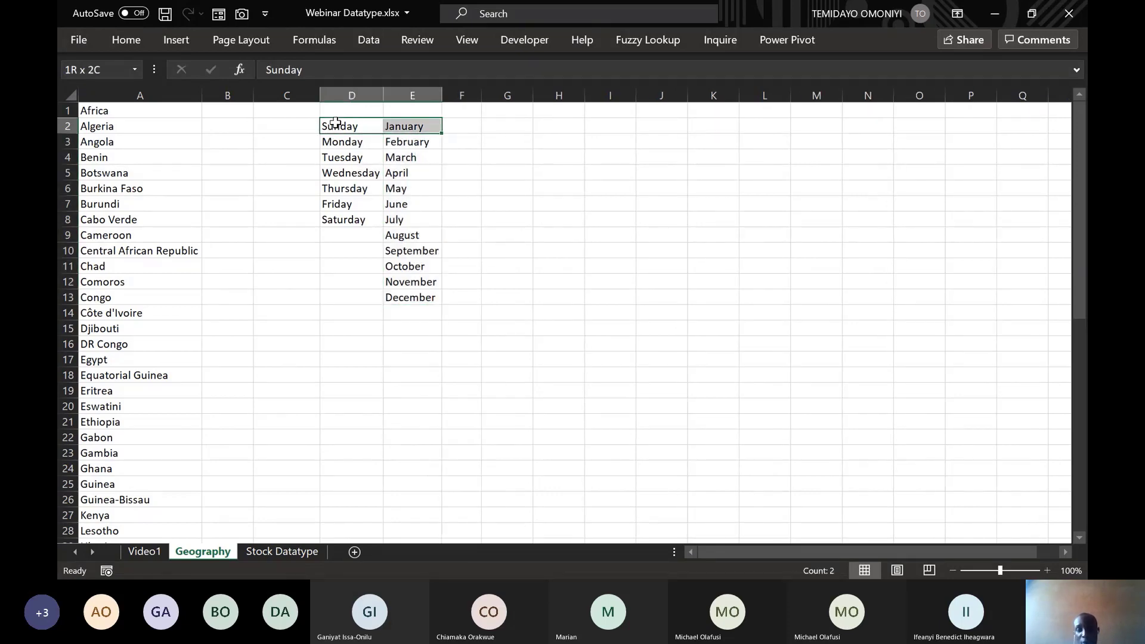
key("ctrl+shift+Down")
key("Delete")
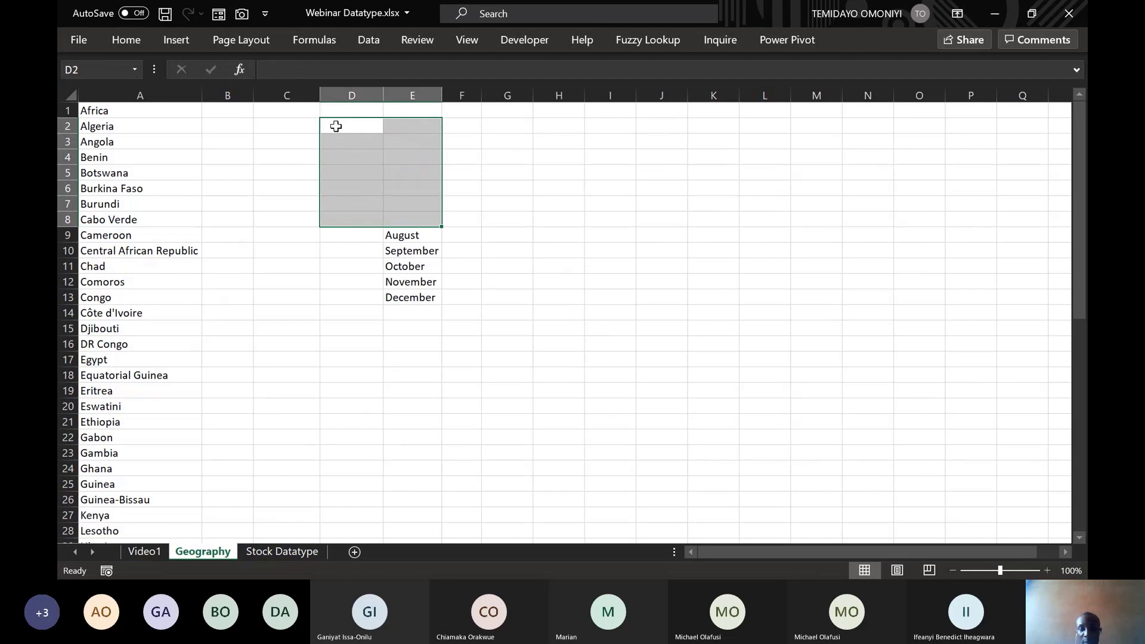
left_click(393, 238)
key("ctrl+shift+Down")
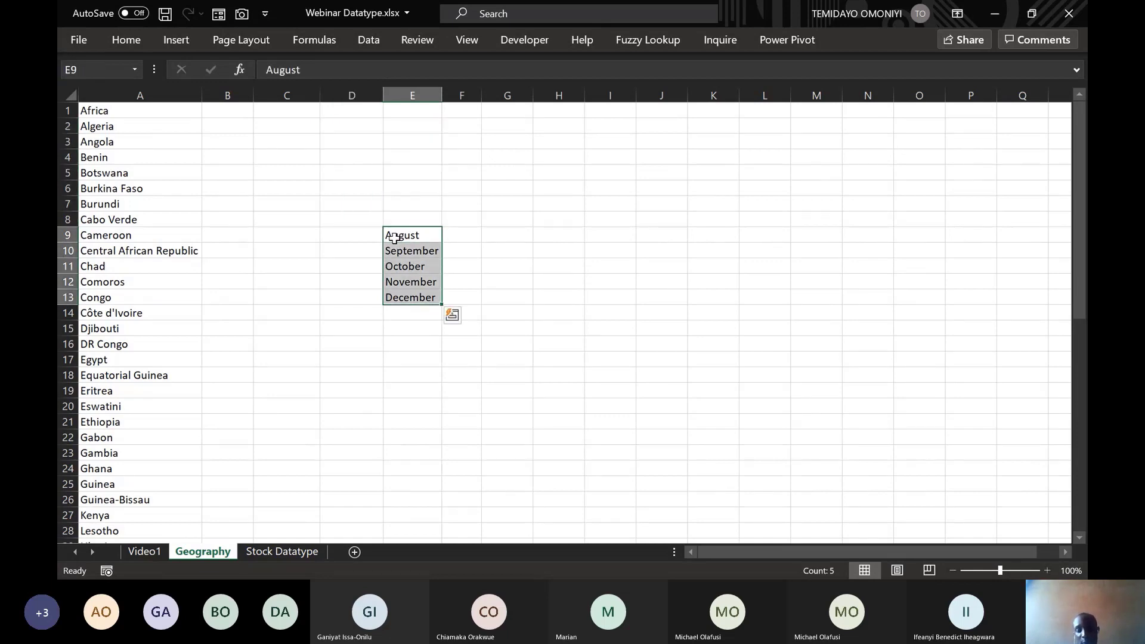
key("Delete")
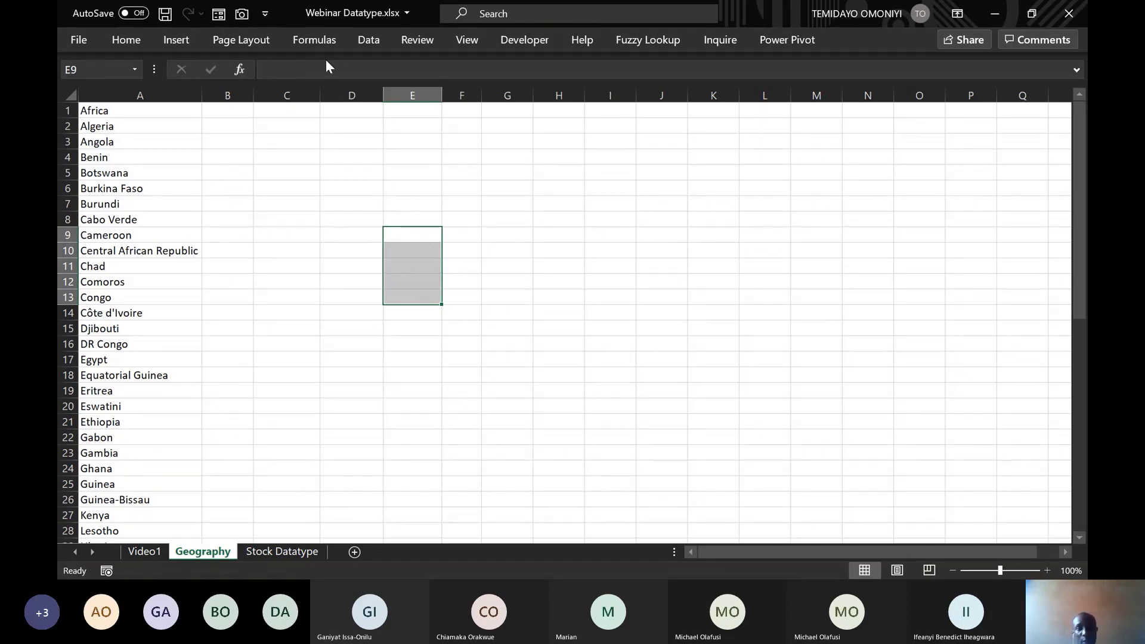
Switch to the Chrome window showing the Microsoft Office home page and open a new browser tab.
key("alt+Tab")
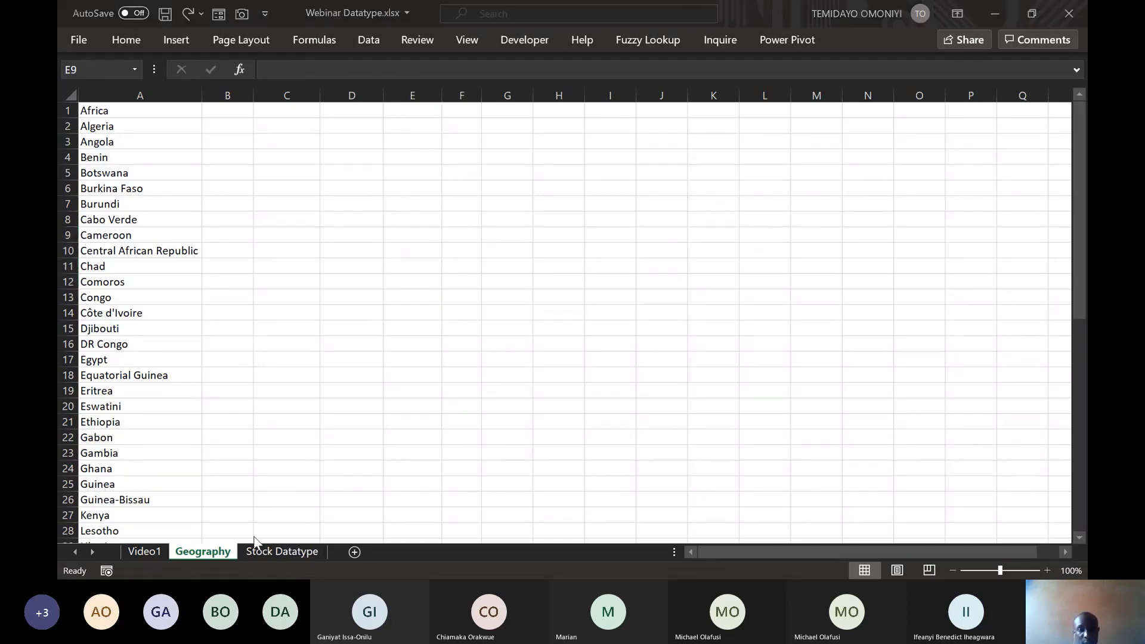
key("alt+Tab")
key("alt+Tab")
key("alt+Tab")
key("alt+Tab")
key("alt+Tab")
key("alt+Tab")
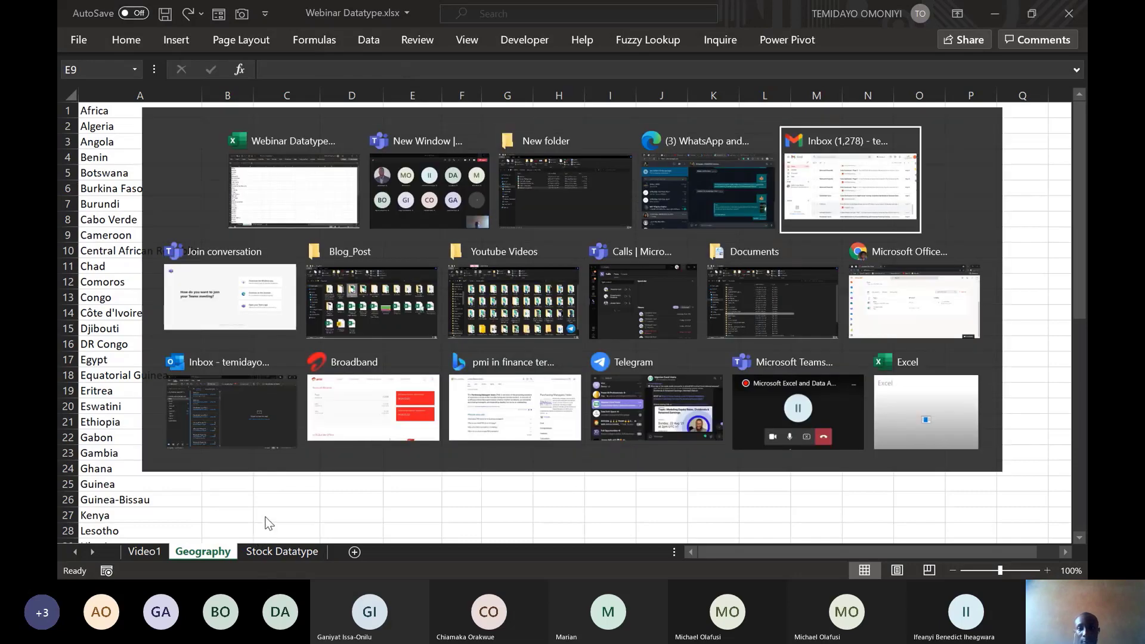
key("alt+Tab")
key("alt+Tab")
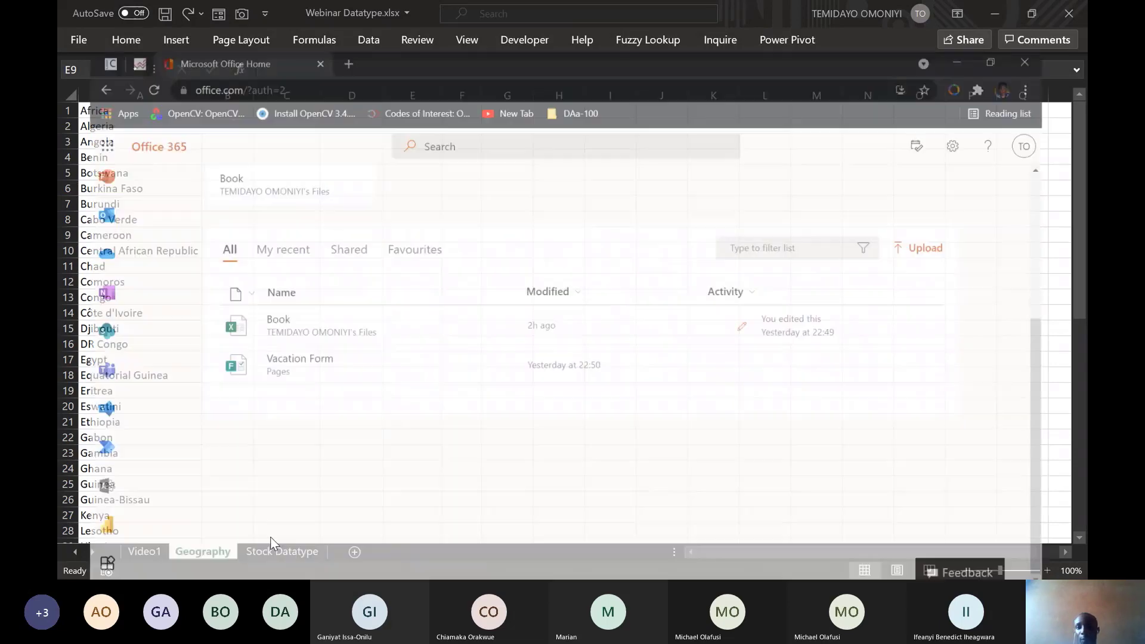
left_click(335, 13)
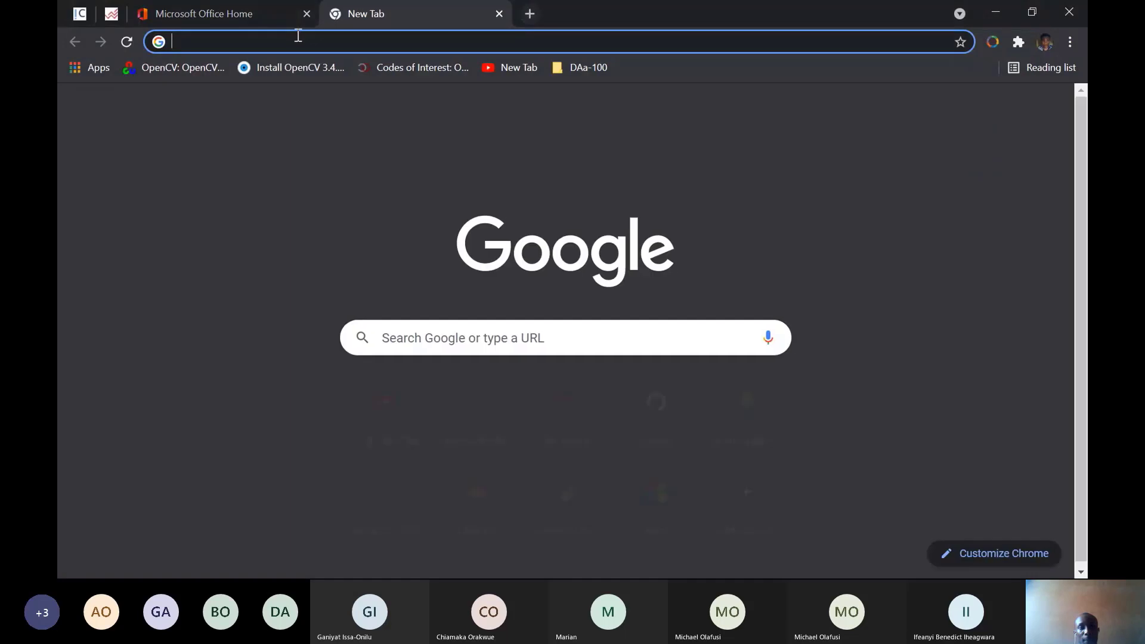
Search Google for "list of african countries" using the suggested query.
left_click(295, 39)
type("list")
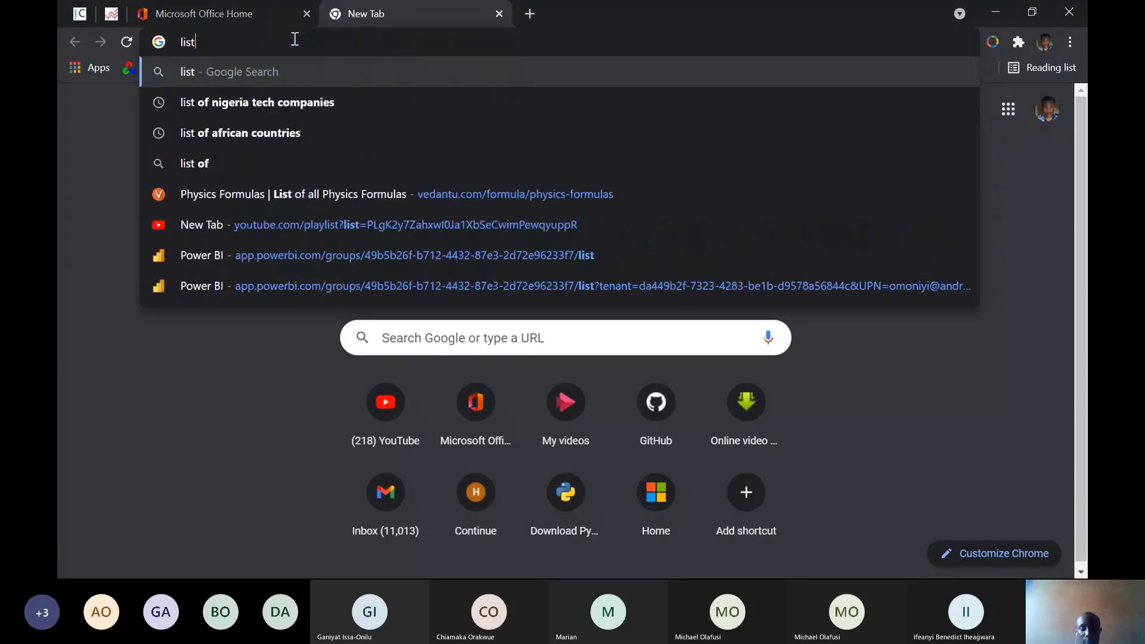
type(" of")
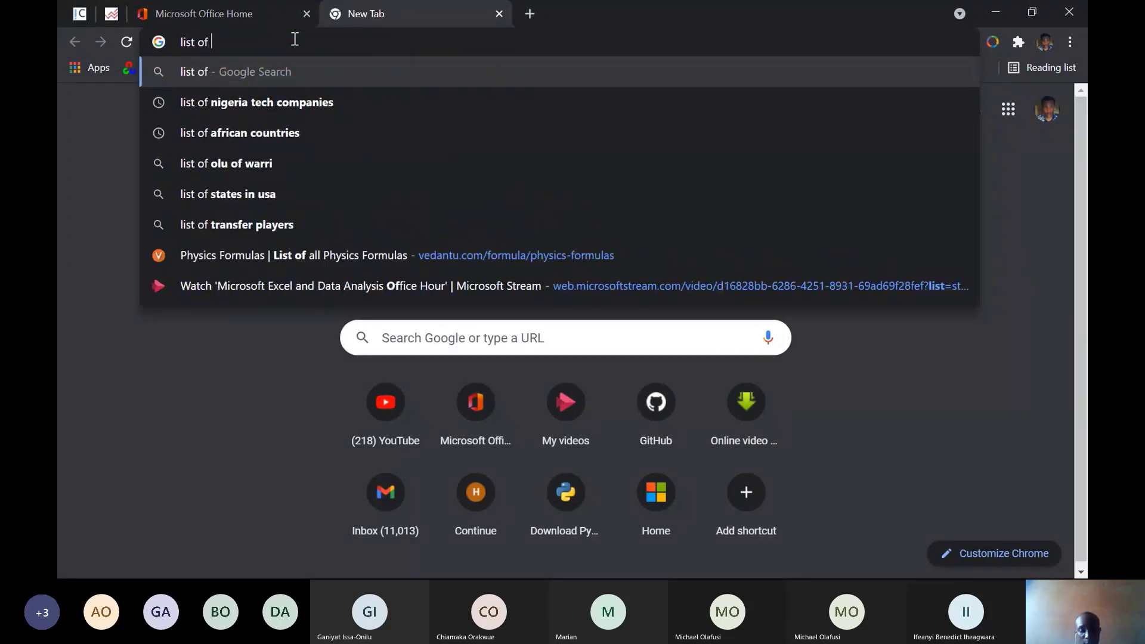
key("Down")
key("Down")
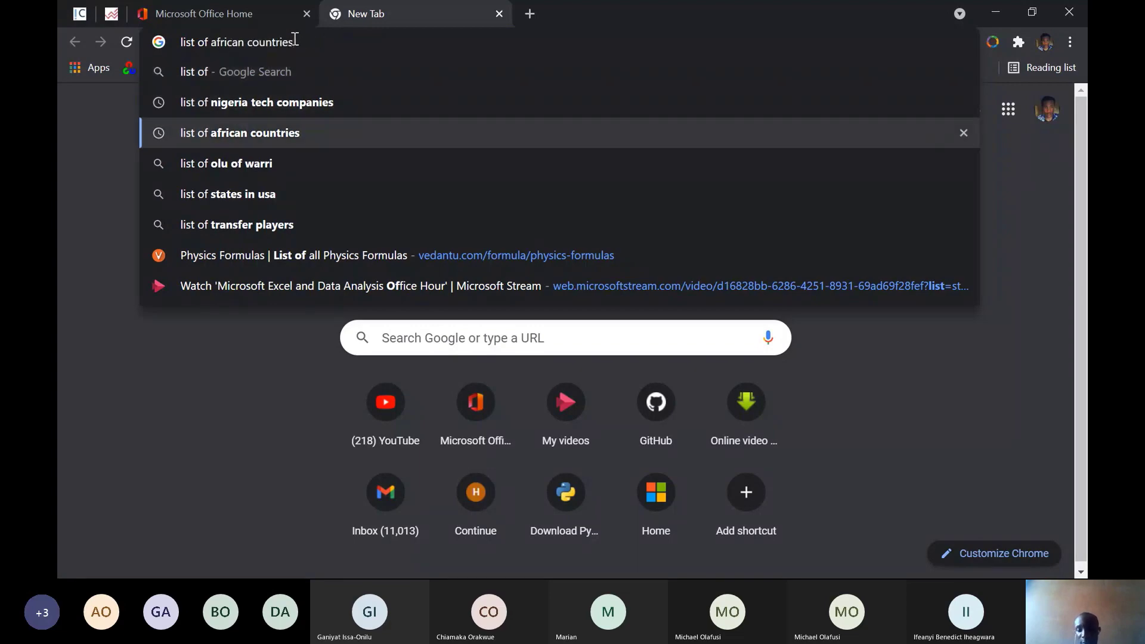
key("Return")
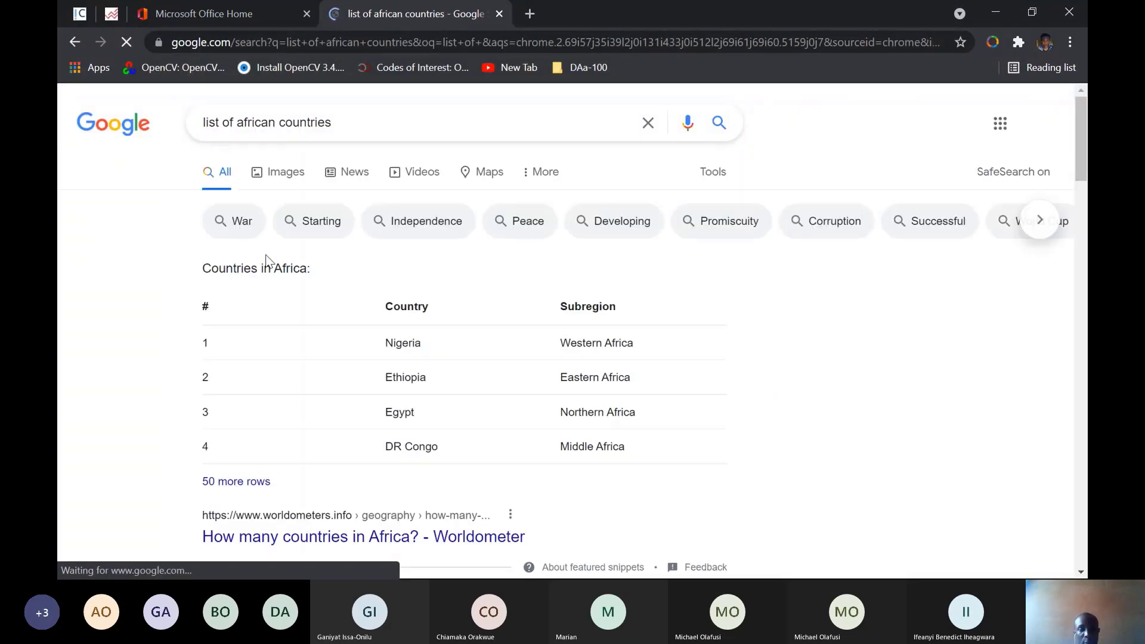
Open the Worldometer result "How many countries in Africa?" and look through its table of countries, populations and subregions.
scroll(274, 327, "down", 2)
scroll(275, 326, "down", 1)
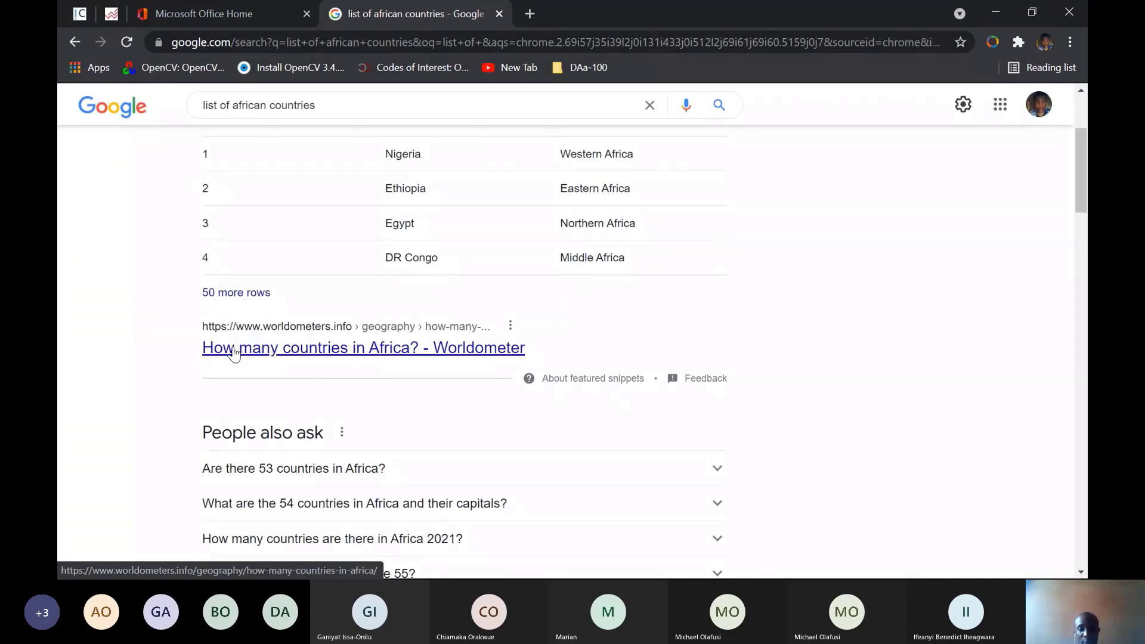
left_click(272, 352)
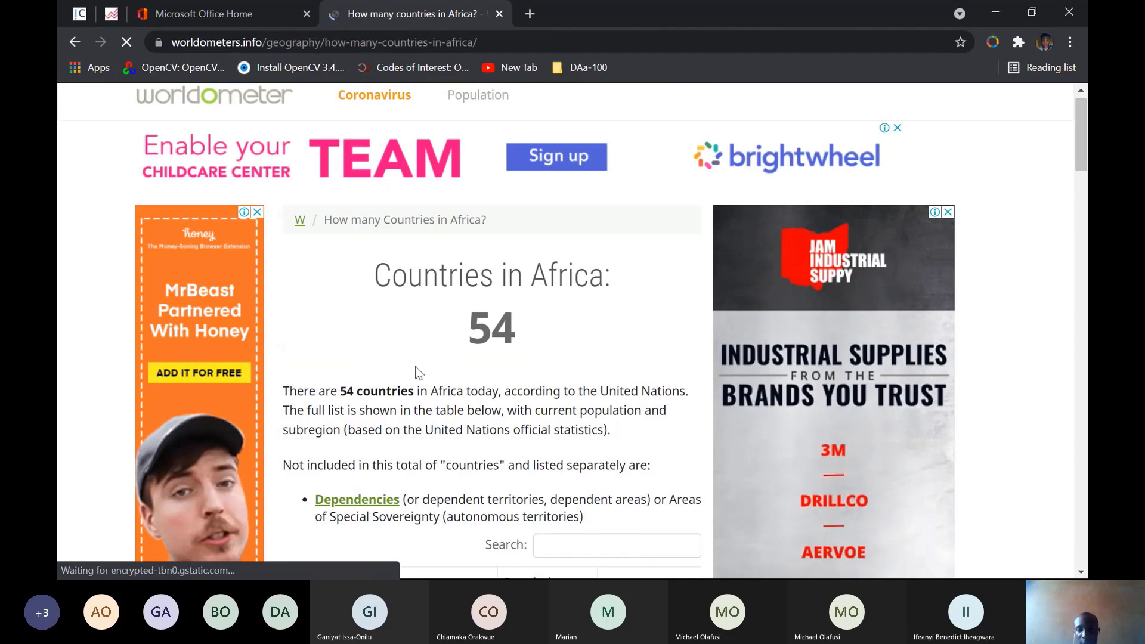
scroll(418, 370, "down", 5)
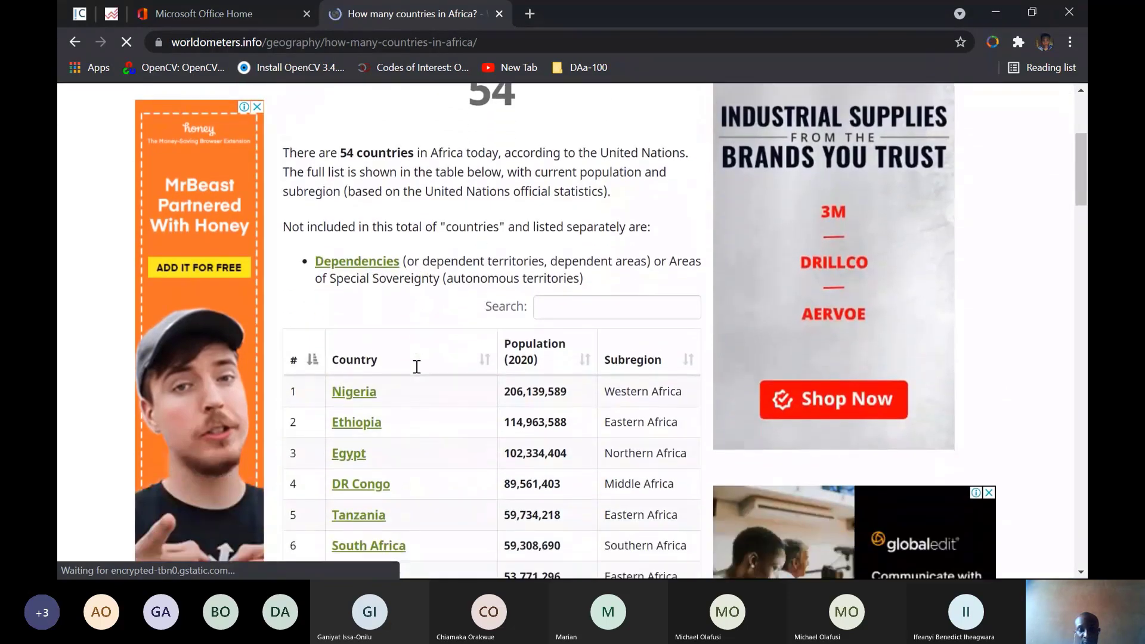
scroll(417, 366, "down", 5)
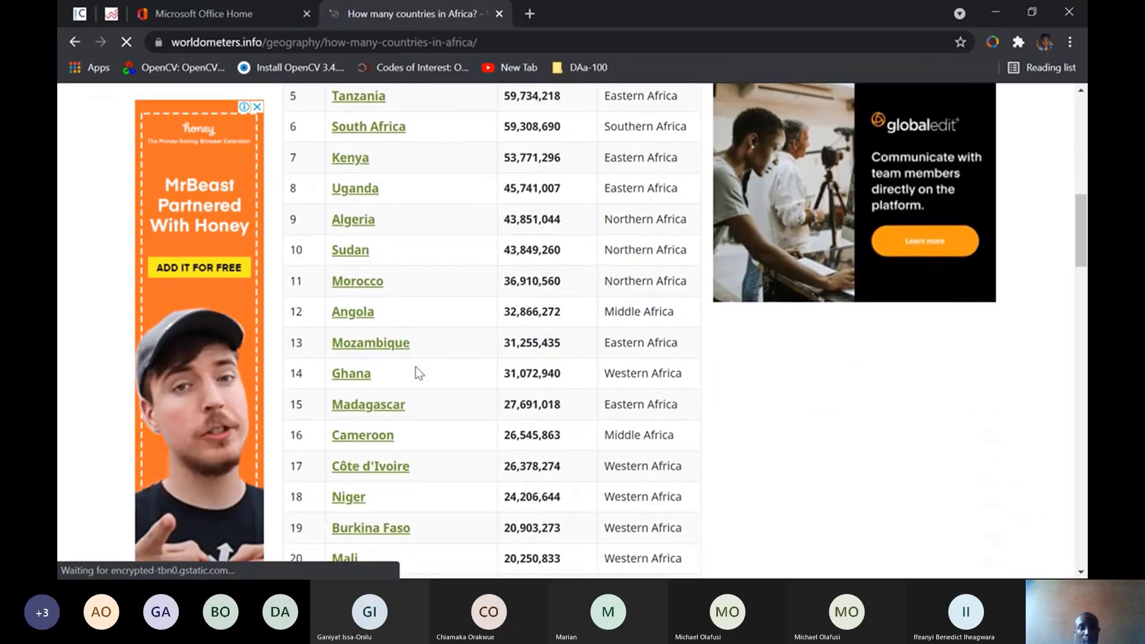
scroll(416, 367, "up", 6)
scroll(416, 367, "down", 15)
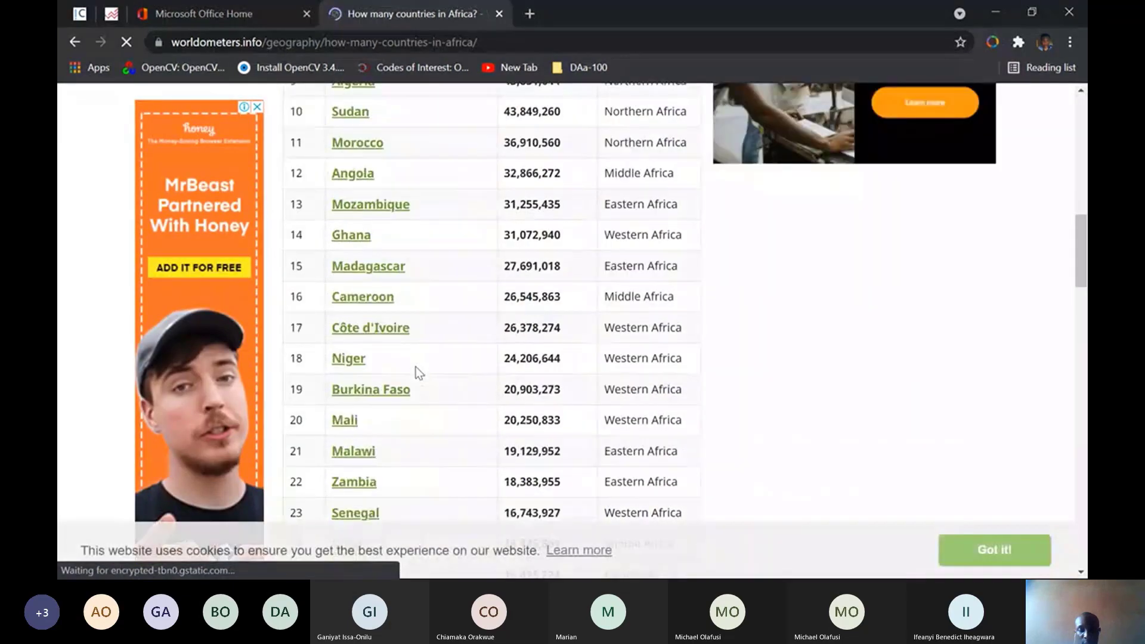
scroll(416, 367, "up", 15)
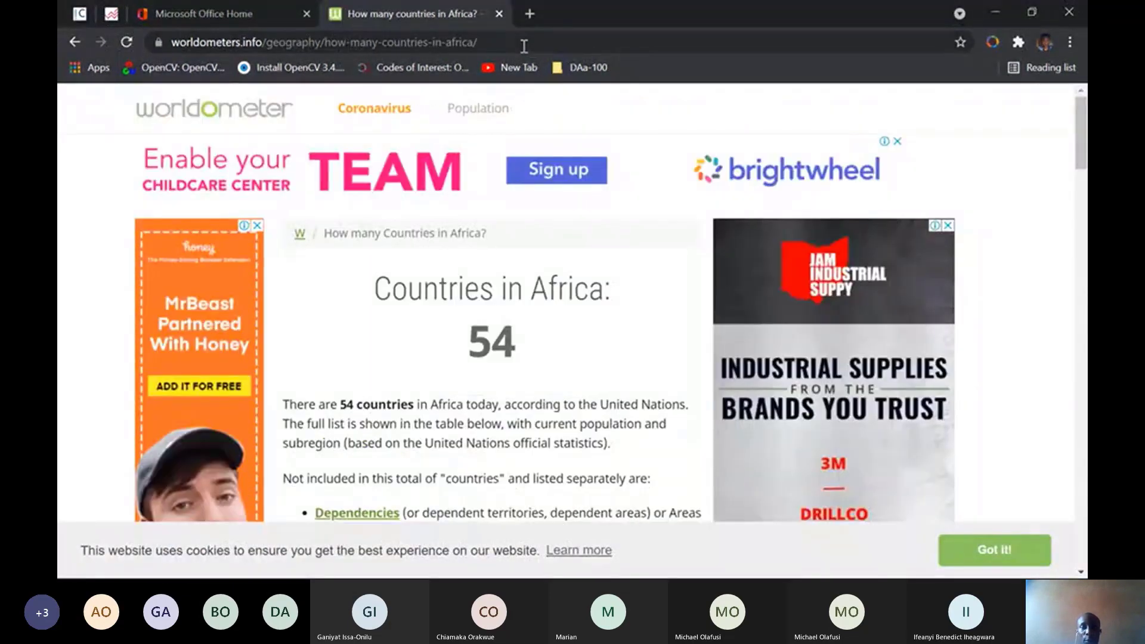
Copy the Worldometer page's web address and switch to the Excel workbook Webinar Datatype.xlsx.
left_click(524, 43)
key("ctrl+c")
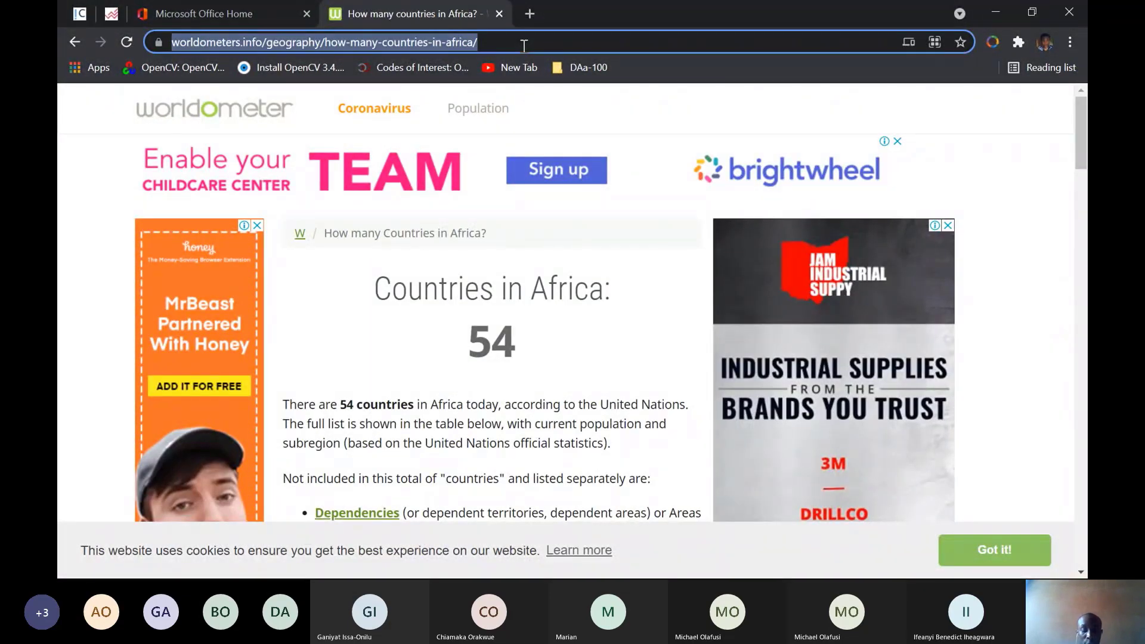
key("alt+Tab")
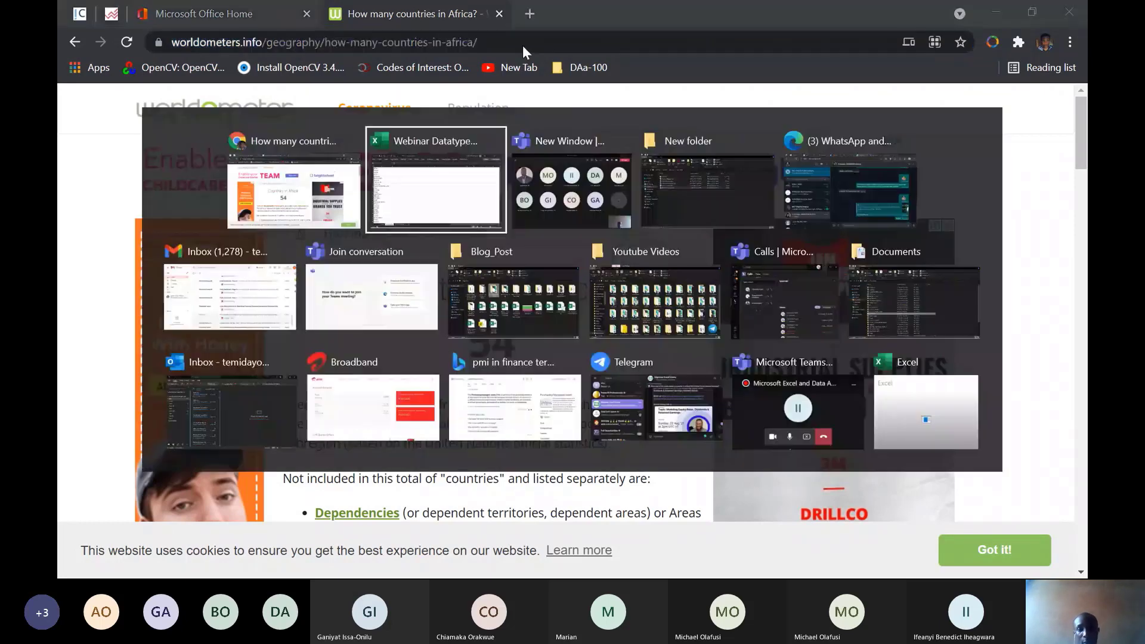
left_click(440, 141)
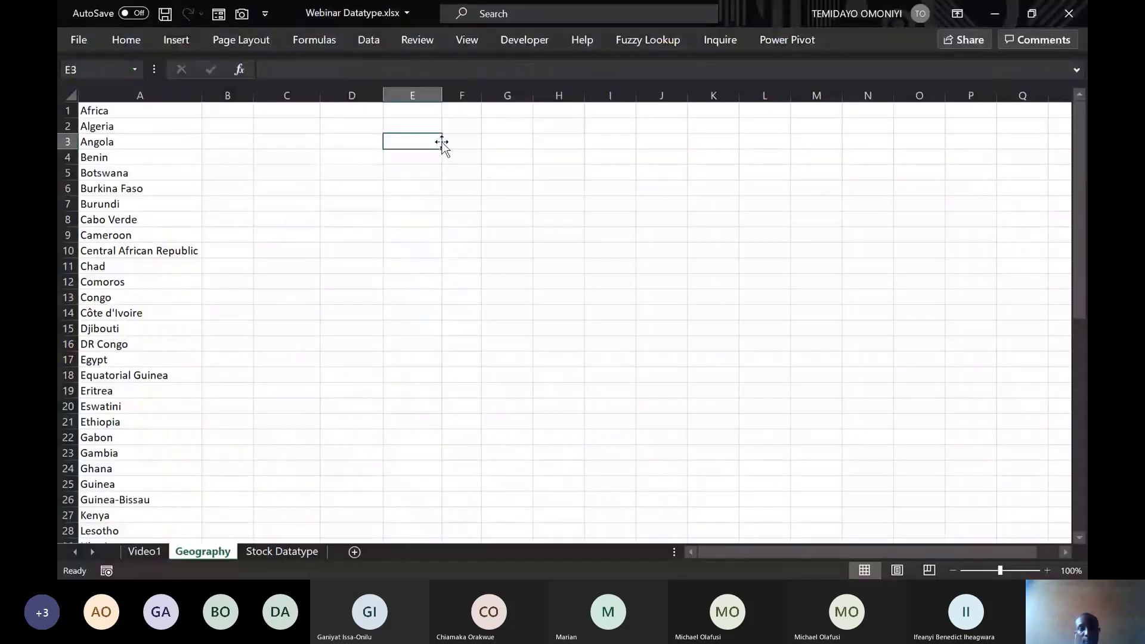
left_click(363, 45)
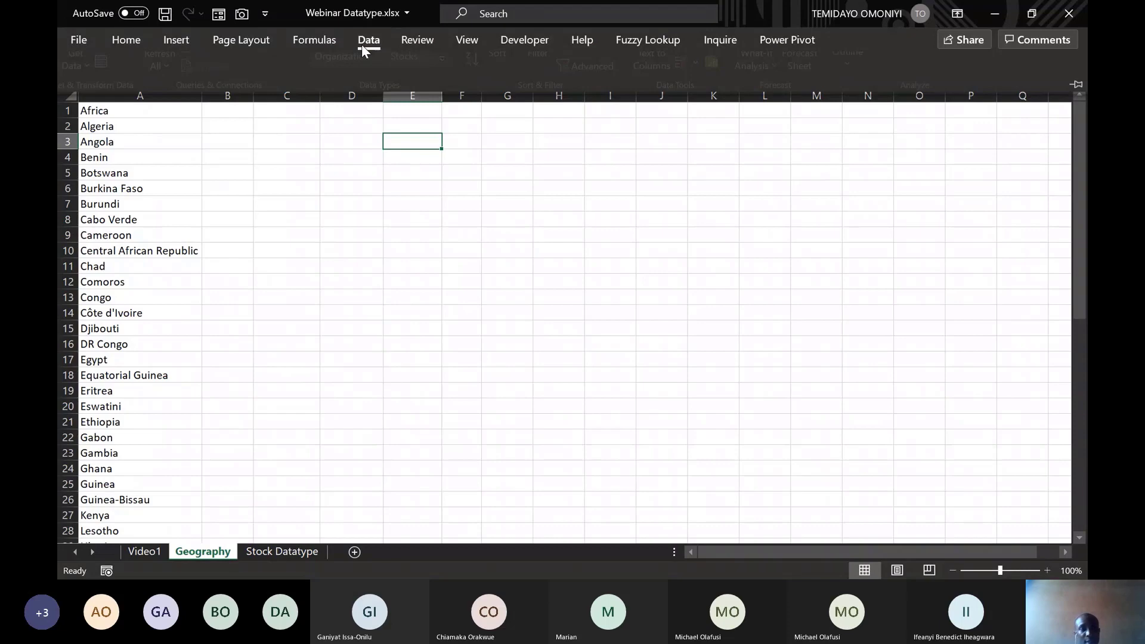
left_click(108, 82)
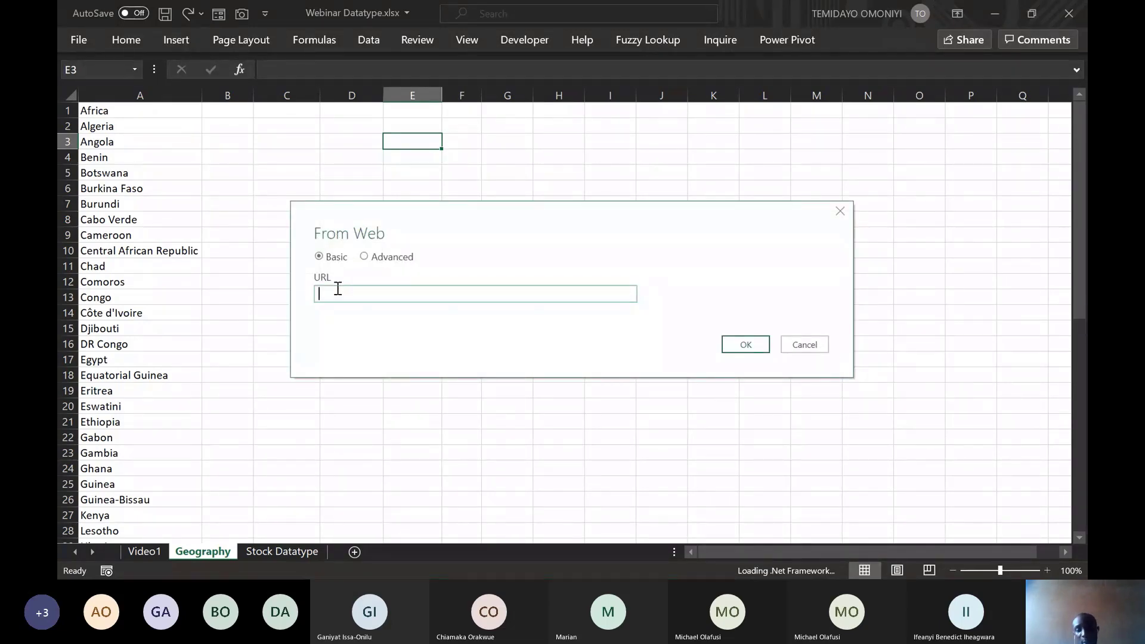
key("ctrl+v")
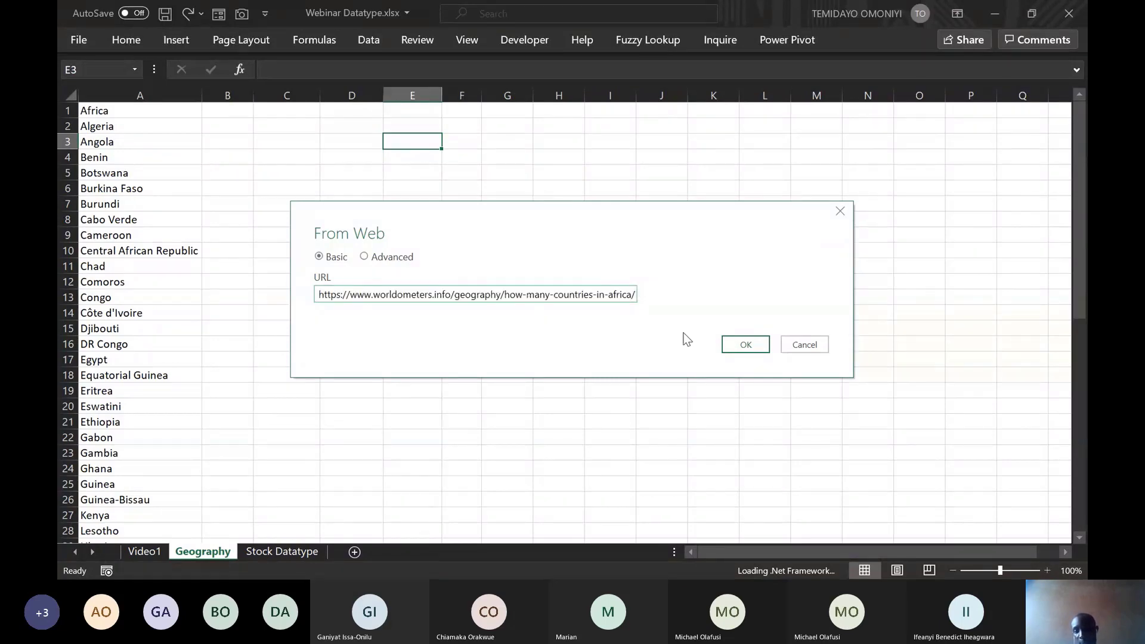
left_click(731, 344)
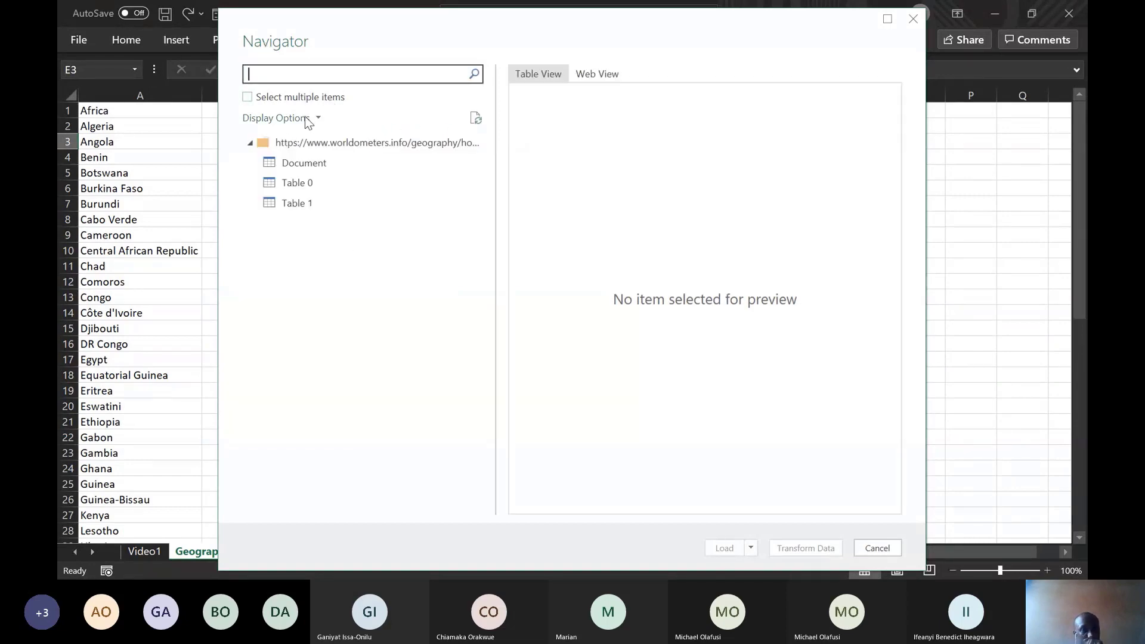
Preview the Document, Table 0 and Table 1 items, and open Table 0 in the Power Query Editor for transformation.
left_click(285, 164)
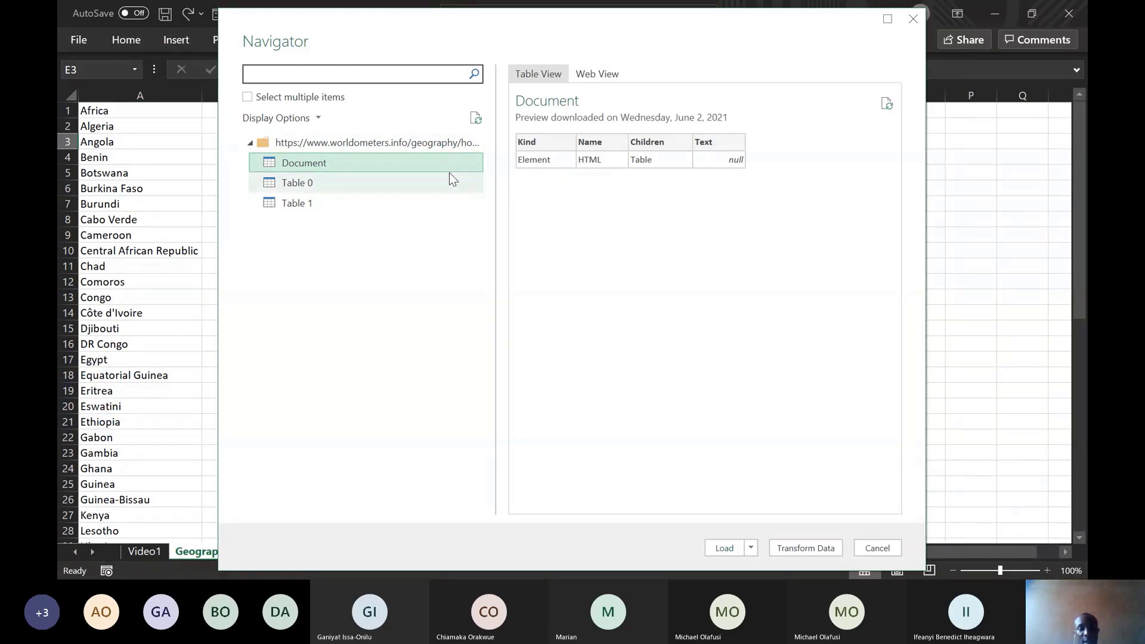
left_click(408, 185)
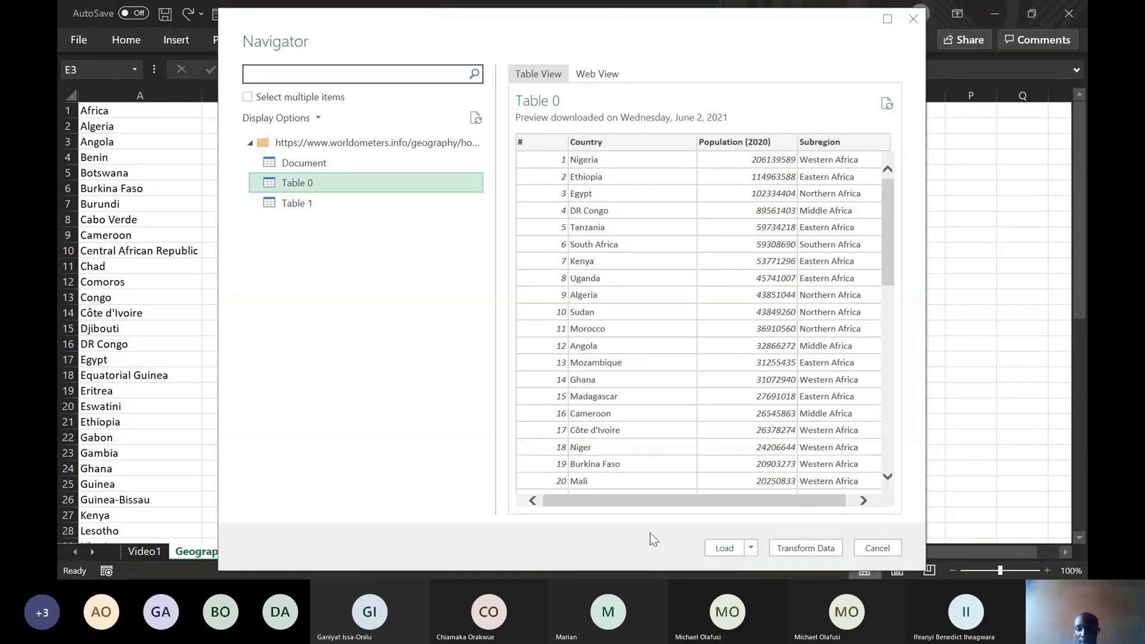
left_click(864, 502)
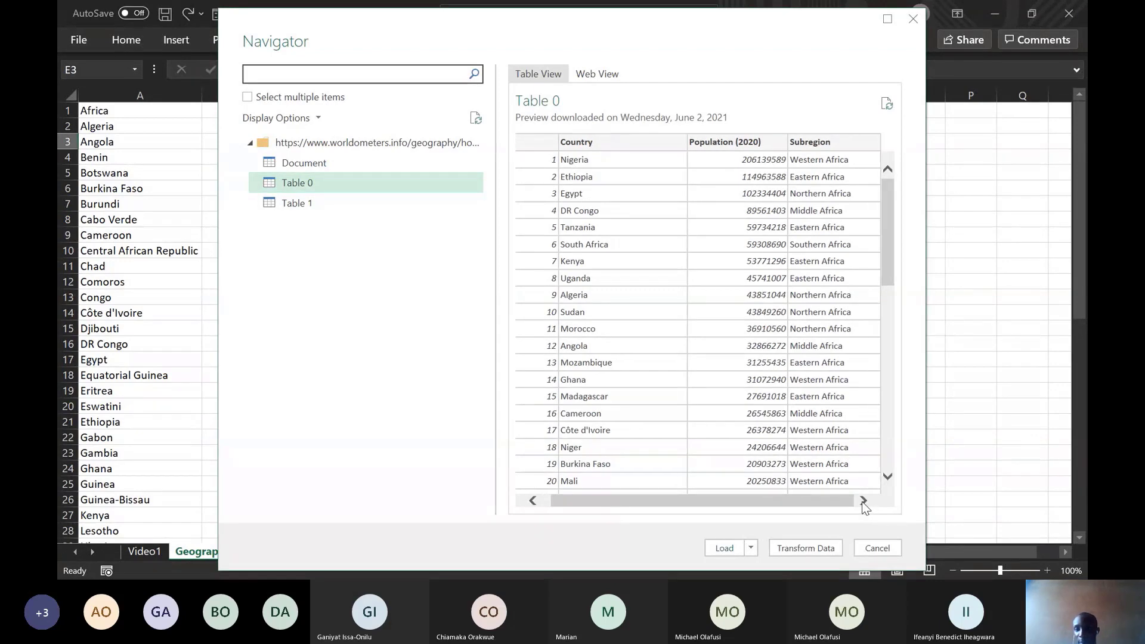
left_click_drag(795, 504, 692, 503)
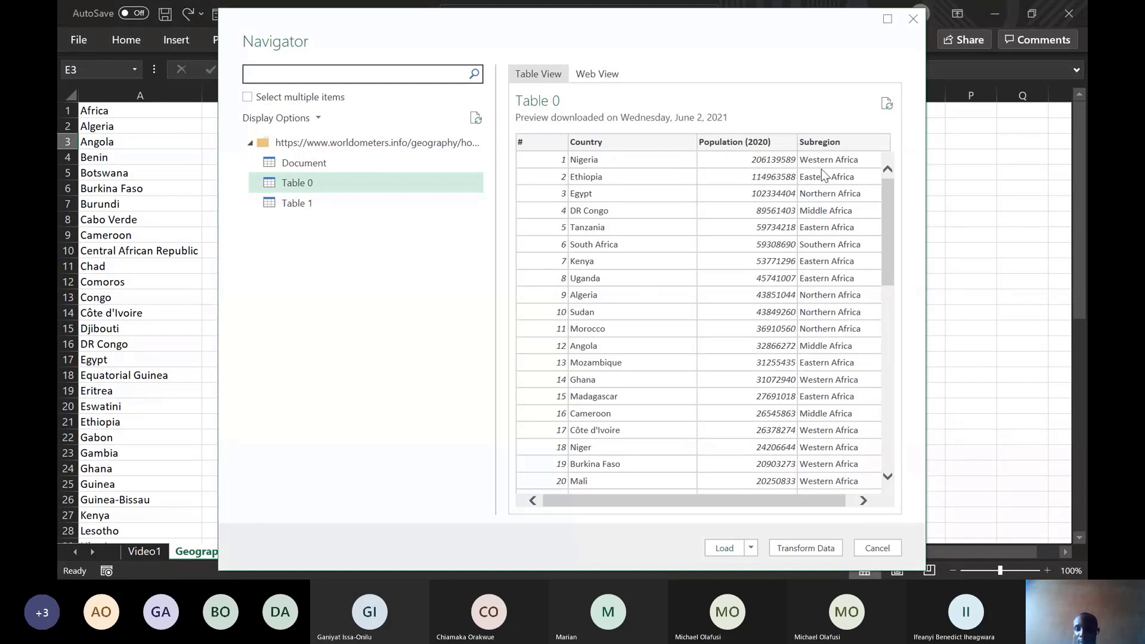
left_click(295, 203)
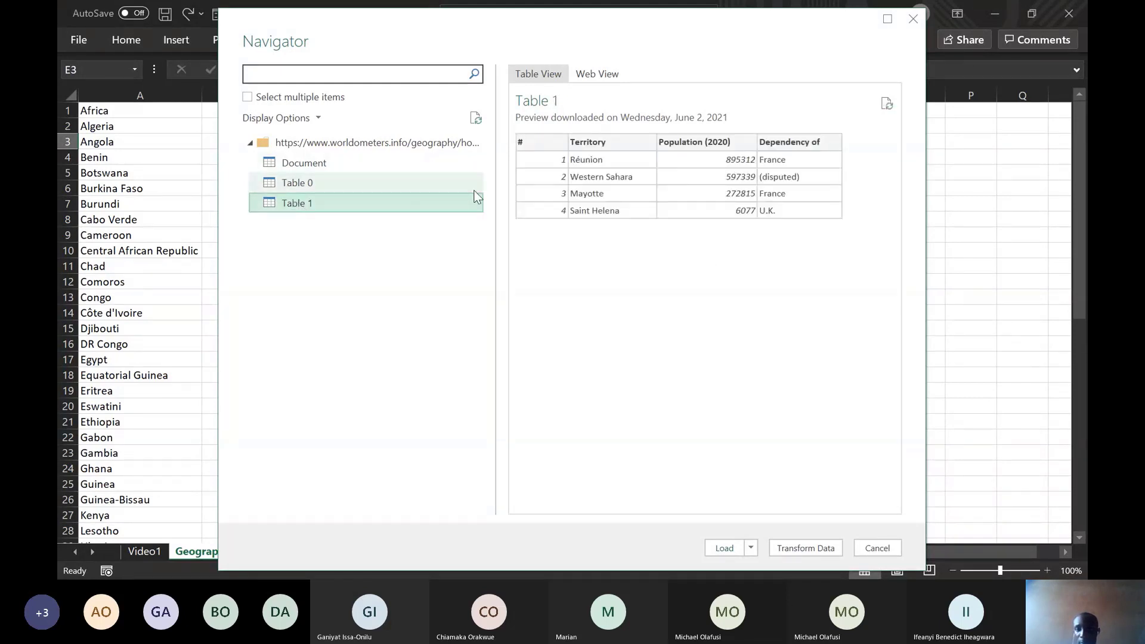
left_click(303, 185)
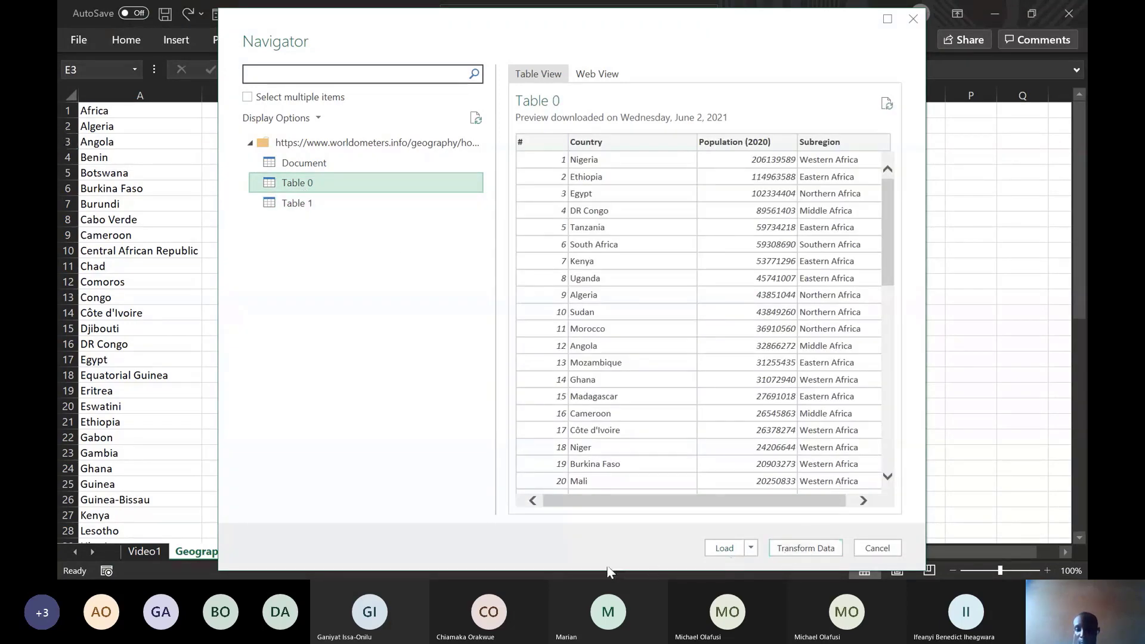
left_click(793, 550)
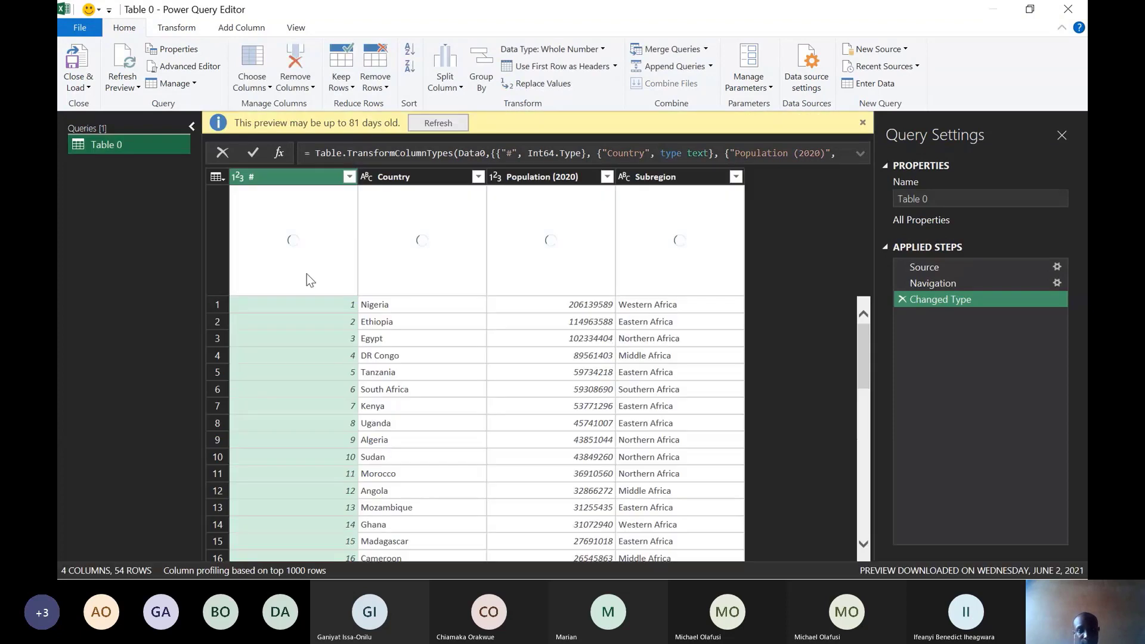
Dismiss the preview age notice and rename the Table 0 query as Geography Data.
left_click(862, 122)
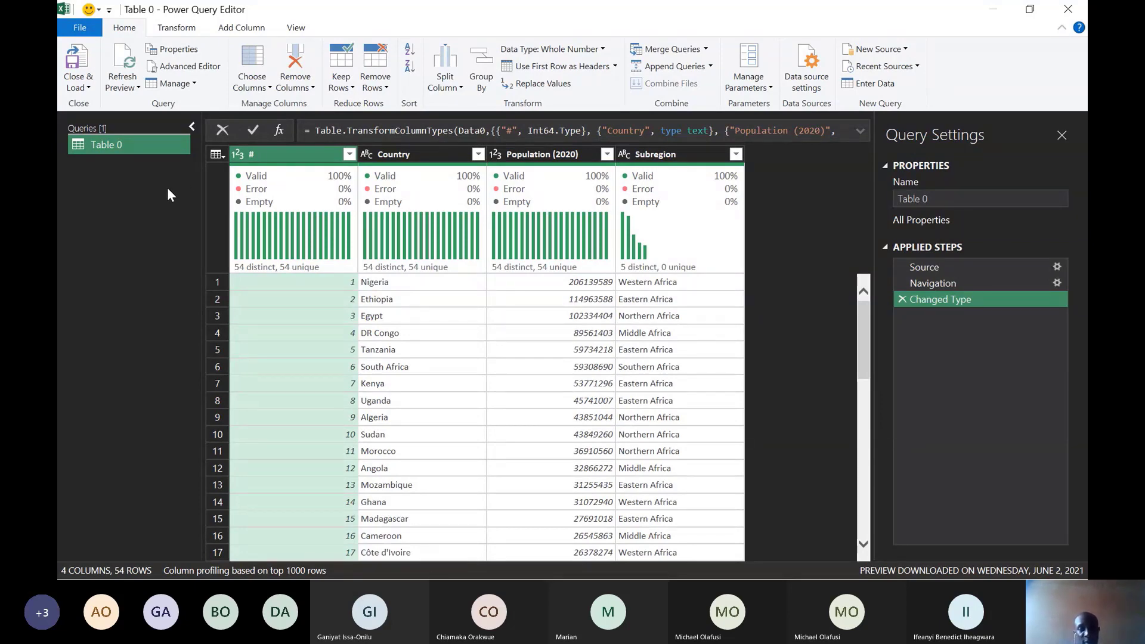
double_click(121, 139)
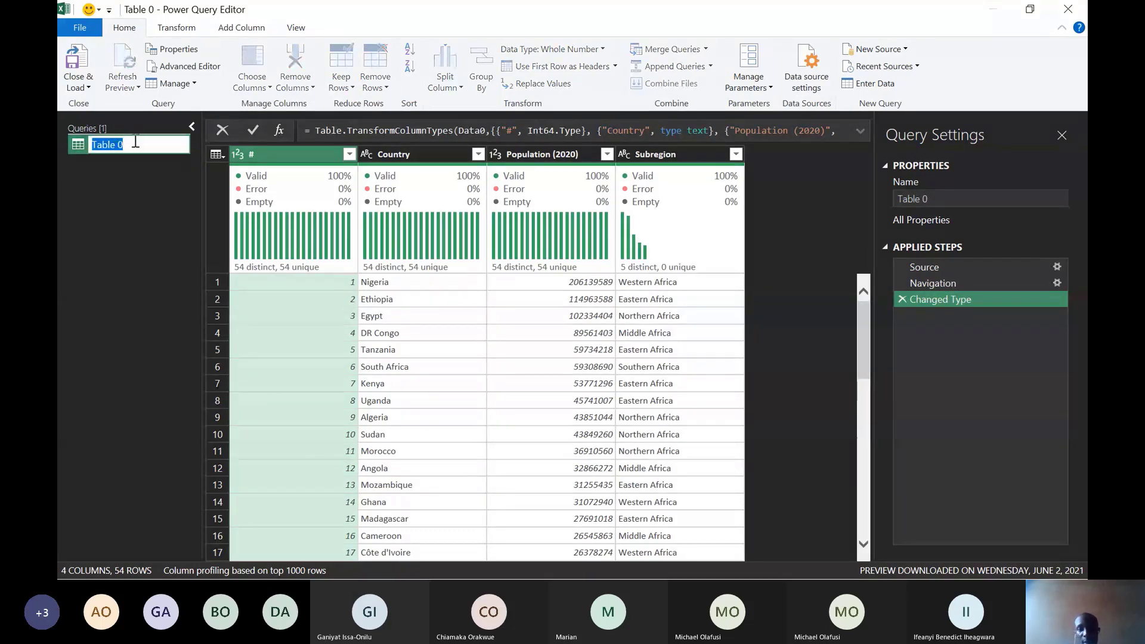
key("BackSpace")
type("Geography Data")
key("Return")
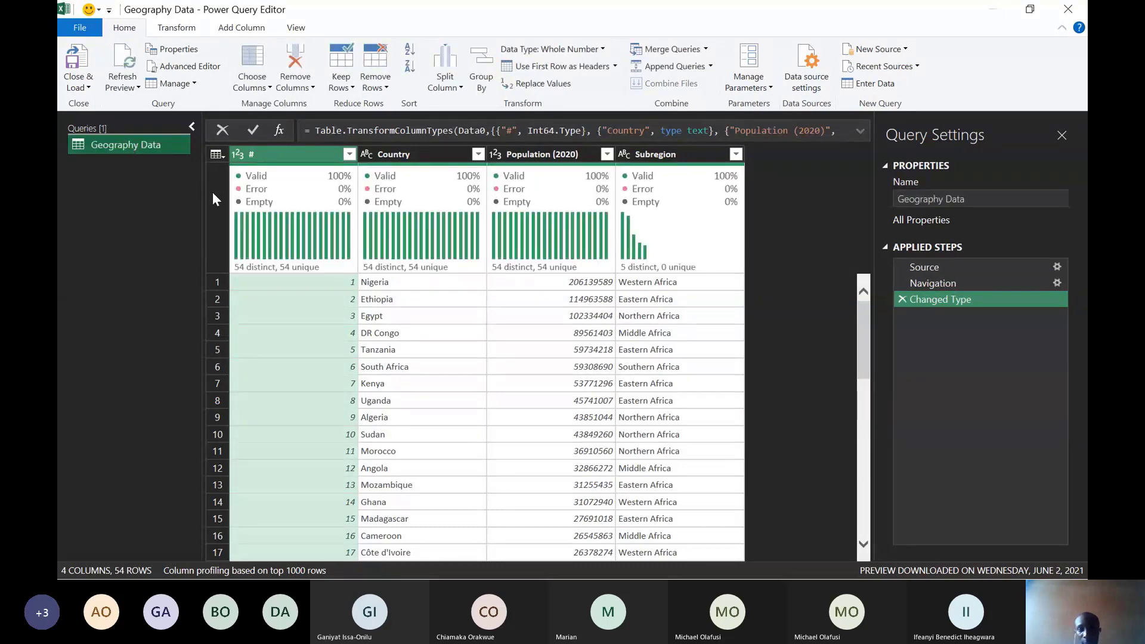
Examine the # column's quality, statistics and value distribution, and the data preview options that control them.
left_click(271, 155)
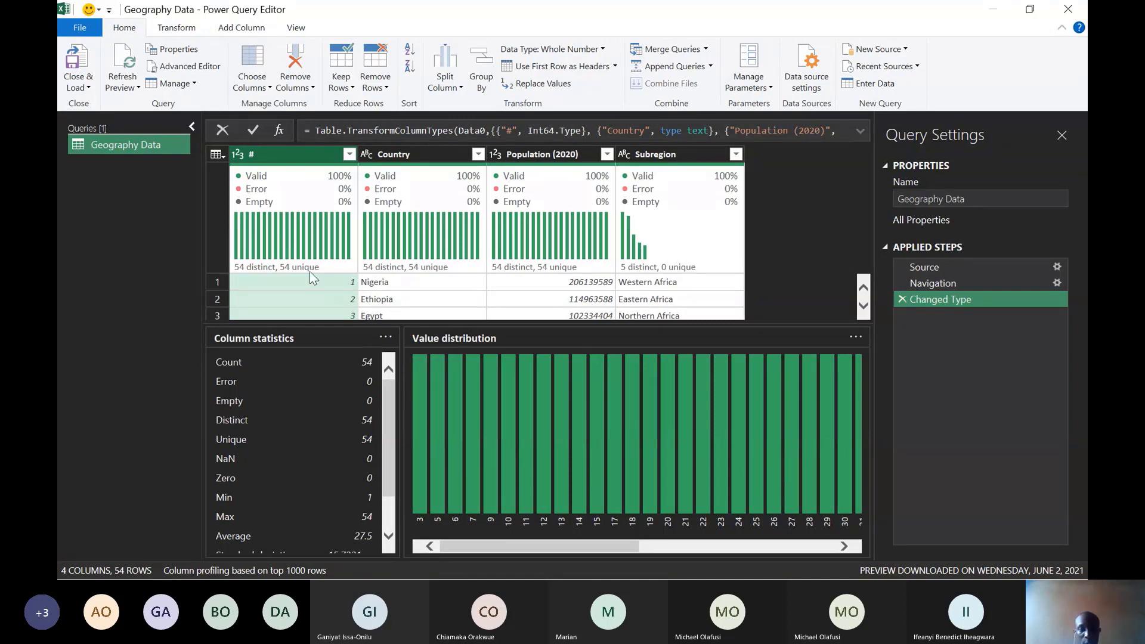
mouse_move(277, 192)
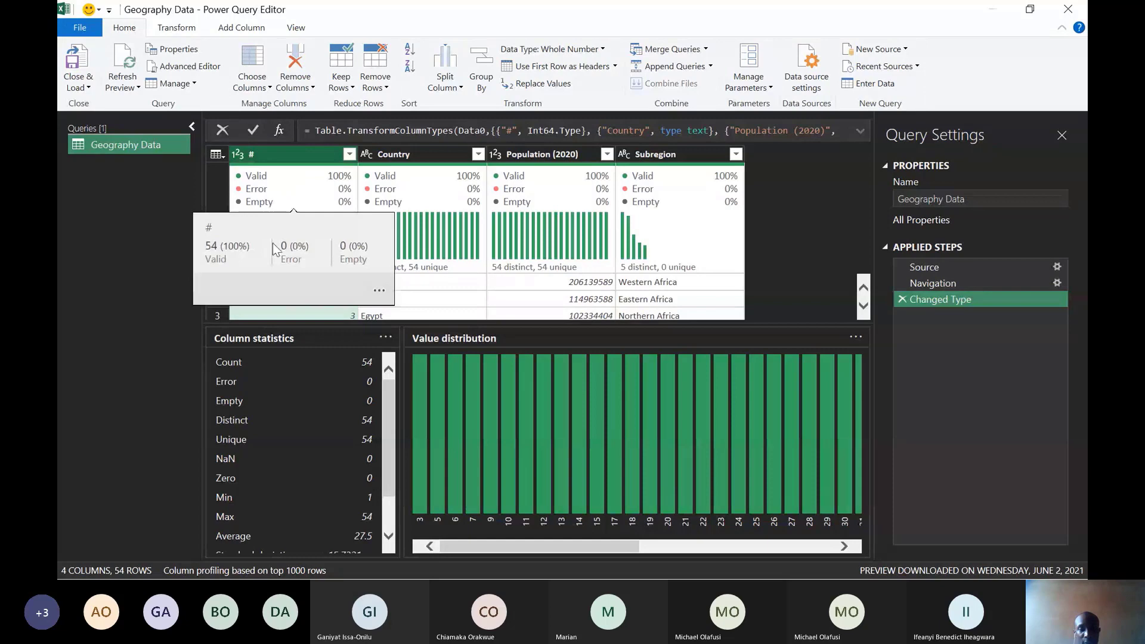
mouse_move(336, 241)
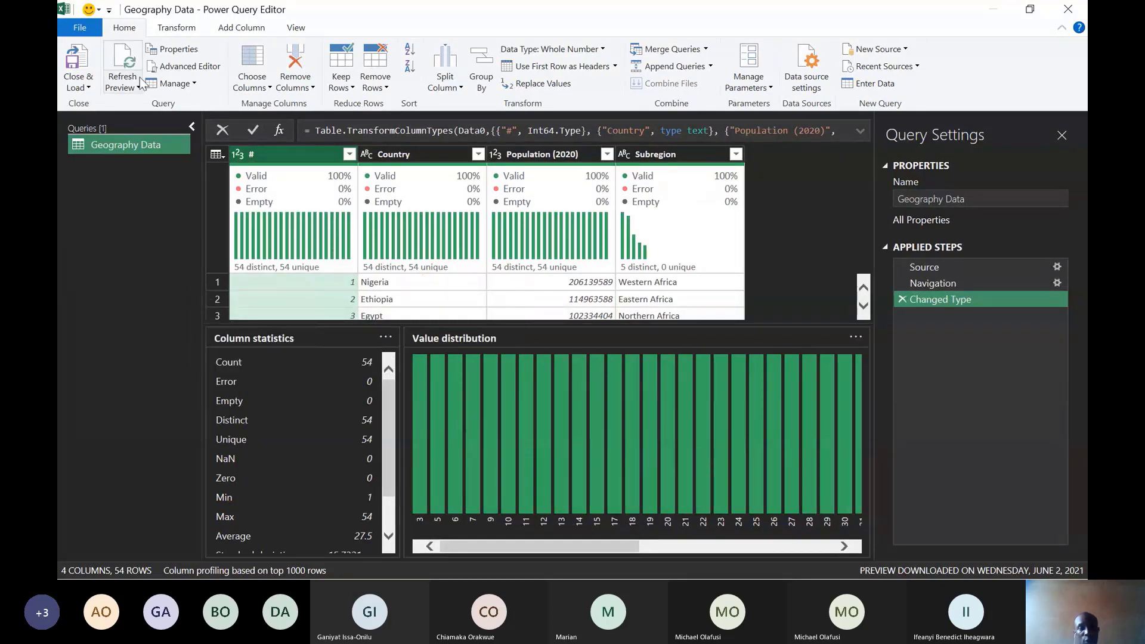
left_click(292, 28)
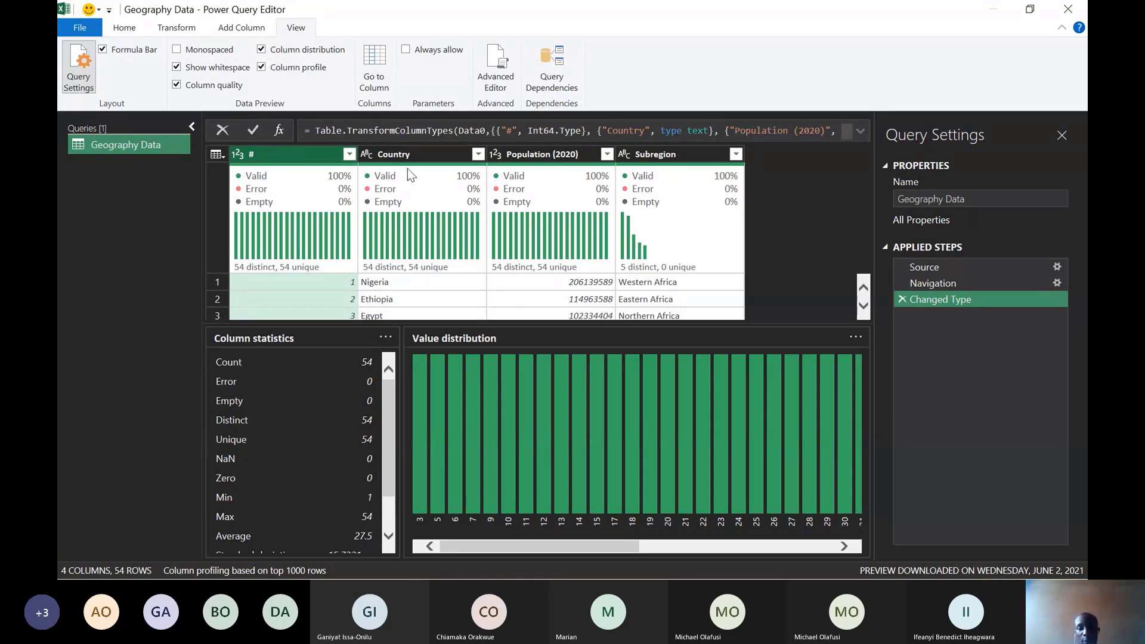
mouse_move(407, 171)
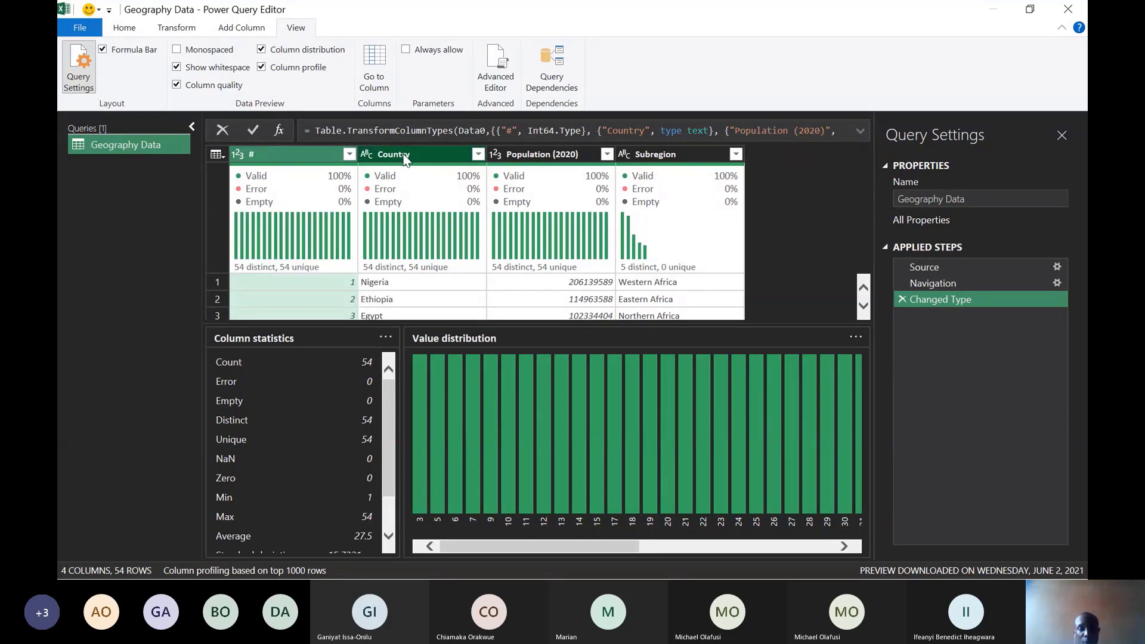
Remove the # column from the Geography Data query.
left_click(322, 156, "ctrl")
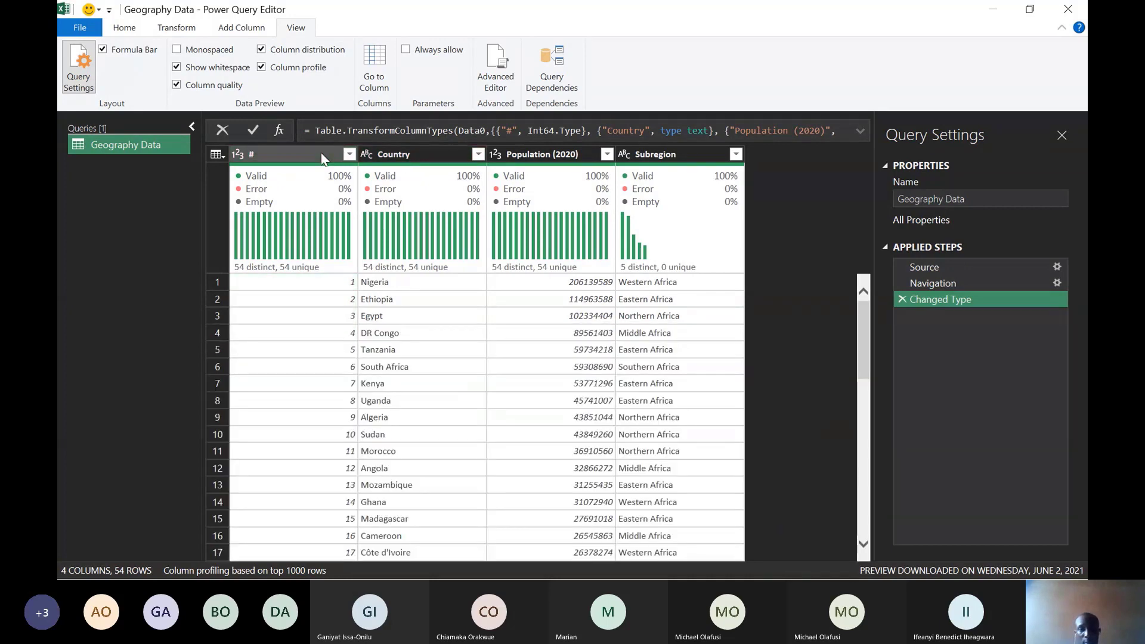
left_click(322, 156)
right_click(322, 156)
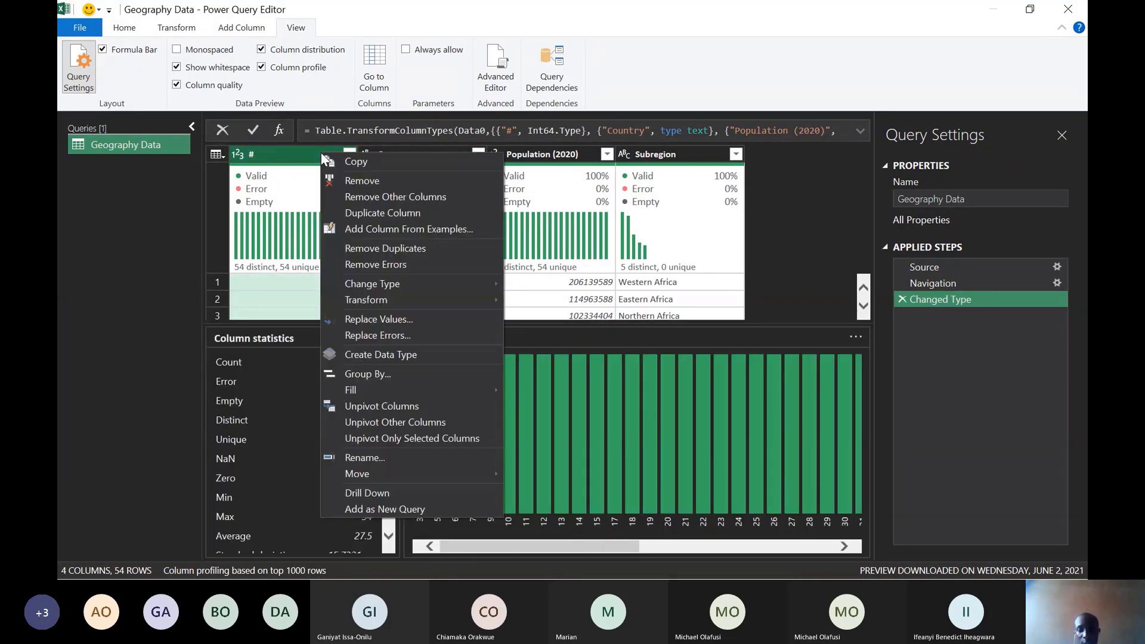
left_click(378, 180)
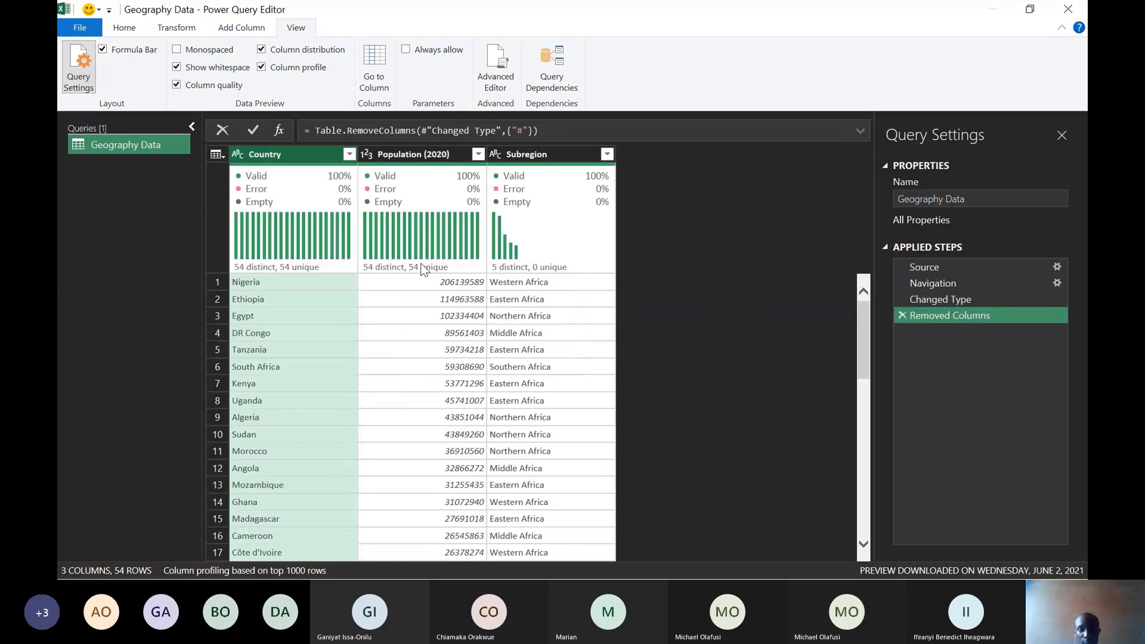
Remove the Population (2020) and Subregion columns together, keeping only the Country column.
left_click(421, 156)
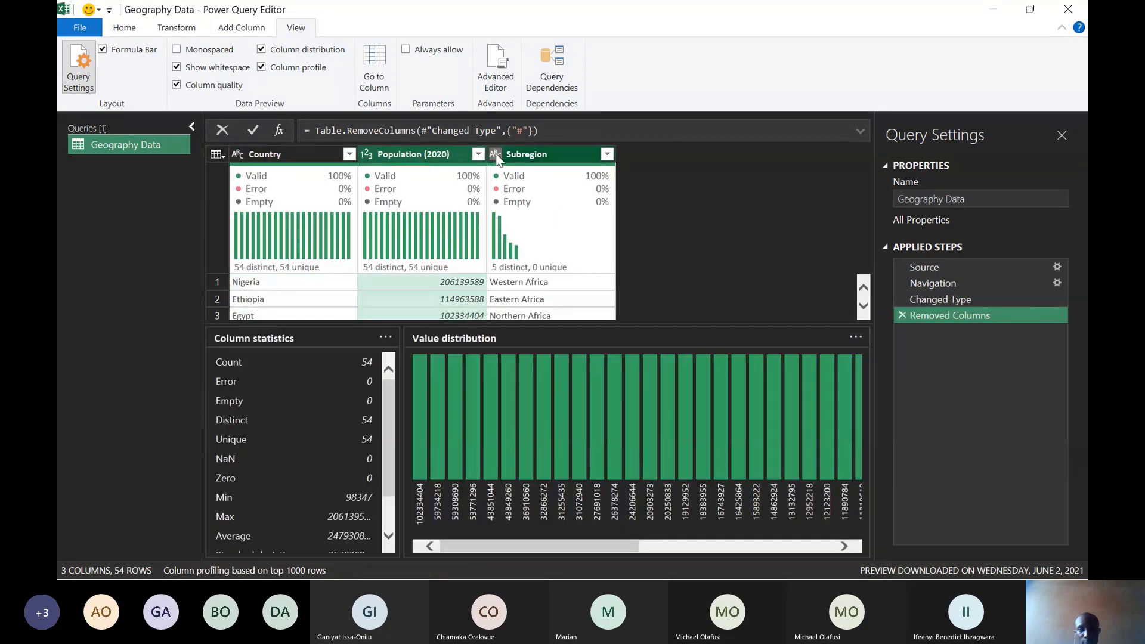
left_click(515, 155, "ctrl")
right_click(515, 154)
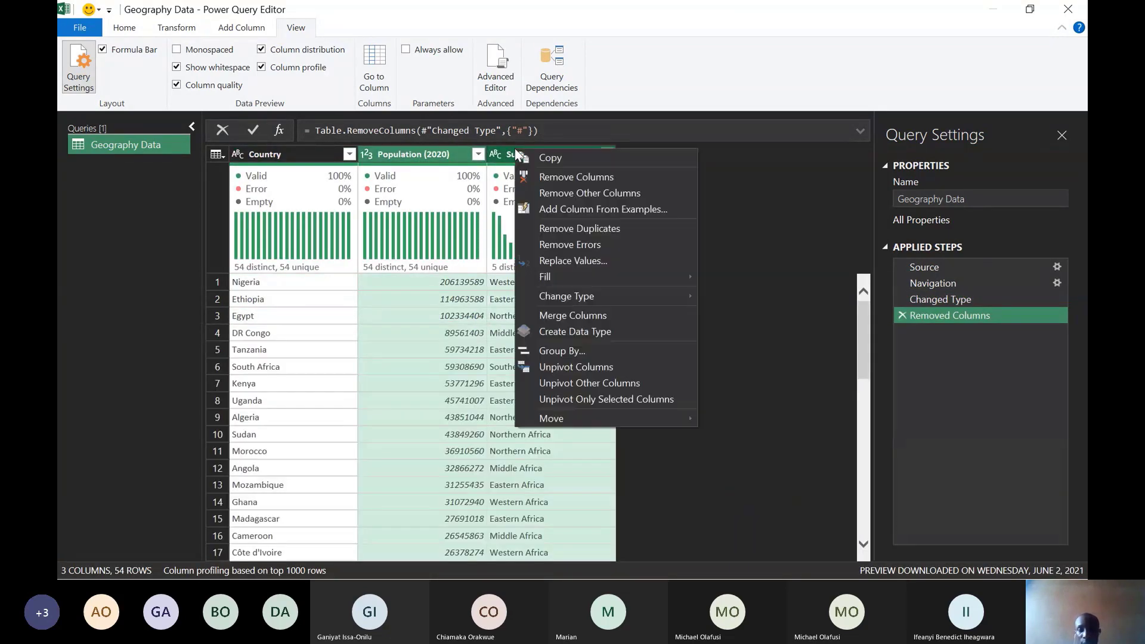
left_click(543, 181)
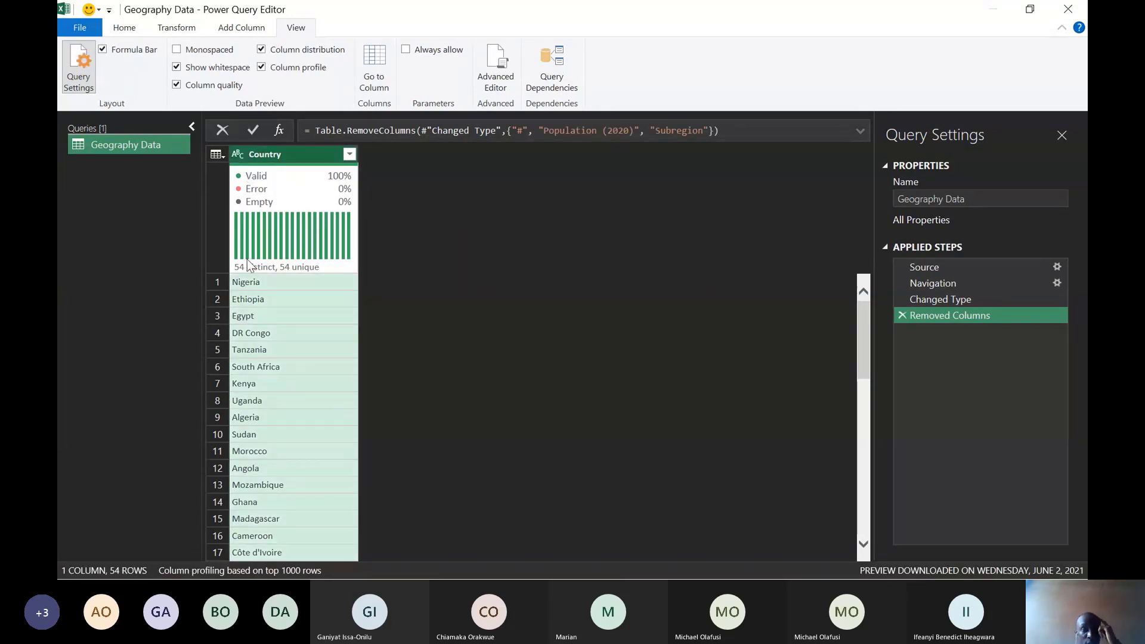
Close the query editor and load the Geography Data query as a table in a new worksheet.
left_click(130, 28)
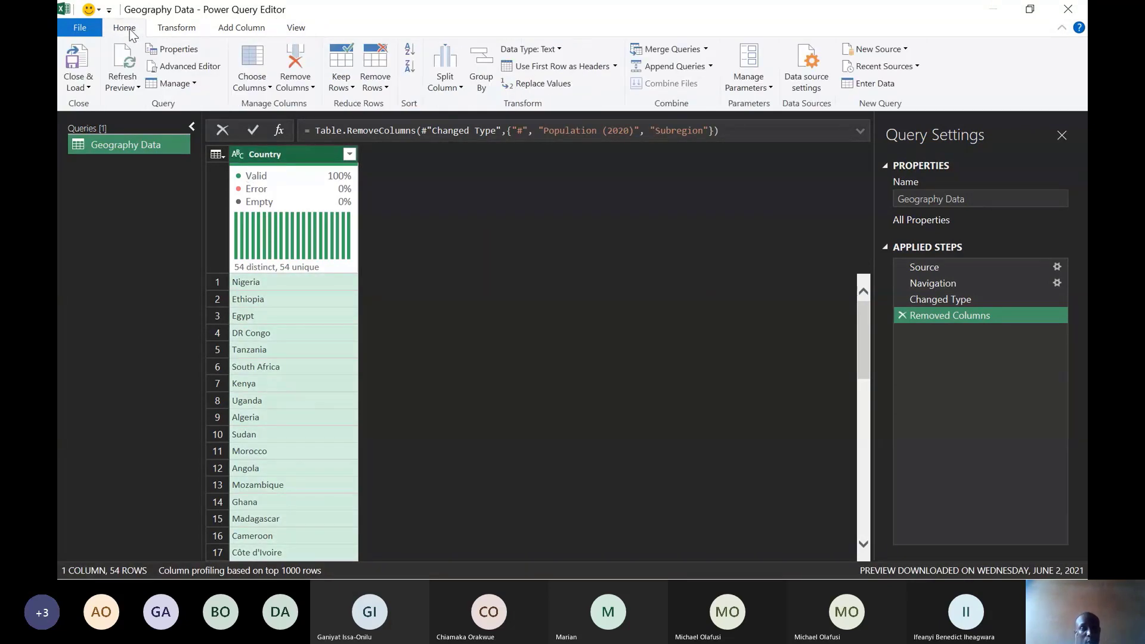
left_click(78, 87)
left_click(95, 107)
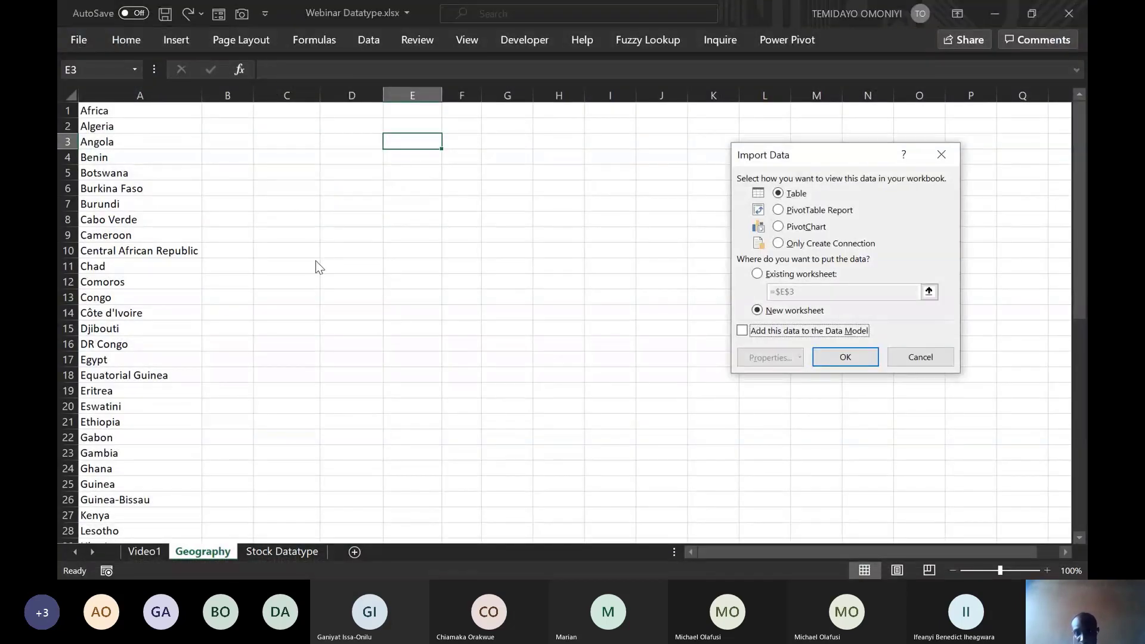
left_click(846, 356)
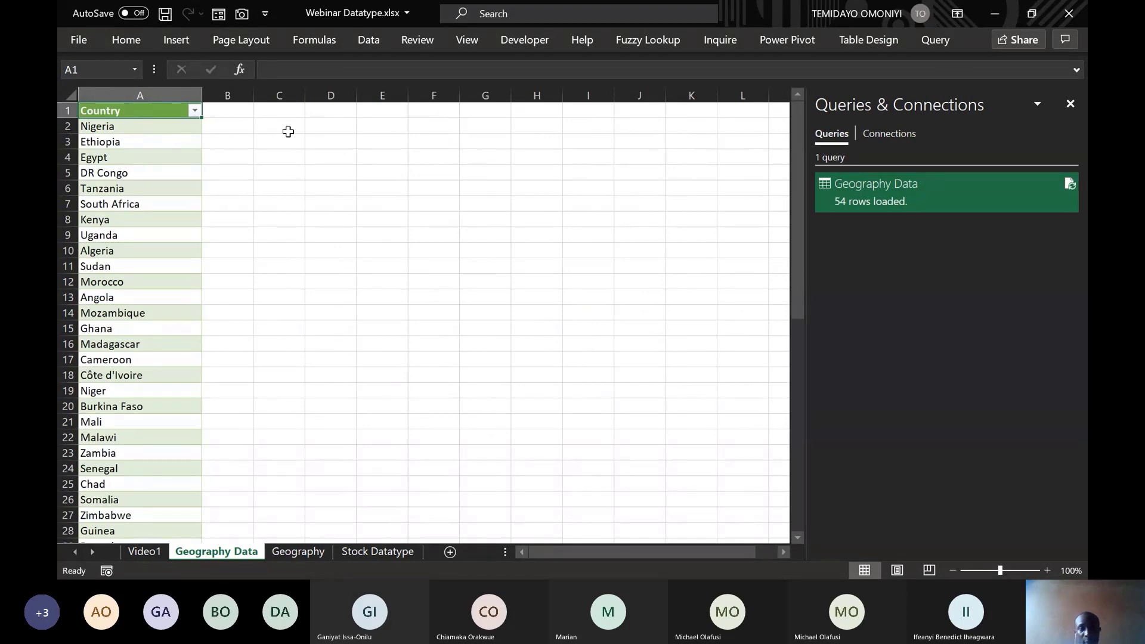
Enter a SORT formula in C2 that sorts the Country column of the Geography_Data table alphabetically.
left_click(324, 126)
scroll(140, 219, "down", 15)
scroll(141, 219, "up", 15)
left_click(289, 124)
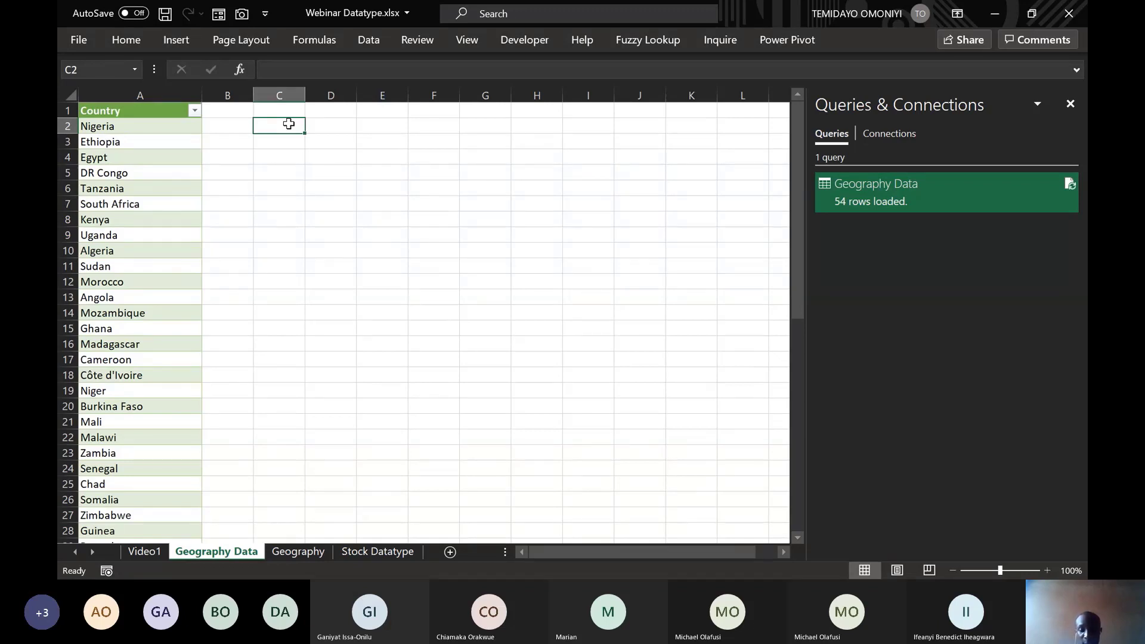
type("=")
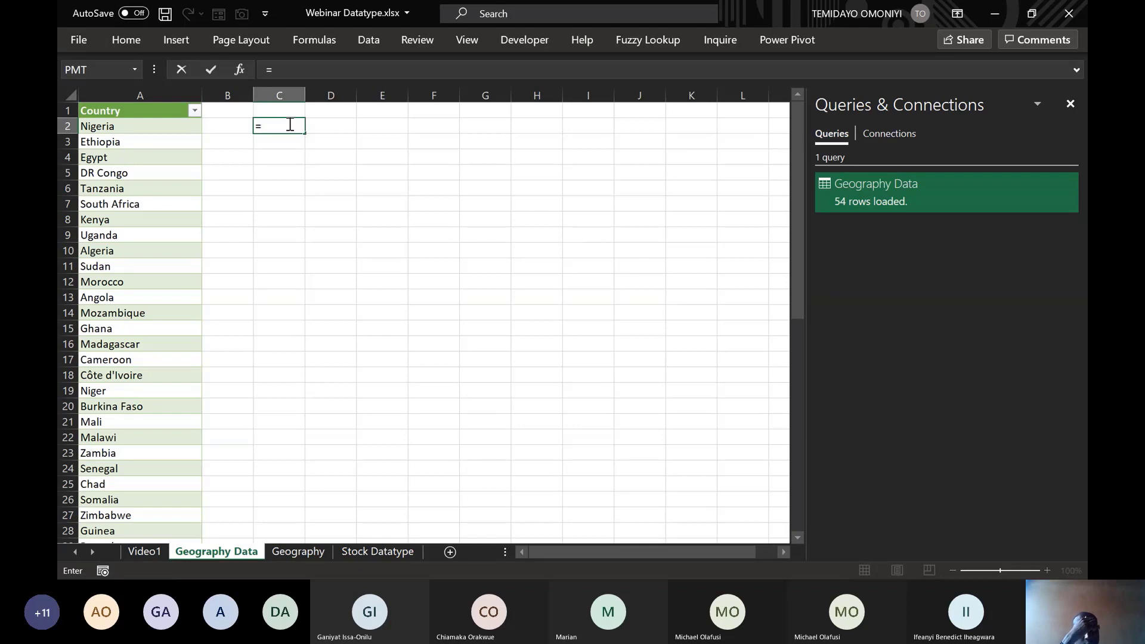
type("sort")
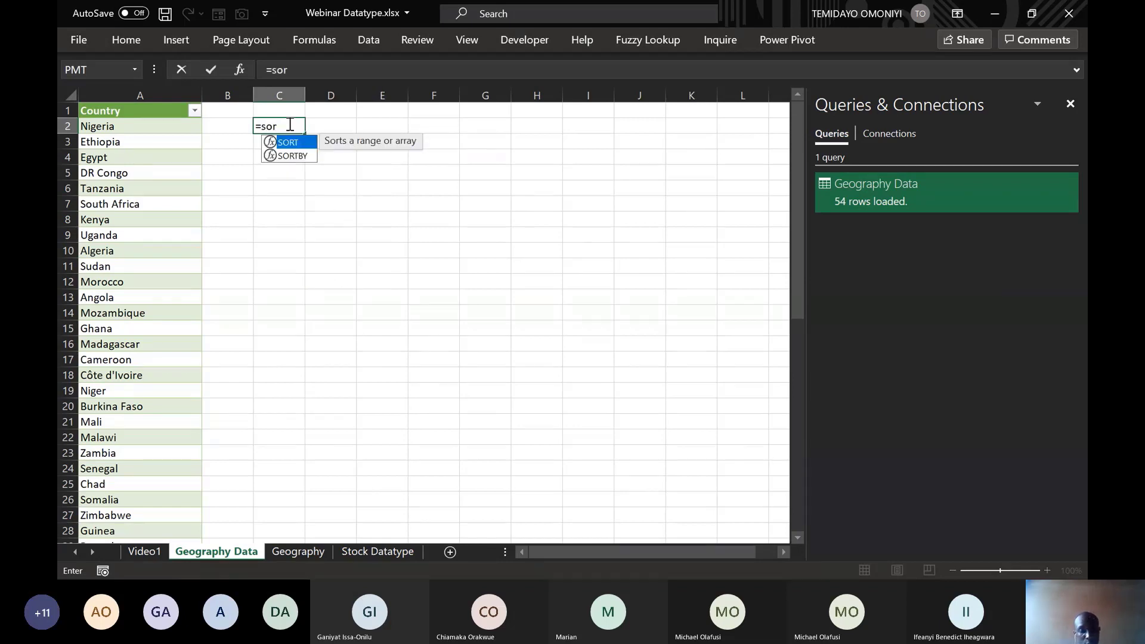
key("Tab")
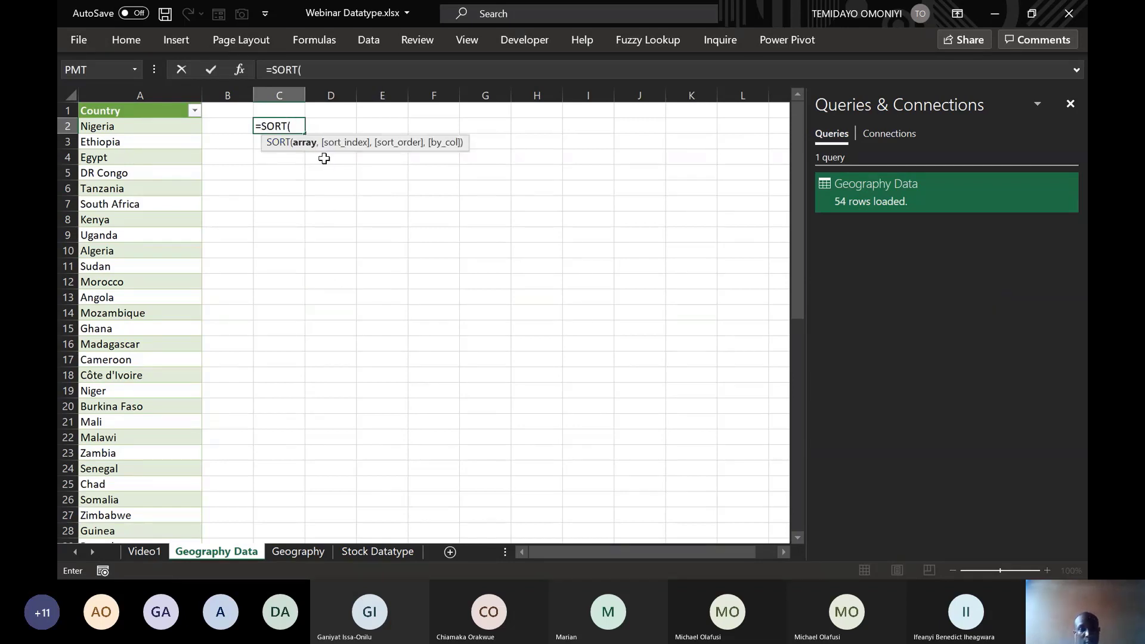
left_click(158, 125)
key("ctrl+shift+Down")
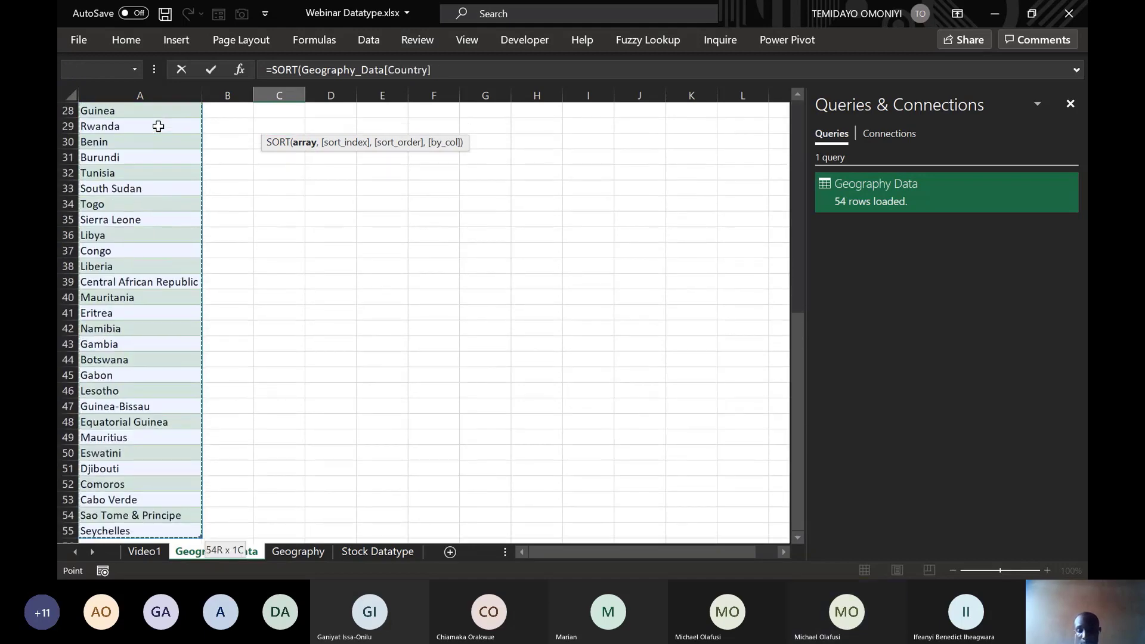
key("ctrl+Return")
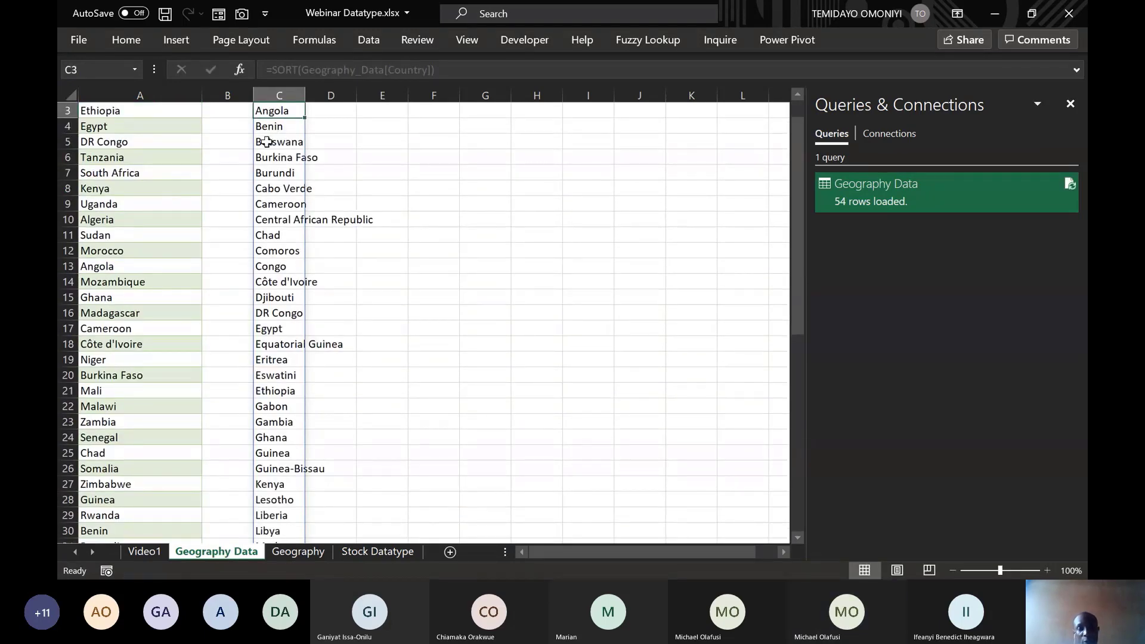
scroll(269, 165, "up", 1)
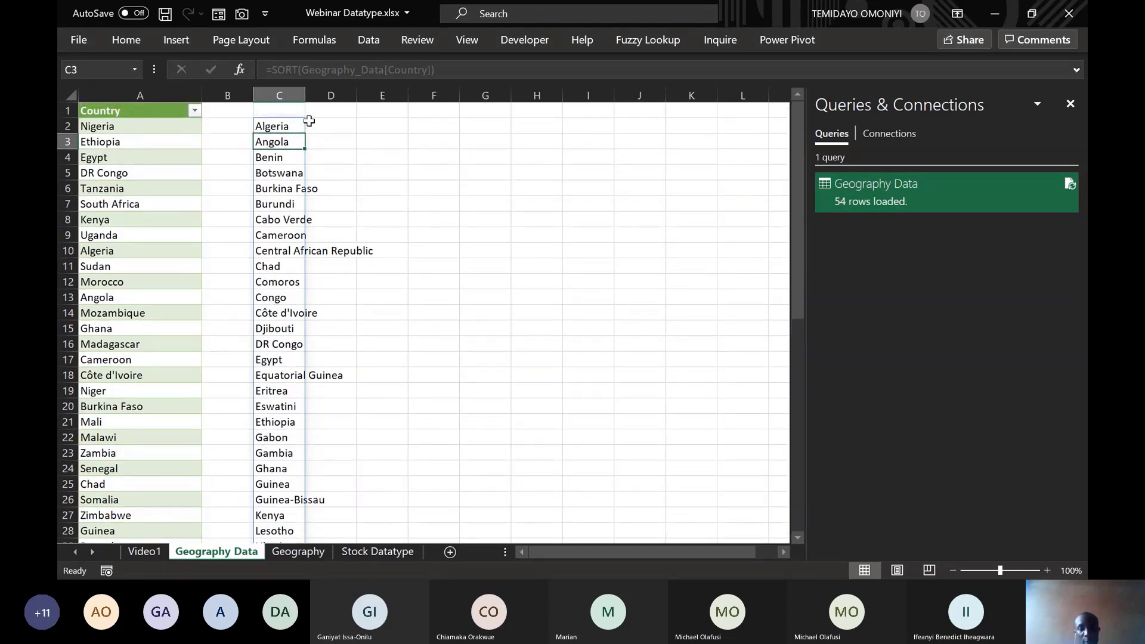
Copy the sorted country list from column C and paste it as values starting in E2.
left_click(280, 123)
key("ctrl+shift+Down")
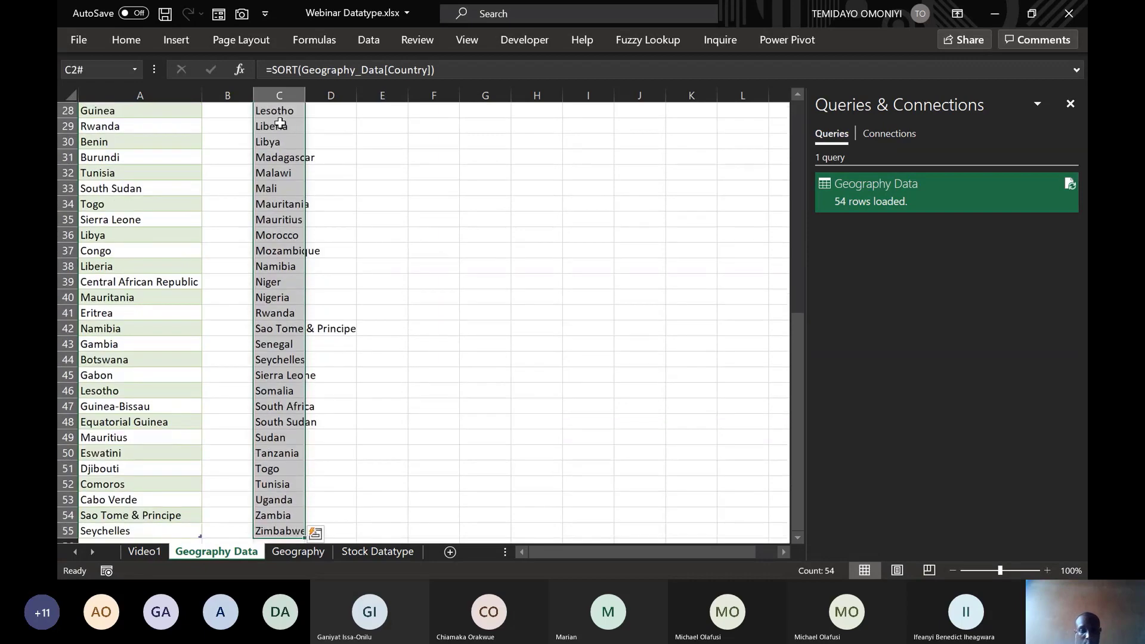
key("ctrl+c")
scroll(281, 124, "up", 9)
left_click(378, 126)
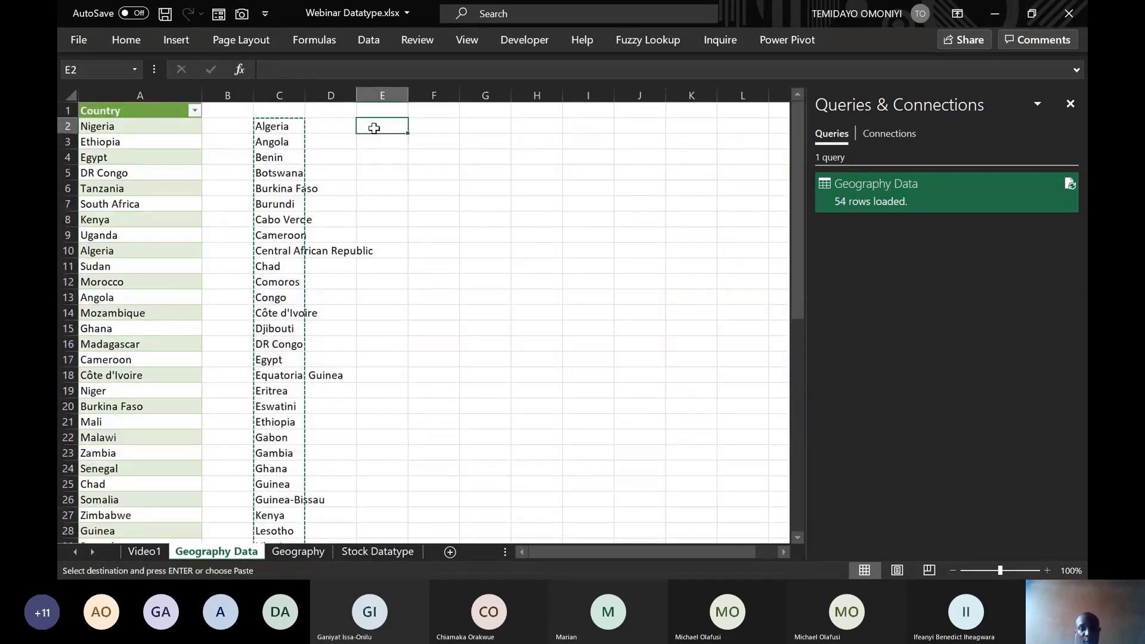
right_click(377, 123)
left_click(436, 201)
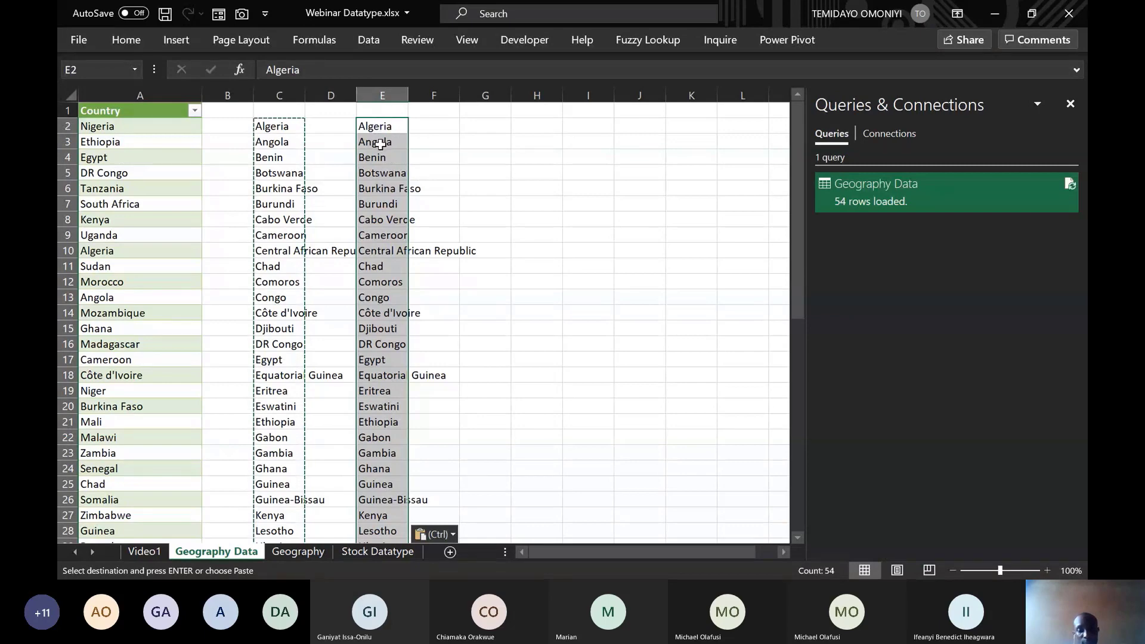
key("Escape")
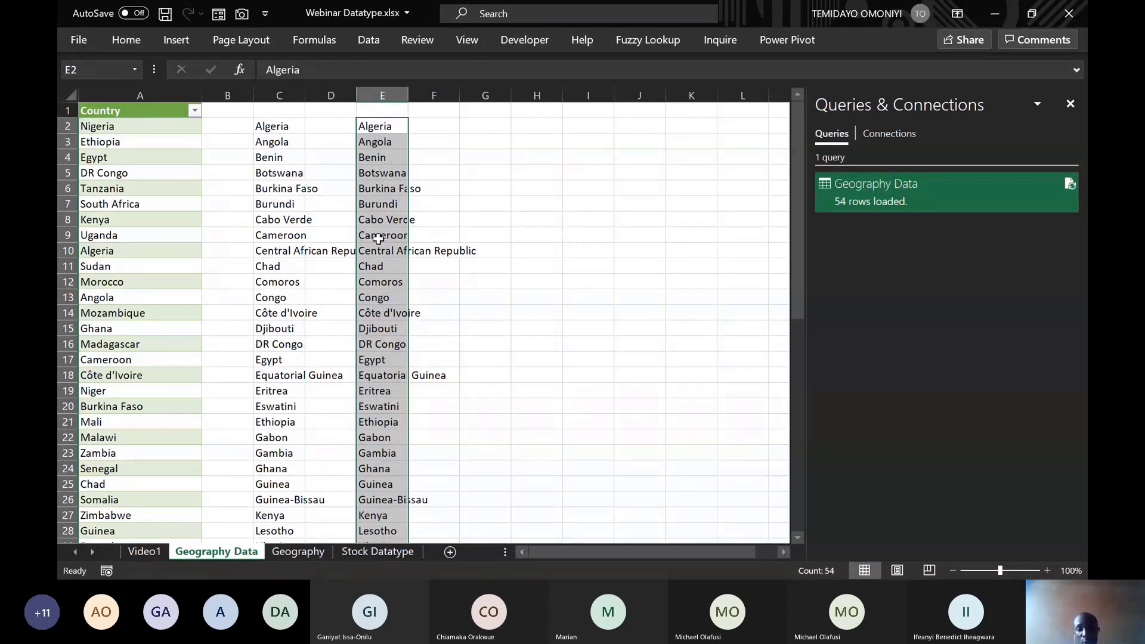
Examine the custom lists in Excel's advanced options with the countries in E2:E55 as the import range, leaving without importing.
left_click(376, 124)
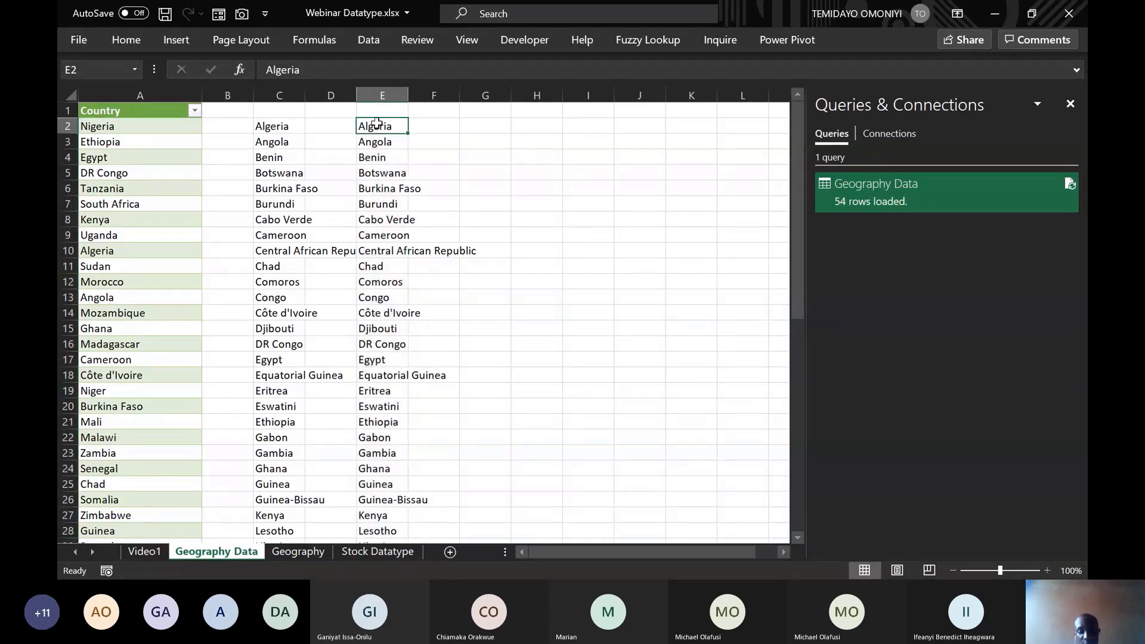
key("ctrl+shift+Down")
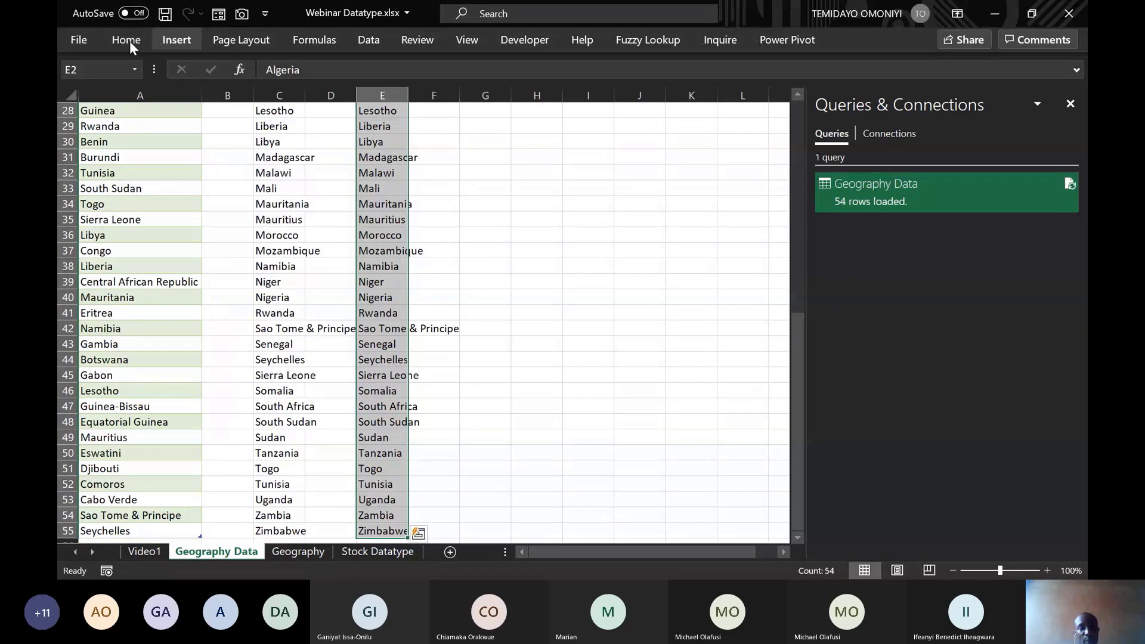
left_click(85, 37)
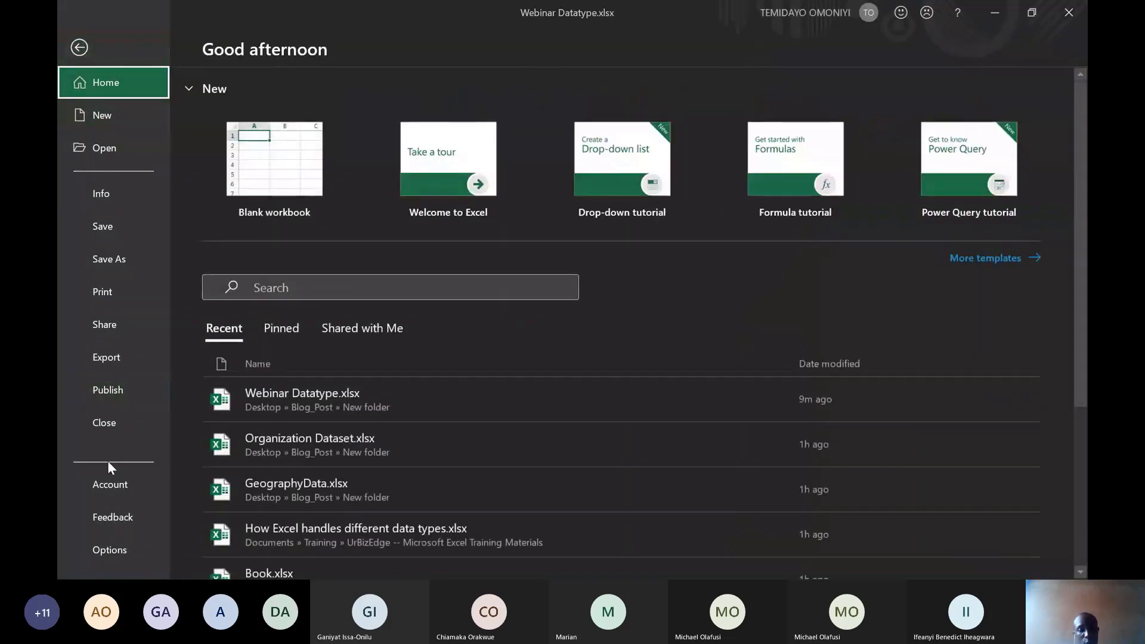
left_click(108, 548)
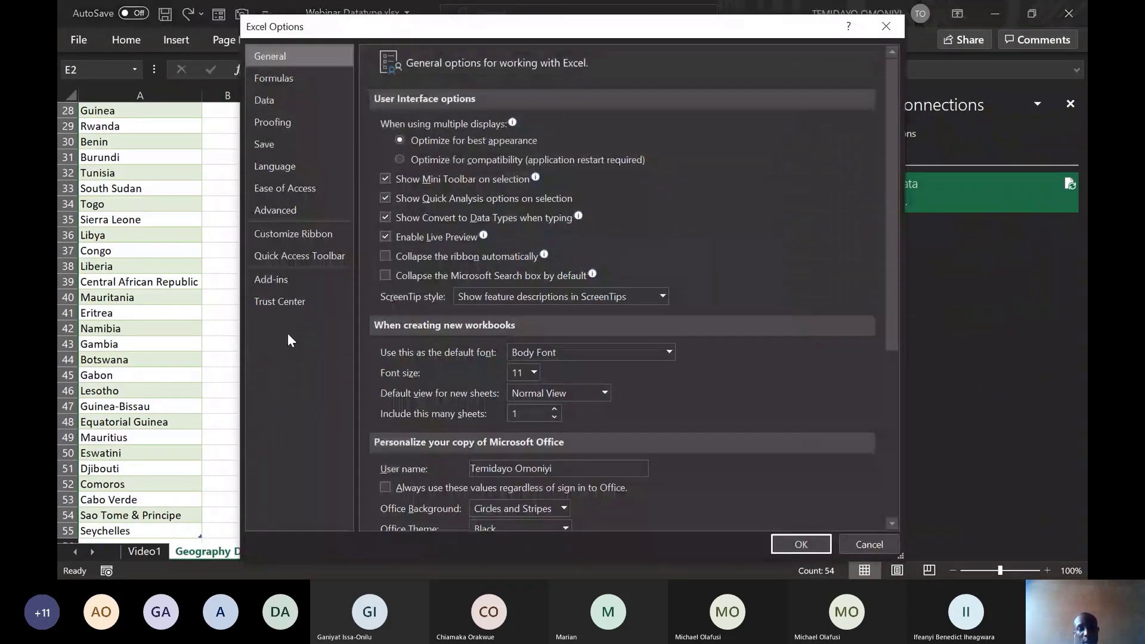
left_click(284, 210)
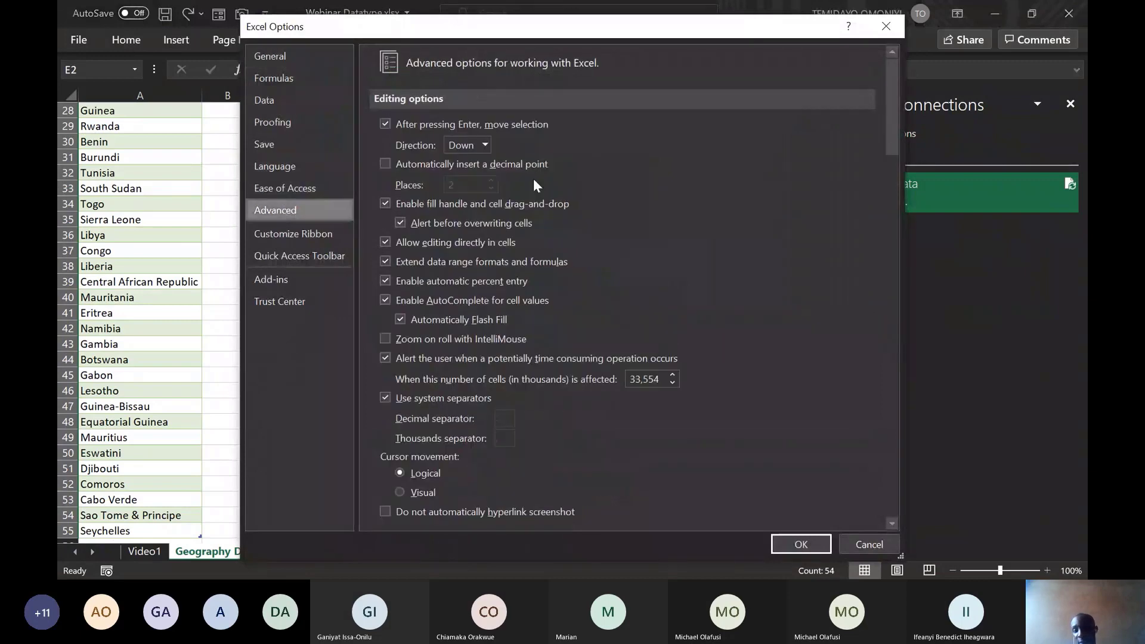
left_click_drag(888, 111, 875, 470)
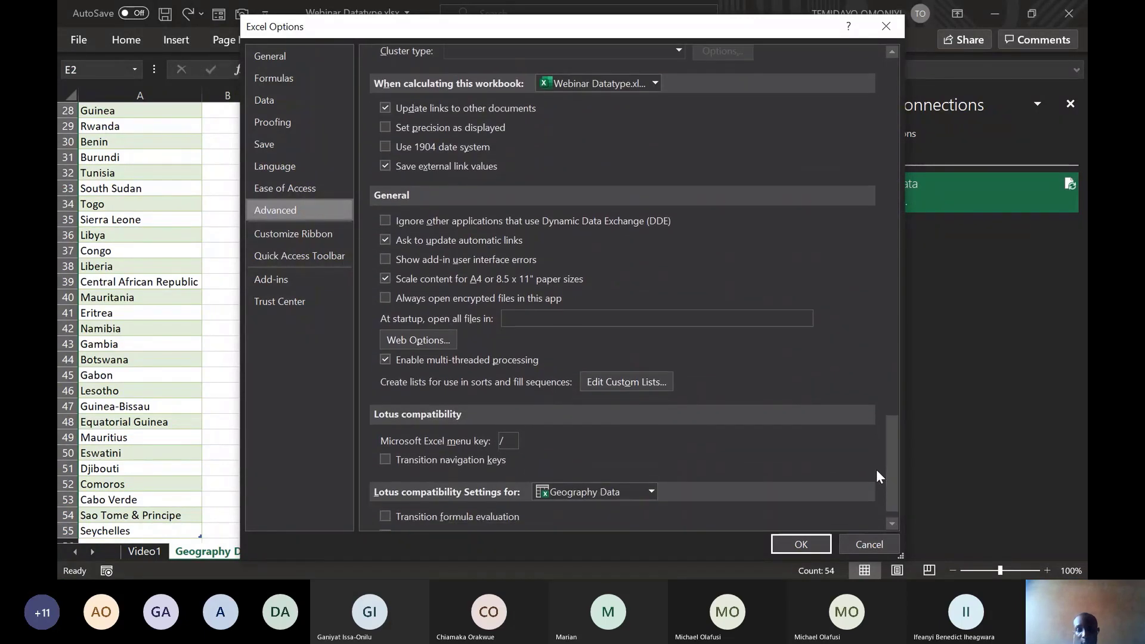
left_click(622, 384)
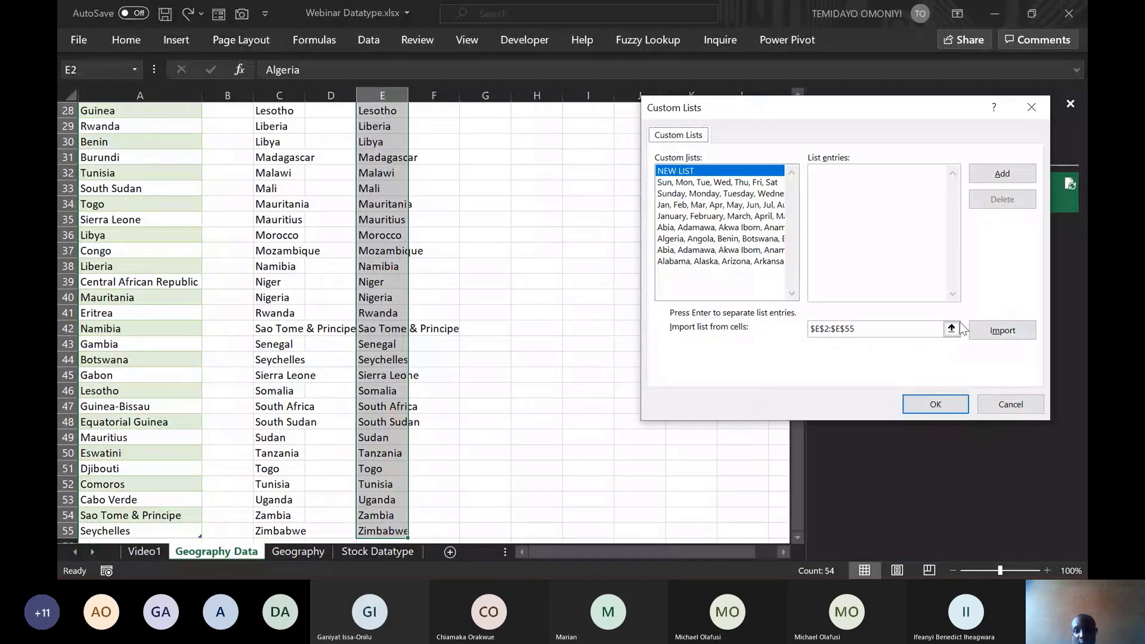
left_click(1030, 112)
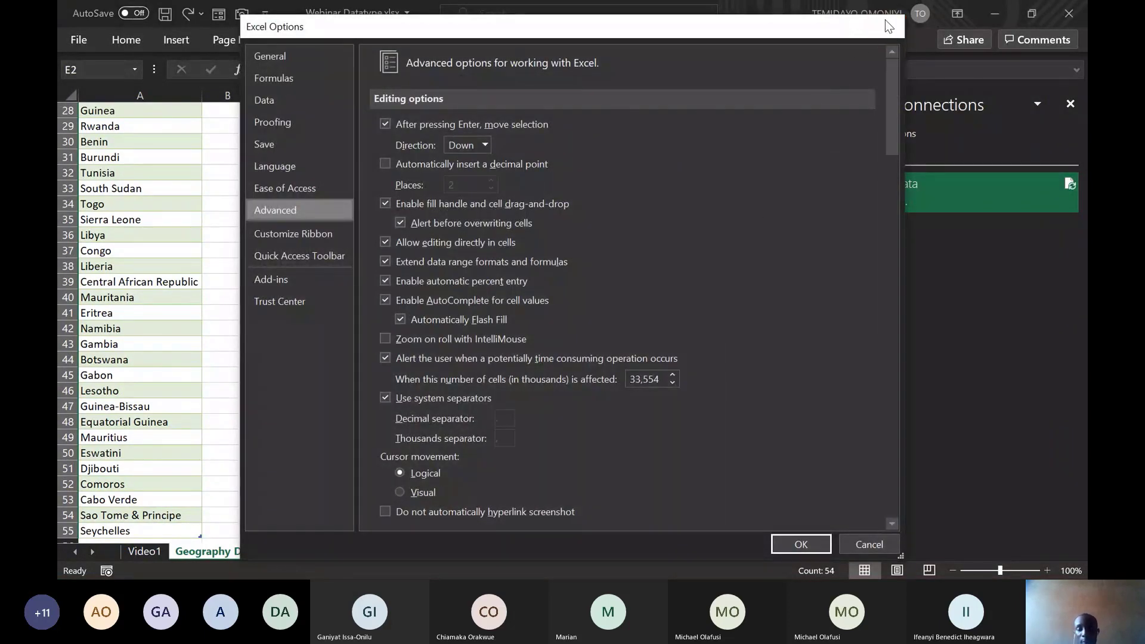
left_click(886, 24)
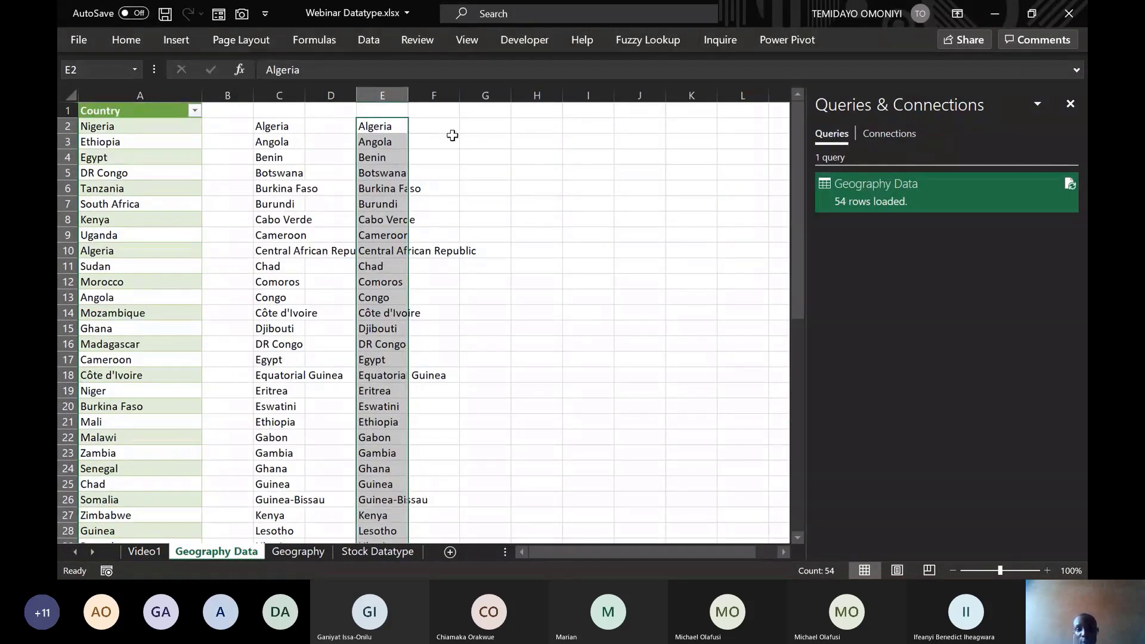
Enter "algeria" in G2 and fill the country series down to G15.
left_click(477, 131)
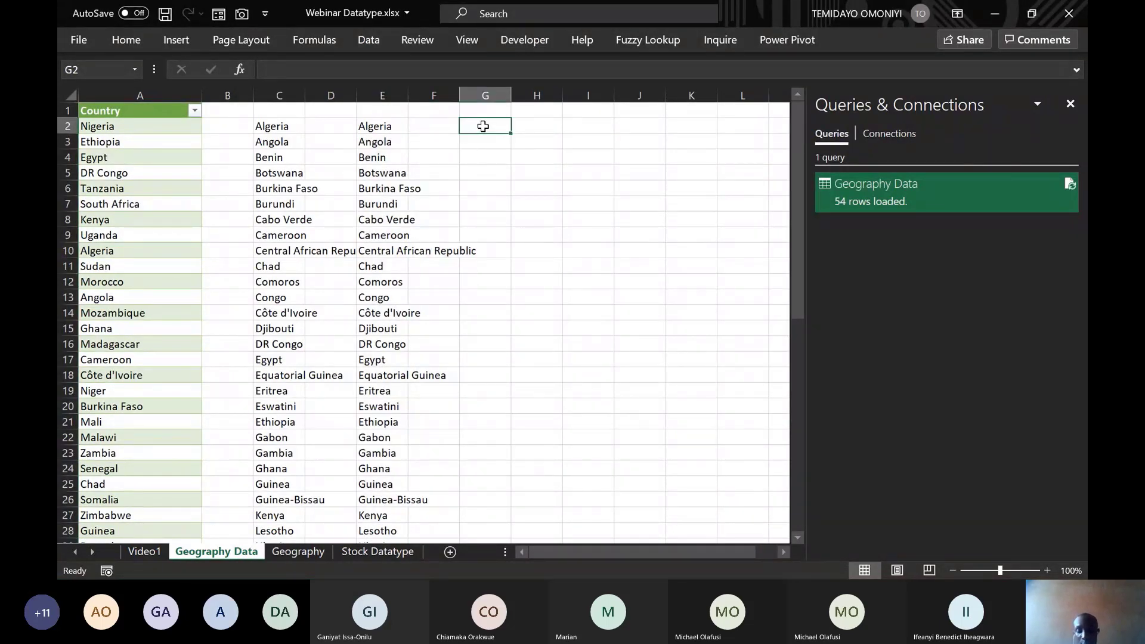
type("algeria")
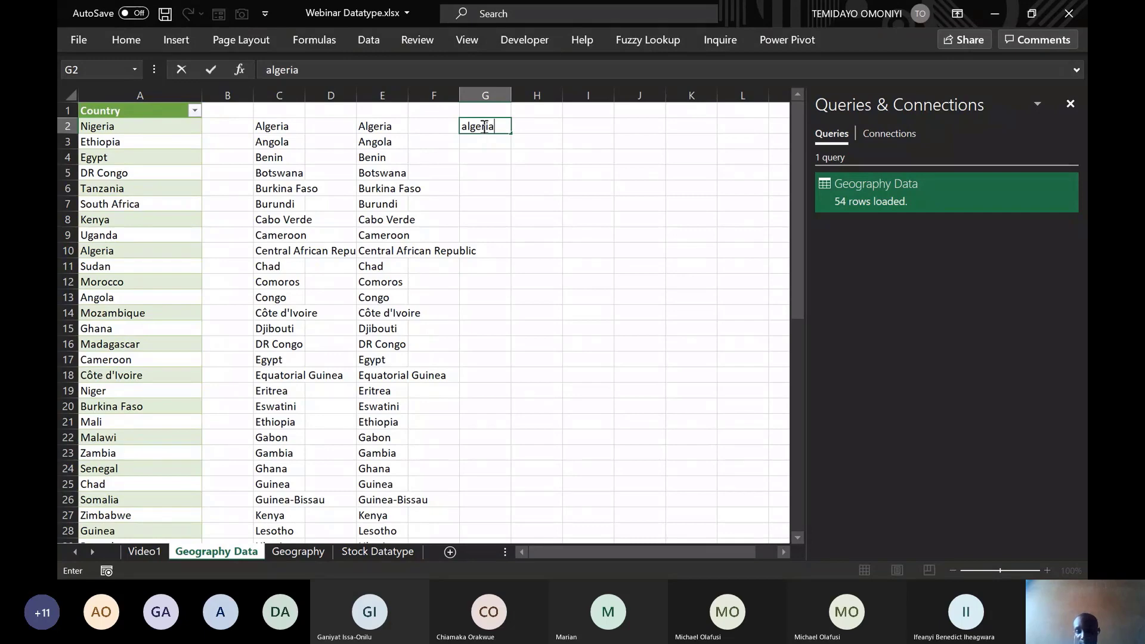
key("Return")
left_click(494, 121)
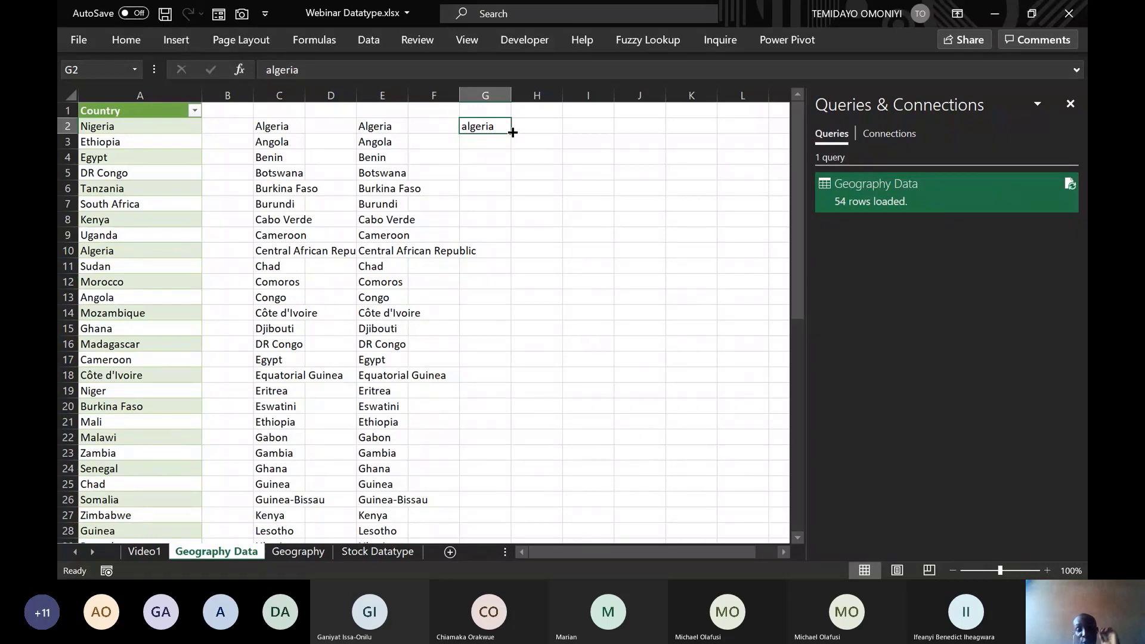
left_click_drag(513, 132, 515, 333)
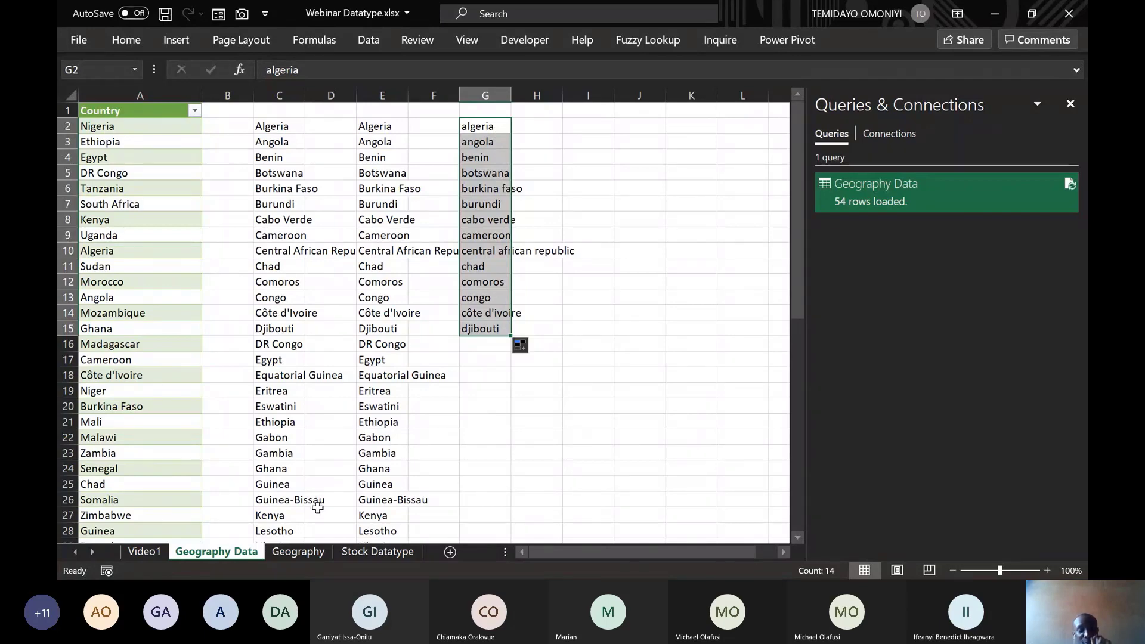
On the Geography sheet, convert the list in A1:A55 into a table with Africa as its header.
left_click(298, 553)
left_click(102, 359)
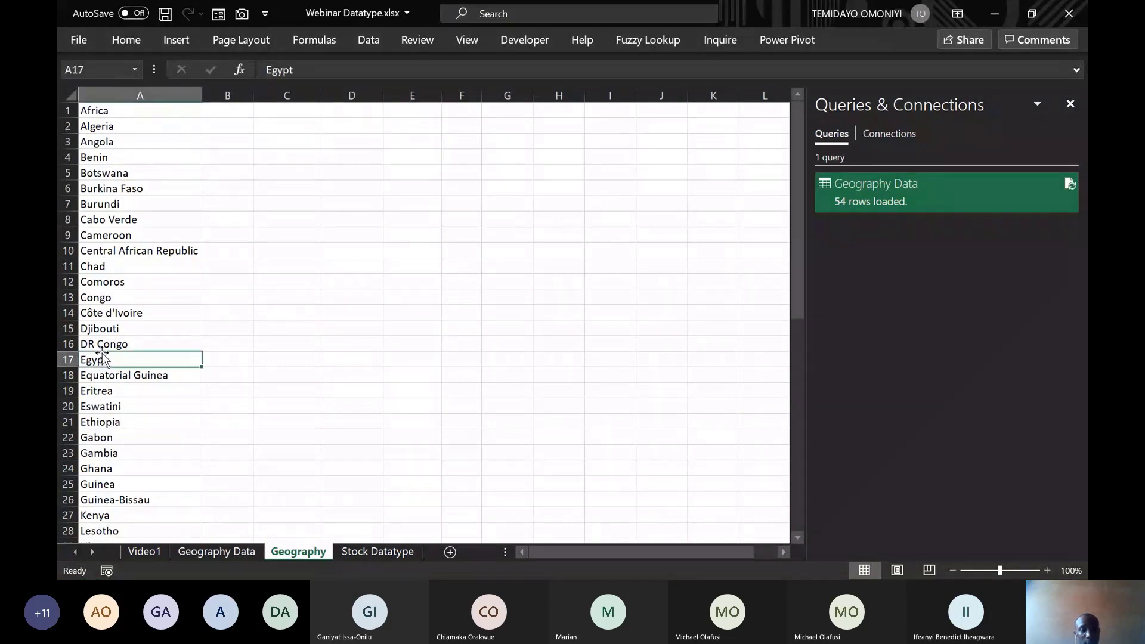
key("ctrl+Home")
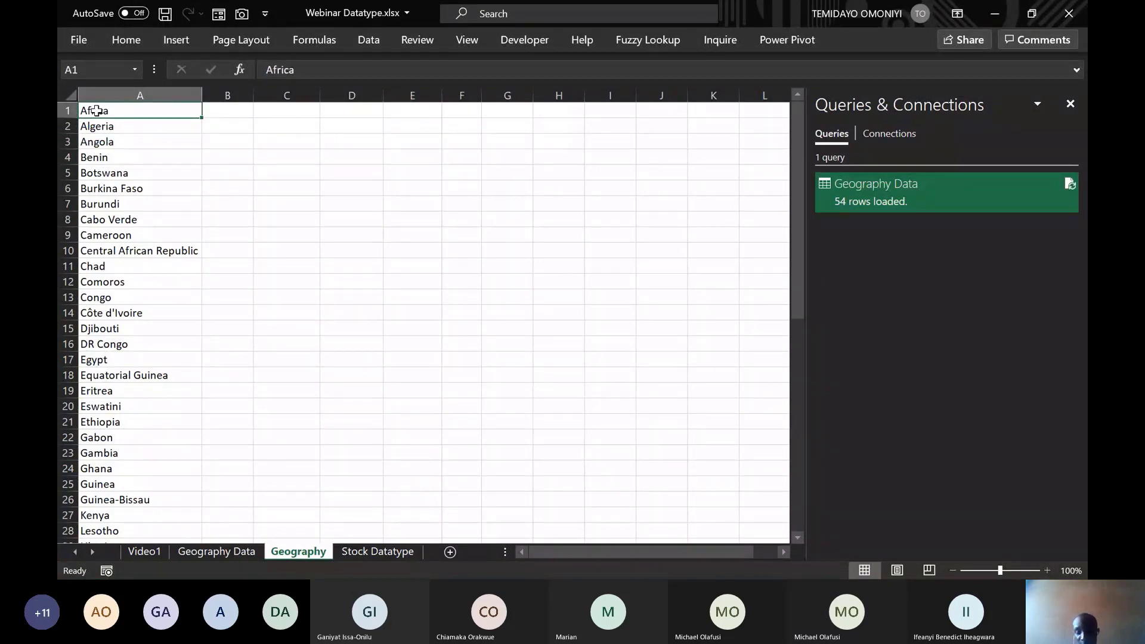
key("ctrl+shift+Down")
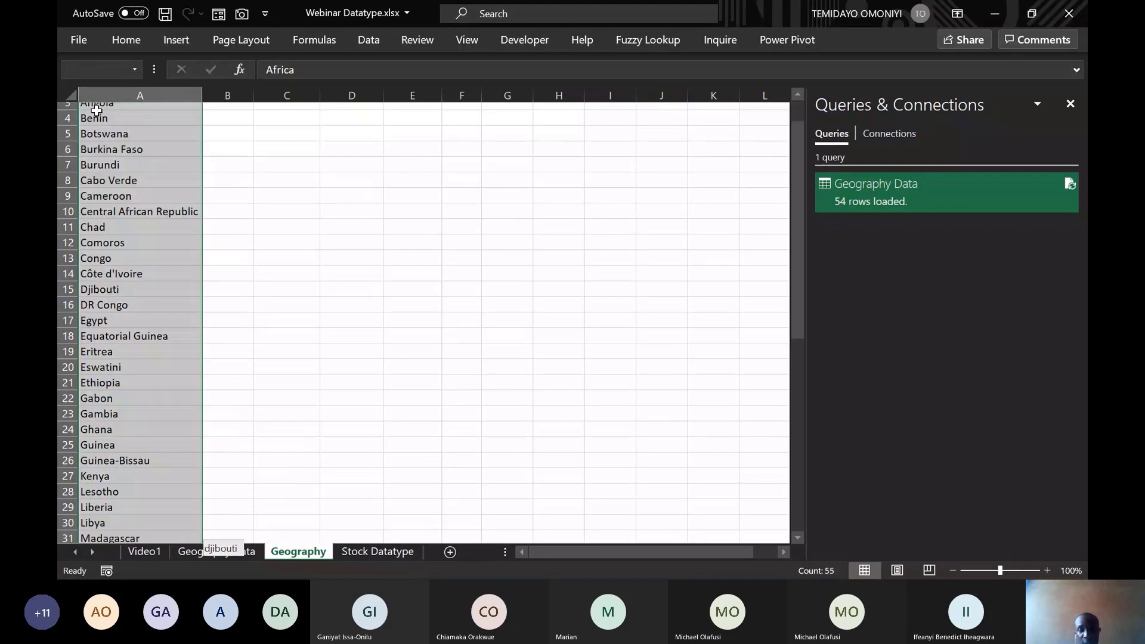
key("ctrl+t")
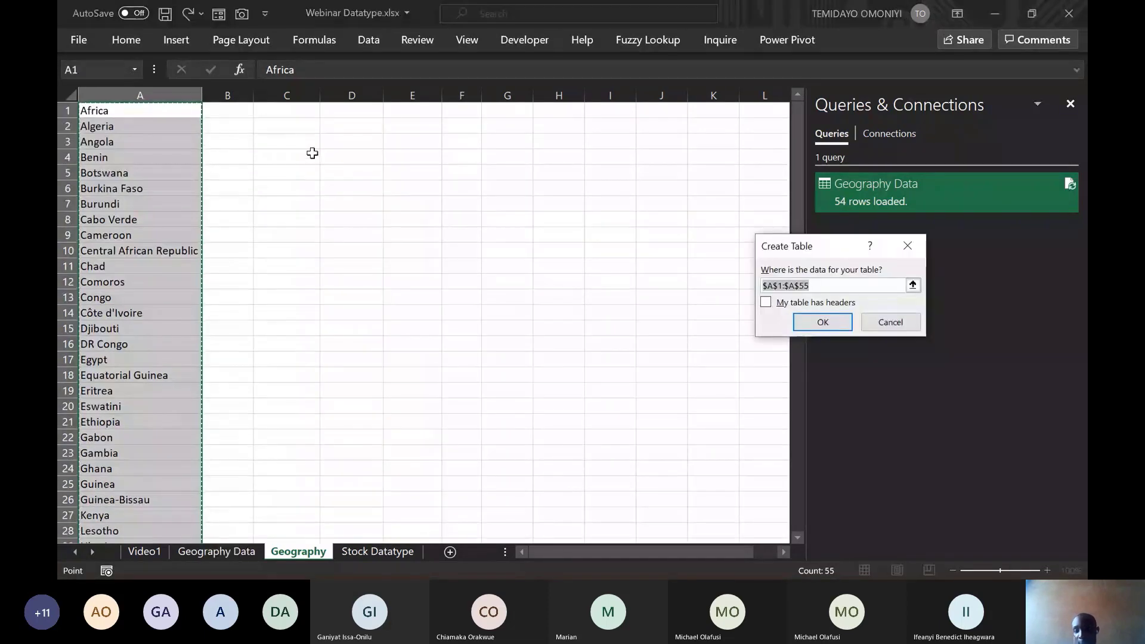
left_click(768, 302)
key("Return")
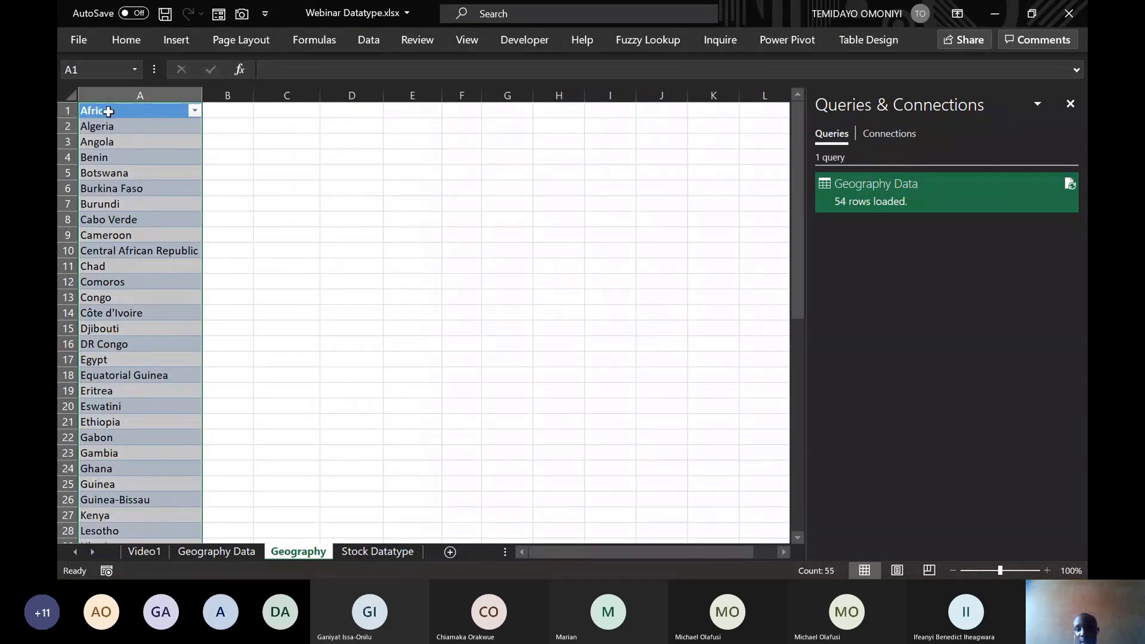
Apply the plain, uncoloured table style to the Africa table.
left_click(858, 42)
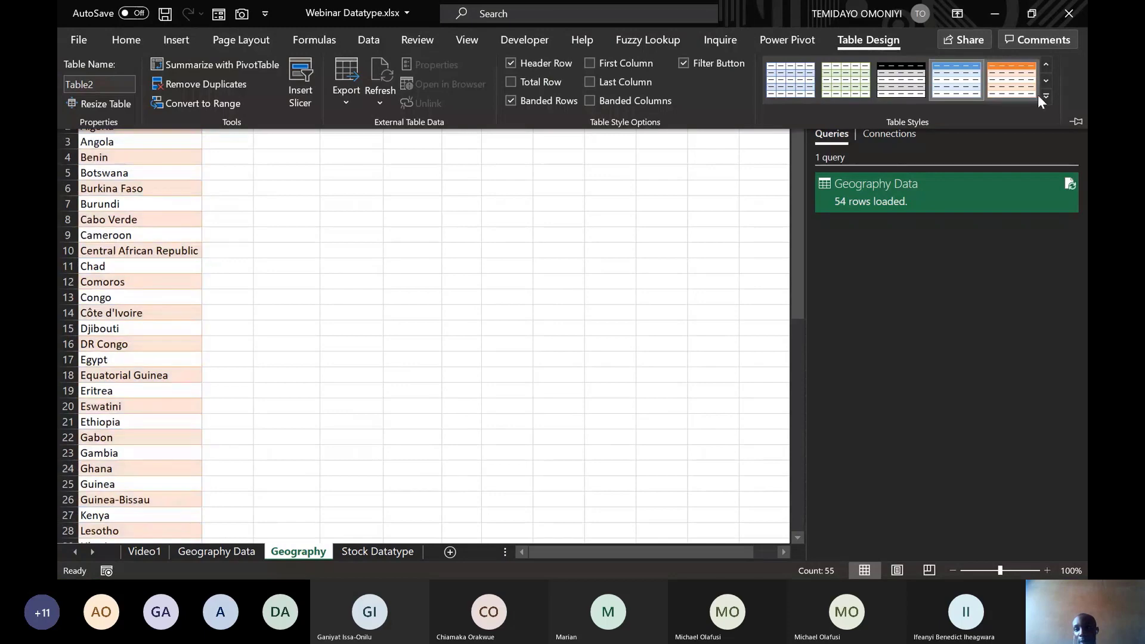
left_click(1046, 95)
left_click(723, 106)
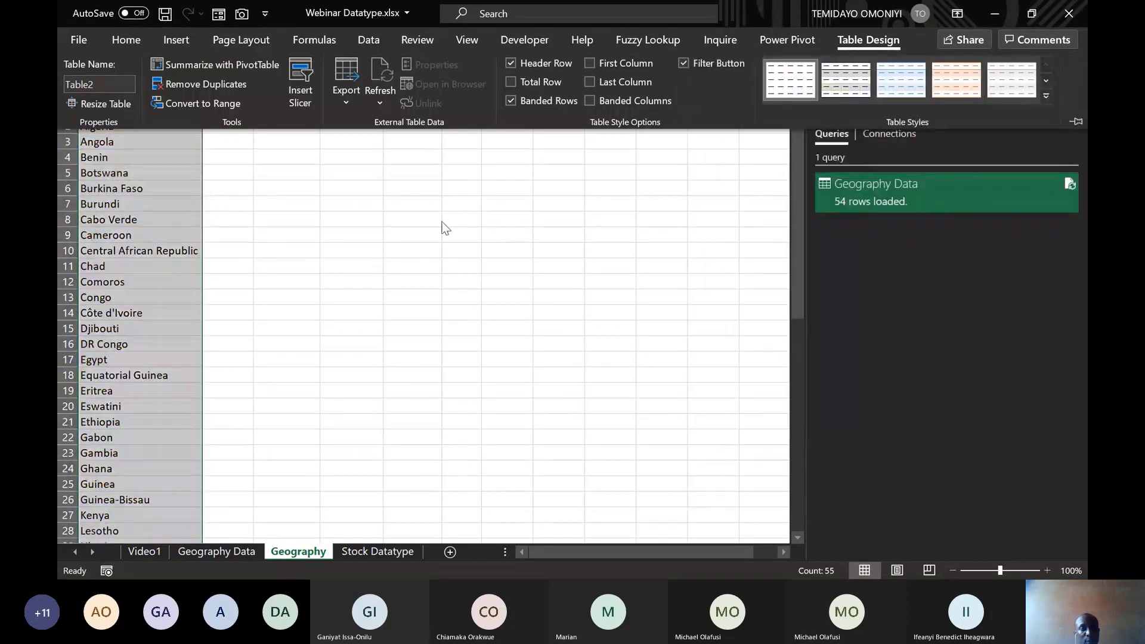
left_click(442, 223)
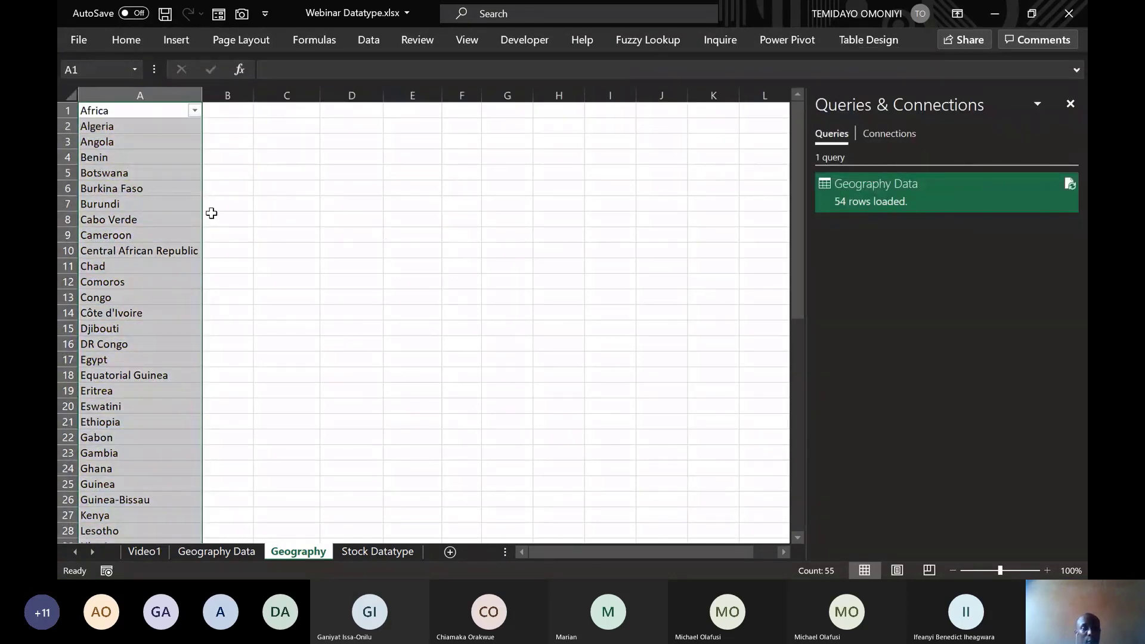
Convert the country names in A2:A55 to the Geography data type.
left_click(119, 124)
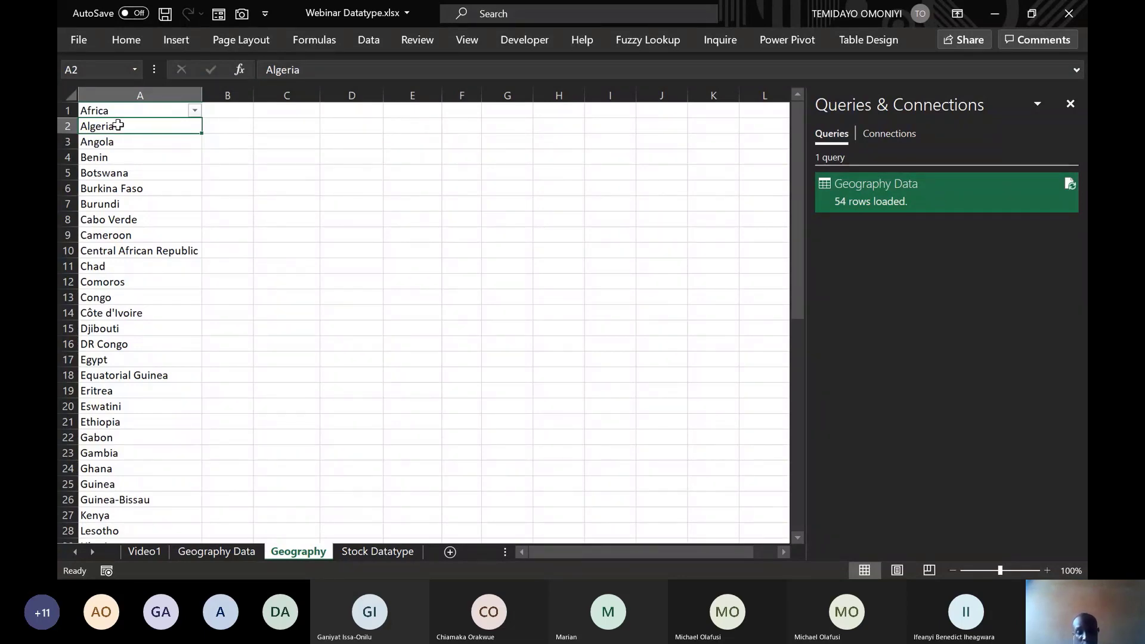
key("ctrl+shift+Down")
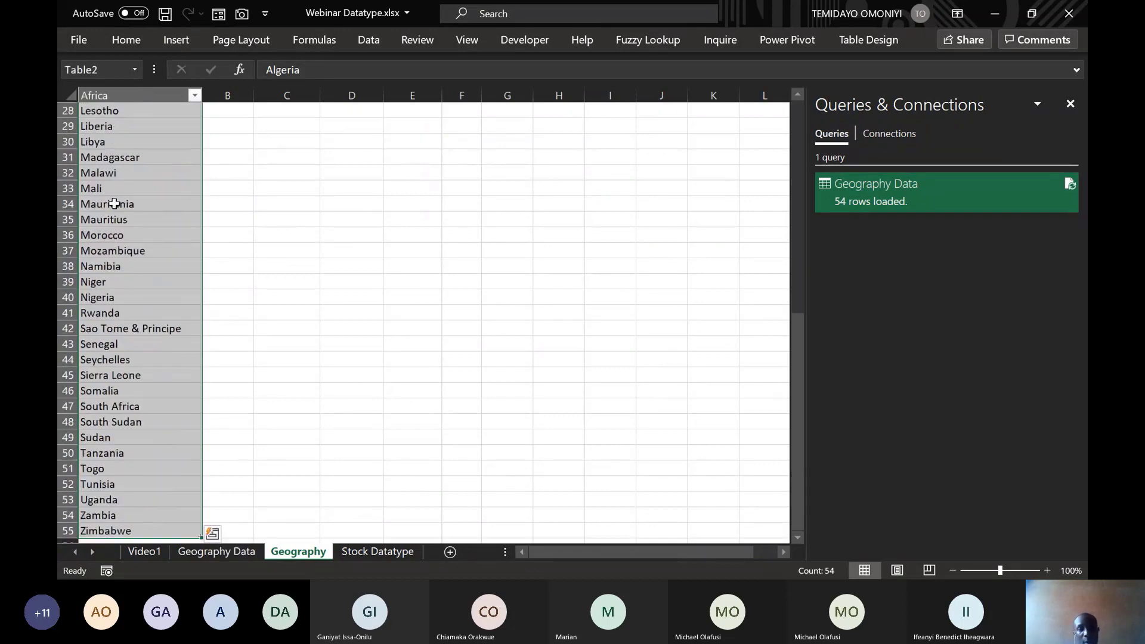
left_click(368, 43)
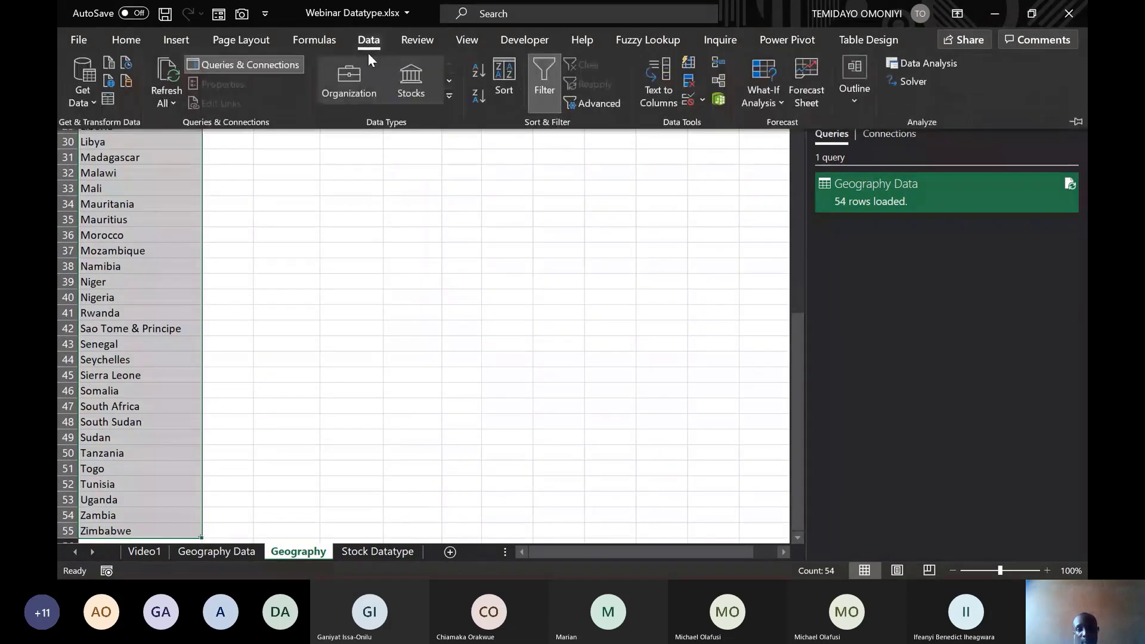
left_click(450, 94)
left_click(460, 96)
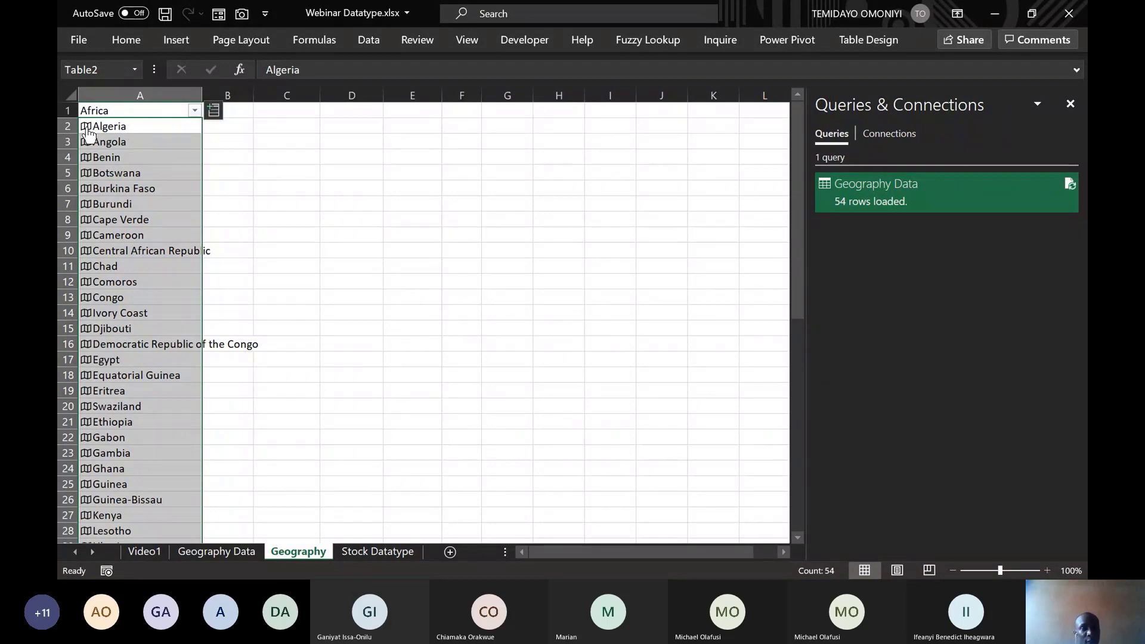
Add the Population field as a new column of the Africa table and autofit its width.
left_click(225, 144)
left_click(161, 128)
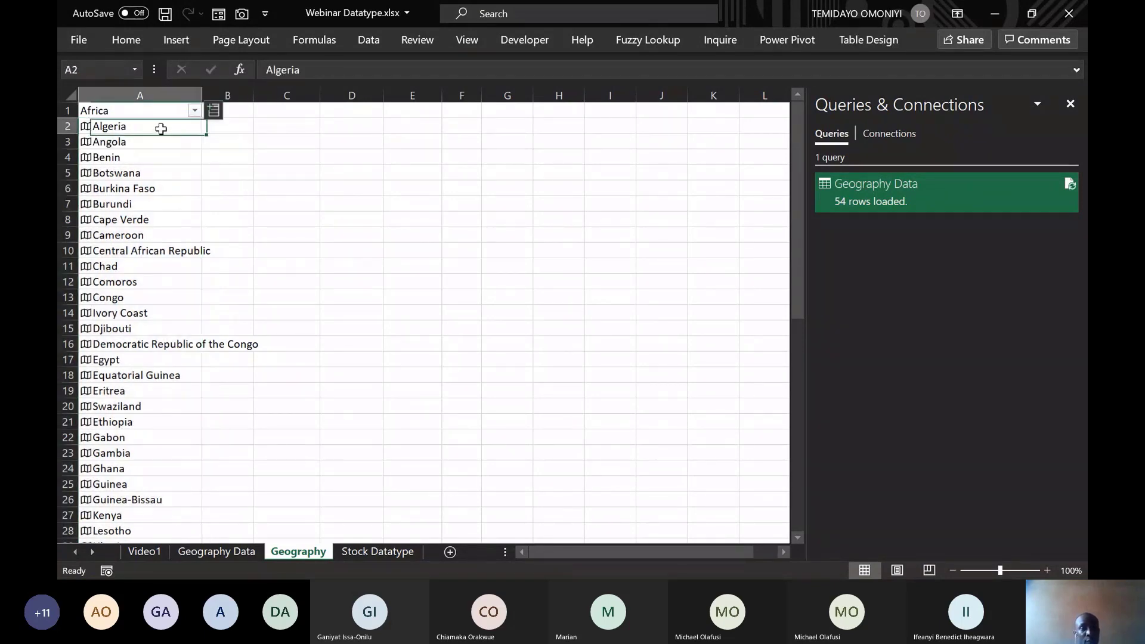
left_click(213, 112)
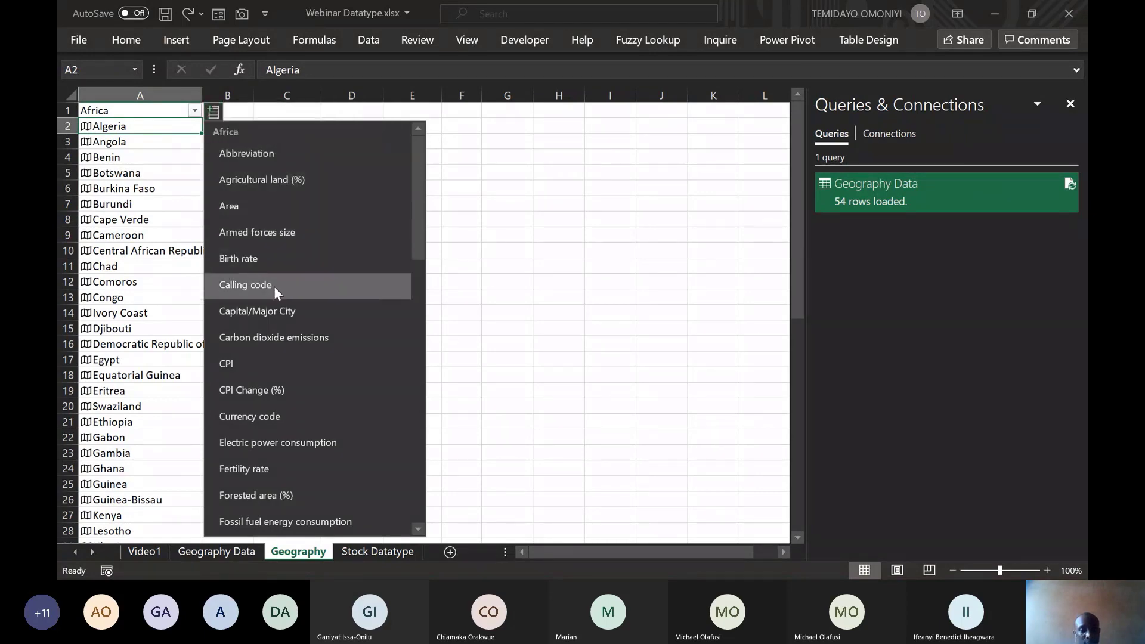
left_click_drag(420, 226, 416, 428)
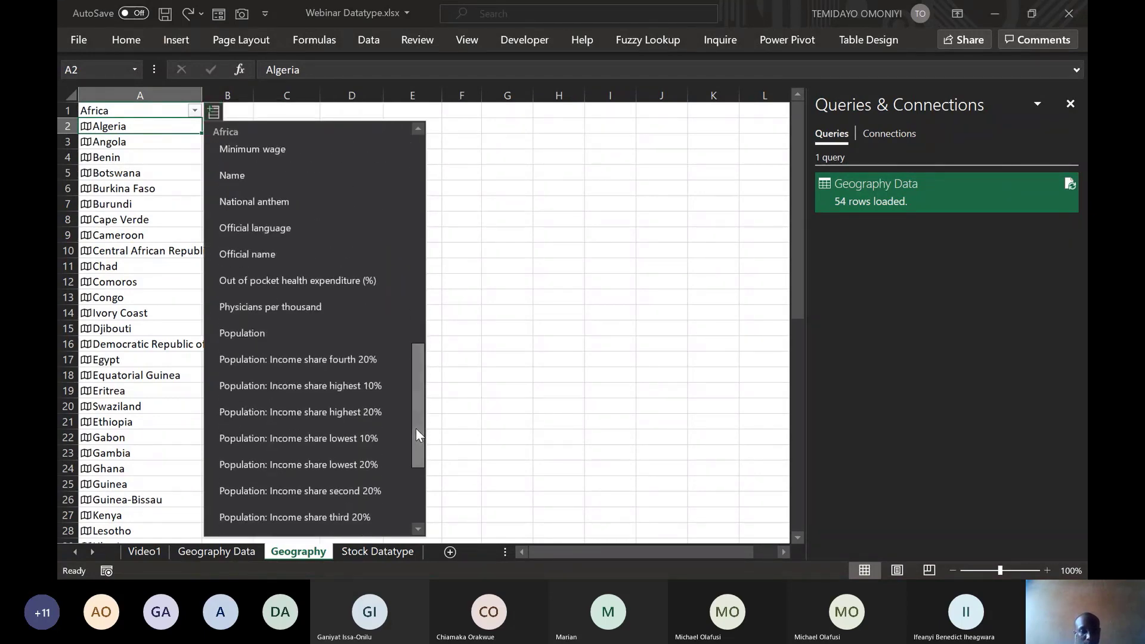
left_click(255, 334)
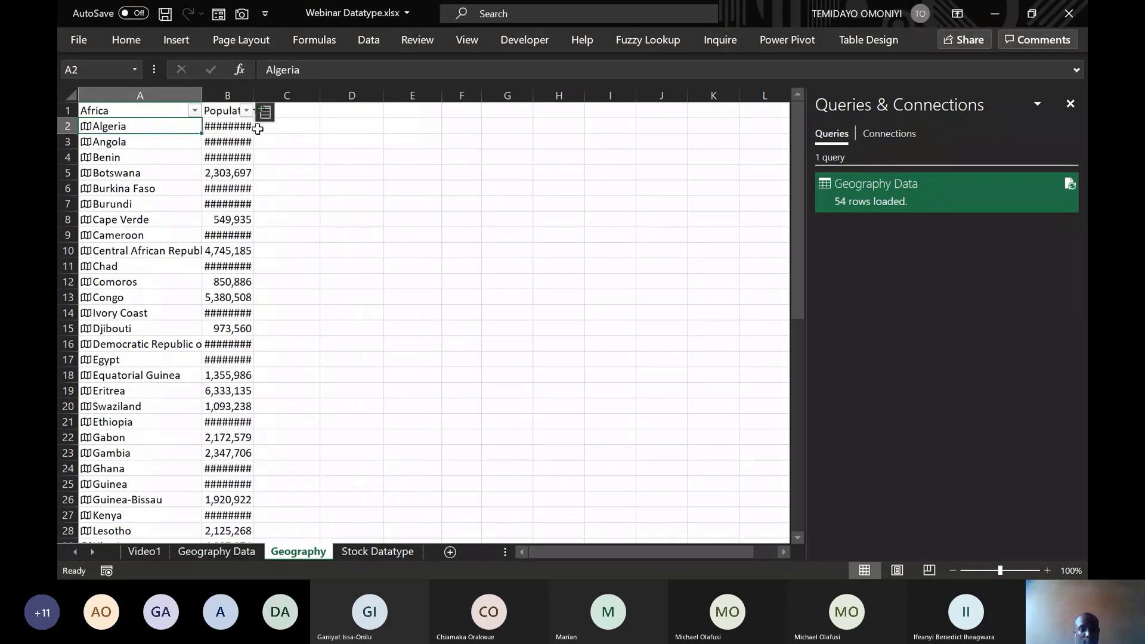
double_click(254, 87)
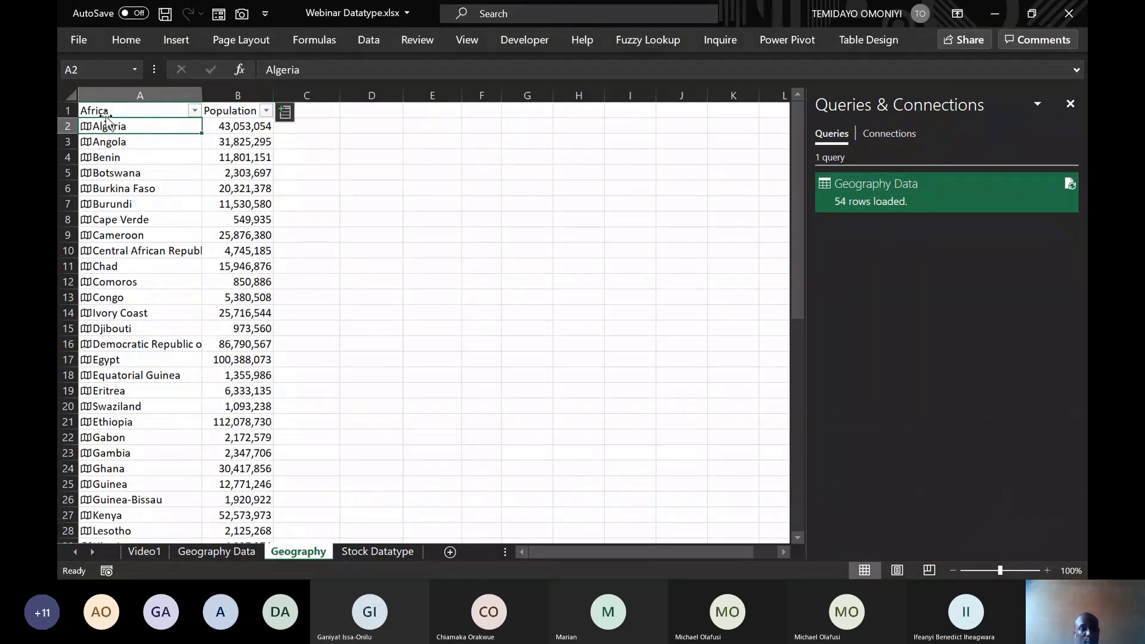
Add the Image and Unemployment rate fields to the Africa table and autofit the Unemployment rate column.
left_click(283, 111)
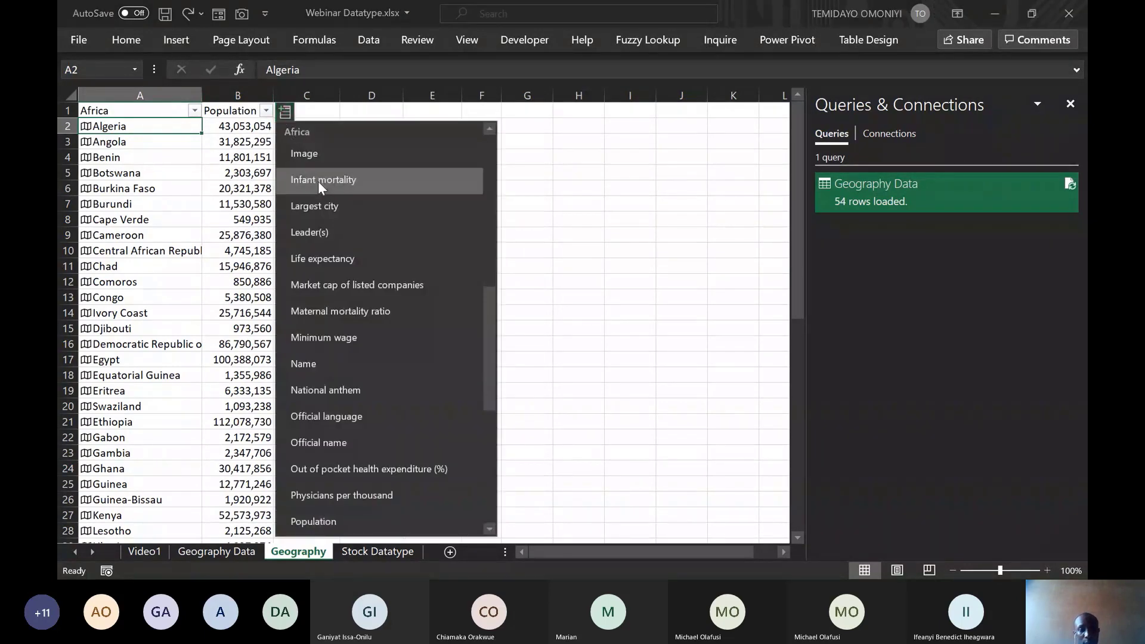
left_click(323, 153)
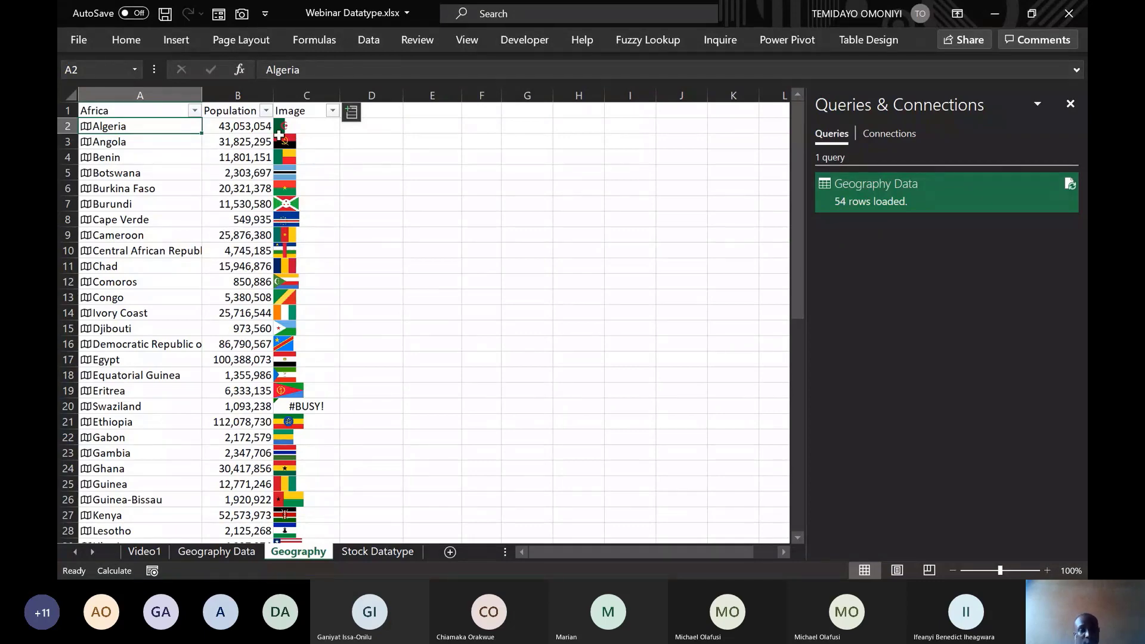
left_click(356, 113)
left_click_drag(557, 225, 560, 486)
left_click(457, 495)
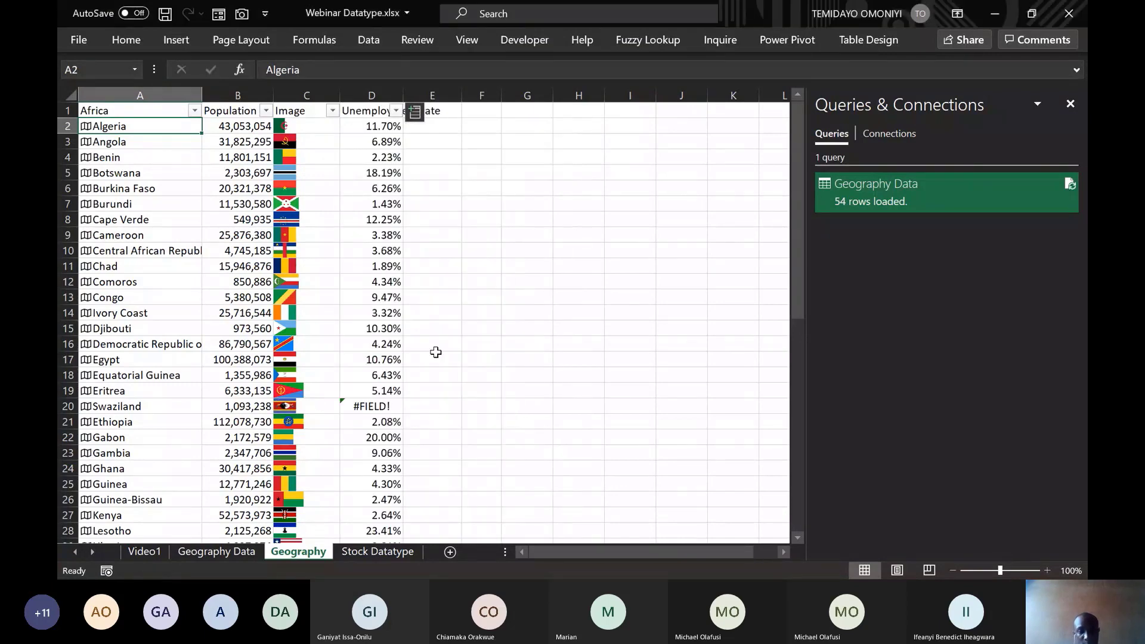
double_click(406, 87)
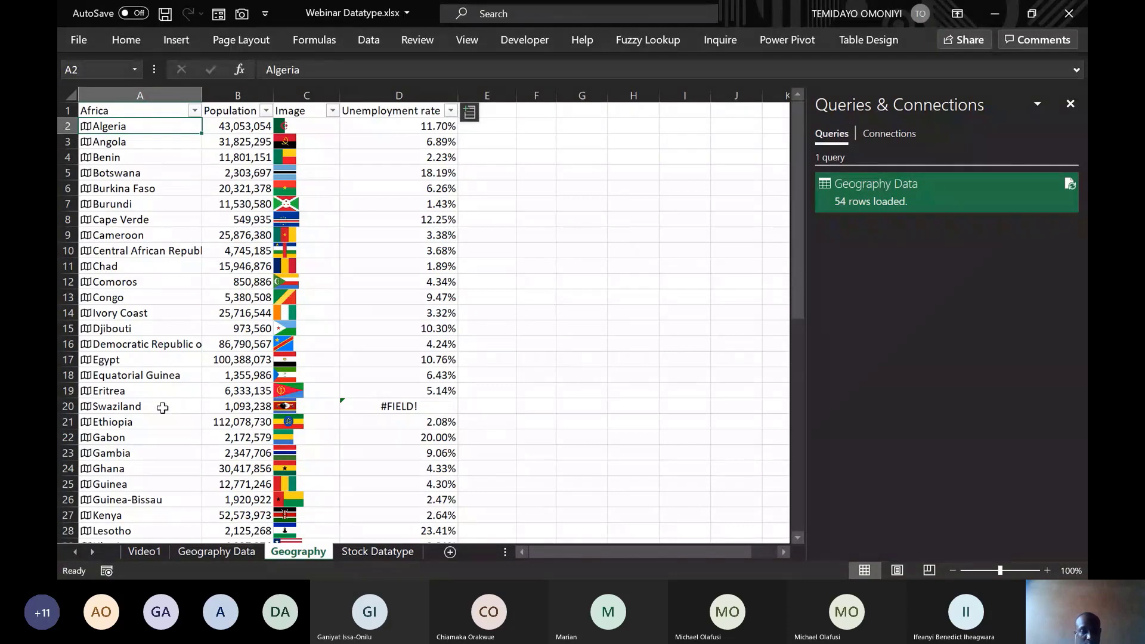
Add the Largest city field to the Africa table and autofit its column.
left_click(470, 113)
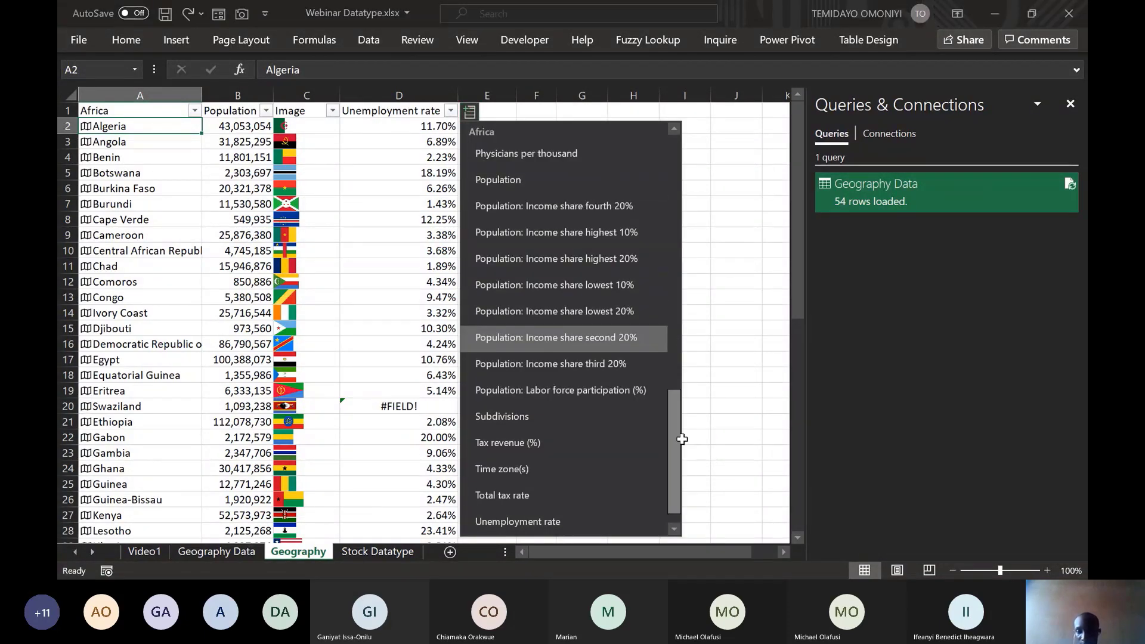
mouse_move(674, 479)
left_mouse_down()
mouse_move(674, 501)
mouse_move(645, 363)
mouse_move(616, 349)
left_mouse_up()
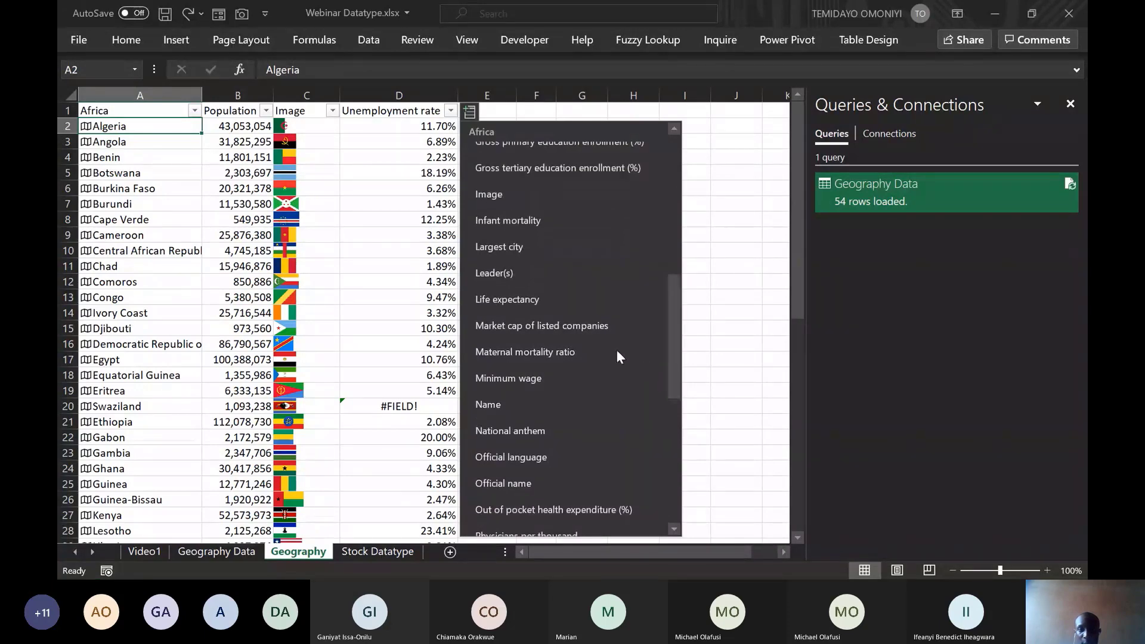
left_click(517, 247)
double_click(518, 95)
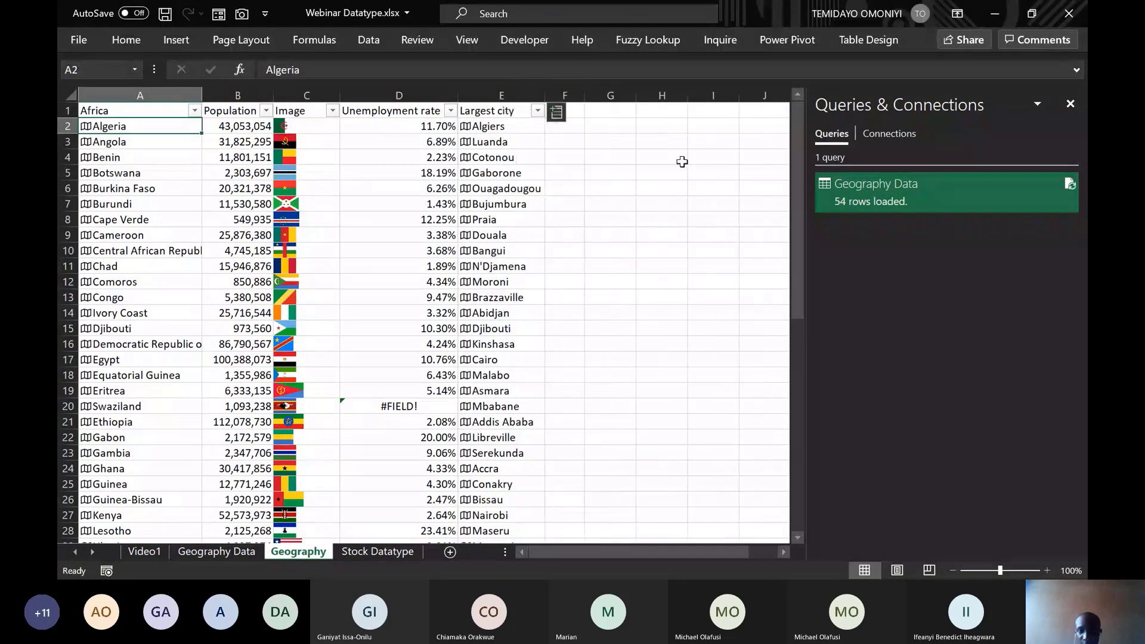
Add the Capital/Major City field to the Africa table and autofit its column.
left_click_drag(801, 181, 799, 302)
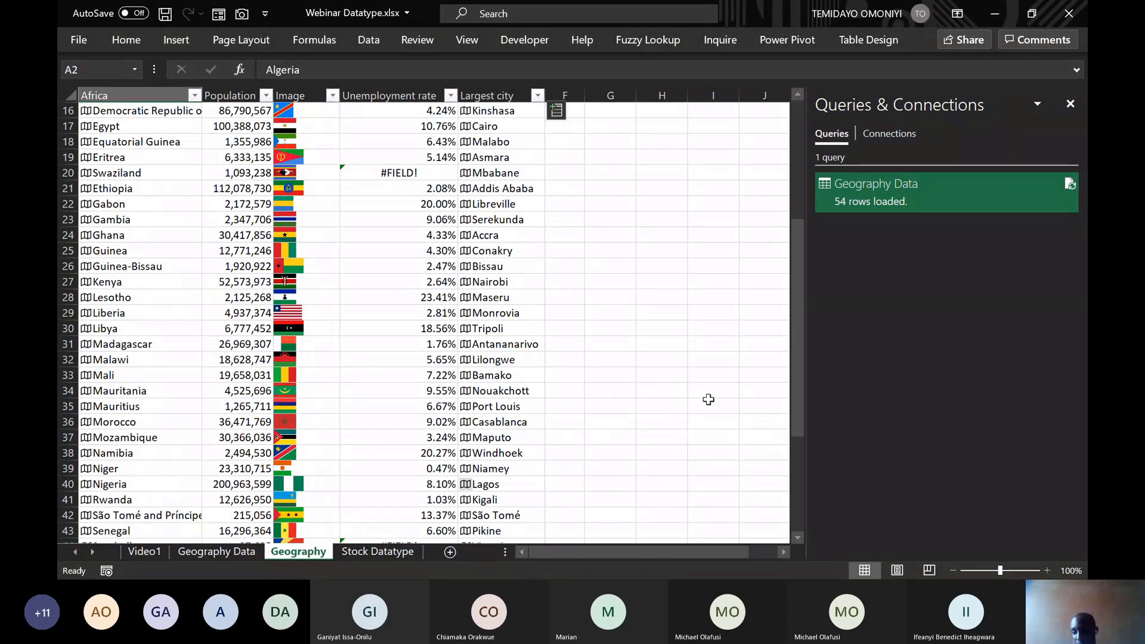
left_click_drag(794, 394, 746, 140)
left_click(554, 112)
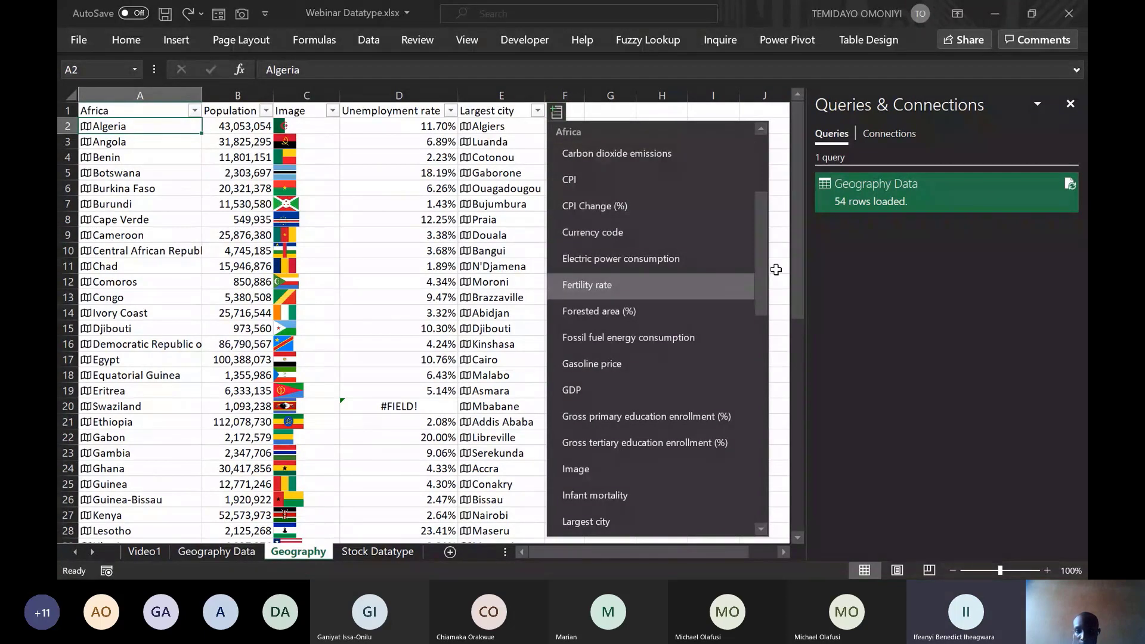
scroll(762, 249, "up", 1)
left_click_drag(765, 249, 757, 203)
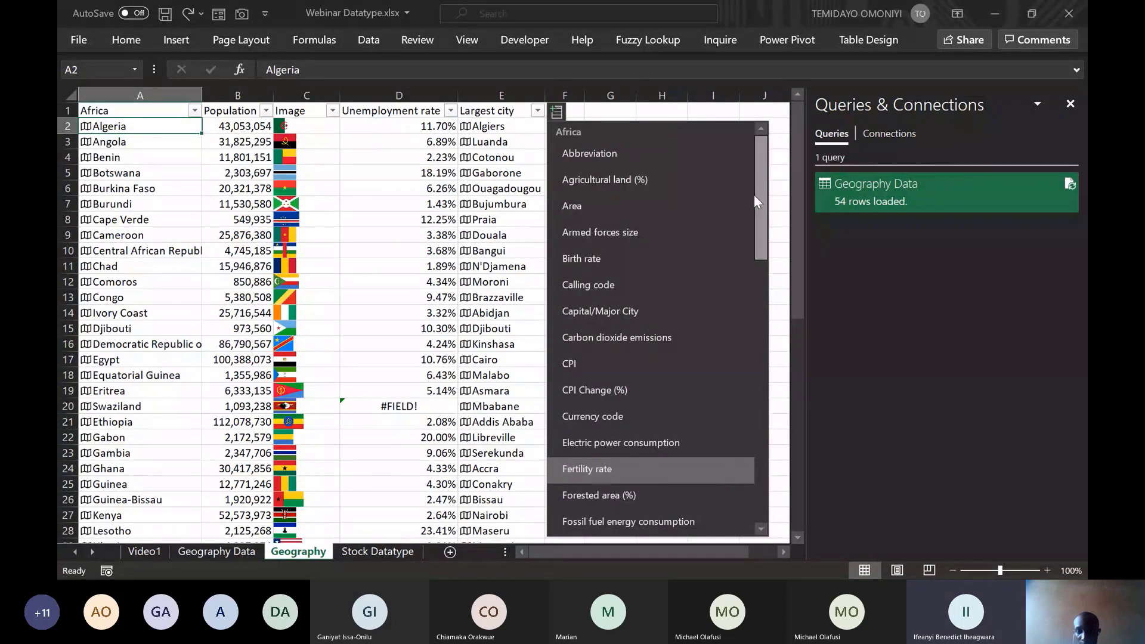
left_click(634, 311)
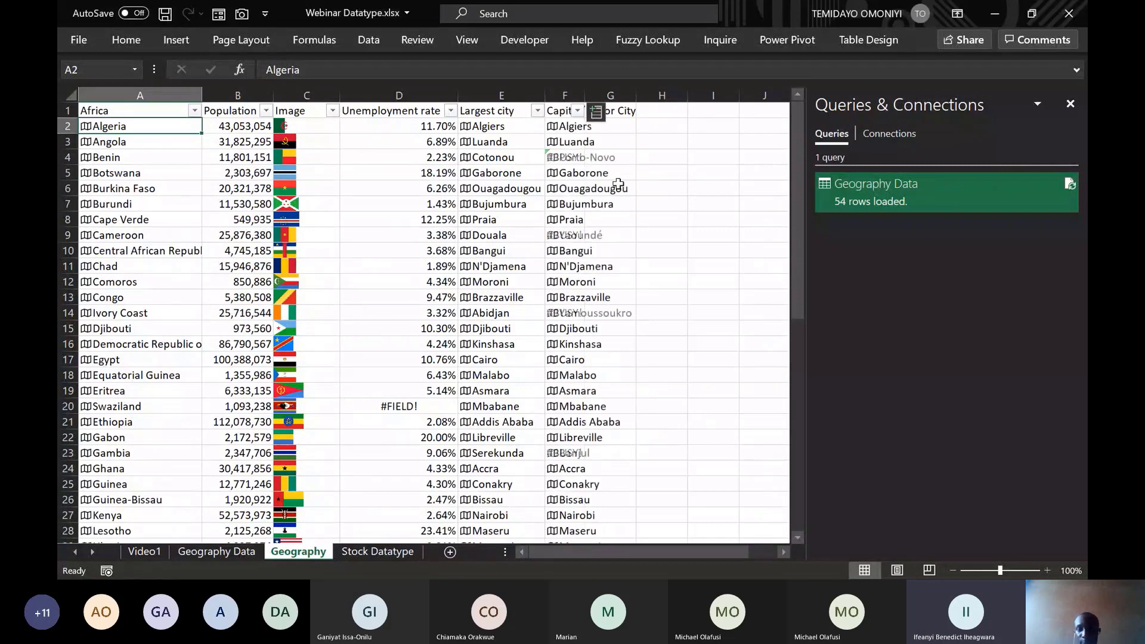
double_click(584, 91)
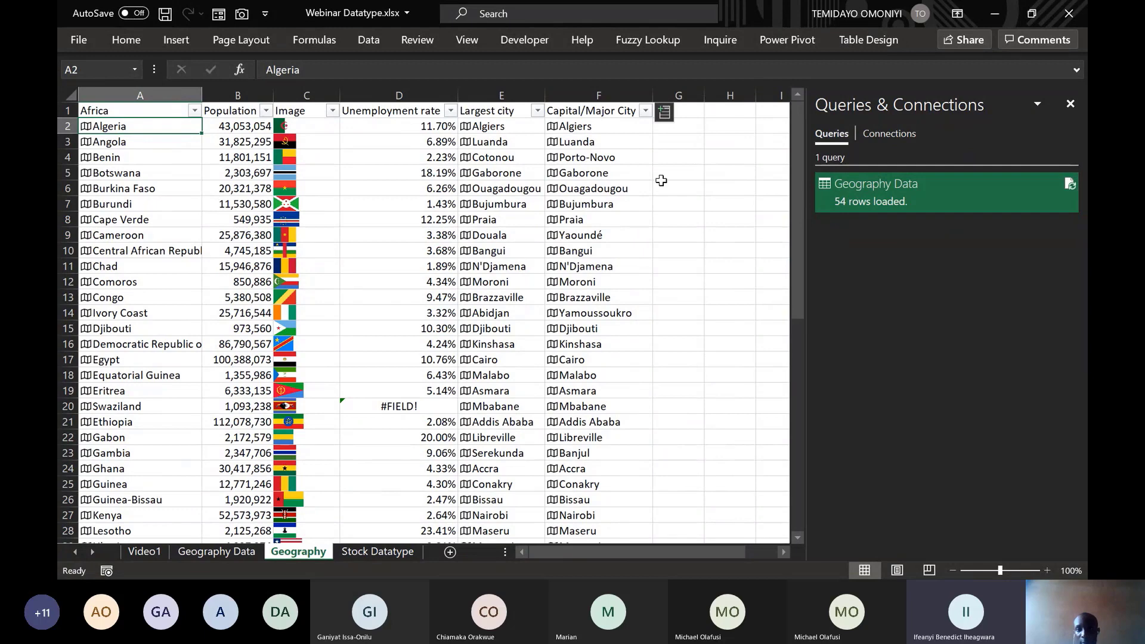
Add the Birth rate field to the Africa table and autofit its column.
key("alt+Tab")
key("alt+Tab")
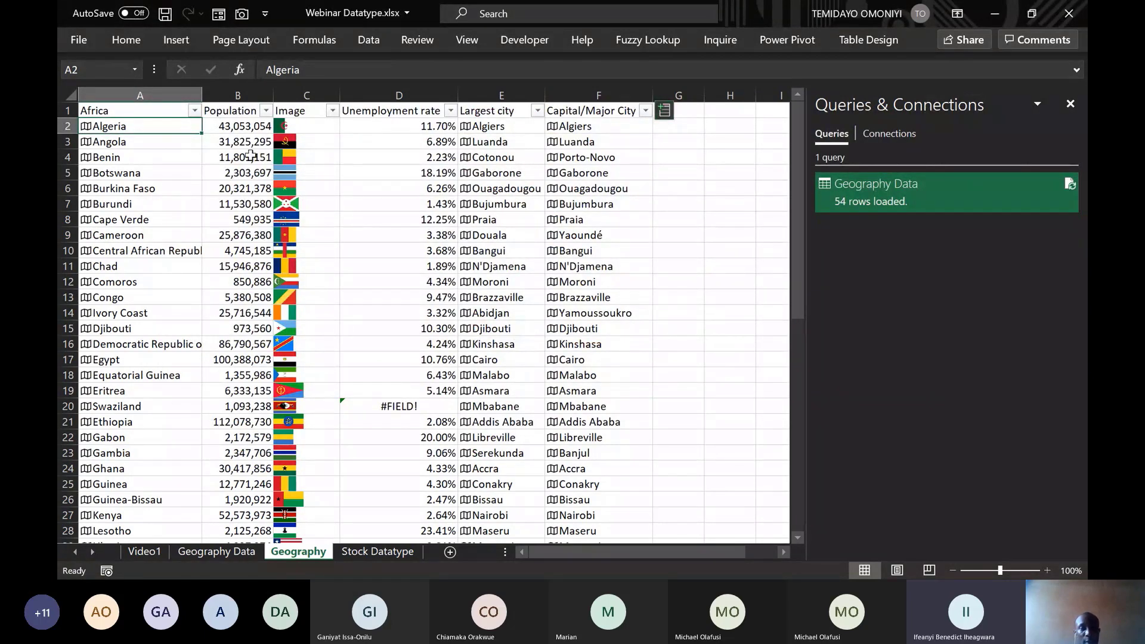
left_click(664, 113)
left_click(673, 185)
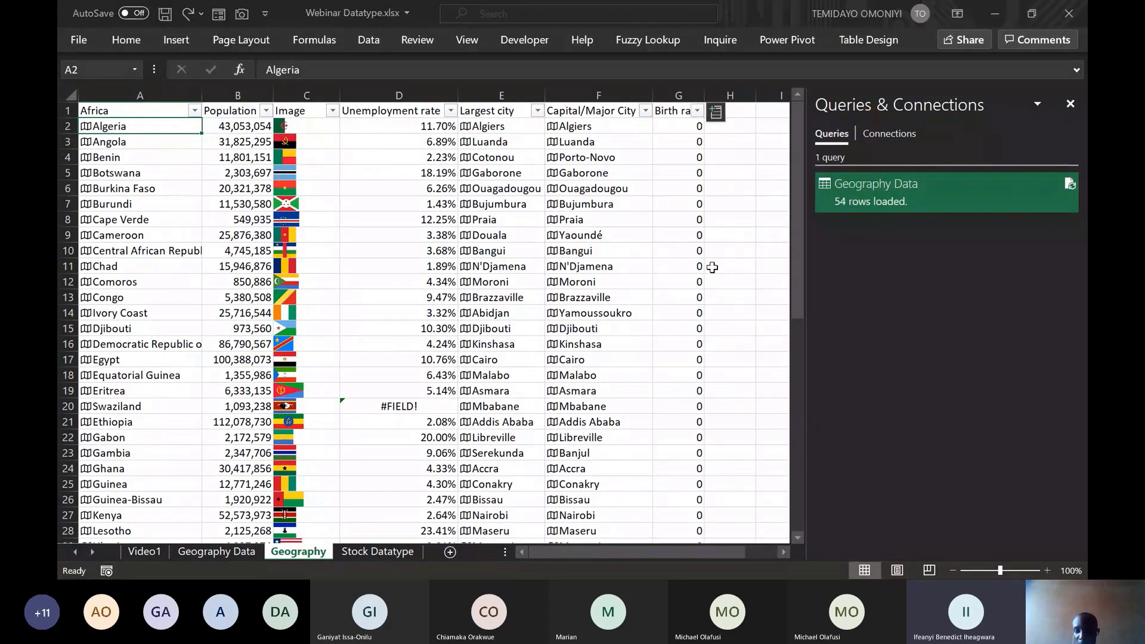
double_click(704, 94)
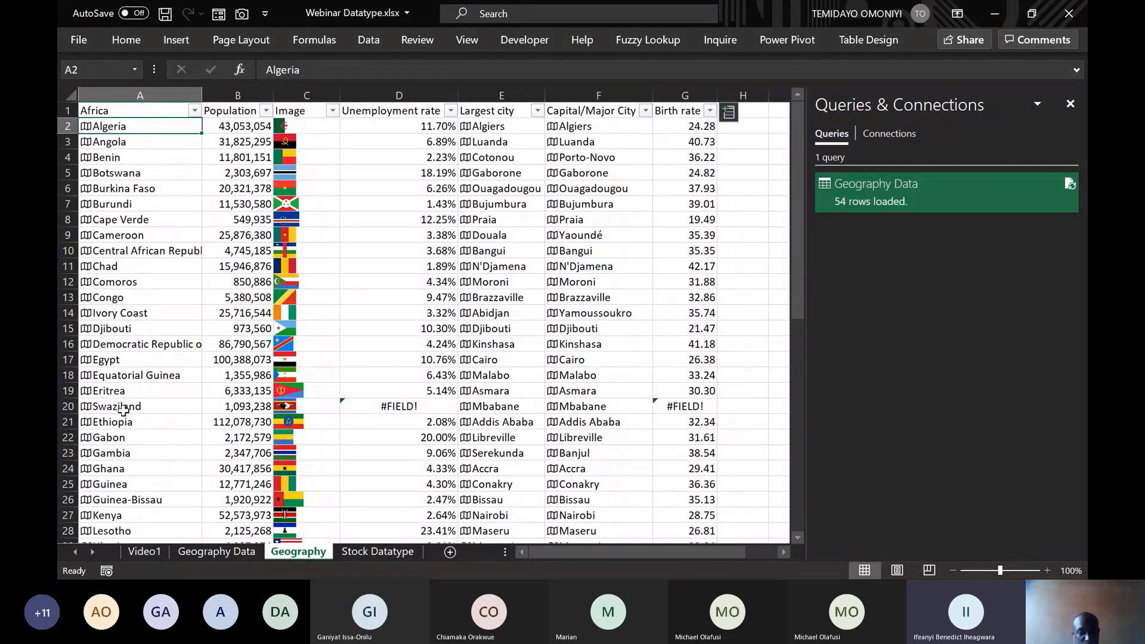
Open Algeria's data card and read through its facts, description and data sources, then close it.
mouse_move(795, 267)
left_mouse_down()
mouse_move(815, 480)
mouse_move(792, 425)
mouse_move(796, 262)
left_mouse_up()
left_click(87, 128)
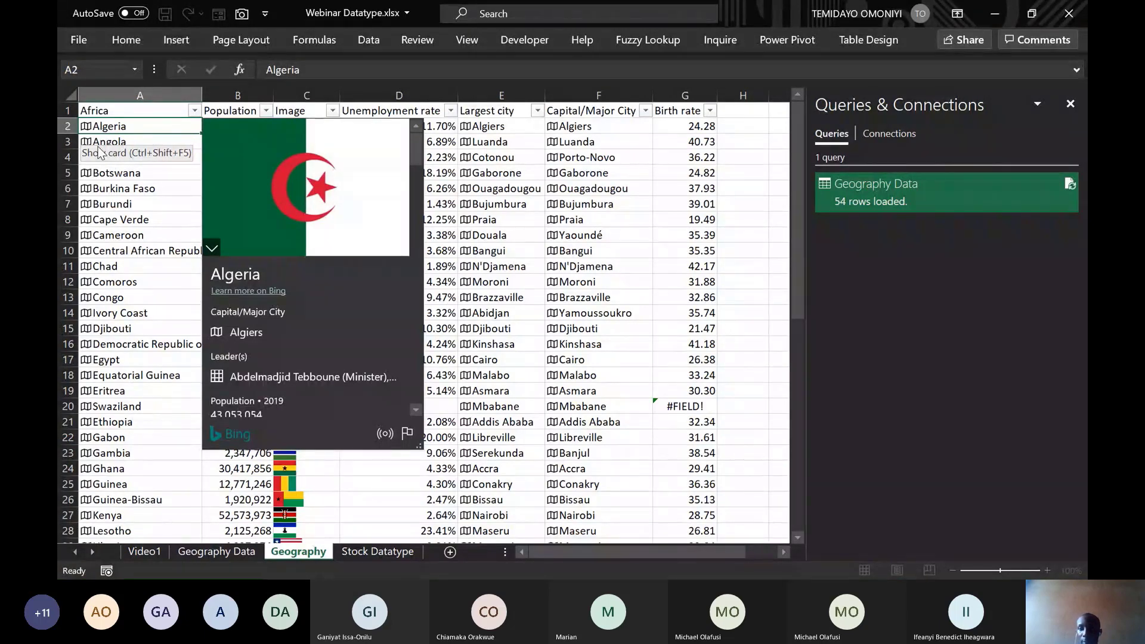
mouse_move(322, 135)
left_click_drag(415, 145, 409, 185)
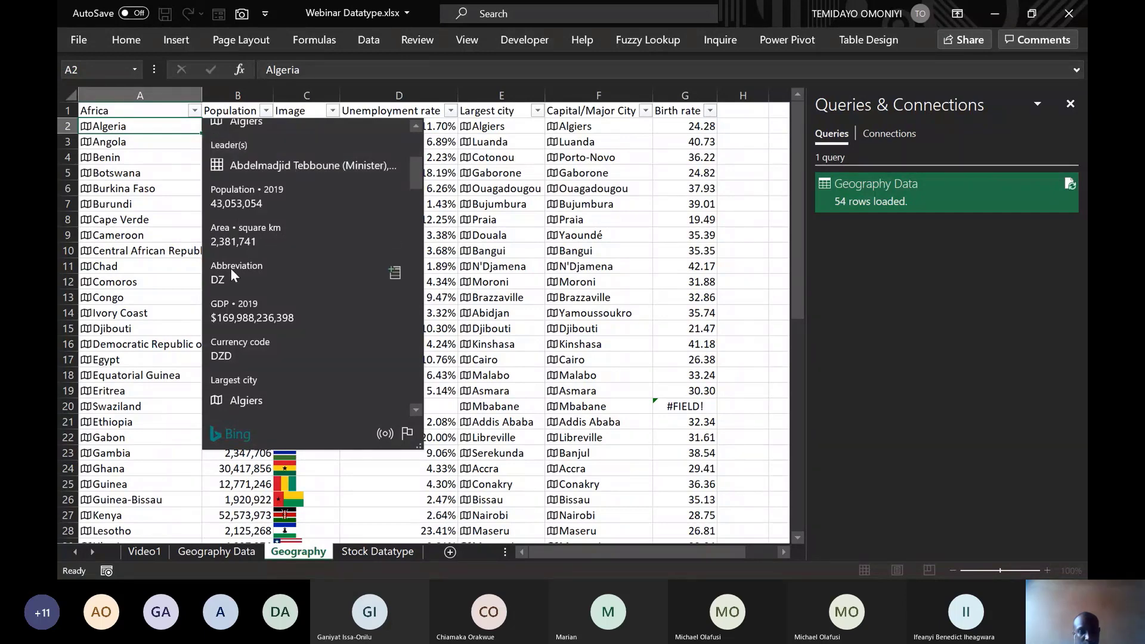
left_click_drag(413, 183, 413, 213)
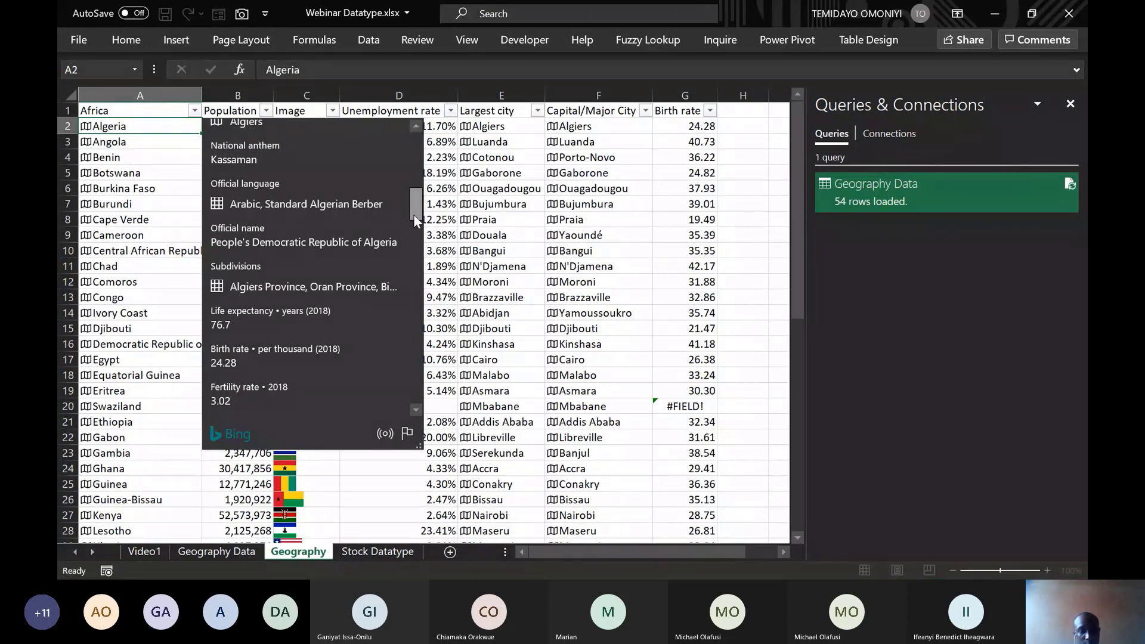
left_click_drag(413, 213, 413, 412)
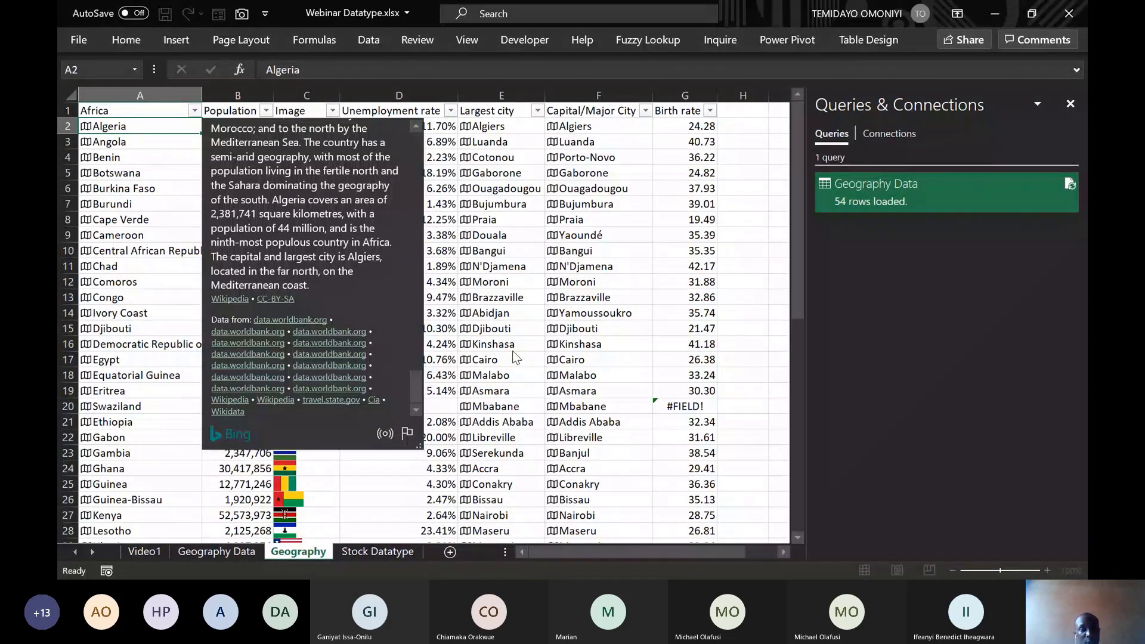
left_click(135, 125)
Insert a default column chart from the Africa and Population columns, A1:B55.
left_click(123, 109)
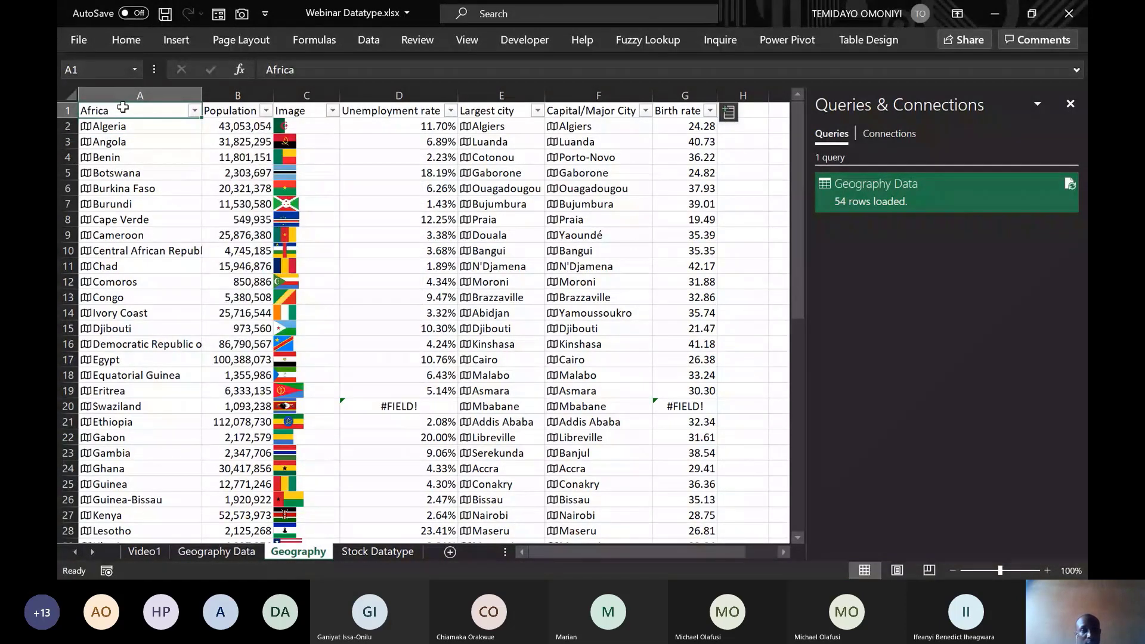
key("shift+Right")
key("ctrl+shift+Down")
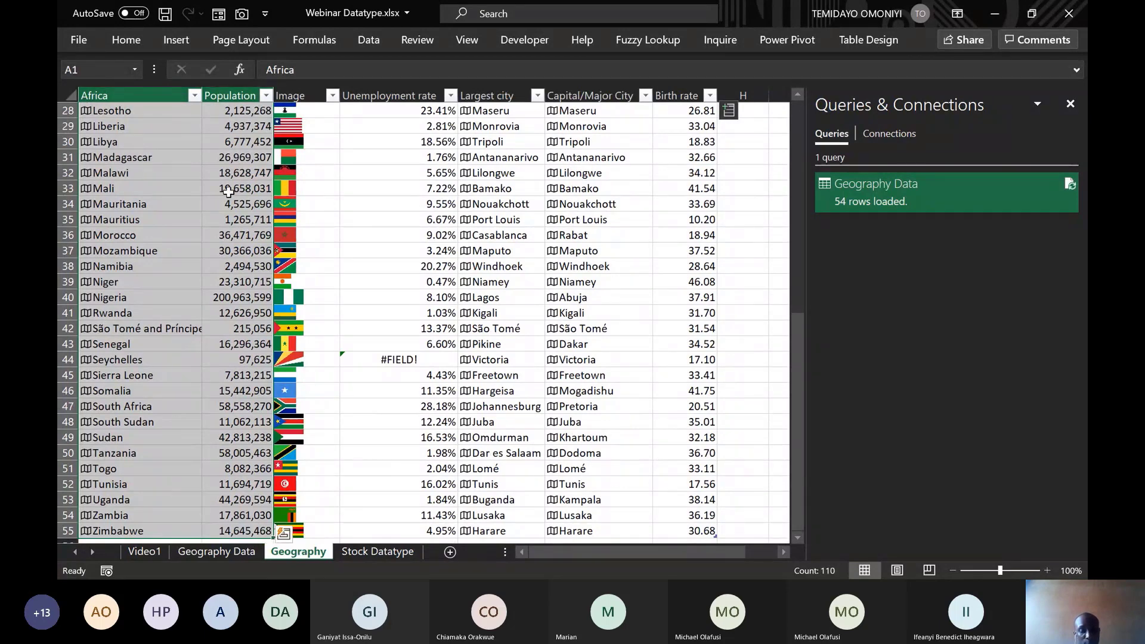
key("alt+F1")
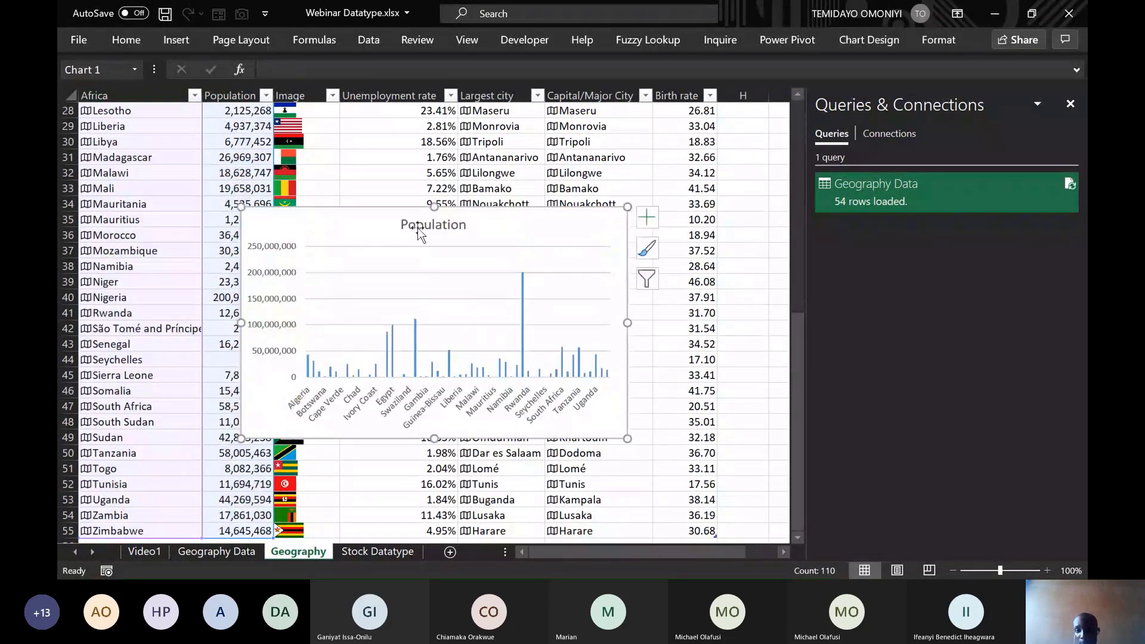
Change the Population chart's type to Filled Map.
left_click(873, 41)
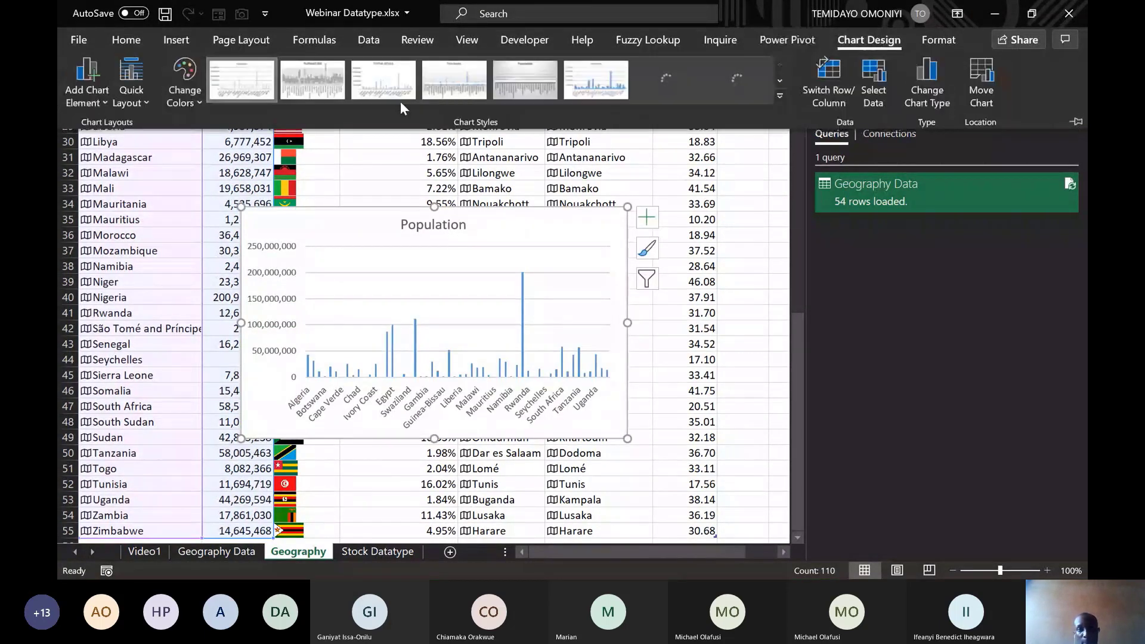
left_click(916, 75)
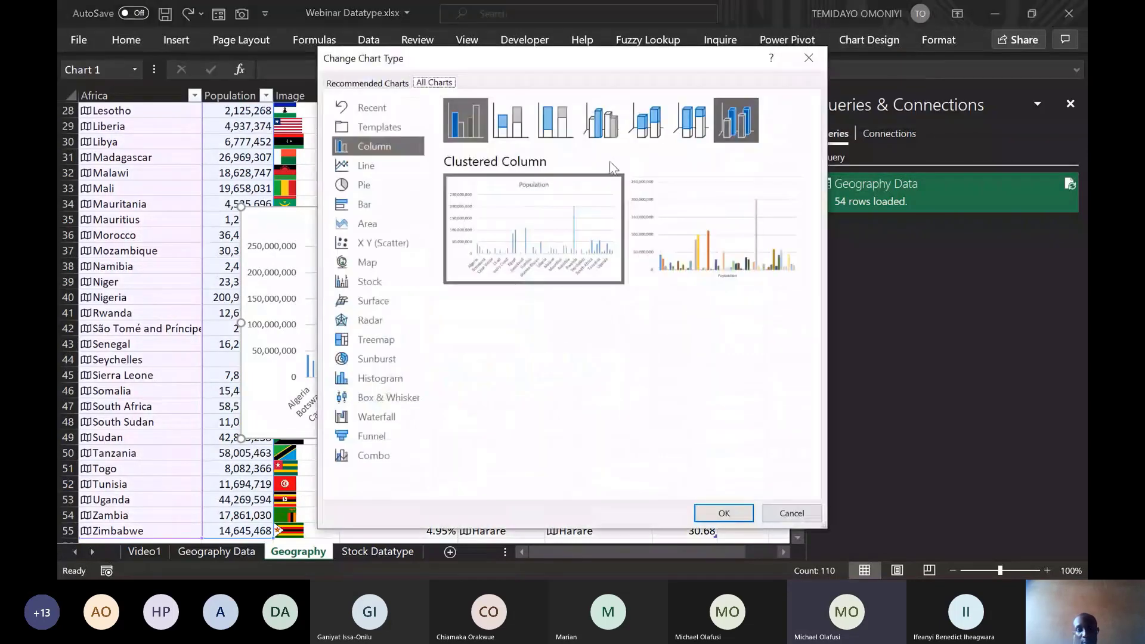
left_click(369, 263)
mouse_move(491, 258)
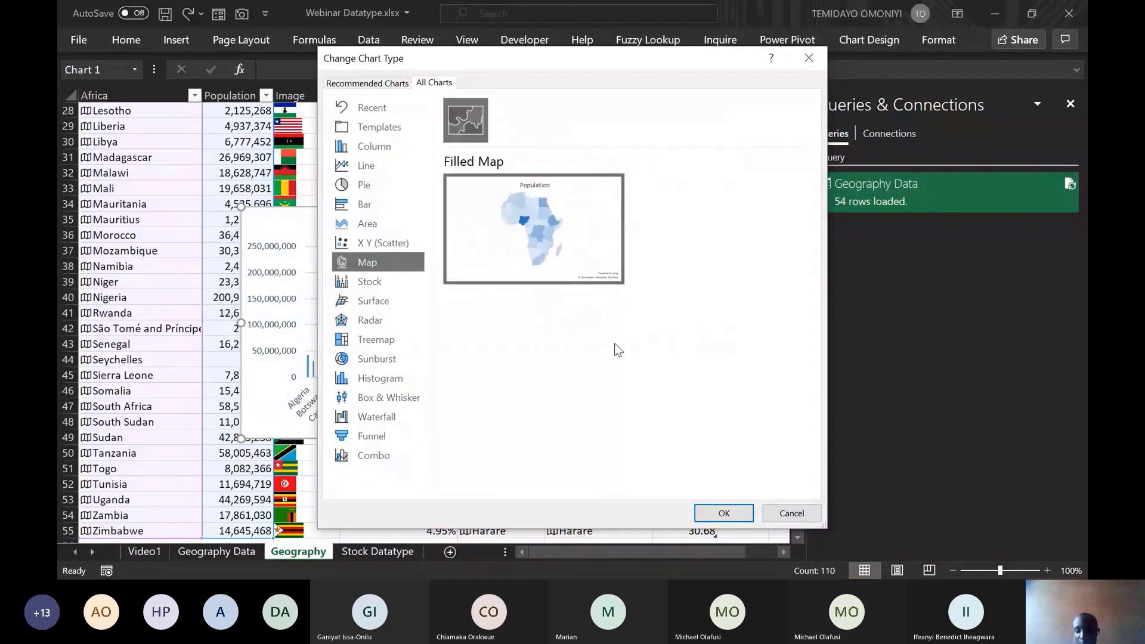
left_click(739, 515)
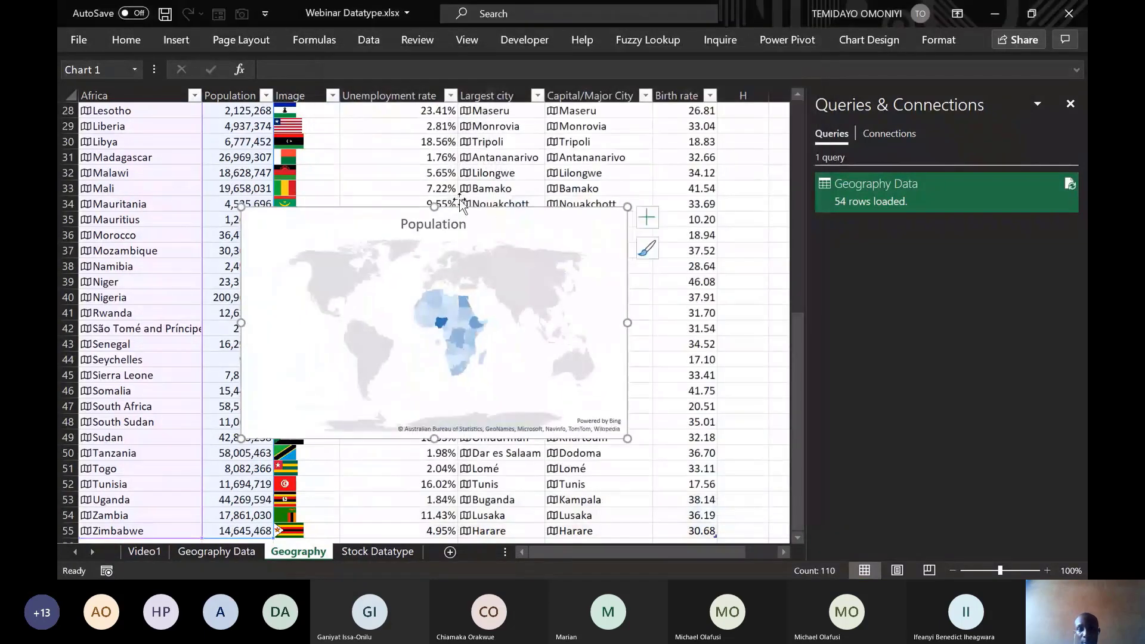
Apply the black chart style to the Population map and enlarge the chart outward and upward.
left_click(859, 42)
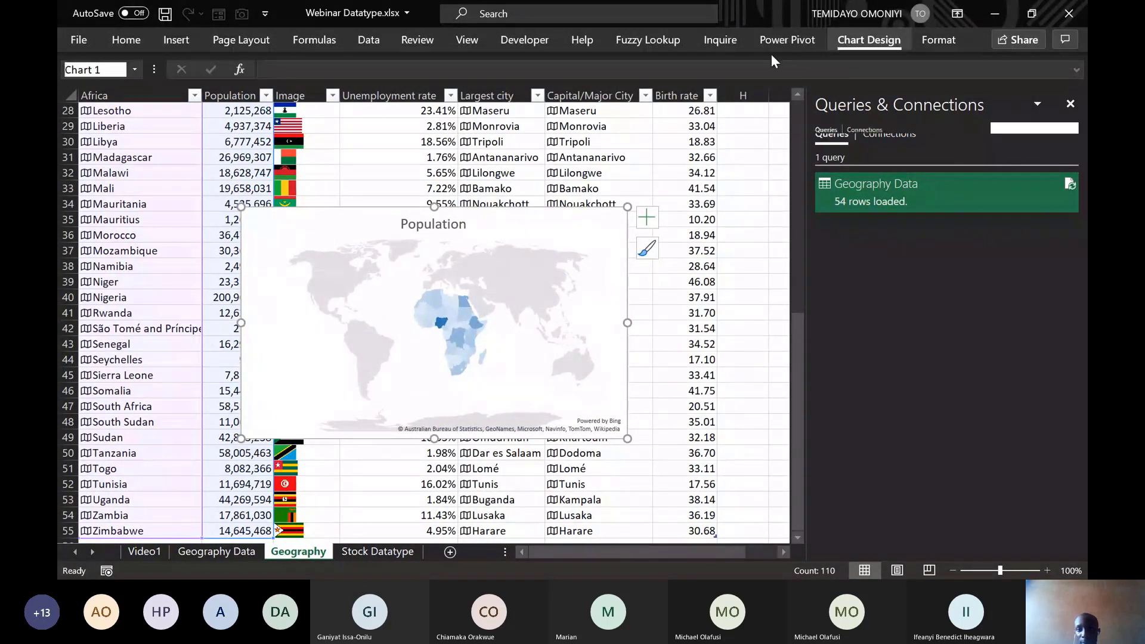
left_click(459, 72)
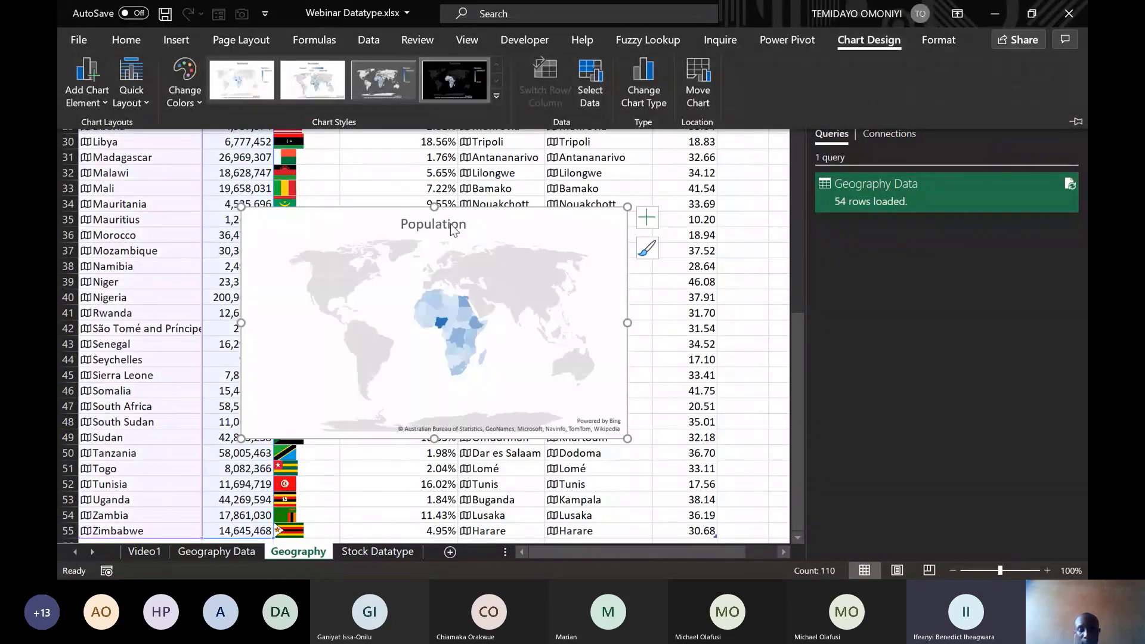
left_click(627, 438)
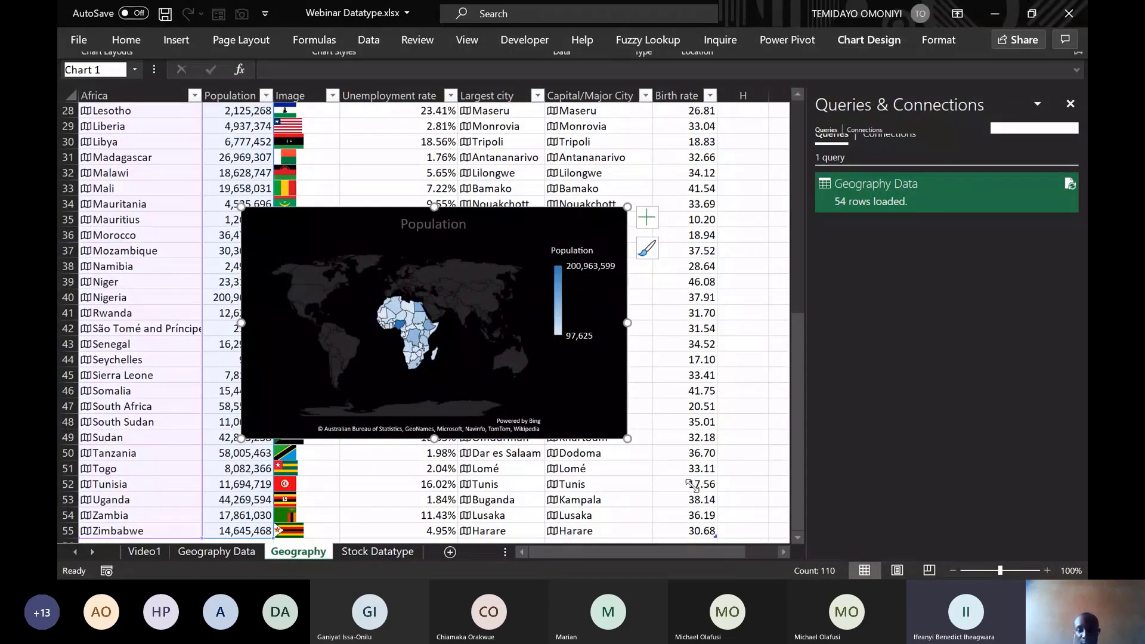
left_click_drag(627, 438, 724, 499)
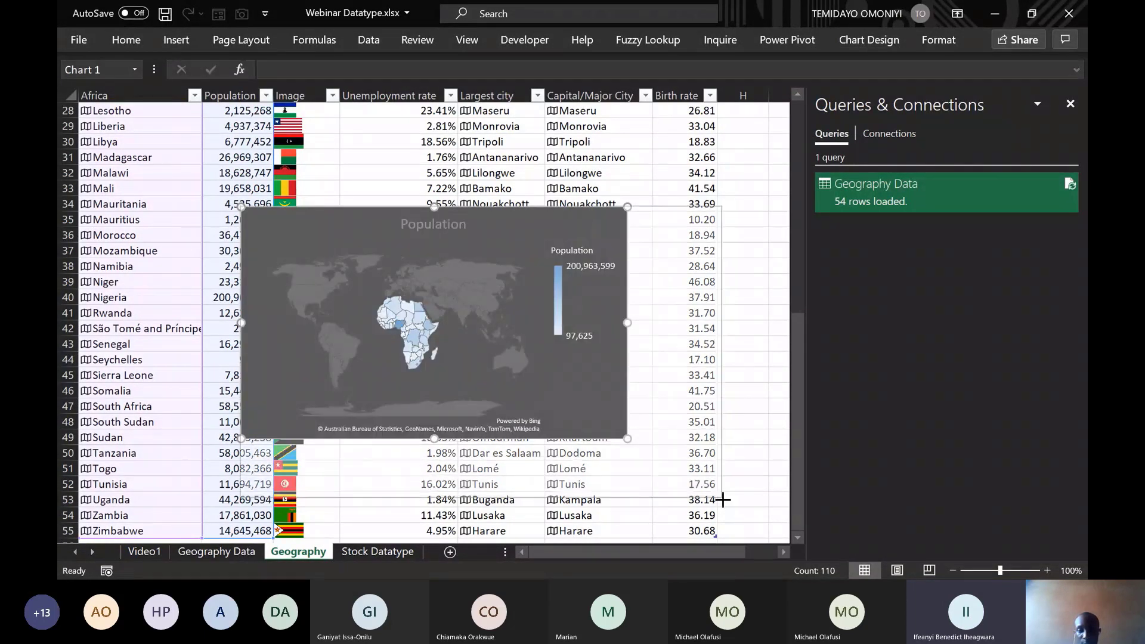
left_click_drag(482, 207, 475, 174)
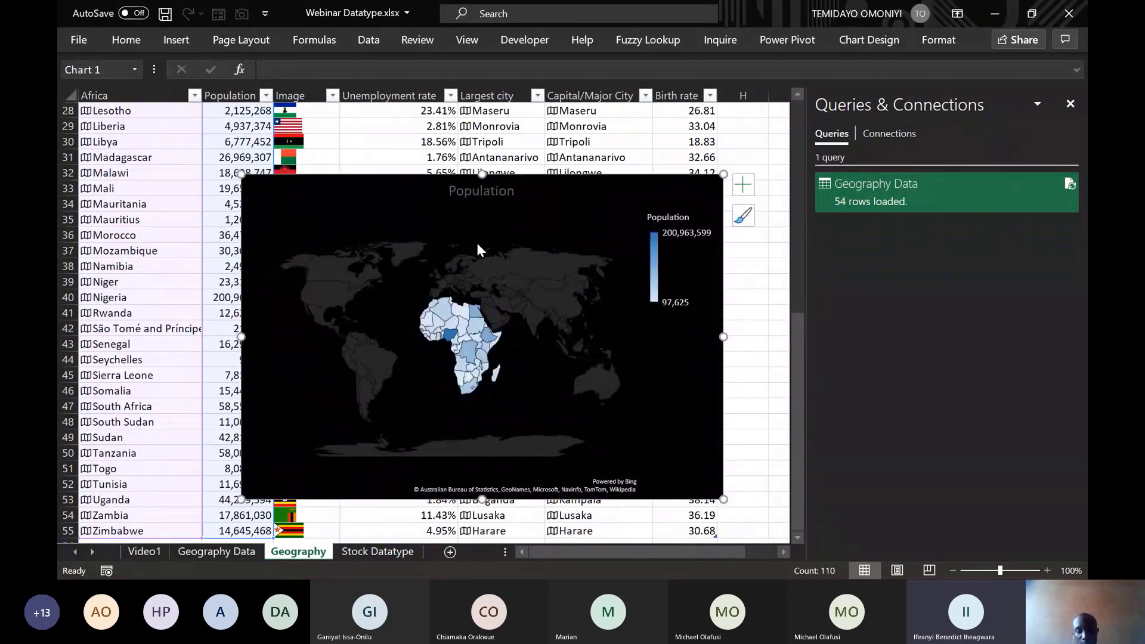
mouse_move(455, 284)
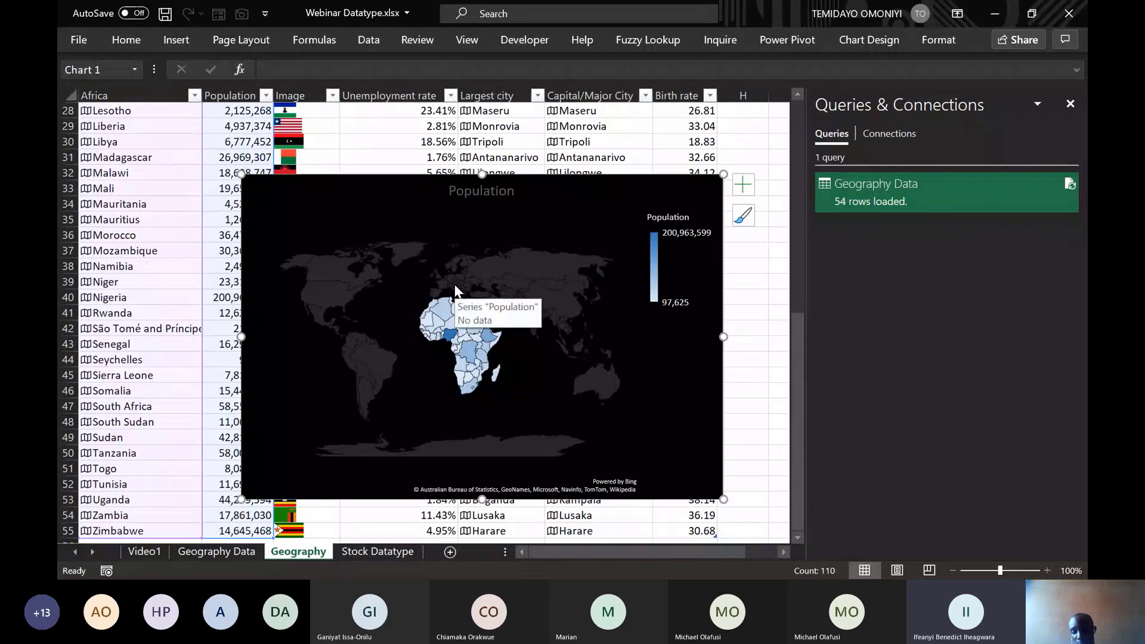
Switch to Microsoft Teams, read the new message in the meeting chat, and return to the Excel workbook.
key("alt+Tab")
key("alt+Tab")
key("alt+Tab")
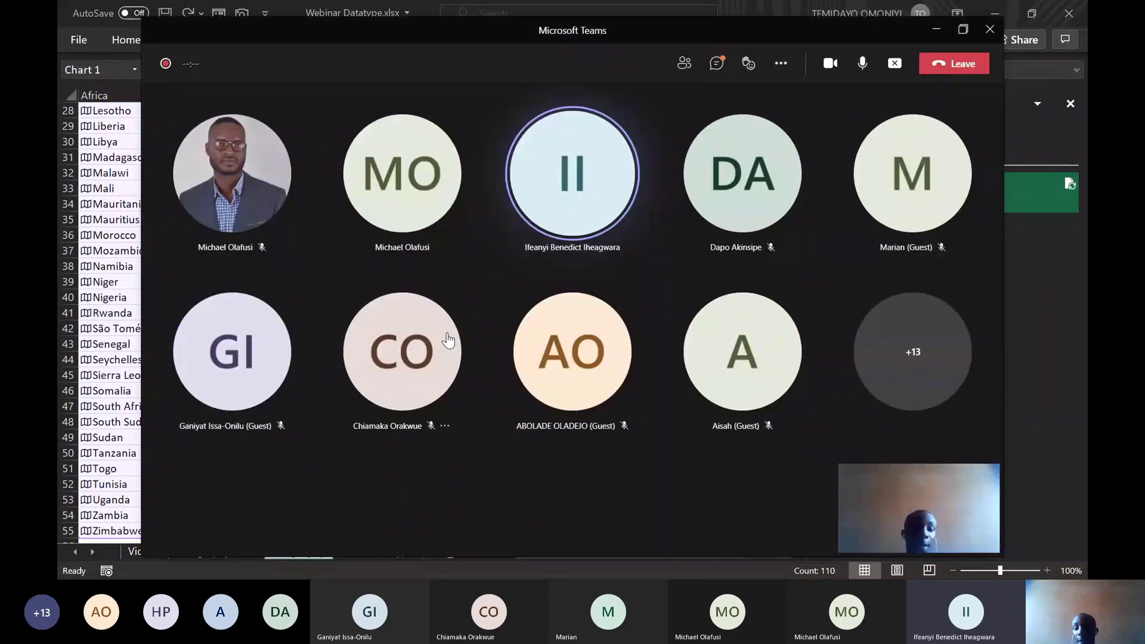
mouse_move(447, 337)
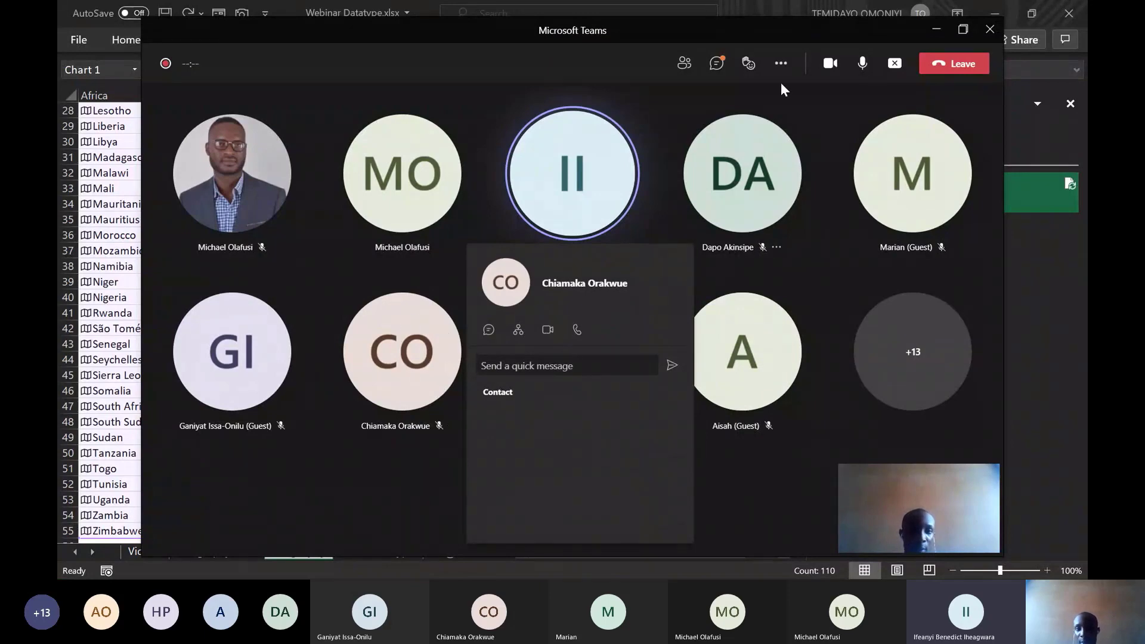
left_click(716, 64)
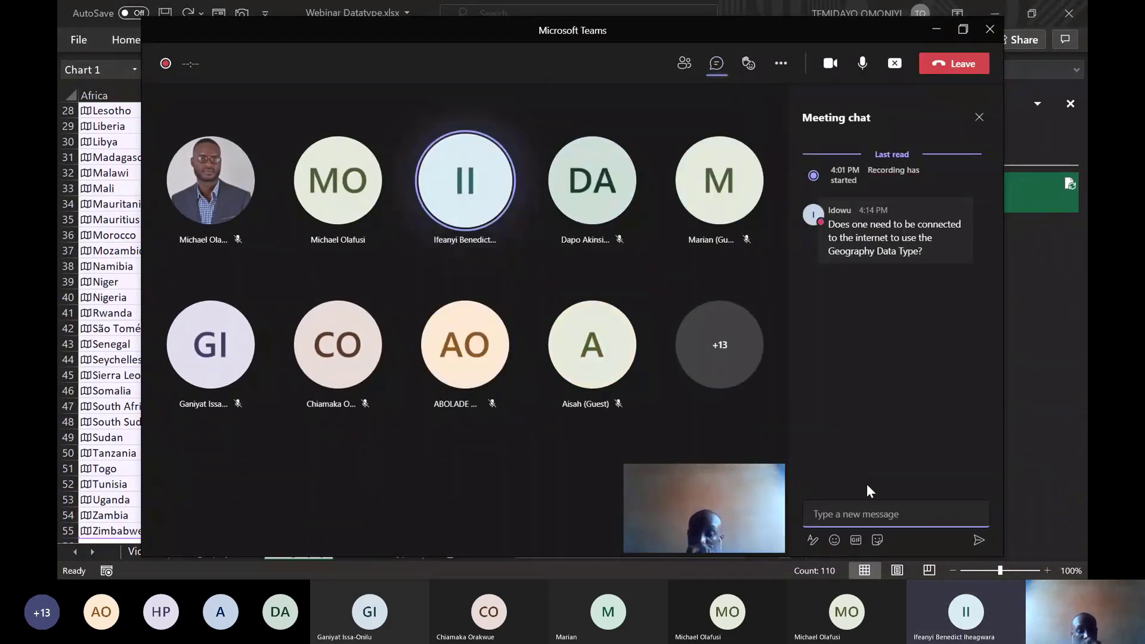
key("alt+Tab")
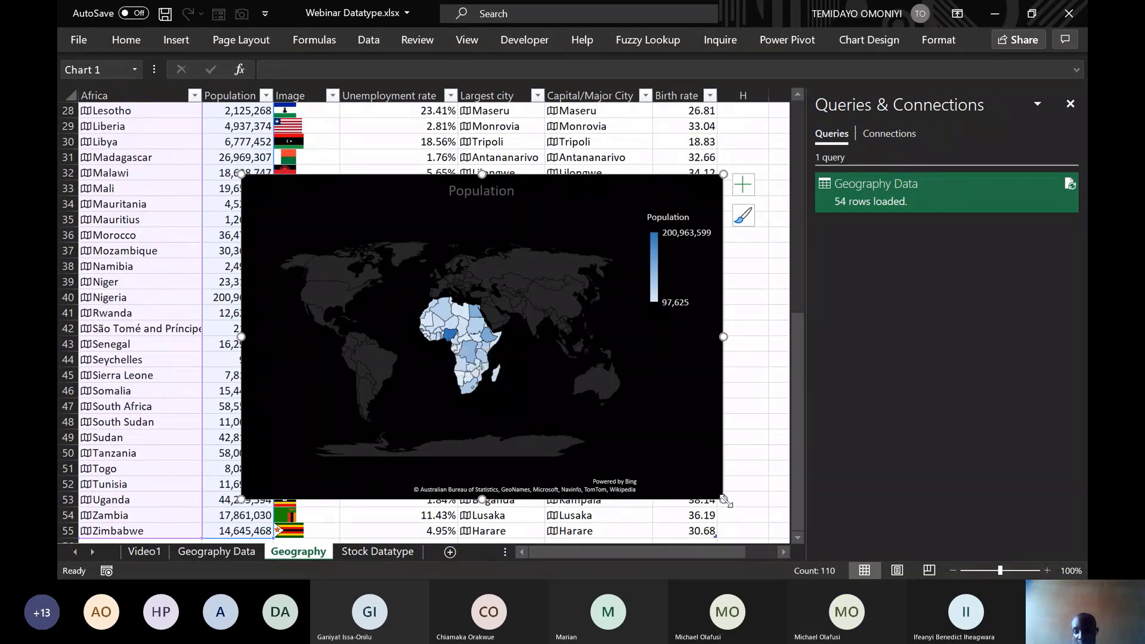
Enlarge the Population map chart further until it covers most of the visible table rows.
left_click_drag(725, 501, 772, 535)
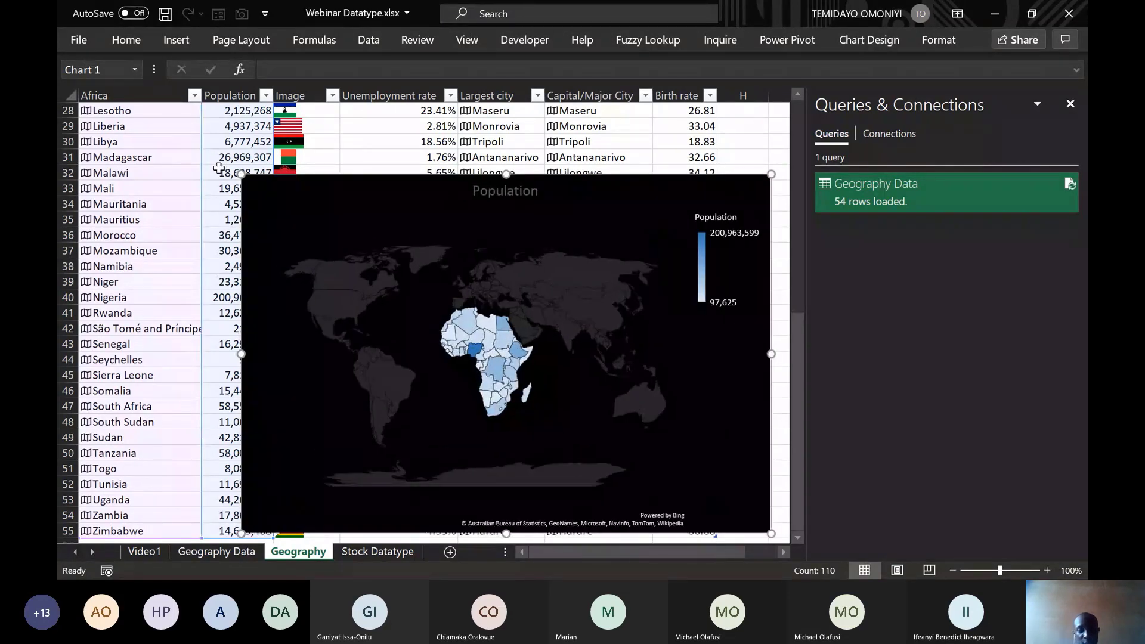
left_click_drag(240, 175, 174, 139)
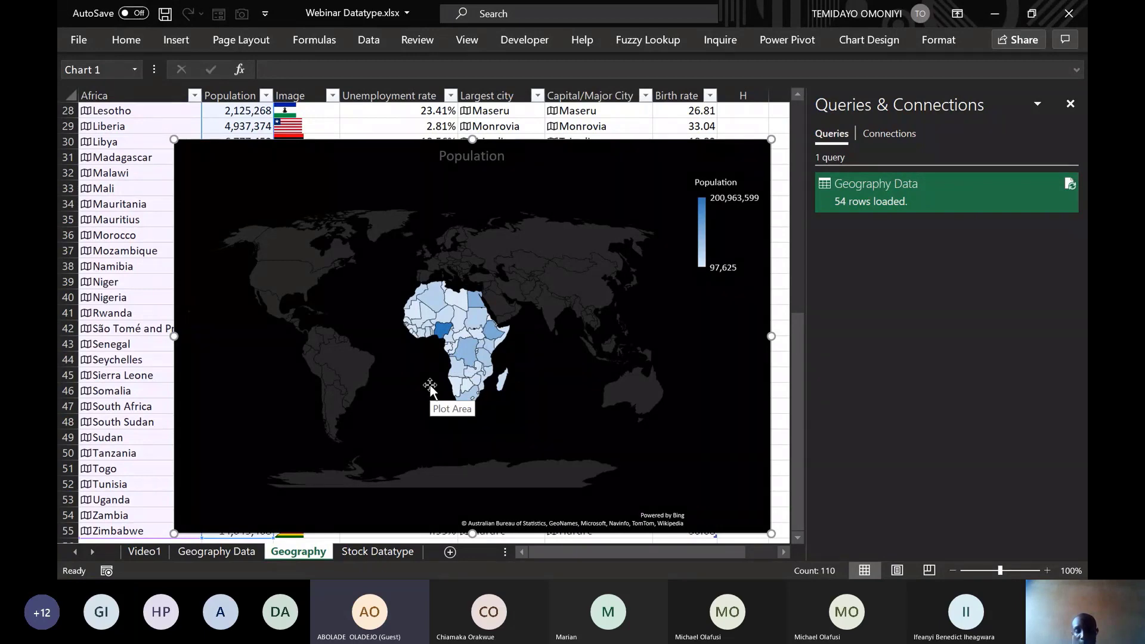
left_click(361, 40)
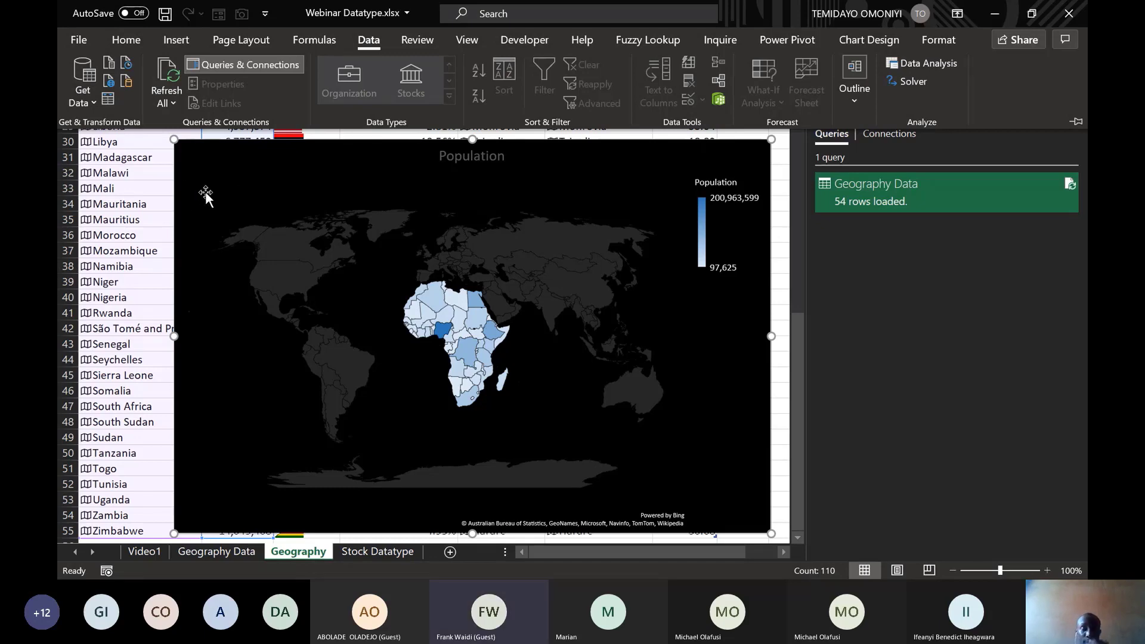
key("ctrl+F1")
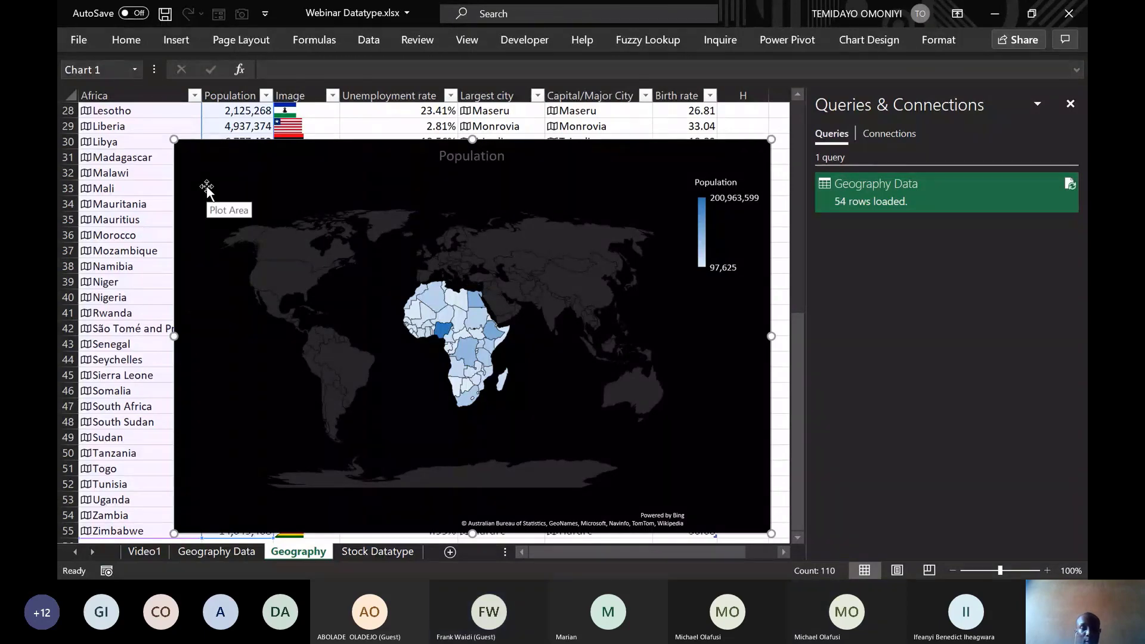
Delete the Population map chart from the Geography sheet.
left_click(207, 189)
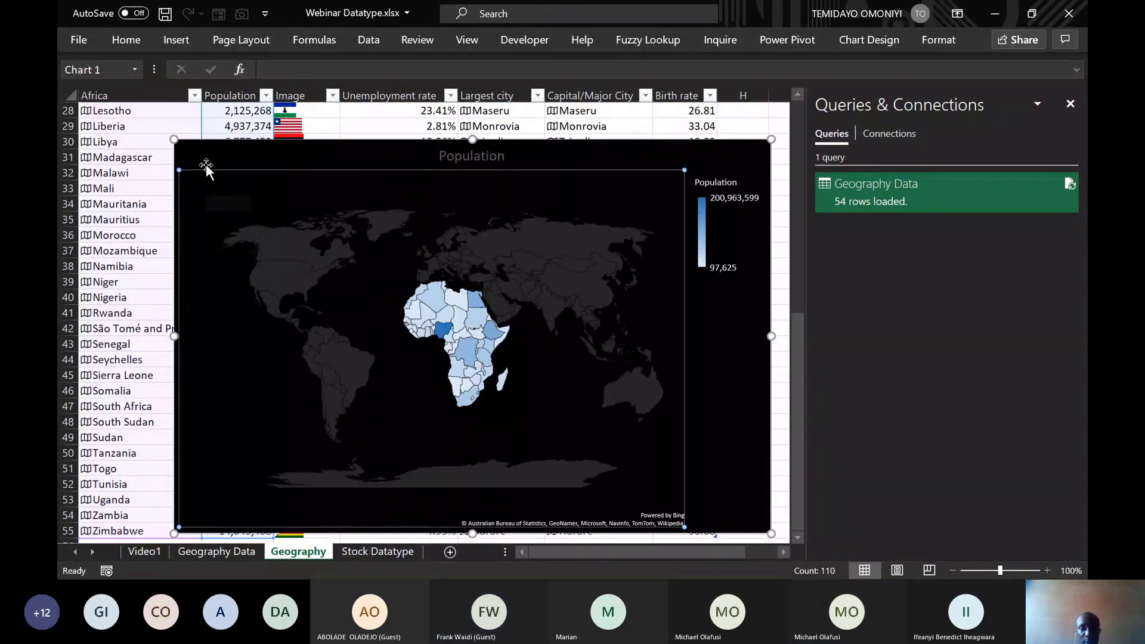
key("Delete")
Enter "Califonia" in cell J2, in the empty area beside the Africa table.
left_click_drag(555, 551, 680, 551)
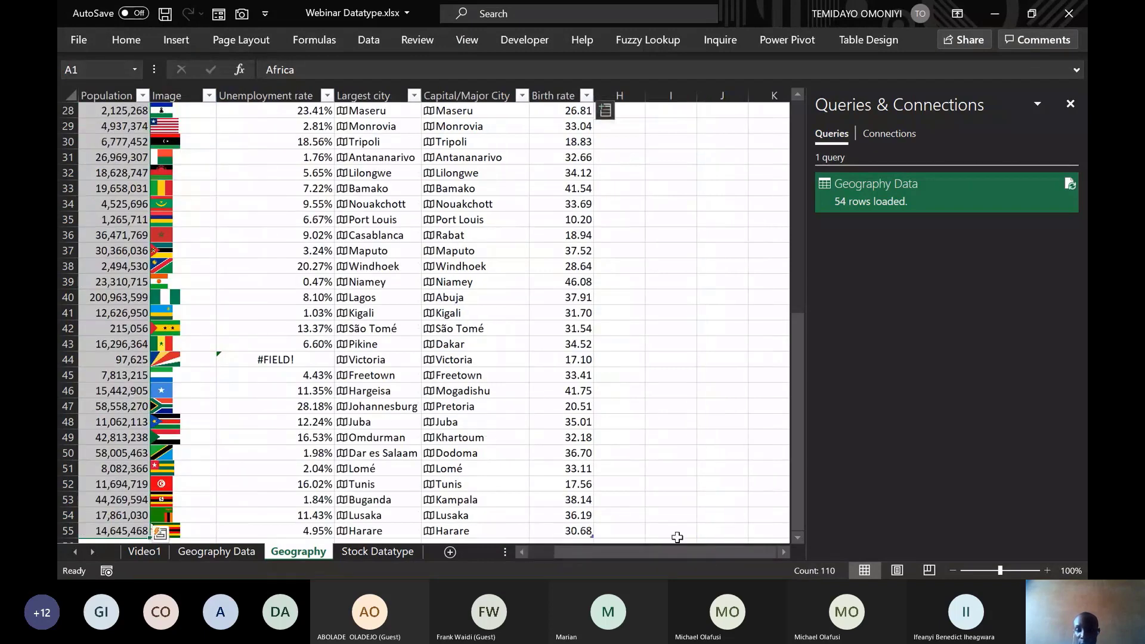
left_click(783, 552)
left_click(783, 552)
left_click(783, 552)
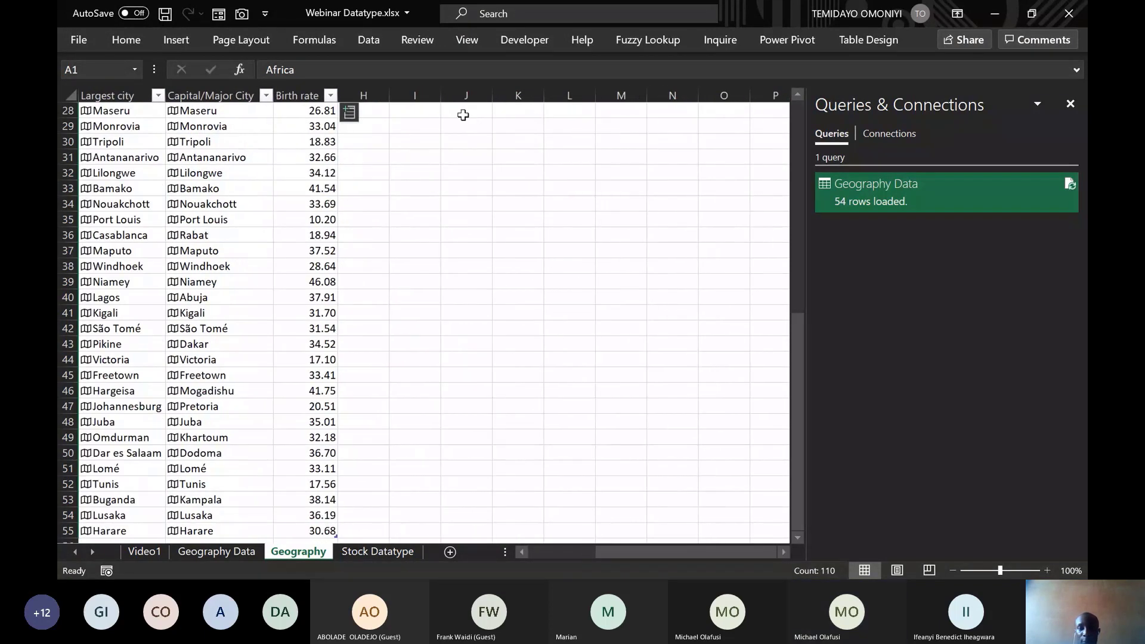
left_click(461, 145)
scroll(461, 145, "up", 9)
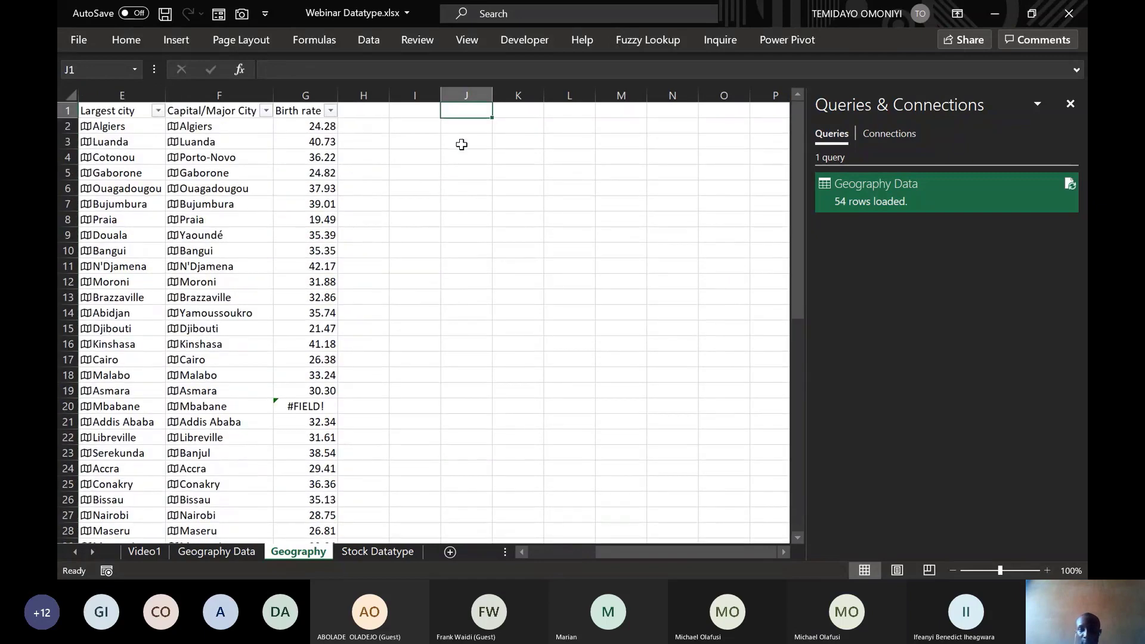
left_click(462, 128)
type("Califonia")
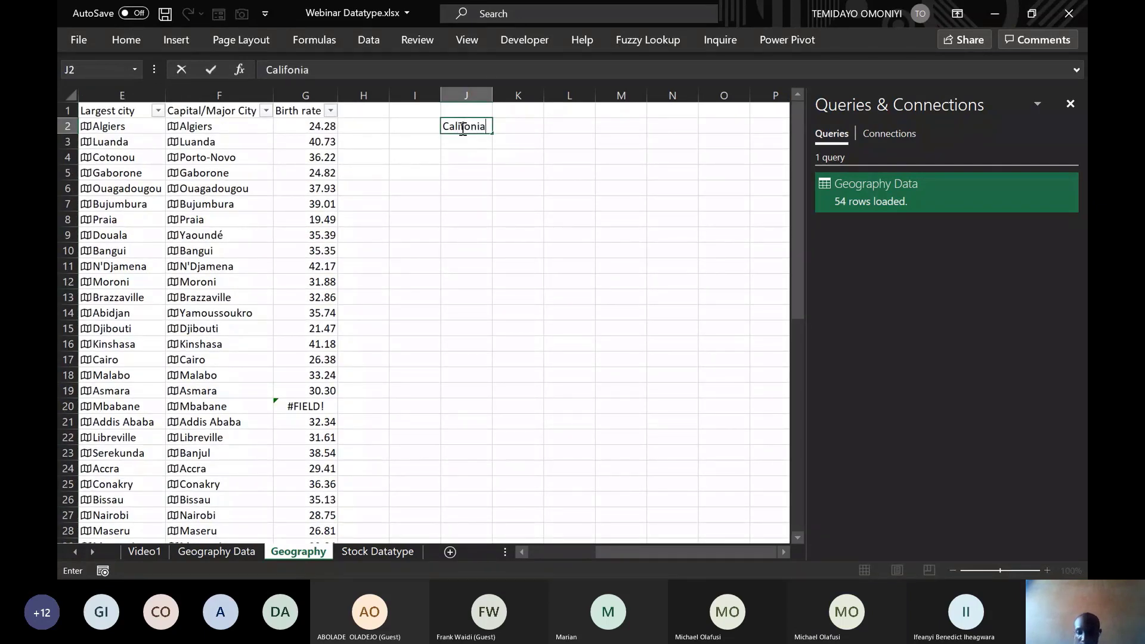
key("Return")
Fill the state name from J2 down to J3 and correct the entry in J2 to "California".
left_click(471, 127)
left_click_drag(492, 132, 490, 146)
left_click(465, 127)
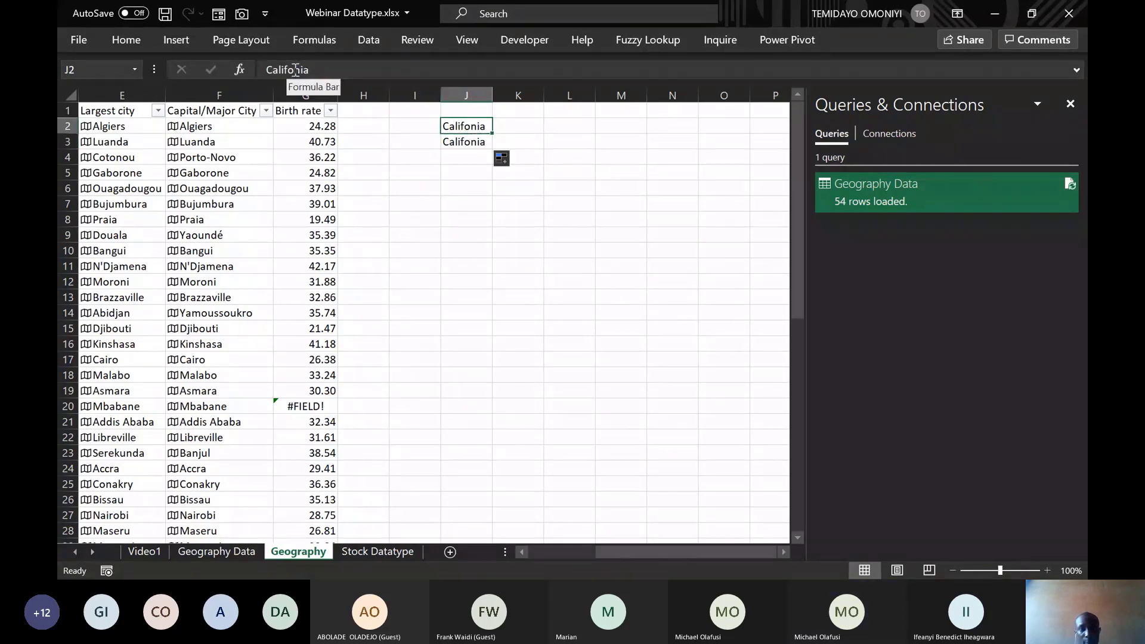
left_click(295, 70)
type("r")
key("Return")
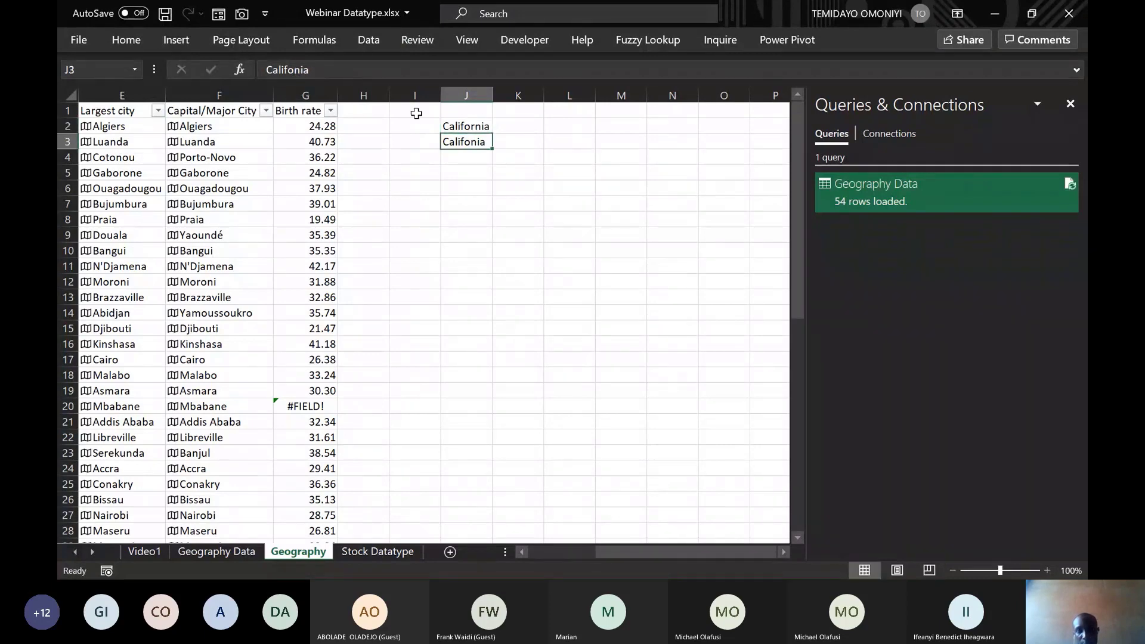
Fill the list of US states down column J from California in J2 to row 51.
left_click(463, 125)
left_click_drag(492, 132, 480, 521)
left_click_drag(478, 530, 476, 477)
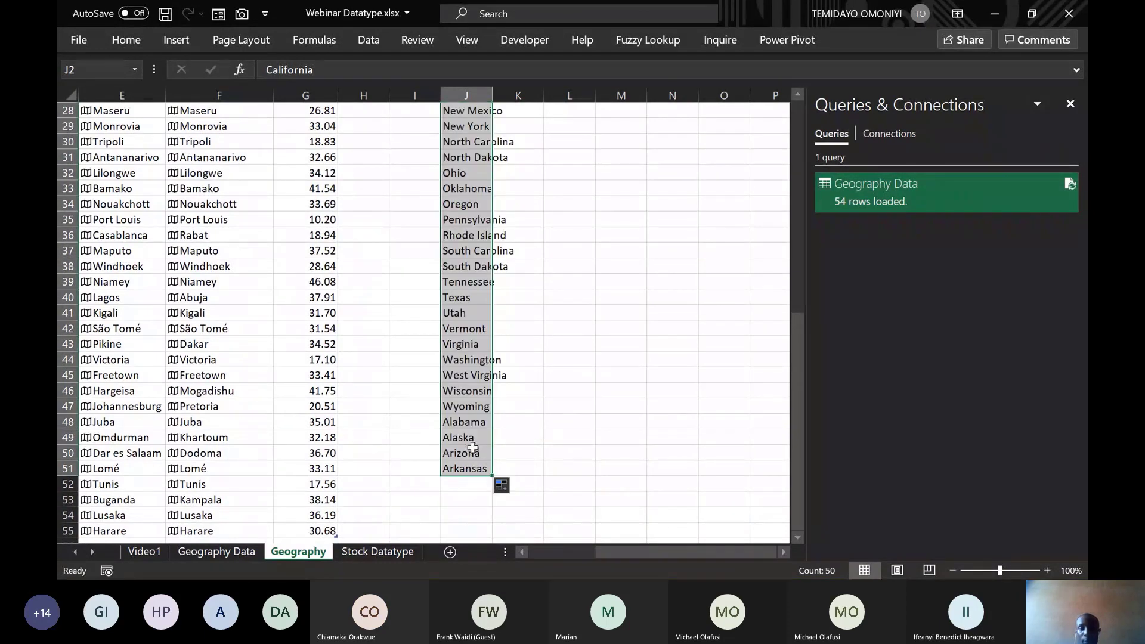
Sort the list of states alphabetically in column K by entering =SORT(J2:J51) in cell K2.
scroll(472, 440, "up", 2)
scroll(472, 439, "up", 7)
left_click(510, 126)
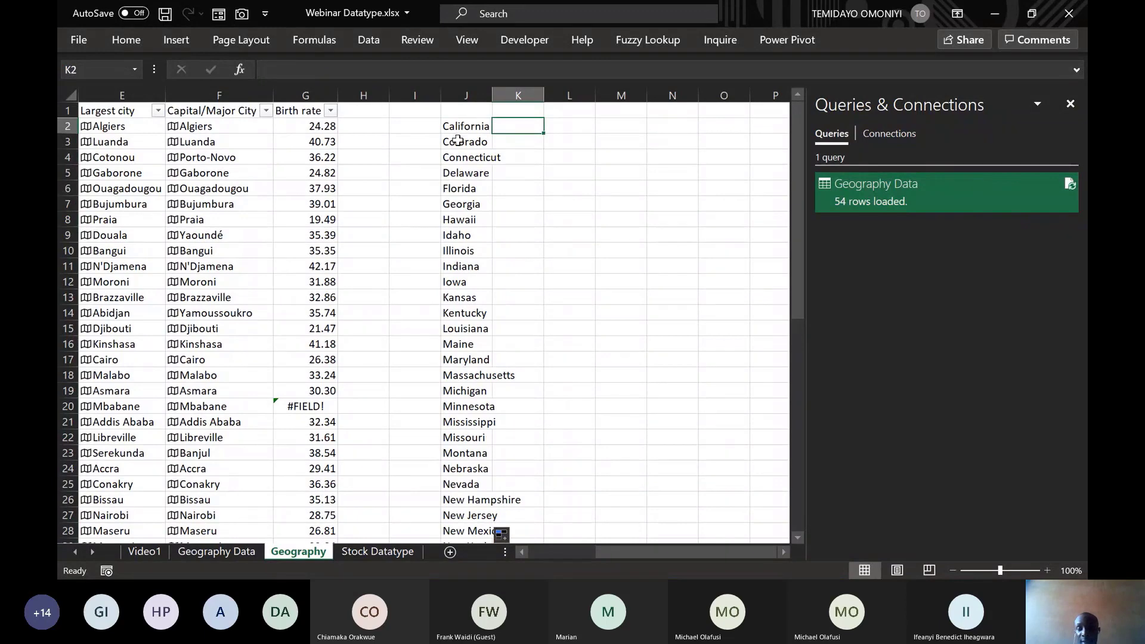
double_click(505, 128)
type("=sor")
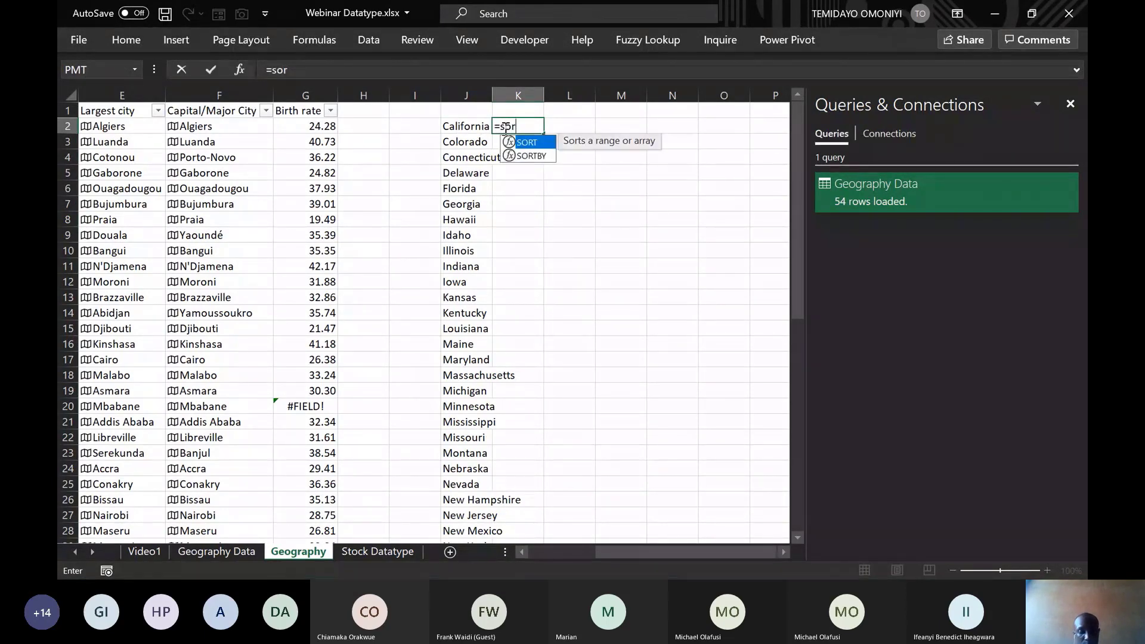
key("Tab")
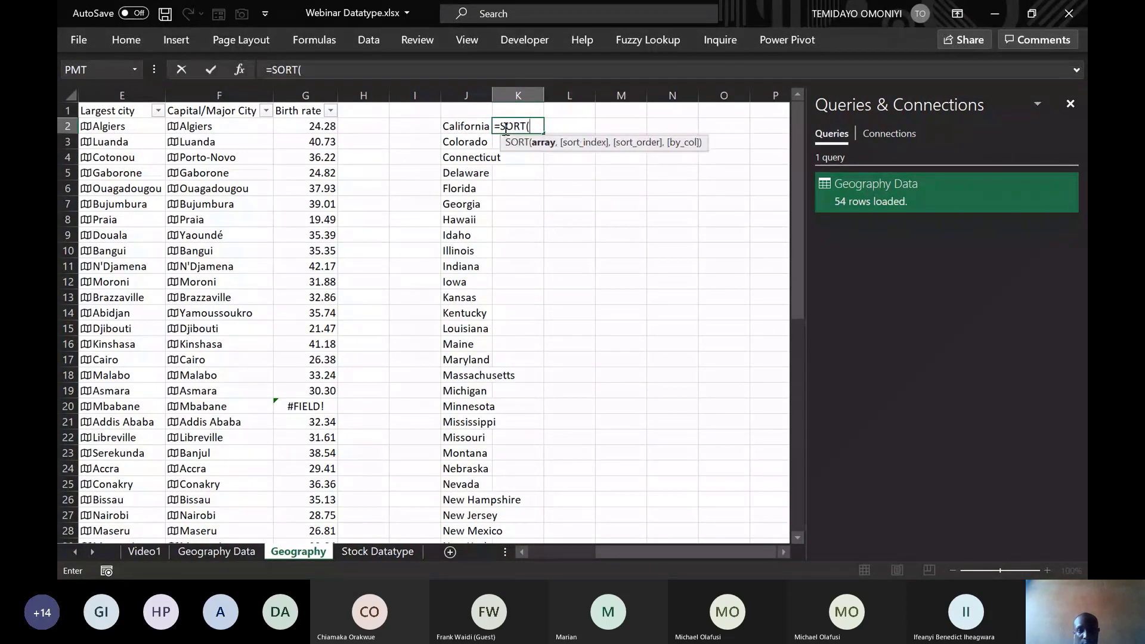
left_click(466, 124)
key("ctrl+shift+Down")
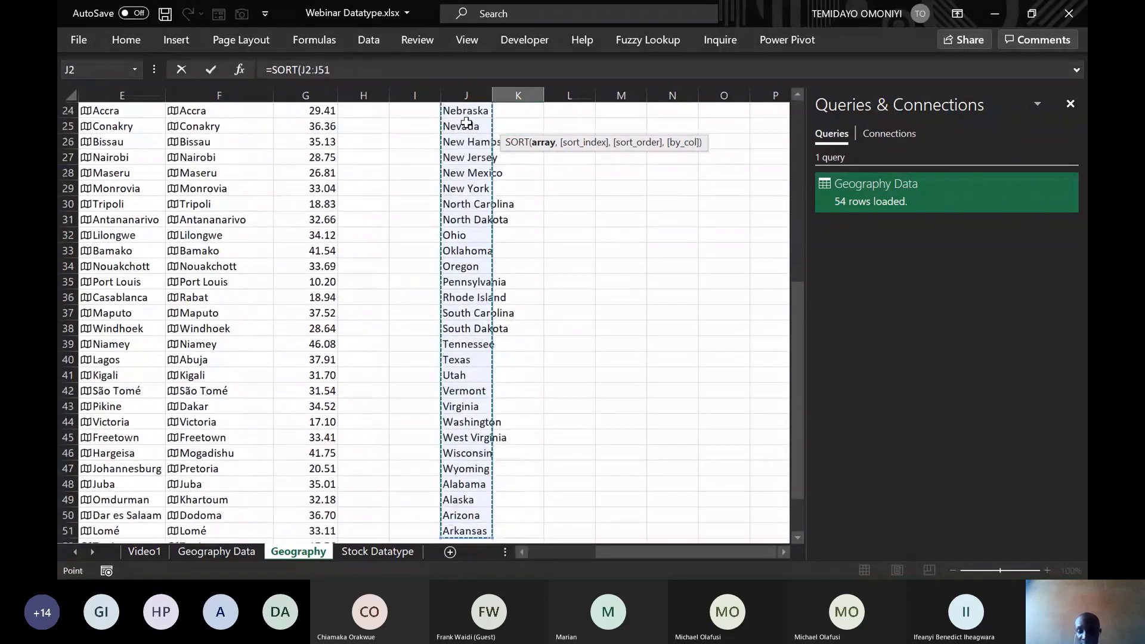
key("Return")
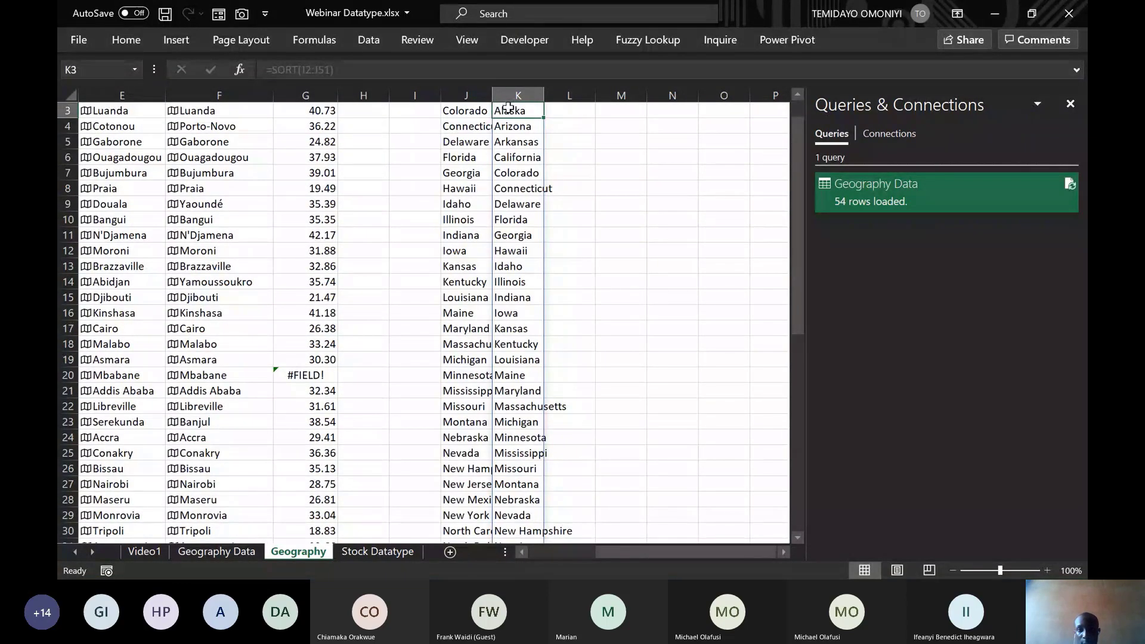
Copy the sorted states in K3:K51 and paste them as values starting at cell L2.
key("ctrl+shift+Down")
key("ctrl+c")
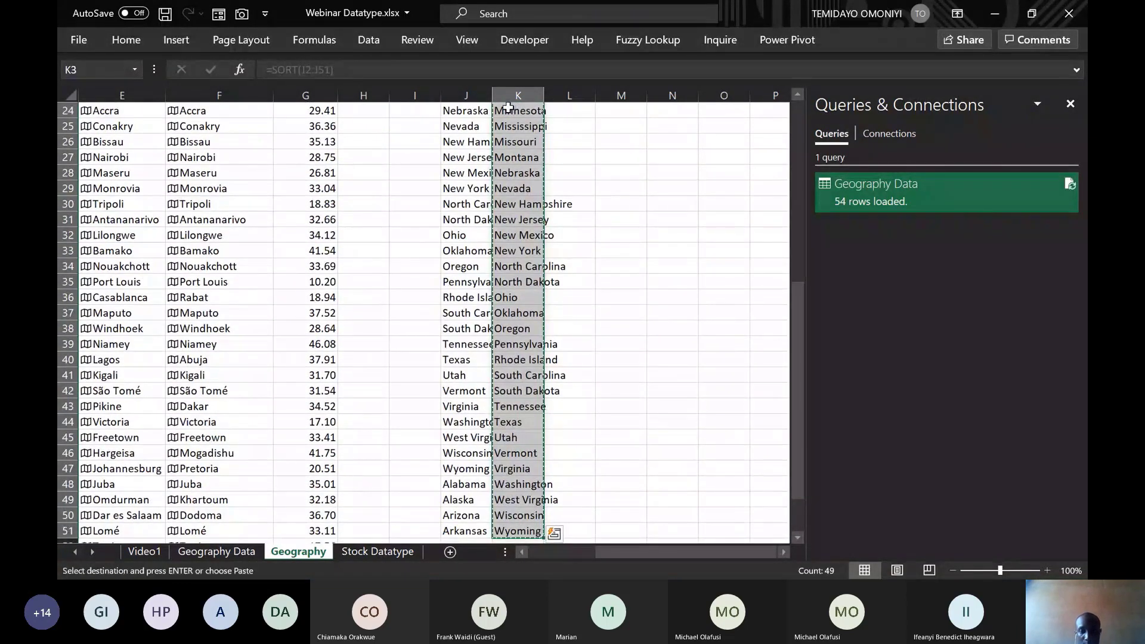
left_click(566, 234)
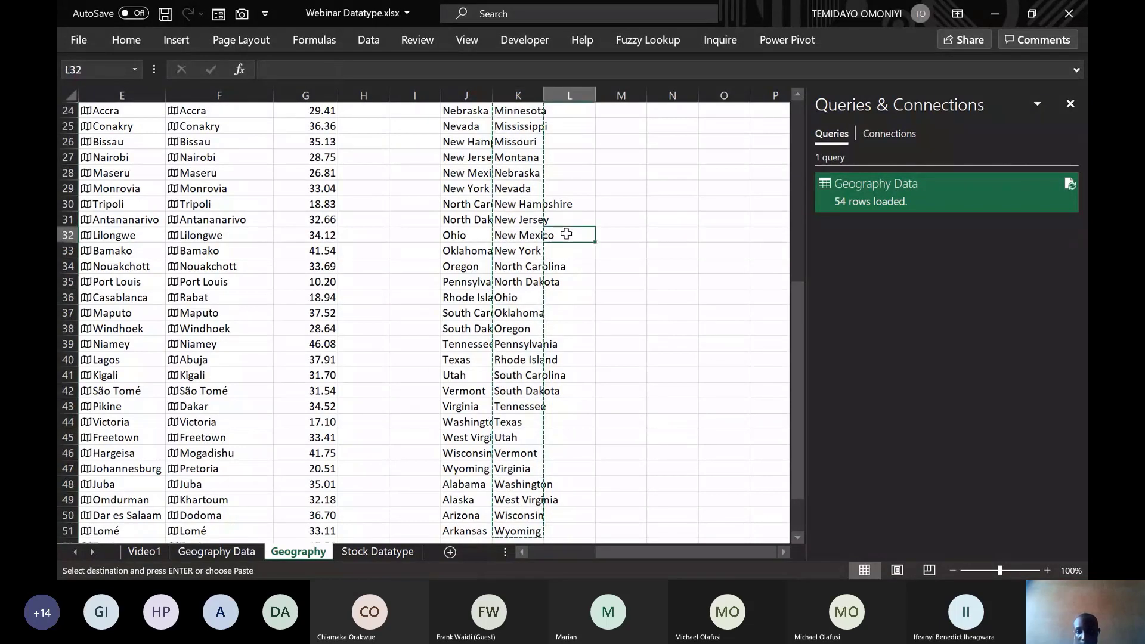
key("ctrl+Up")
left_click(557, 125)
right_click(558, 124)
left_click(617, 201)
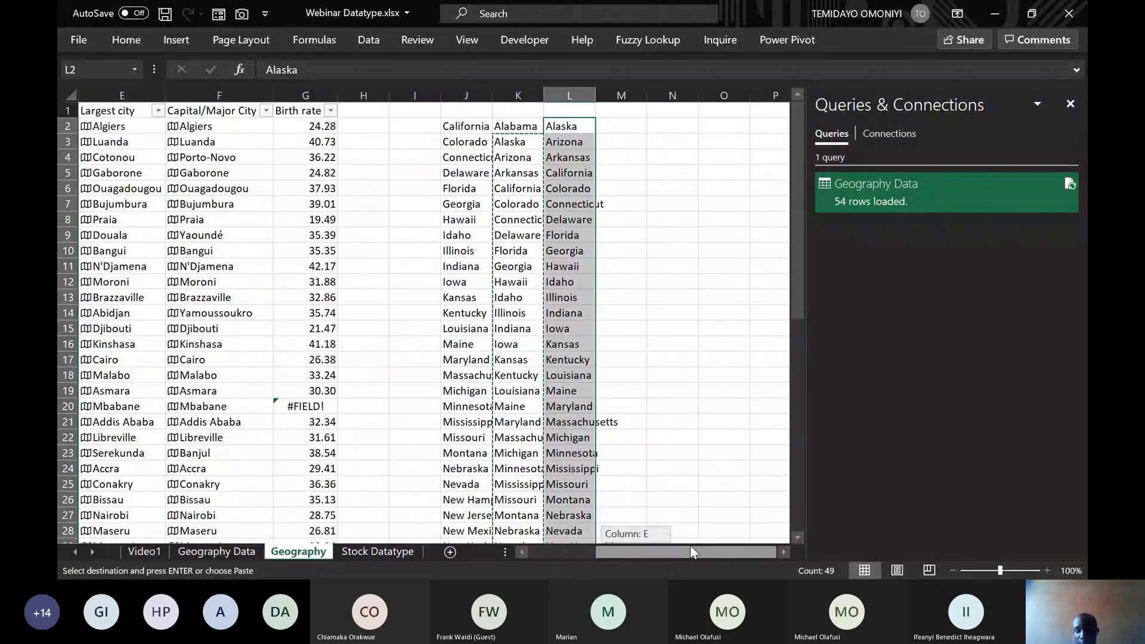
Enter the header "USA" in cell L1 above the pasted list of states.
left_click(785, 557)
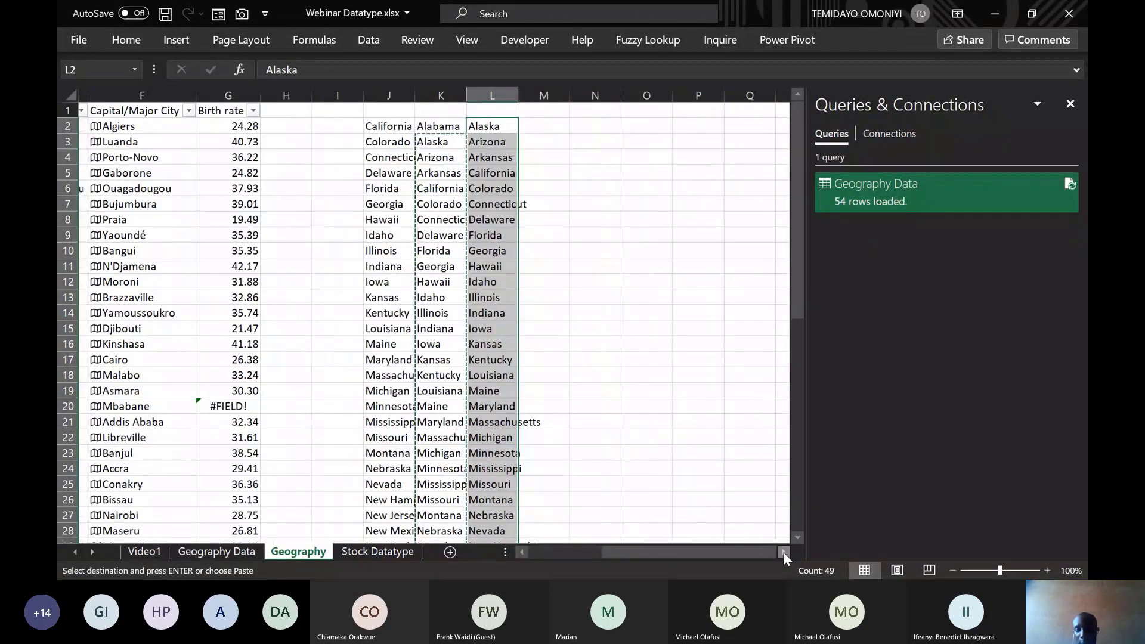
left_click(783, 553)
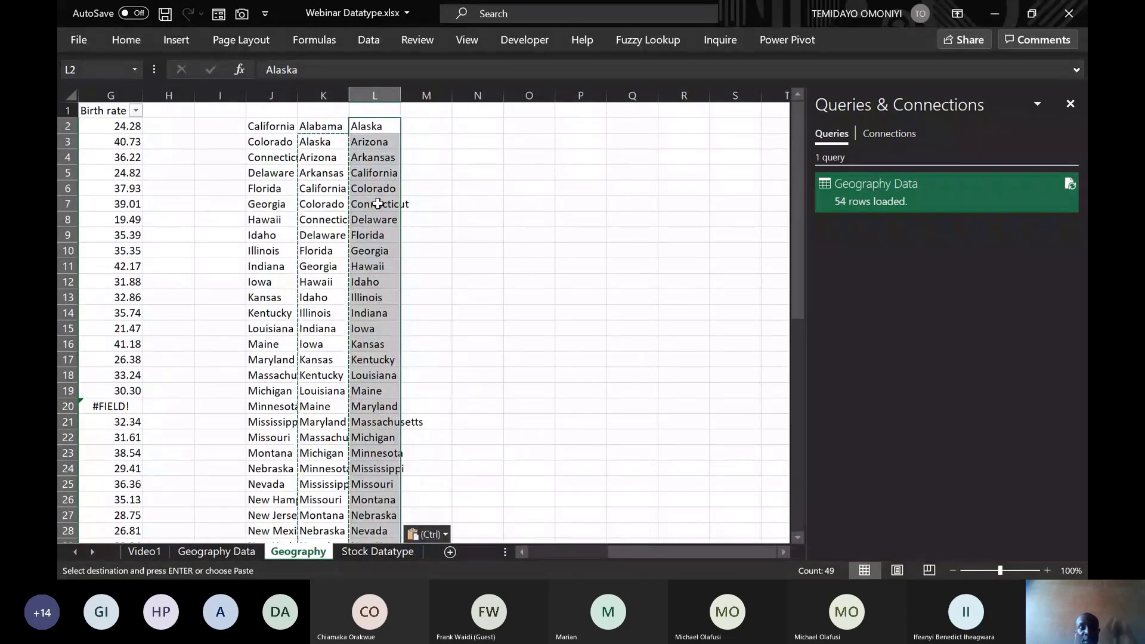
left_click(369, 114)
type("USA")
key("ctrl+Return")
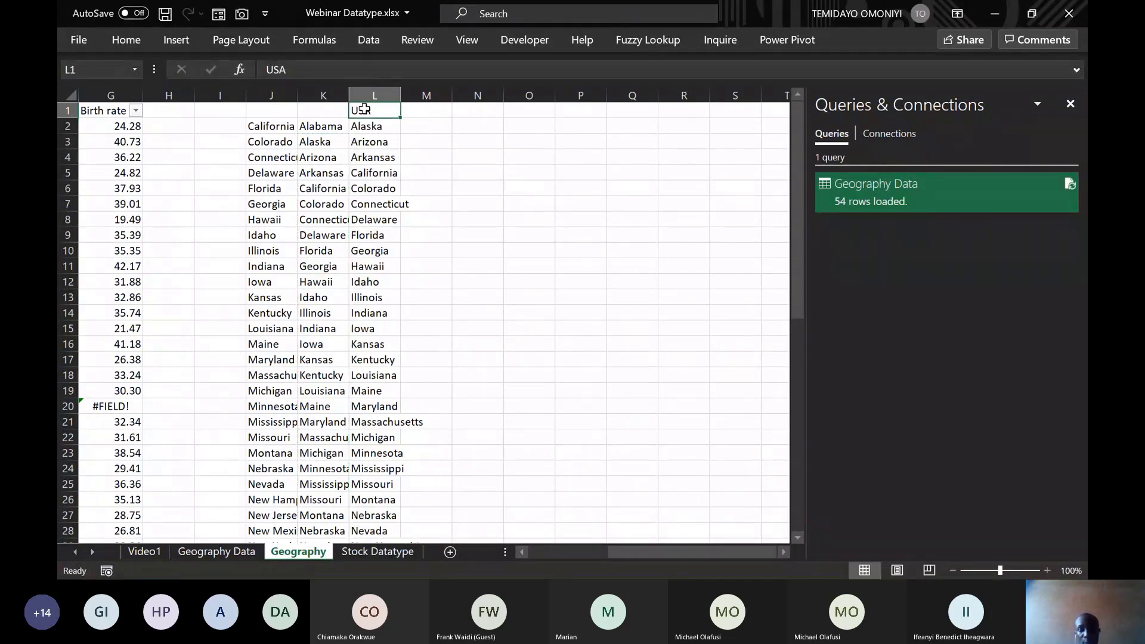
Insert a blank column before the USA column and select the shifted list of states in column M.
right_click(360, 95)
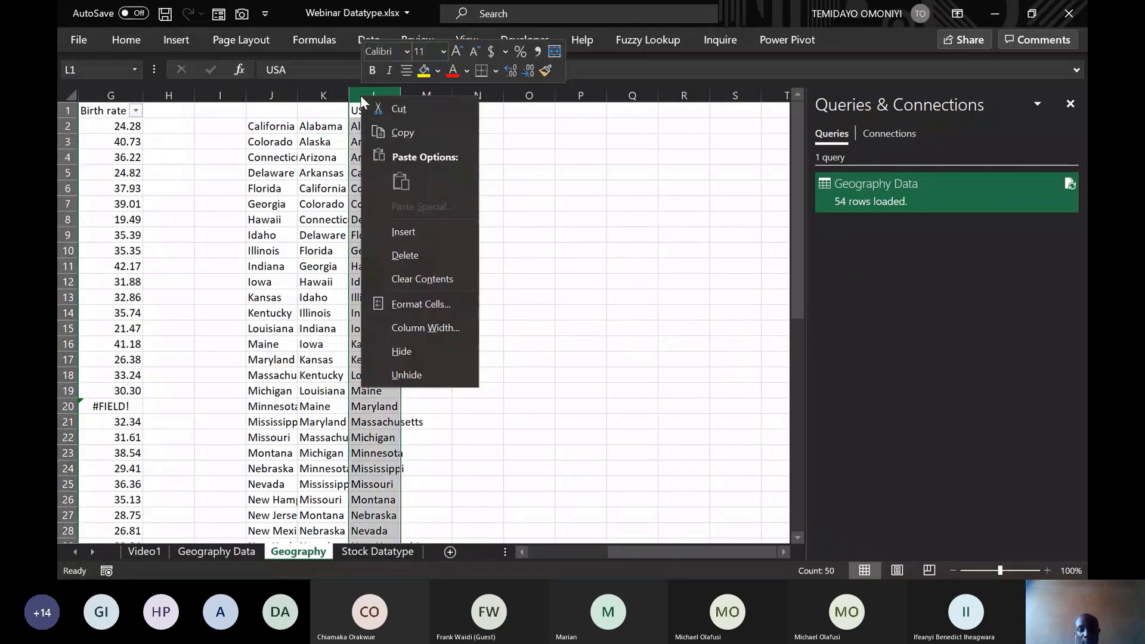
left_click(403, 232)
left_click(421, 95)
scroll(414, 109, "down", 4)
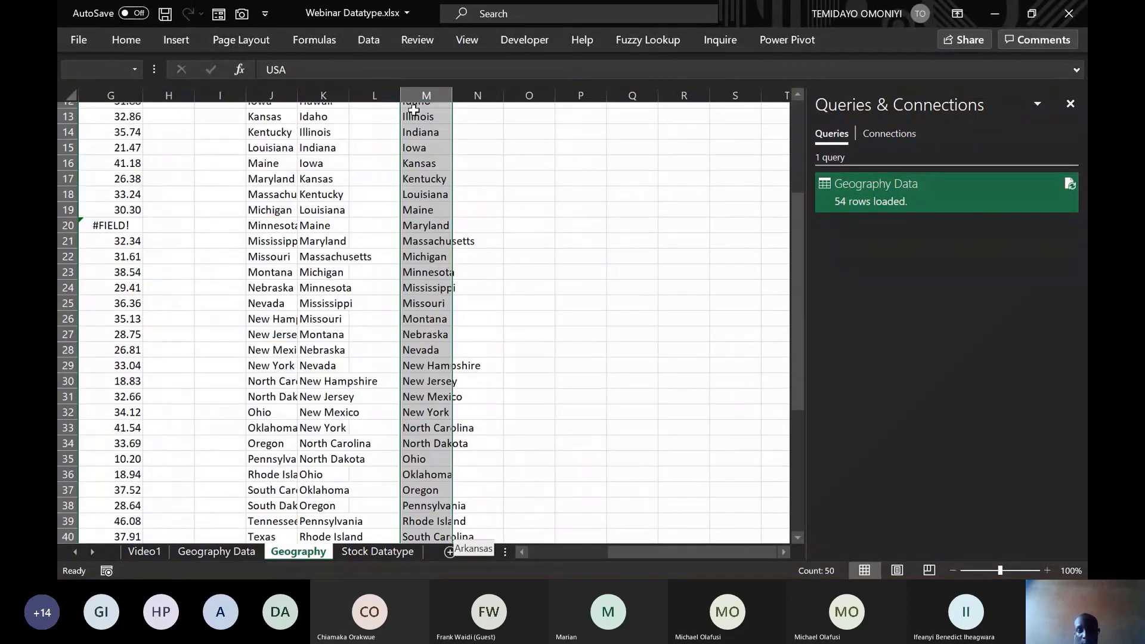
Convert the list of states in M1:M50 into a table, using USA as its header.
scroll(435, 166, "down", 3)
key("ctrl+t")
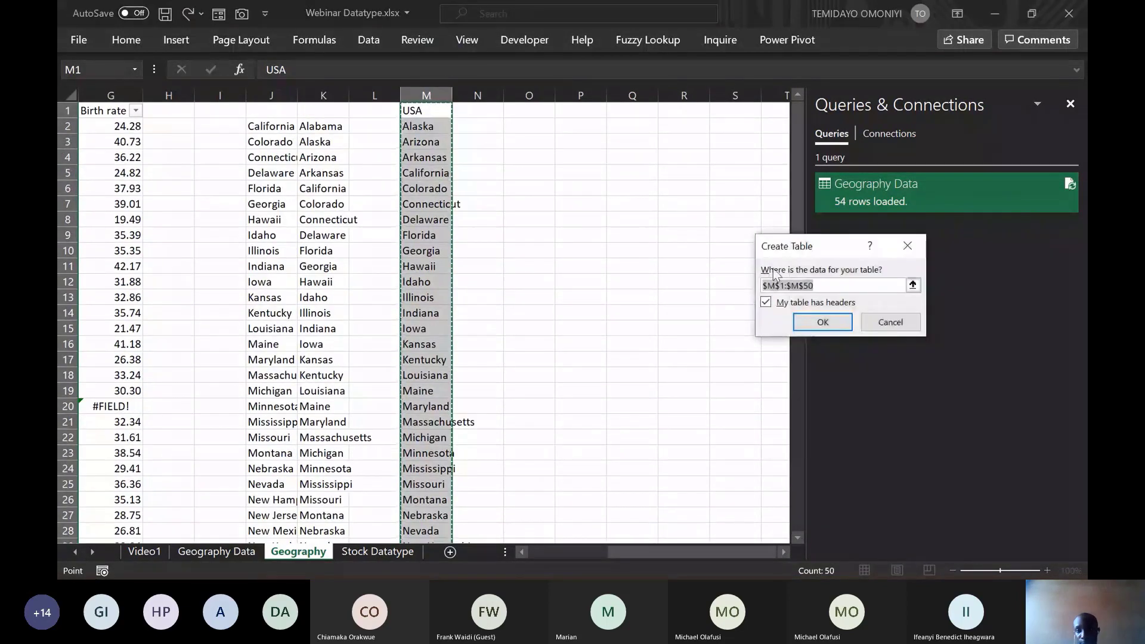
left_click(806, 319)
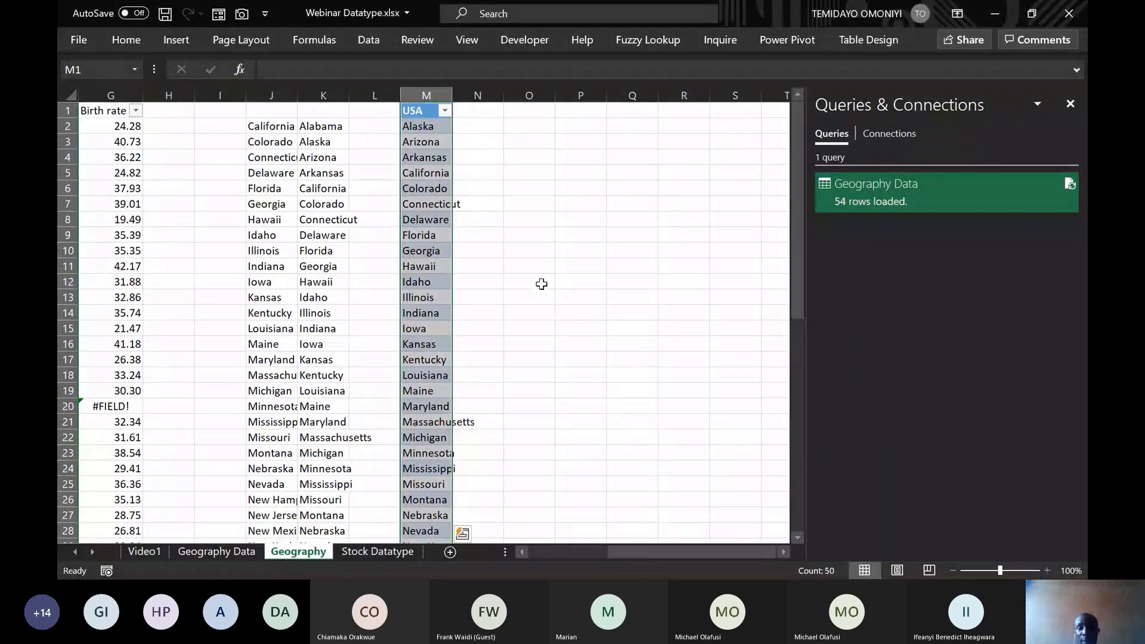
Apply the plain light table style without colour banding to the USA table.
left_click(852, 41)
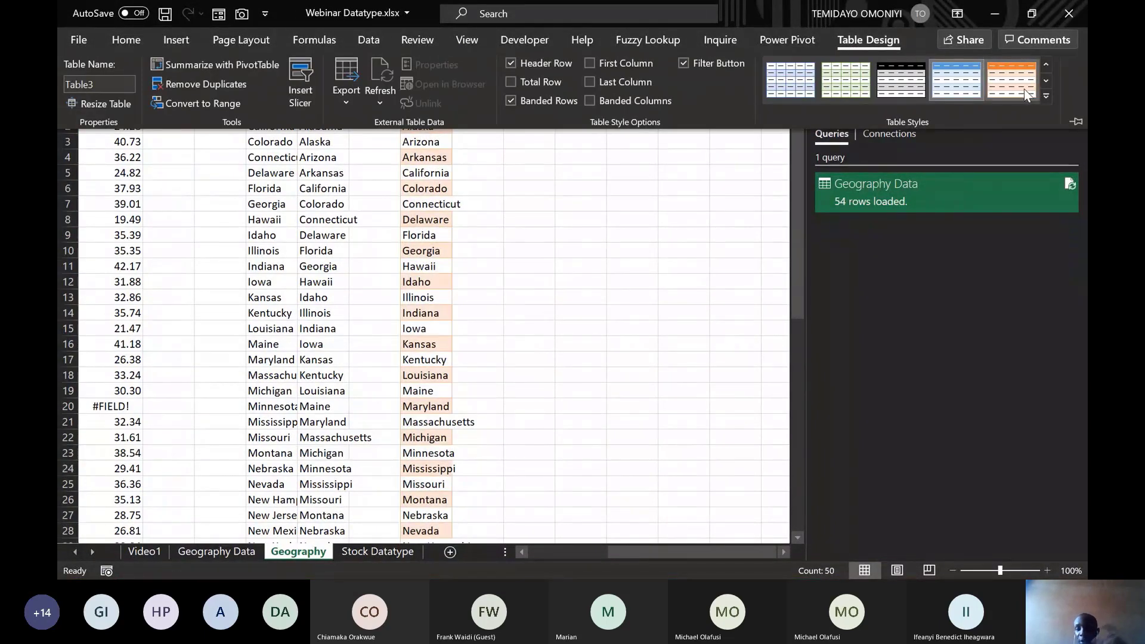
left_click(1045, 97)
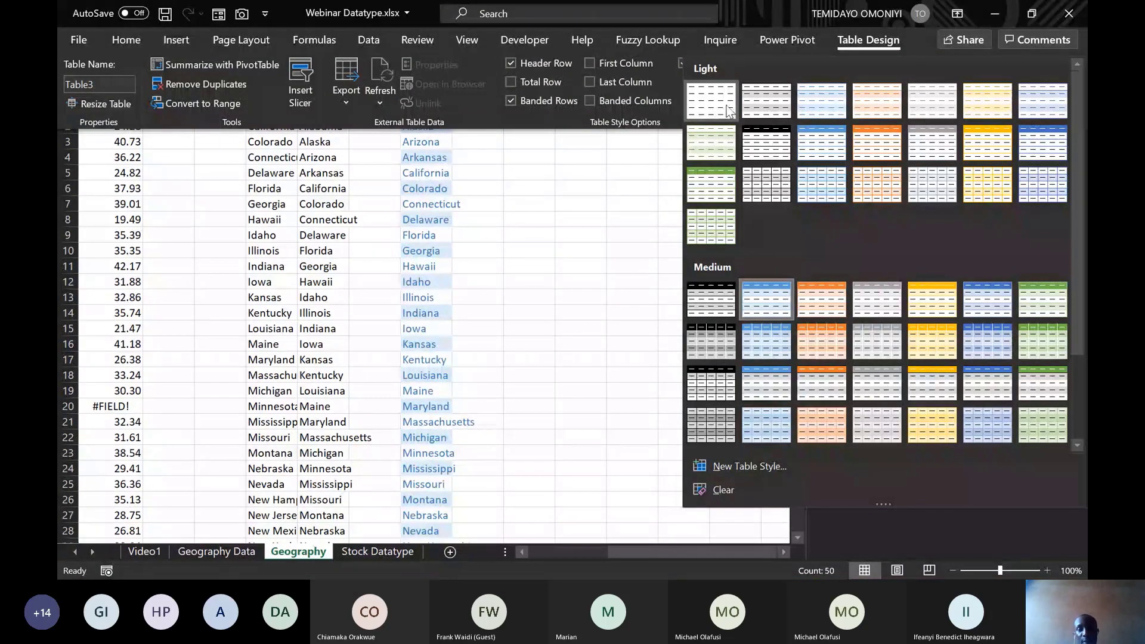
left_click(552, 189)
left_click(552, 188)
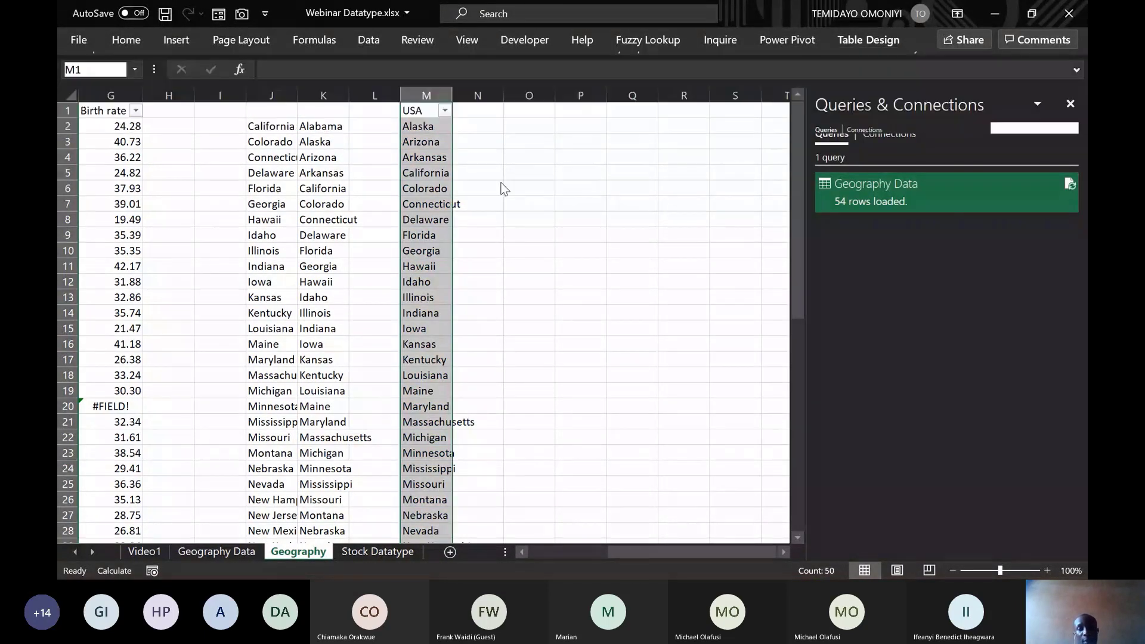
Convert all state names in the USA column, from M2 down to M50, to the Geography data type.
left_click(418, 127)
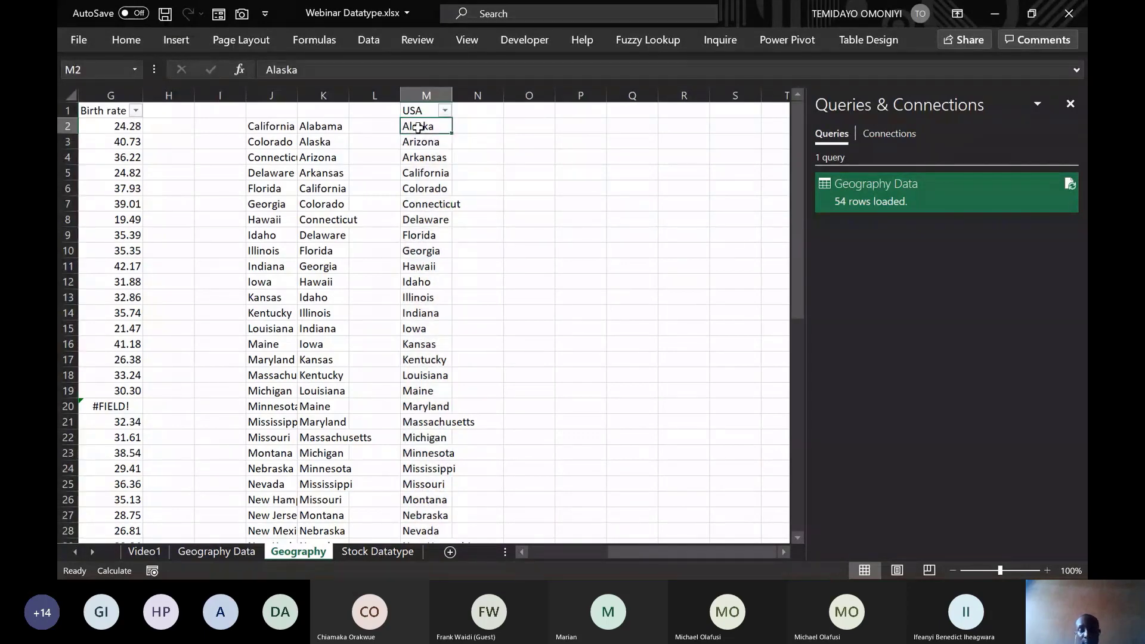
key("ctrl+shift+Down")
left_click(365, 41)
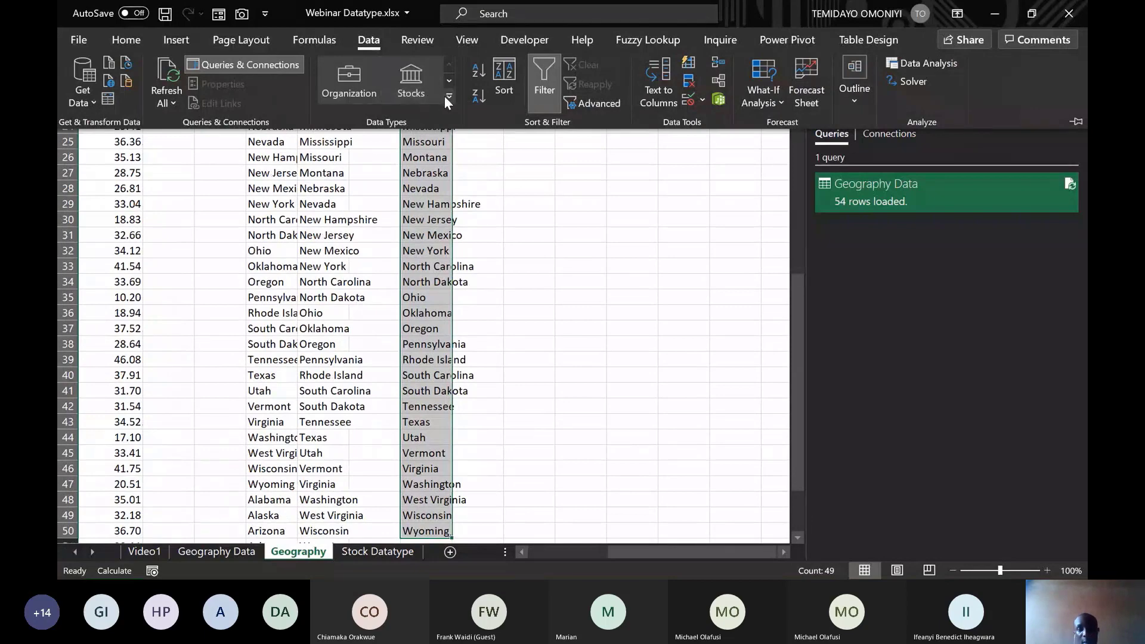
left_click(446, 96)
left_click(461, 102)
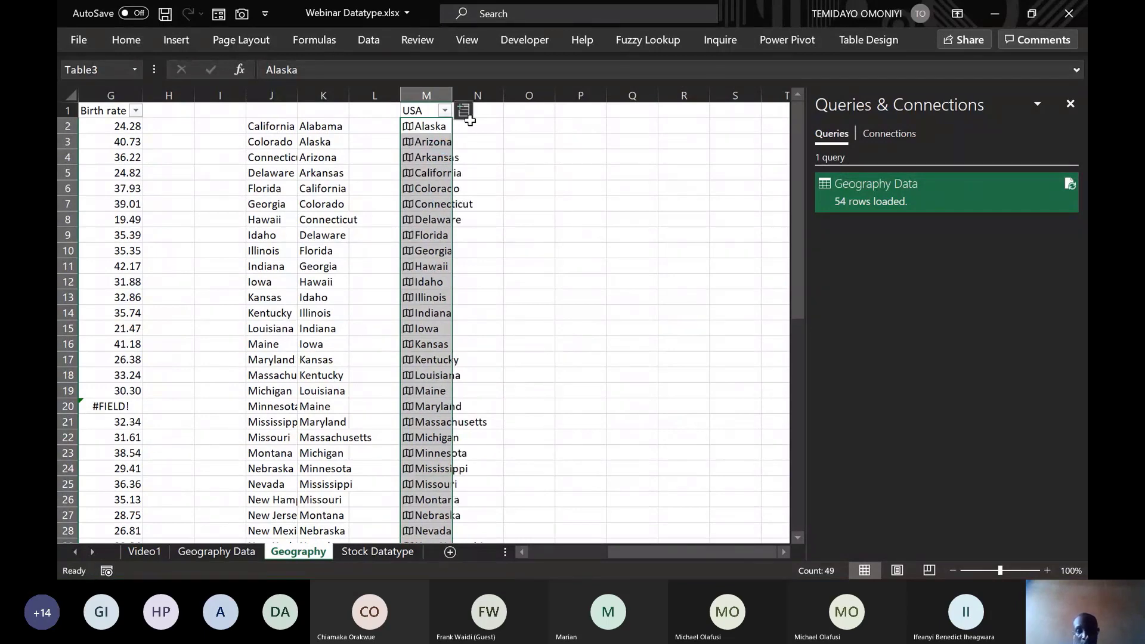
Extract the Image and Population fields of the states as new columns in the USA table.
left_click(464, 111)
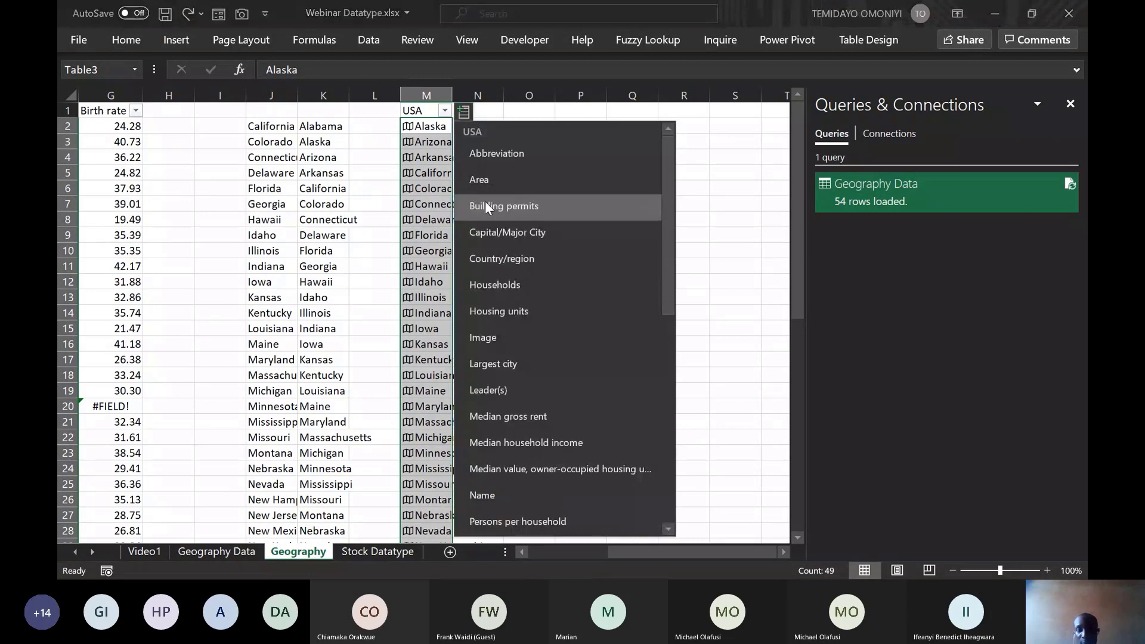
left_click(482, 337)
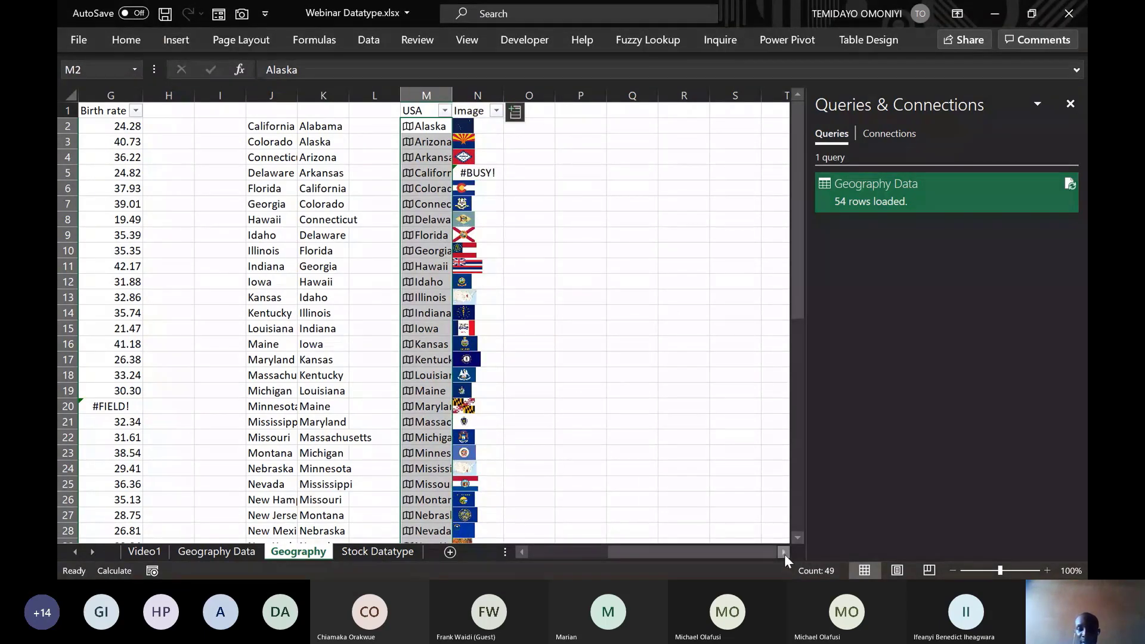
left_click(516, 113)
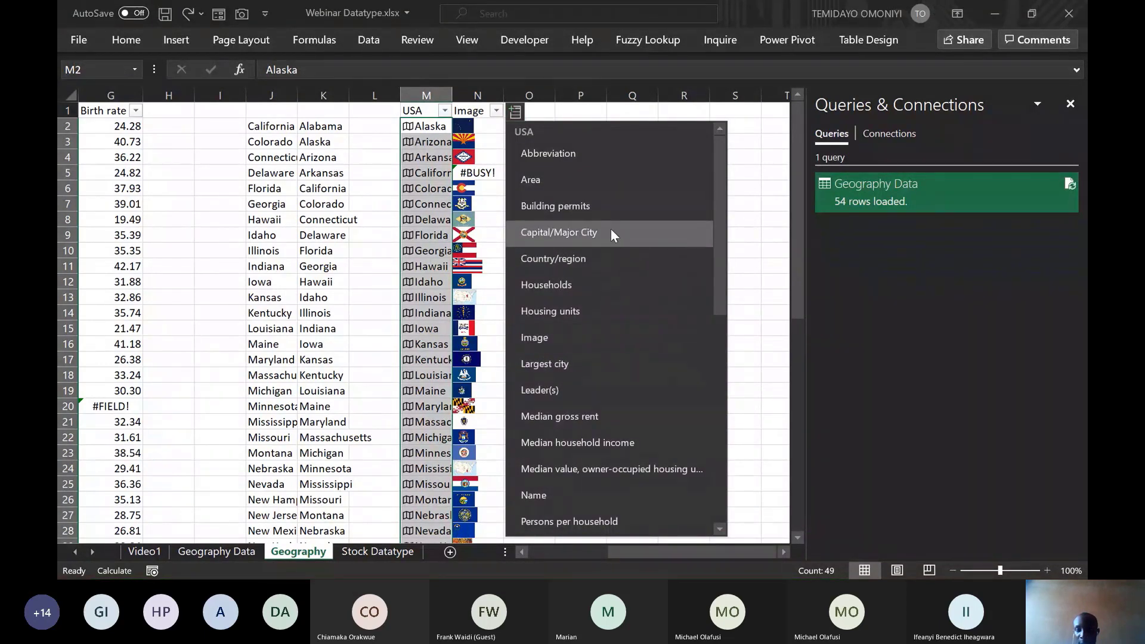
left_click_drag(721, 267, 719, 358)
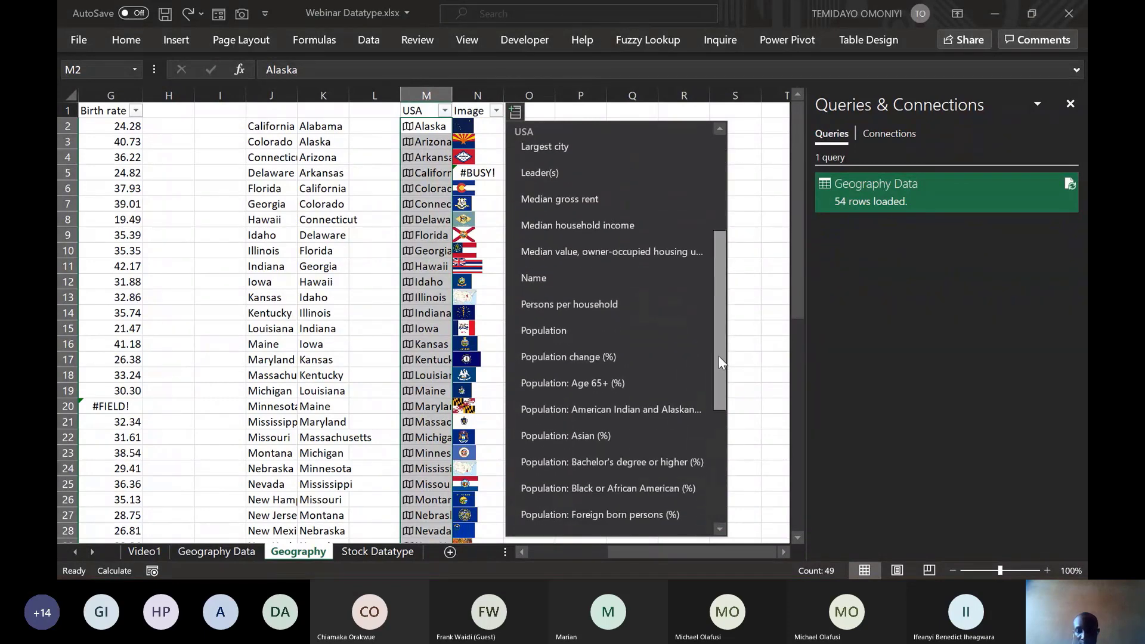
left_click(589, 332)
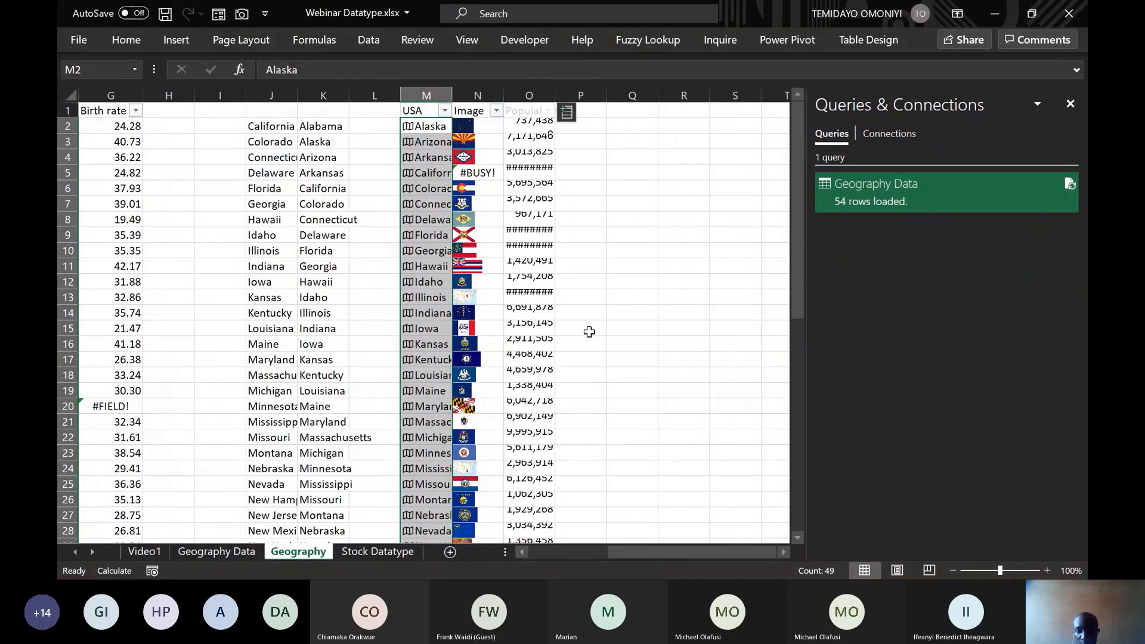
Widen the Population column in the USA table to fit its contents.
left_click(781, 553)
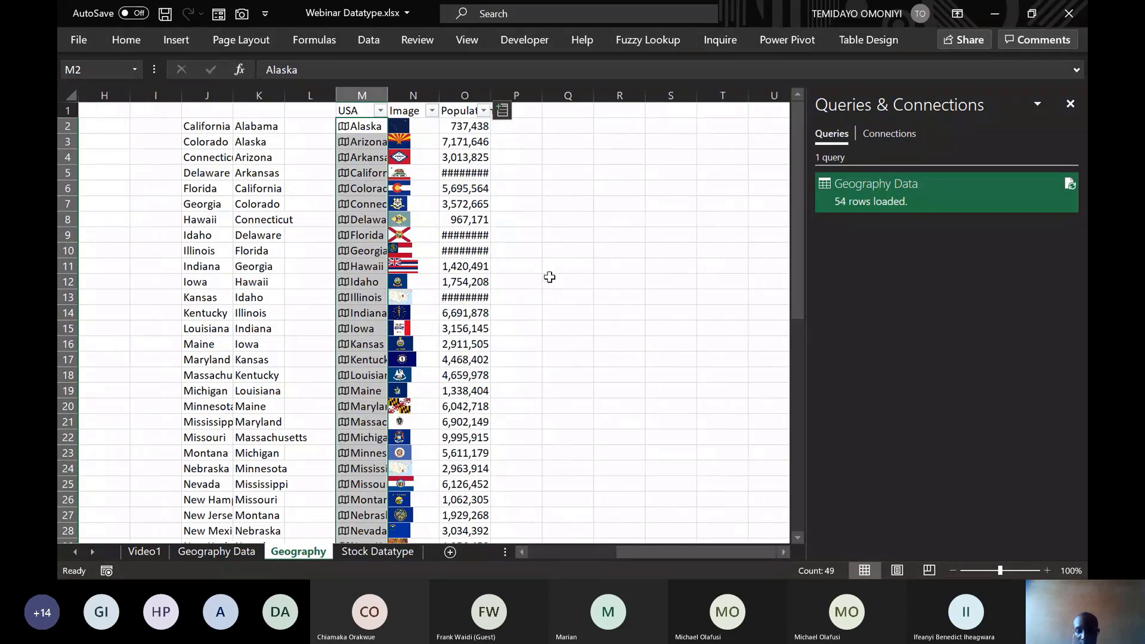
left_click(489, 91)
double_click(489, 91)
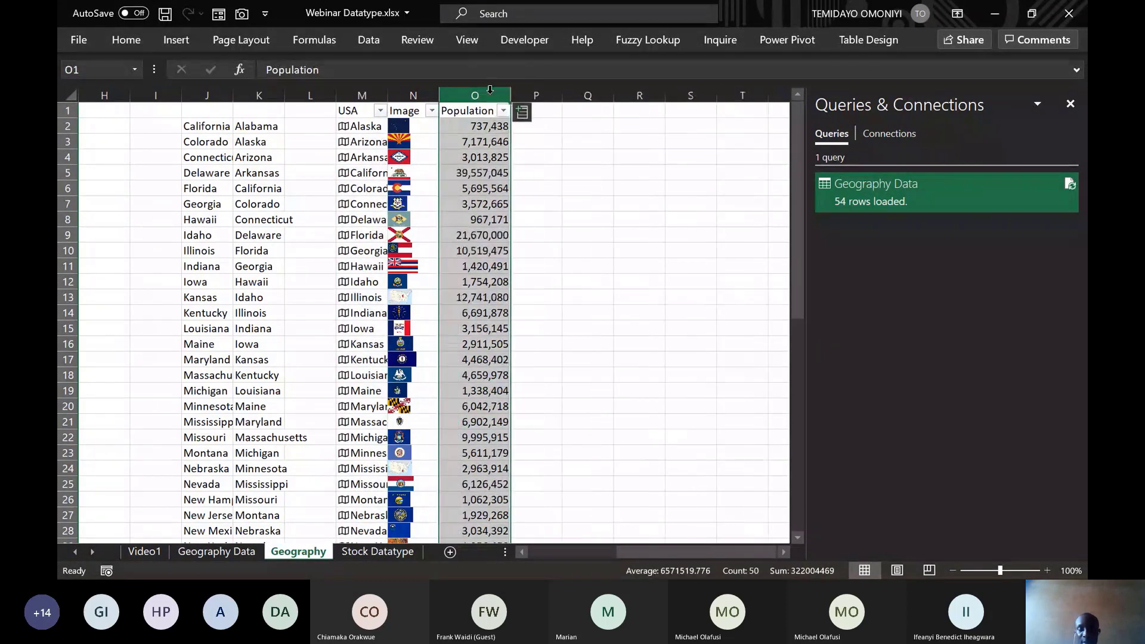
Add the Largest city field as a column in the USA table and widen the column to fit its contents.
left_click(522, 114)
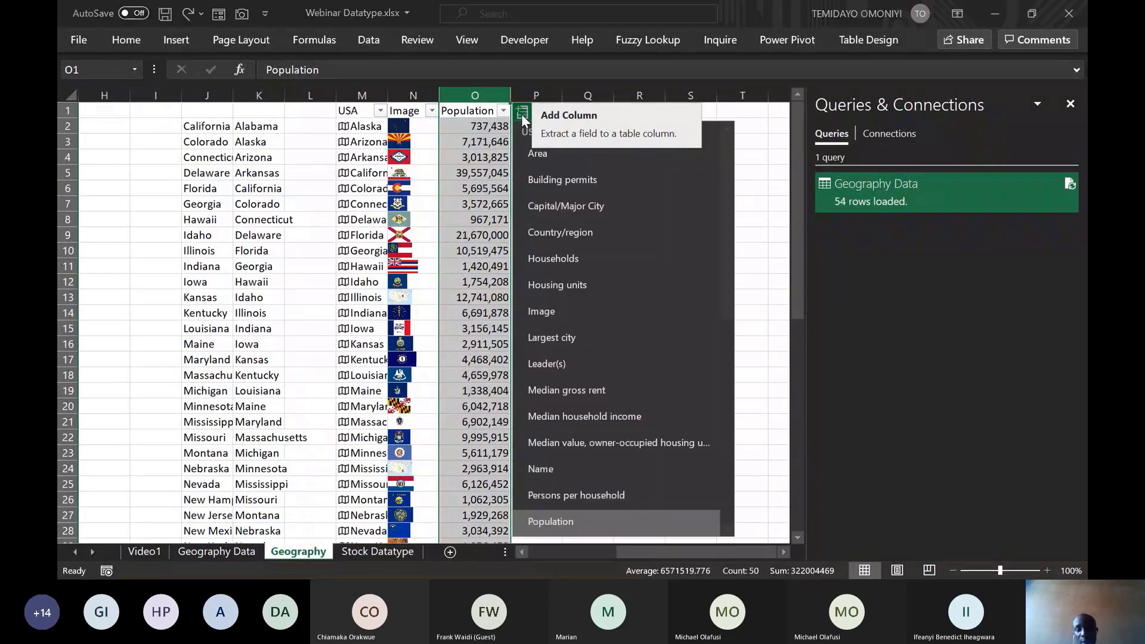
left_click(567, 347)
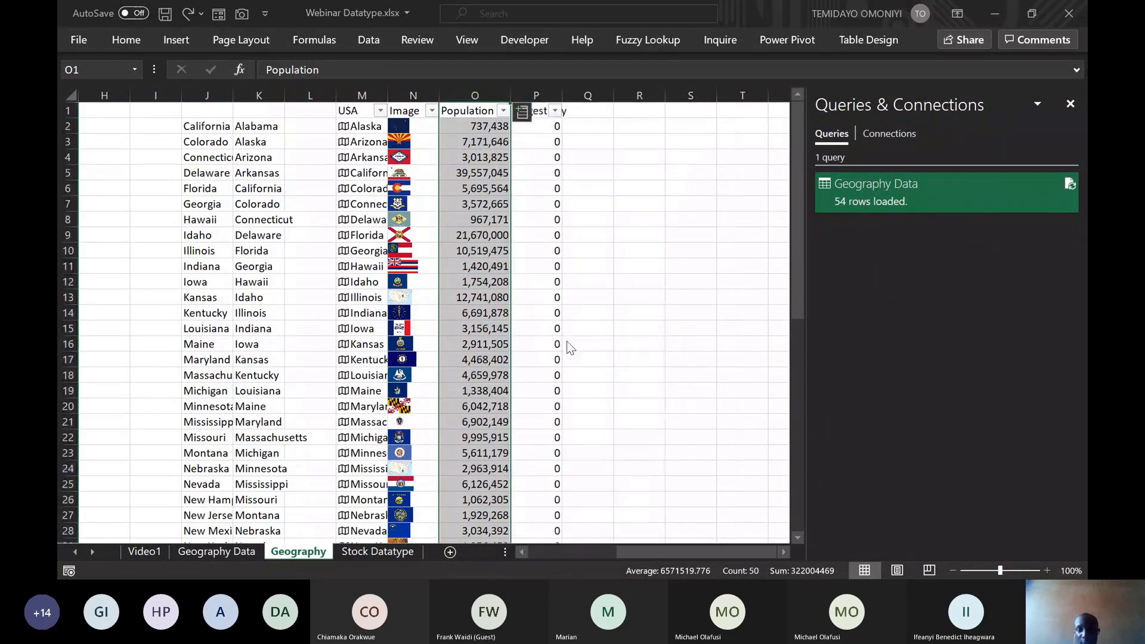
double_click(561, 95)
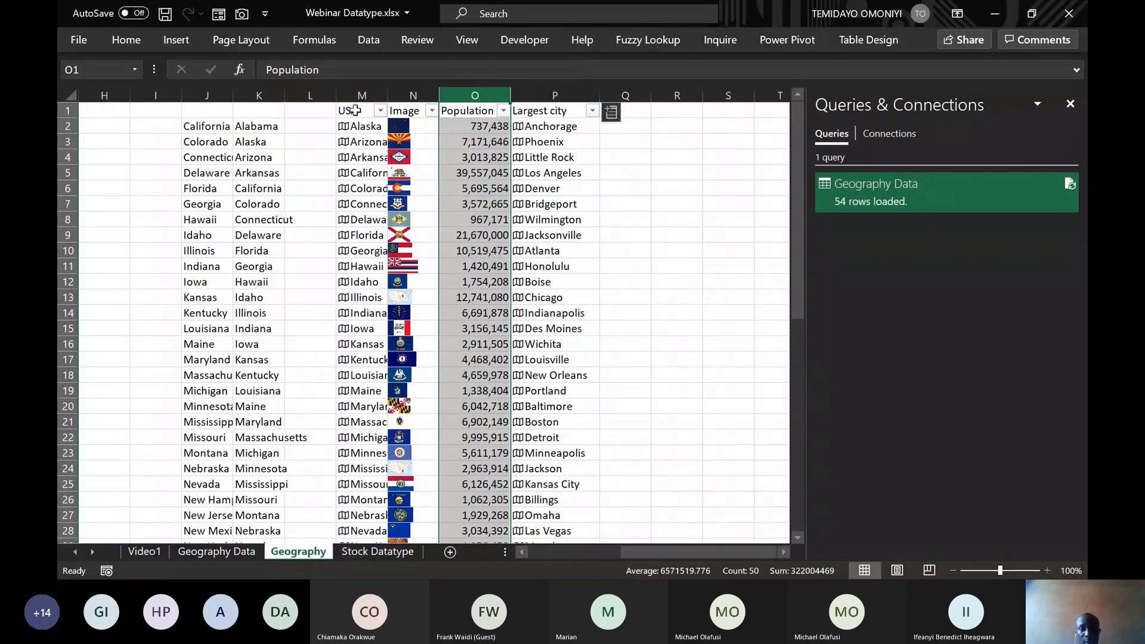
Insert a default column chart from the USA column and the Population column, including their headers but excluding the Image column.
left_click(355, 110)
scroll(370, 127, "down", 7)
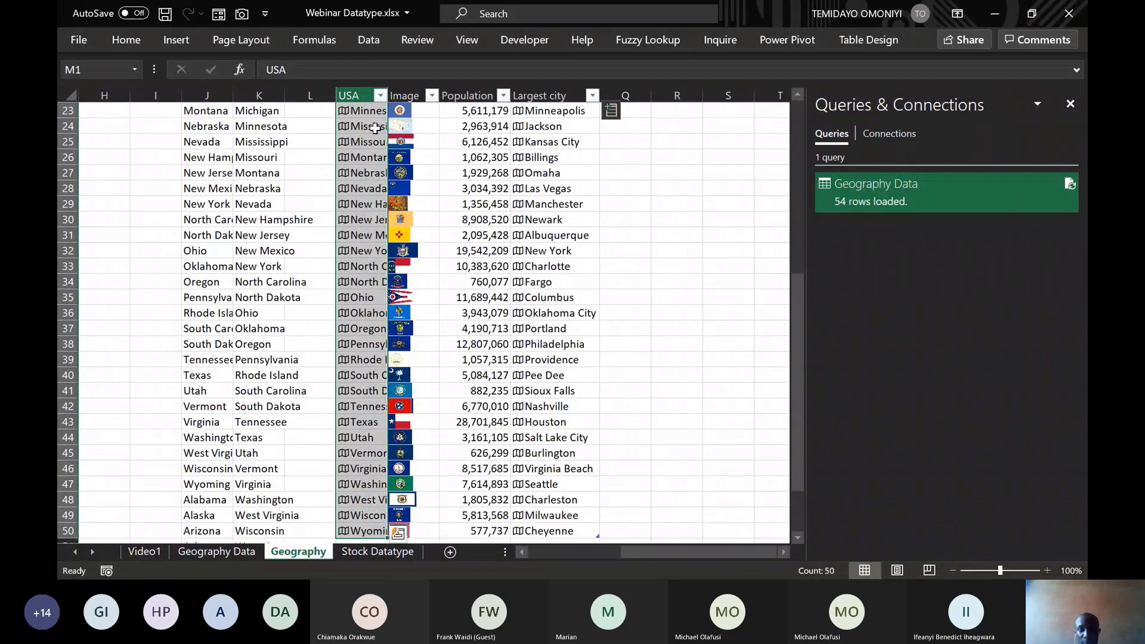
left_click_drag(795, 375, 794, 202)
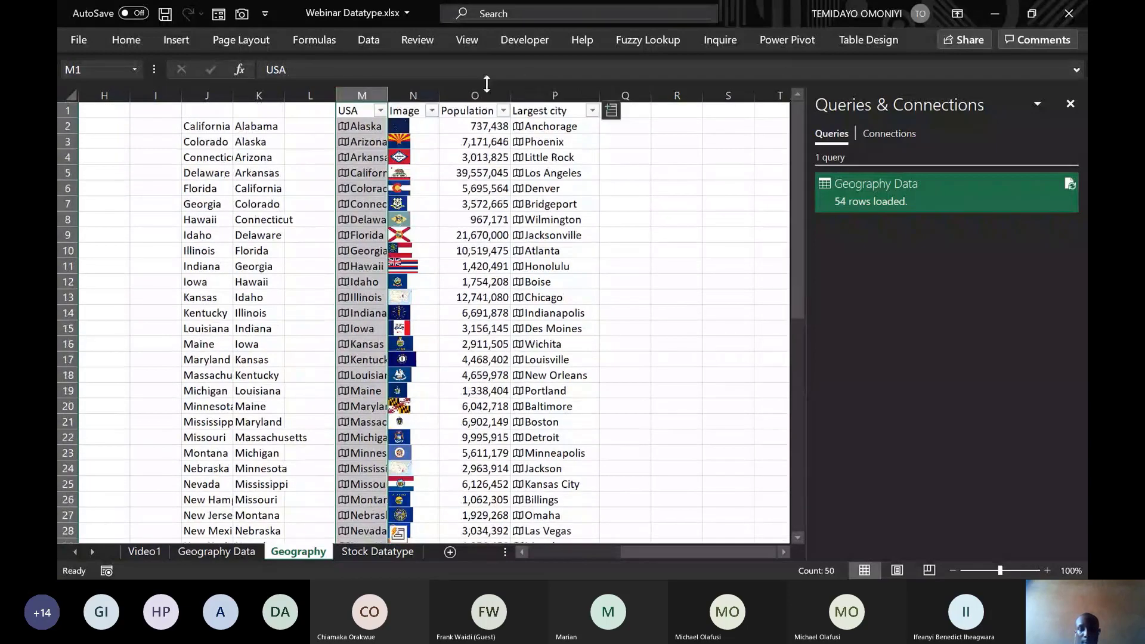
left_click(470, 111)
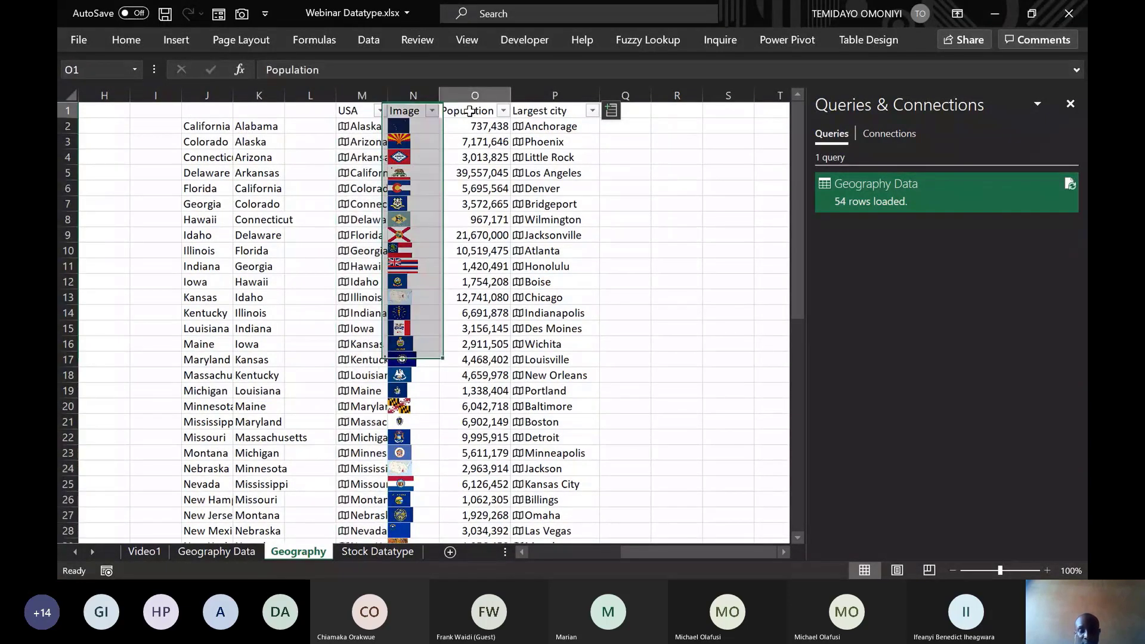
left_click(362, 111)
key("ctrl+shift+Down")
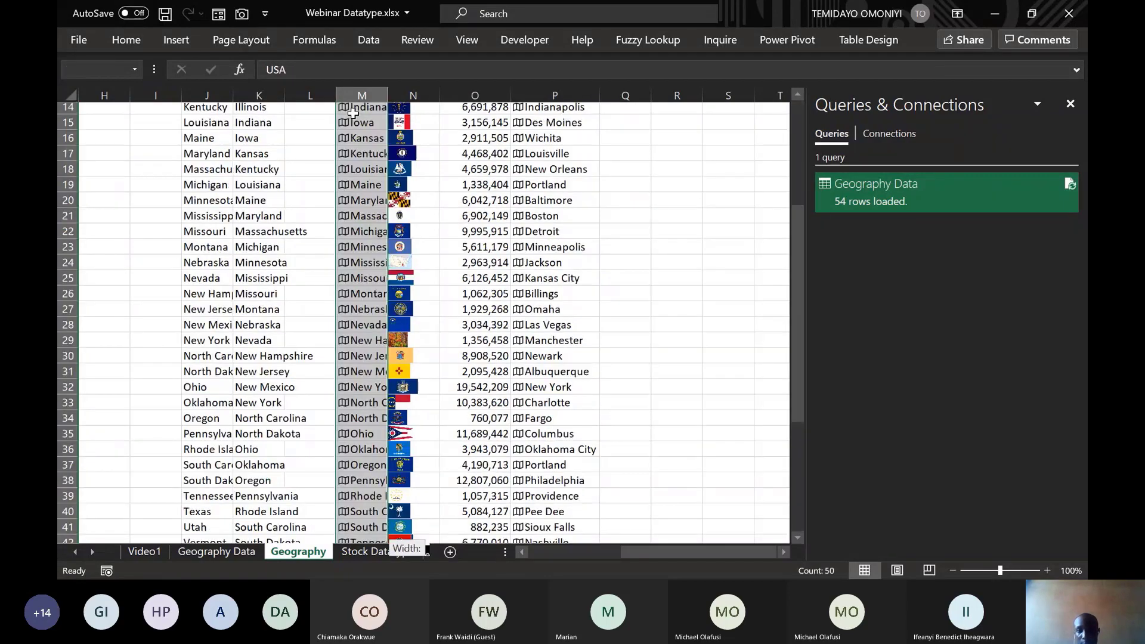
left_click_drag(799, 322, 784, 129)
left_click(482, 111, "ctrl")
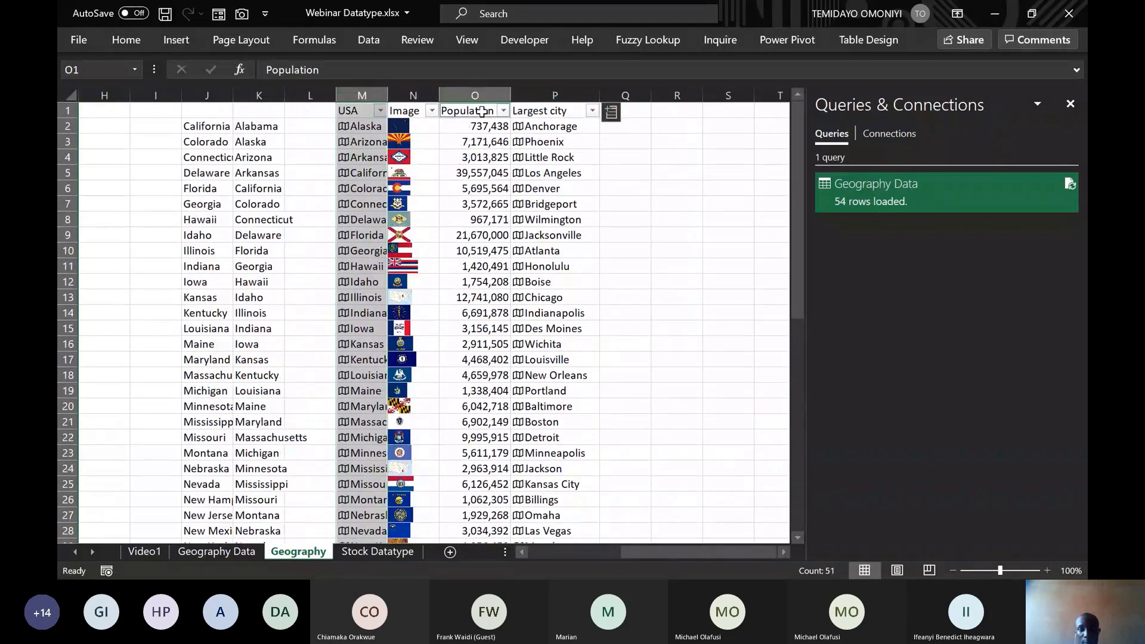
key("ctrl+shift+Down")
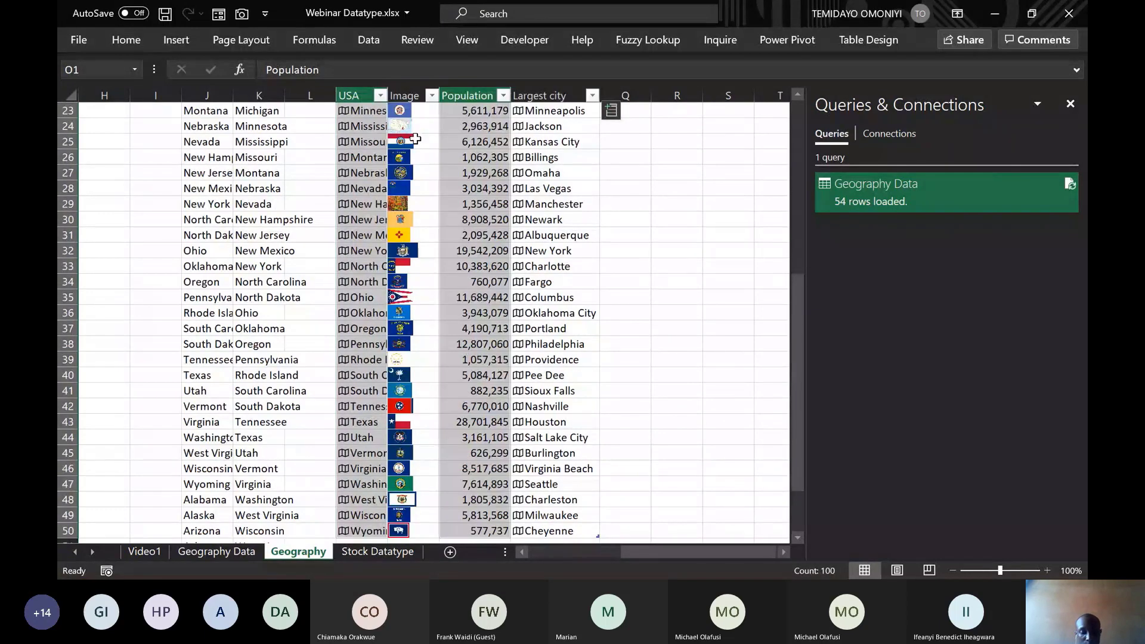
key("alt+F1")
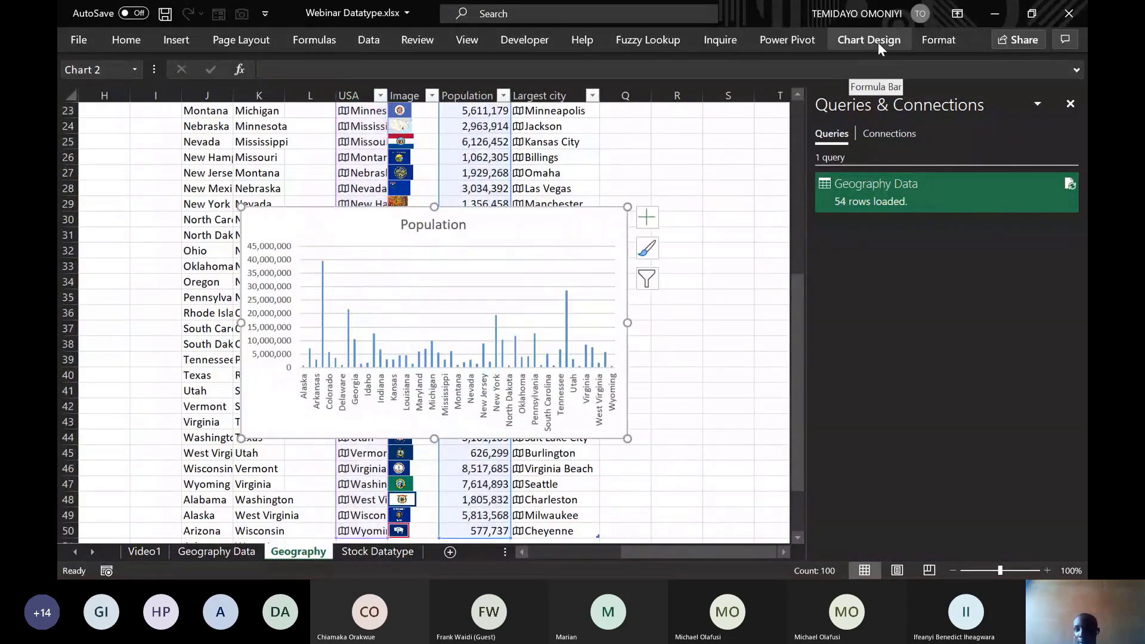
Change the state population chart to a Filled Map and shift it slightly up and to the left on the sheet.
left_click(878, 42)
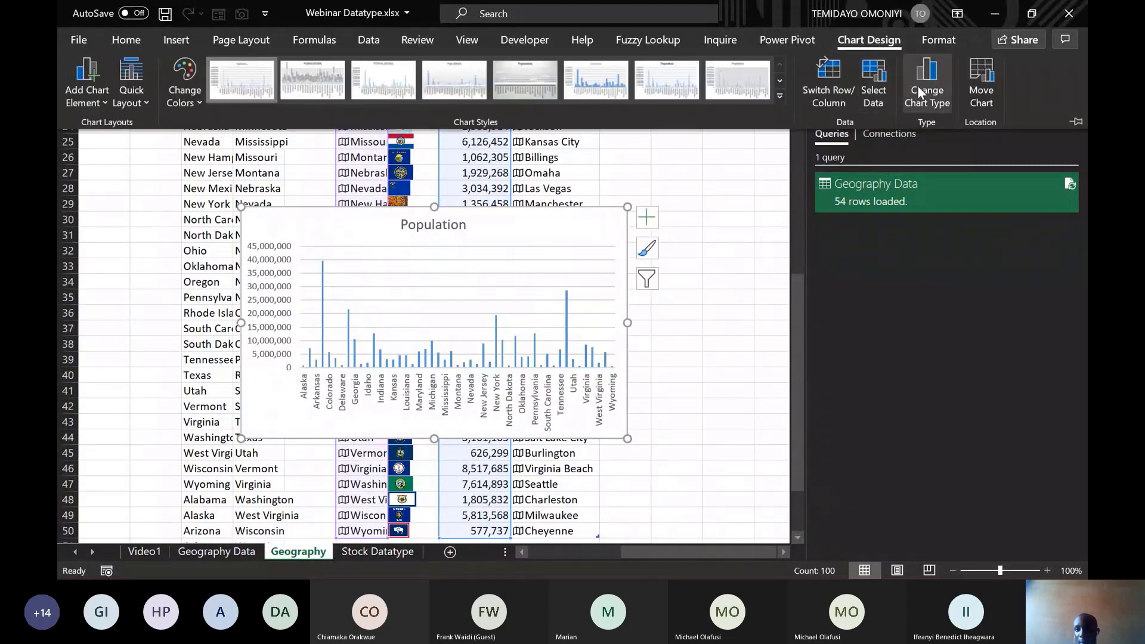
left_click(919, 85)
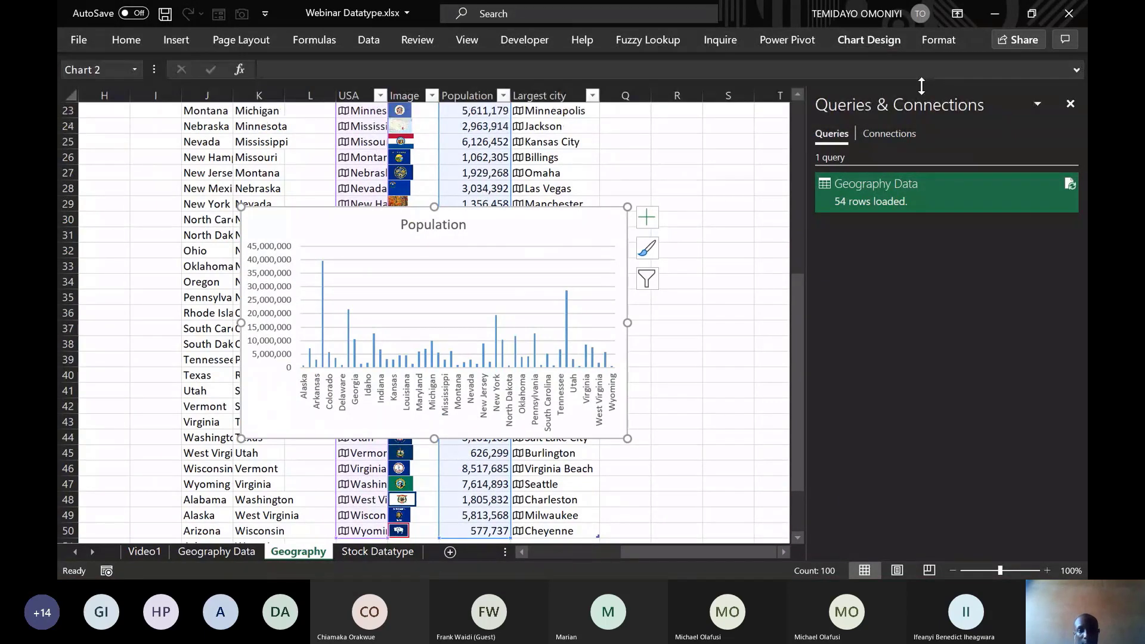
left_click(723, 513)
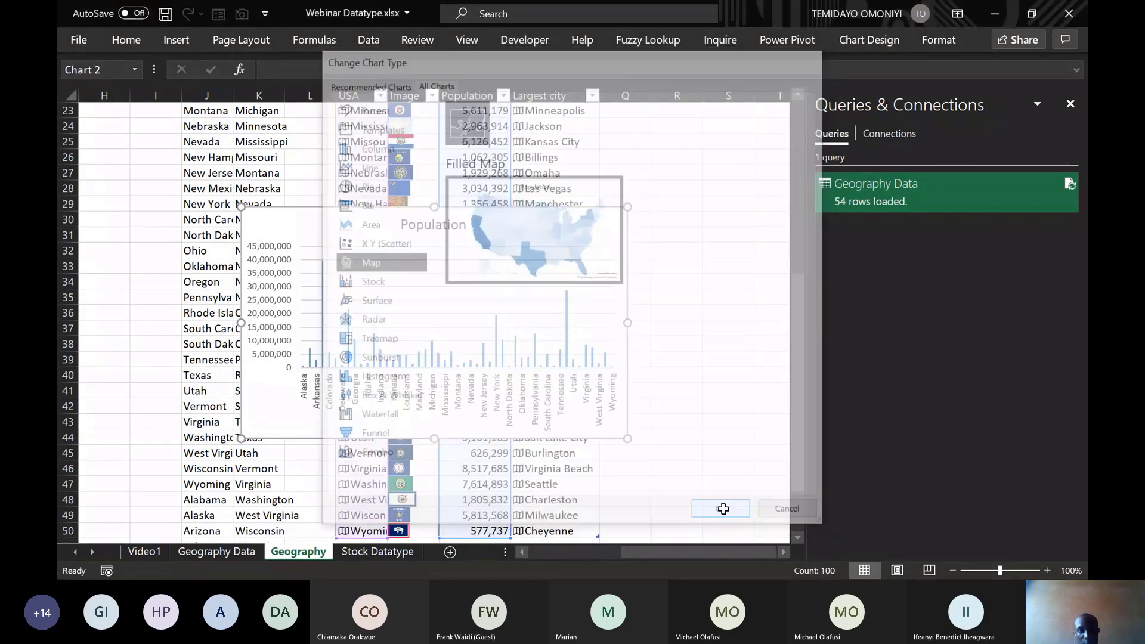
left_click_drag(564, 227, 475, 211)
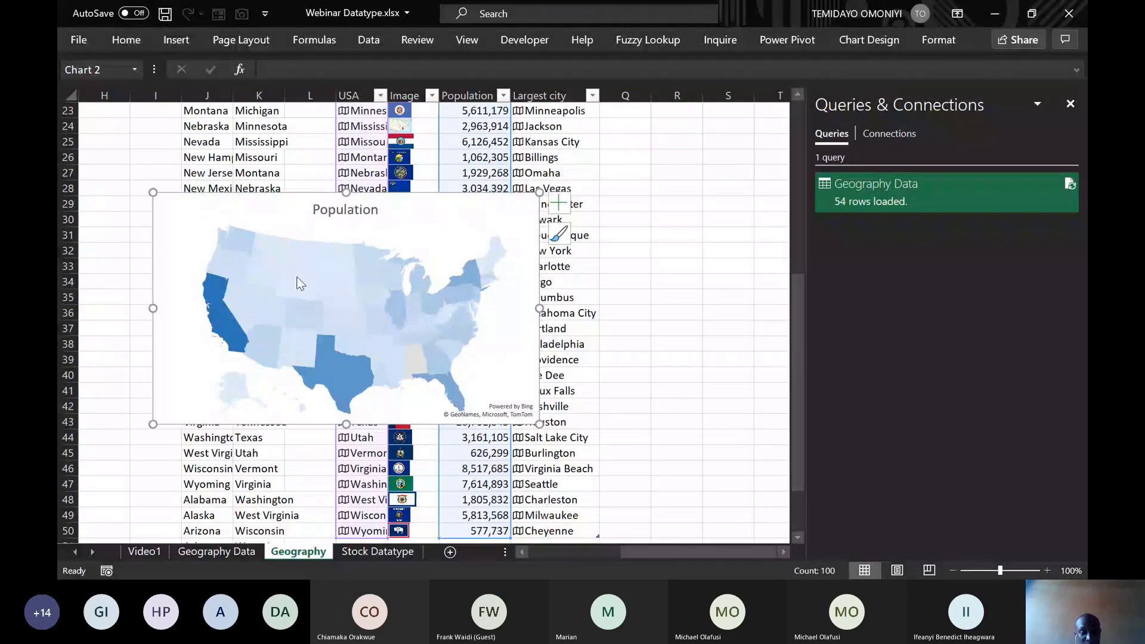
Apply the black-background chart style to the population map and move it to the right, just beside the USA column.
left_click(300, 283)
mouse_move(222, 329)
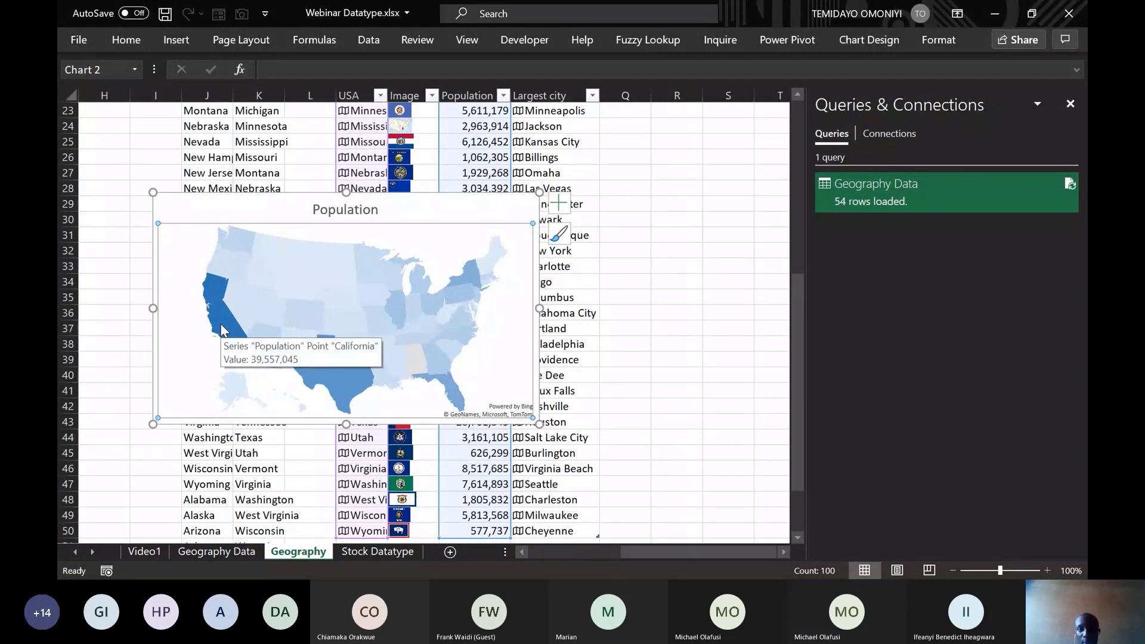
left_click(865, 40)
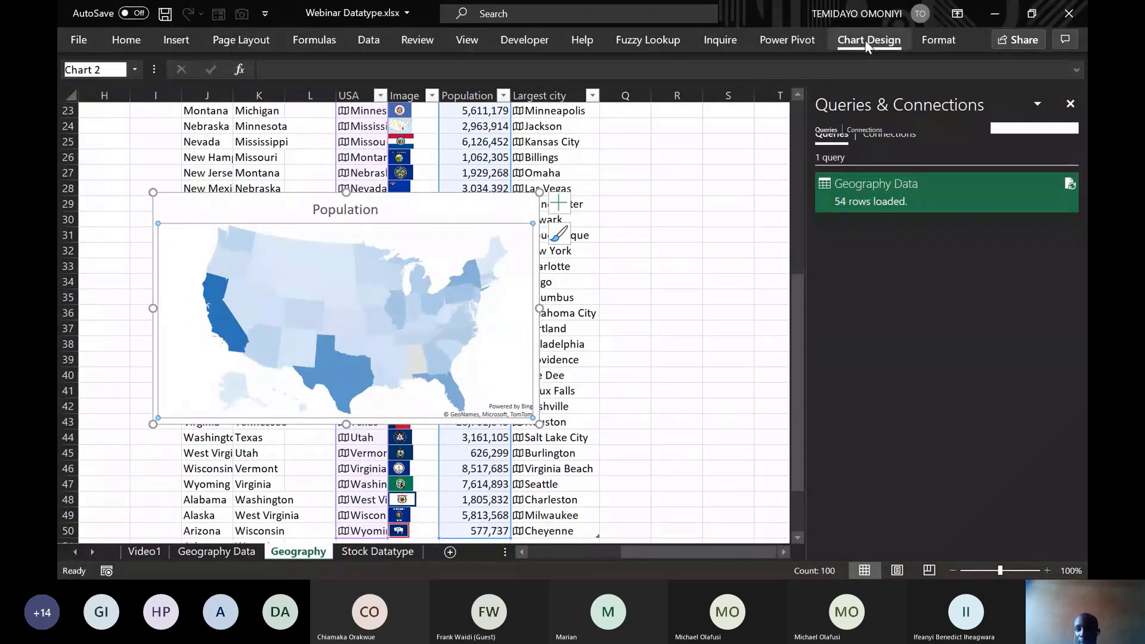
left_click(467, 85)
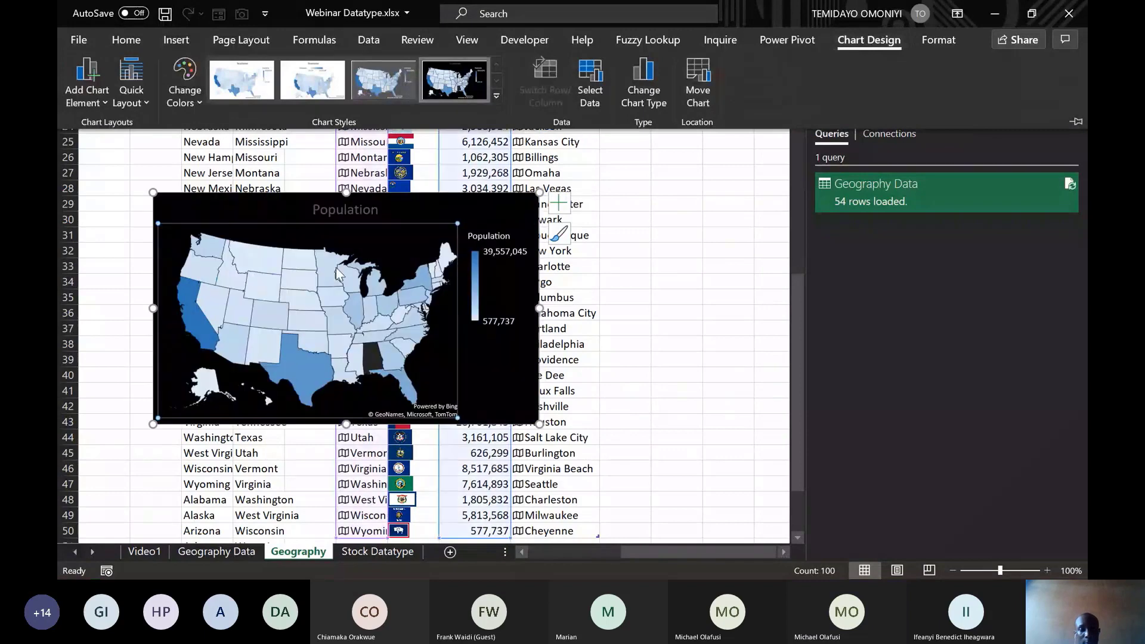
left_click_drag(255, 209, 484, 188)
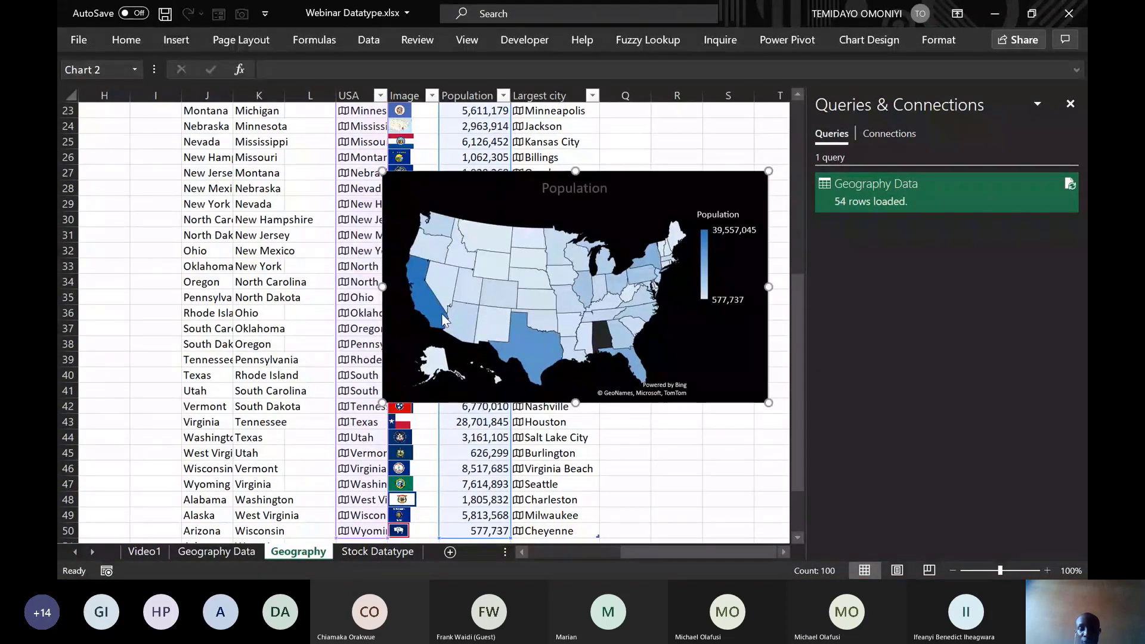
mouse_move(431, 305)
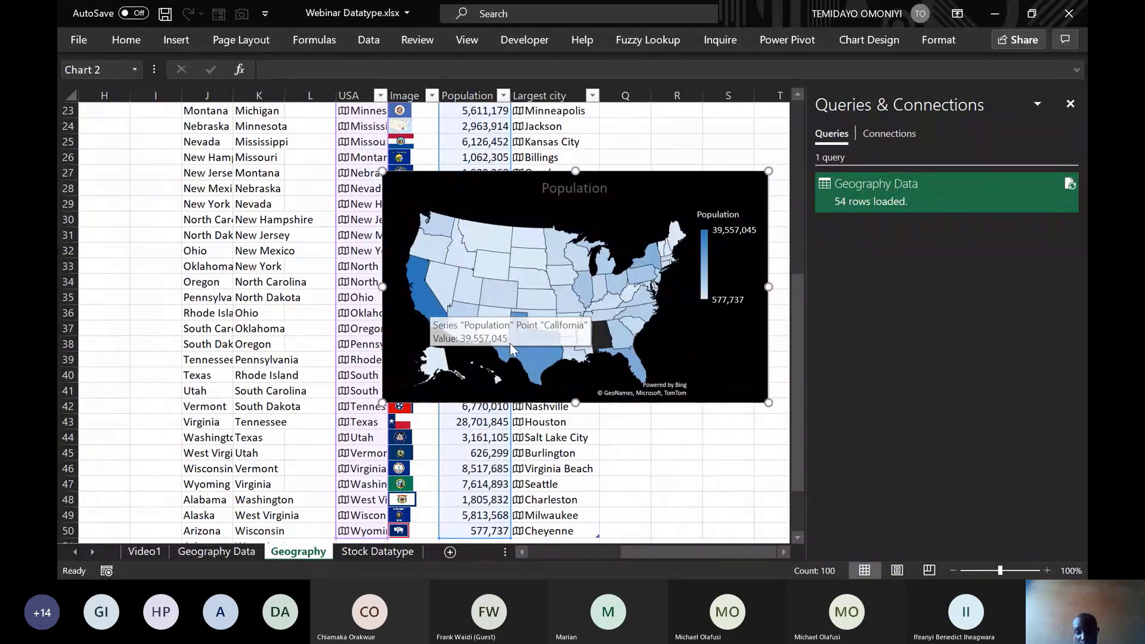
mouse_move(538, 361)
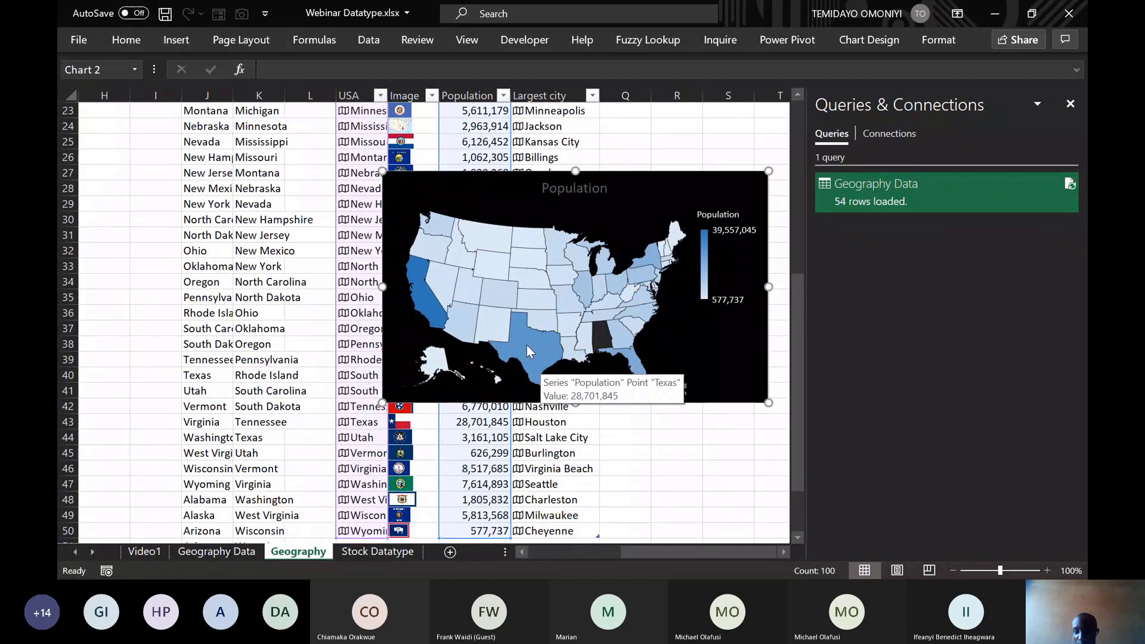
Inspect the populations of Florida, New York and Washington on the filled map and delete the map from the Geography sheet.
mouse_move(634, 359)
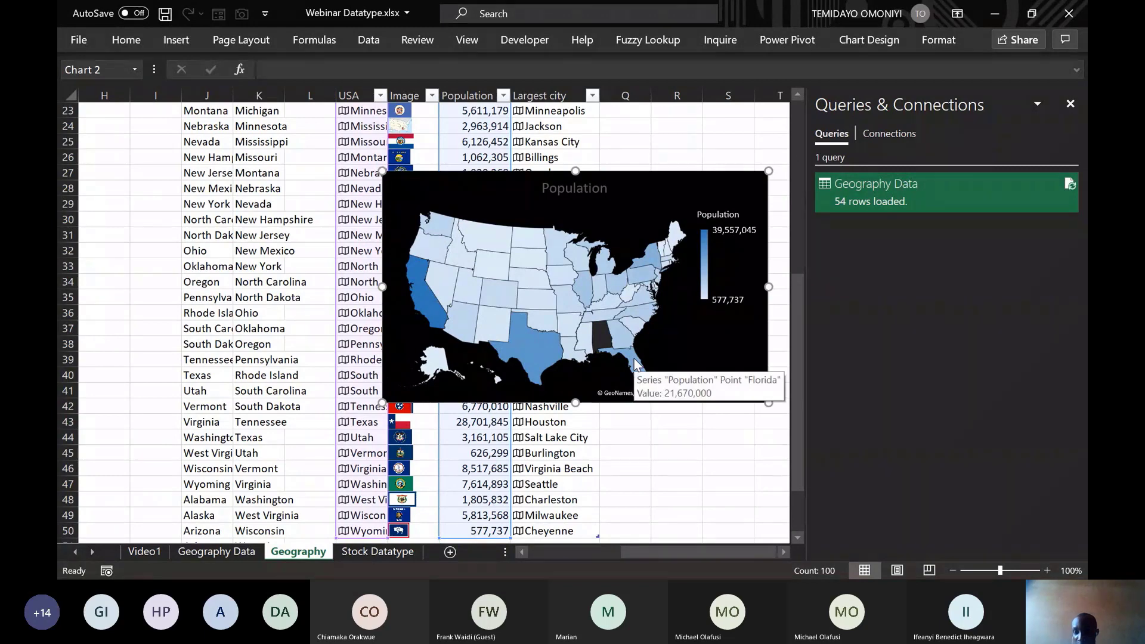
mouse_move(653, 260)
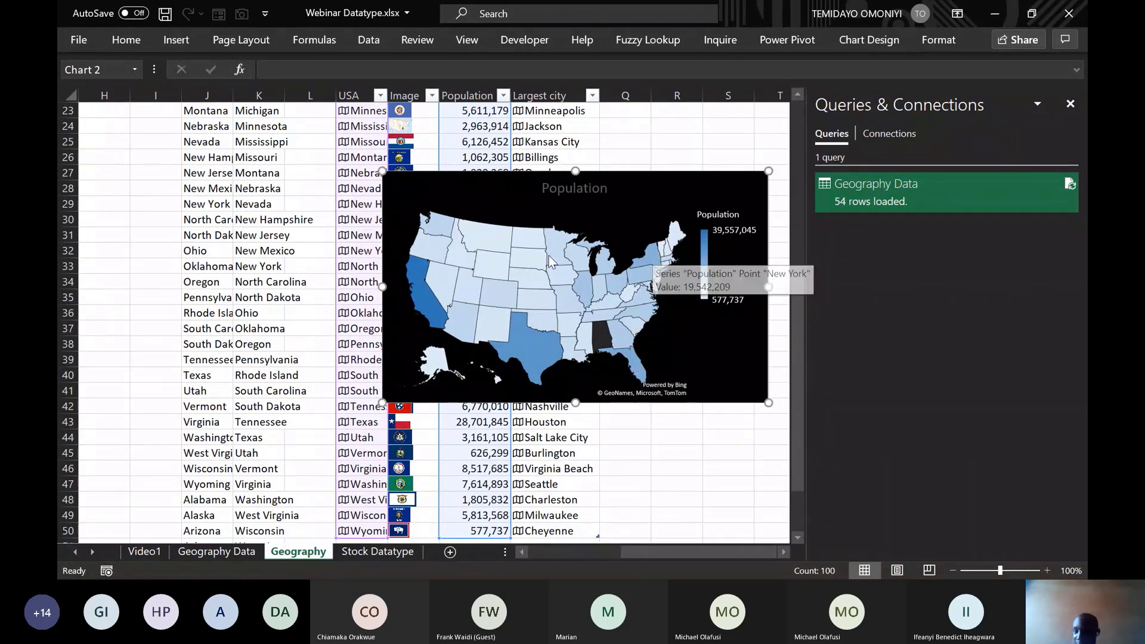
mouse_move(438, 229)
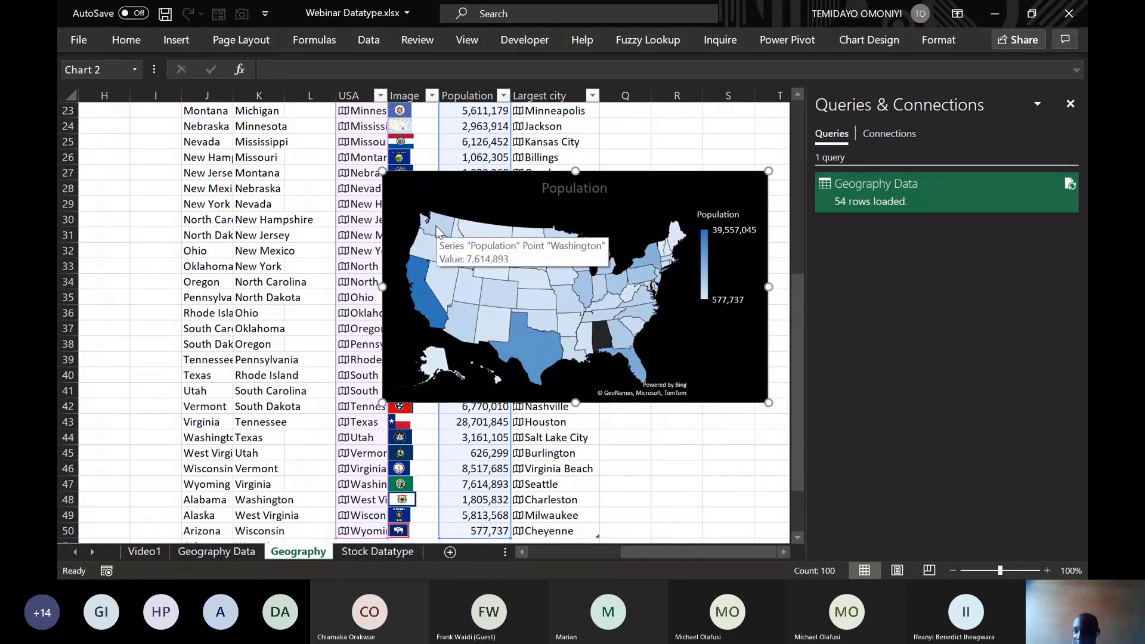
left_click(652, 130)
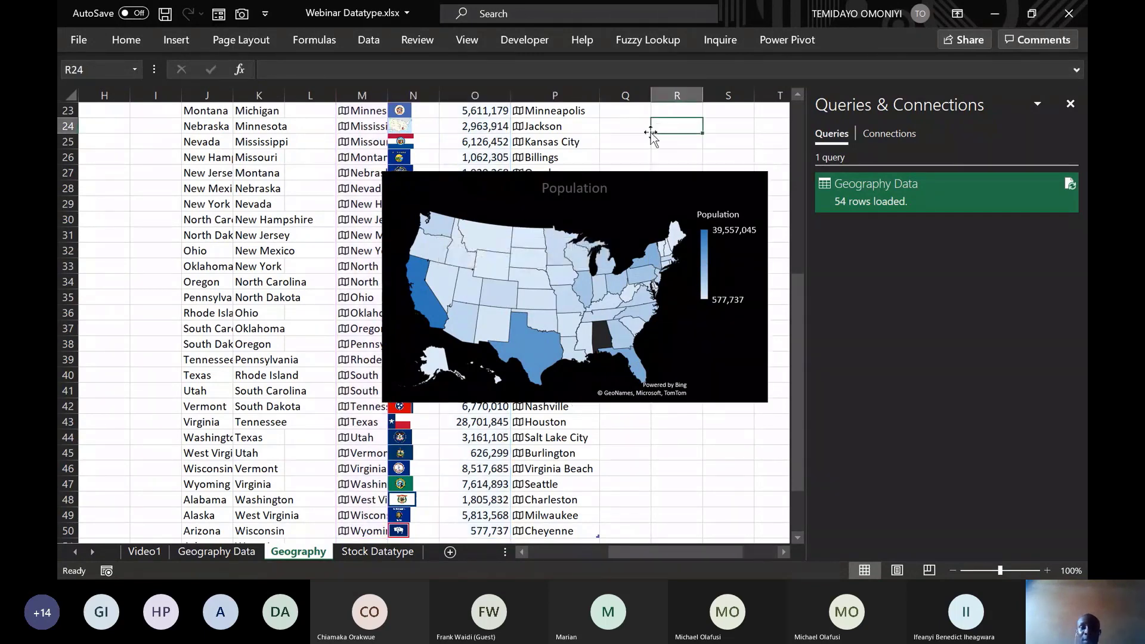
left_click(632, 186)
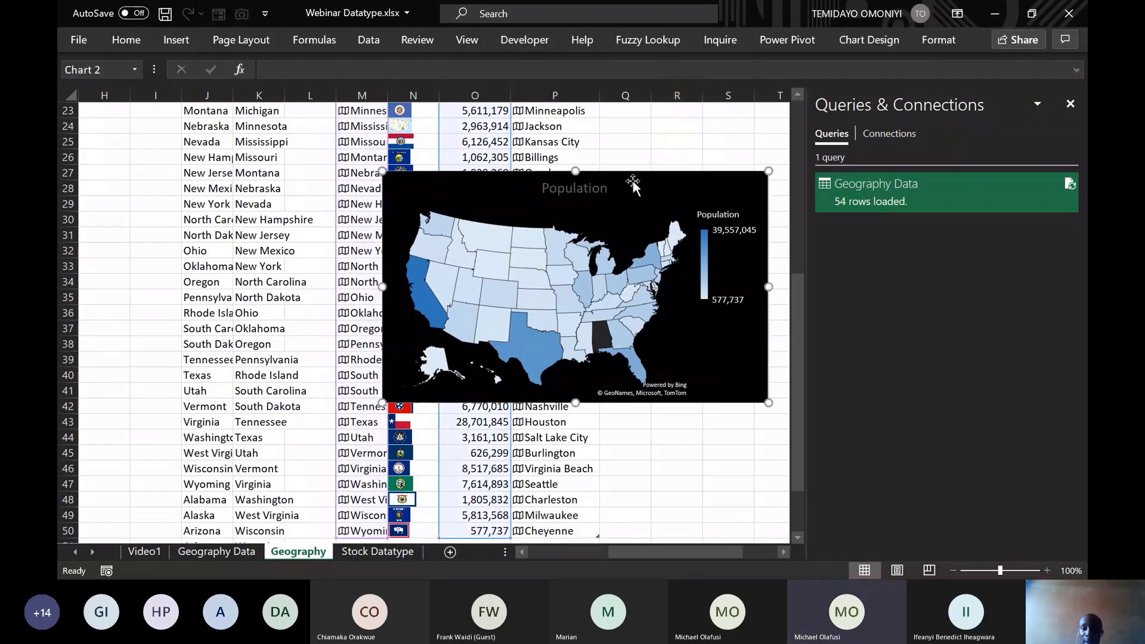
key("Delete")
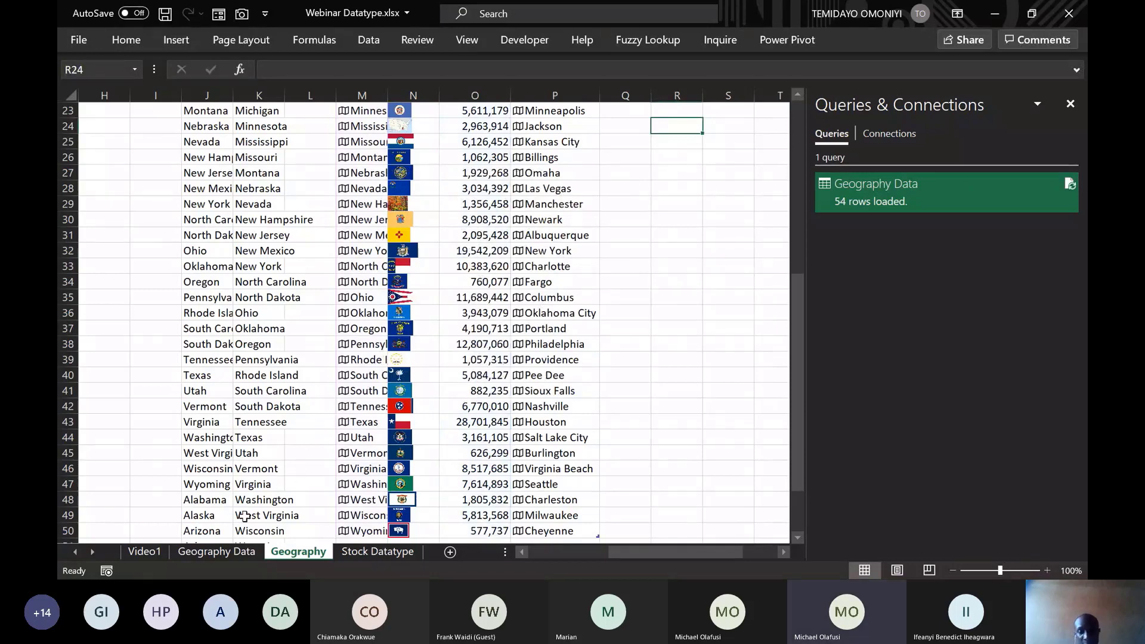
Open the New York Stock Exchange link from the Stock Datatype sheet in the browser and review the table of companies listed on the NYSE.
left_click(358, 552)
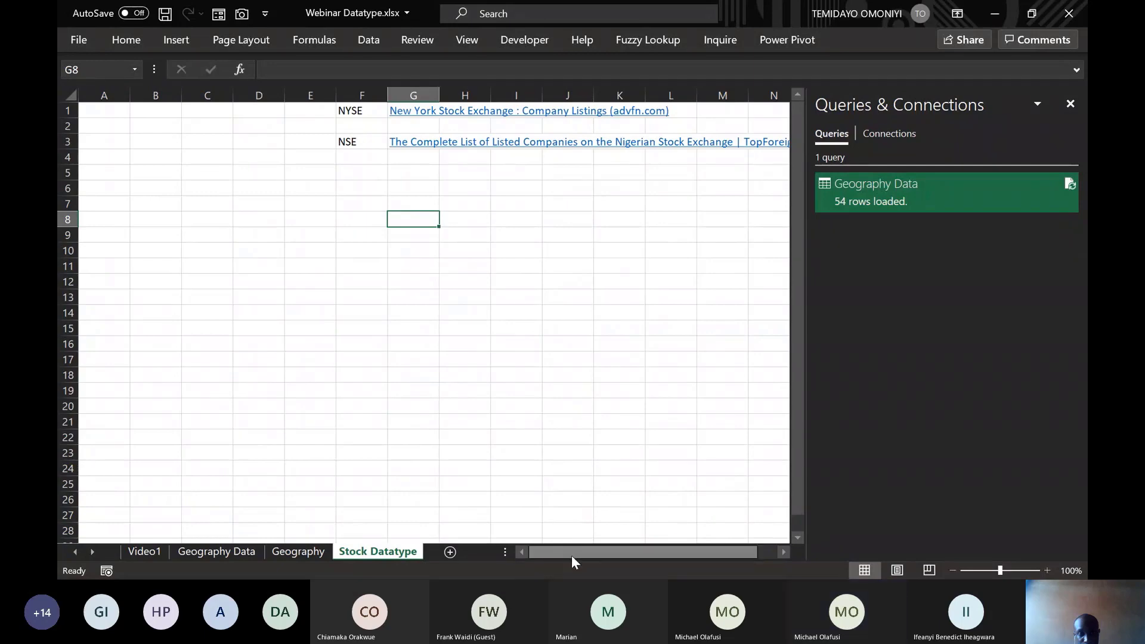
left_click_drag(571, 562, 609, 546)
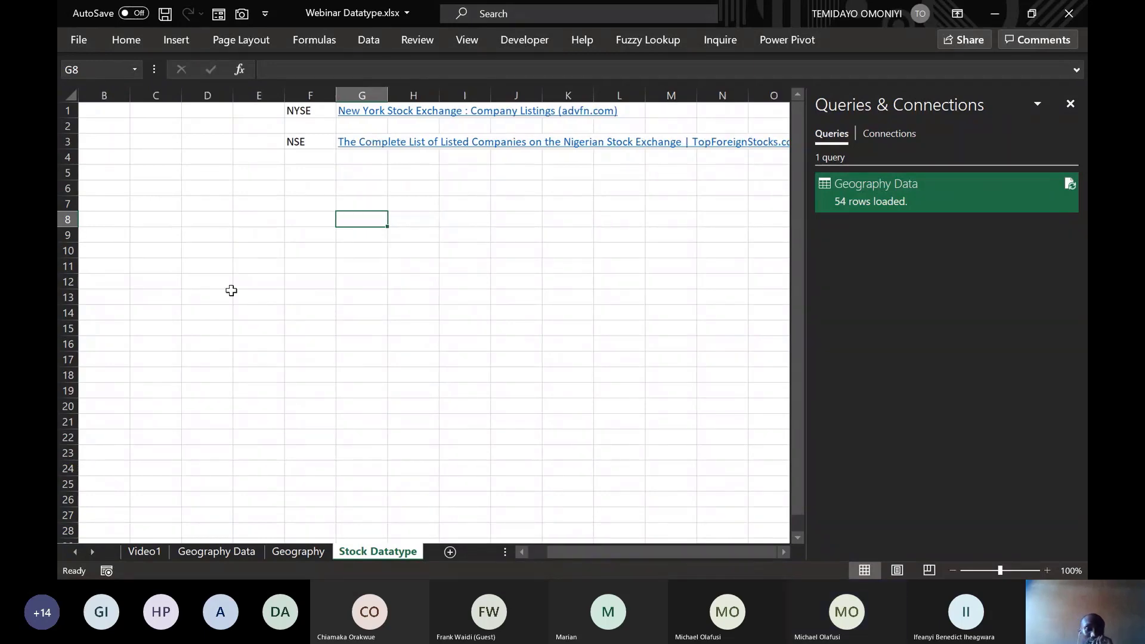
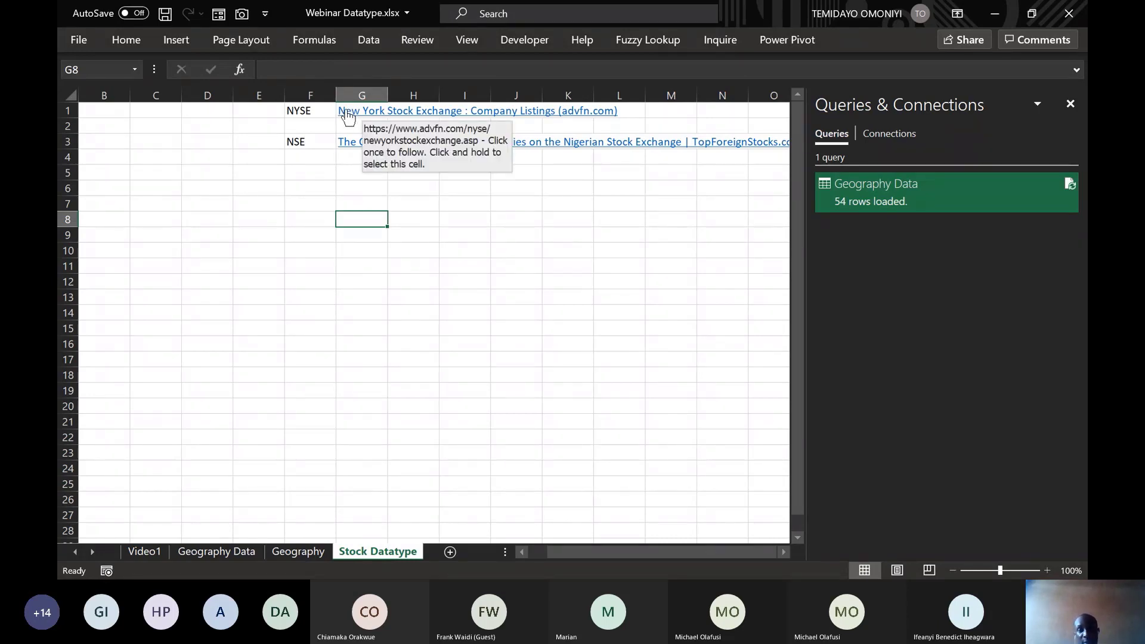
left_click(346, 110)
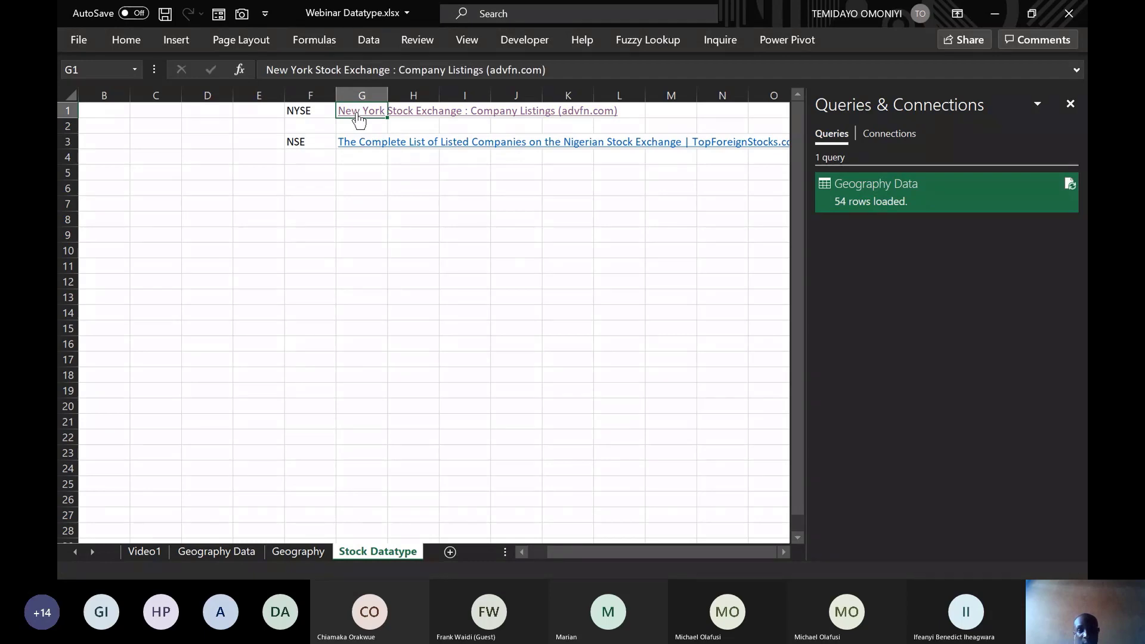
left_click(364, 109)
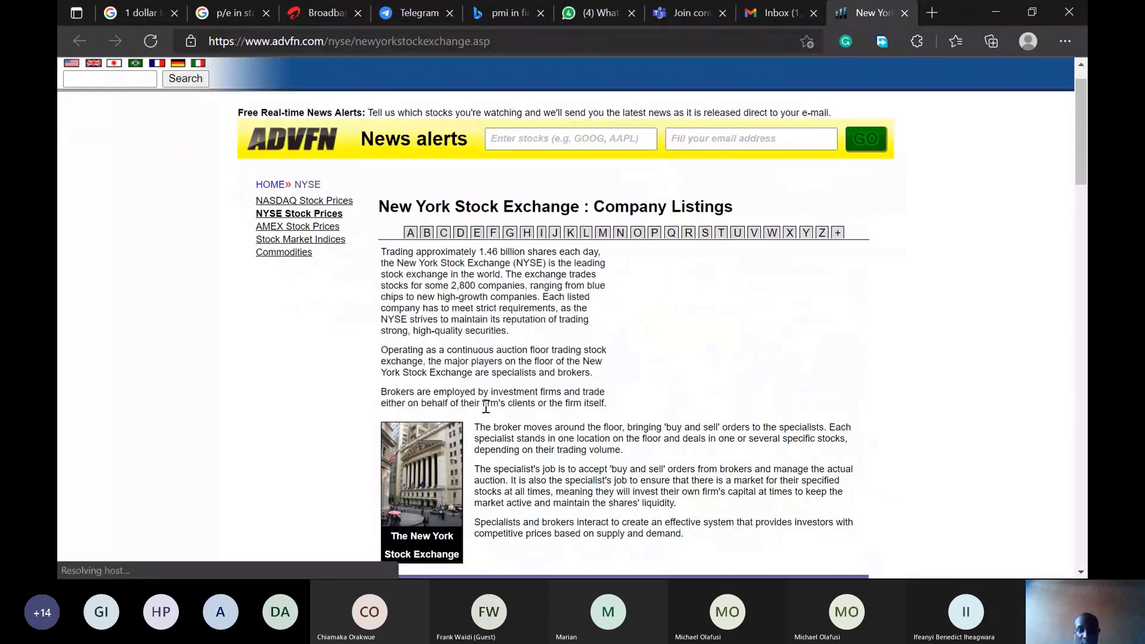
scroll(486, 409, "down", 5)
scroll(486, 411, "down", 3)
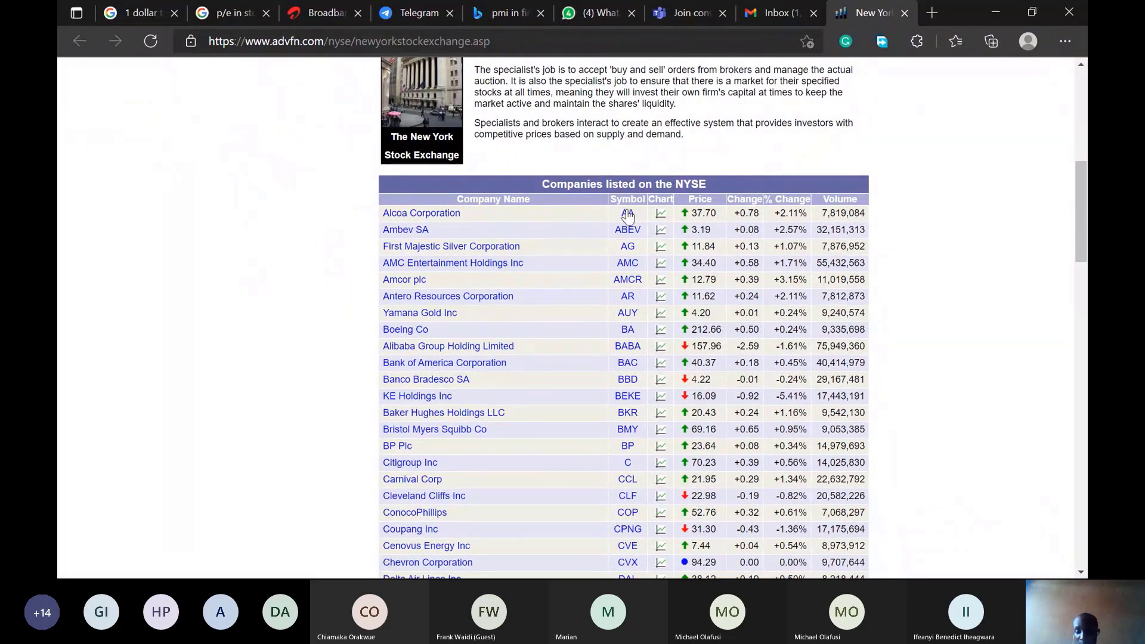
scroll(626, 239, "up", 8)
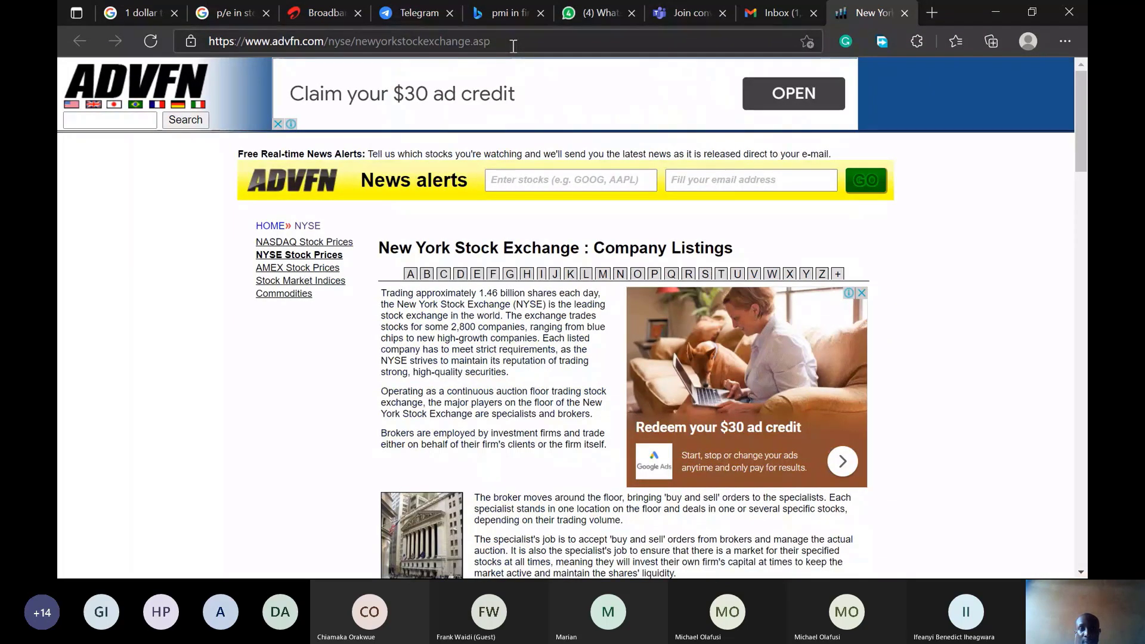
Copy the URL of the NYSE listings page, switch back to Excel and connect to it as a web data source.
left_click(513, 46)
key("ctrl+c")
key("alt+Tab")
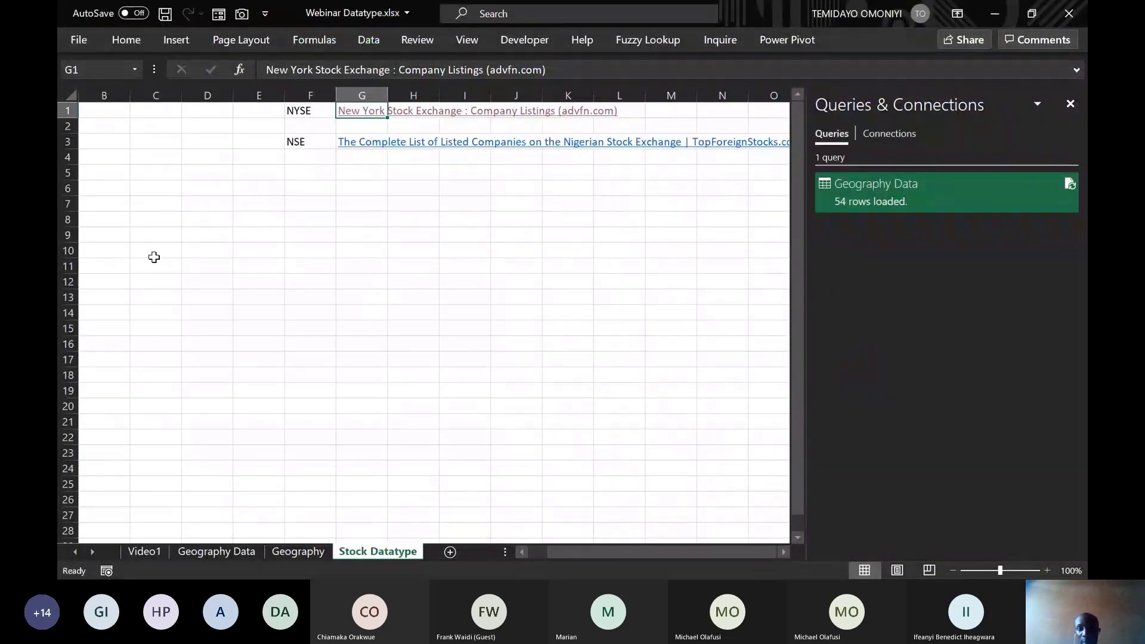
left_click(364, 40)
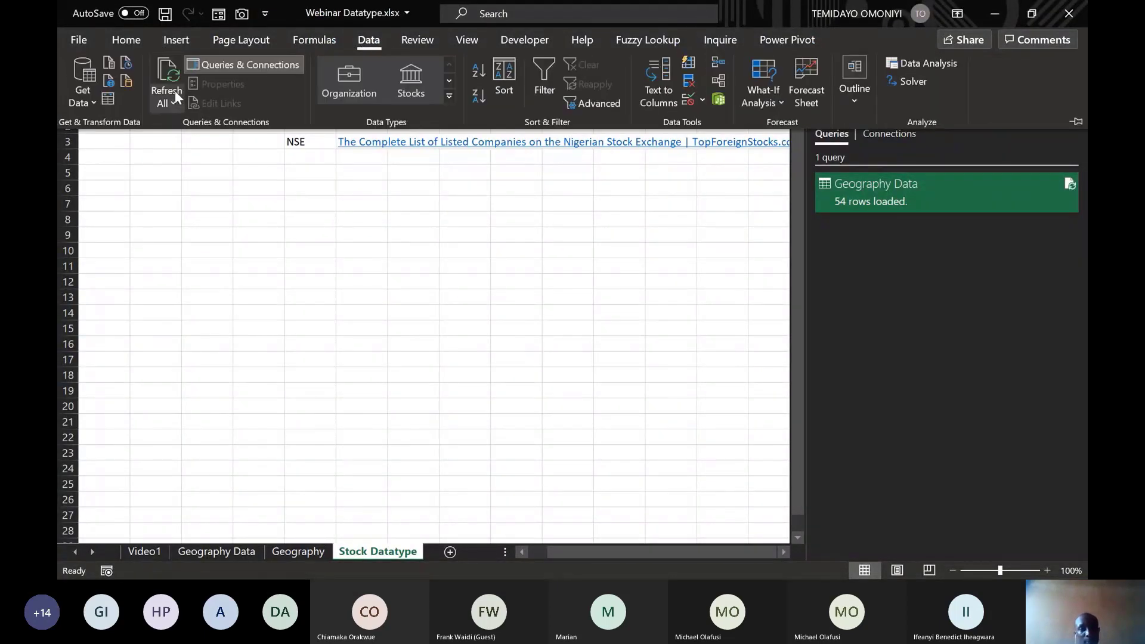
left_click(110, 81)
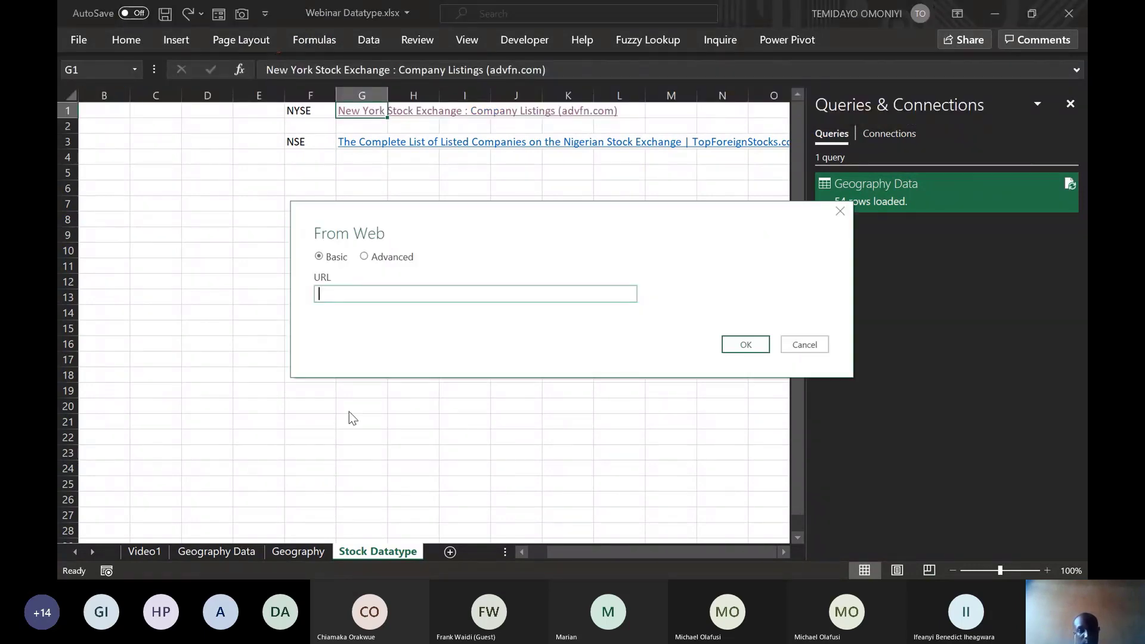
key("ctrl+v")
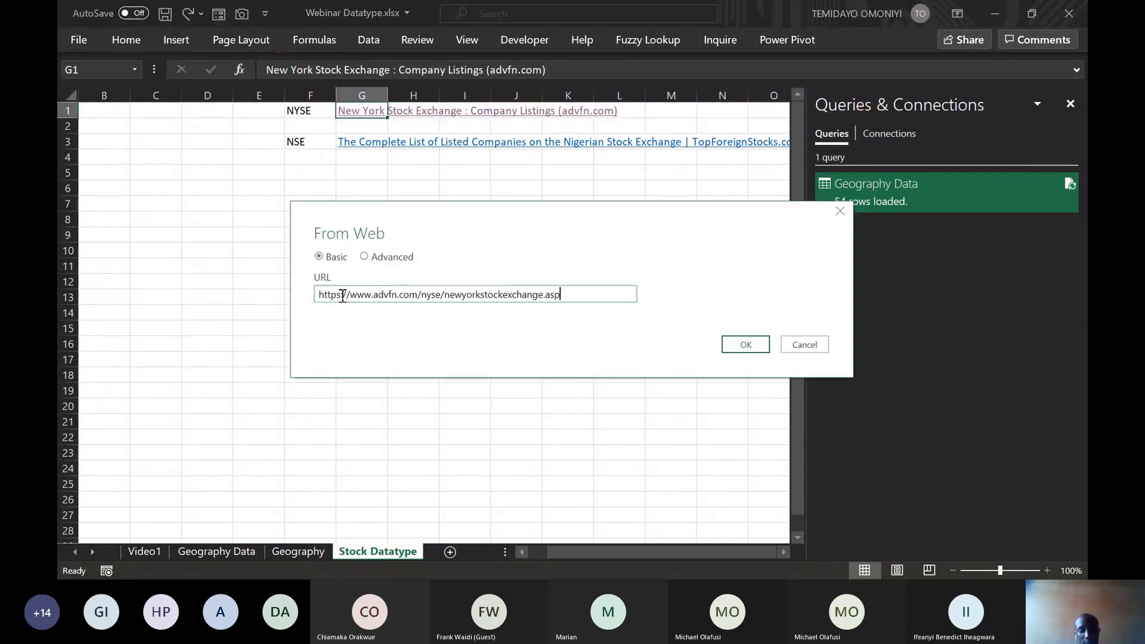
key("Return")
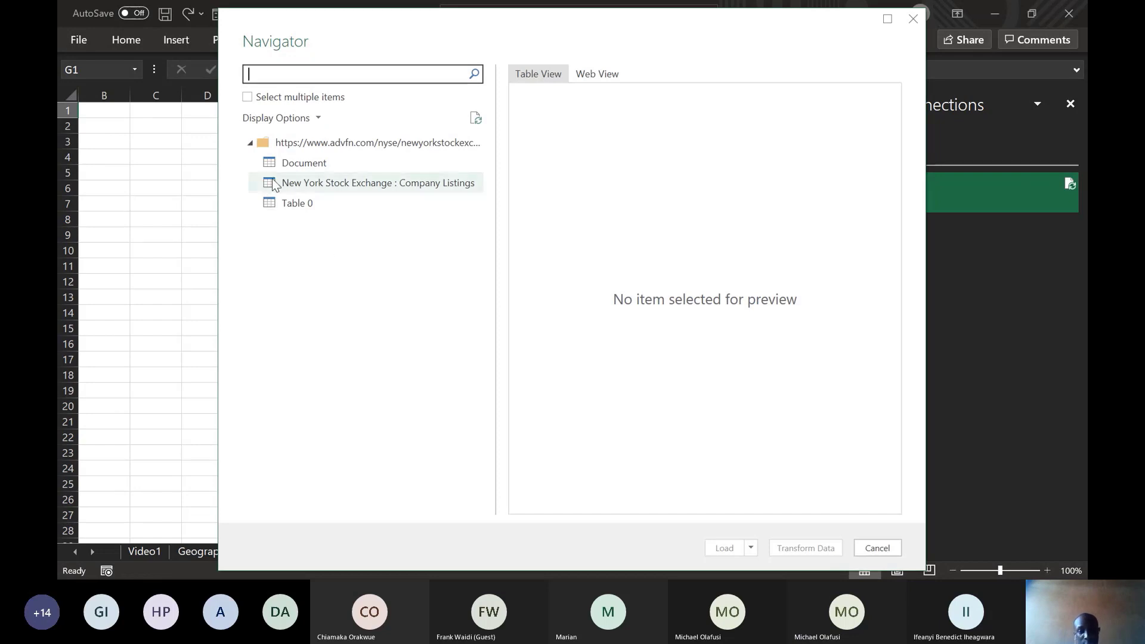
Preview the page's available tables and open New York Stock Exchange : Company Listings in the Power Query Editor for transformation.
left_click(274, 165)
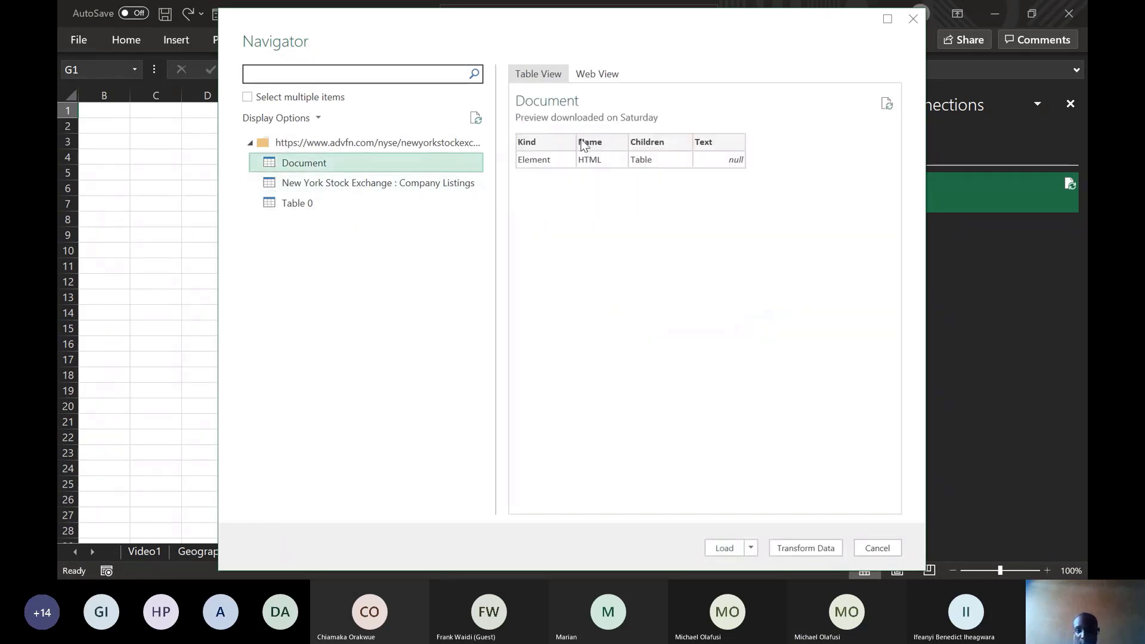
left_click(306, 186)
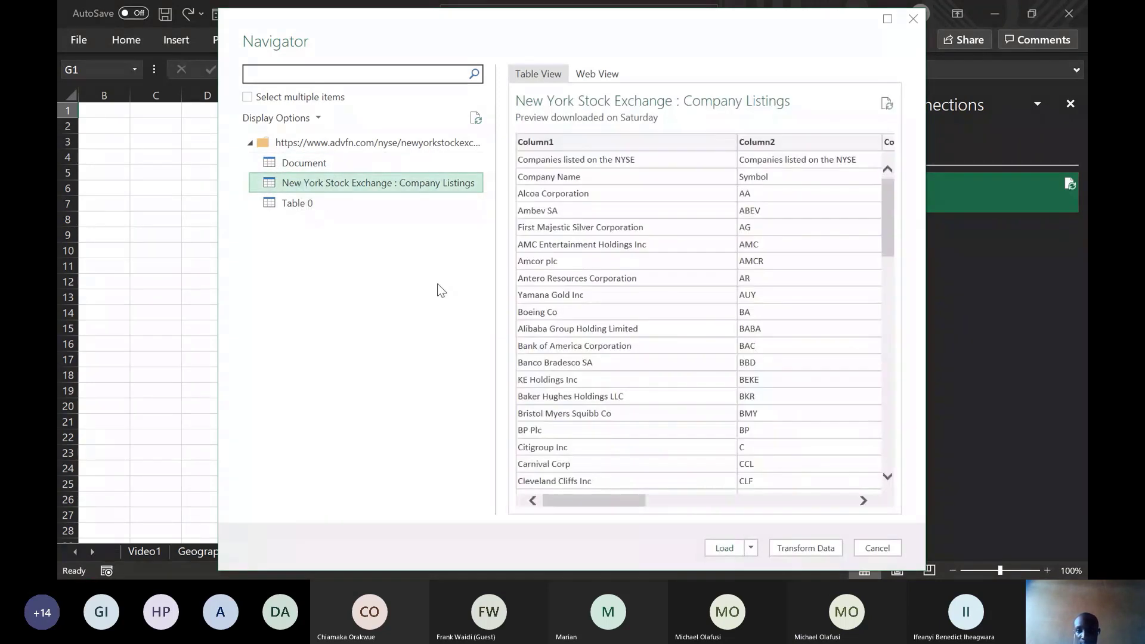
left_click_drag(627, 498, 605, 492)
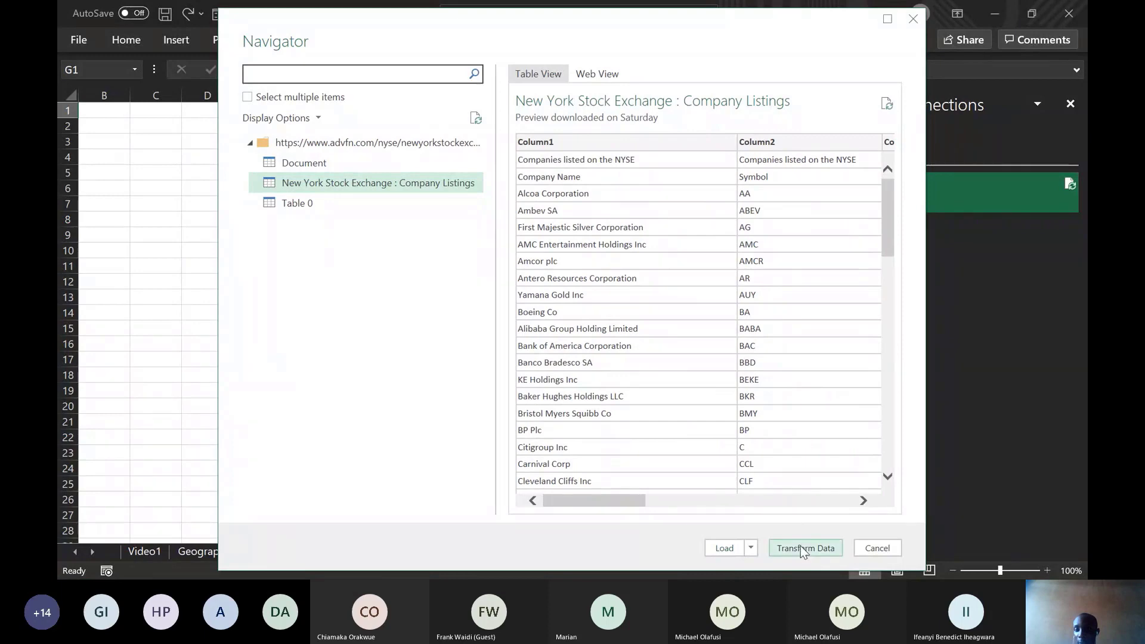
left_click(319, 208)
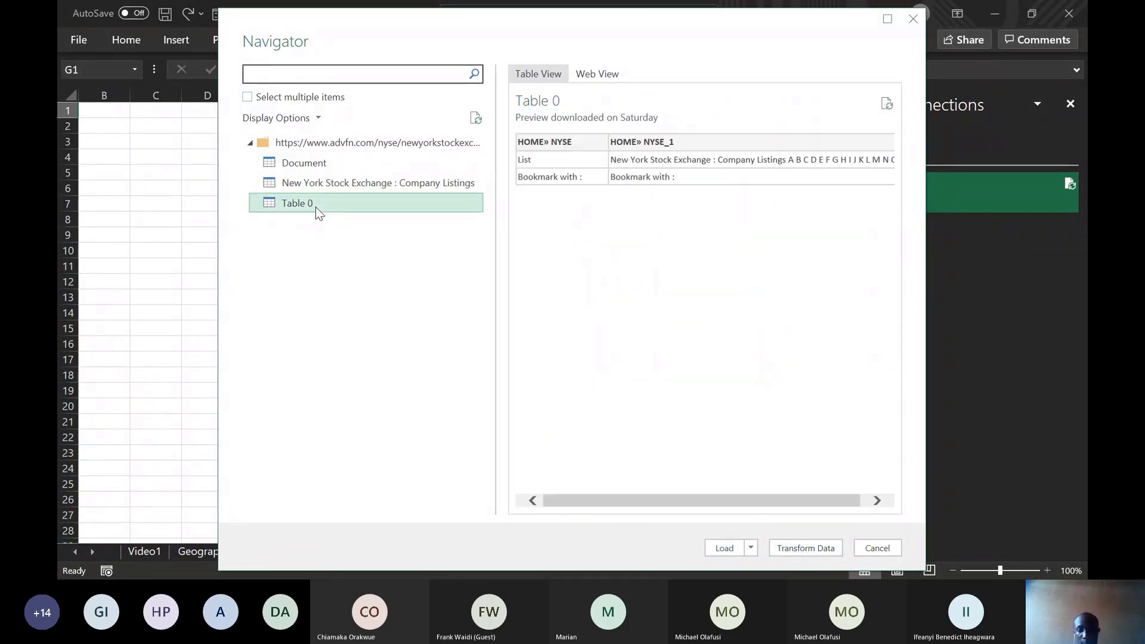
left_click(877, 501)
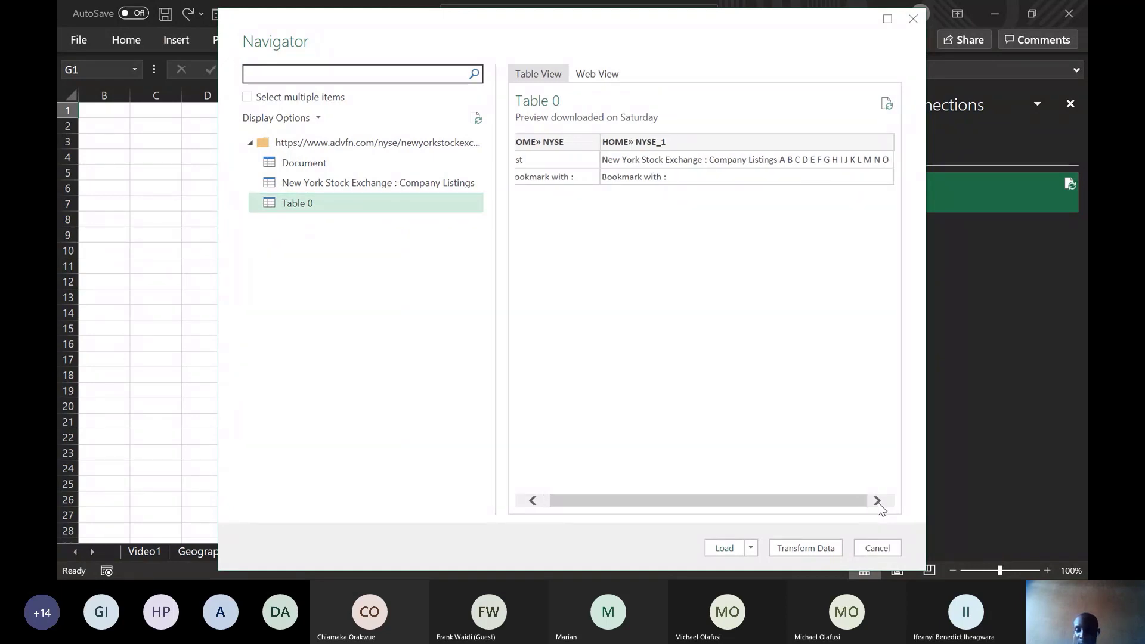
left_click(533, 501)
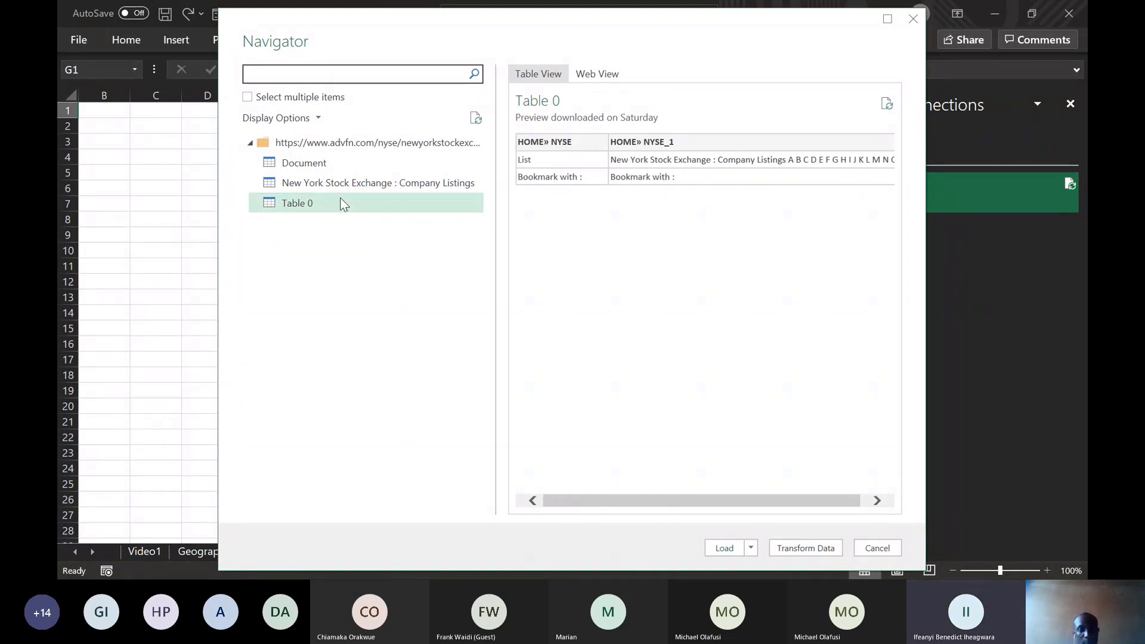
left_click(357, 182)
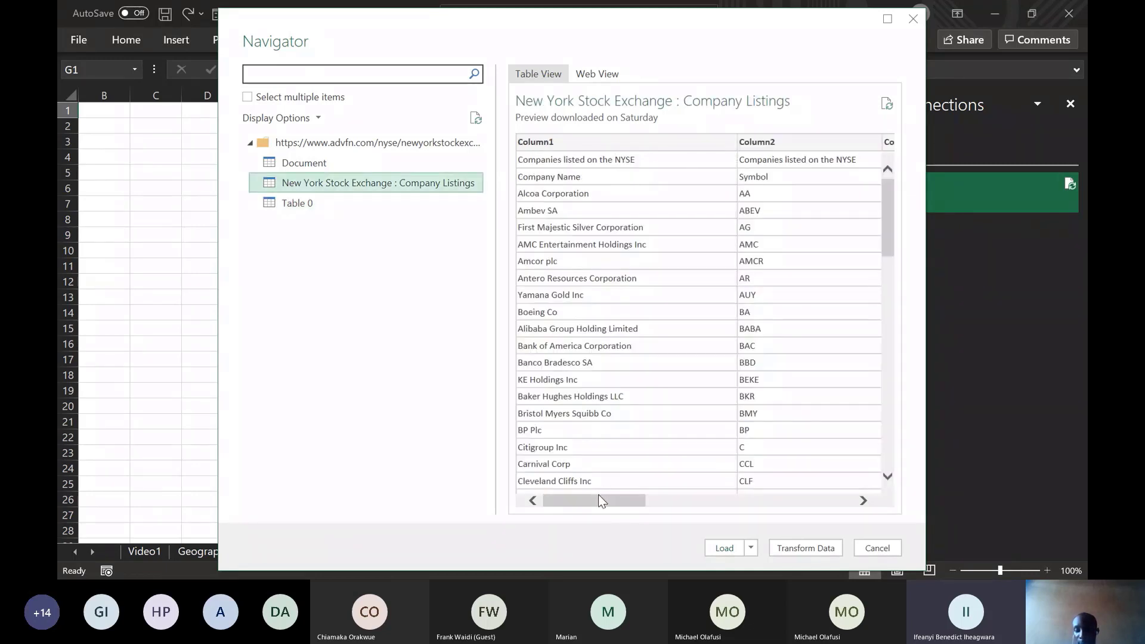
mouse_move(596, 500)
left_mouse_down()
mouse_move(647, 501)
mouse_move(577, 502)
left_mouse_up()
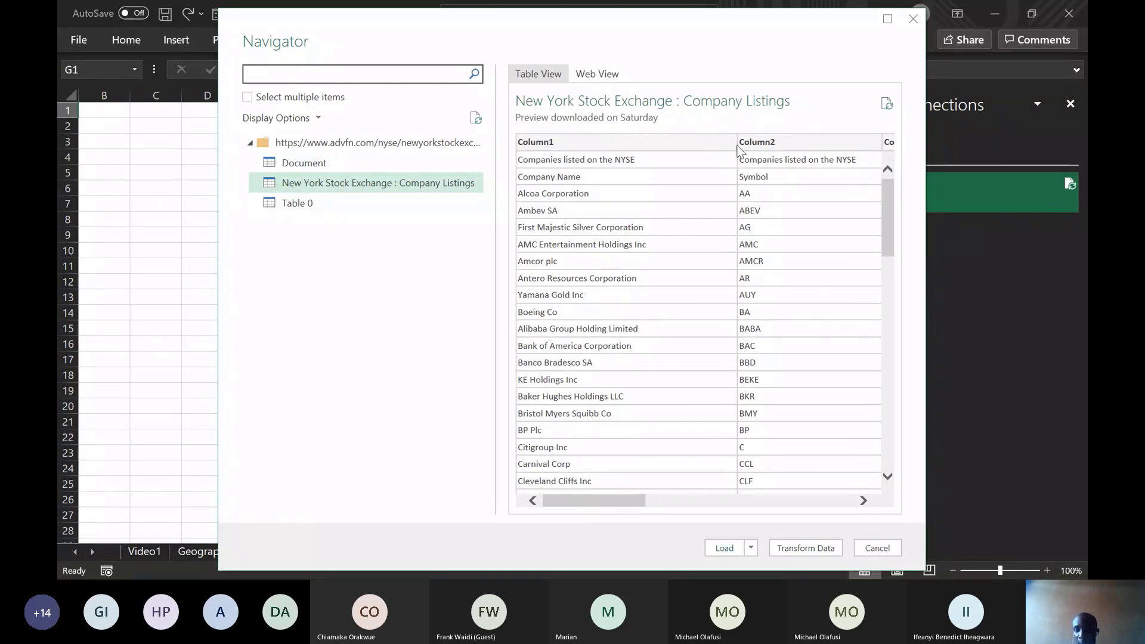
left_click(786, 546)
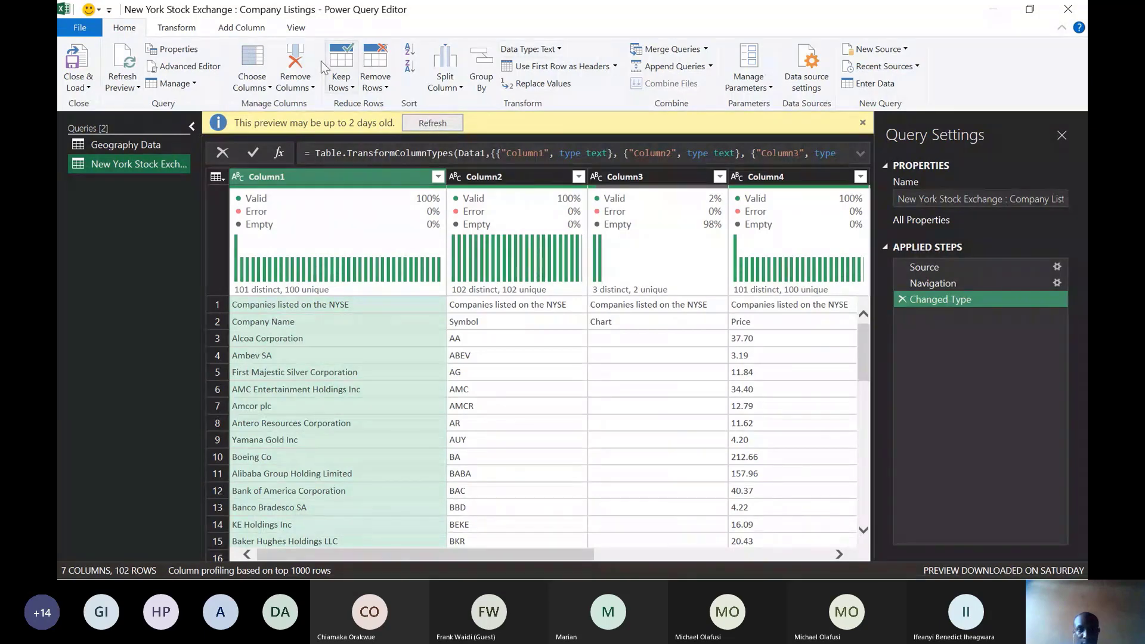
Try removing 1 top row from the company listings query and delete the resulting applied step.
left_click(378, 87)
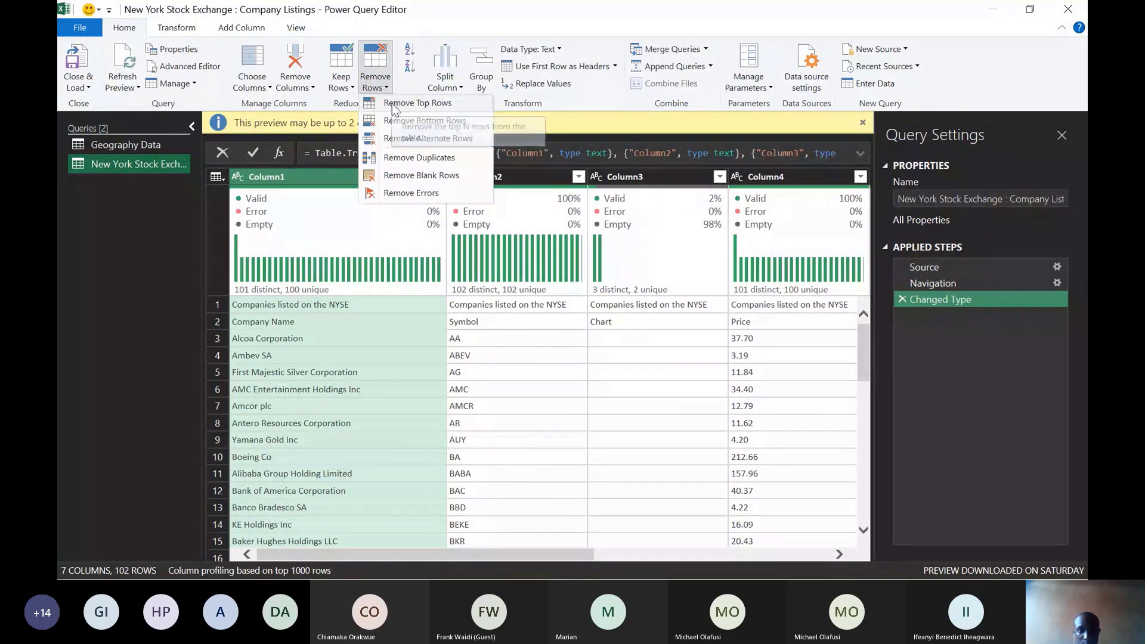
left_click(392, 105)
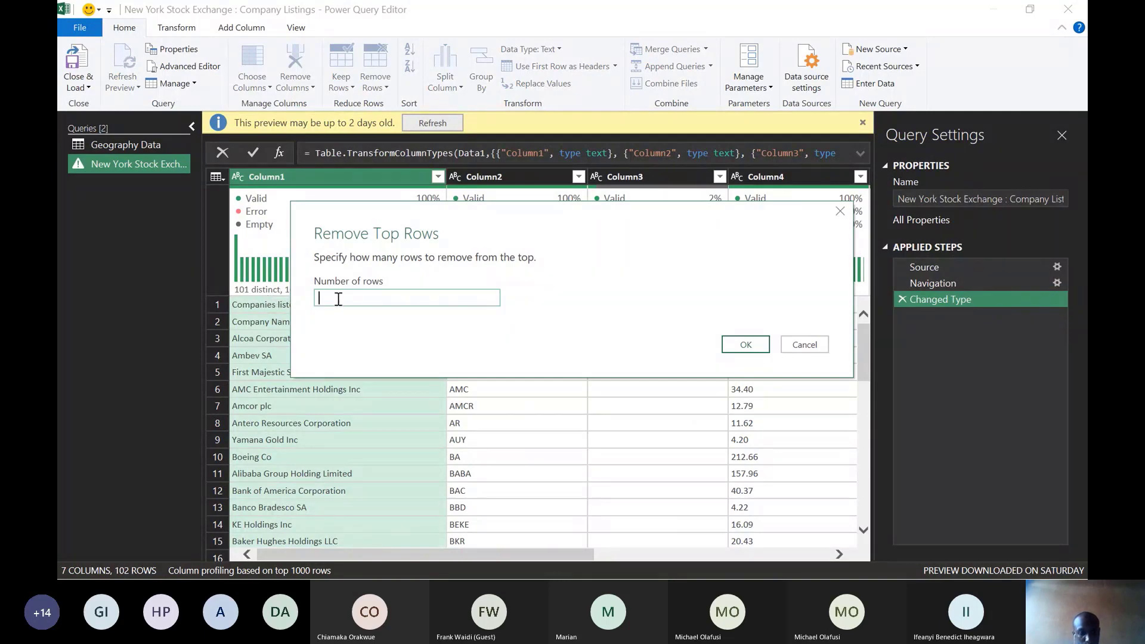
left_click(743, 344)
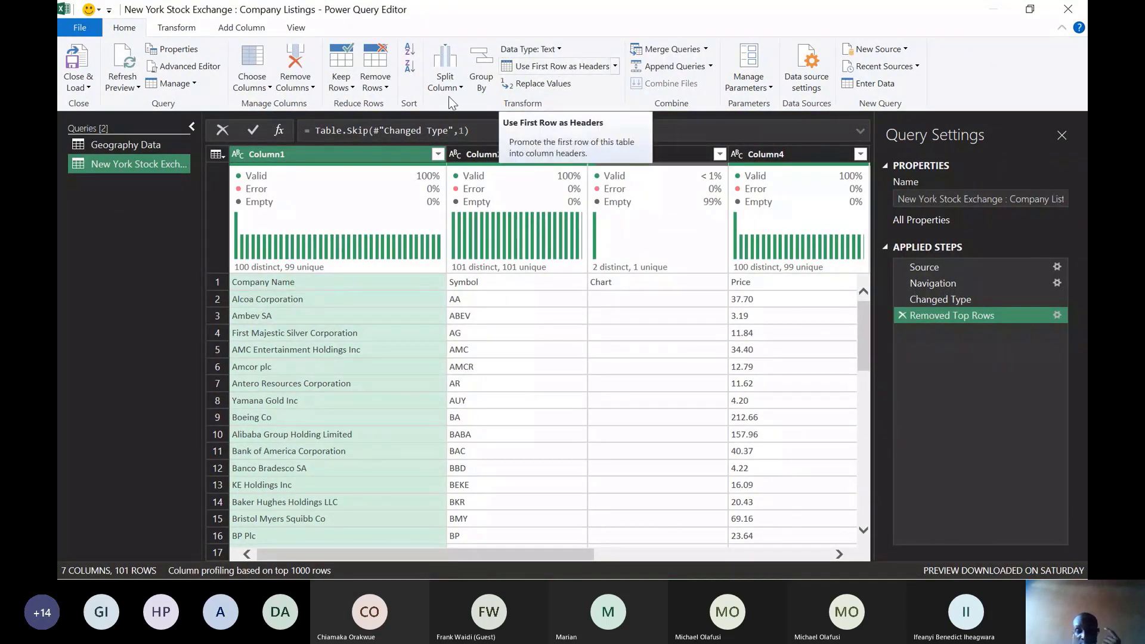
left_click(902, 316)
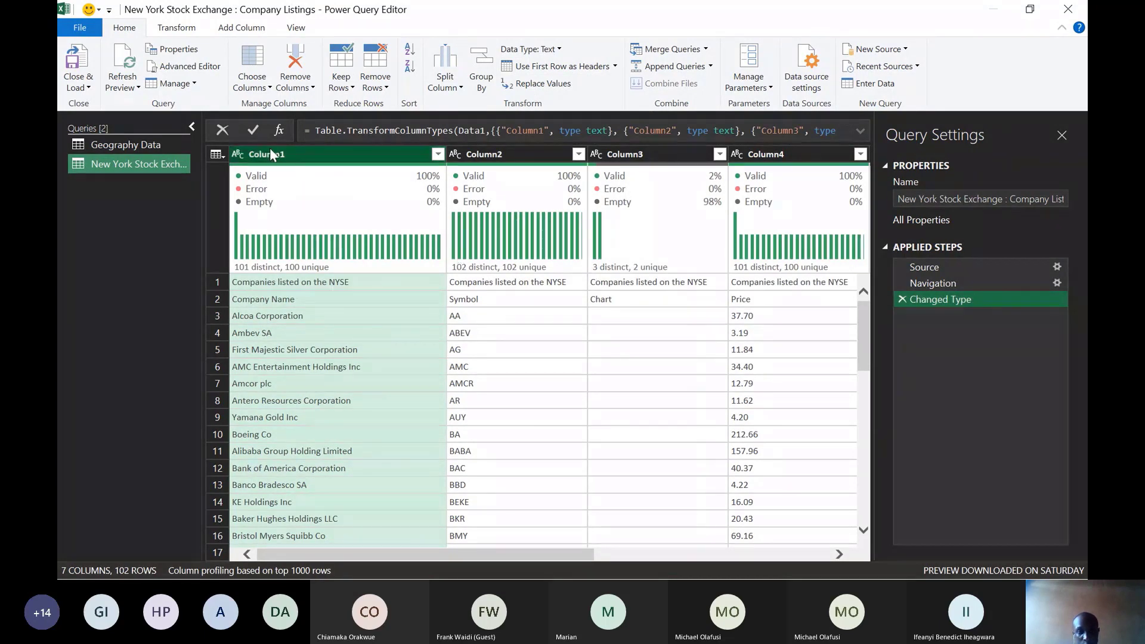
Remove the first row, holding the "Companies listed on the NYSE" title, from the query by setting the top rows to remove to 1.
left_click_drag(378, 553, 340, 557)
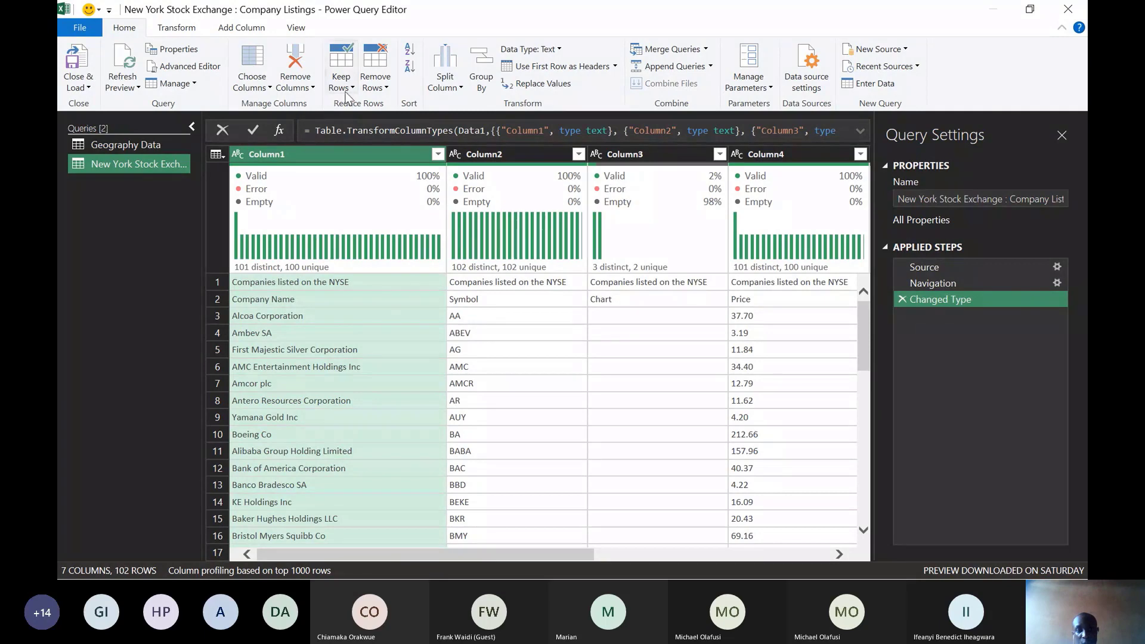
left_click(387, 88)
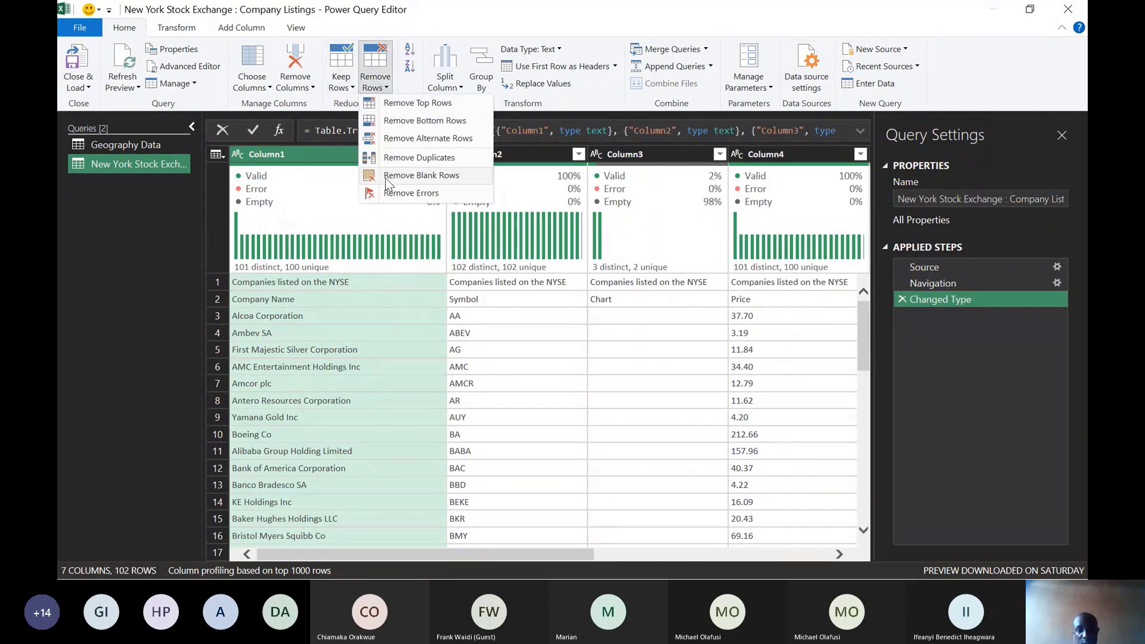
left_click(403, 102)
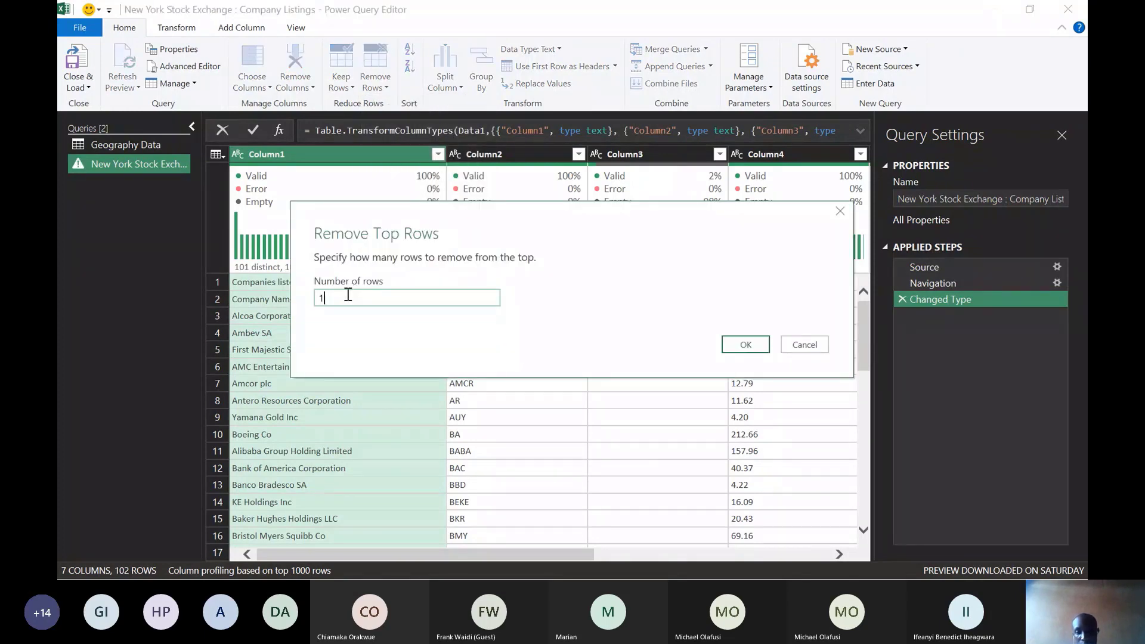
left_click(740, 343)
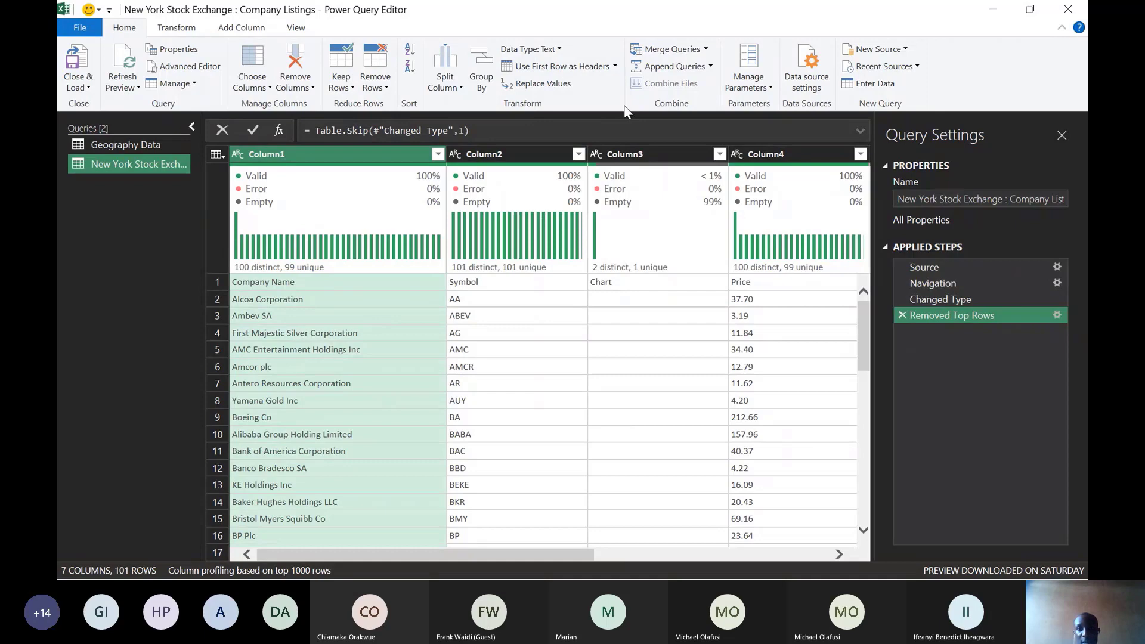
Promote the first row of the company listings query to column headers and review the resulting columns.
left_click(562, 66)
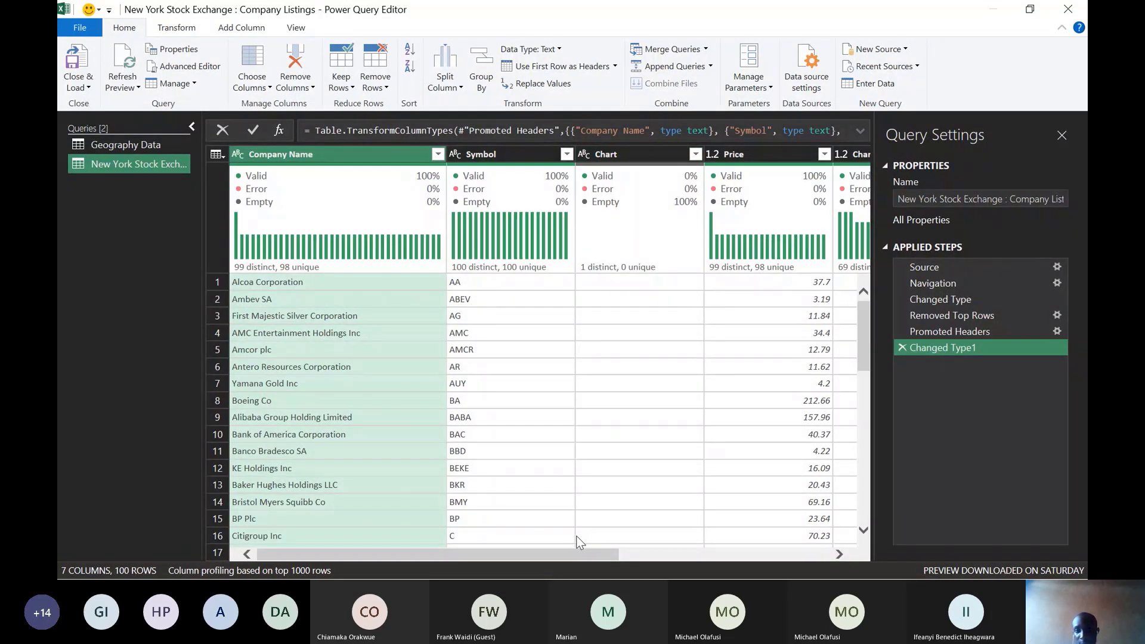
scroll(578, 541, "right", 5)
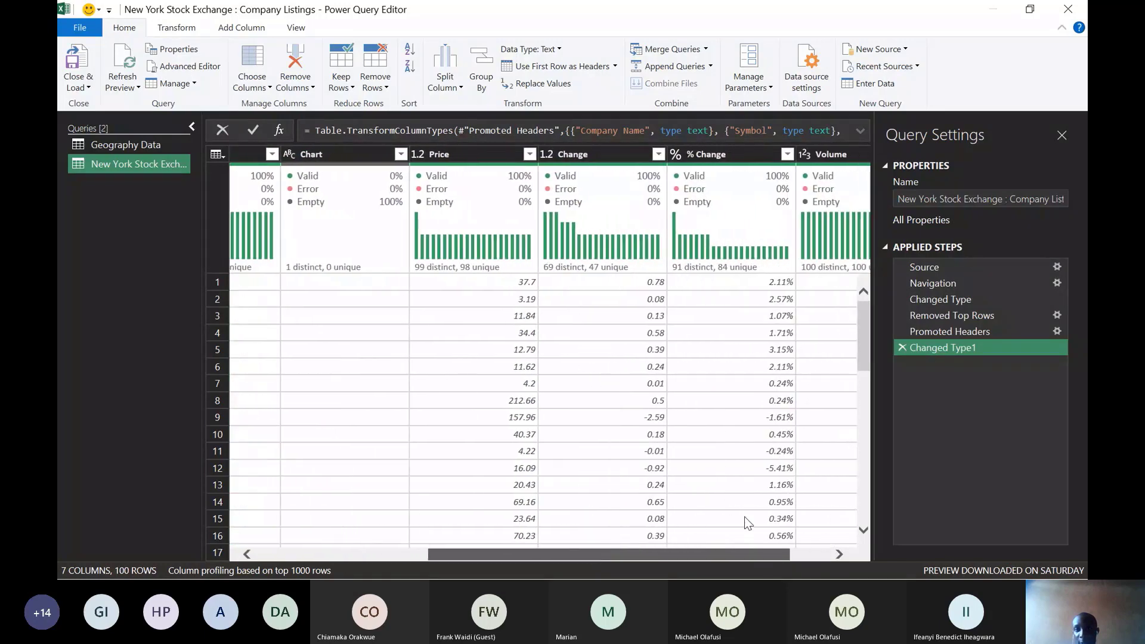
scroll(744, 523, "right", 1)
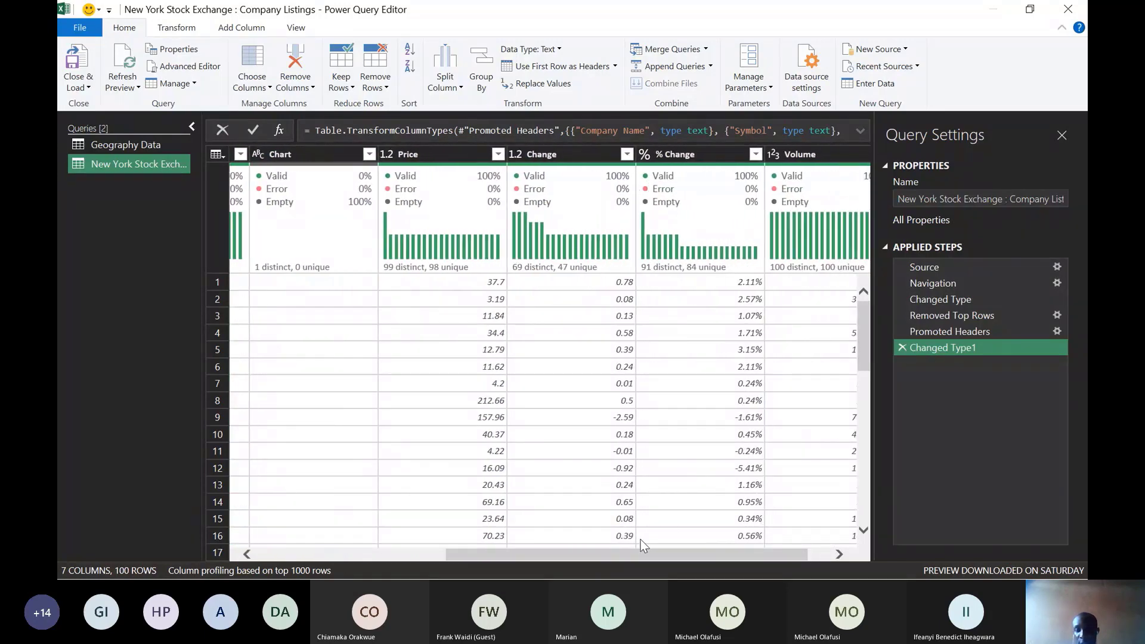
mouse_move(637, 552)
left_mouse_down()
mouse_move(680, 548)
mouse_move(639, 546)
left_mouse_up()
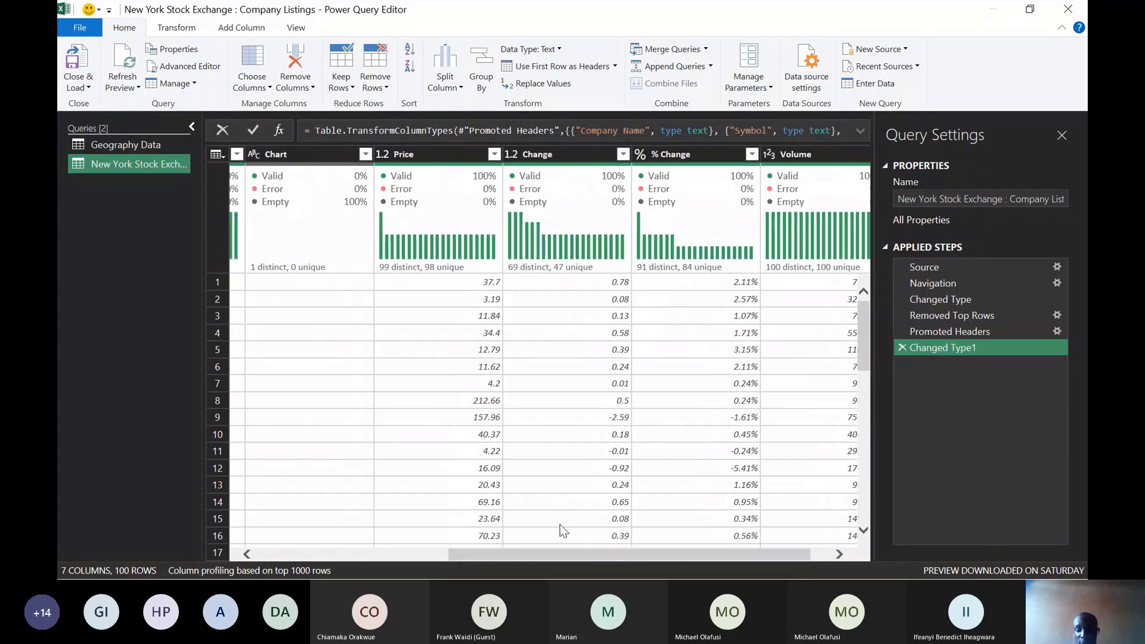
left_click_drag(563, 556, 274, 530)
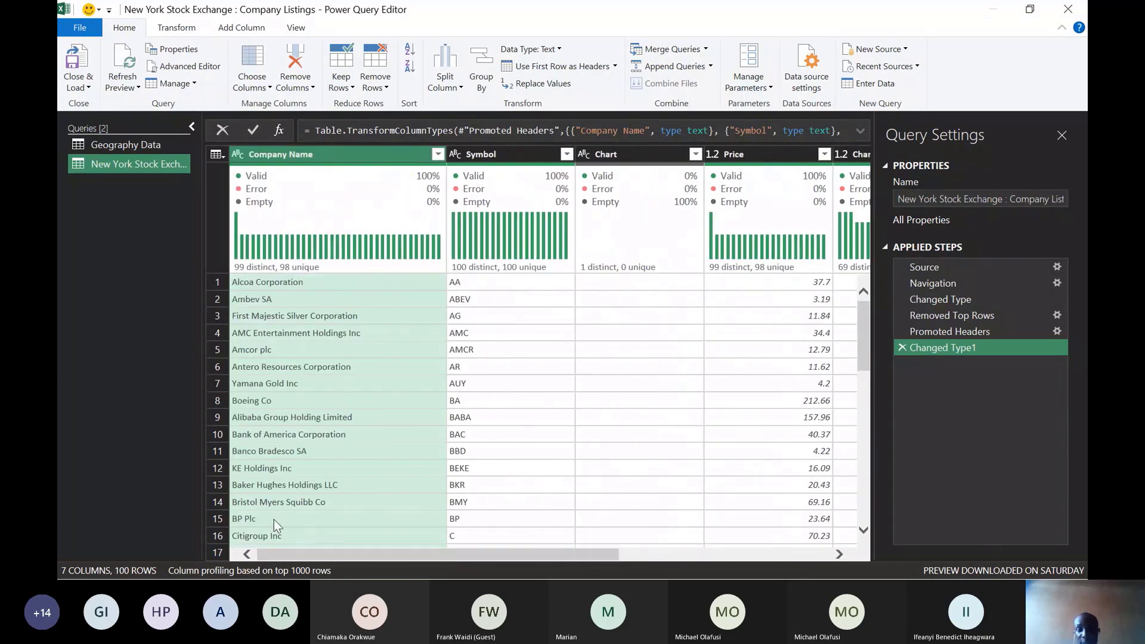
Rename the Symbol column of the company listings query as Ticker.
double_click(481, 154)
key("BackSpace")
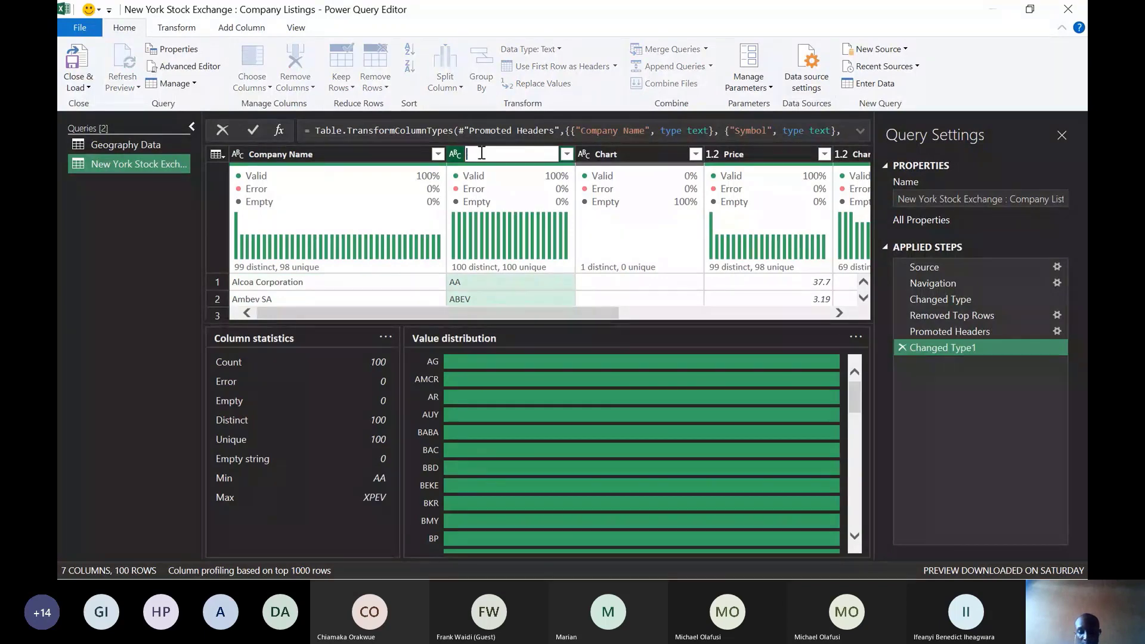
type("Ticker")
key("Return")
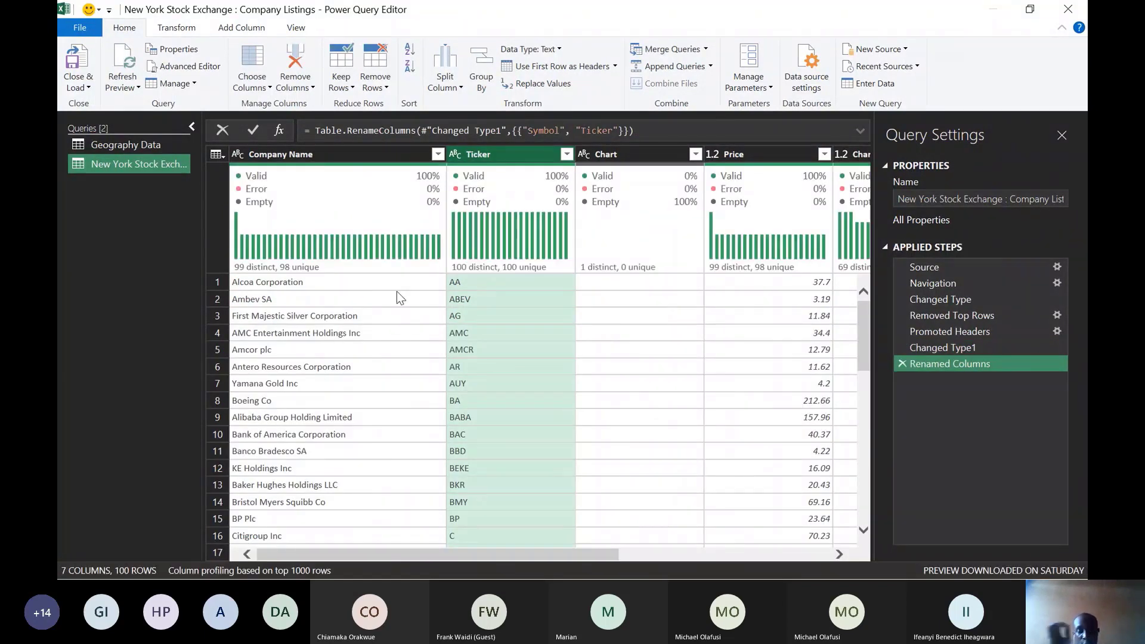
Remove the Chart, Price, Change, % Change and Volume columns from the company listings query.
left_click(294, 154)
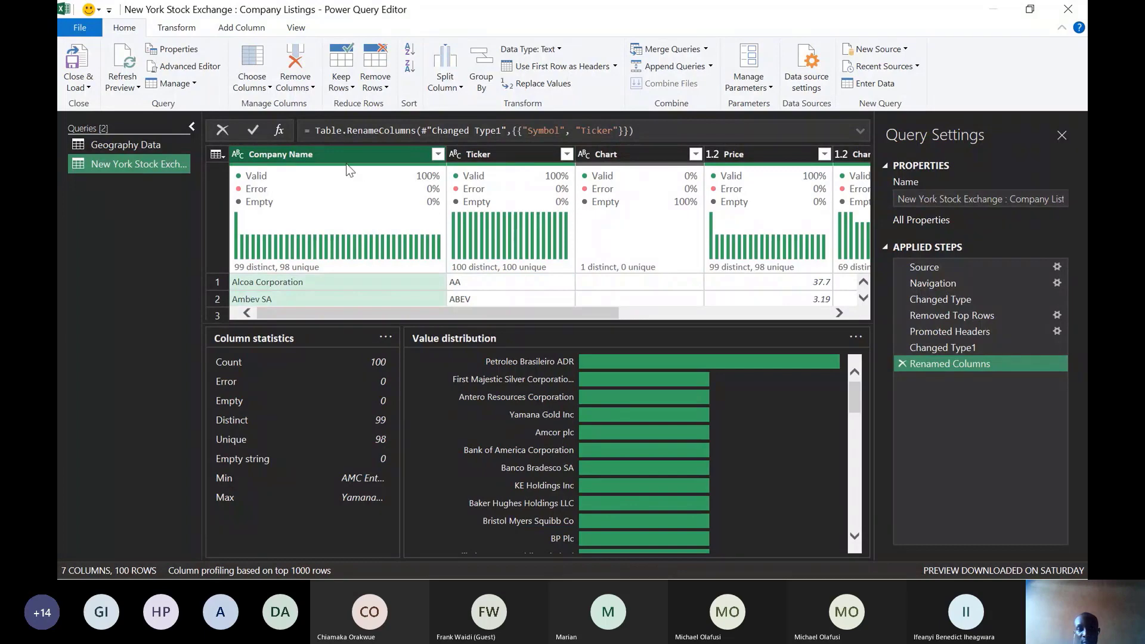
left_click(605, 157)
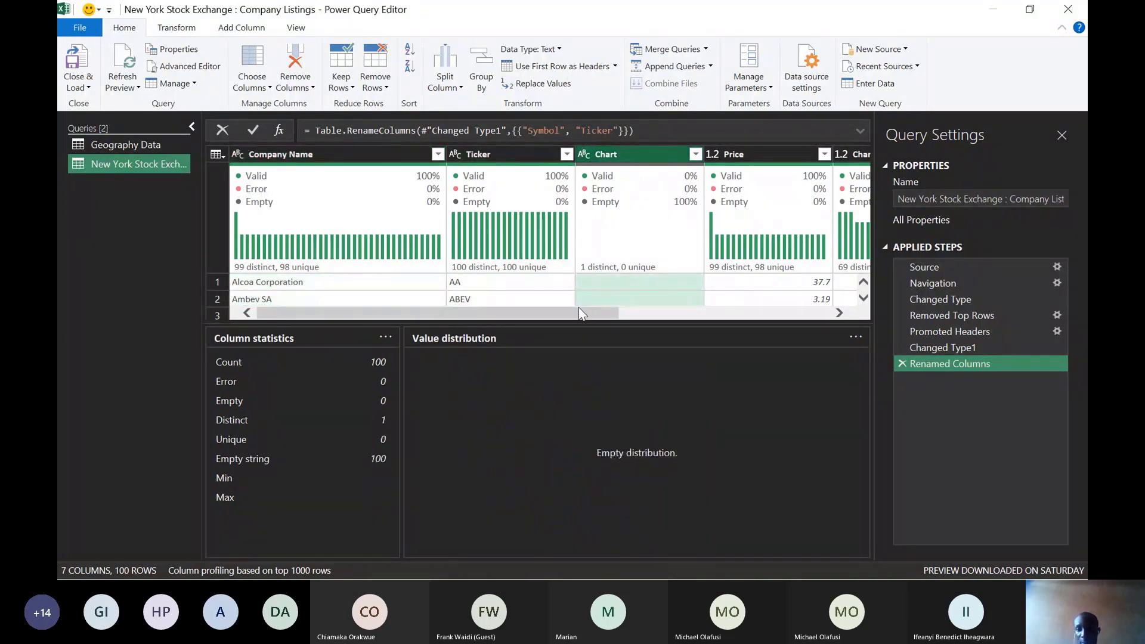
left_click_drag(581, 313, 831, 332)
left_click(750, 156, "shift")
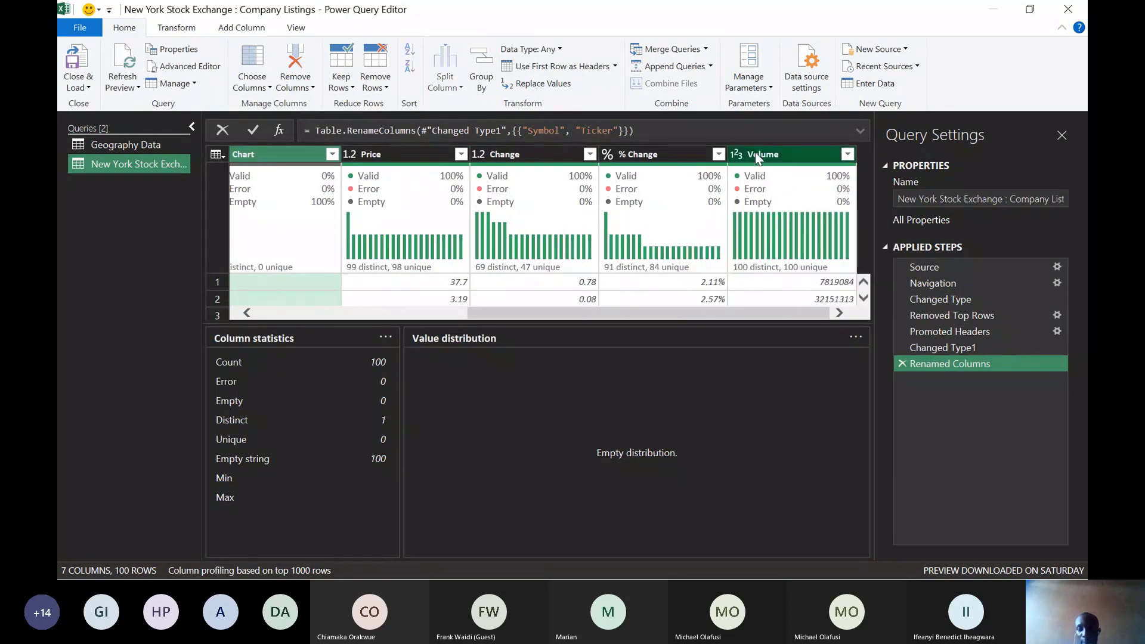
right_click(746, 157)
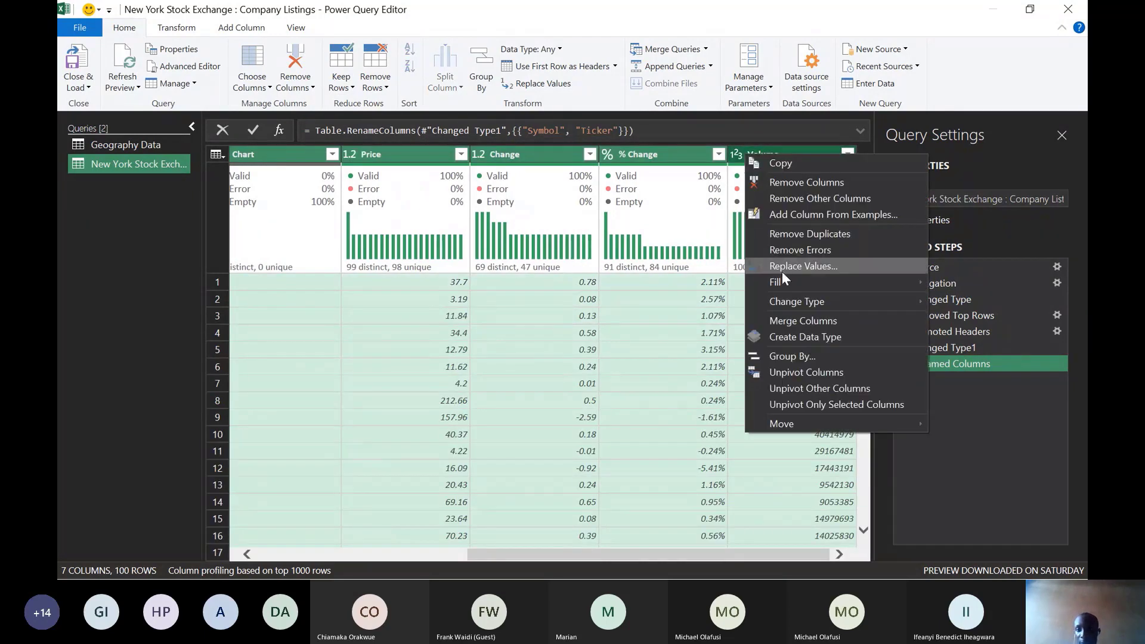
left_click(781, 182)
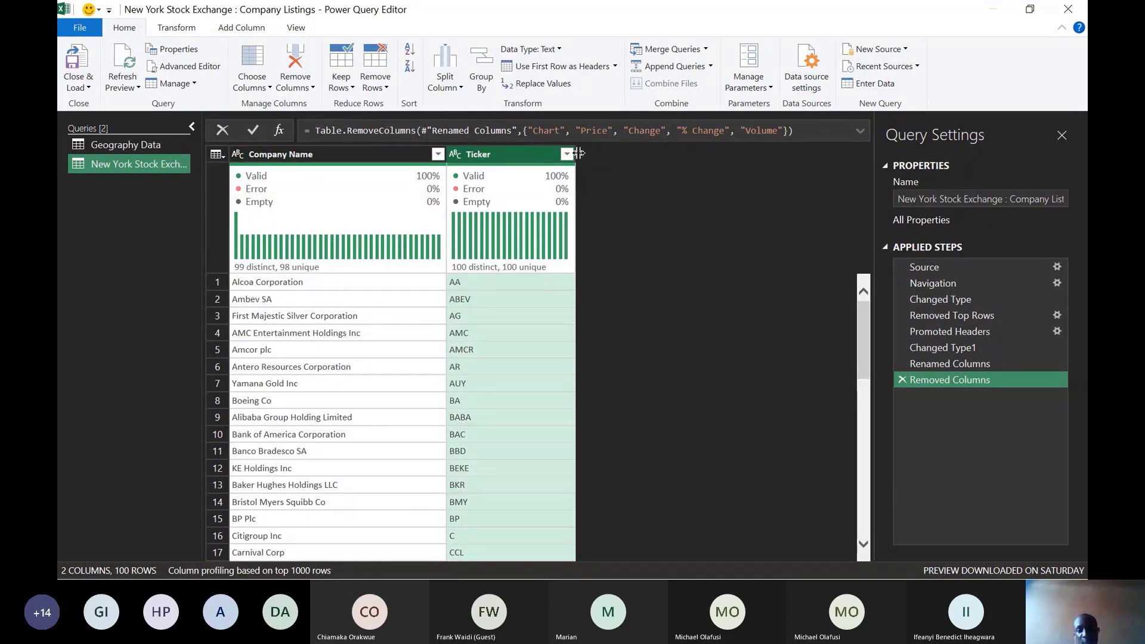
Load the company listings query as a table on a new worksheet, adding it to the Data Model.
left_click(87, 90)
left_click(106, 122)
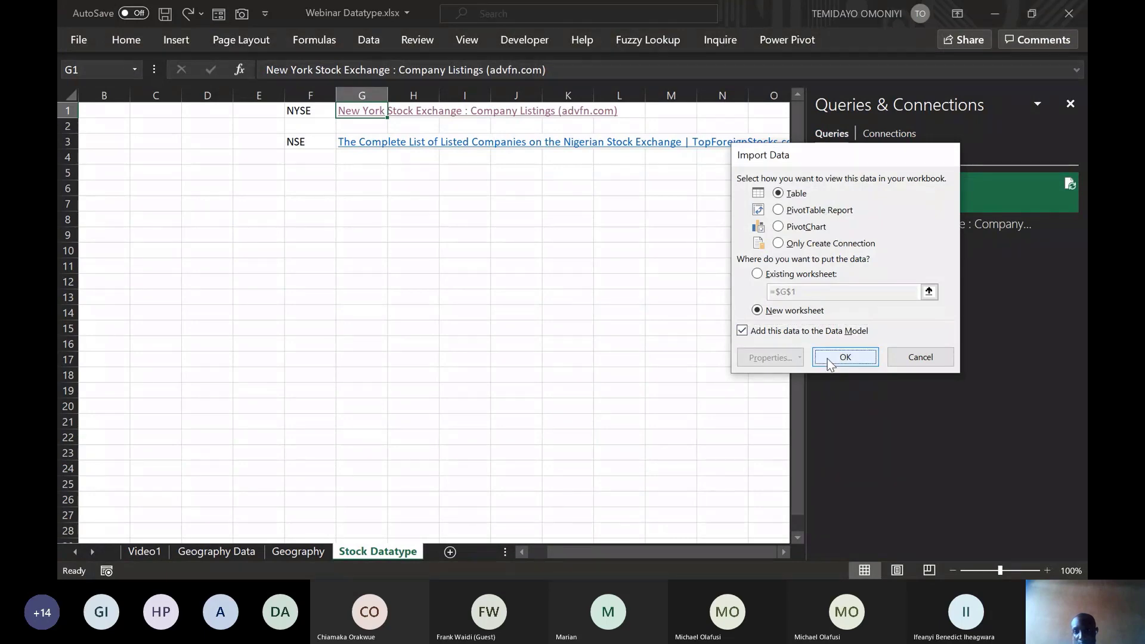
left_click(843, 357)
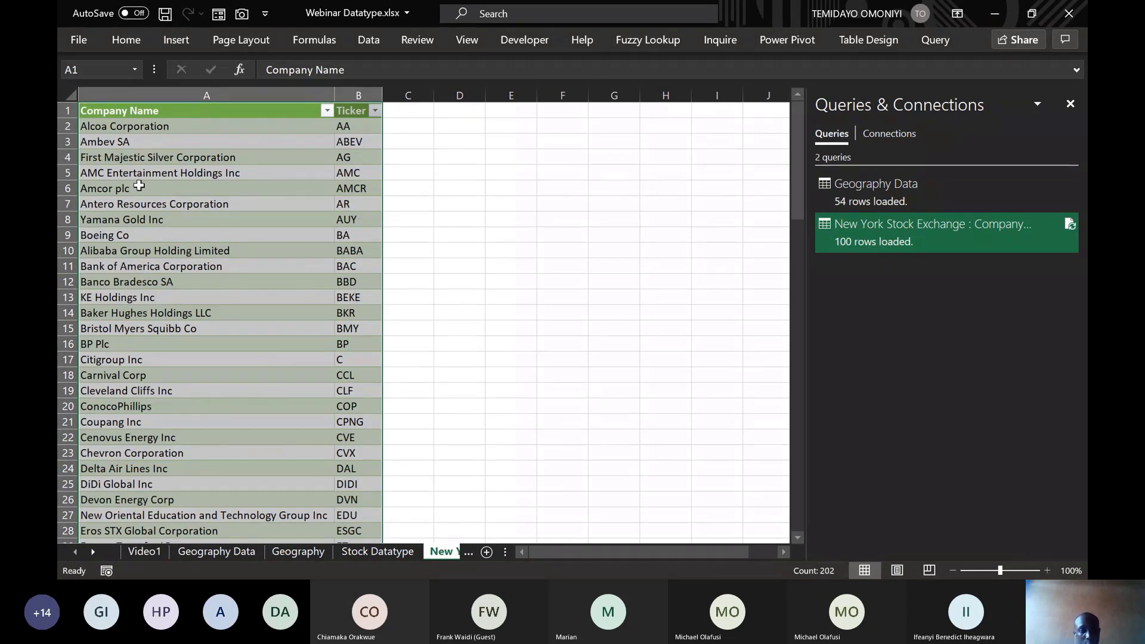
scroll(137, 306, "down", 5)
scroll(138, 307, "up", 5)
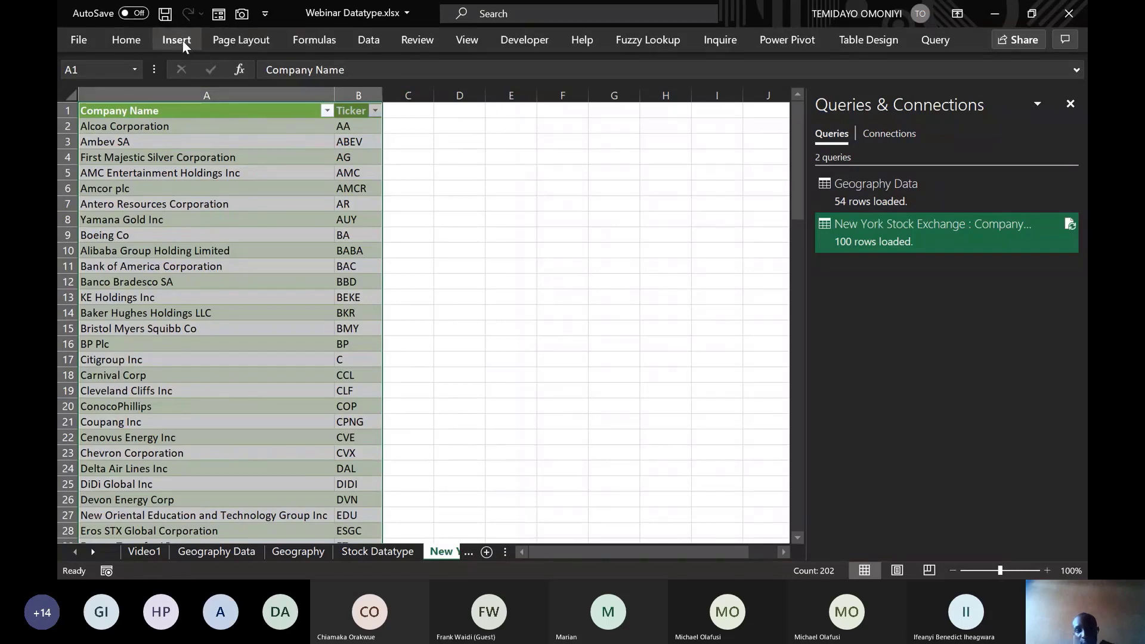
Custom sort the whole company listings table by Company Name on cell values from A to Z.
left_click(139, 40)
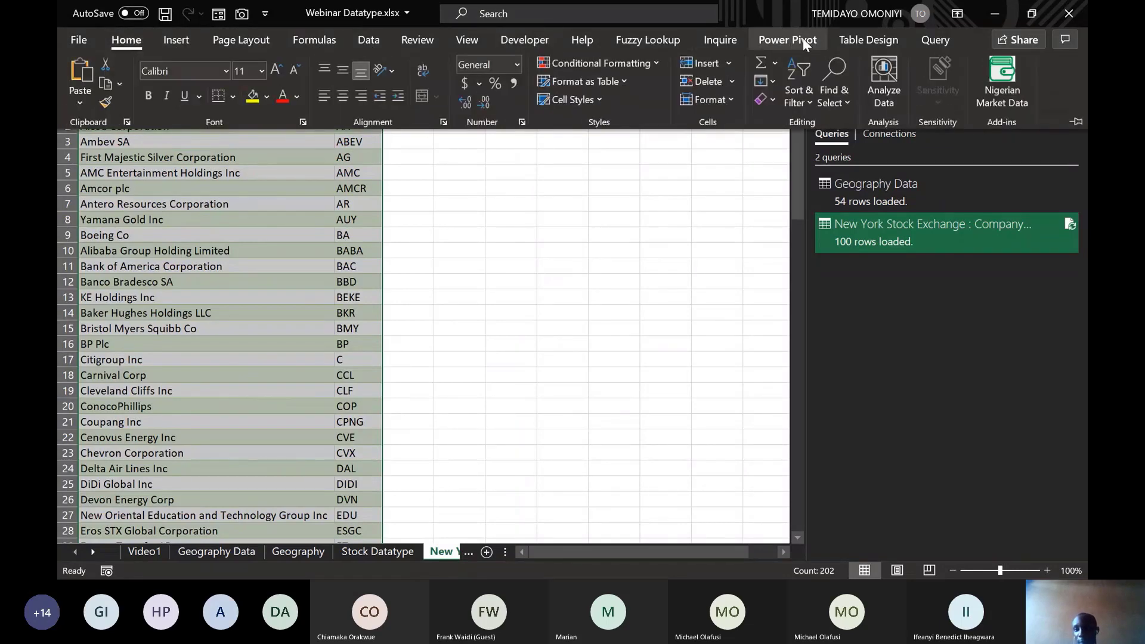
left_click(305, 299)
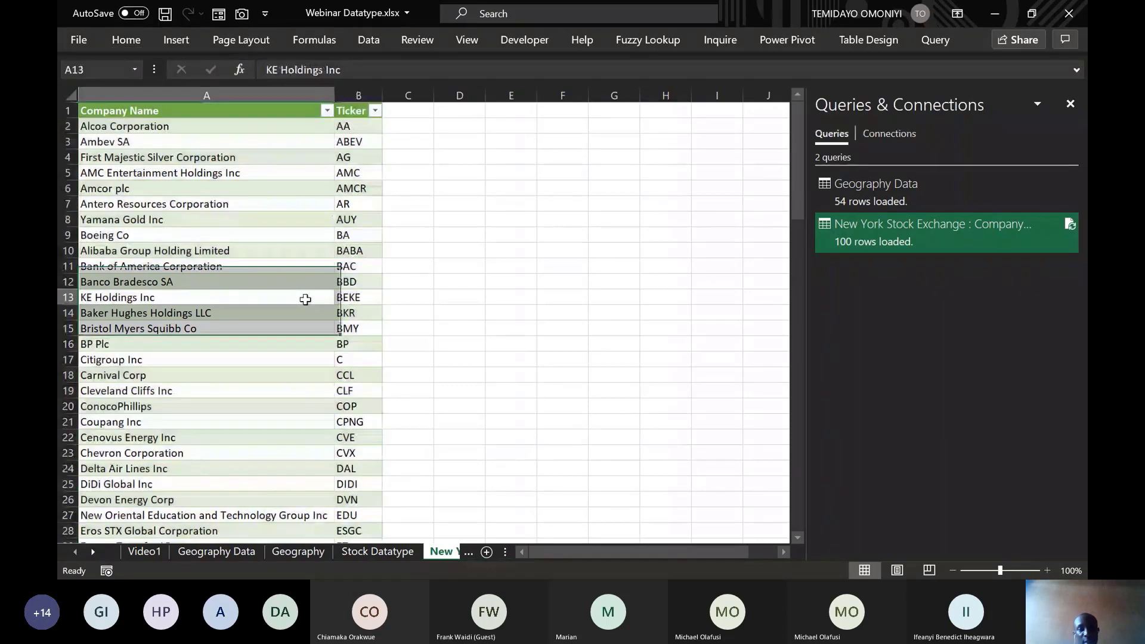
key("ctrl+a")
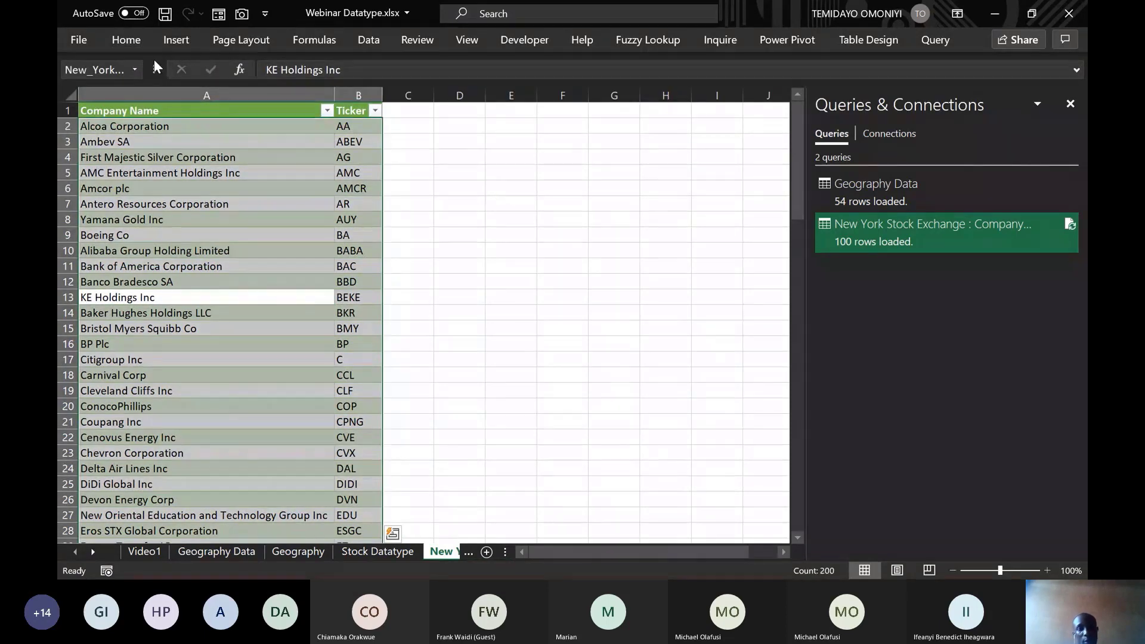
left_click(141, 42)
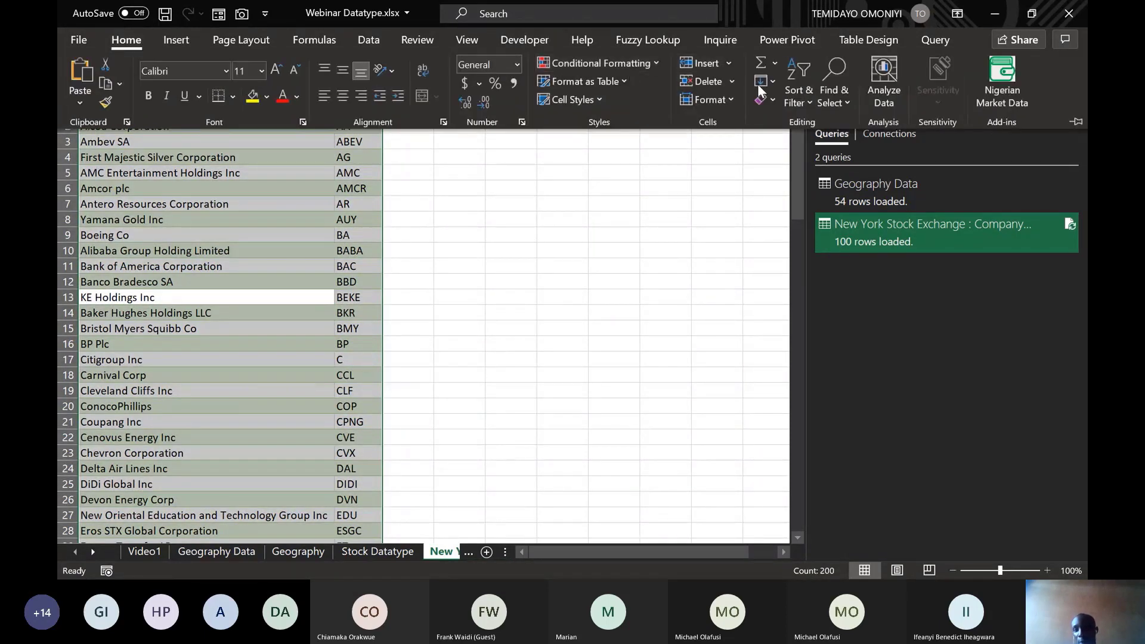
left_click(795, 98)
left_click(835, 172)
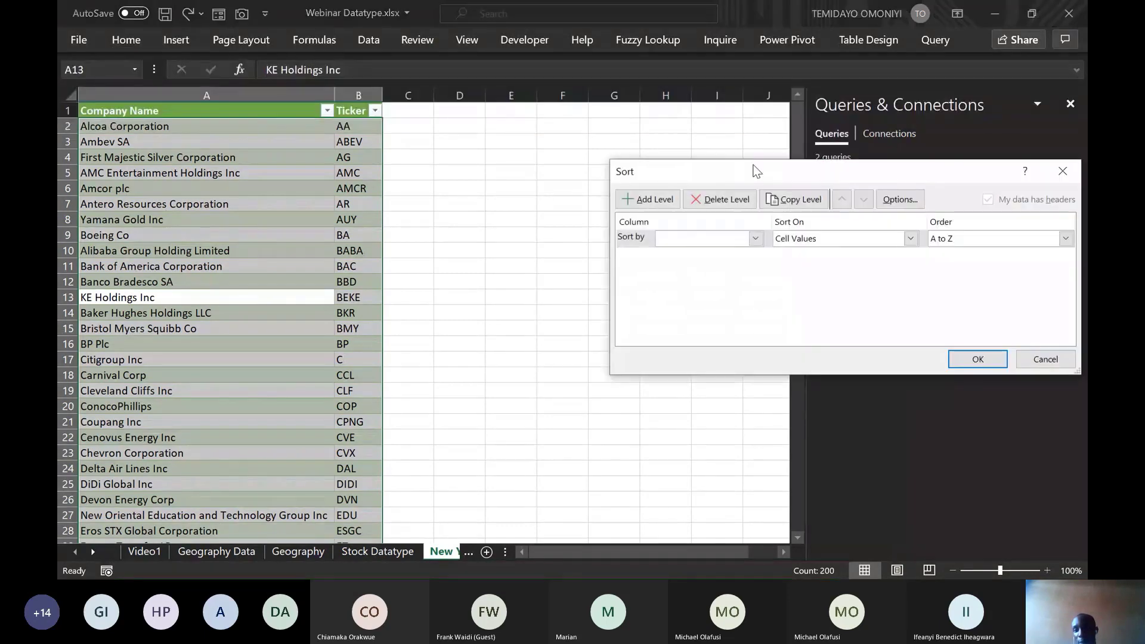
left_click(755, 239)
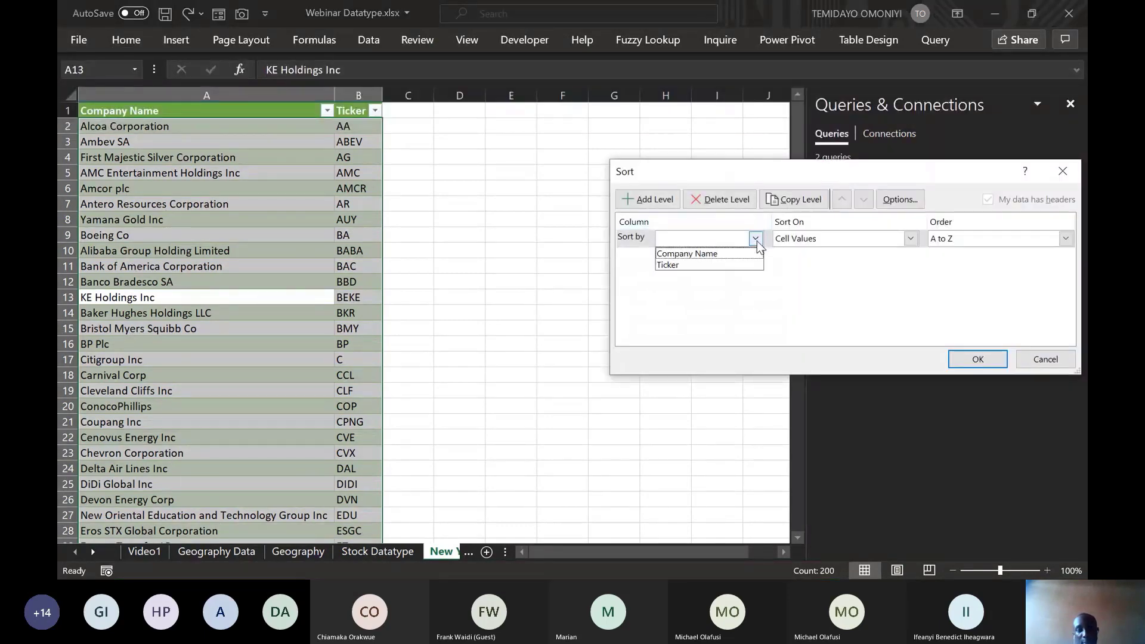
left_click(741, 256)
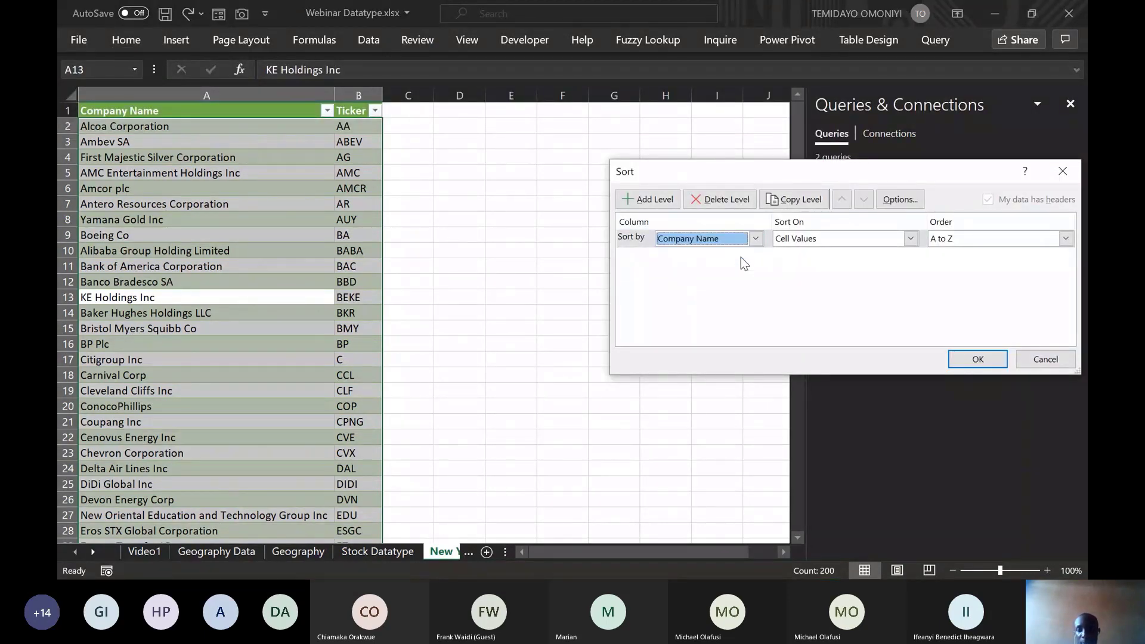
left_click(970, 357)
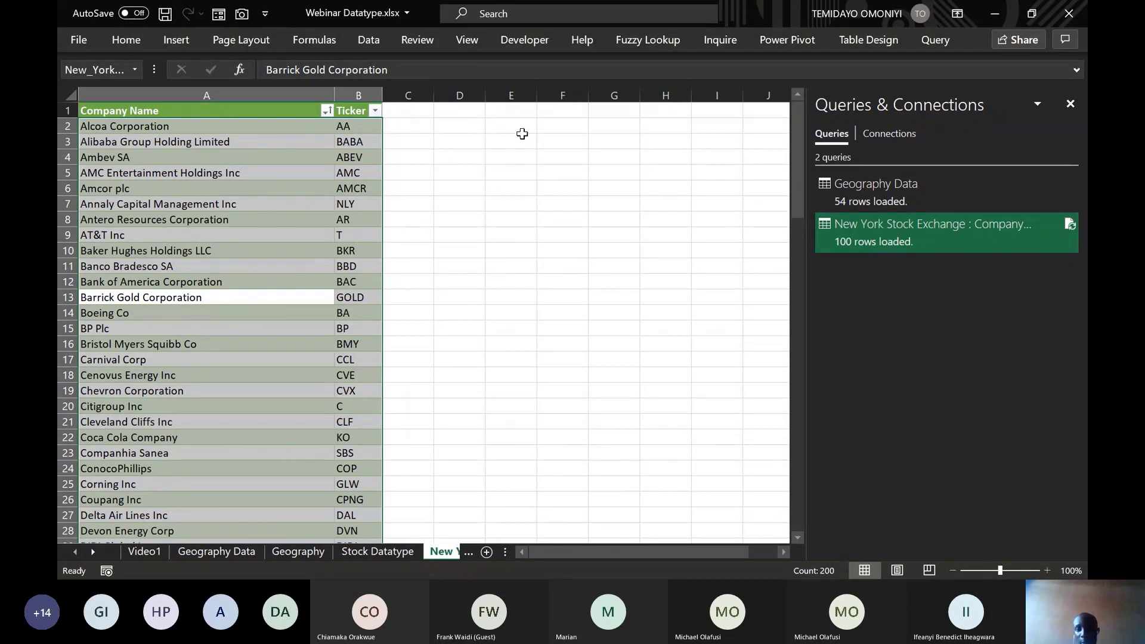
Enter Microsoft in cell E2 and Alphabet in cell E3, beside the company listings table.
left_click(520, 141)
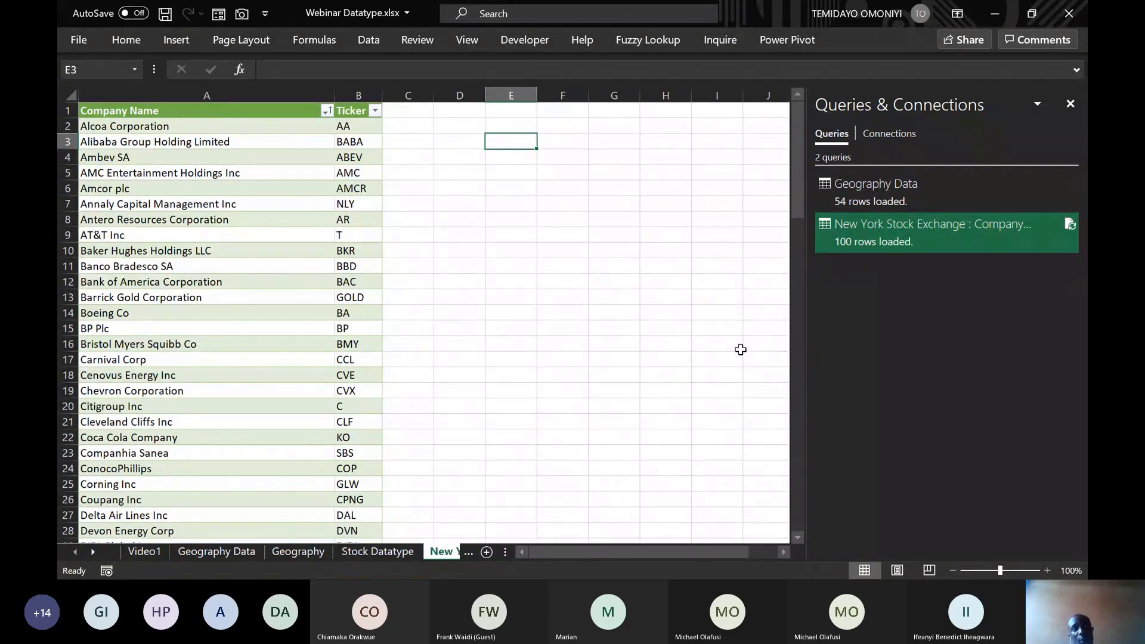
left_click(518, 129)
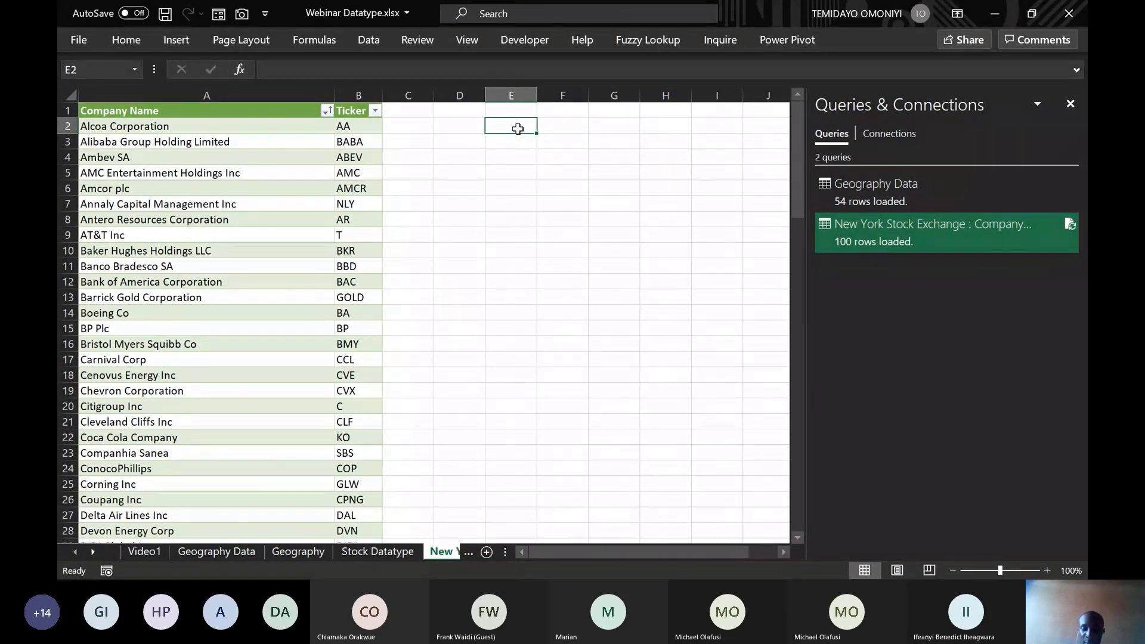
type("Micr")
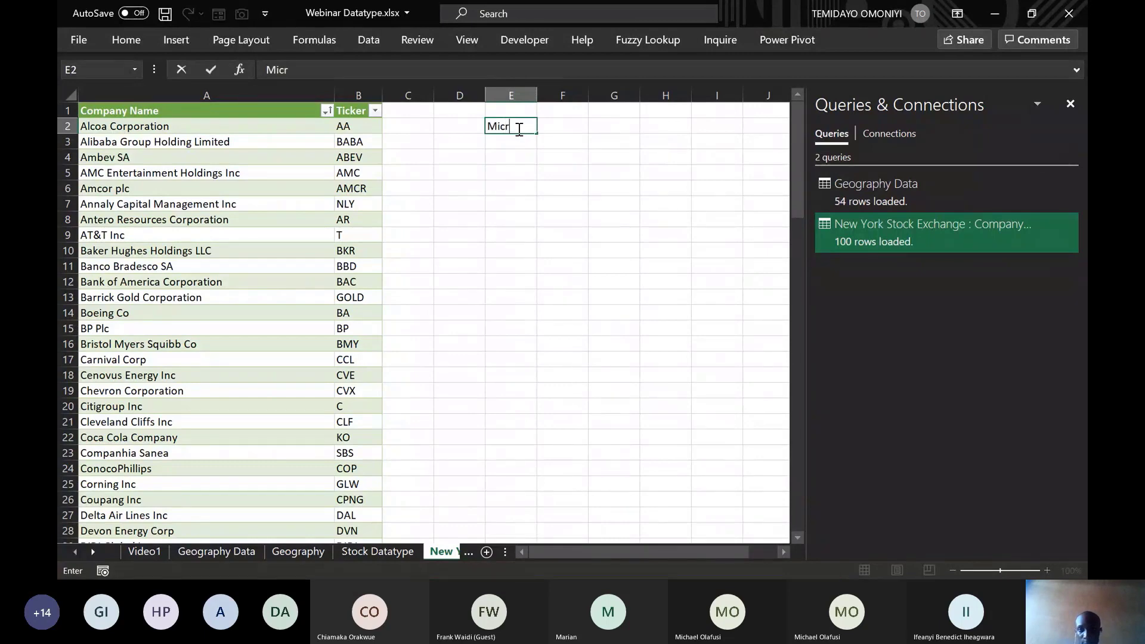
type("osoft")
key("Return")
type("Alp")
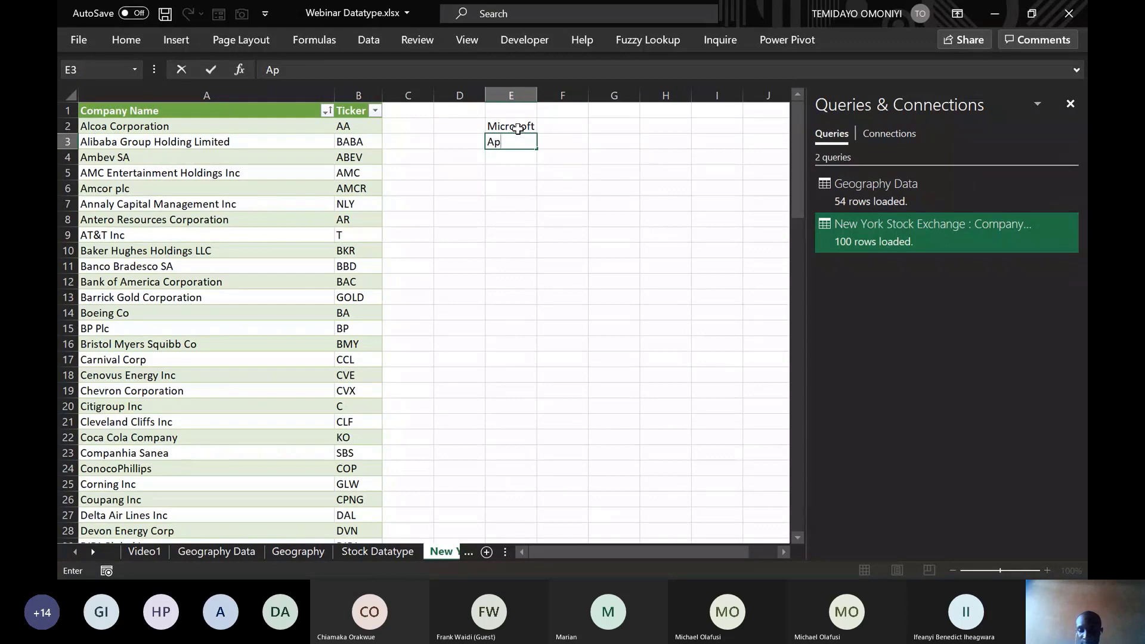
type("habe")
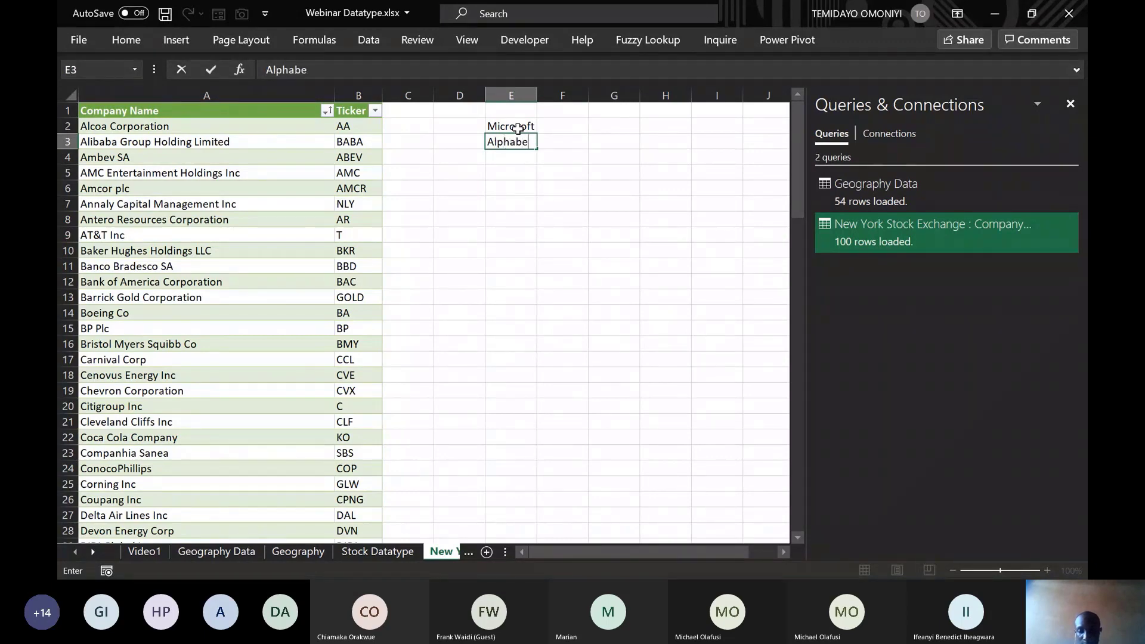
type("t")
key("Return")
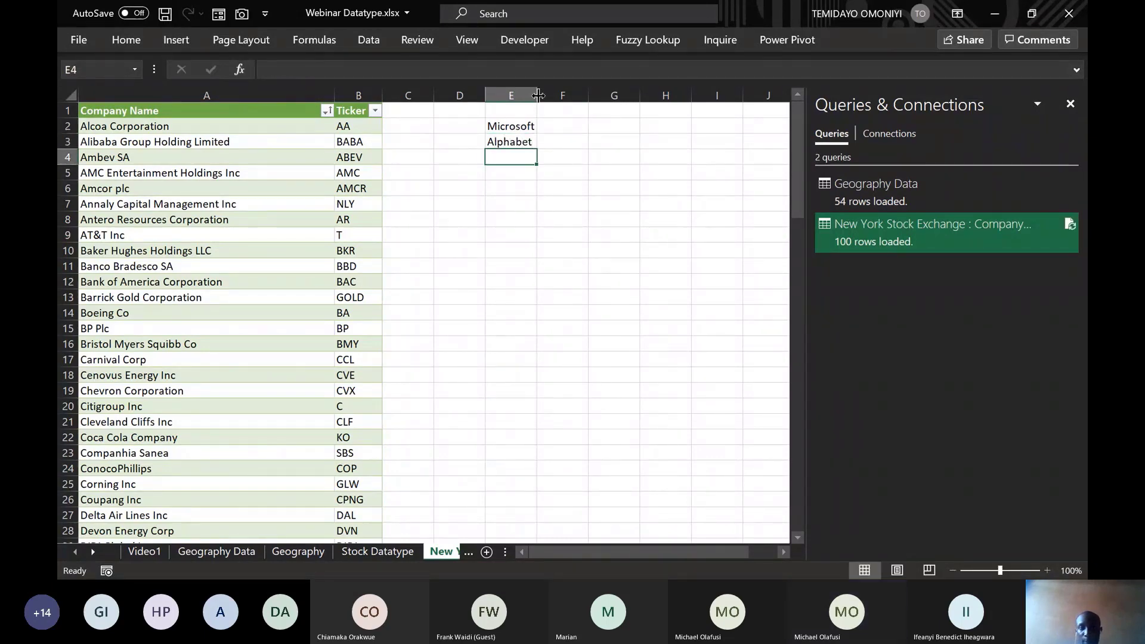
Extend the company list in column E with Tesla, Amazon and Facebook in cells E4 to E6.
type("Te")
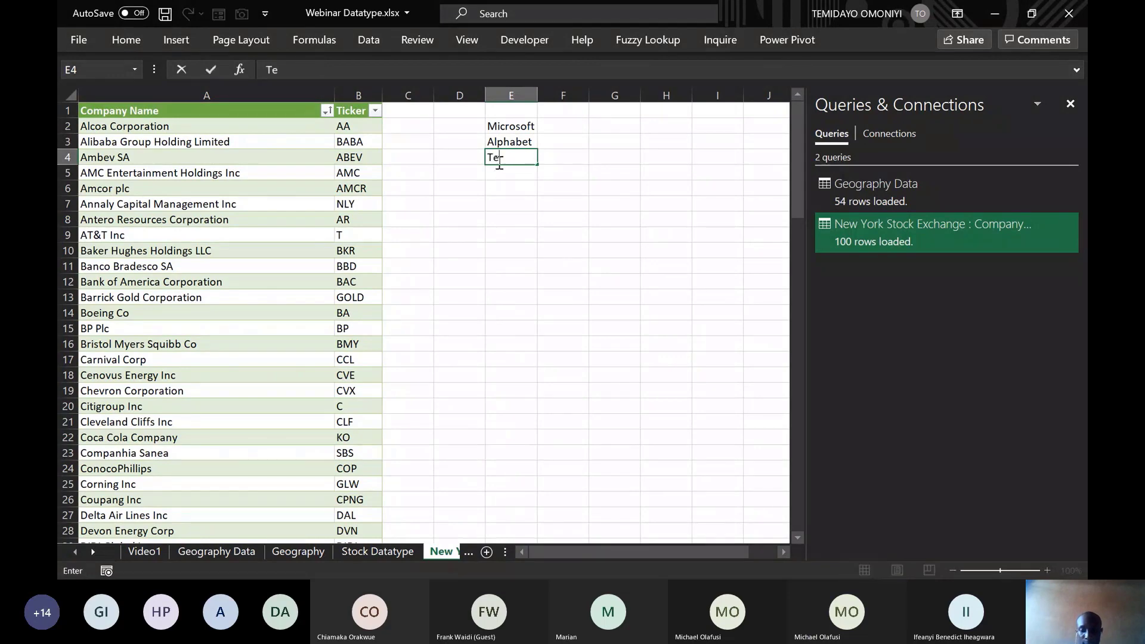
type("sla")
key("Return")
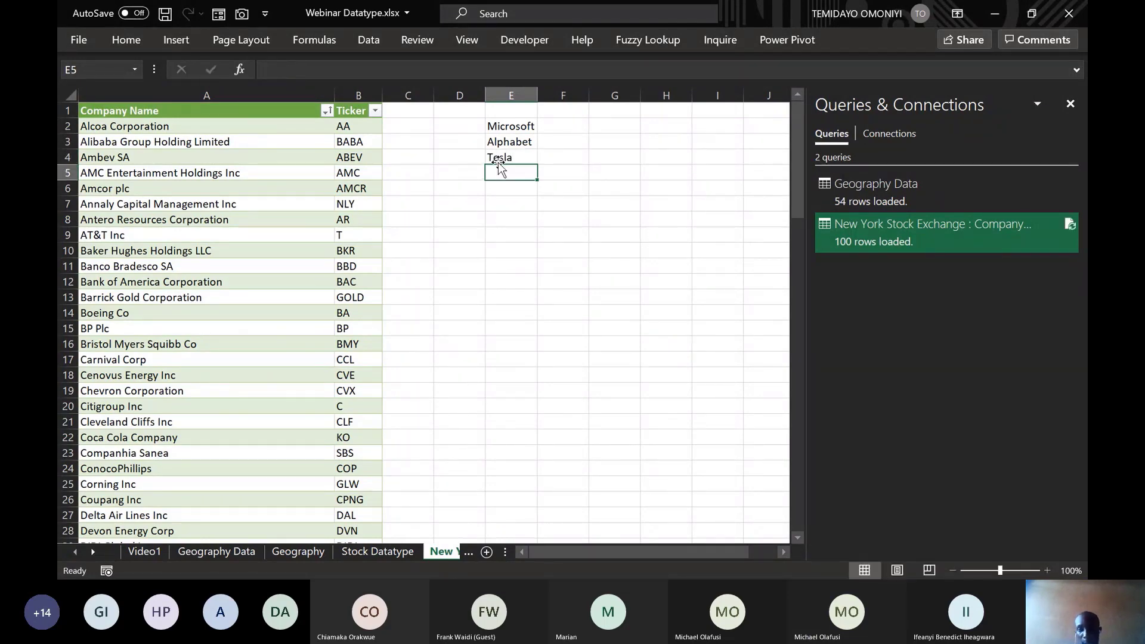
type("Am")
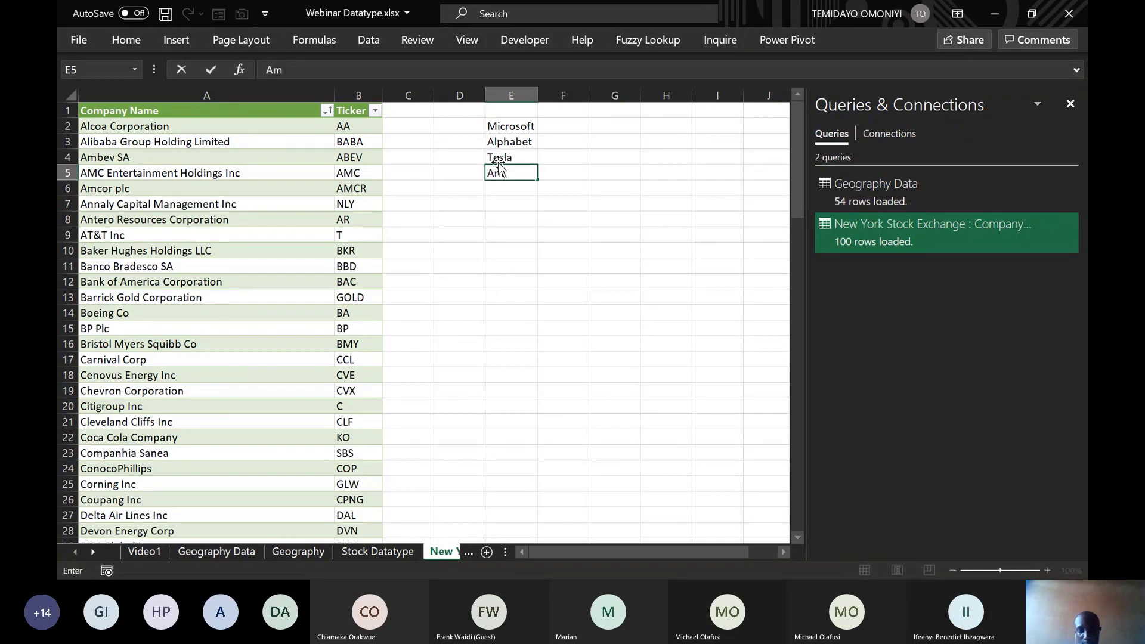
type("azon")
key("Return")
type("Faceb")
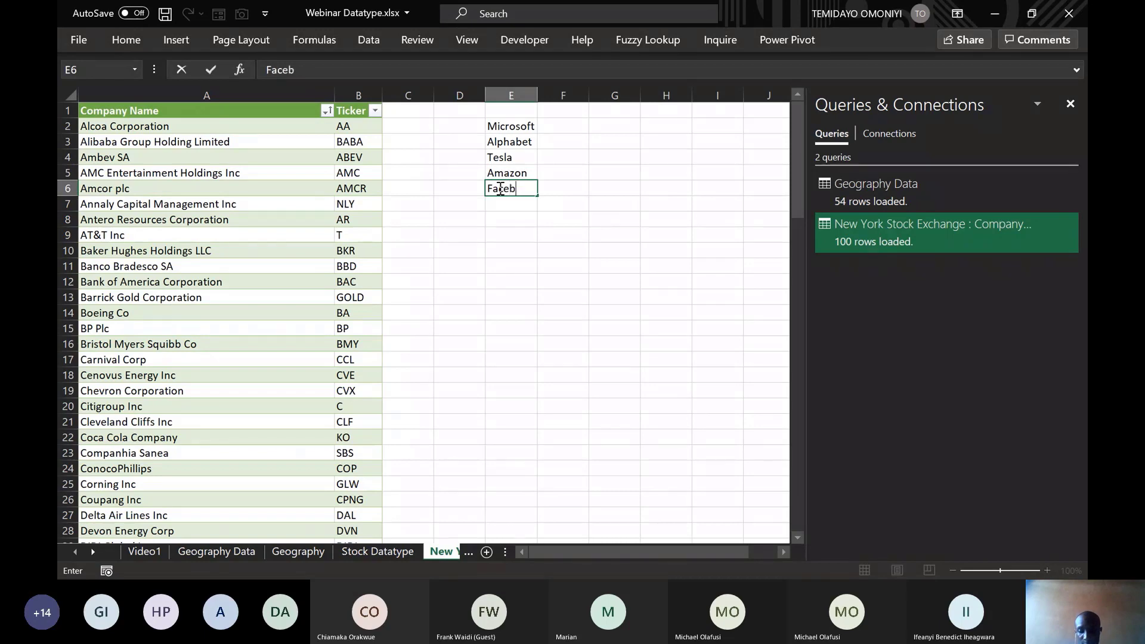
type("ook")
key("Return")
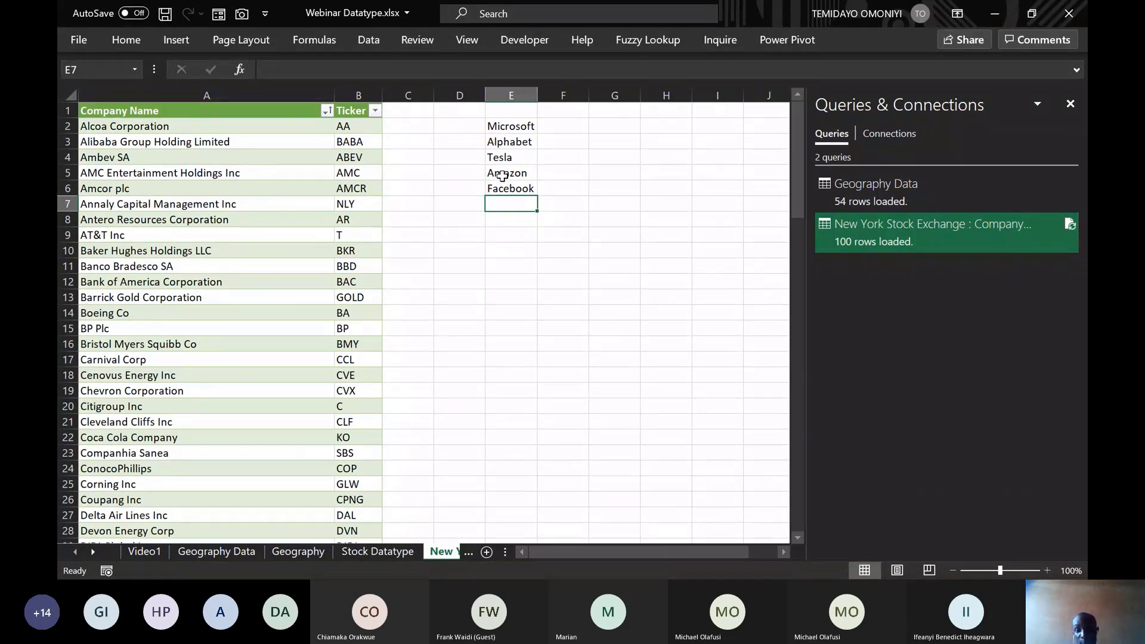
Convert the five company names in E2:E6 to the Stocks data type.
left_click(511, 125)
key("ctrl+shift+Down")
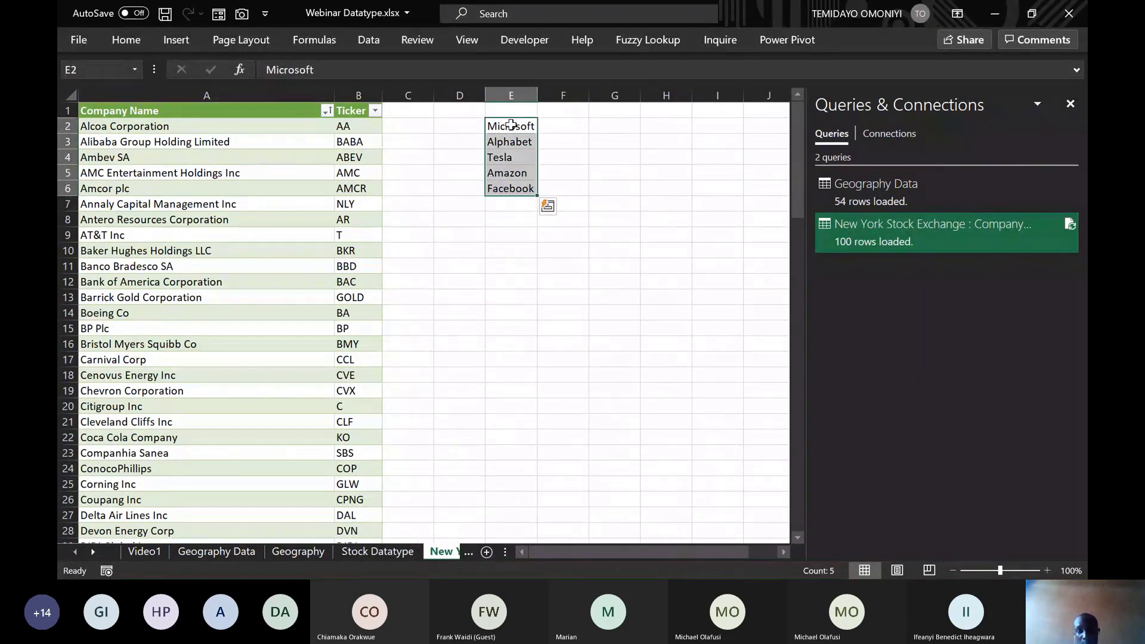
left_click(368, 42)
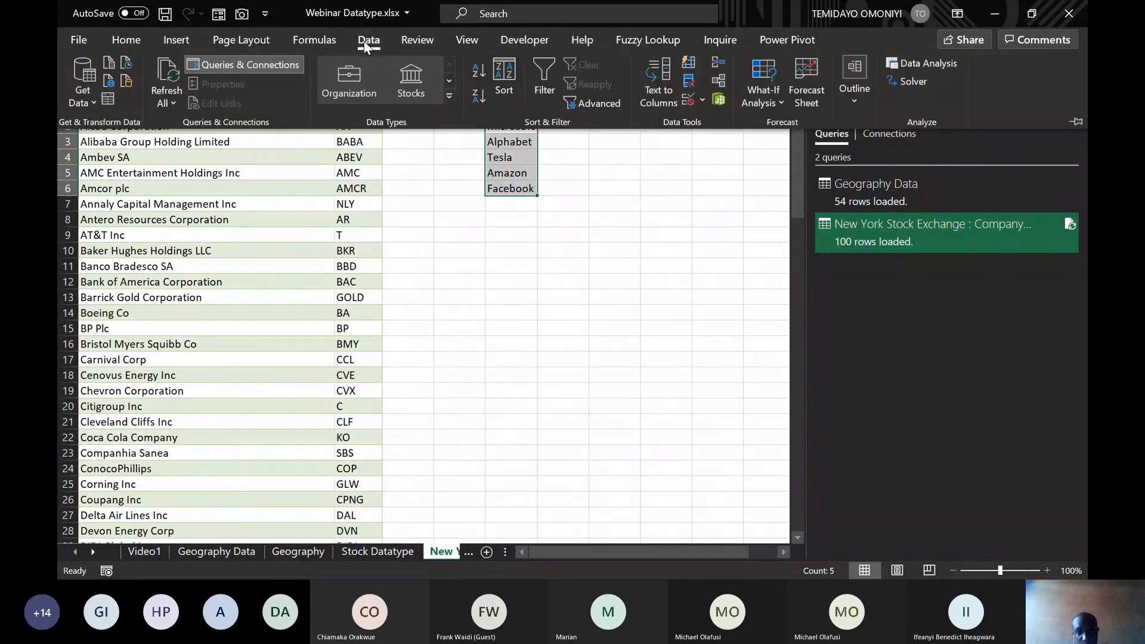
left_click(419, 88)
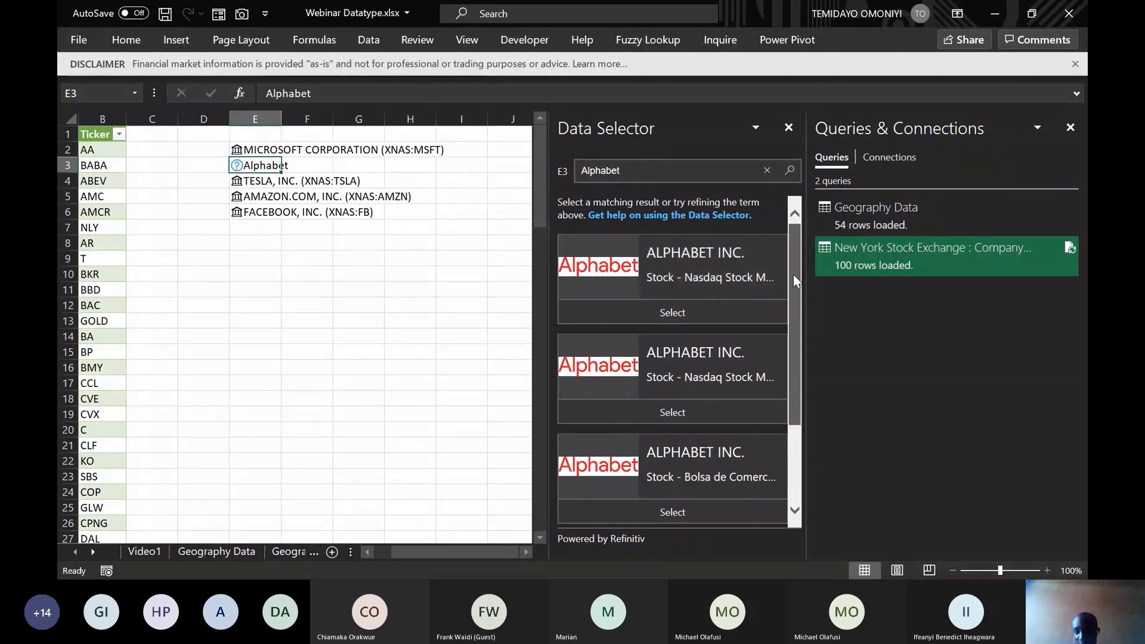
Resolve the unmatched Alphabet entry in E3 to ALPHABET INC., Nasdaq Stock Market: GOOG.
scroll(793, 275, "down", 2)
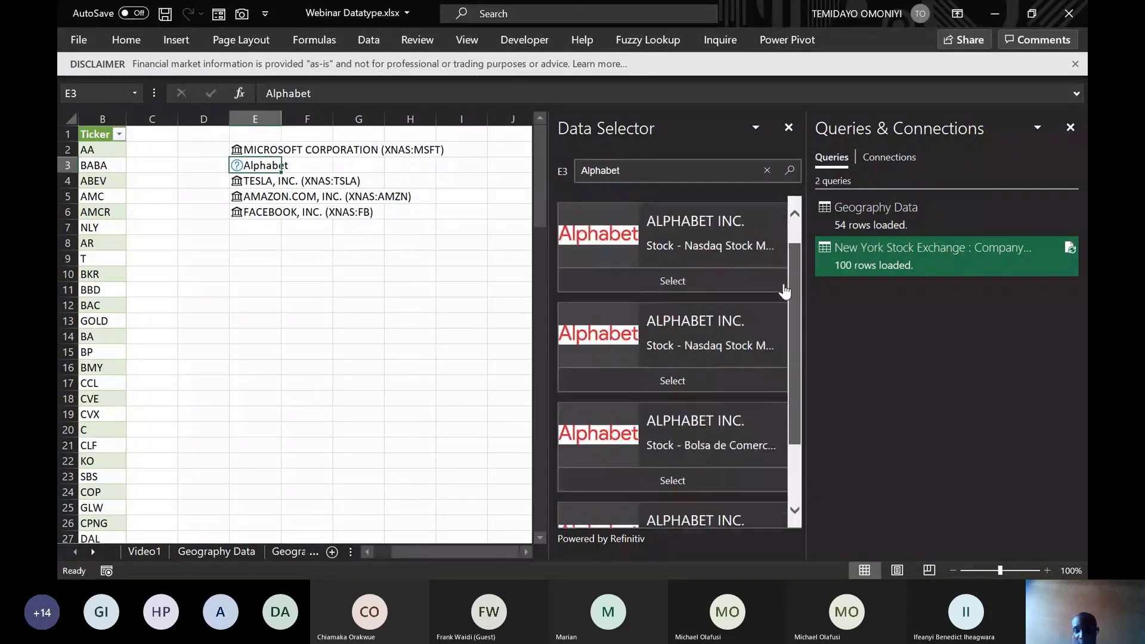
scroll(784, 291, "up", 2)
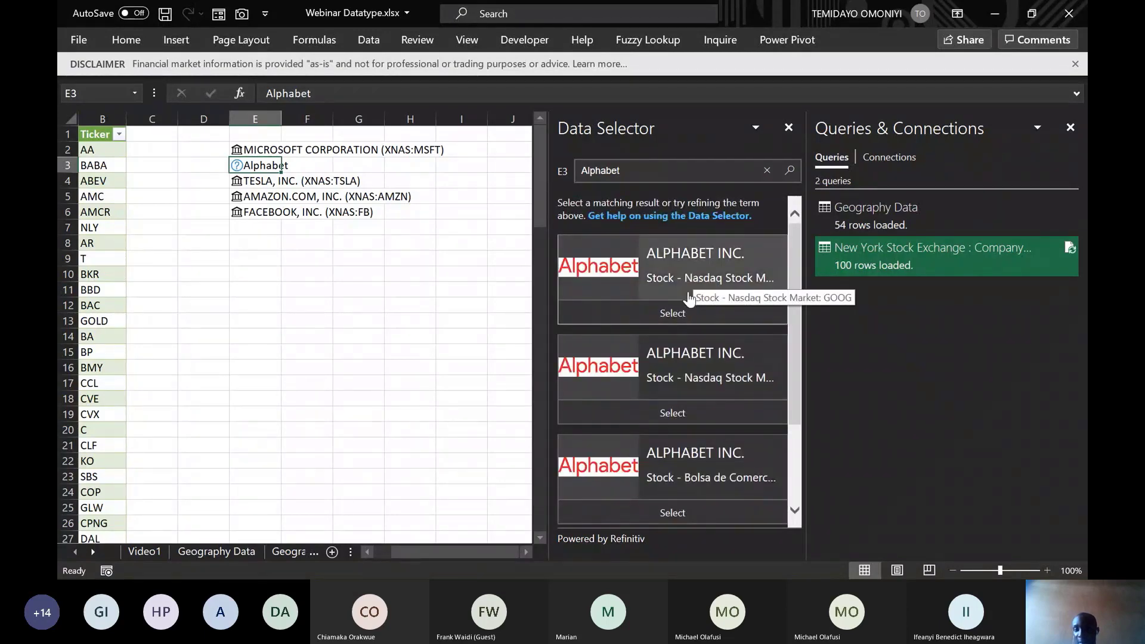
left_click(675, 312)
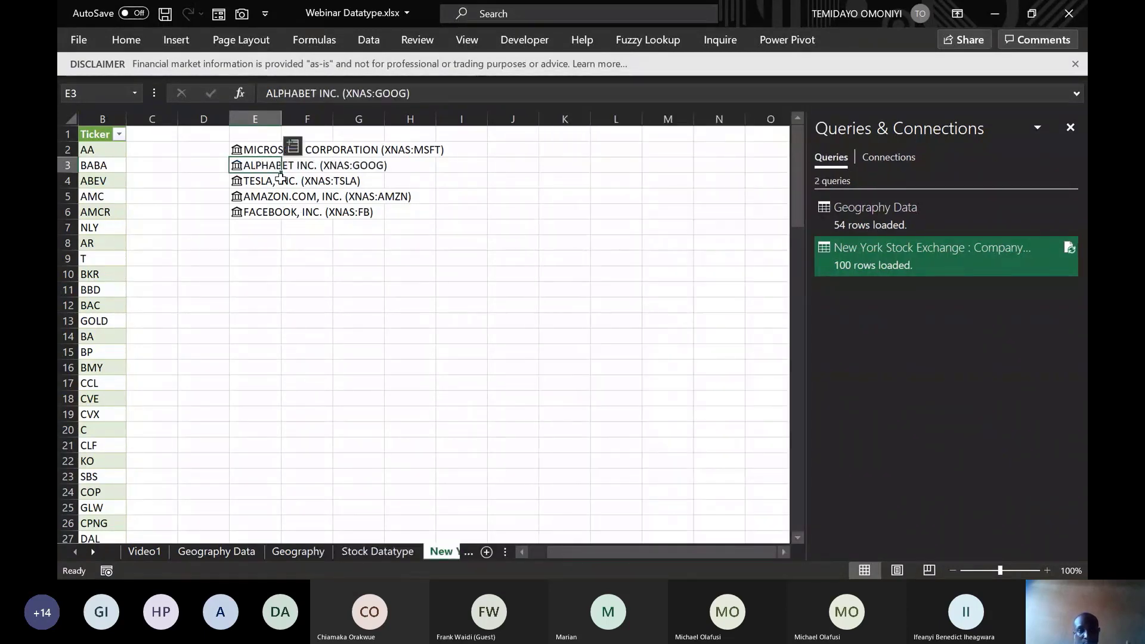
Autofit column E and enter a formula in F2 that returns the 52 week high of the stock in E2.
double_click(278, 111)
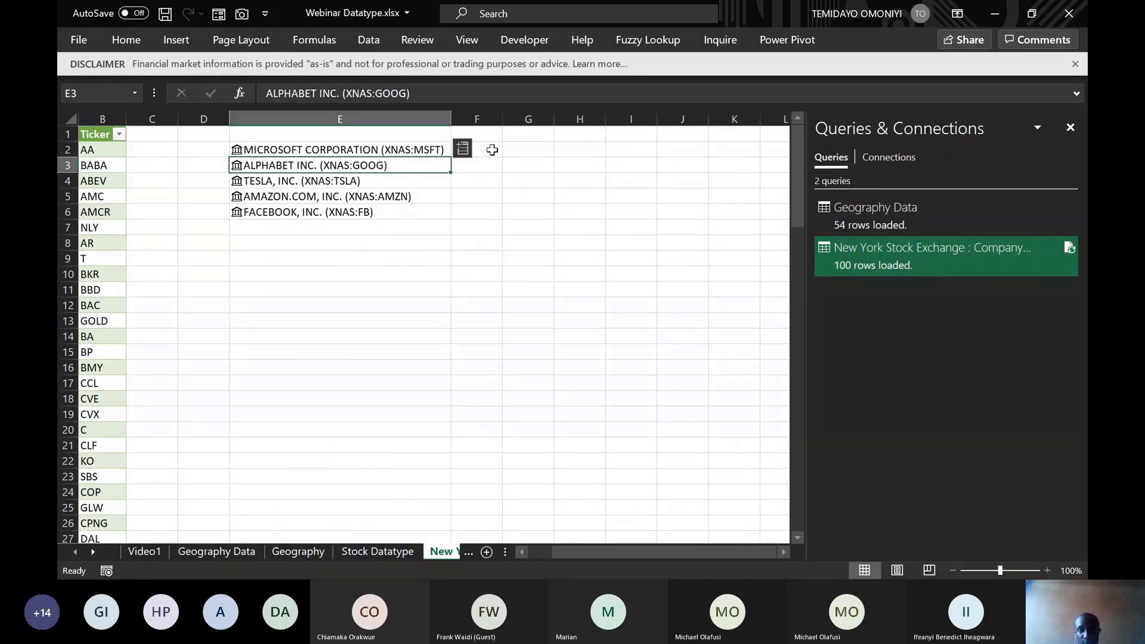
left_click(492, 150)
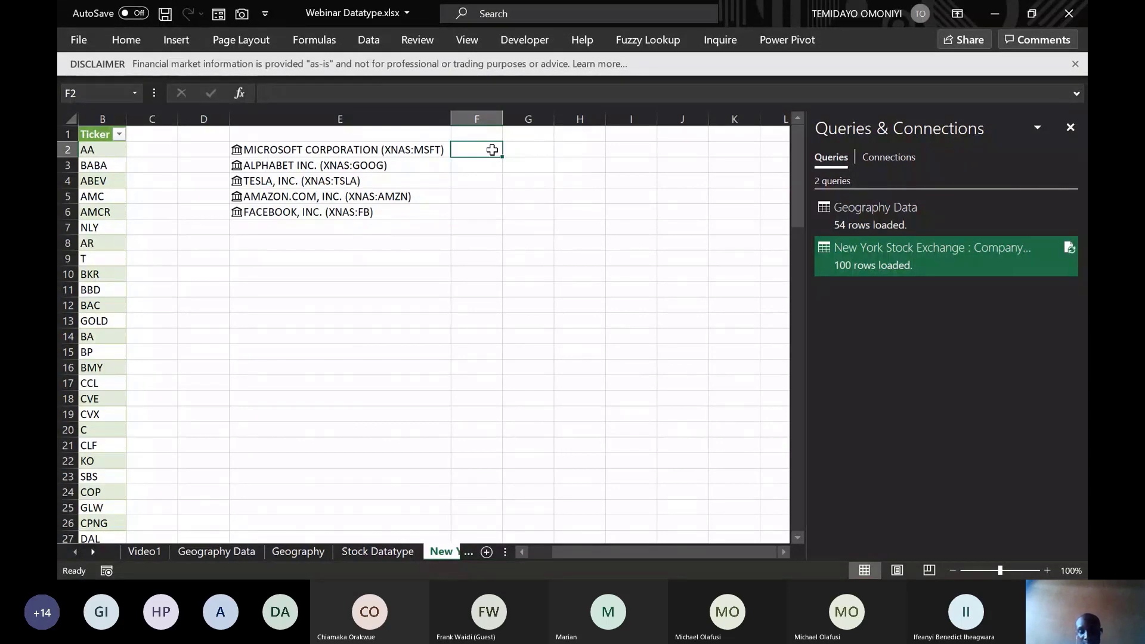
type("=")
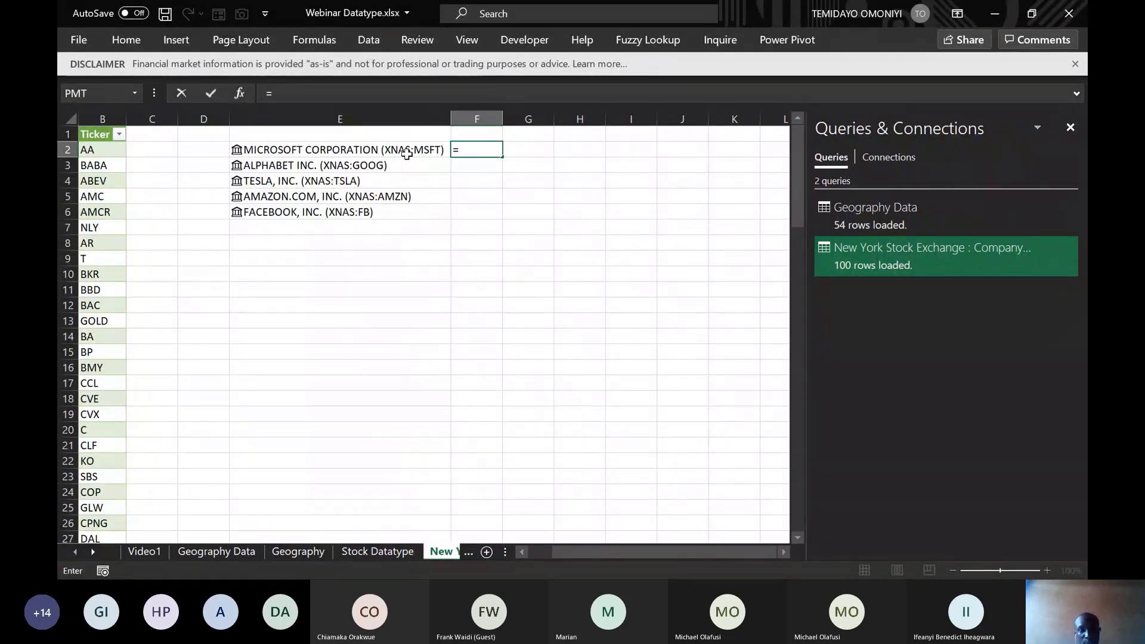
left_click(314, 149)
type(".")
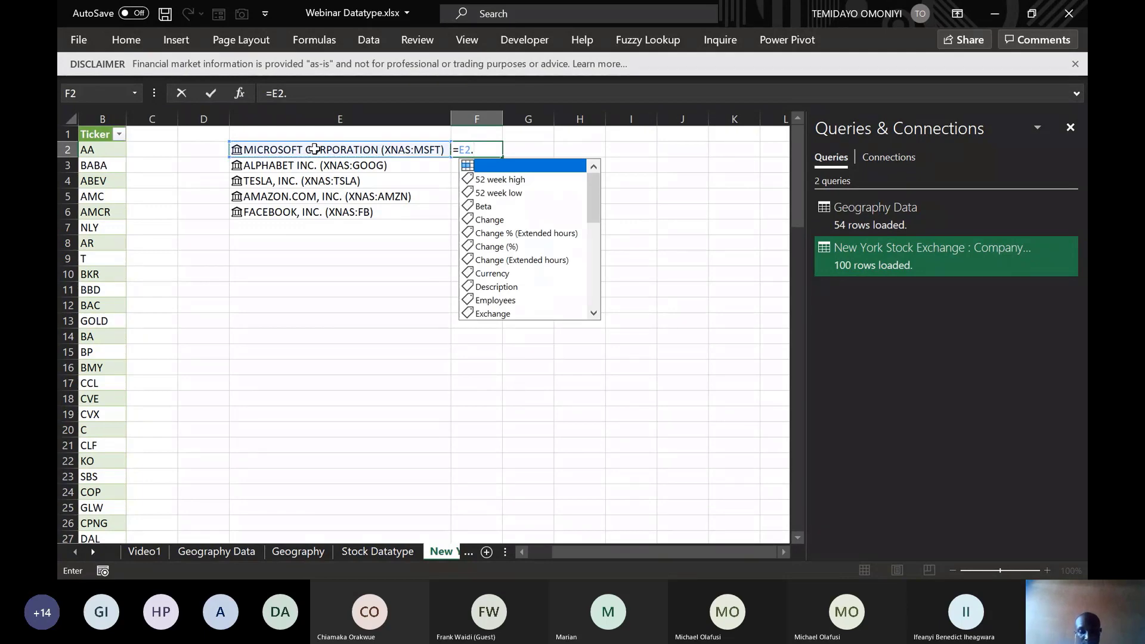
type("52")
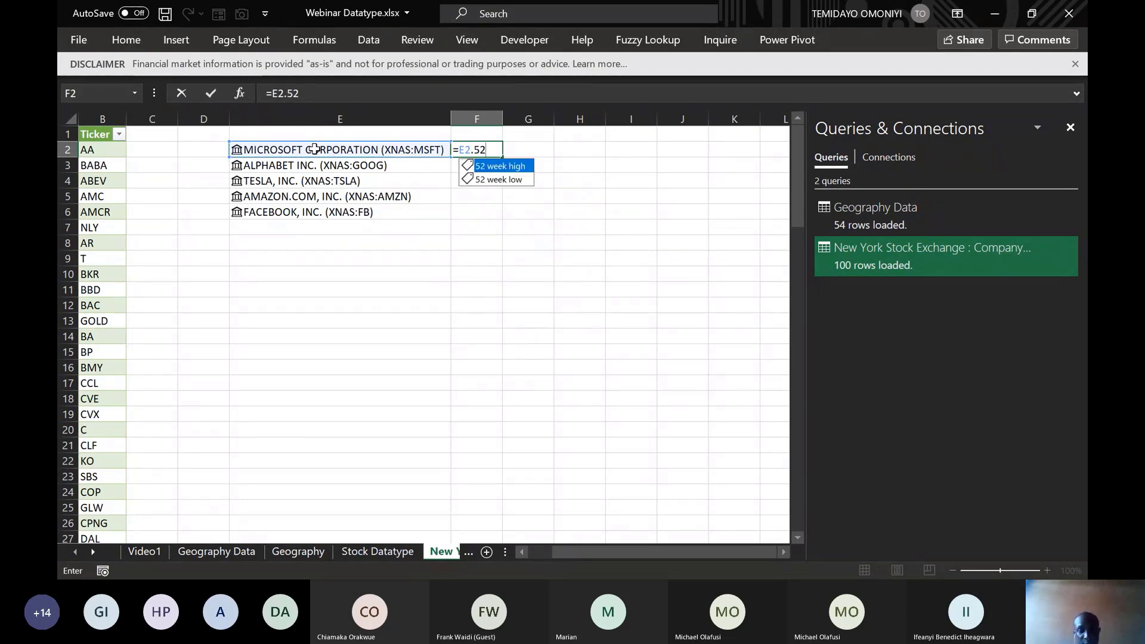
key("Tab")
key("Return")
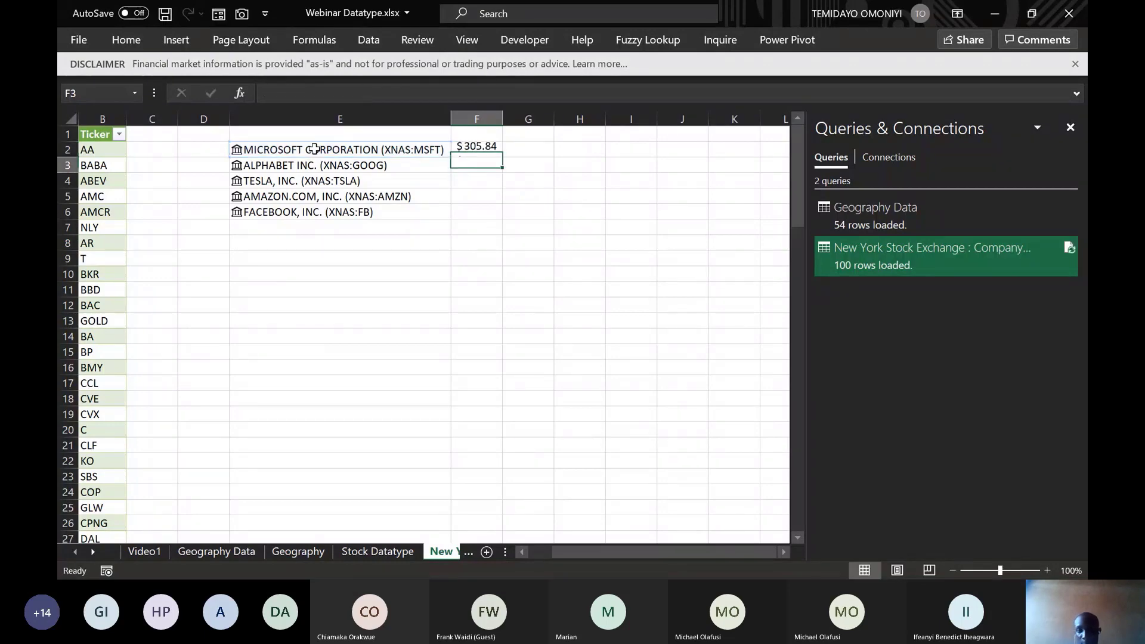
Enter a formula in G2 that returns the 52 week low of the stock in E2.
left_click(519, 150)
type("=")
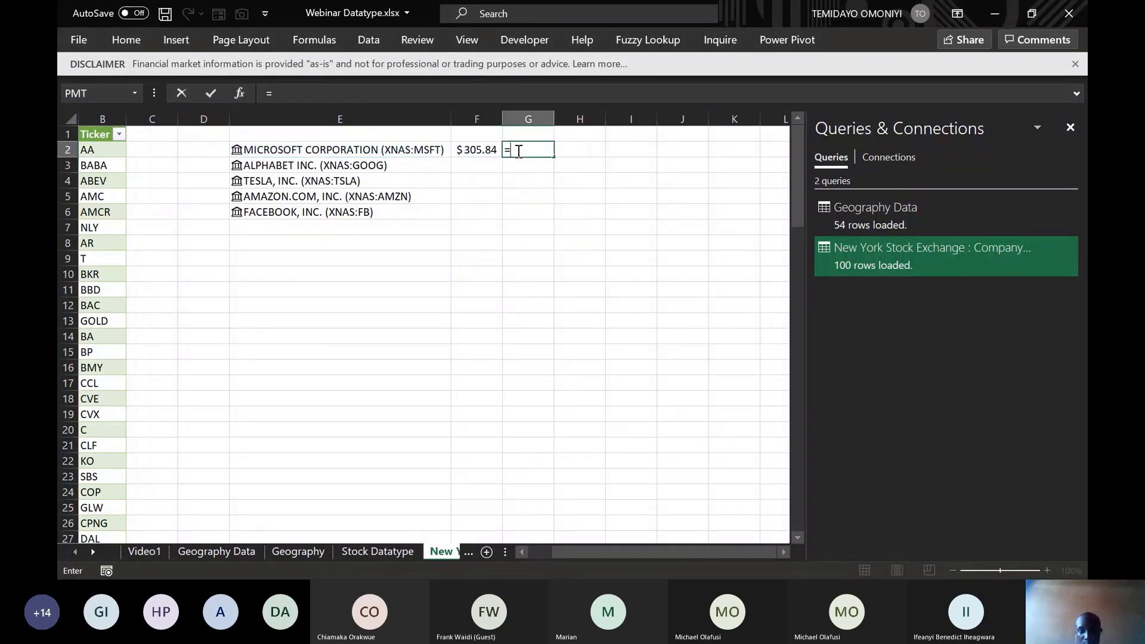
left_click(363, 150)
type(".")
key("Down")
key("Down")
key("Tab")
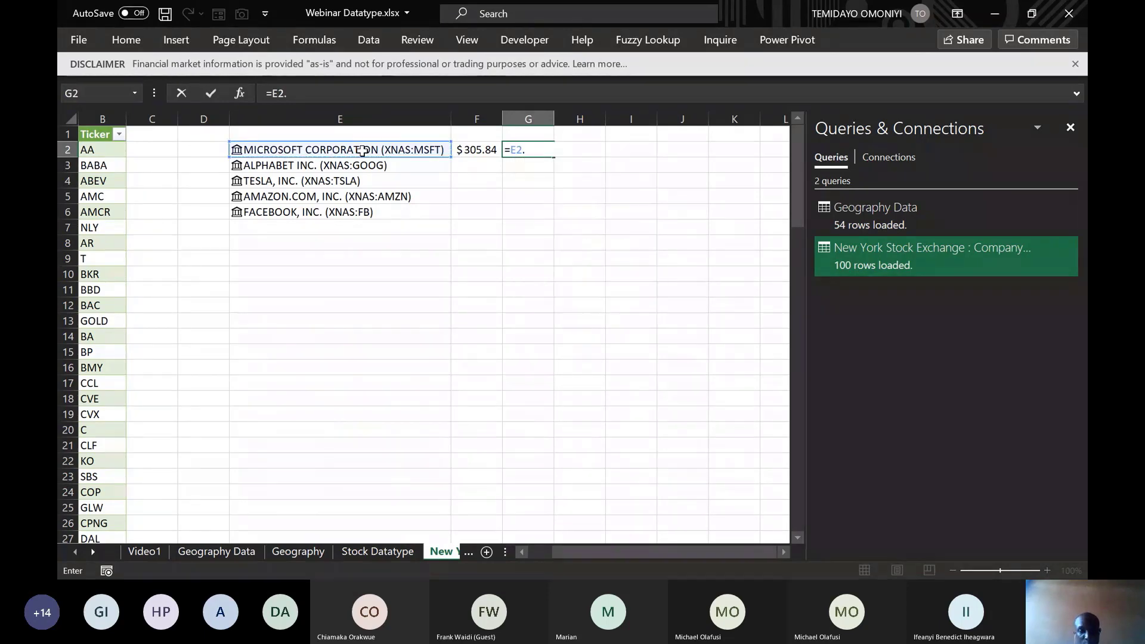
key("Return")
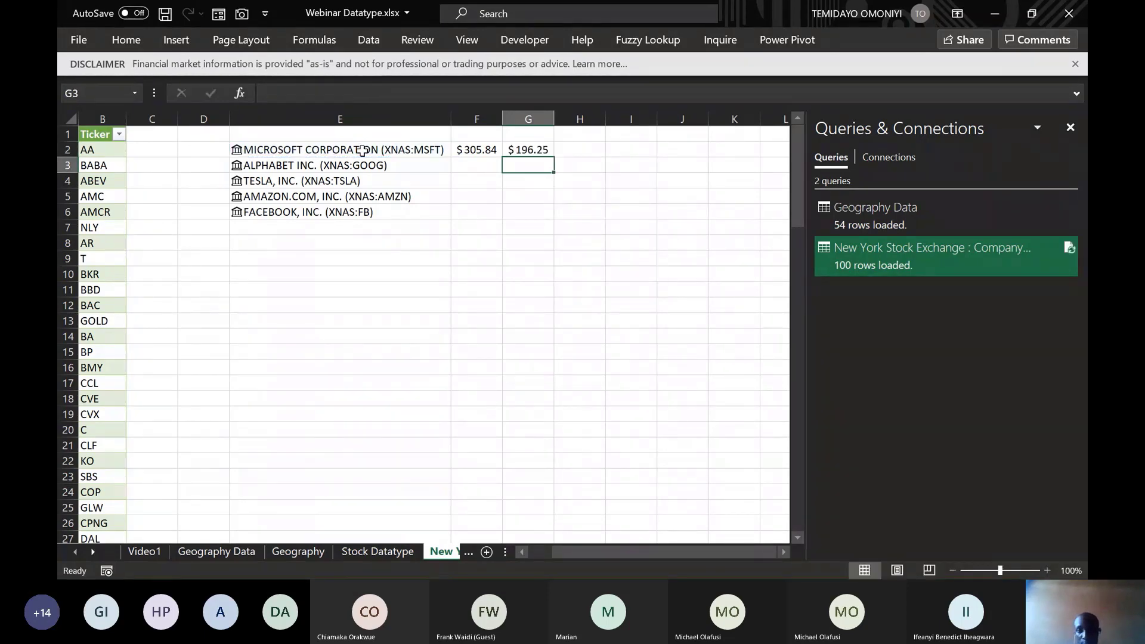
Enter the formula =E2.Employees in H2 to return Microsoft's employee count.
left_click(568, 153)
type("=")
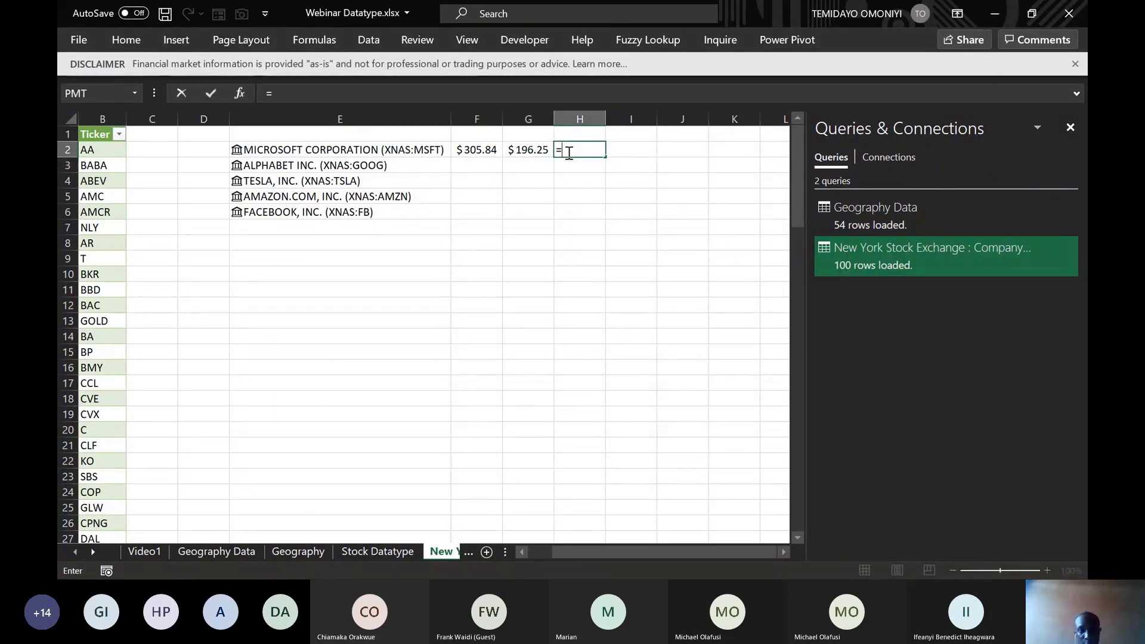
type("E2.")
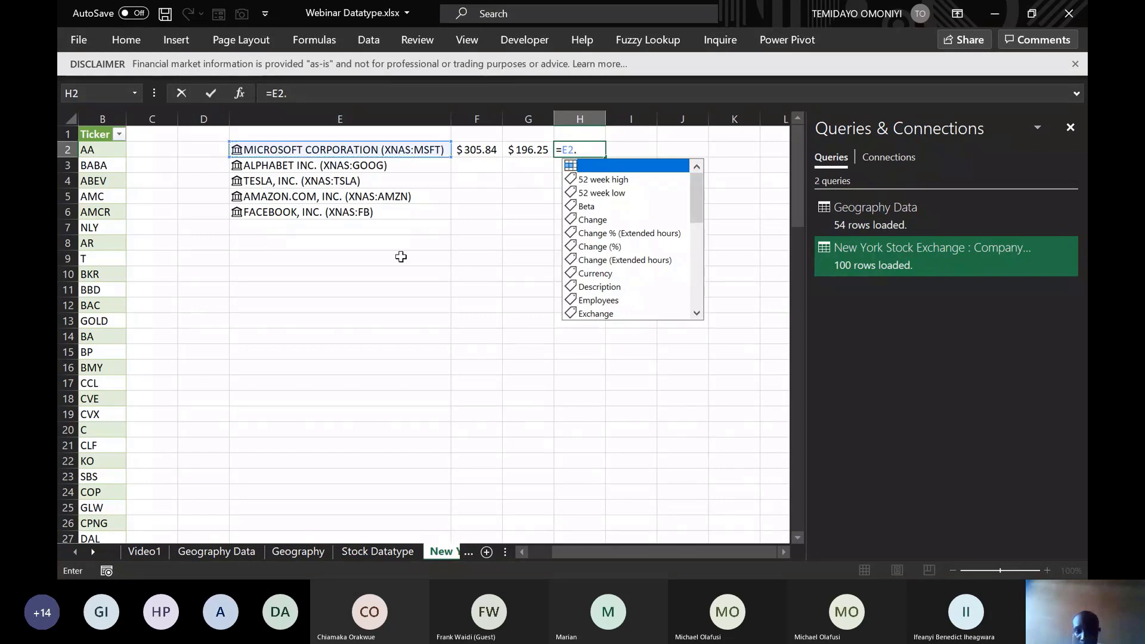
double_click(620, 305)
key("Return")
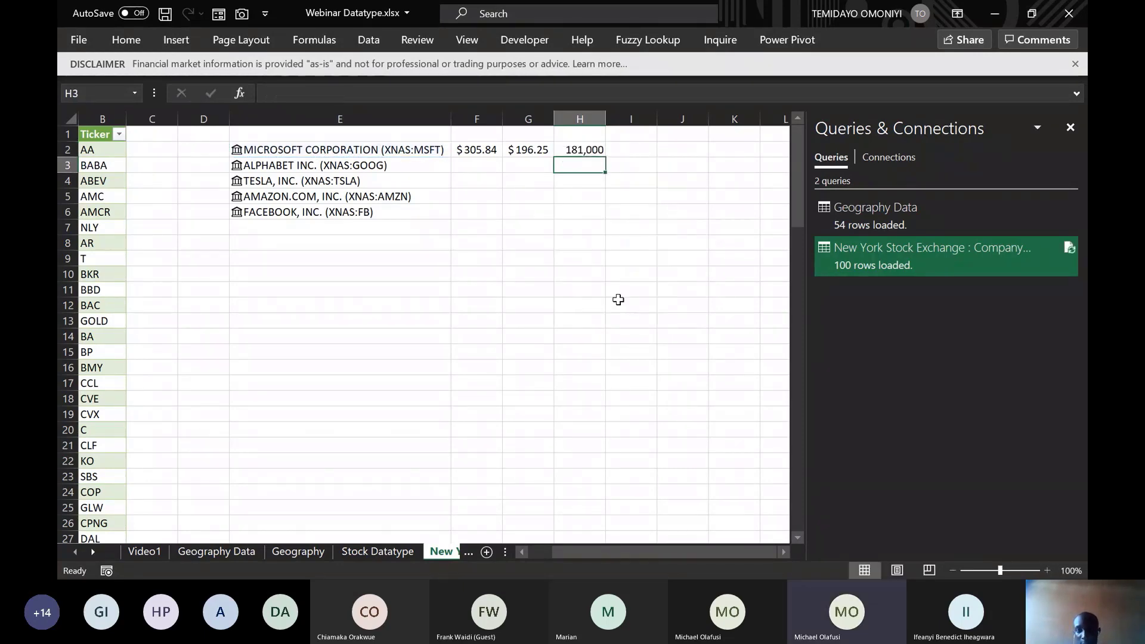
Fill the 52 week high formula from F2 down to F6 and autofit column F.
left_click(489, 153)
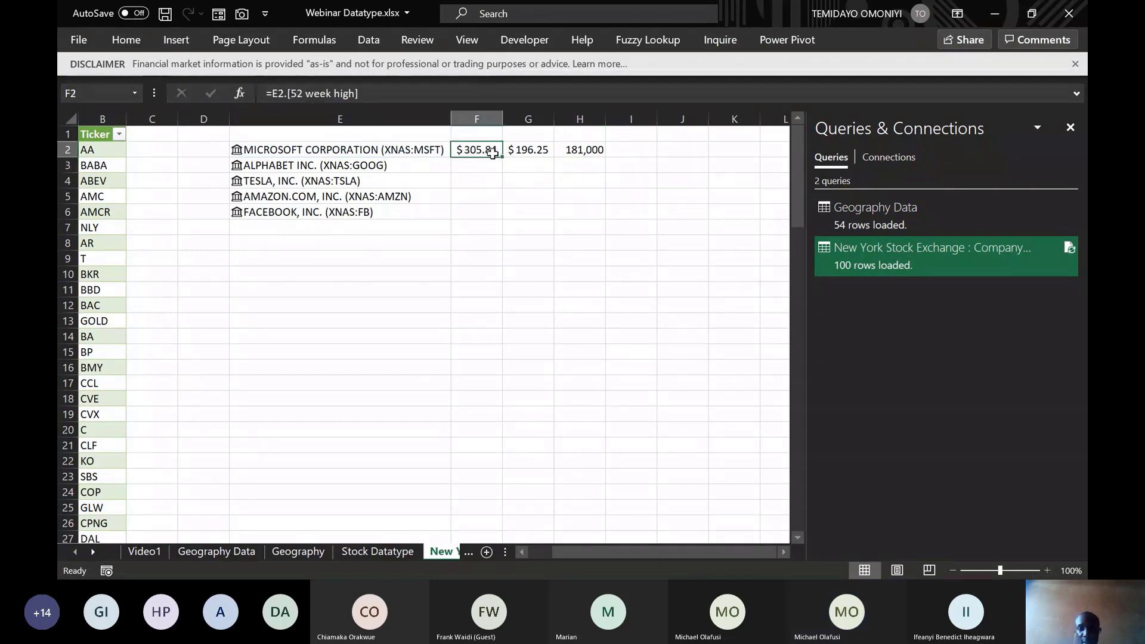
left_click_drag(501, 156, 499, 221)
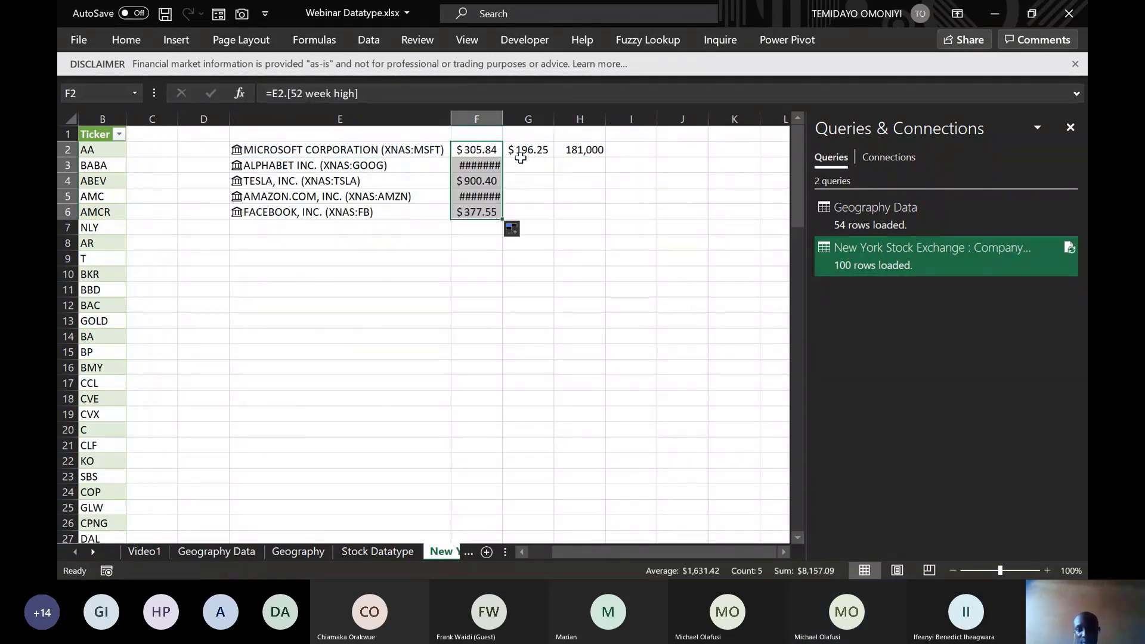
double_click(503, 114)
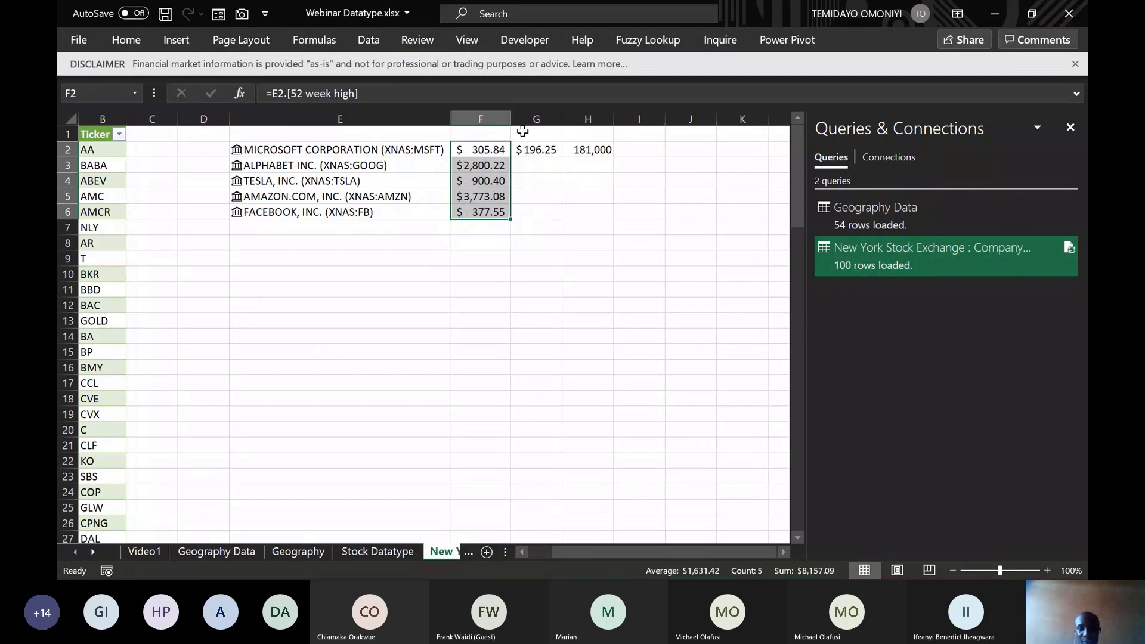
Fill the 52 week low and Employees formulas in G2 and H2 down to row 6, autofitting column G.
left_click(539, 151)
left_click_drag(561, 157, 562, 219)
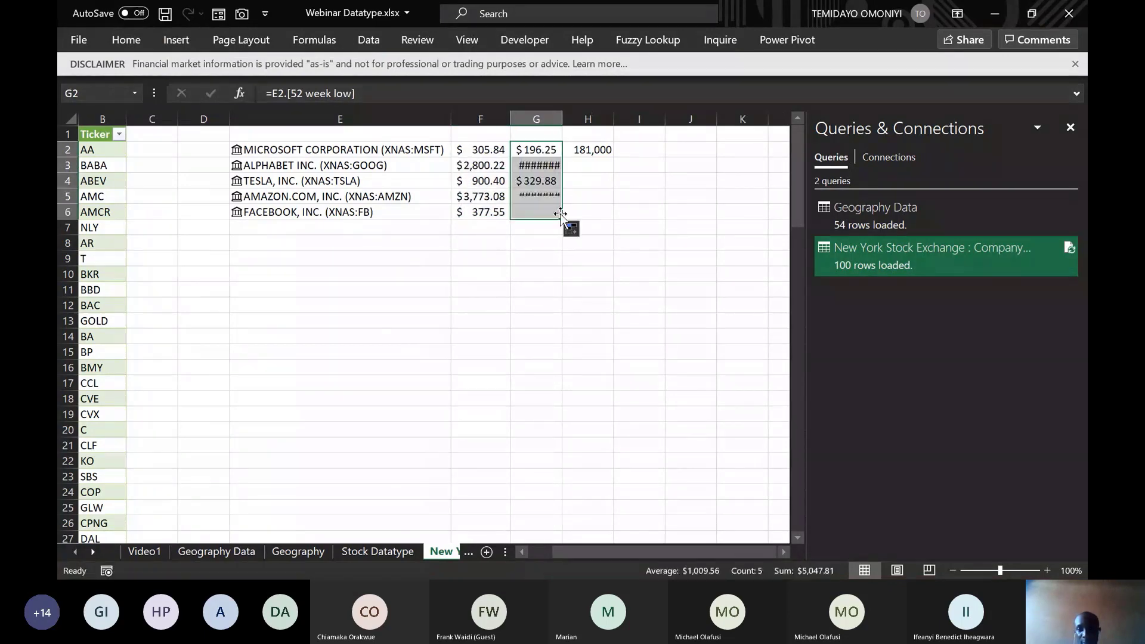
double_click(561, 120)
left_click(604, 151)
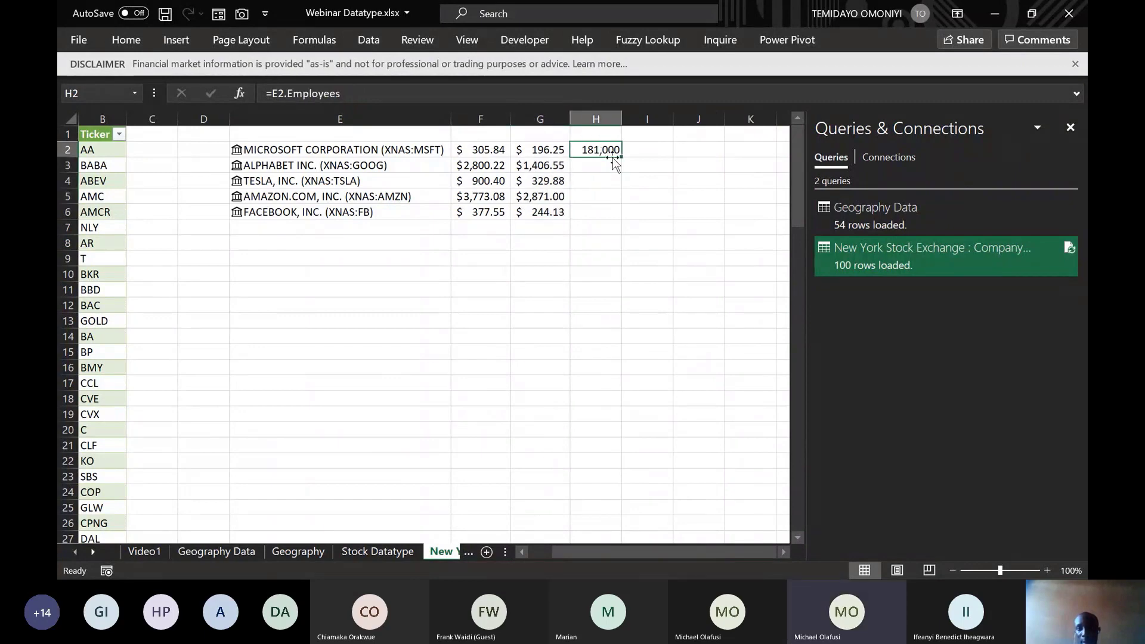
left_click_drag(620, 157, 614, 214)
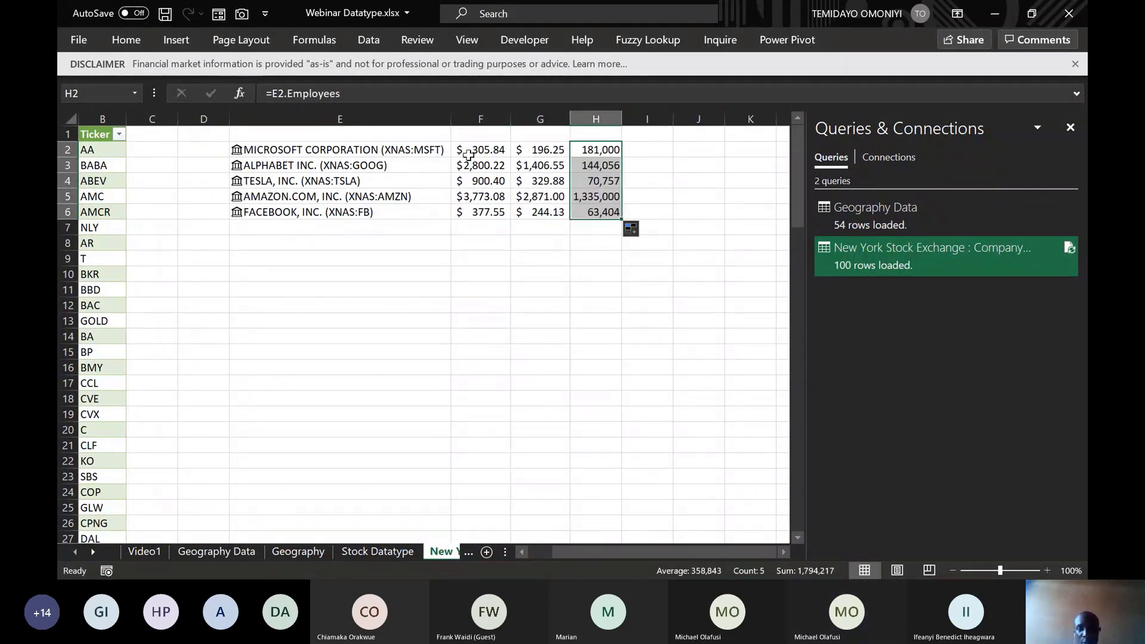
Enter the header "52 High" in cell F1.
left_click(474, 133)
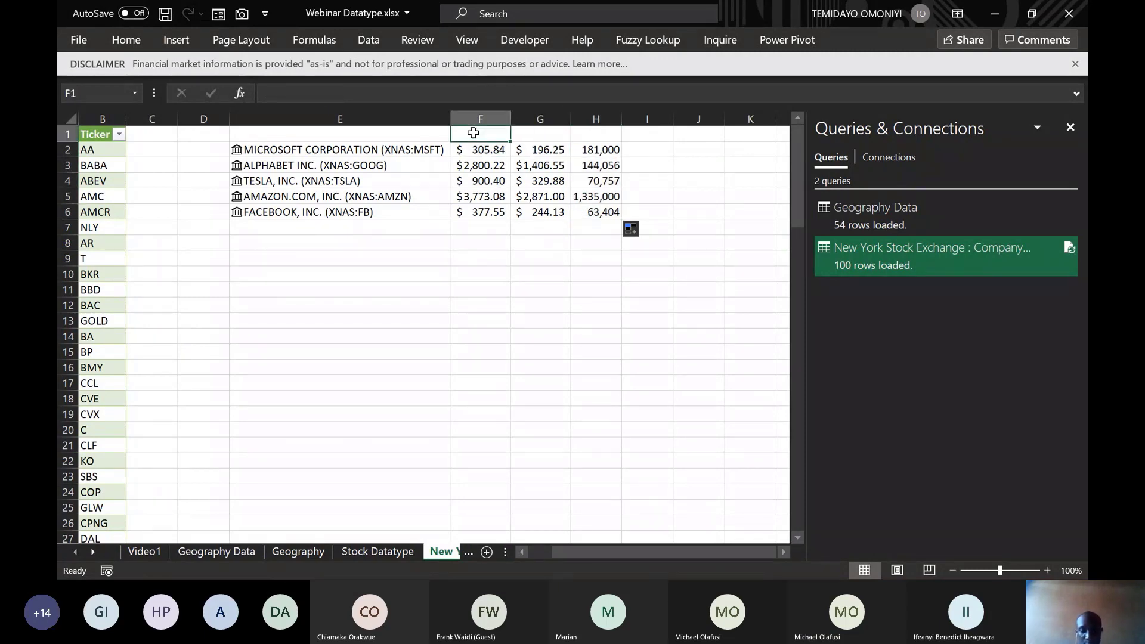
type("52 wee")
key("BackSpace")
key("BackSpace")
key("BackSpace")
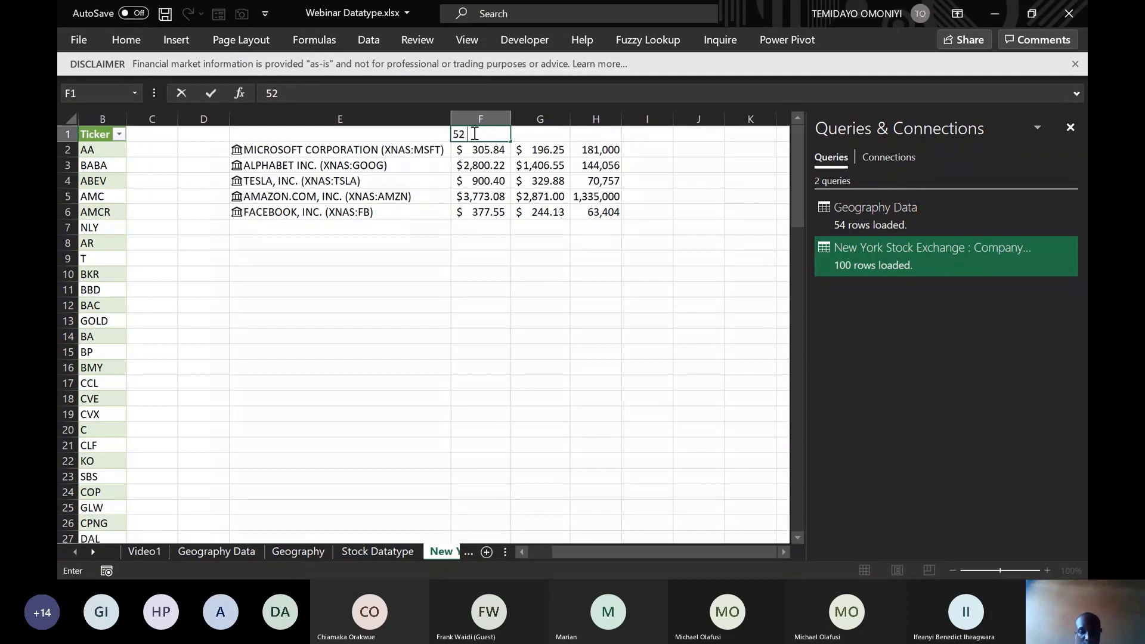
type("High")
key("Return")
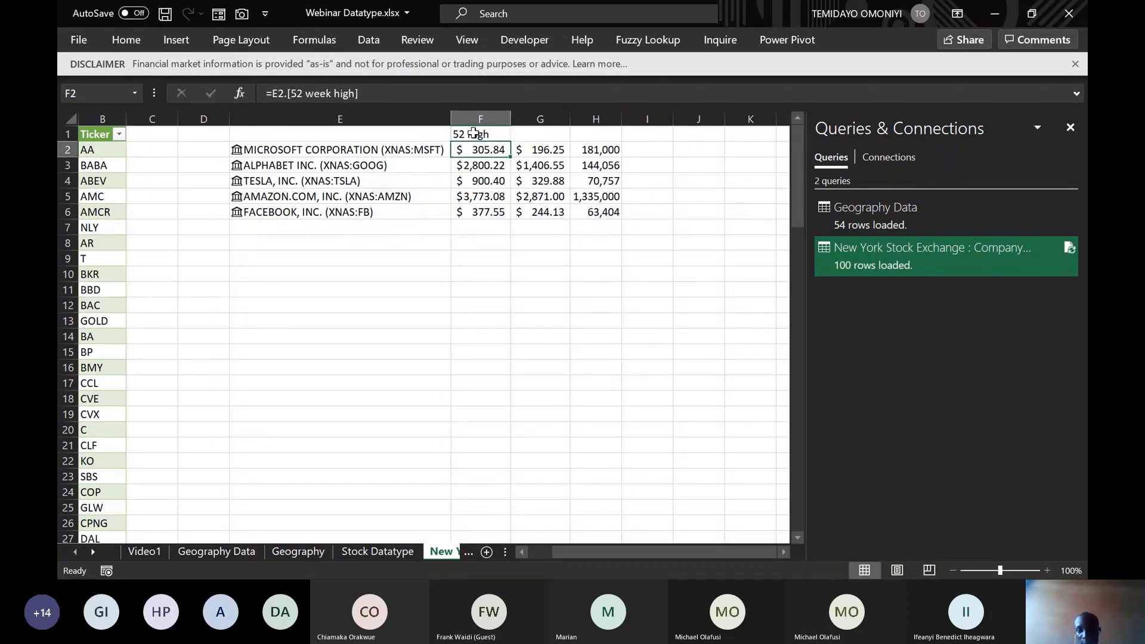
left_click(523, 132)
type("52")
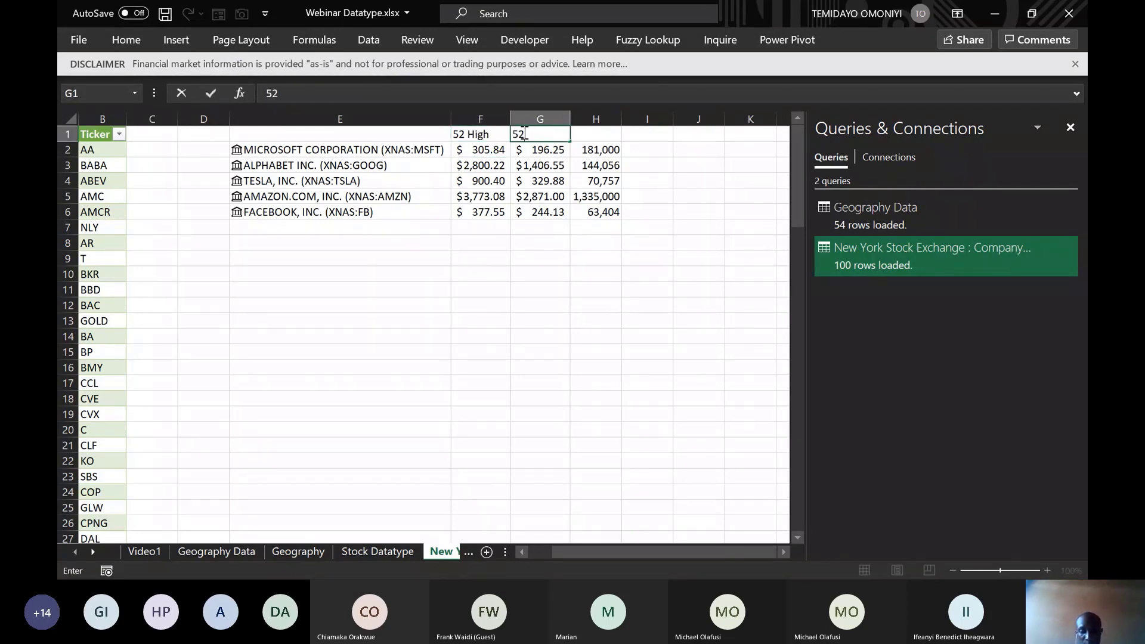
key("Page_Down")
type("ow")
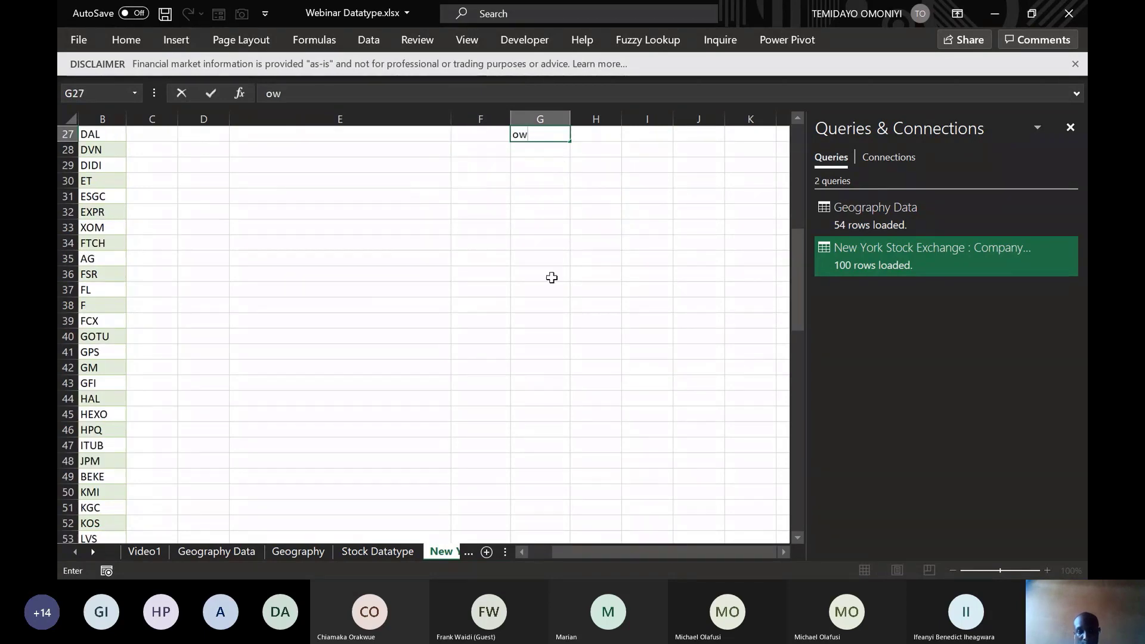
left_click(551, 278)
key("Up")
key("Up")
key("Up")
key("Up")
key("Up")
key("Up")
key("Up")
key("Up")
key("Up")
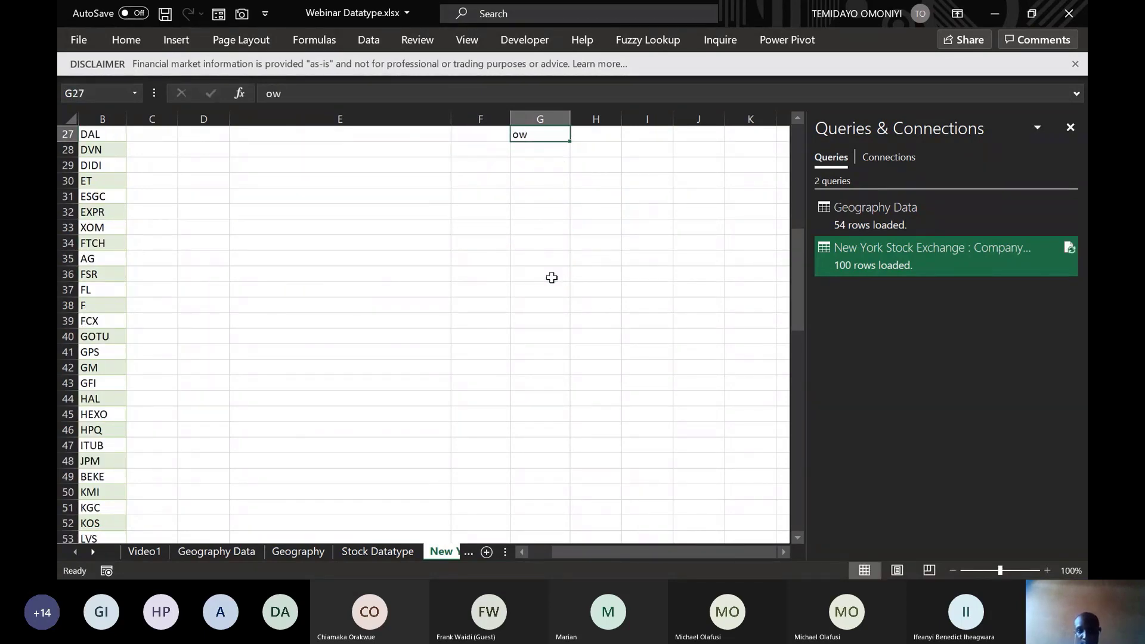
left_click_drag(802, 314, 774, 151)
Enter the headers "52 Low" in G1 and "Employees" in H1.
left_click(544, 134)
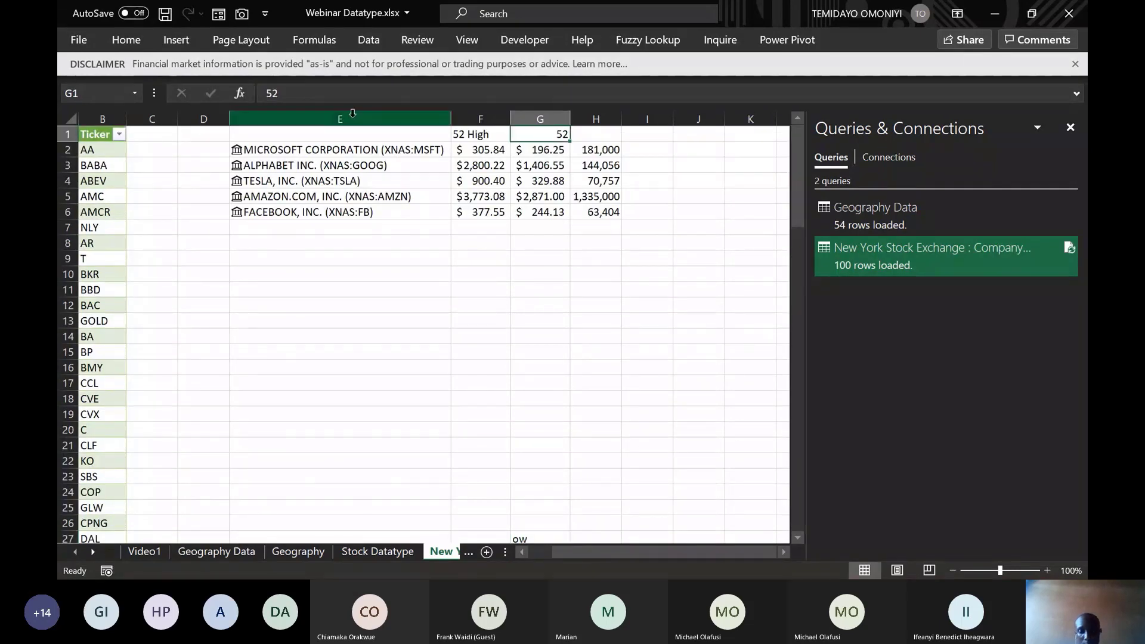
type("52 Low")
key("Return")
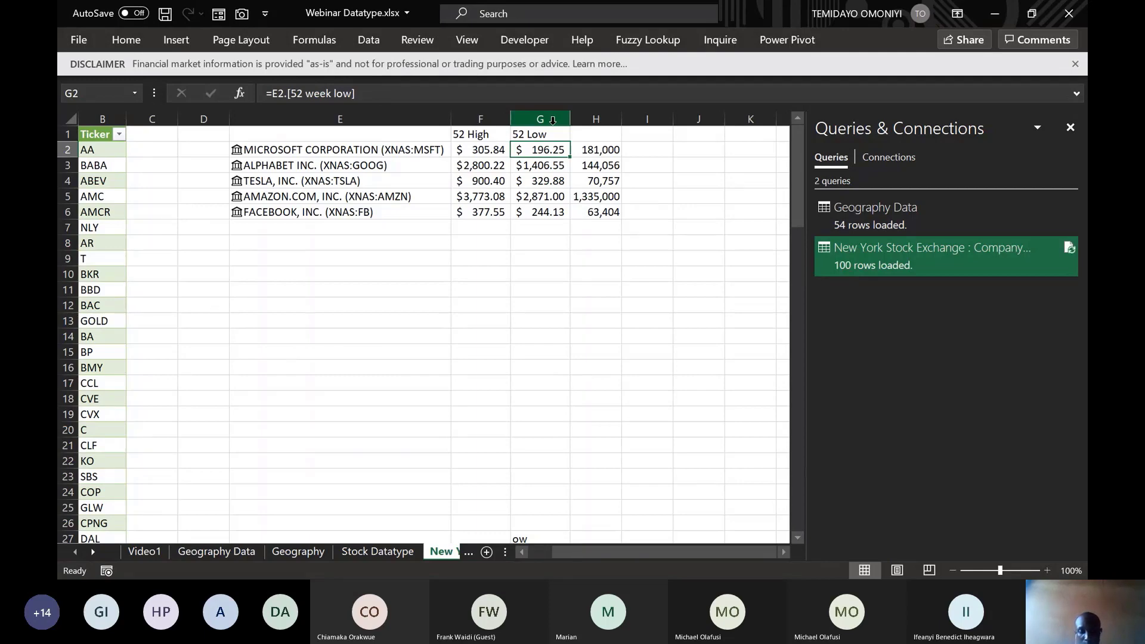
left_click(595, 134)
type("Employees")
key("Return")
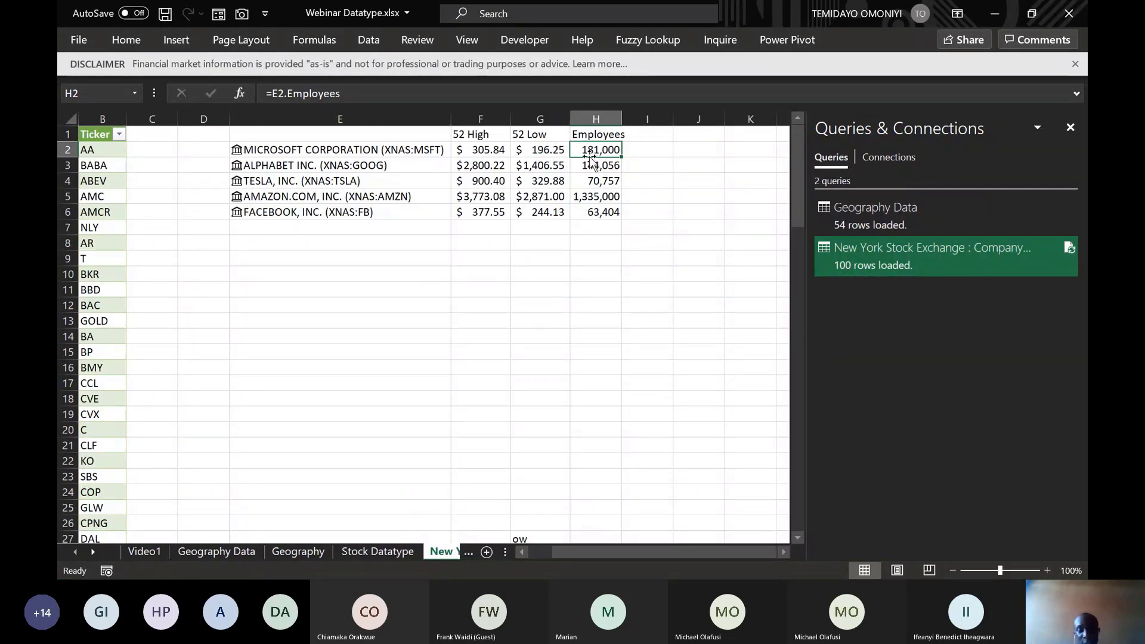
Examine the data fields available for the Microsoft stock in E2 and look over the Alphabet, Tesla and Amazon entries.
left_click(324, 149)
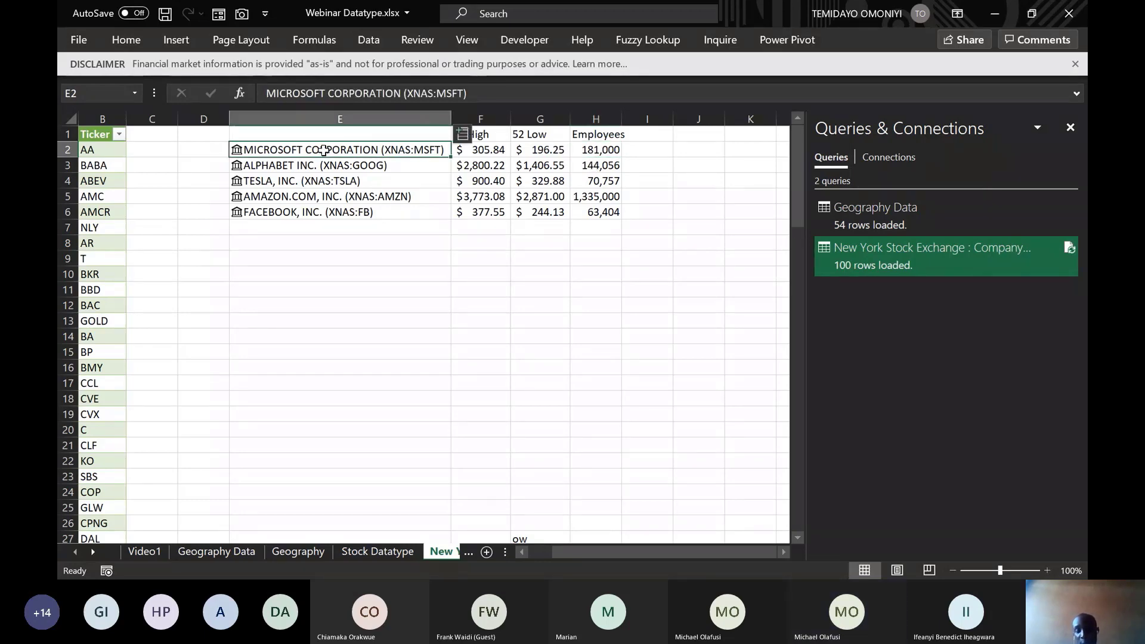
left_click(462, 134)
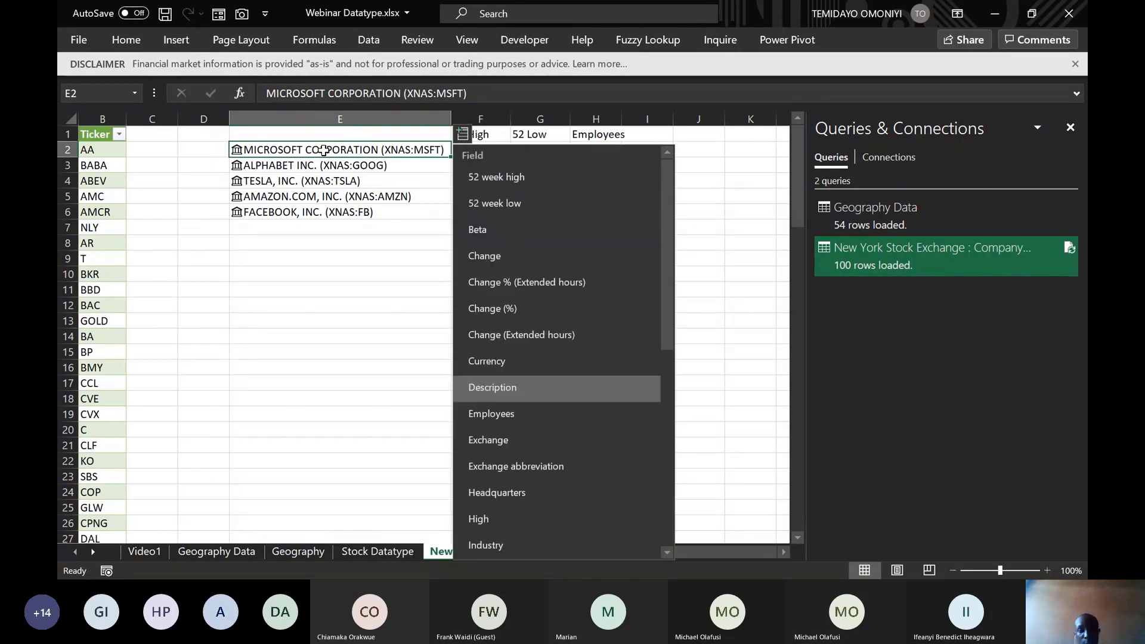
left_click(192, 287)
left_click(286, 167)
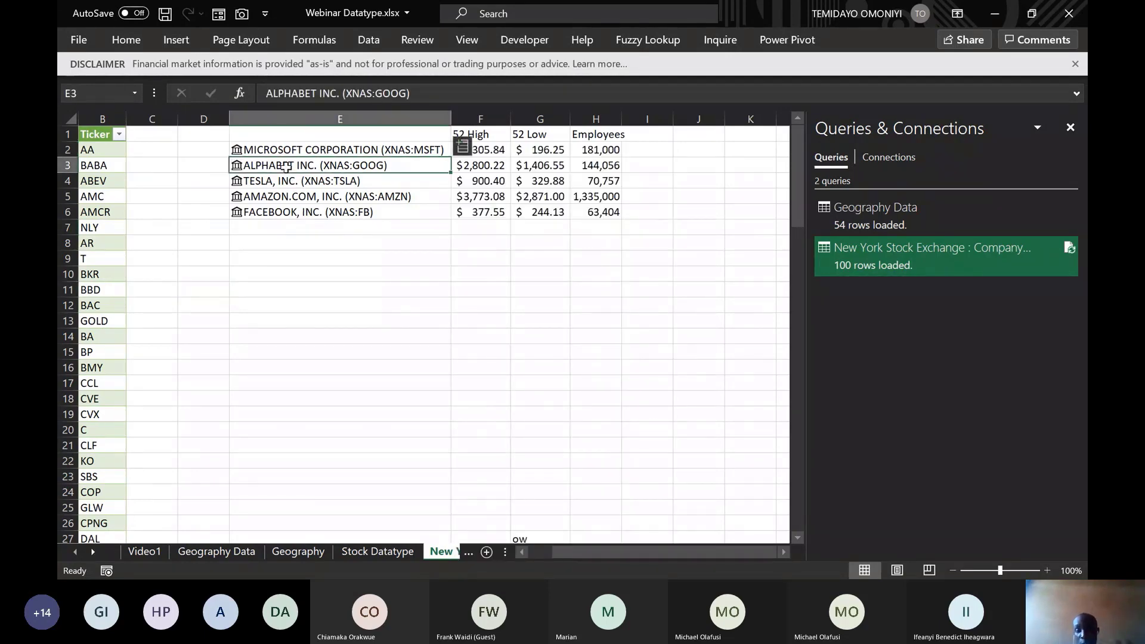
left_click(286, 181)
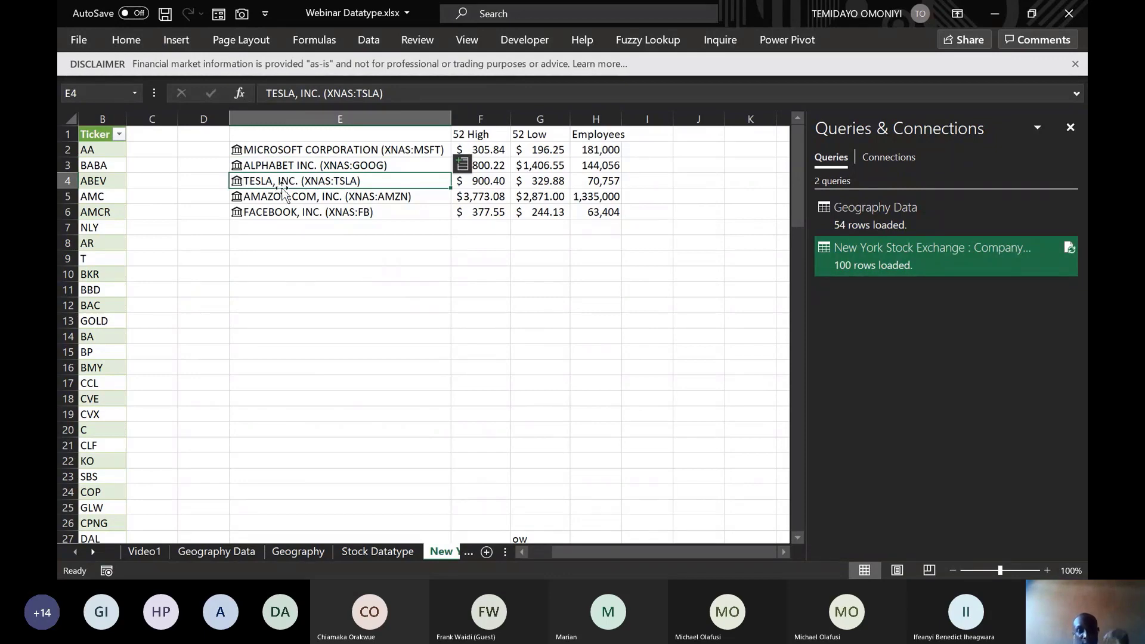
left_click(292, 193)
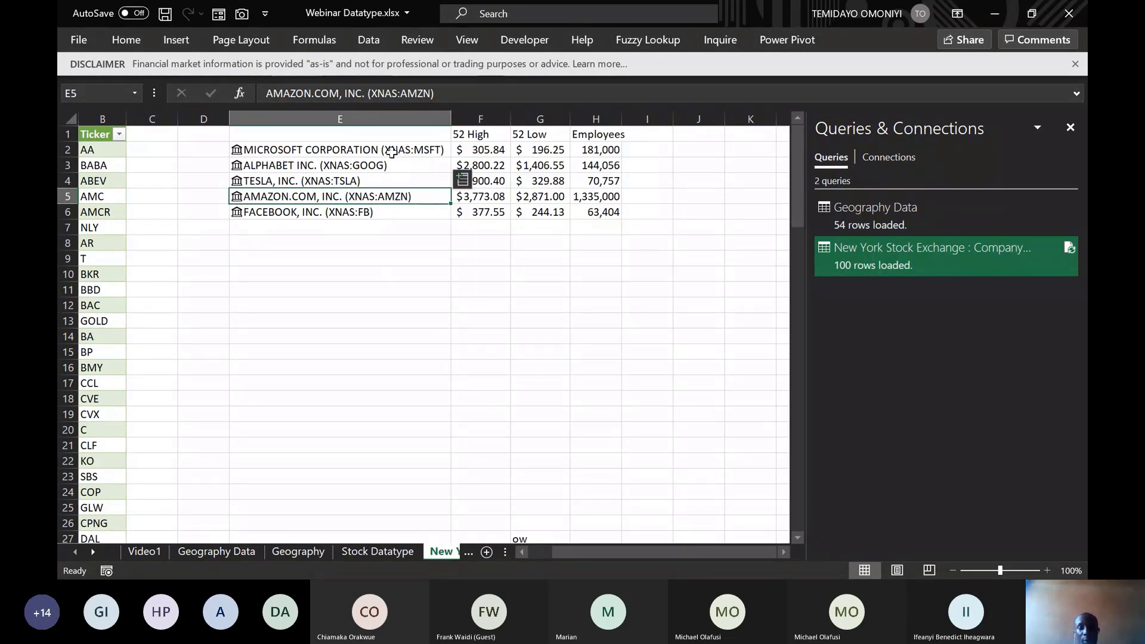
Clear the stock entries and their formulas from the range E2:H6.
left_click(373, 149)
left_click(365, 136)
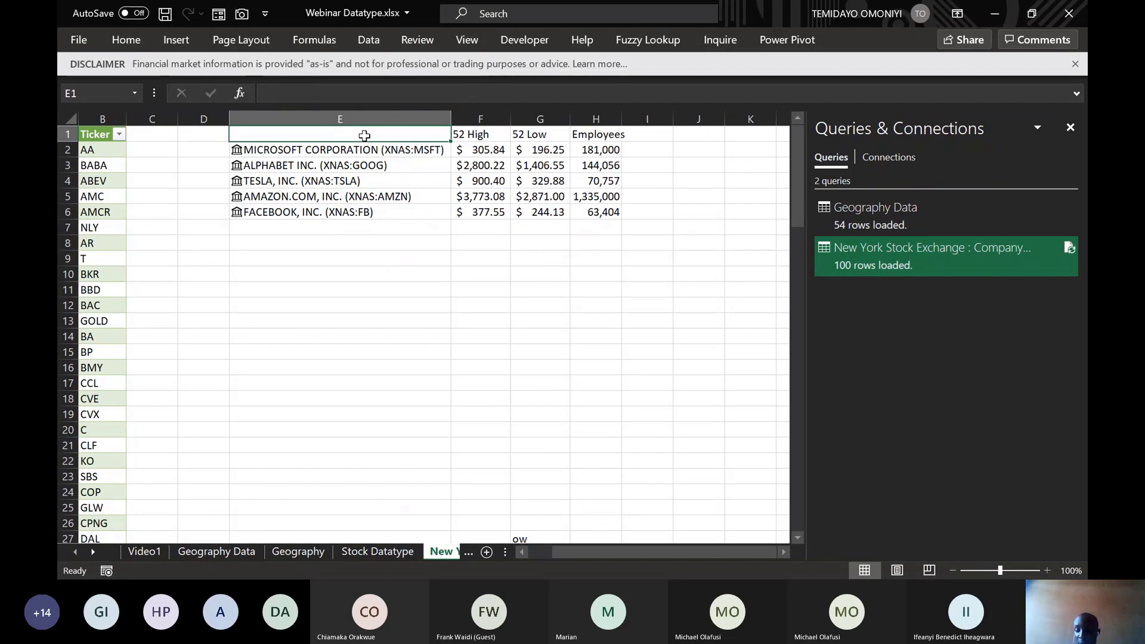
key("shift+Right")
key("shift+Right")
key("shift+Right")
key("shift+Down")
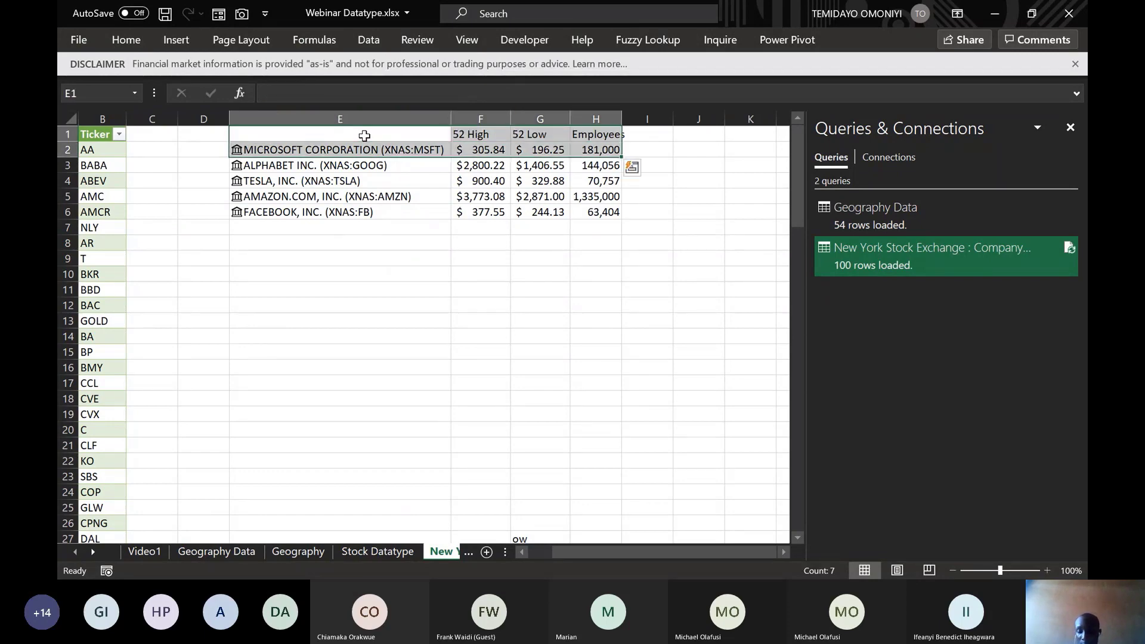
left_click_drag(595, 211, 417, 151)
key("Delete")
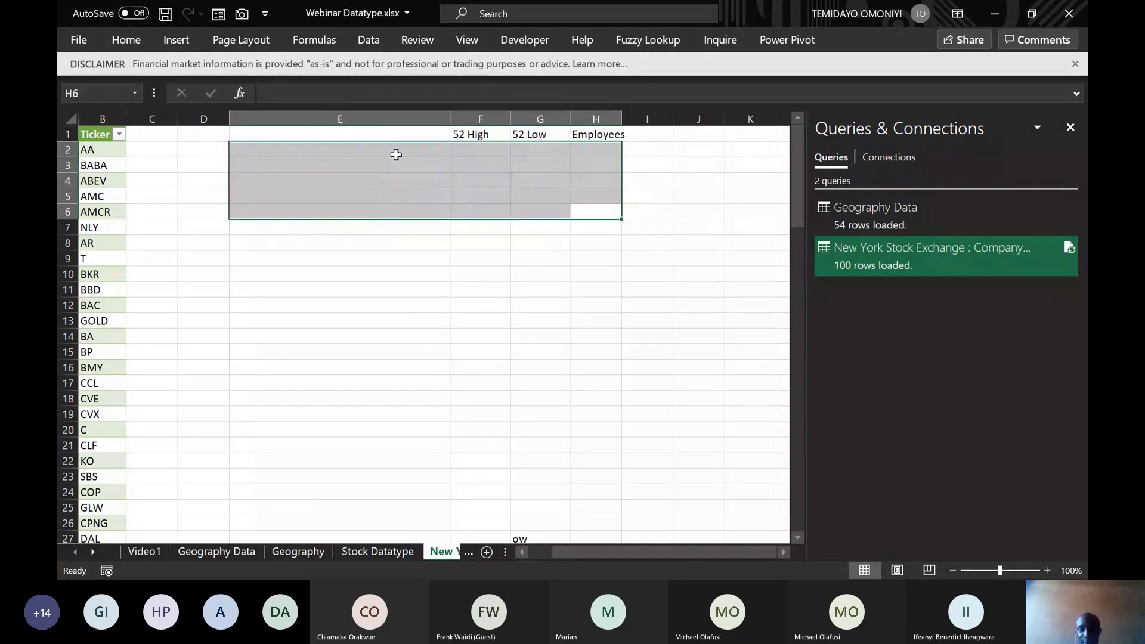
Clear the headers in F1:H1 and the stray text in G27, dismissing the financial market disclaimer.
left_click(462, 137)
key("shift+Right")
key("shift+Right")
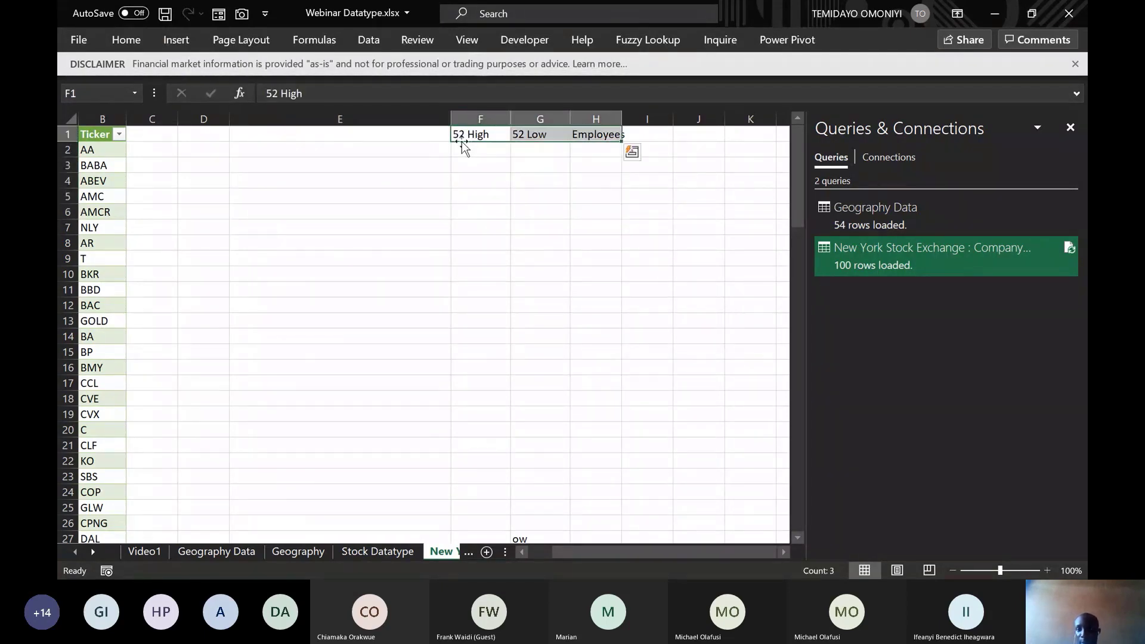
key("Delete")
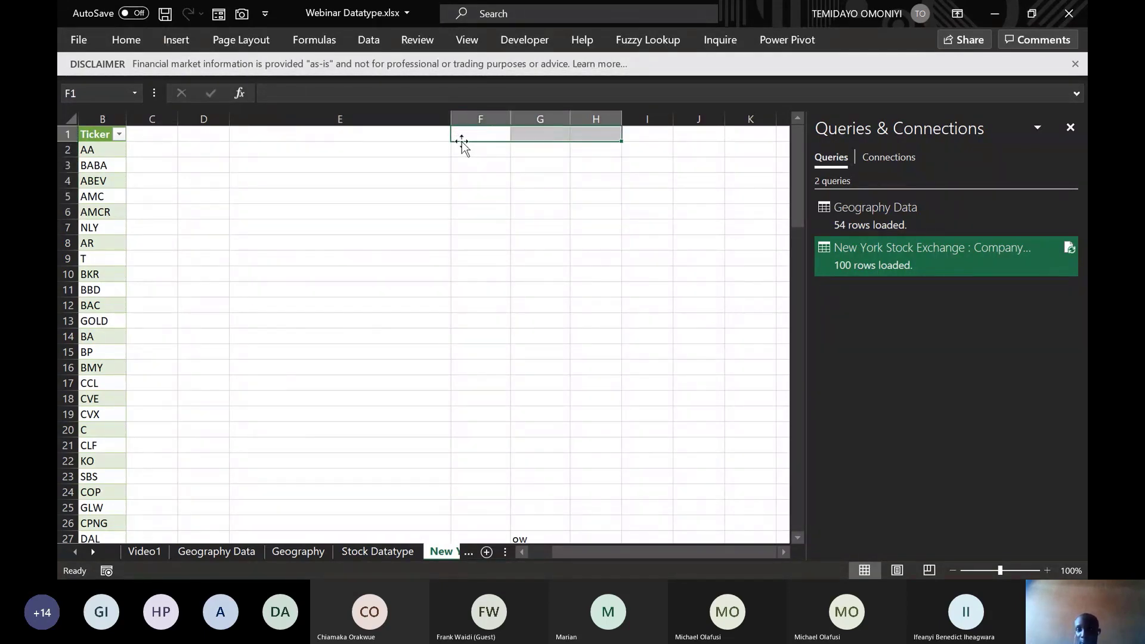
left_click(1076, 64)
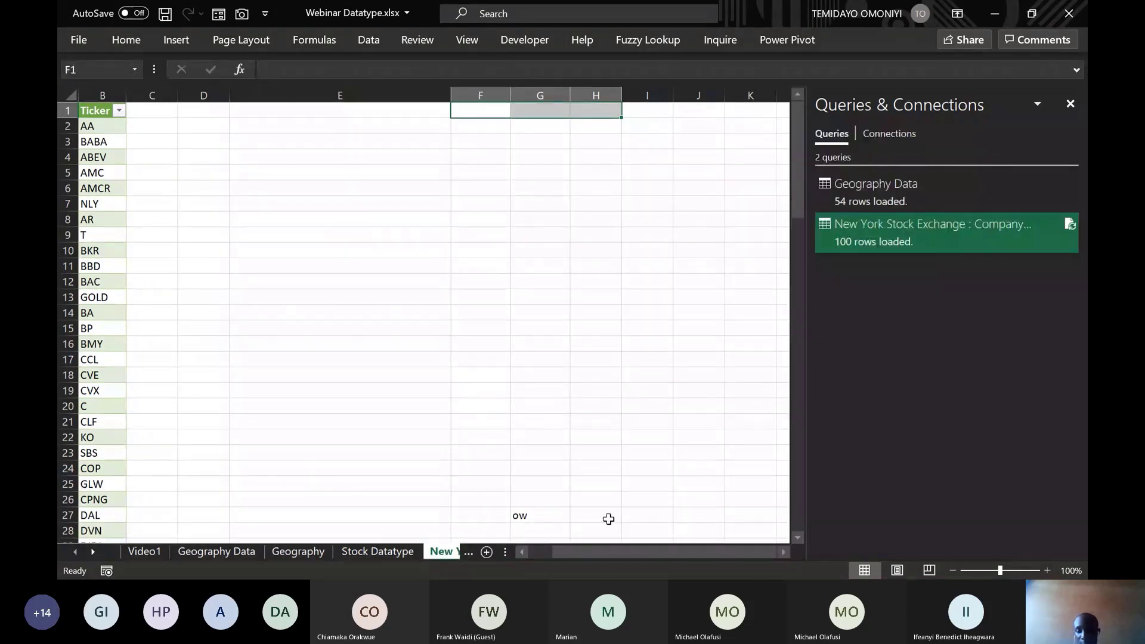
left_click(527, 515)
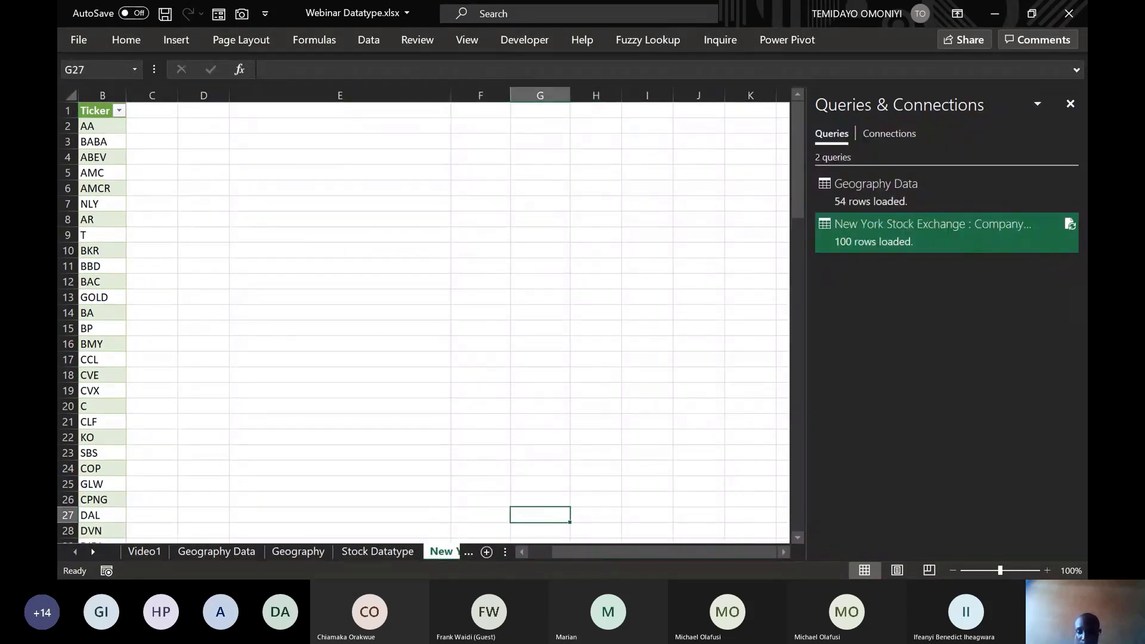
Convert the tickers in B2:B101 of the company table to the Stocks data type and autofit column B.
left_click(640, 469)
key("ctrl+Up")
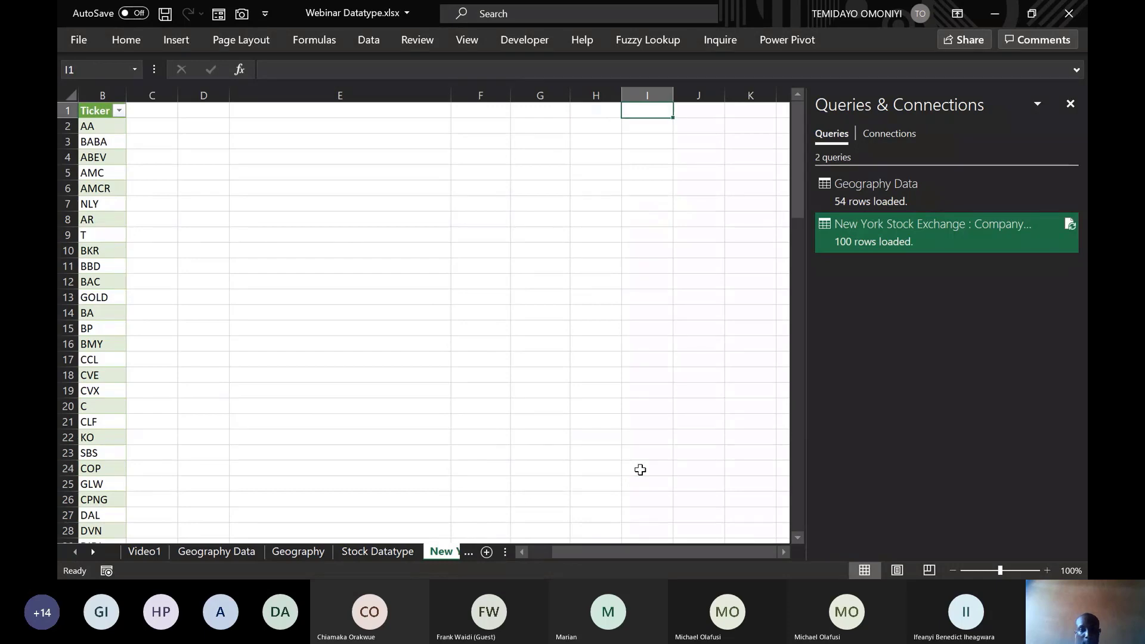
key("ctrl+Left")
key("ctrl+Left")
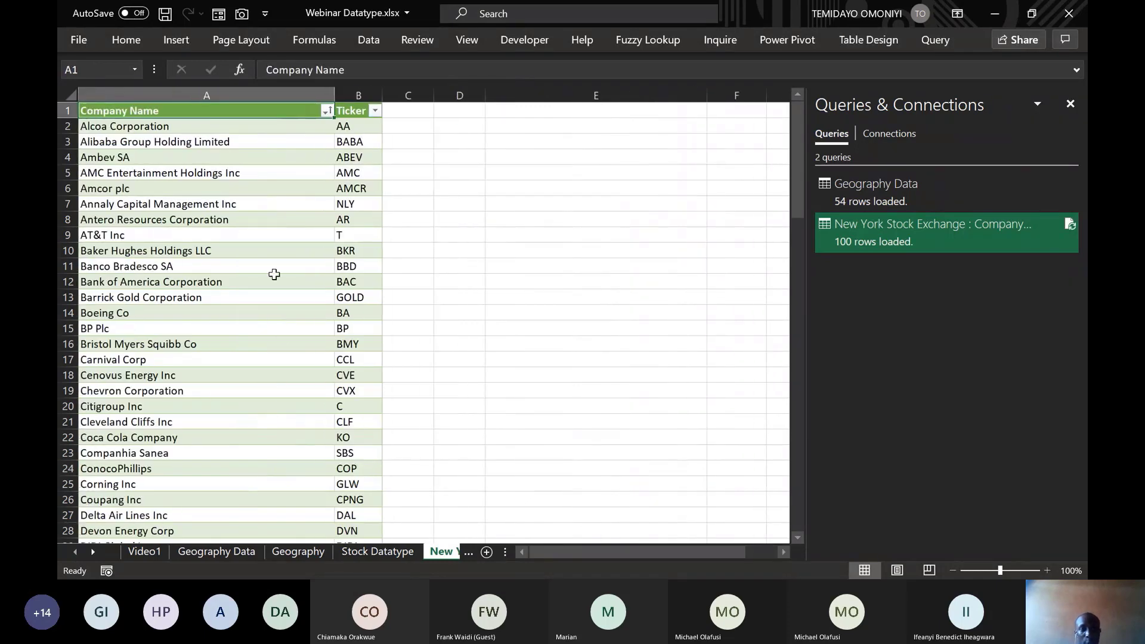
left_click(197, 127)
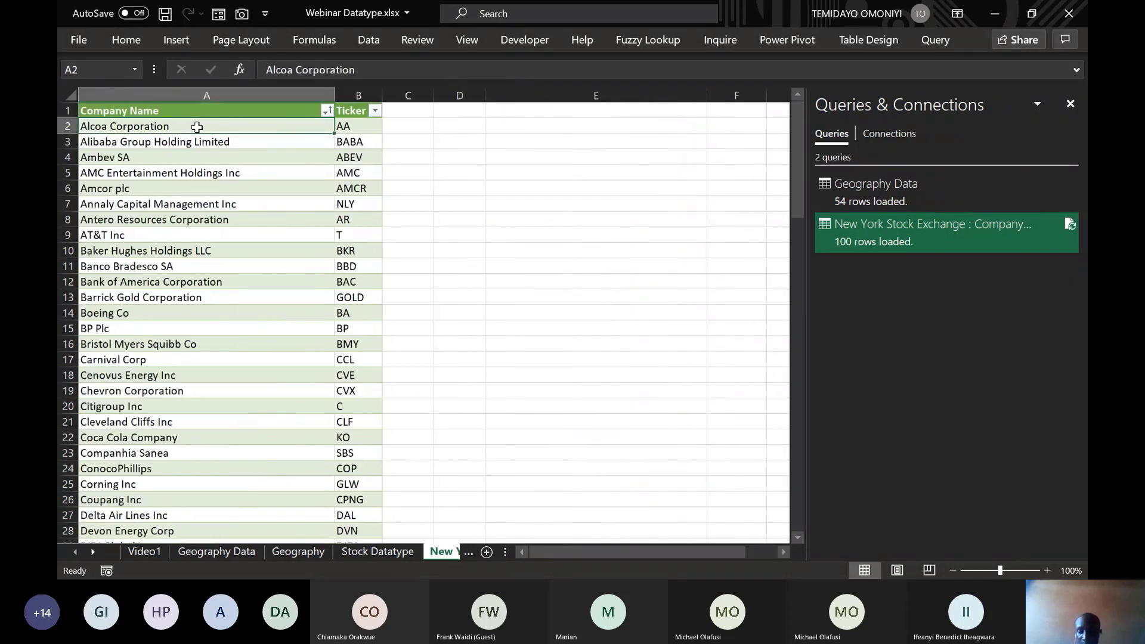
key("ctrl+shift+Down")
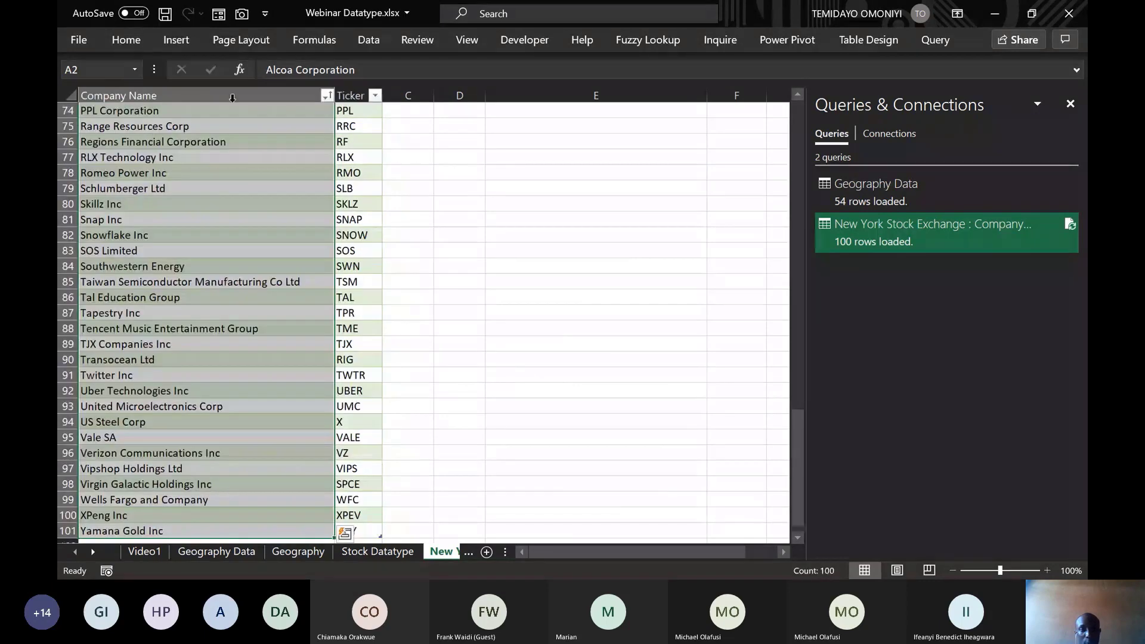
left_click(349, 109)
left_click(357, 369)
key("ctrl+Up")
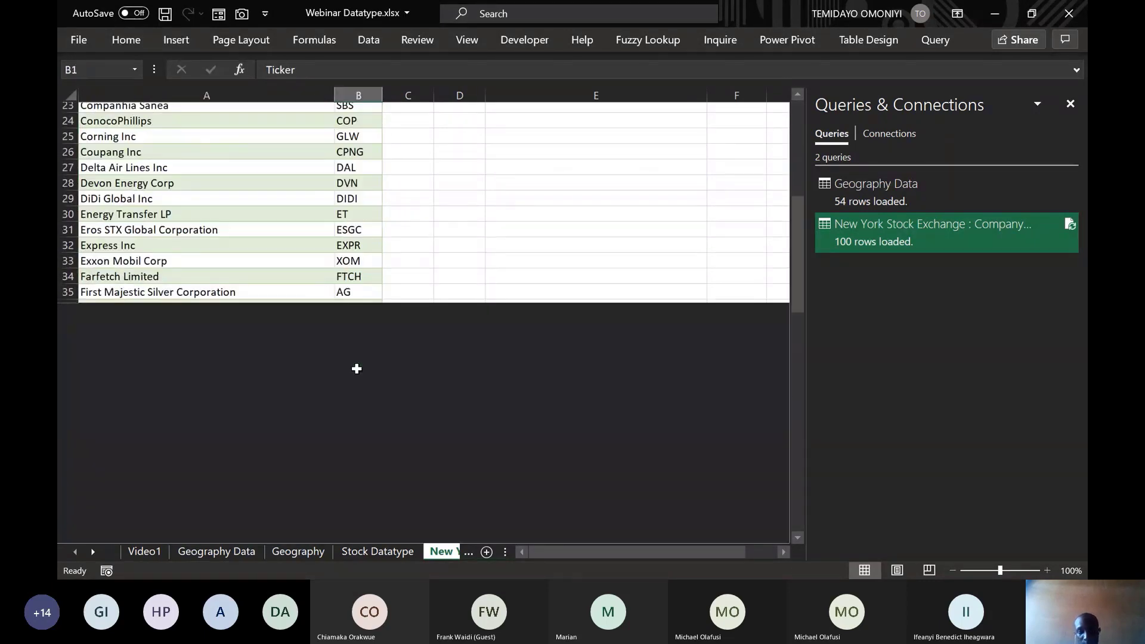
key("Down")
key("ctrl+shift+Down")
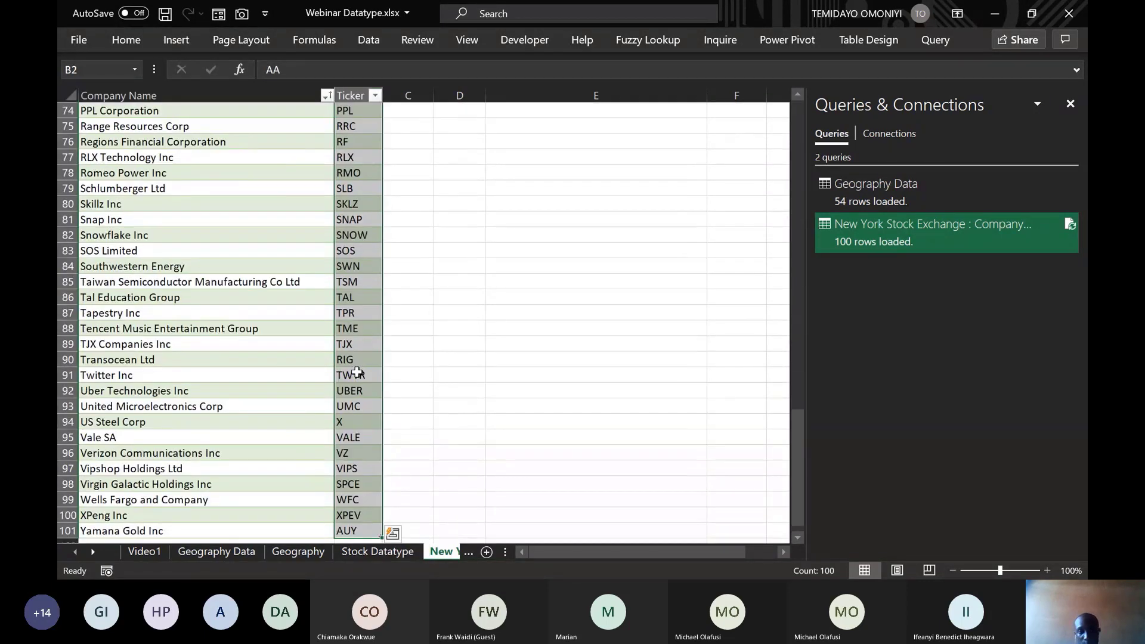
left_click(369, 40)
left_click(410, 81)
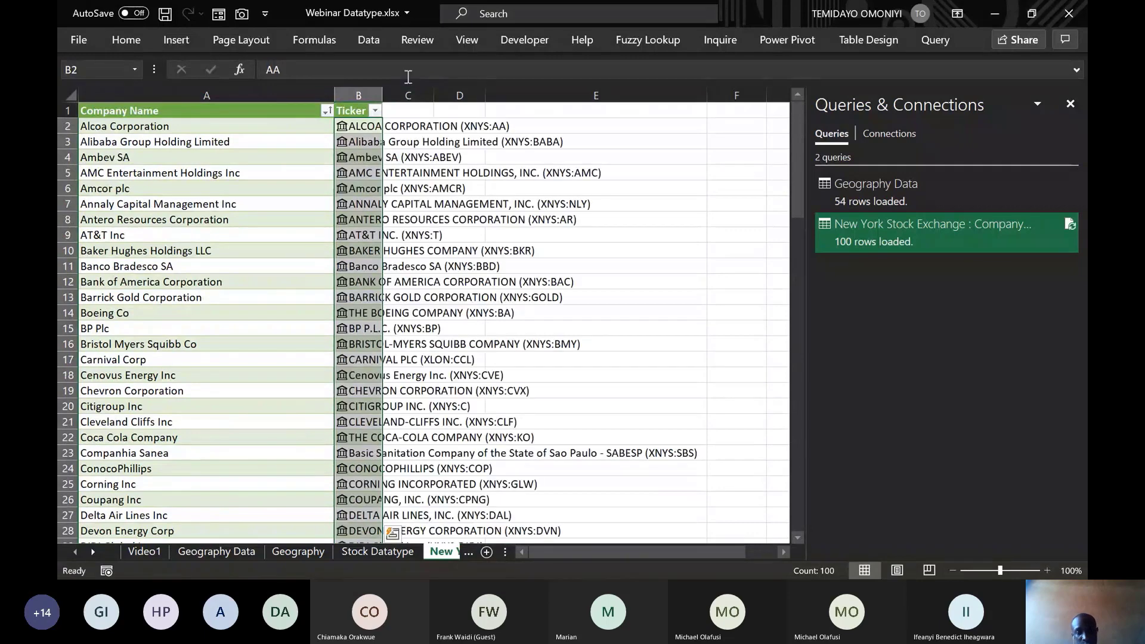
double_click(382, 95)
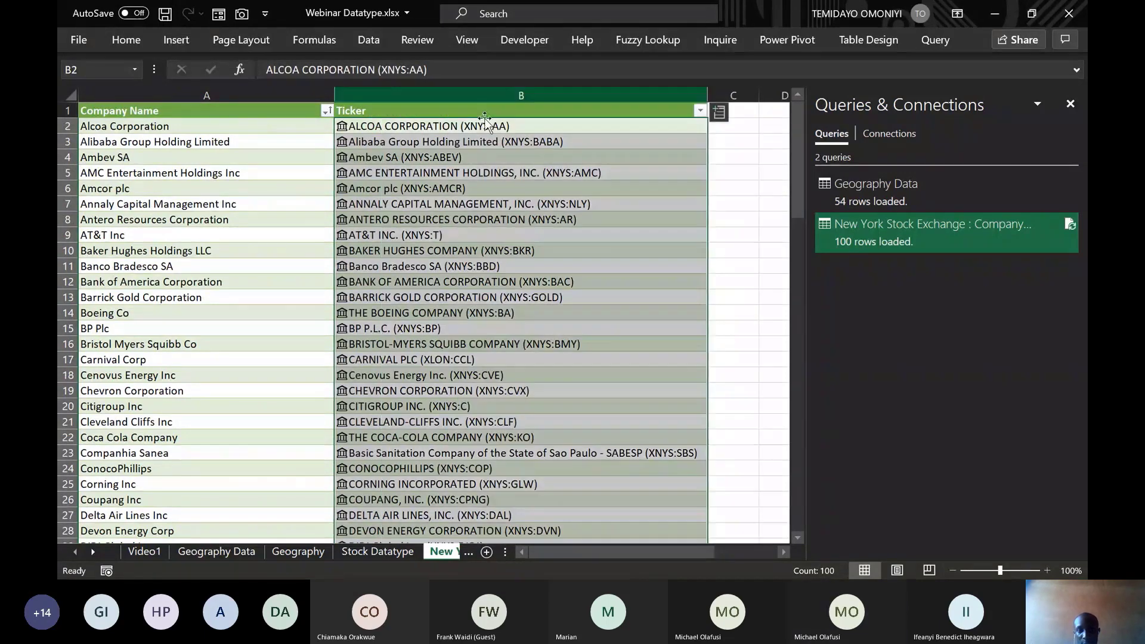
Extract the 52 week high field from the Ticker column into a new table column and autofit column C.
left_click(784, 553)
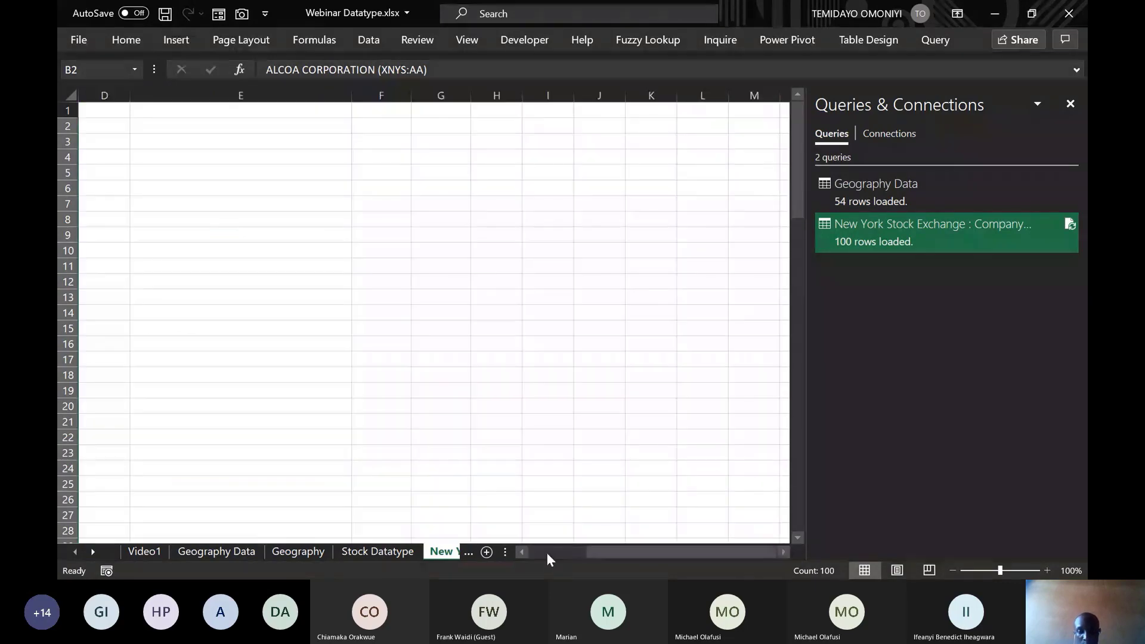
left_click(520, 551)
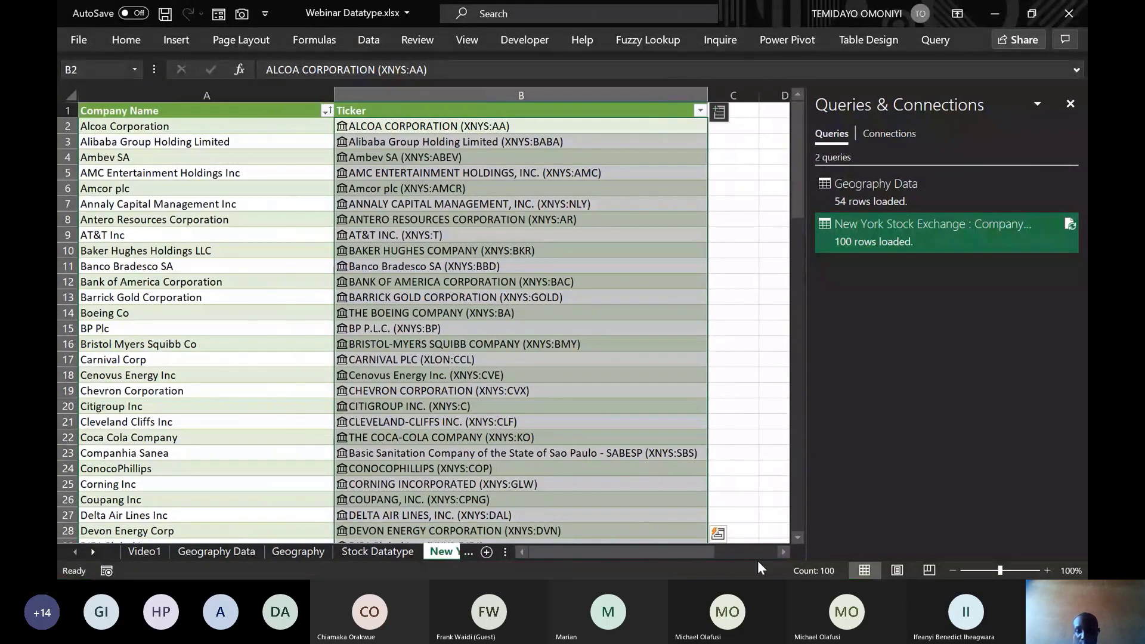
left_click(780, 553)
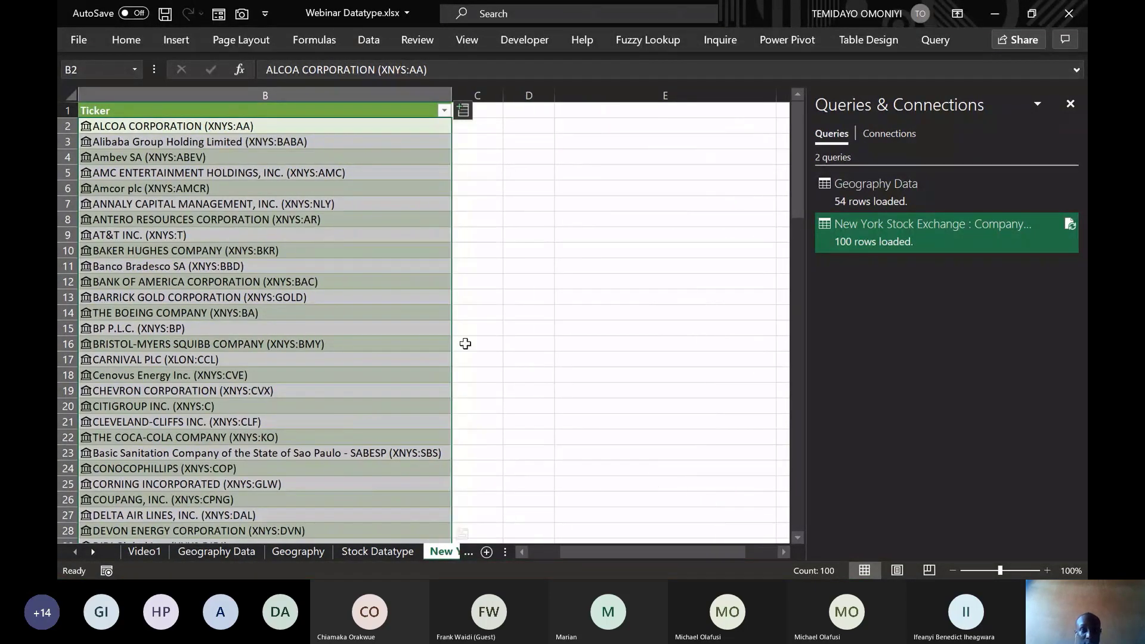
left_click(463, 111)
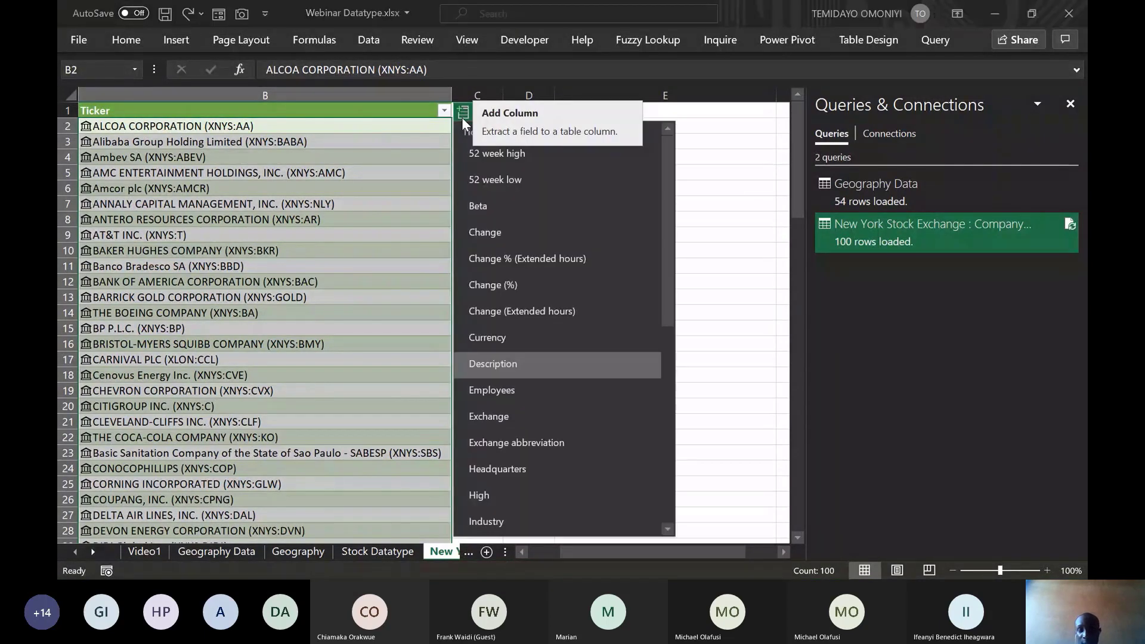
left_click(503, 153)
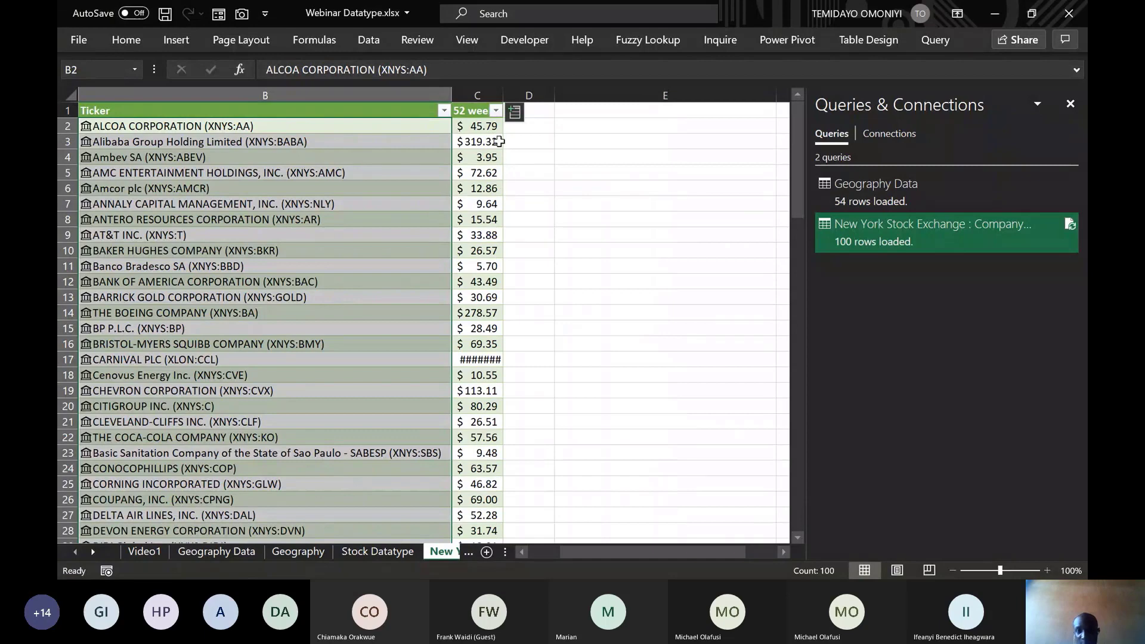
double_click(502, 94)
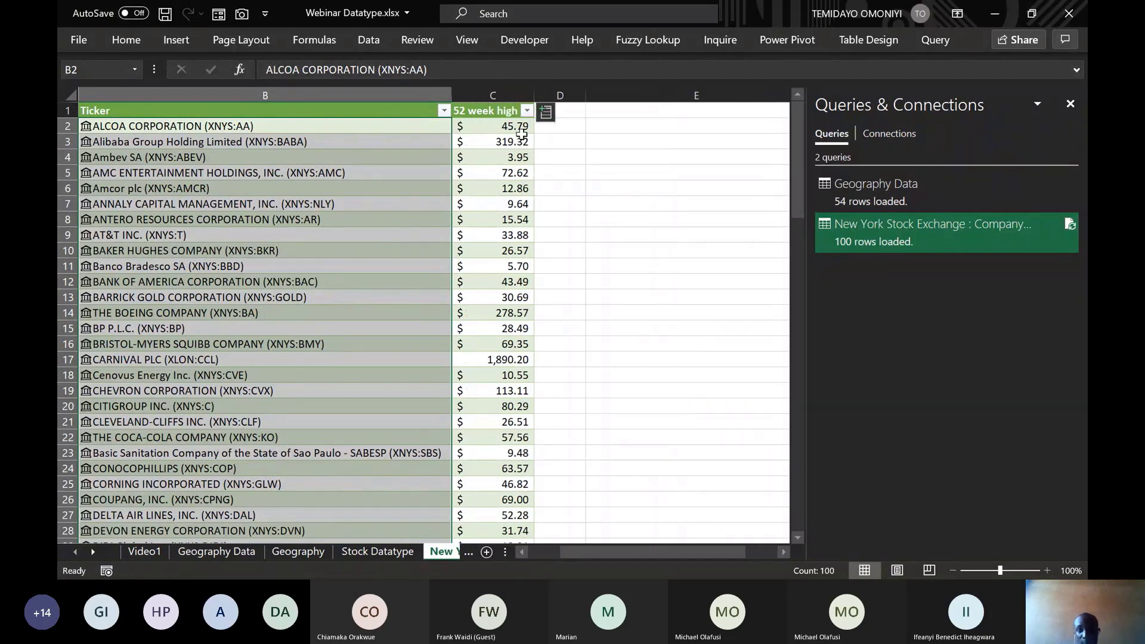
Add the 52 week low and Employees fields as new table columns and narrow the Employees column.
left_click(545, 114)
left_click(576, 177)
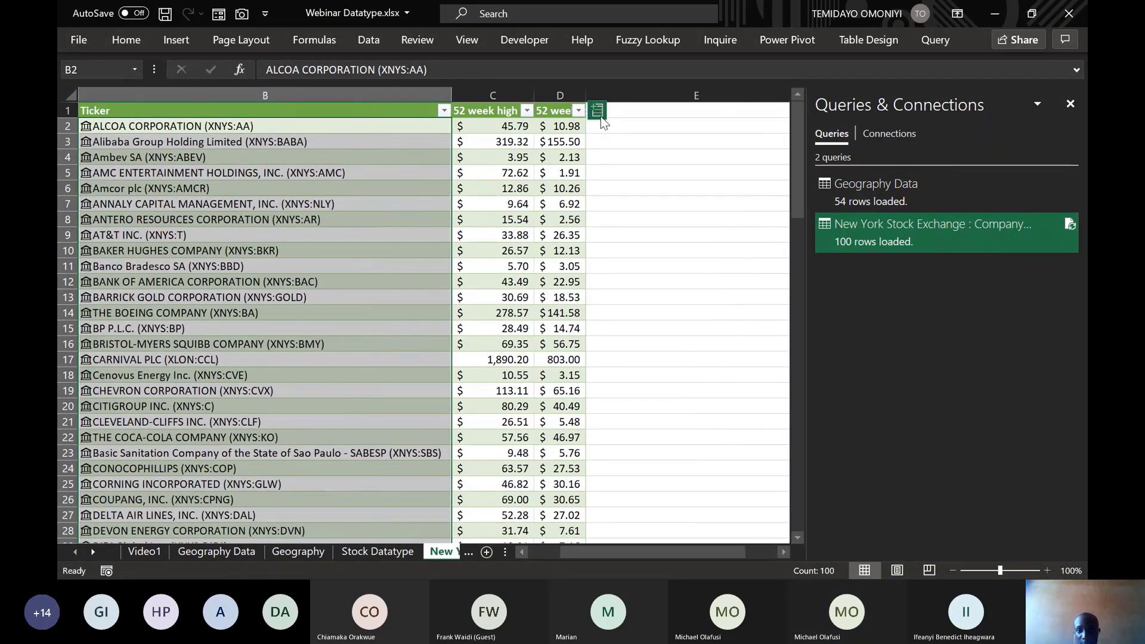
left_click(599, 112)
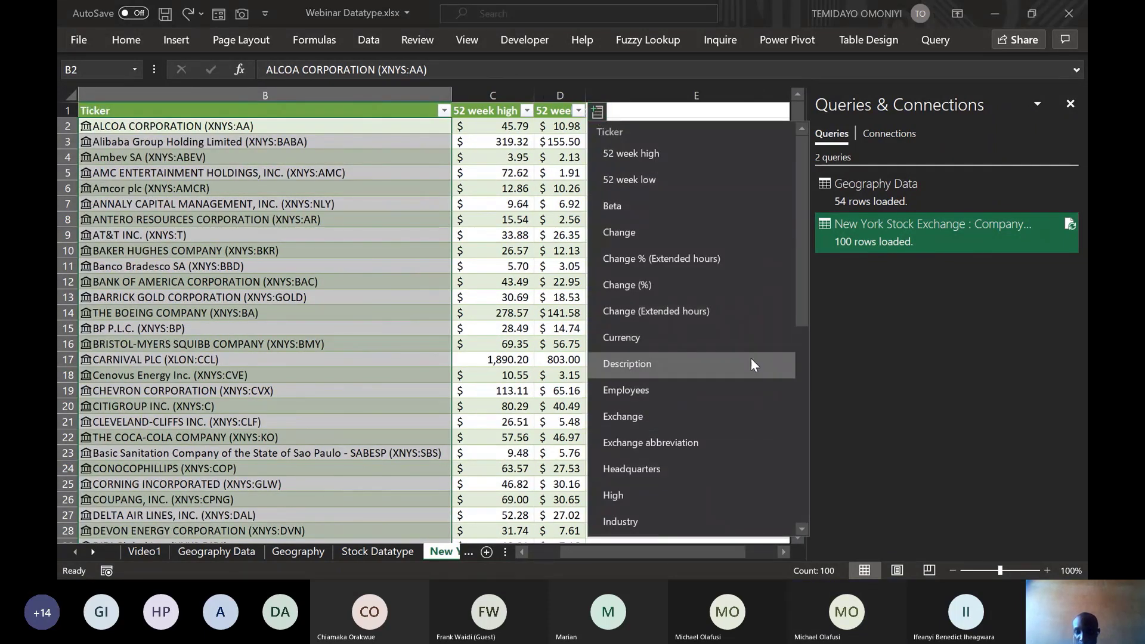
left_click_drag(802, 322, 779, 363)
left_click(640, 283)
scroll(566, 179, "right", 2)
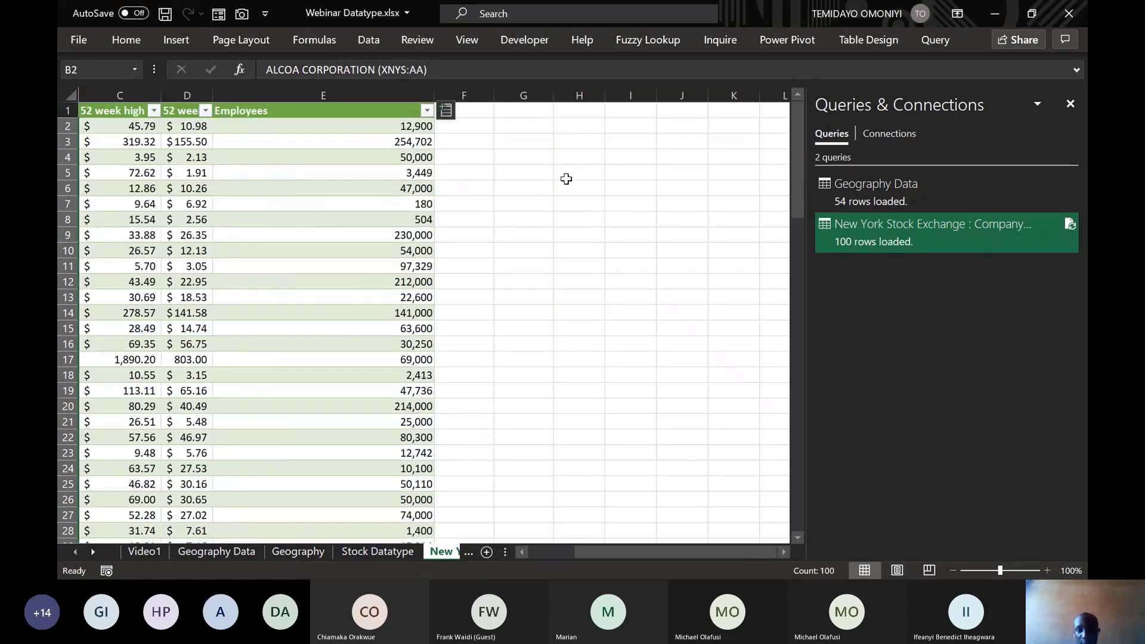
left_click_drag(433, 89, 301, 90)
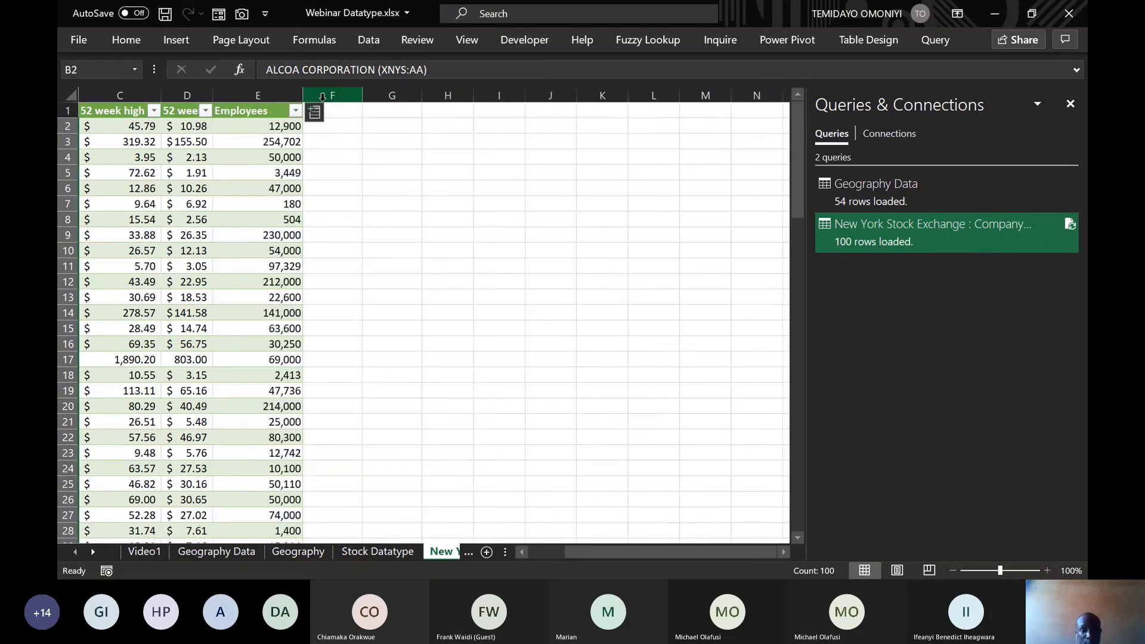
Add the Change (%) and Currency fields of the stocks as the next two table columns.
left_click(314, 112)
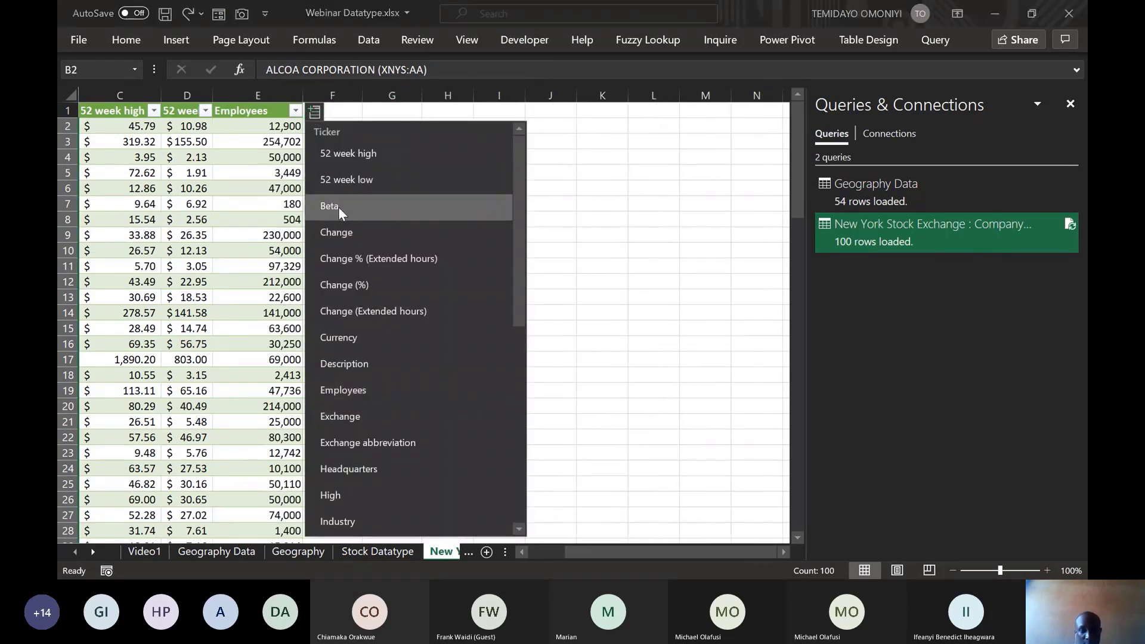
left_click(342, 283)
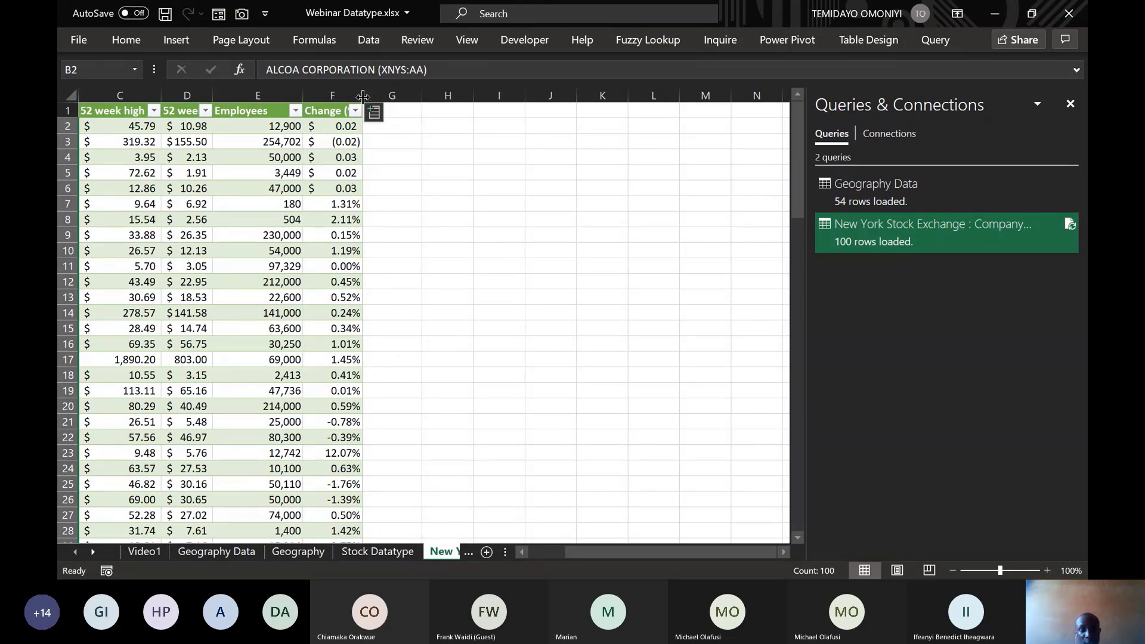
left_click(374, 112)
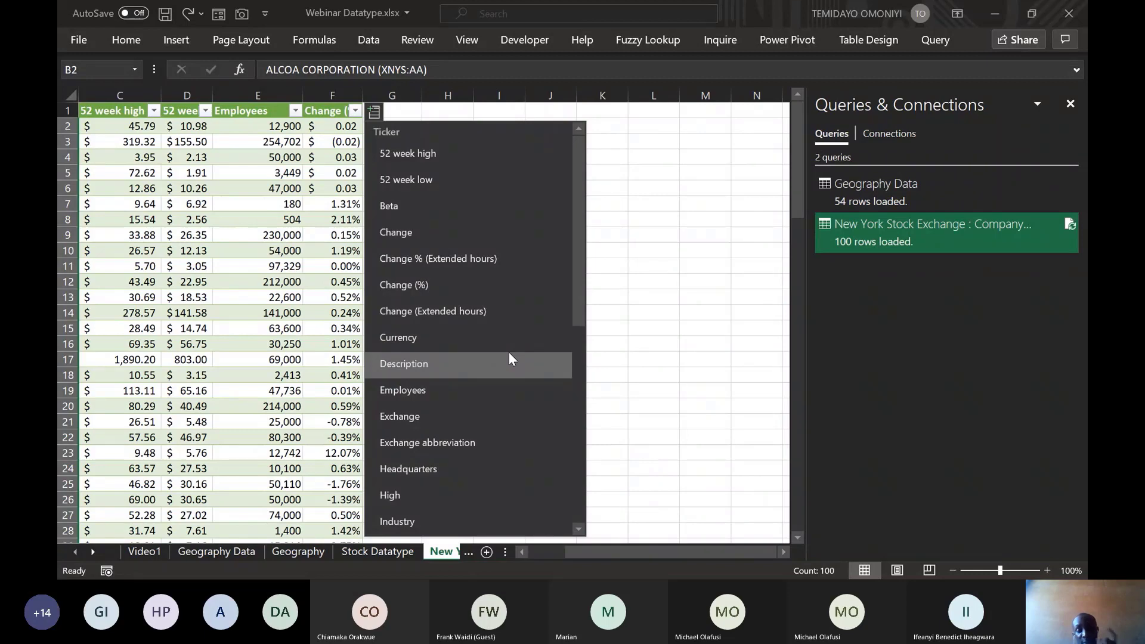
left_click_drag(578, 313, 578, 328)
left_click(460, 313)
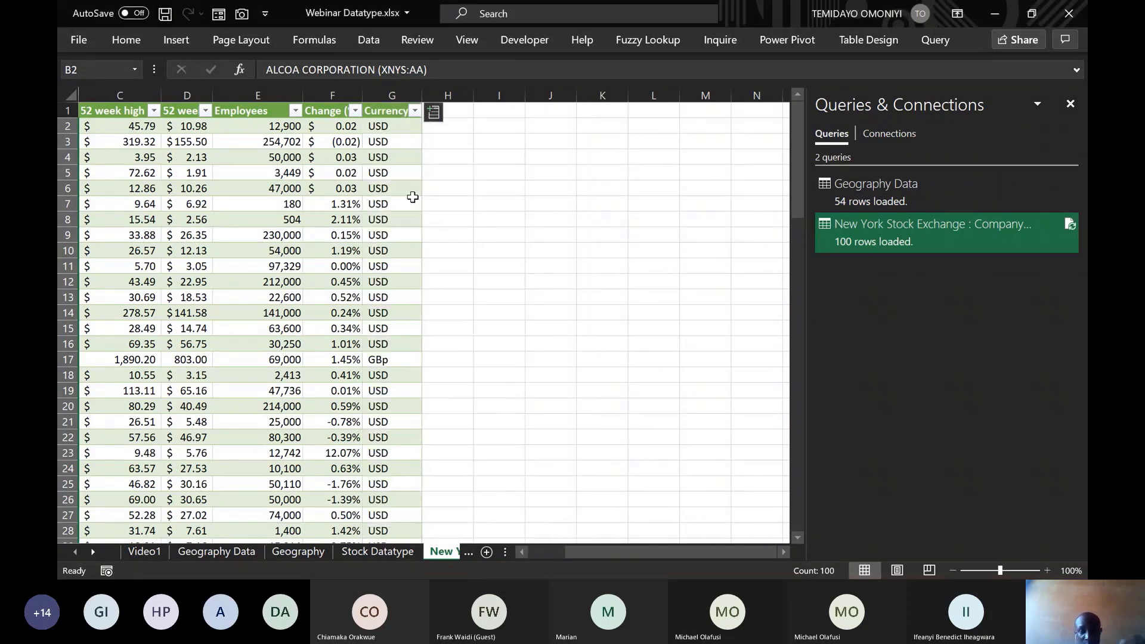
Add the Headquarters field as a table column and look over the extracted addresses.
left_click(433, 112)
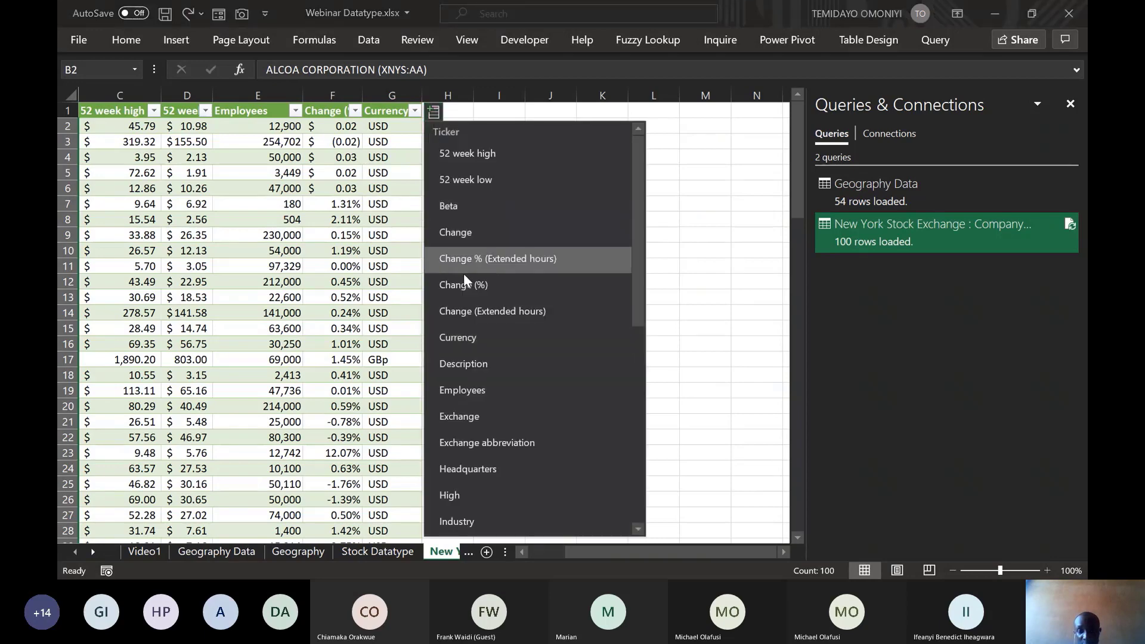
left_click(500, 477)
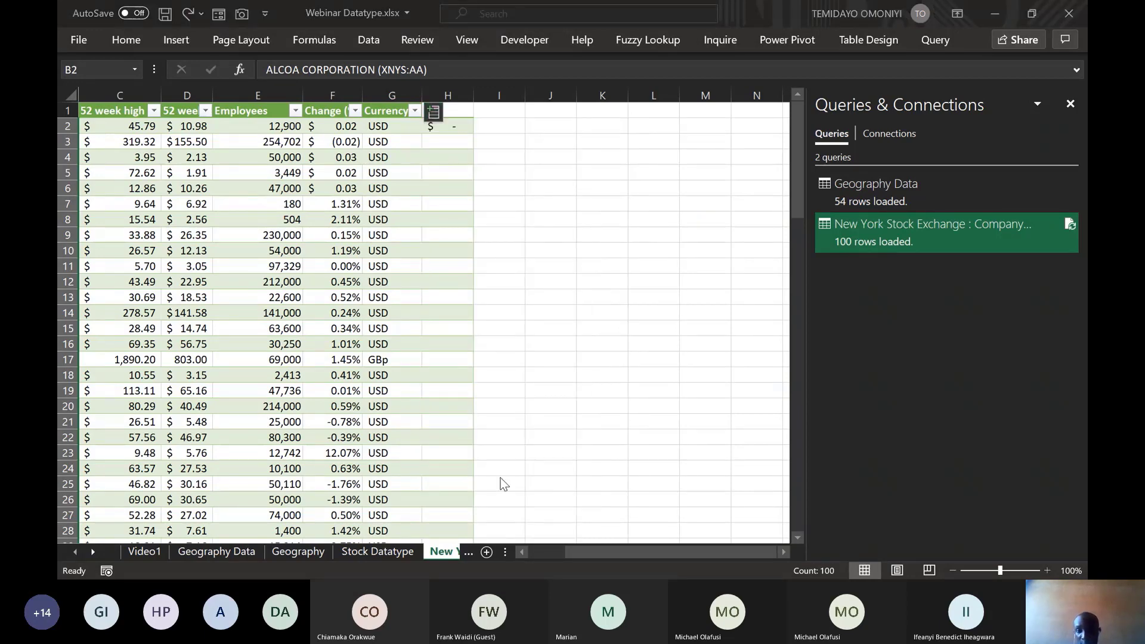
left_click(785, 553)
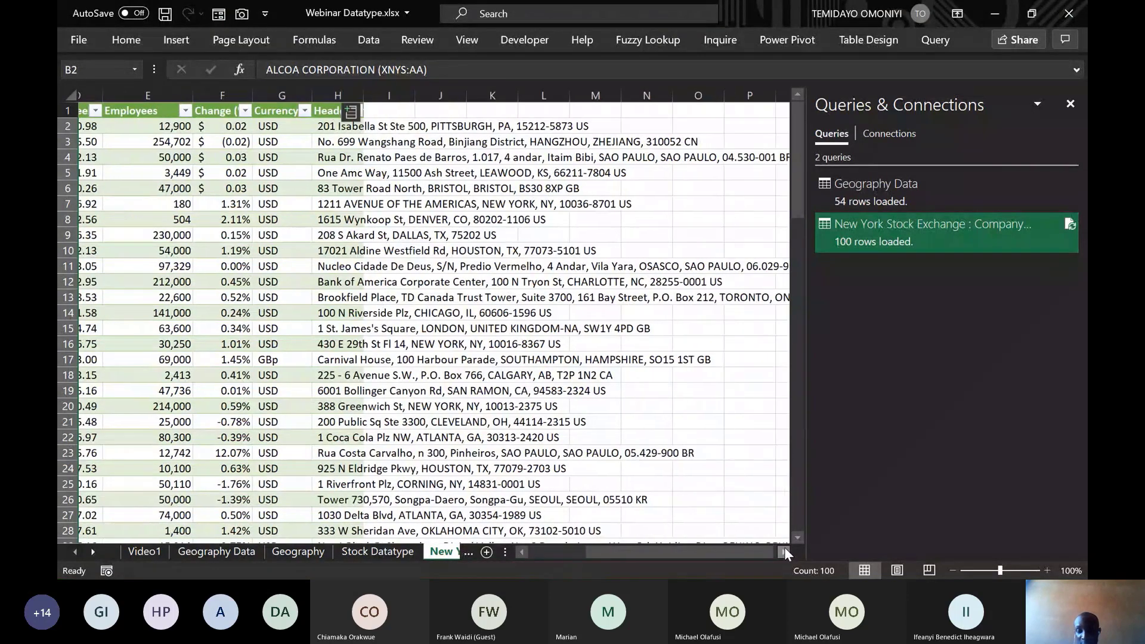
left_click(785, 553)
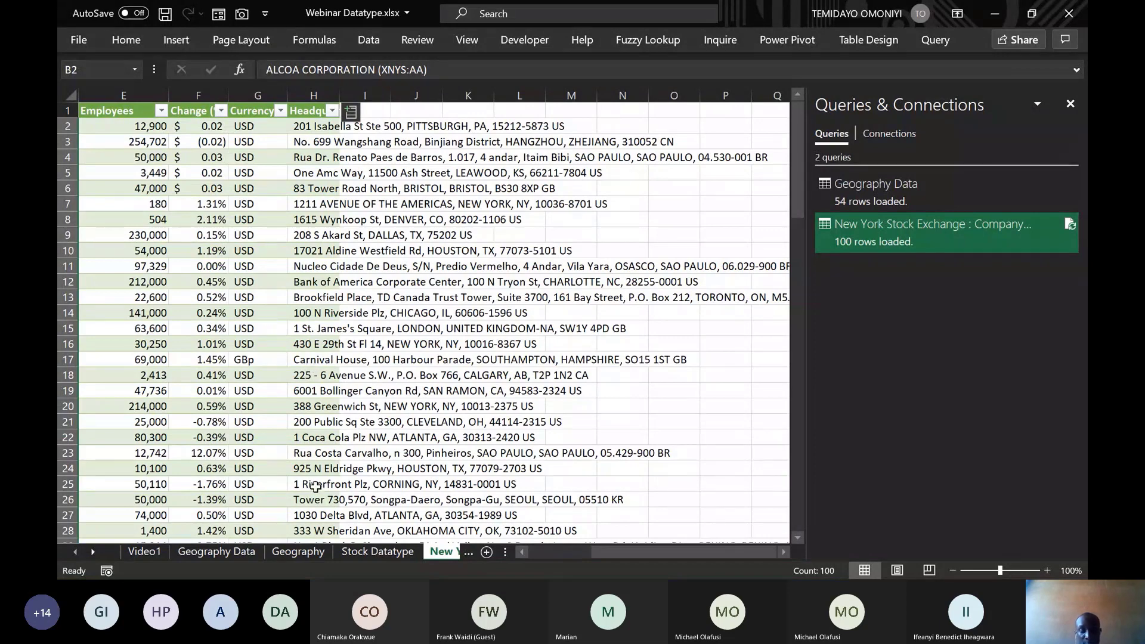
Open the NSE listed companies link from the Stock Datatype sheet in the browser and look over the company table.
left_click(363, 551)
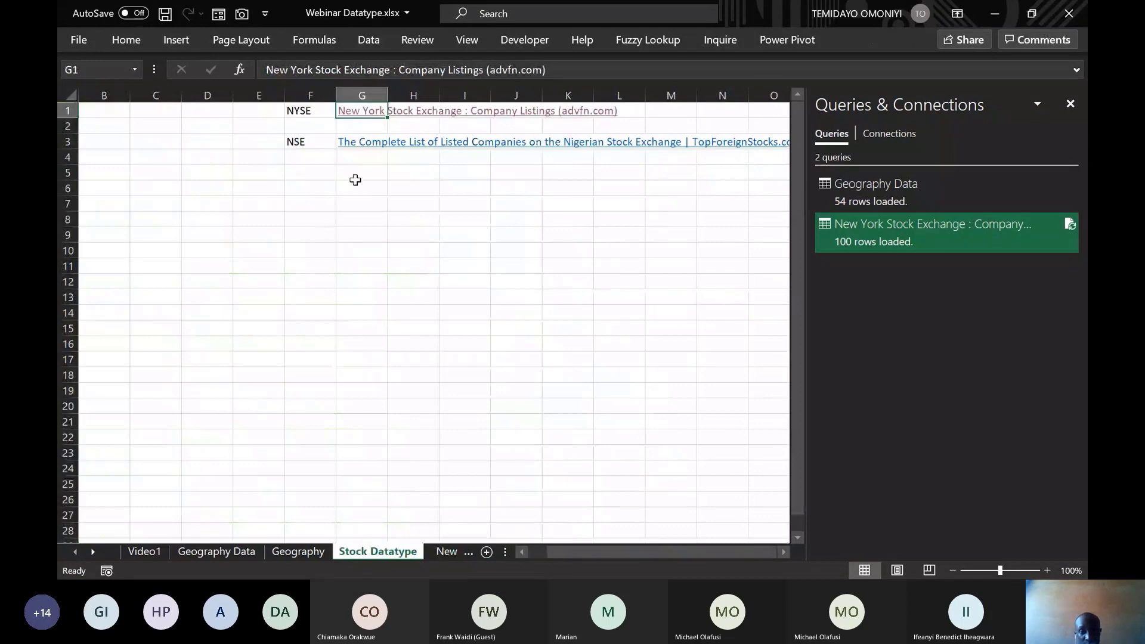
left_click(354, 149)
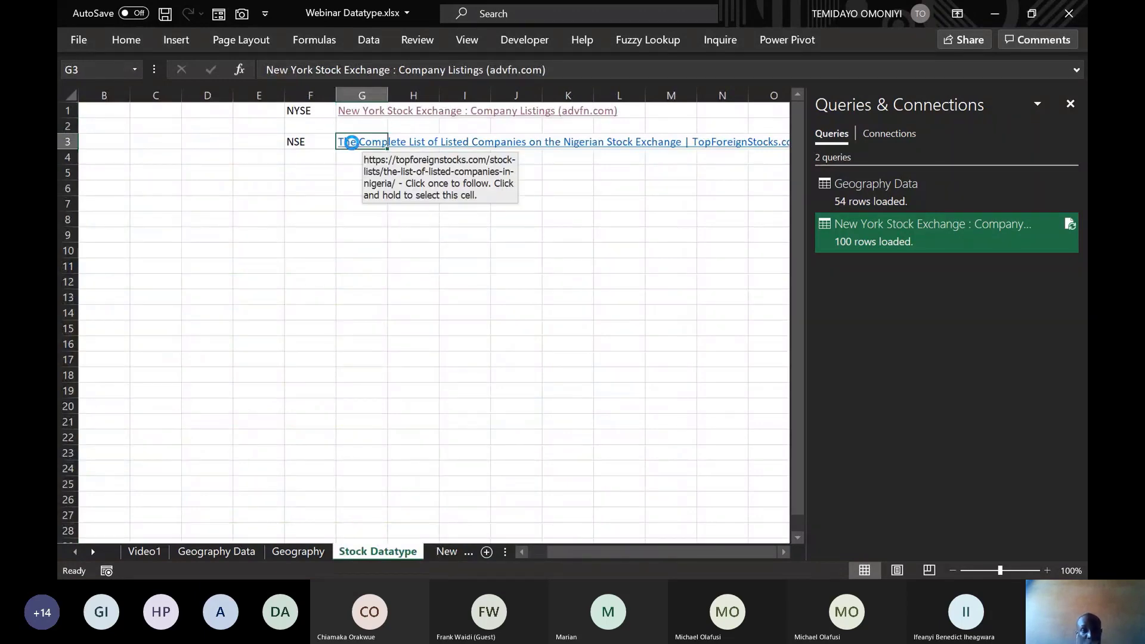
left_click(355, 149)
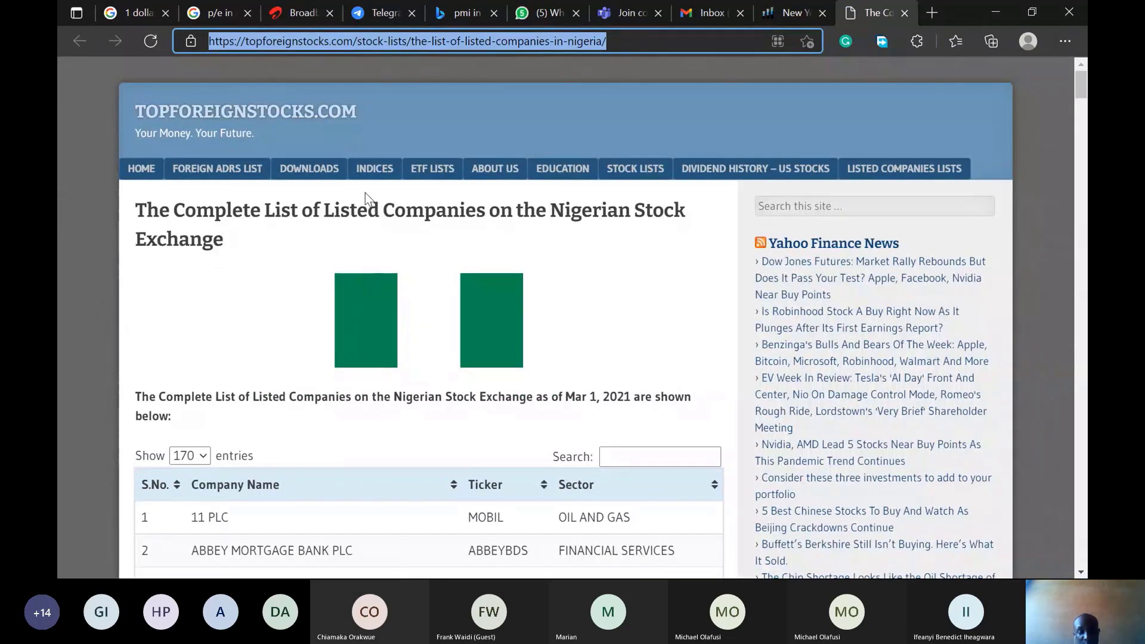
scroll(365, 192, "down", 5)
scroll(365, 192, "up", 3)
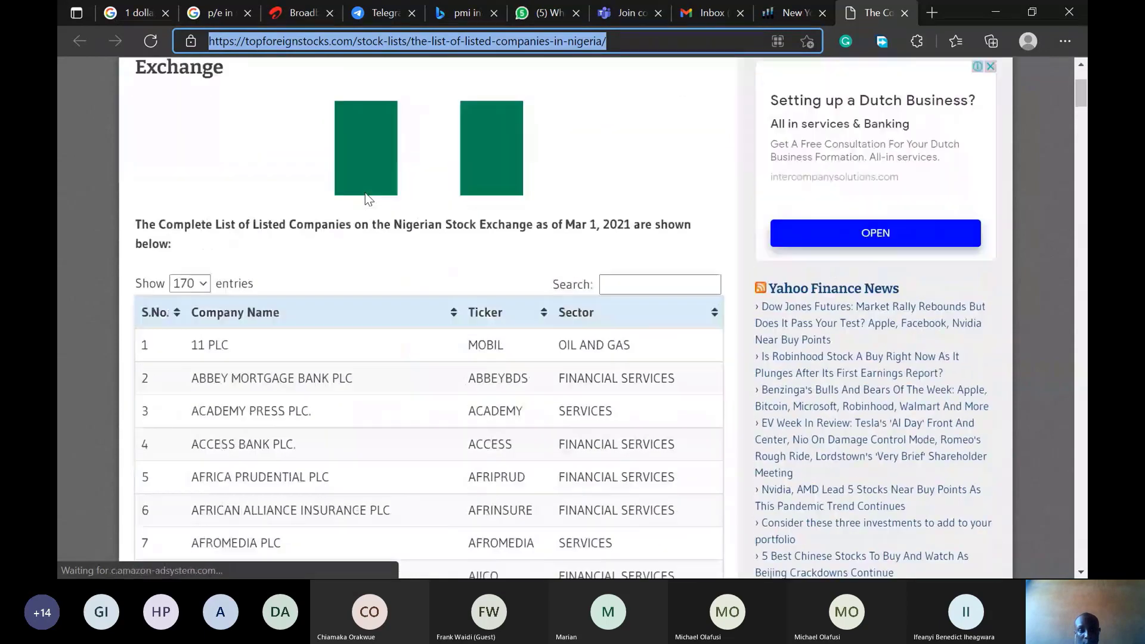
scroll(365, 192, "down", 1)
left_click(639, 47)
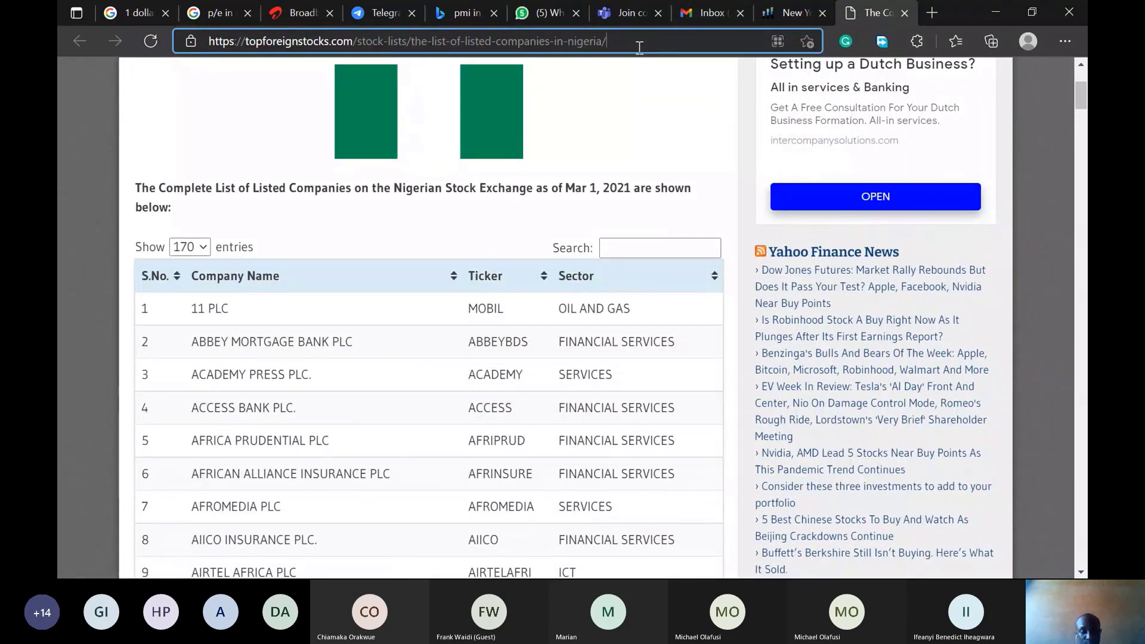
Copy the Nigerian listed companies page address and connect to it as a web data source in the Excel workbook.
key("ctrl+a")
key("ctrl+c")
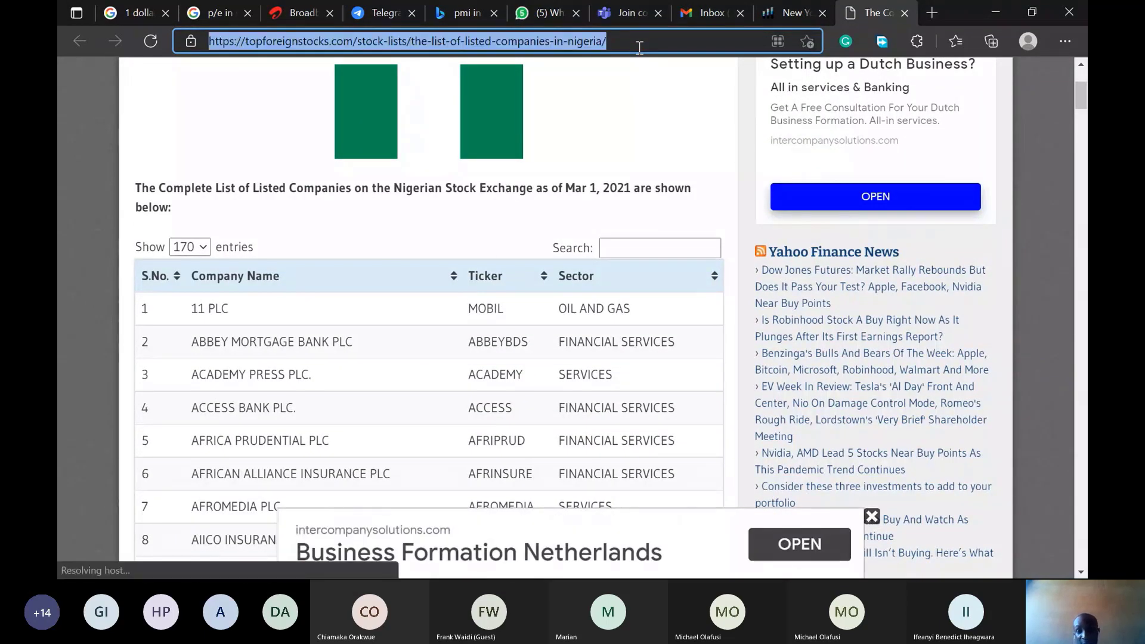
key("alt+Tab")
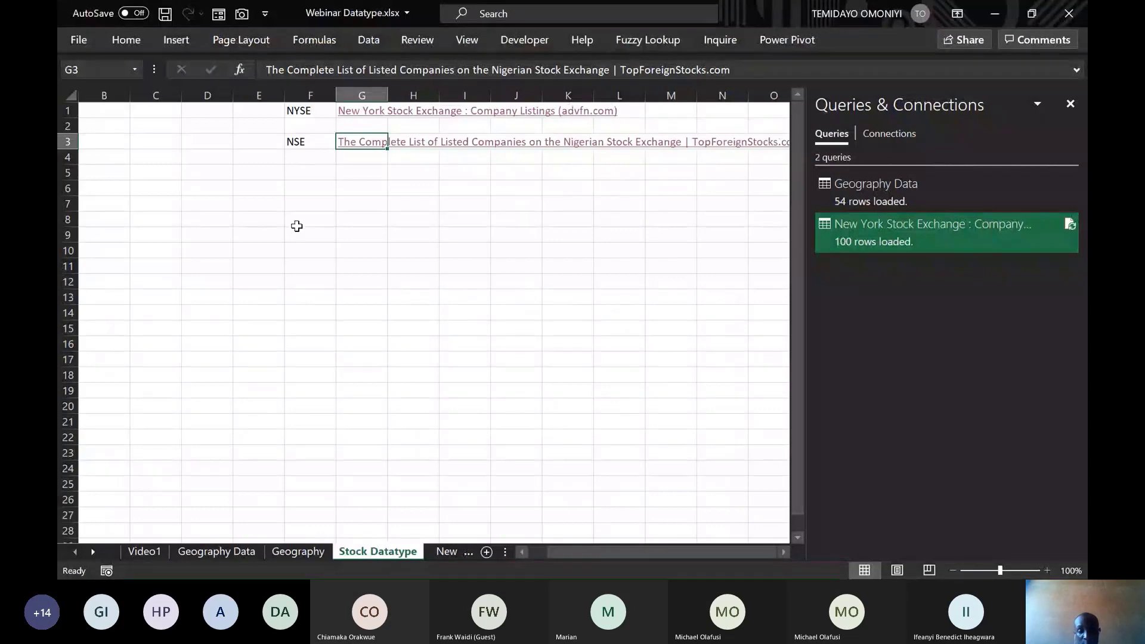
left_click(362, 42)
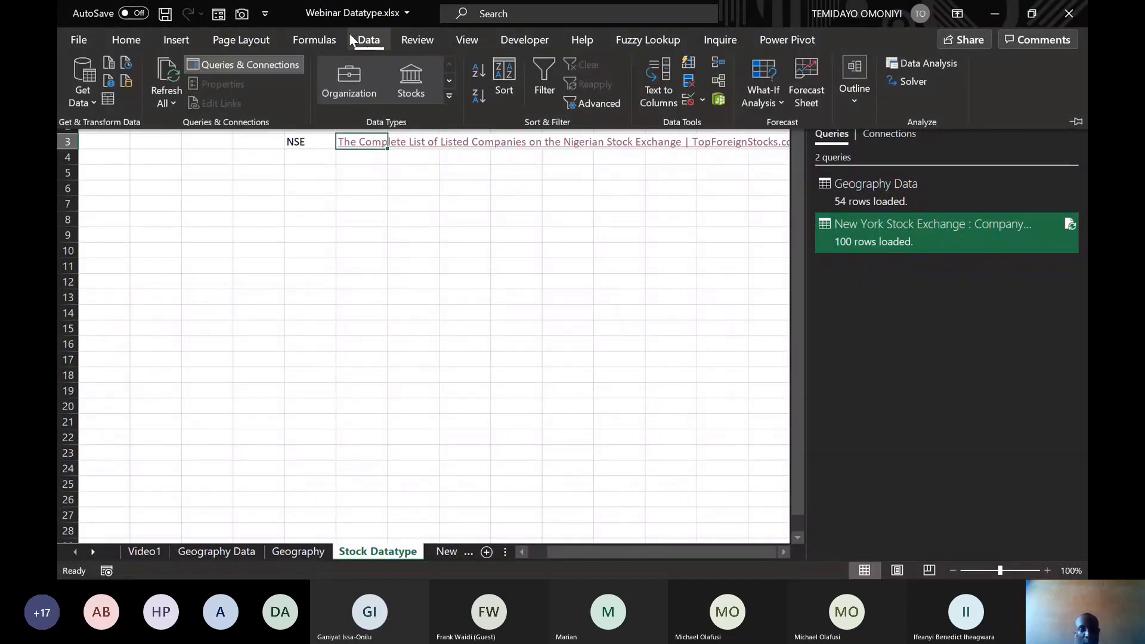
left_click(106, 81)
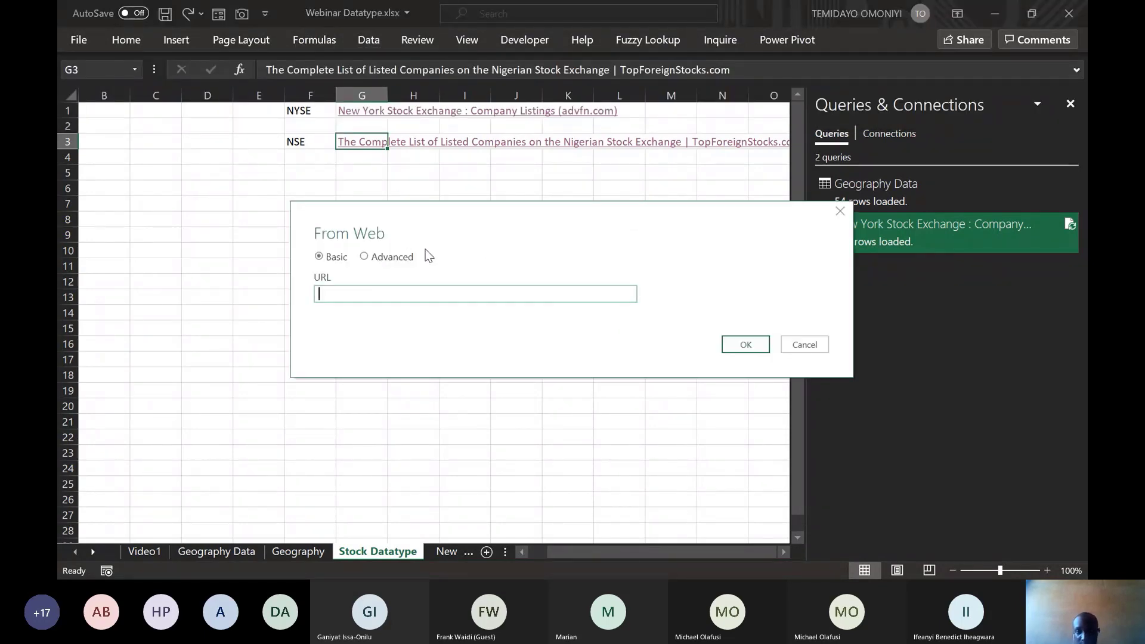
key("ctrl+v")
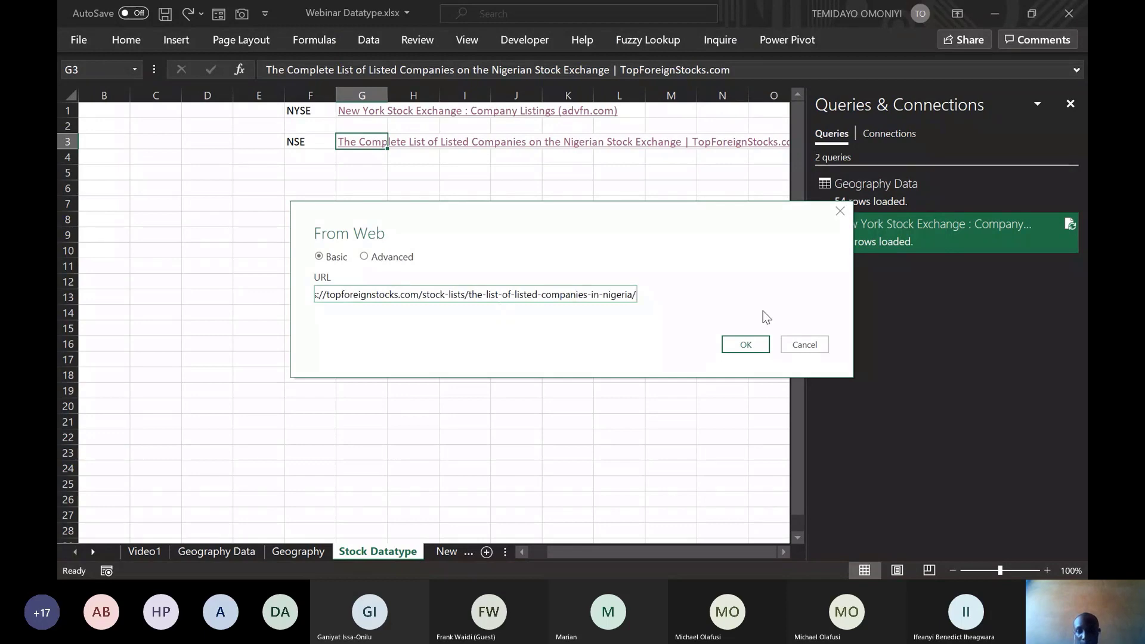
left_click(731, 344)
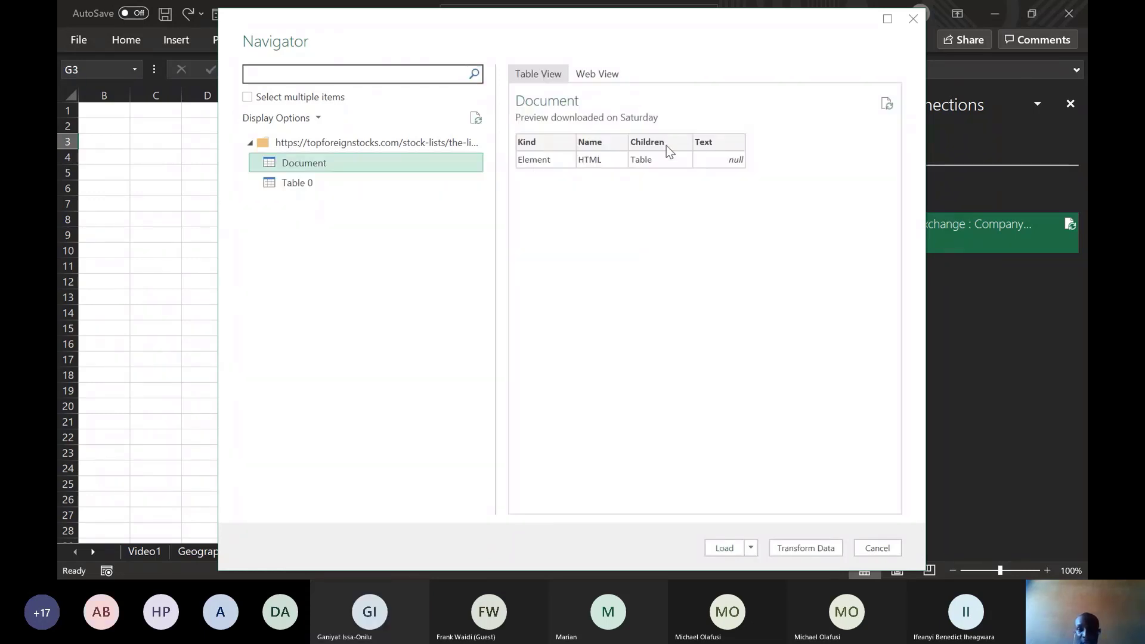
Preview Table 0 of the web page across its columns and open it for transformation in Power Query.
left_click(295, 184)
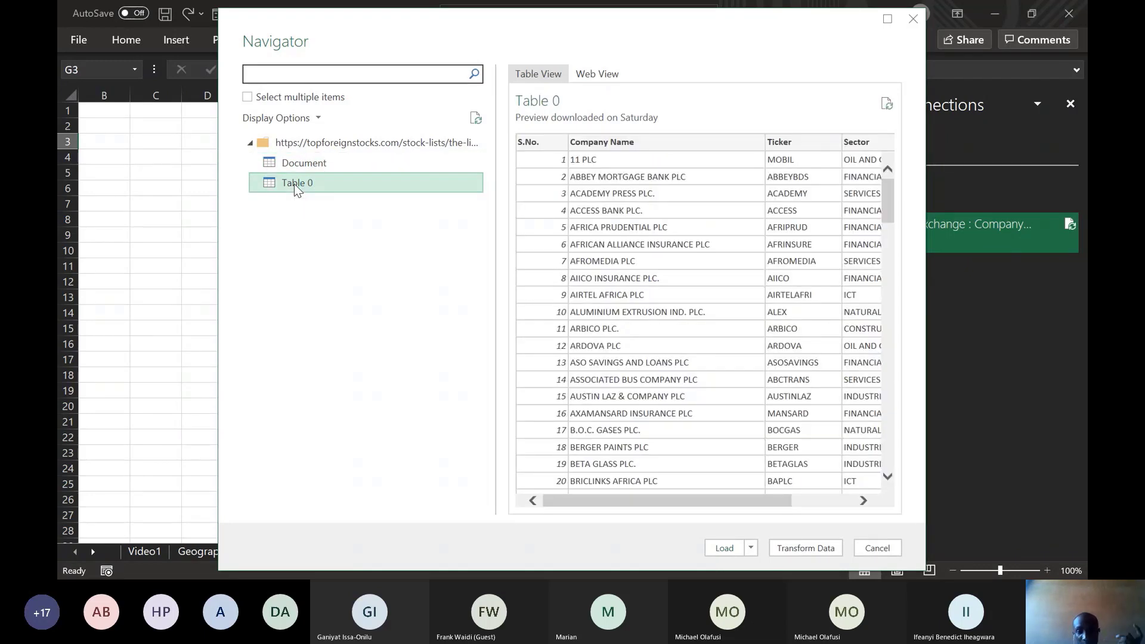
left_click_drag(576, 508, 545, 506)
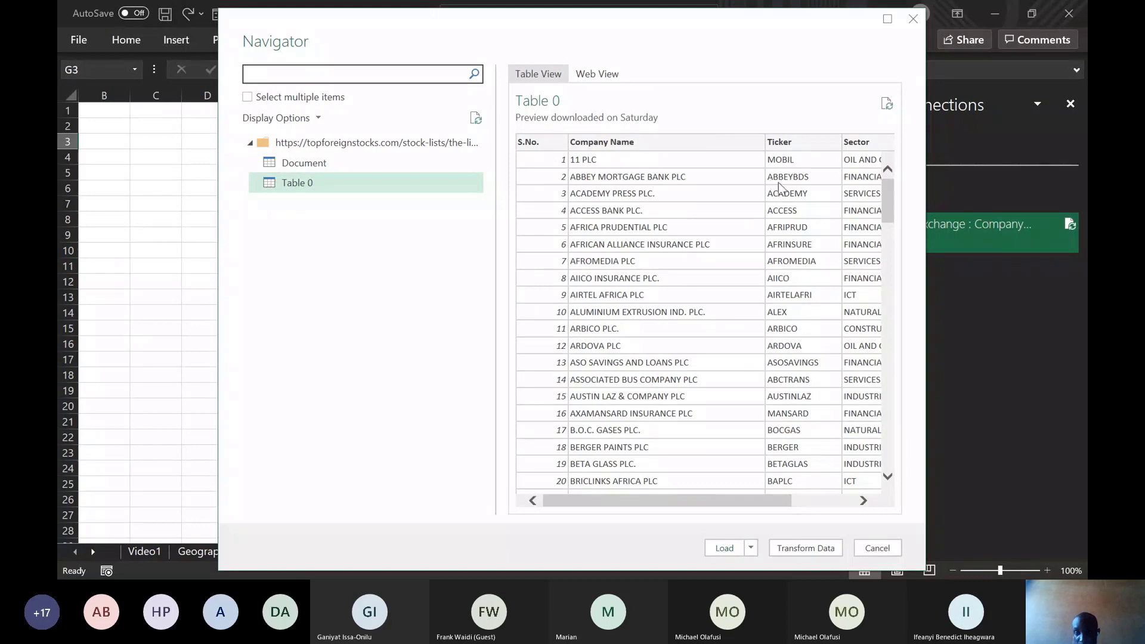
left_click_drag(693, 504, 754, 504)
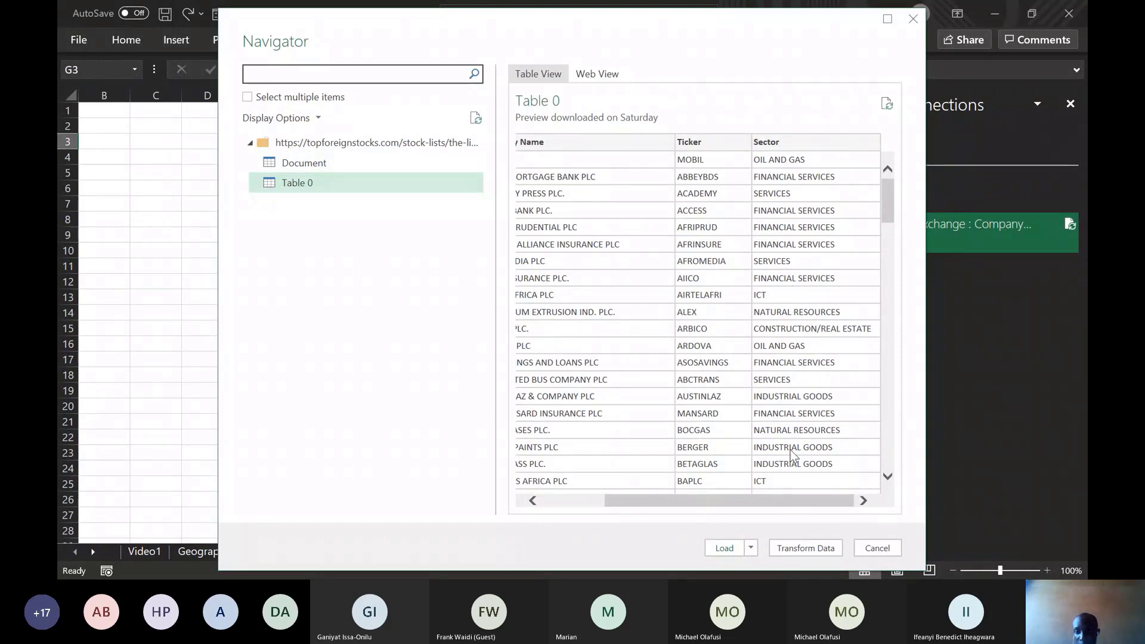
left_click(793, 549)
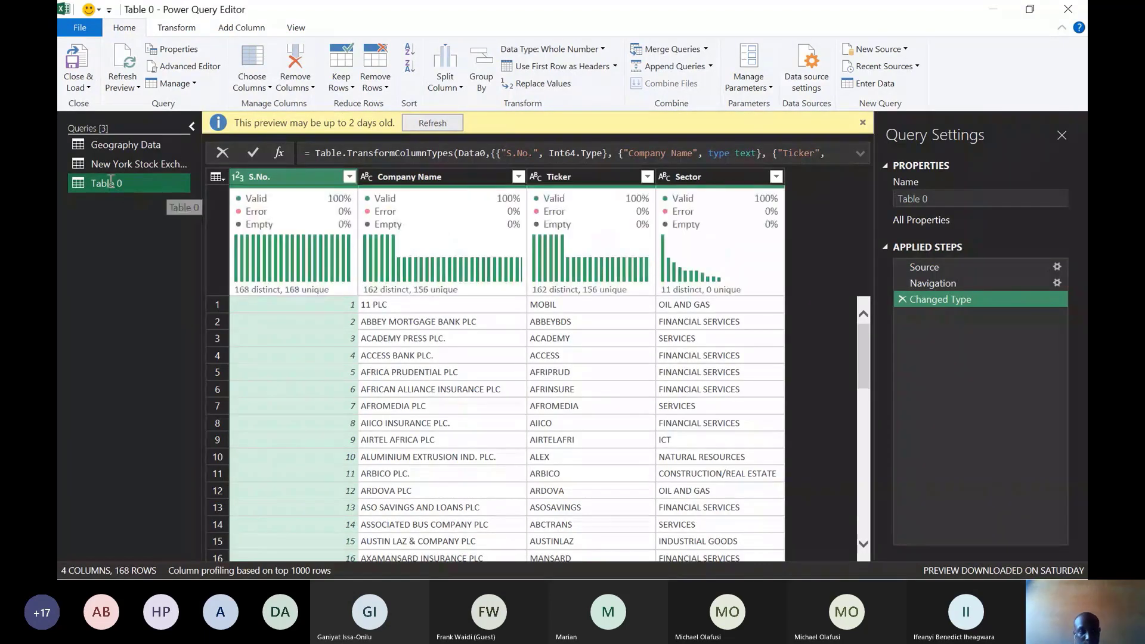
Rename the Table 0 query as NSE.
double_click(110, 180)
type("N")
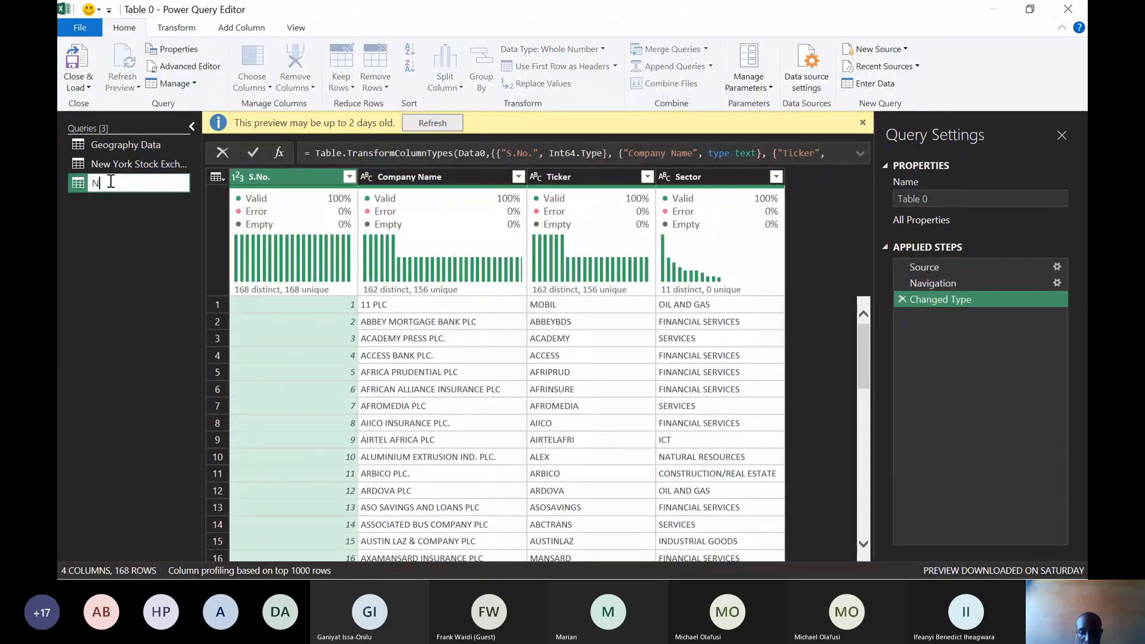
type("SE")
key("Return")
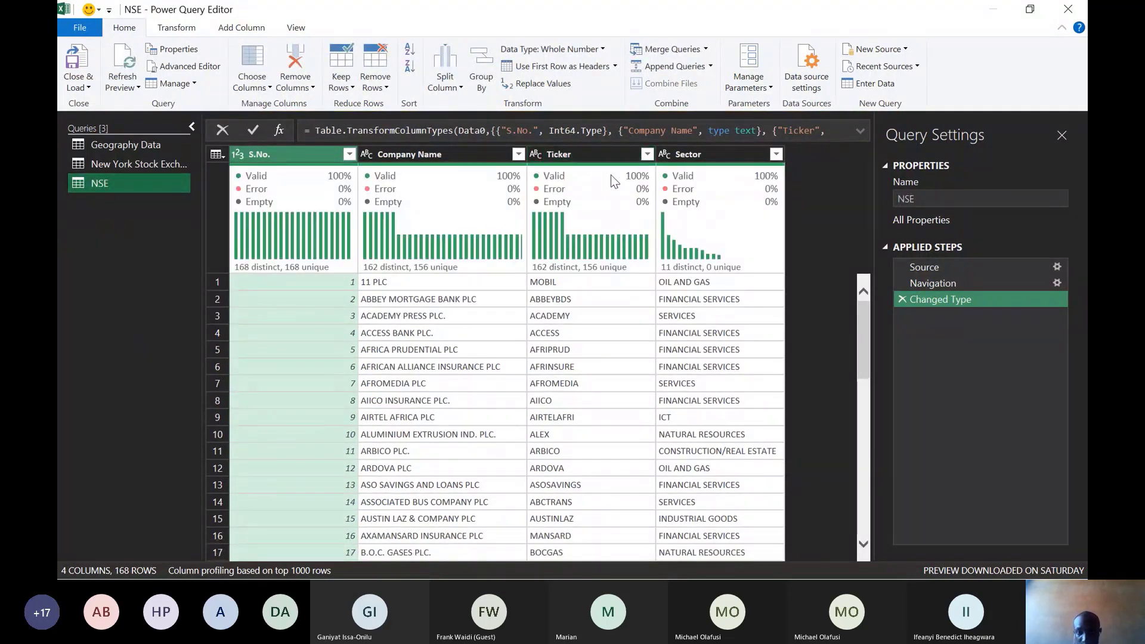
Remove the Sector and S.No. columns from the NSE query.
left_click(703, 156)
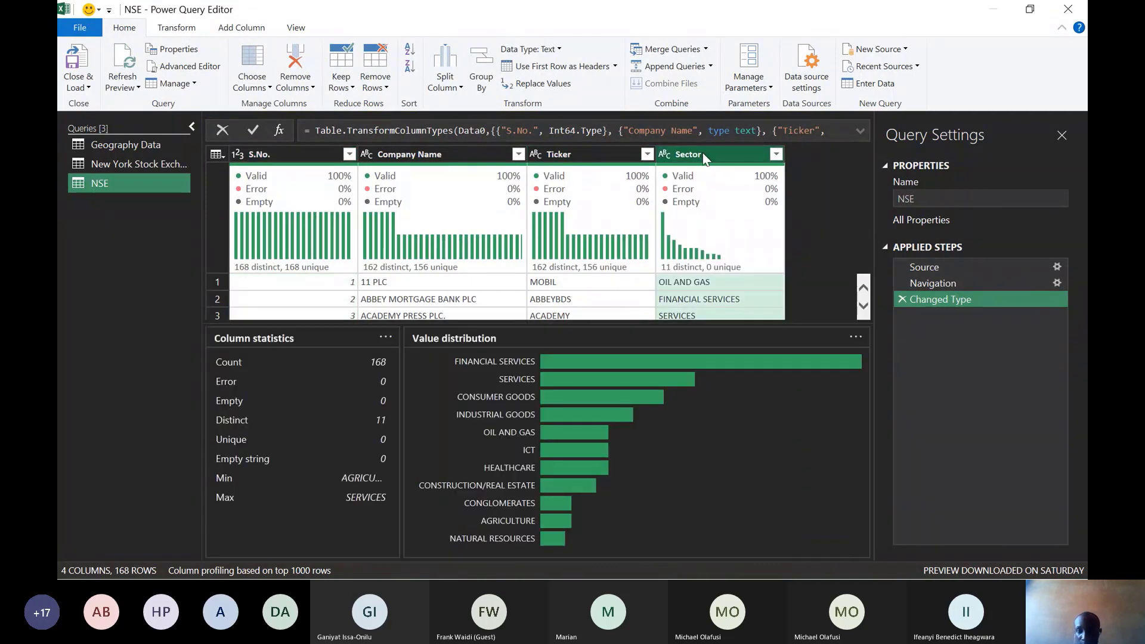
right_click(704, 156)
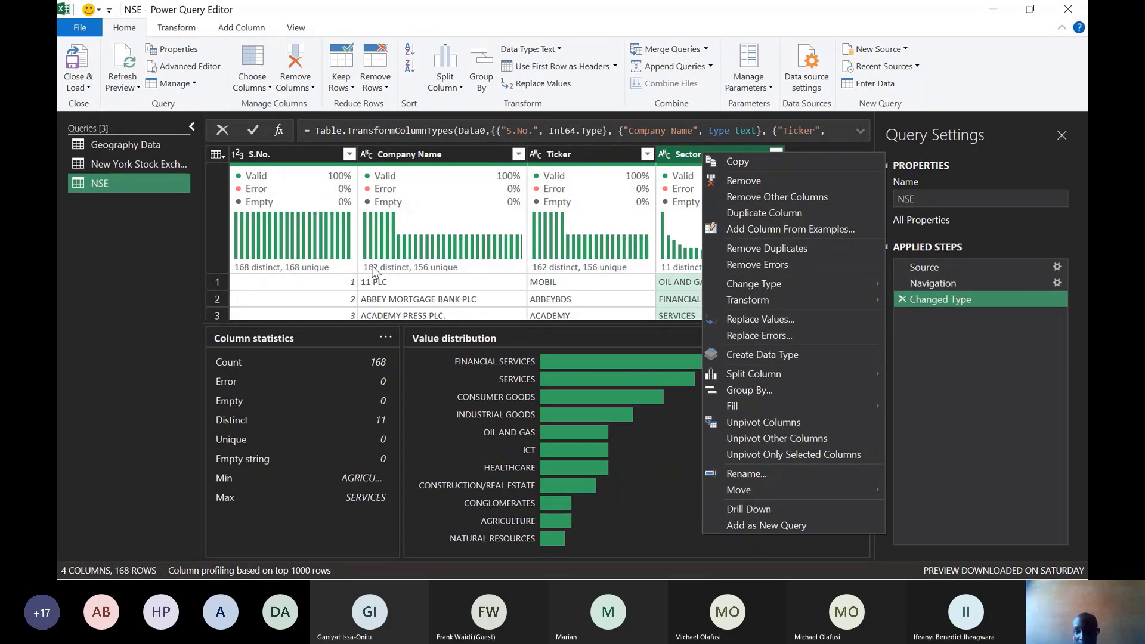
left_click(750, 180)
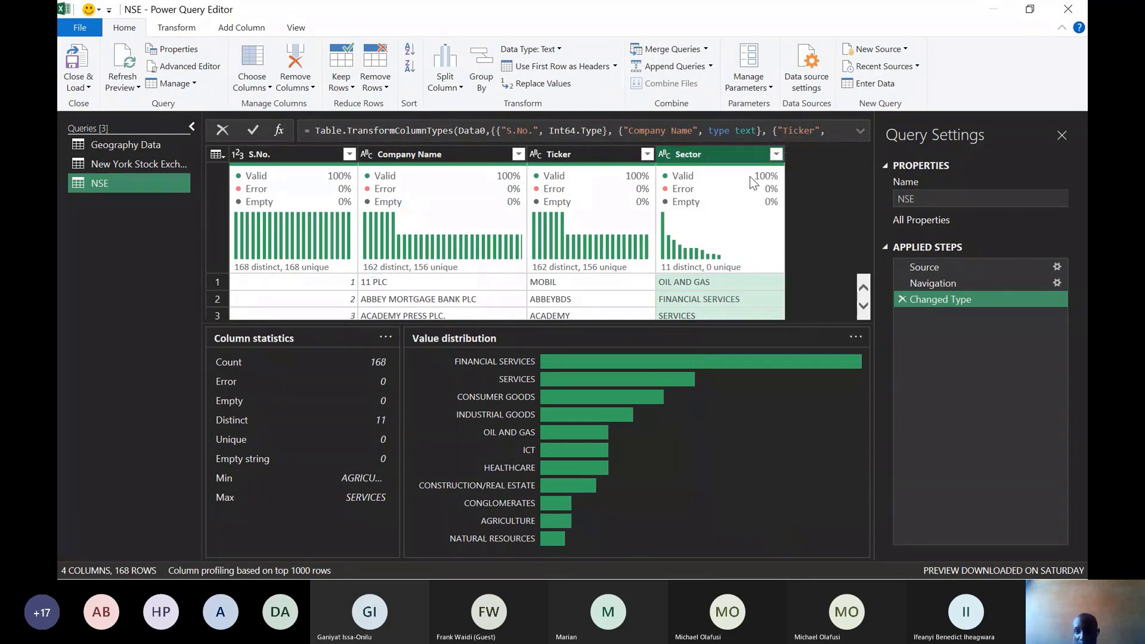
left_click(285, 157)
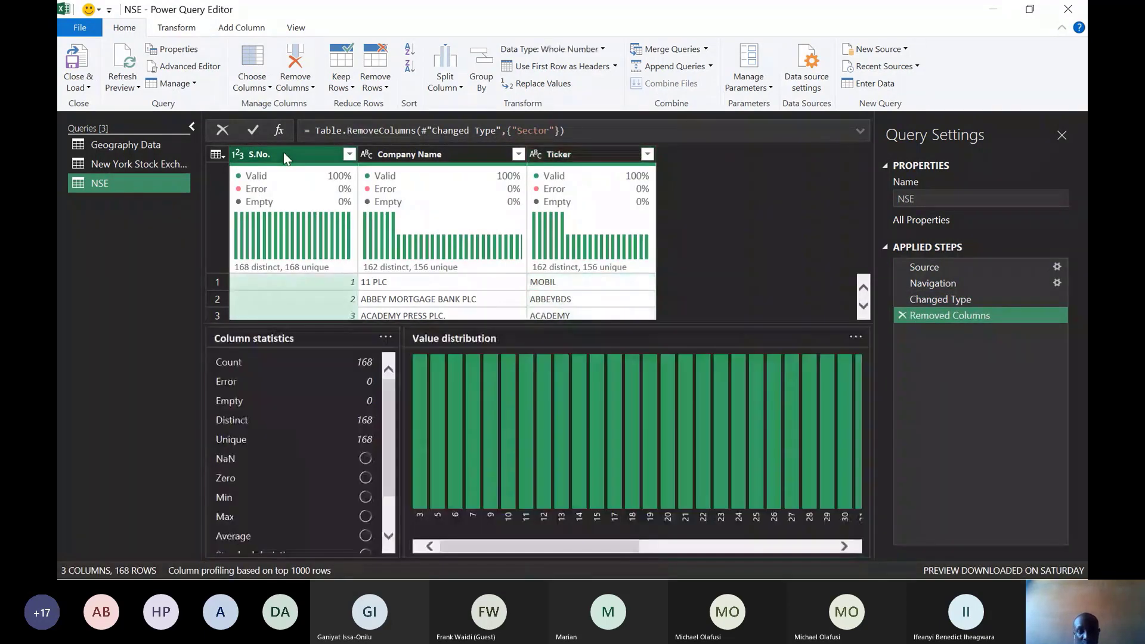
right_click(285, 155)
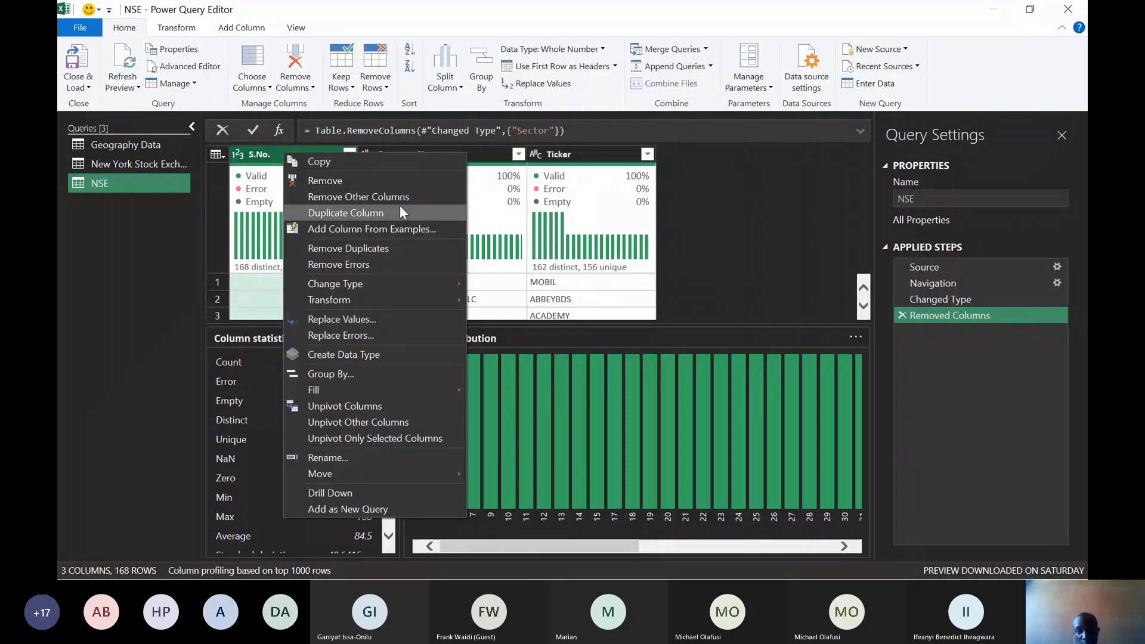
left_click(335, 184)
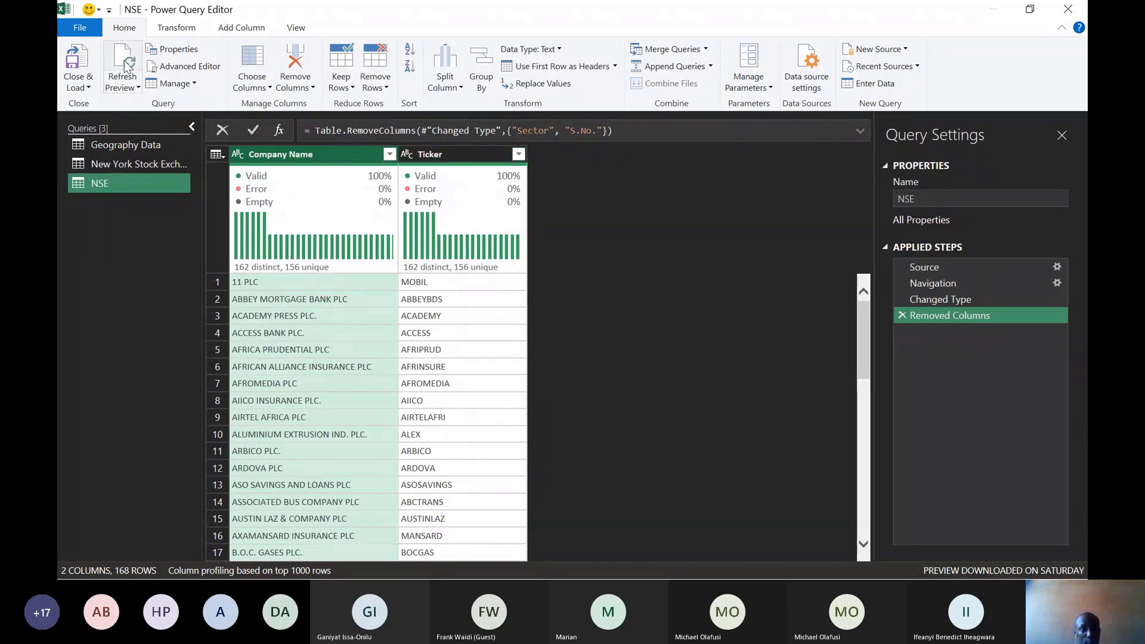
Close the query editor and load the NSE query as a table on a new worksheet.
left_click(87, 91)
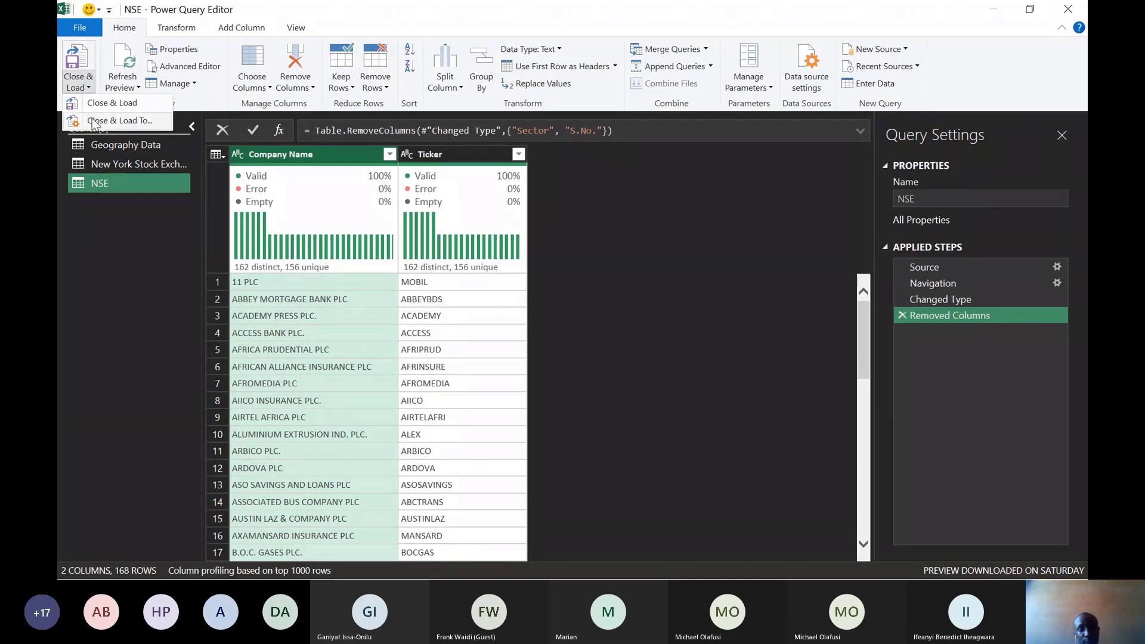
left_click(92, 117)
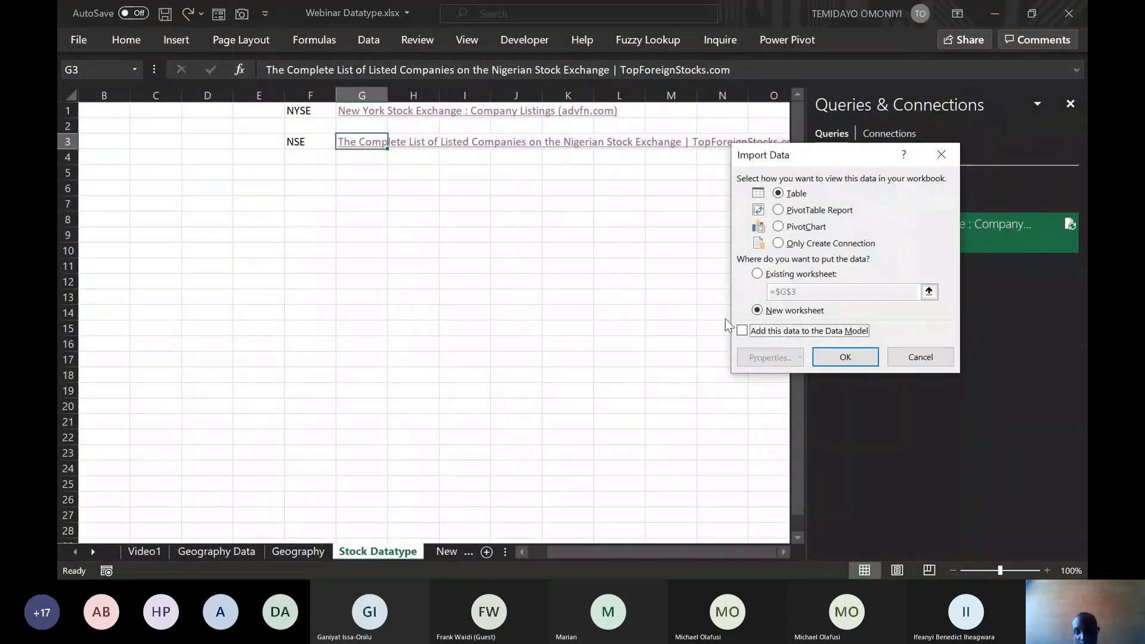
left_click(841, 357)
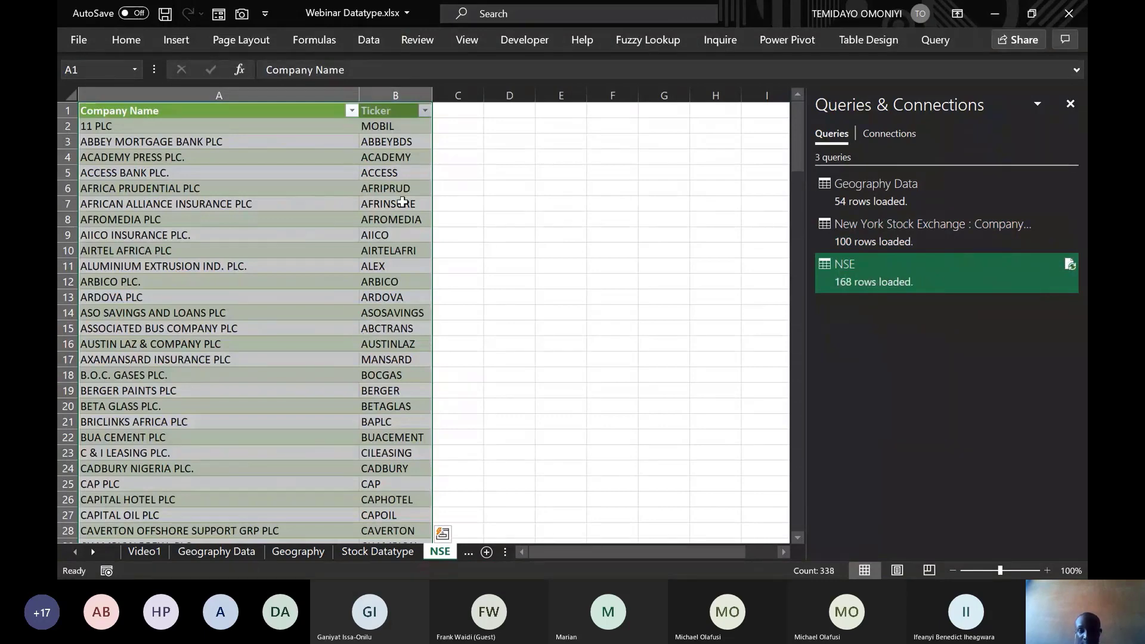
Convert all entries of the NSE table's Ticker column to the Stocks data type and dismiss the Data Selector.
left_click(379, 127)
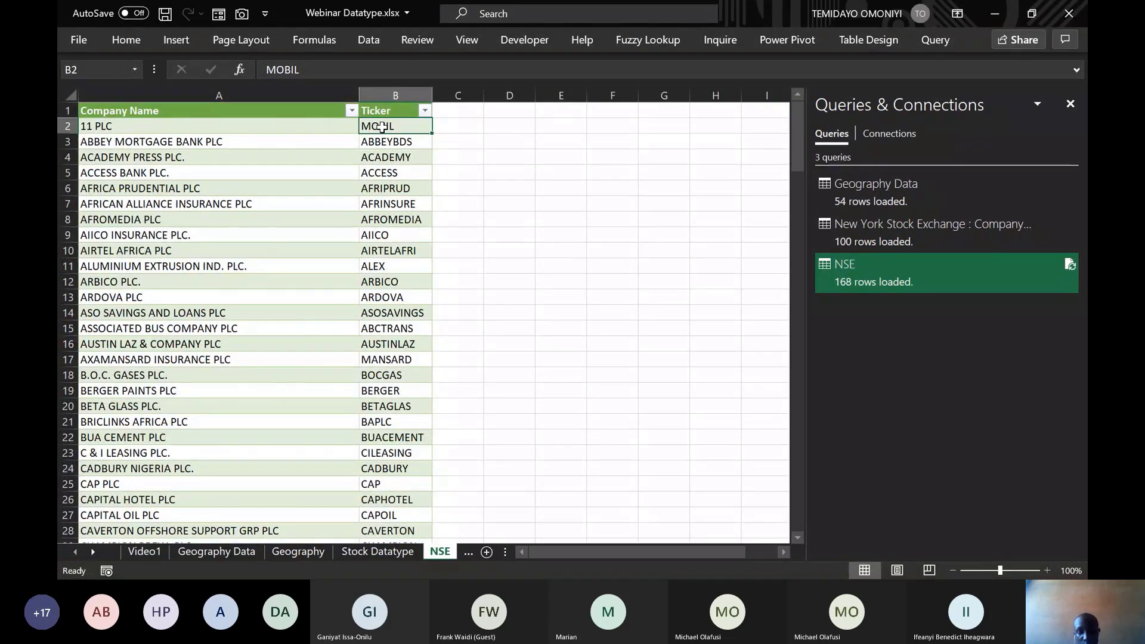
key("ctrl+shift+Down")
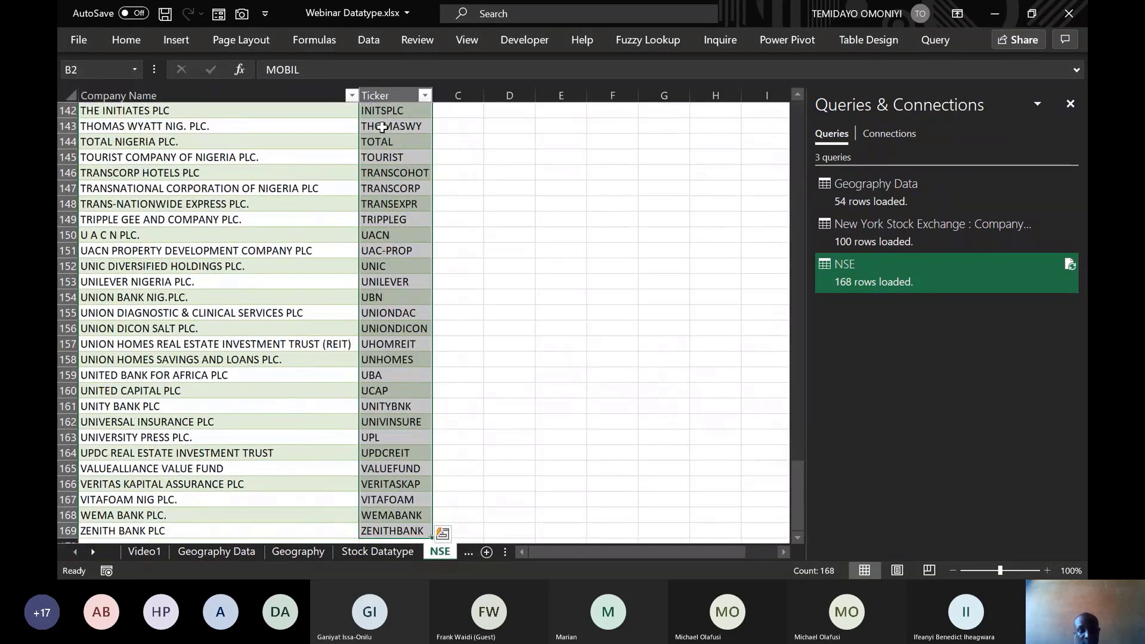
left_click(362, 44)
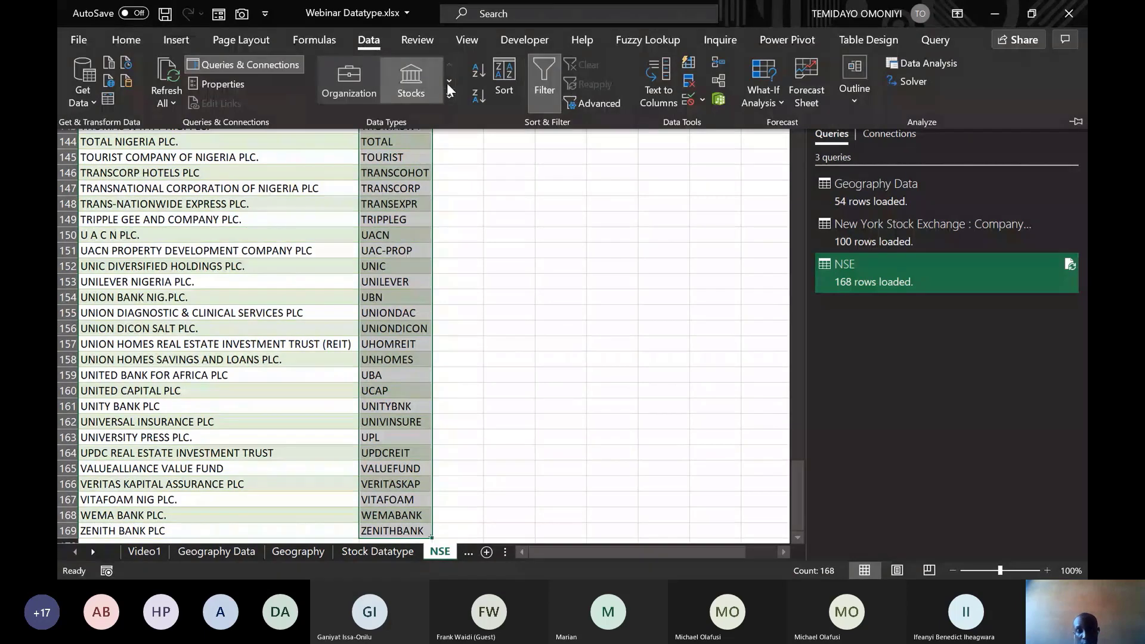
left_click(440, 87)
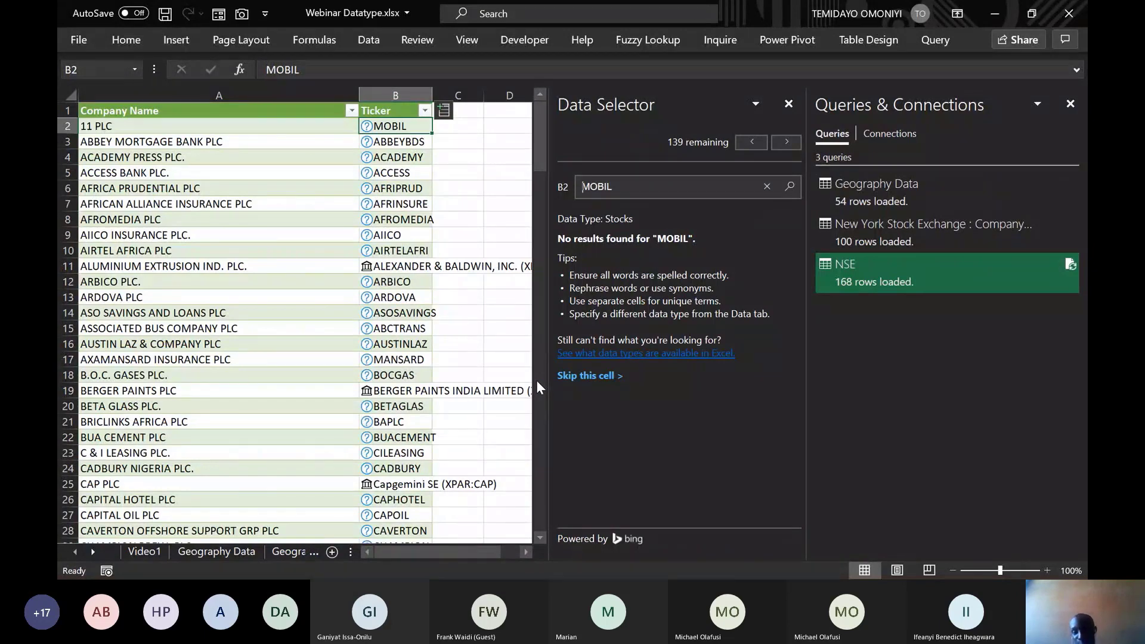
left_click(788, 105)
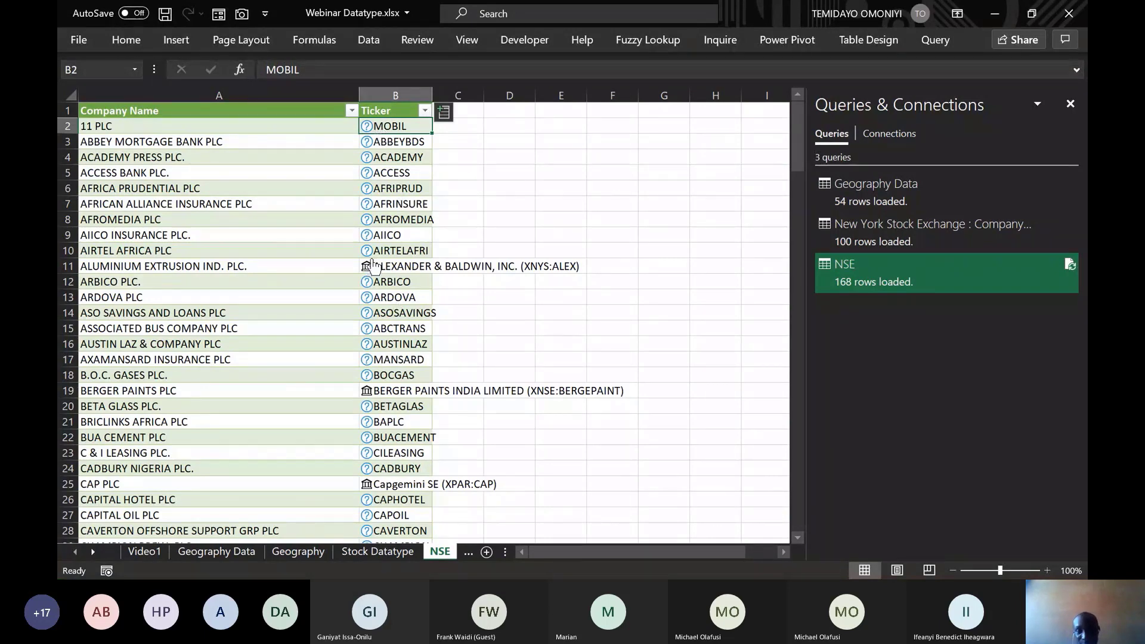
Check the Data Selector matches for MOBIL and ACCESS and examine the stock cards in cells B11 and B25.
left_click(369, 128)
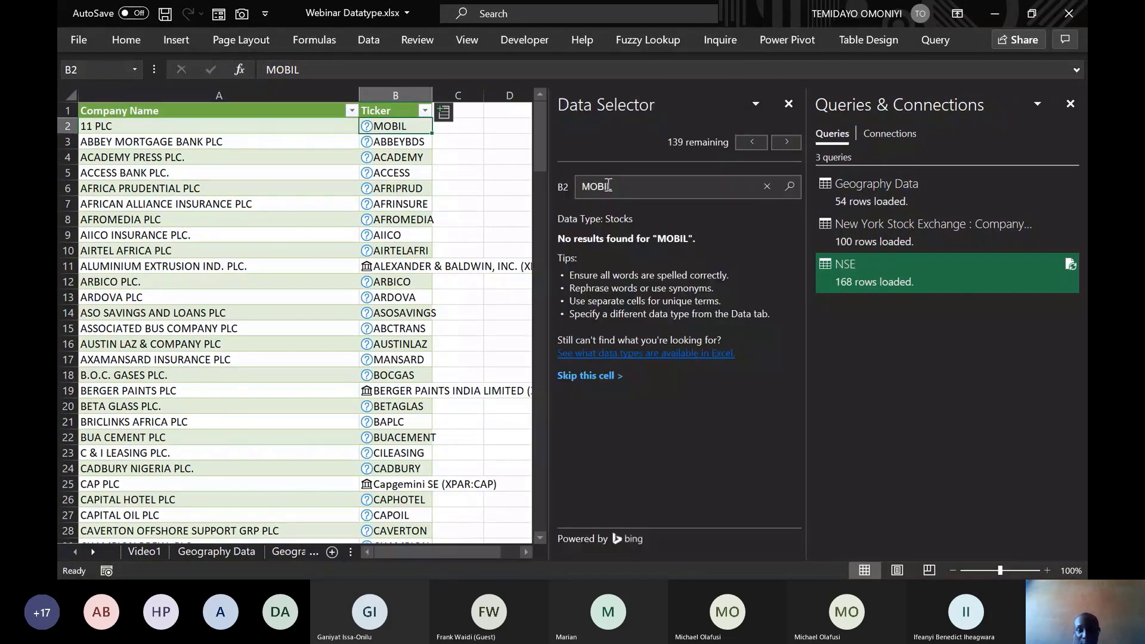
left_click(366, 173)
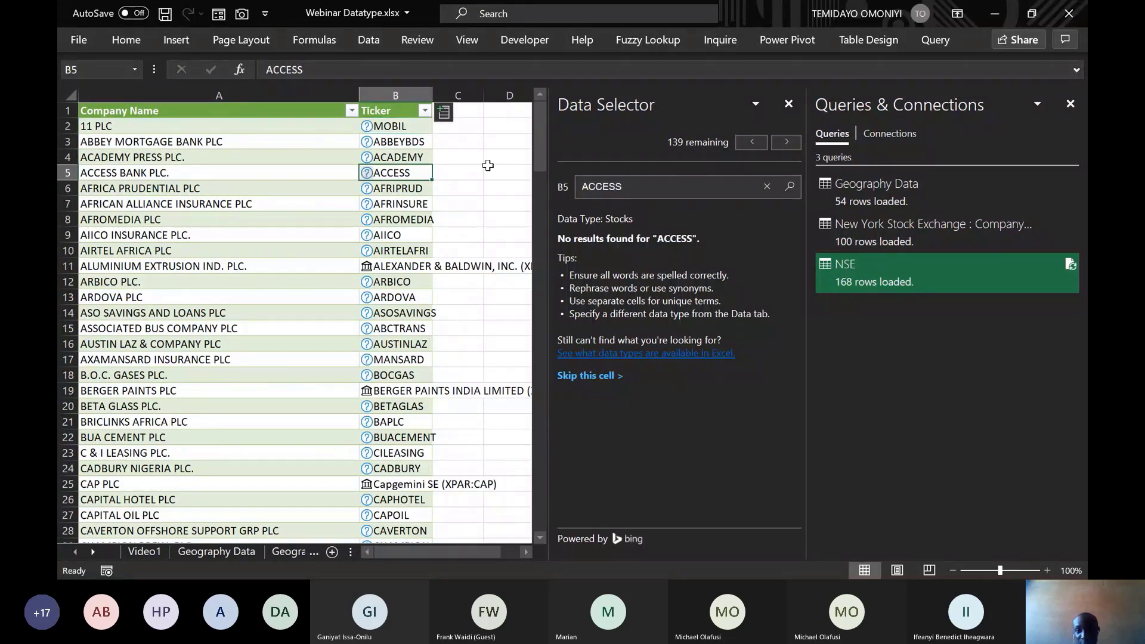
left_click(397, 265)
left_click(366, 267)
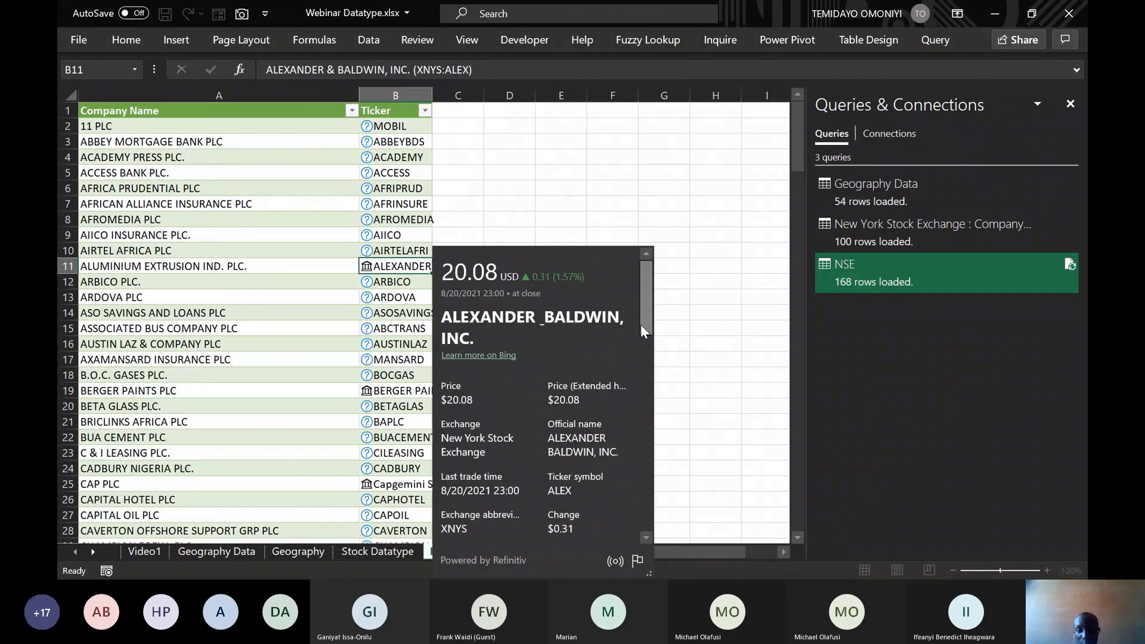
left_click_drag(641, 325, 642, 375)
key("Escape")
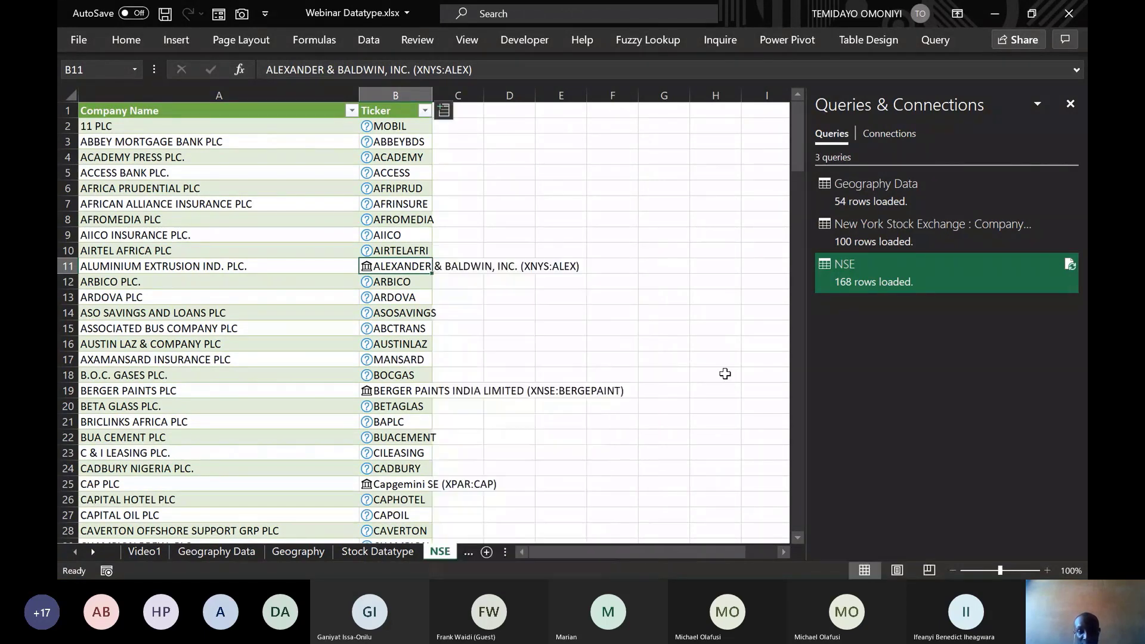
left_click(367, 484)
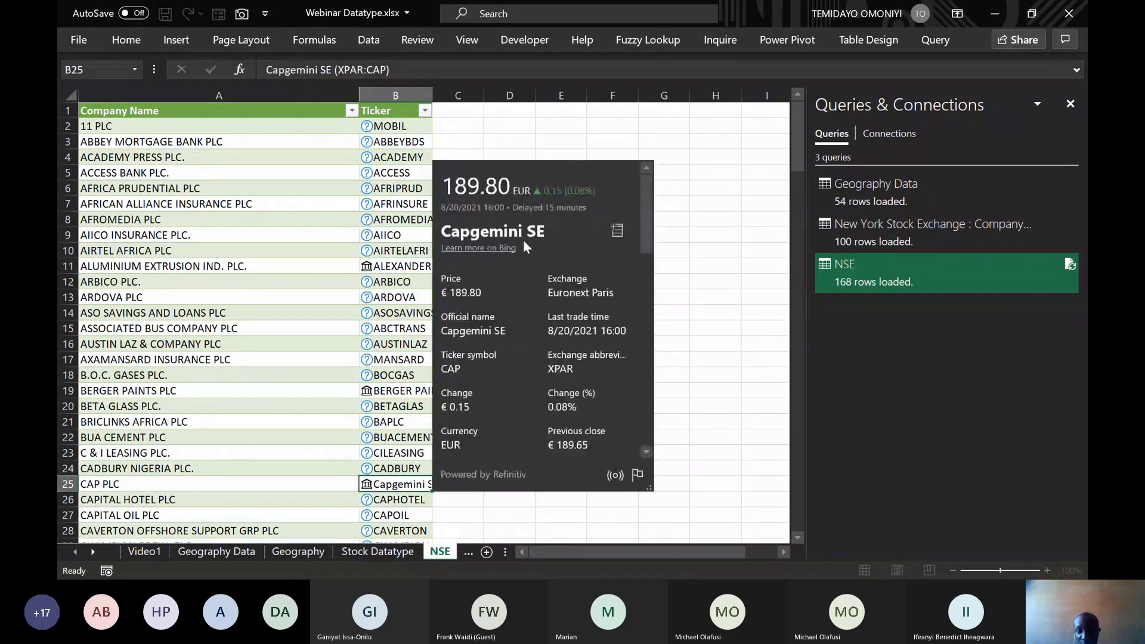
left_click_drag(643, 234, 641, 352)
left_click(707, 313)
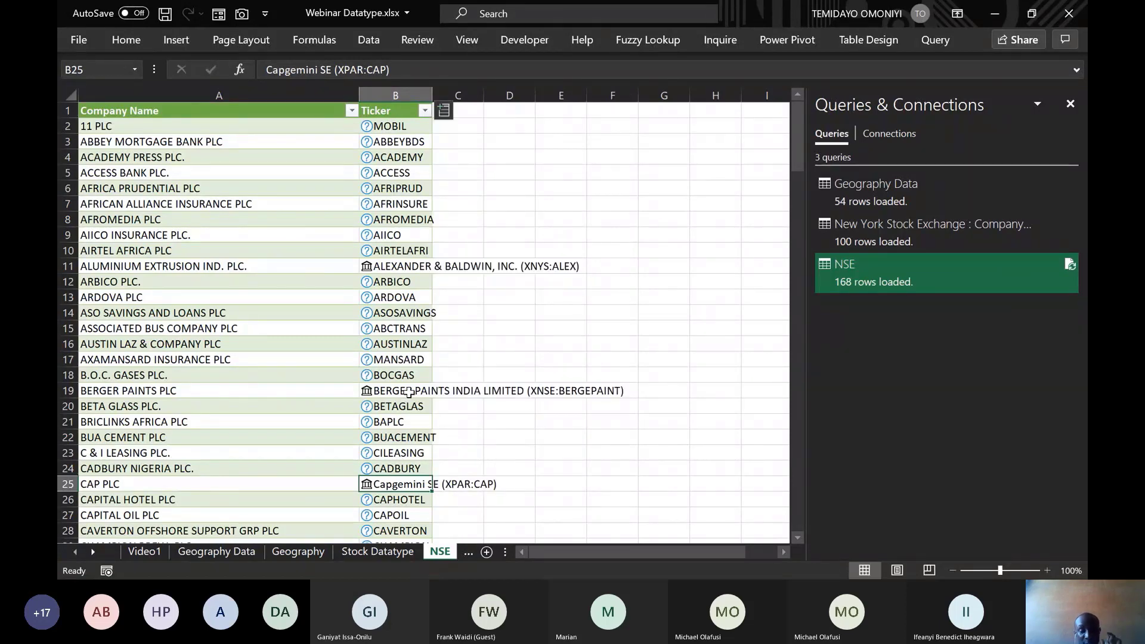
Add a new blank worksheet after the New York Stock Exchange sheet.
left_click(469, 552)
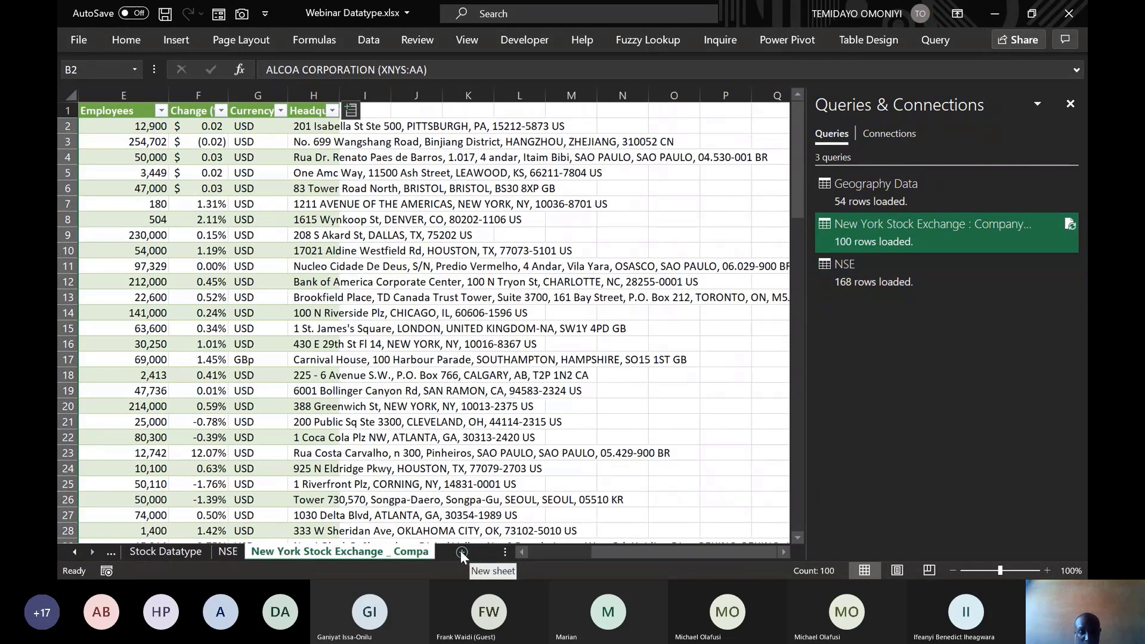
left_click(462, 553)
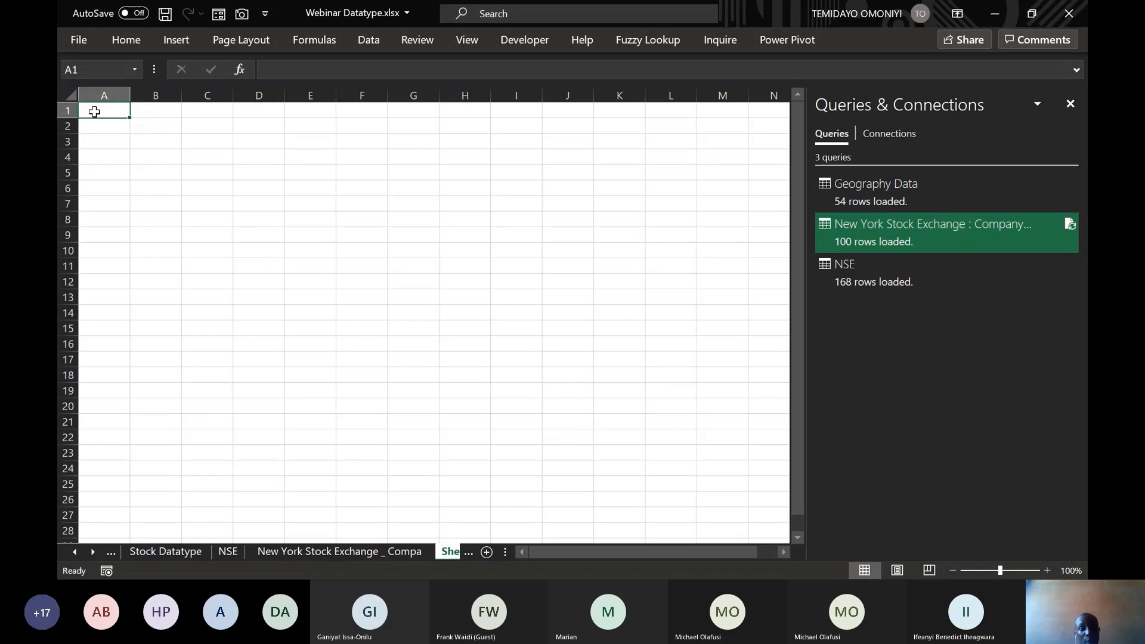
left_click(172, 41)
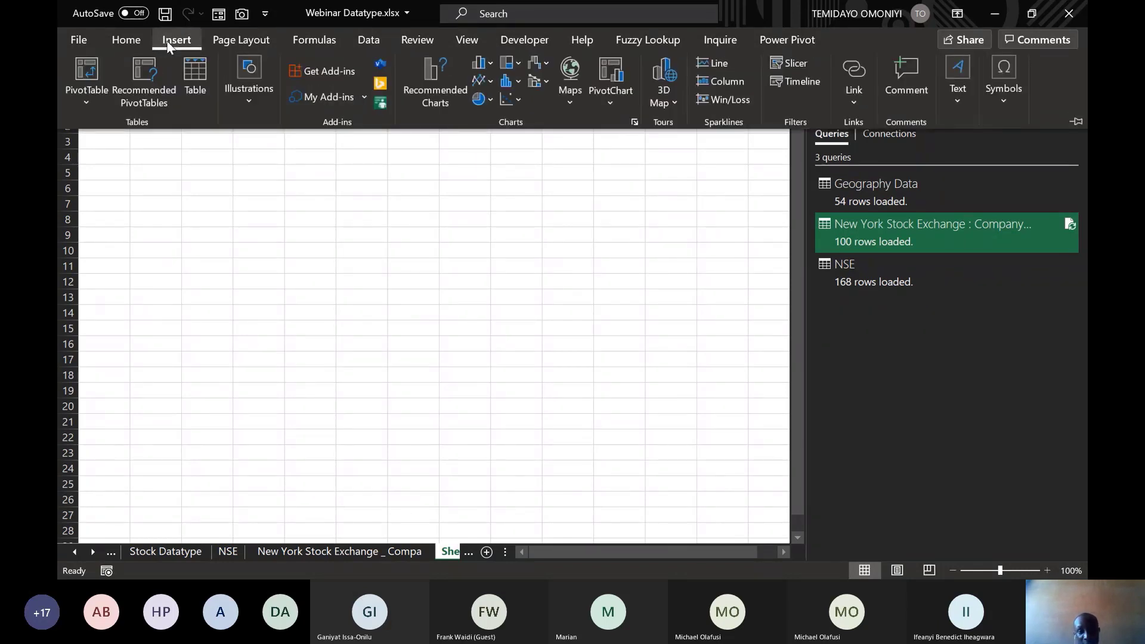
left_click(319, 75)
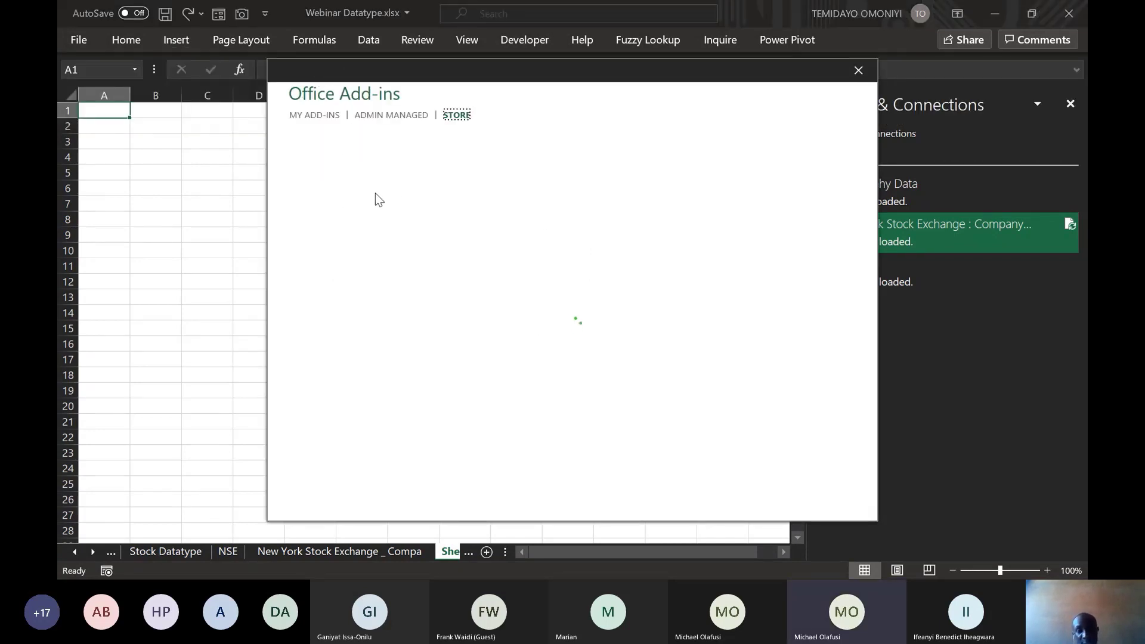
key("Escape")
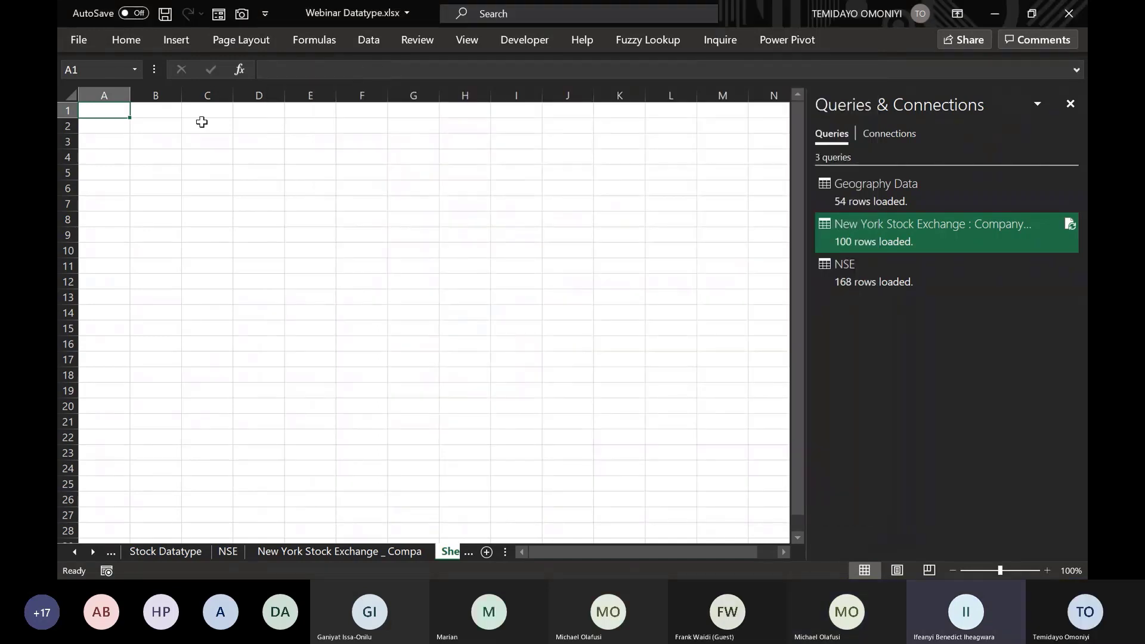
Search the Office Add-ins store for "Nigeria" and add the Nigerian Market Data add-in.
left_click(162, 39)
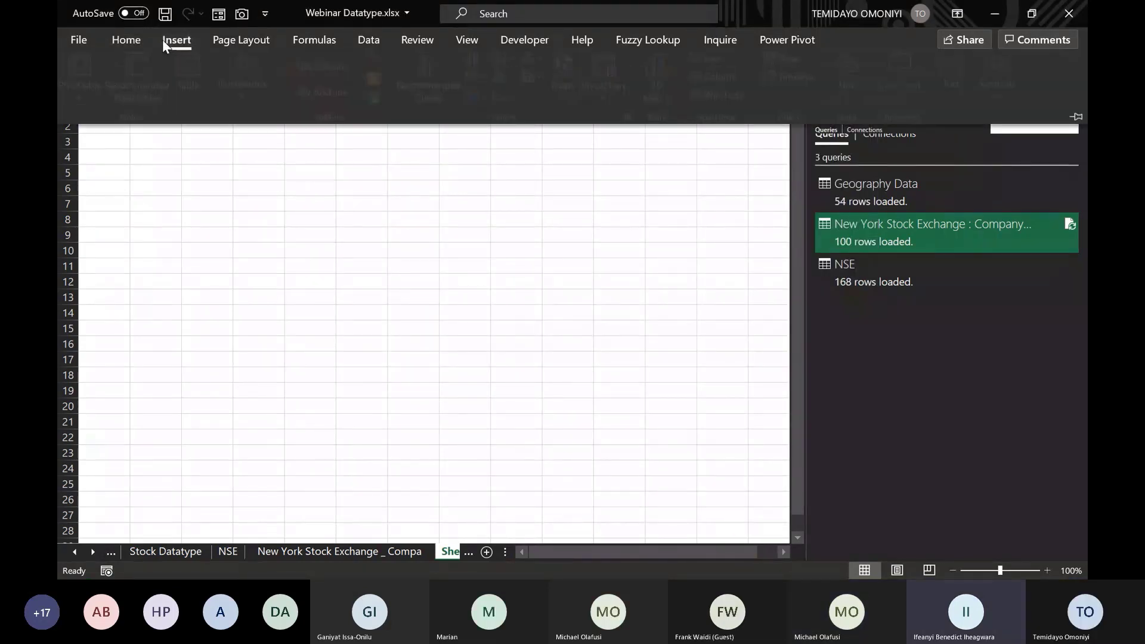
left_click(162, 39)
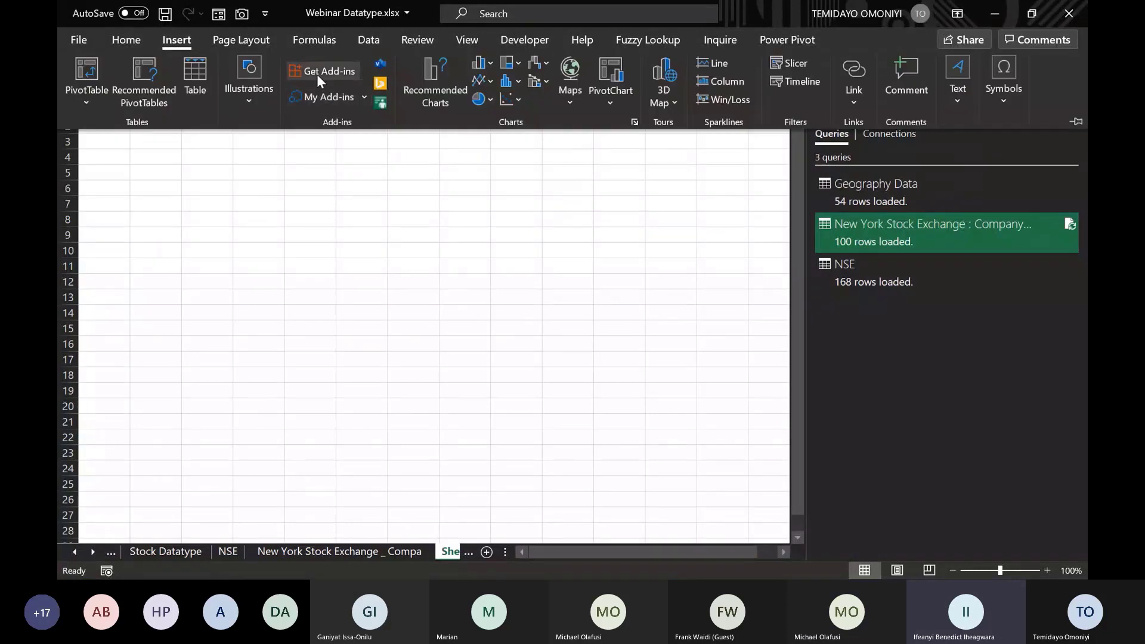
left_click(317, 72)
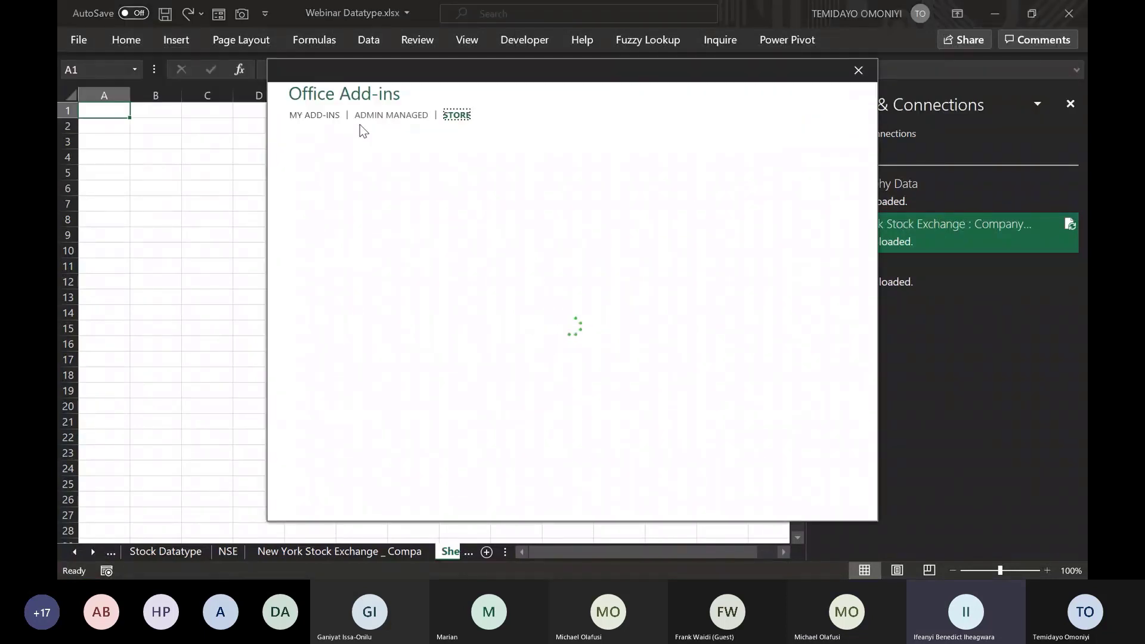
left_click(337, 188)
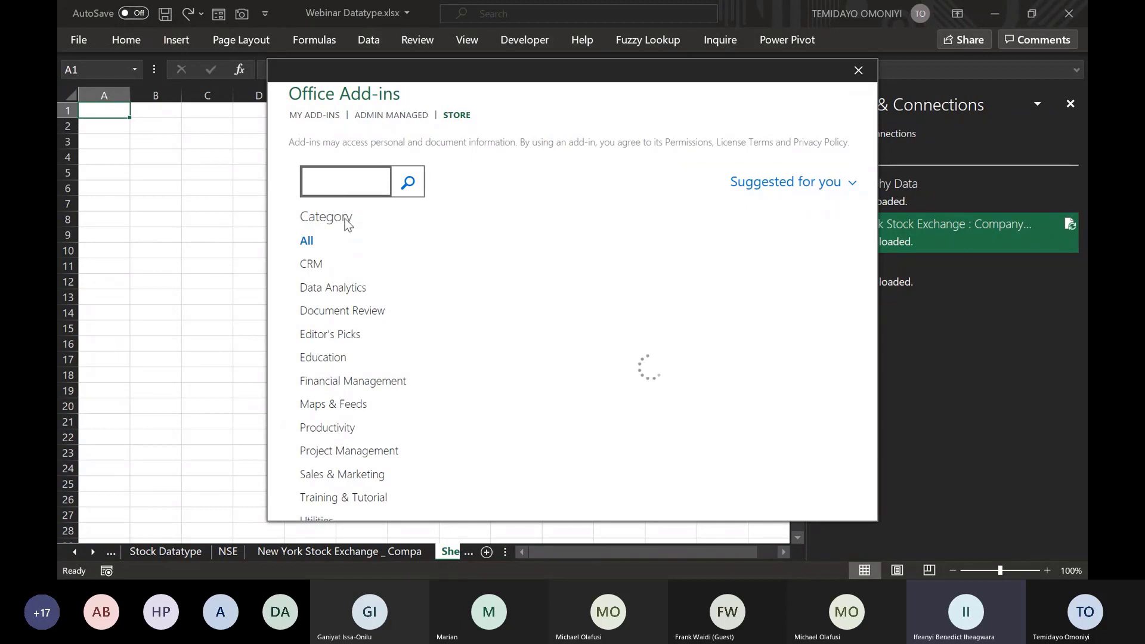
type("Nigeria")
left_click(407, 182)
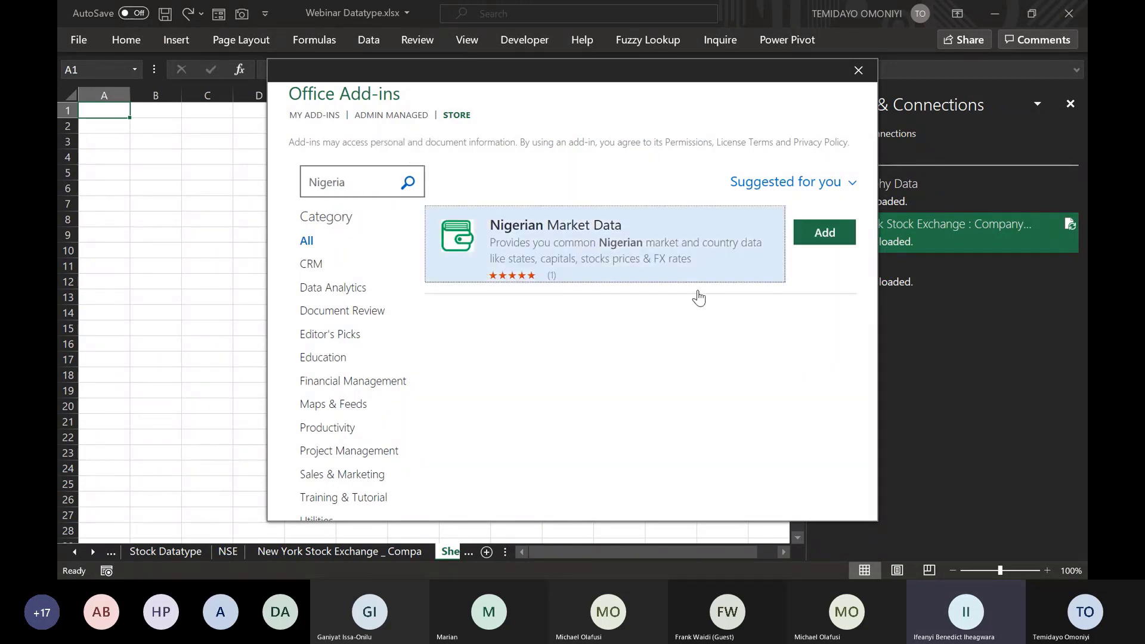
left_click(811, 236)
left_click(737, 355)
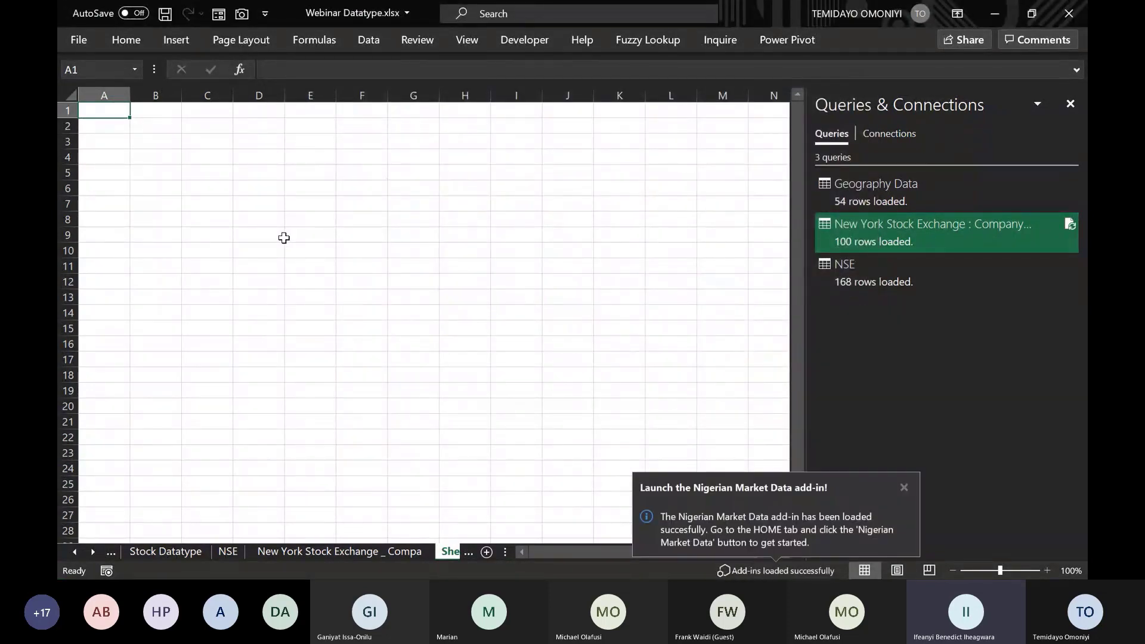
Launch the Nigerian Market Data add-in with cell A1 of the new sheet selected.
left_click(257, 238)
left_click(120, 41)
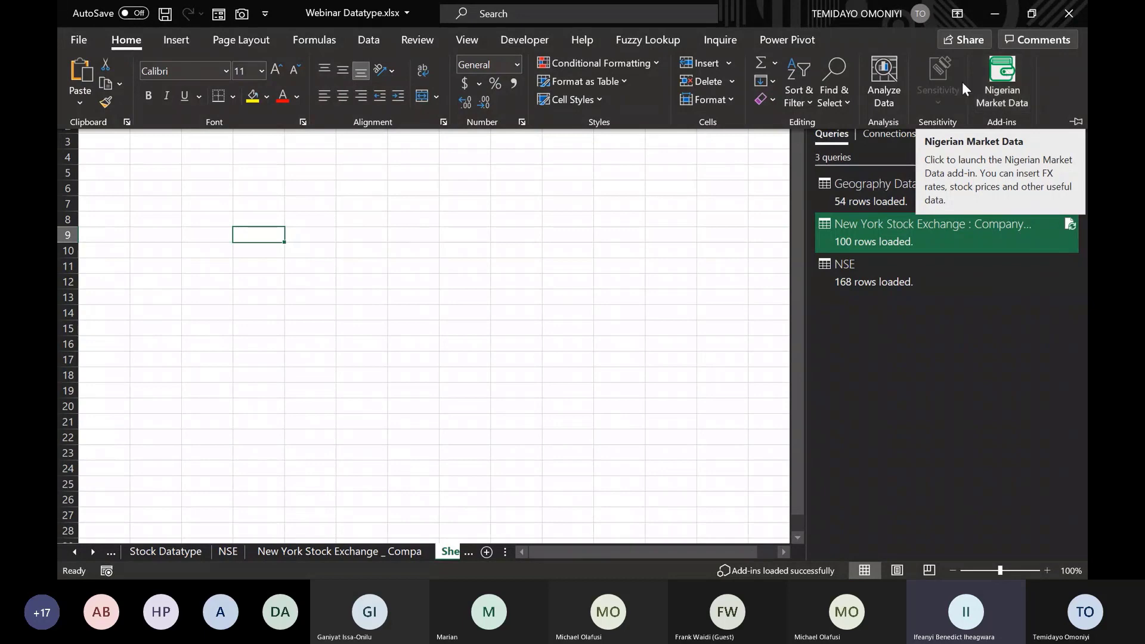
left_click(202, 175)
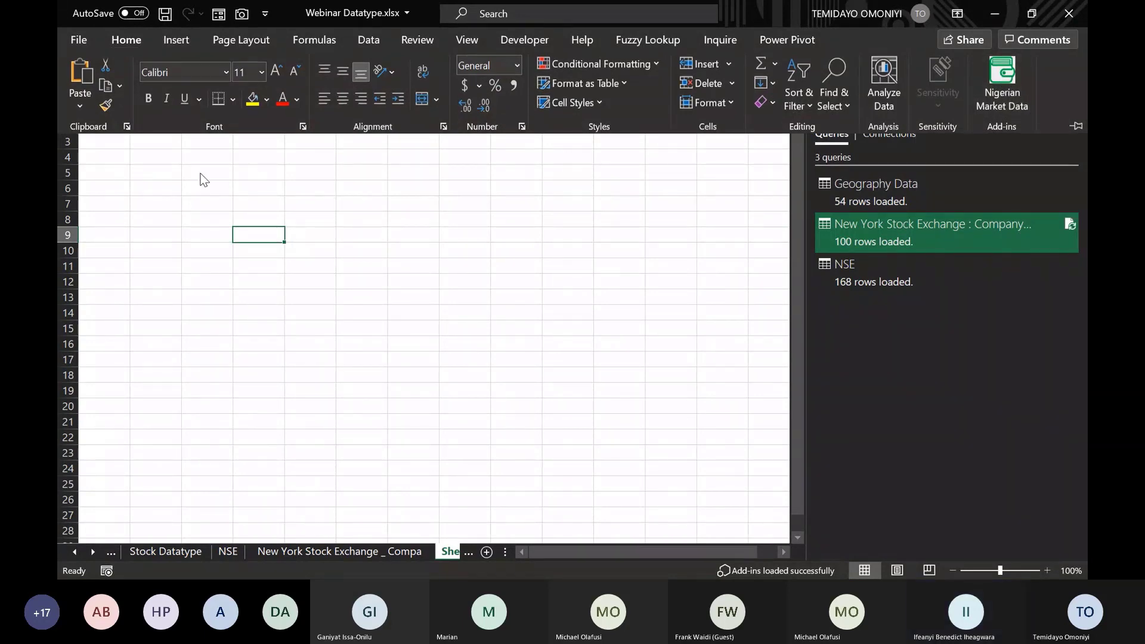
left_click(97, 113)
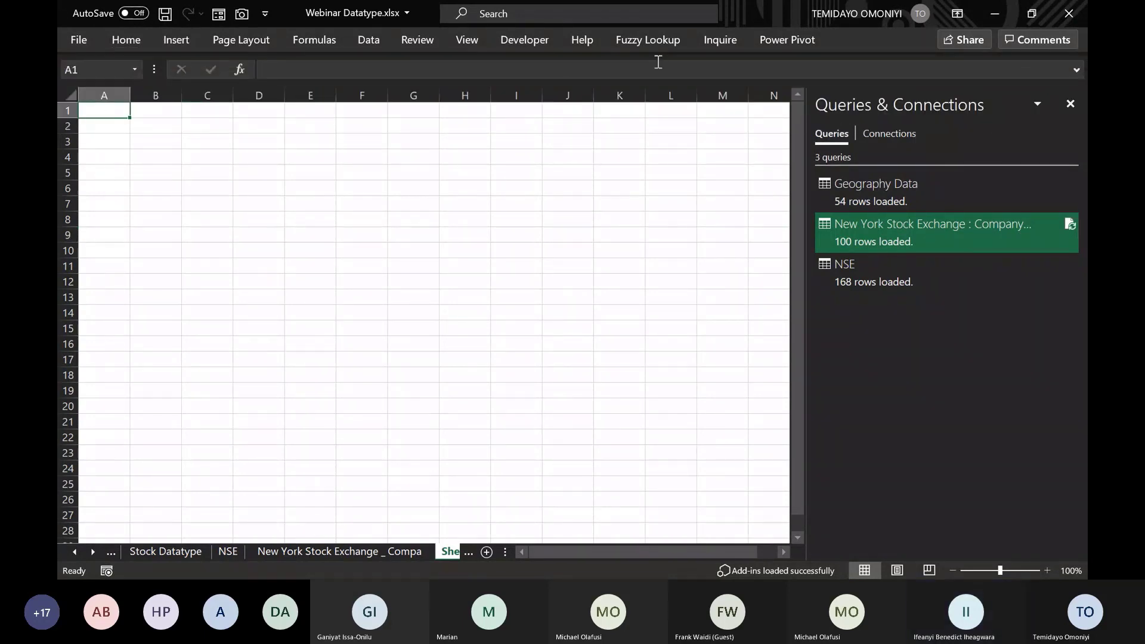
left_click(127, 40)
left_click(1002, 81)
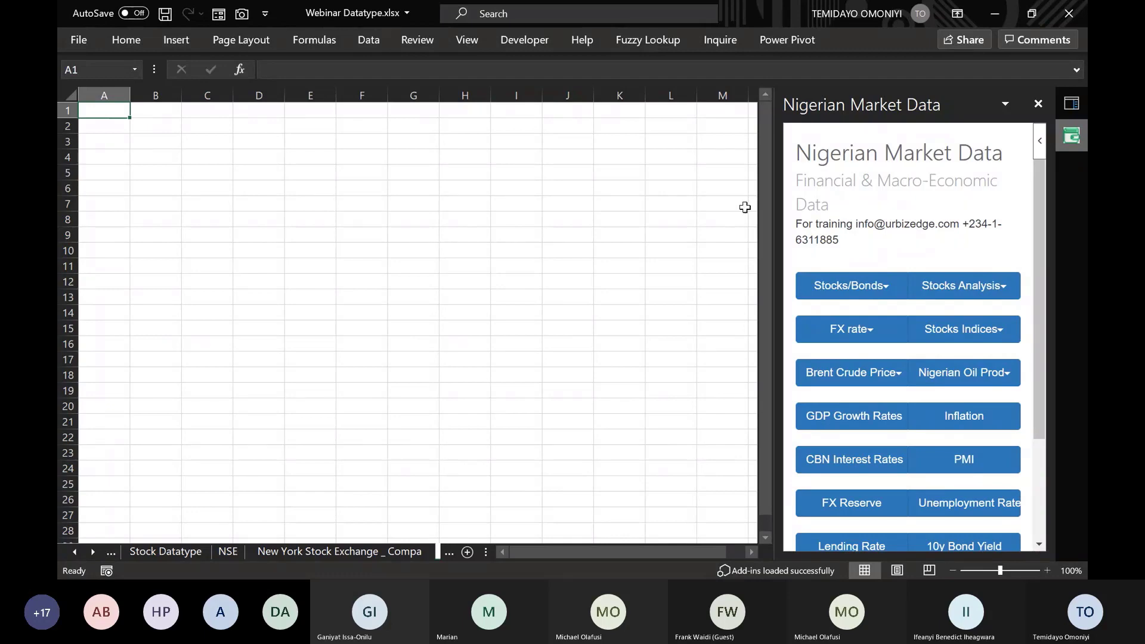
Insert yesterday's stocks and bonds data from the add-in, starting at cell A1.
left_click(887, 289)
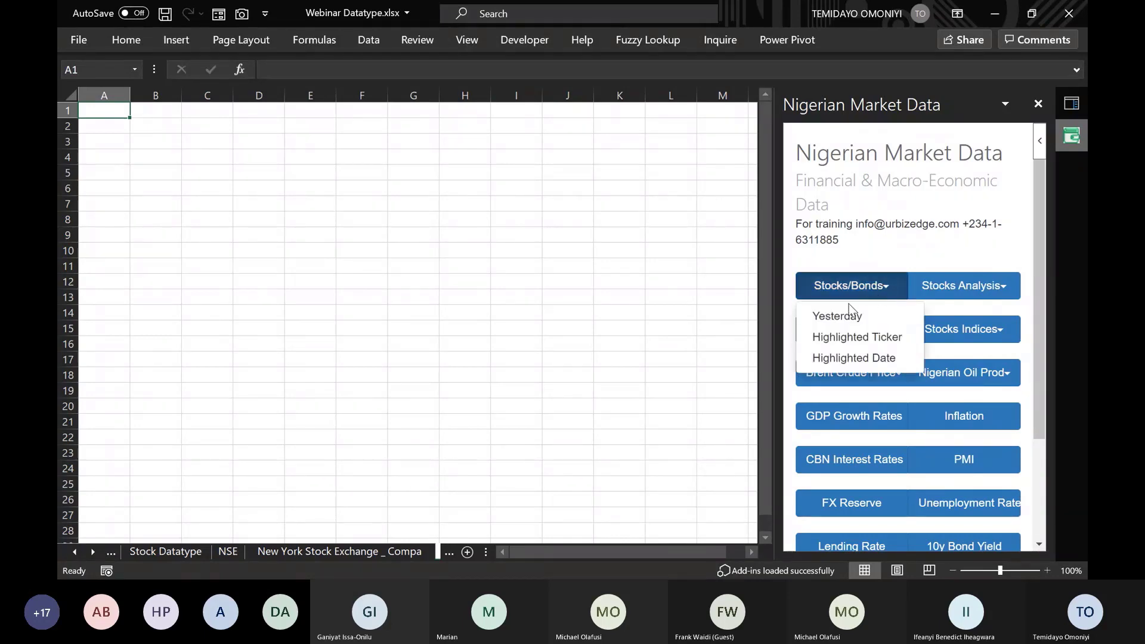
left_click(845, 319)
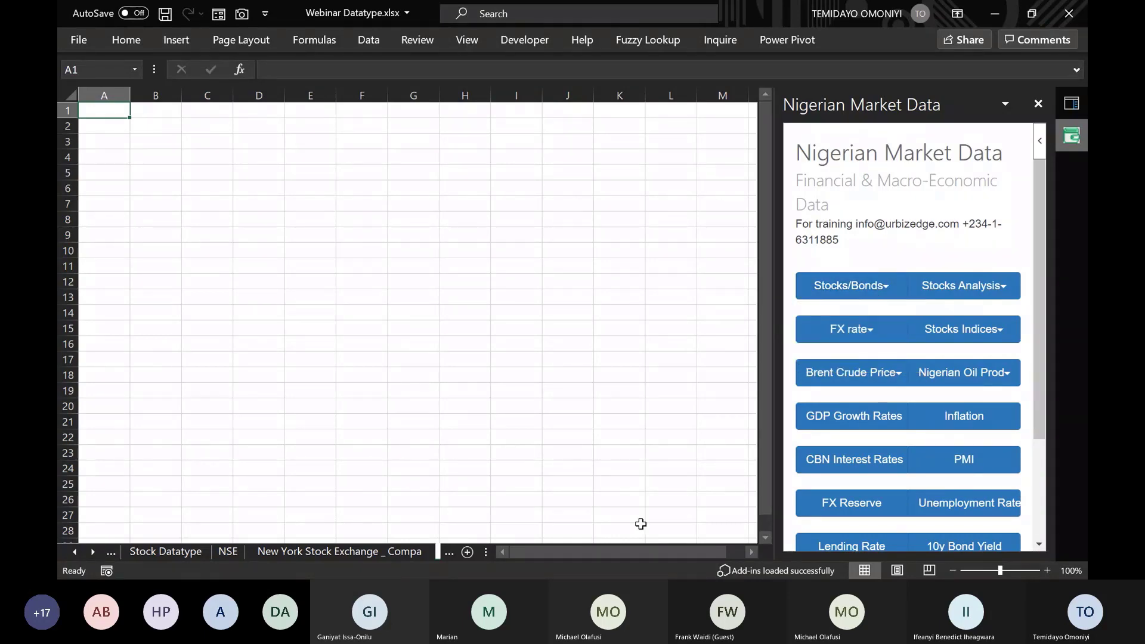
left_click(743, 553)
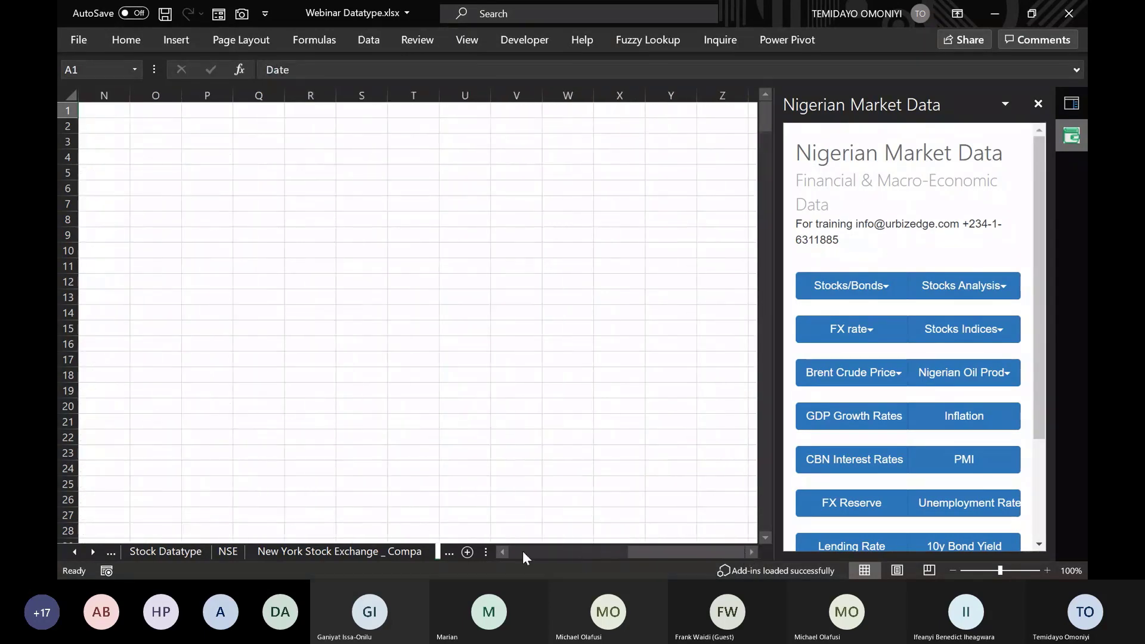
left_click(501, 552)
left_click(500, 552)
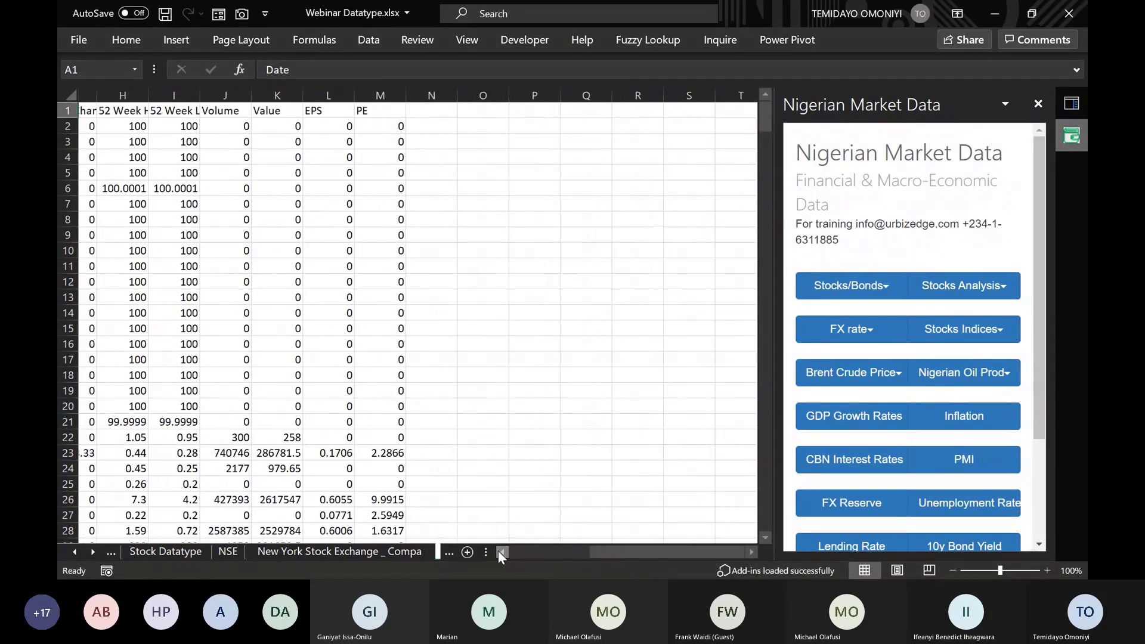
left_click(500, 552)
left_click(500, 553)
left_click(500, 552)
left_click(500, 552)
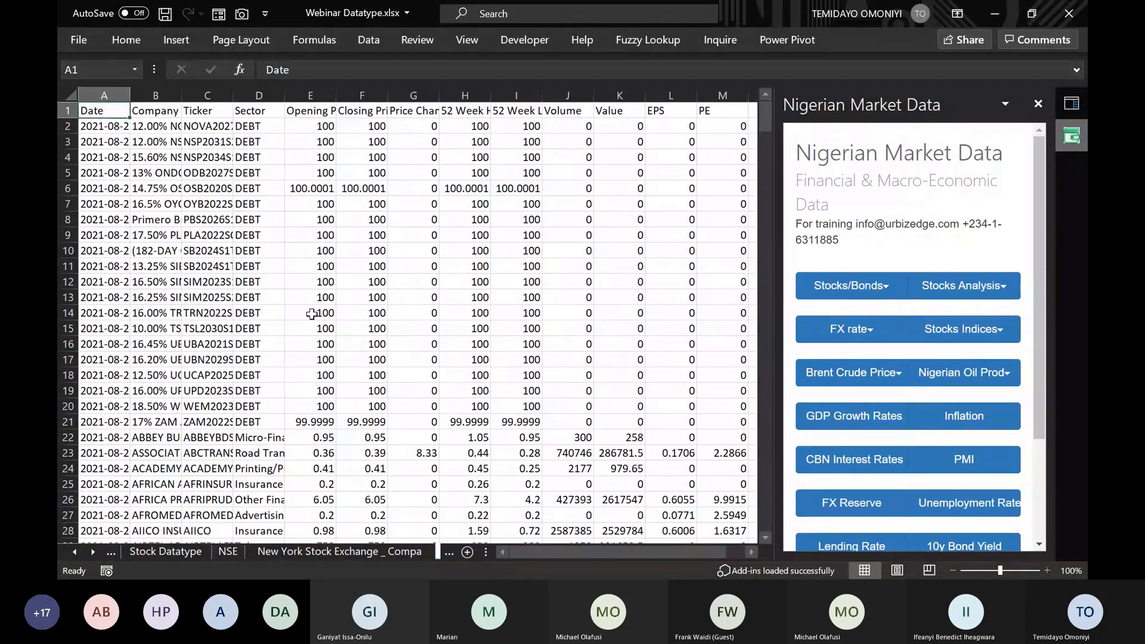
Autofit the widths of columns A through M to their contents.
left_click_drag(112, 92, 720, 87)
double_click(697, 94)
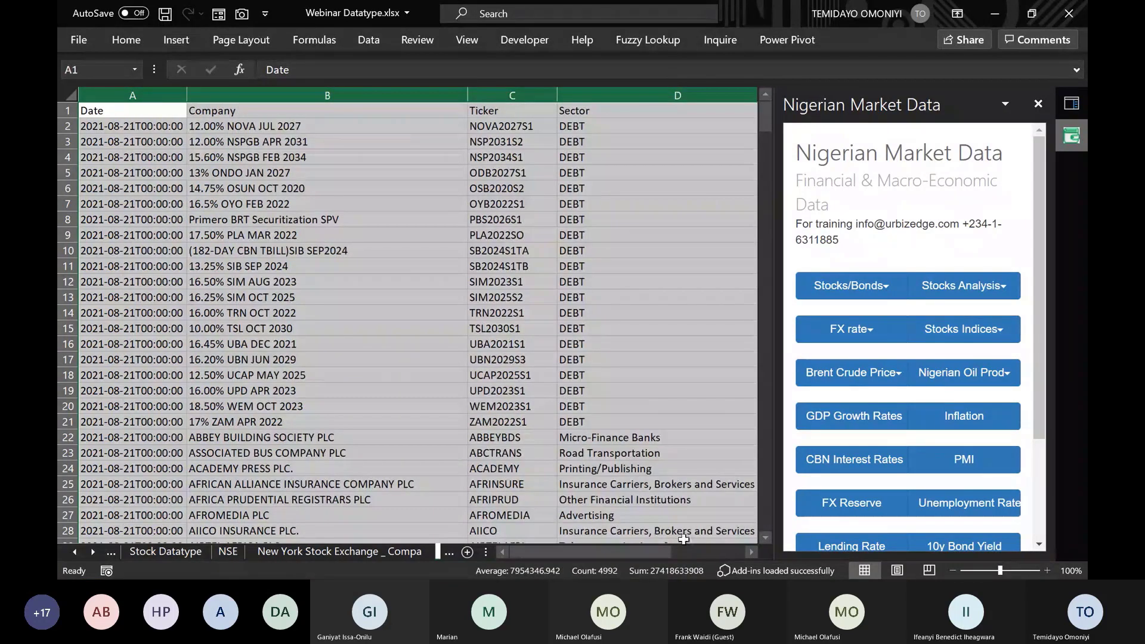
left_click(656, 499)
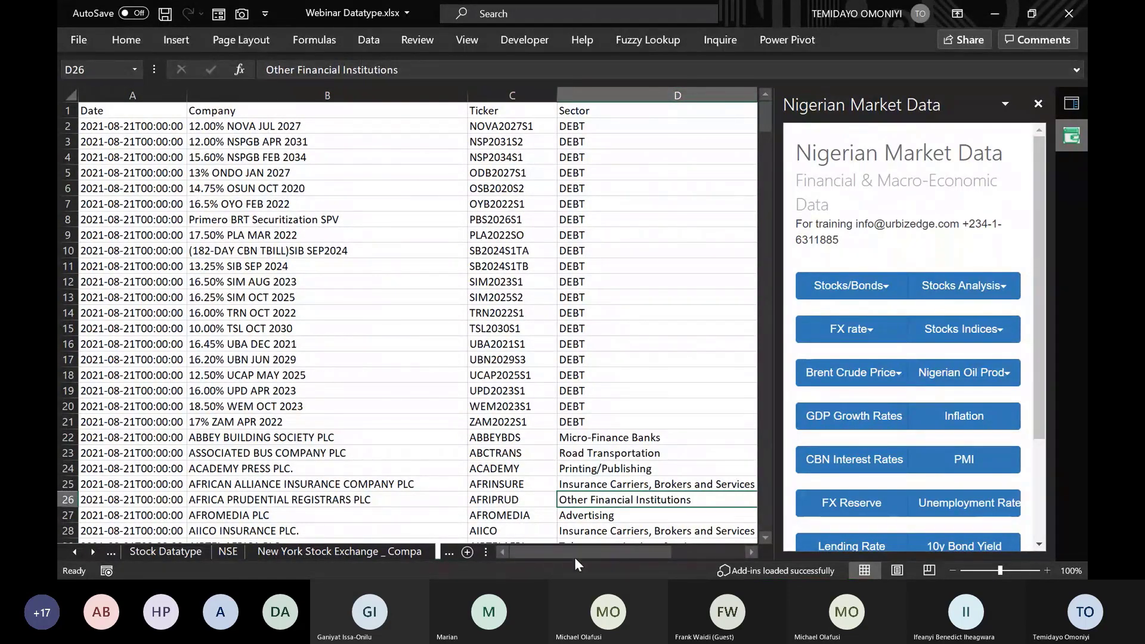
Examine the columns of the inserted market data, from Company and Sector through prices and volume to EPS and PE.
left_click_drag(572, 552, 611, 548)
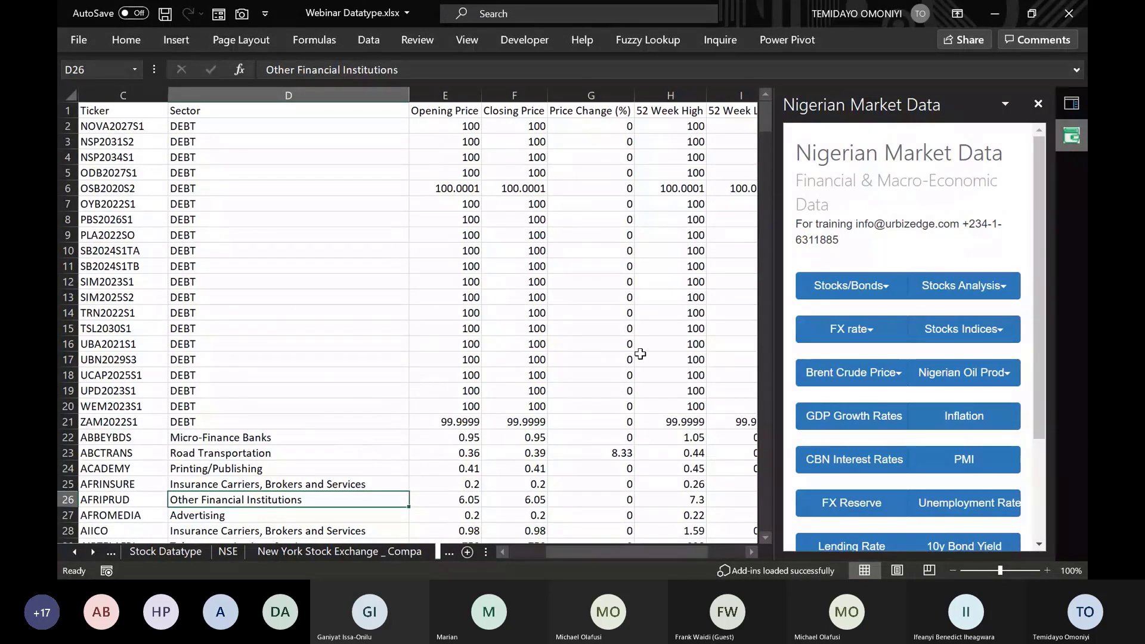
left_click_drag(648, 551, 700, 544)
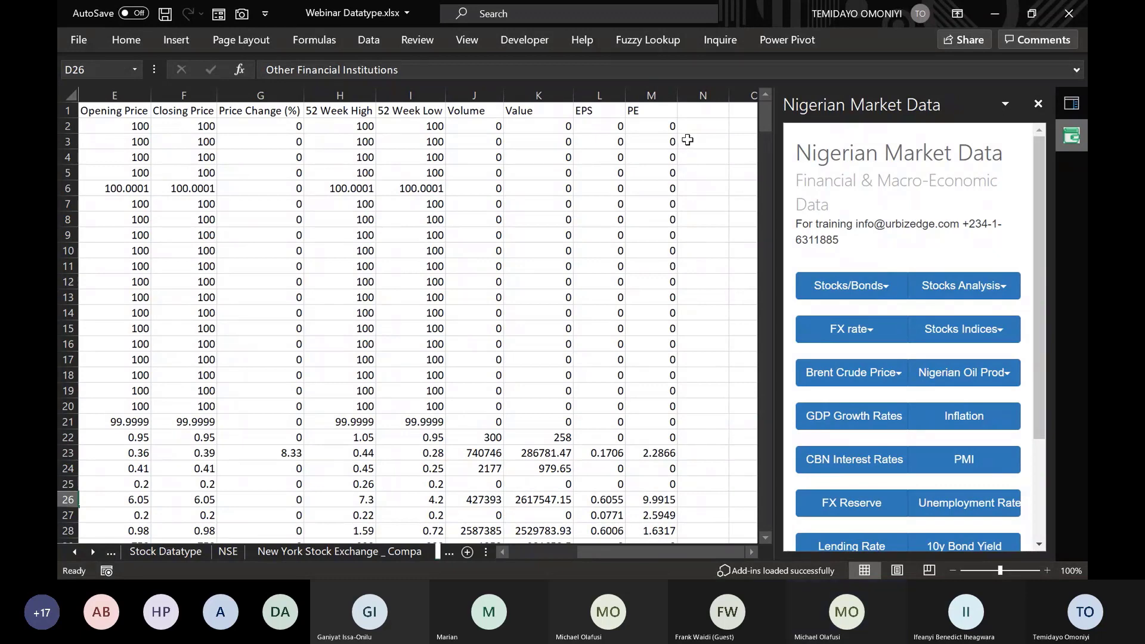
left_click(689, 130)
left_click(750, 555)
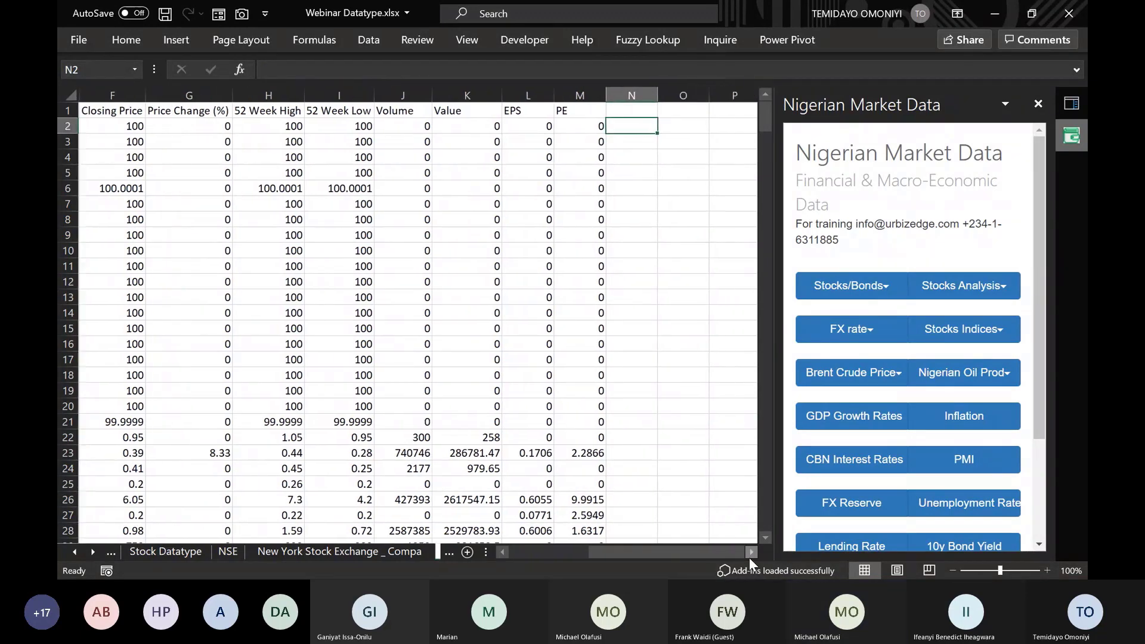
left_click(750, 554)
left_click(750, 542)
left_click(501, 551)
left_click(501, 552)
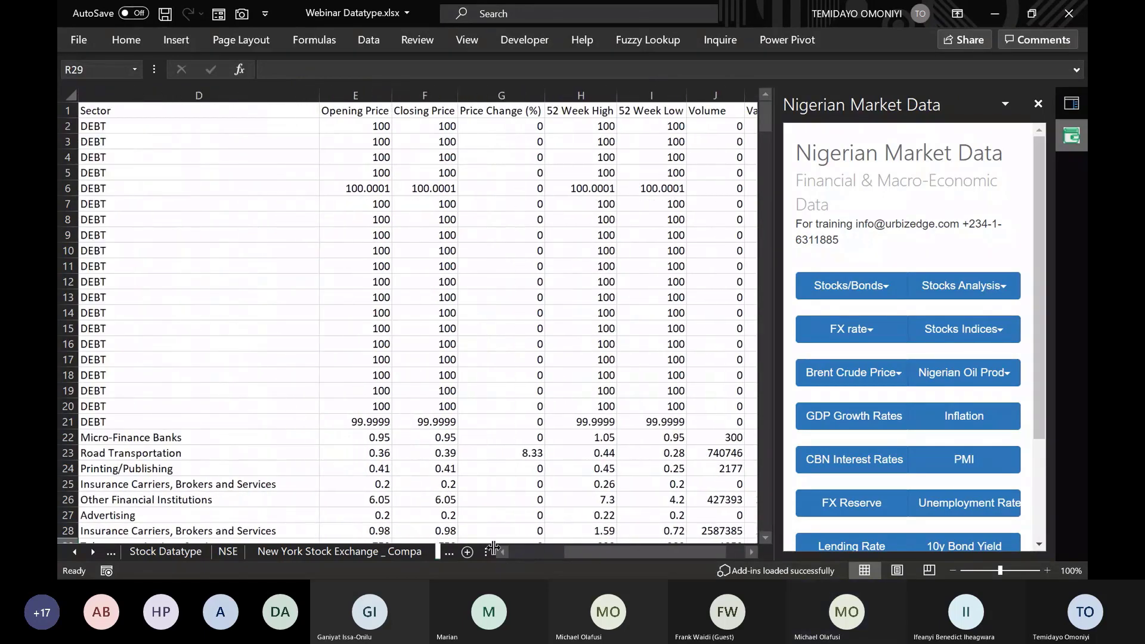
left_click(503, 552)
left_click(503, 552)
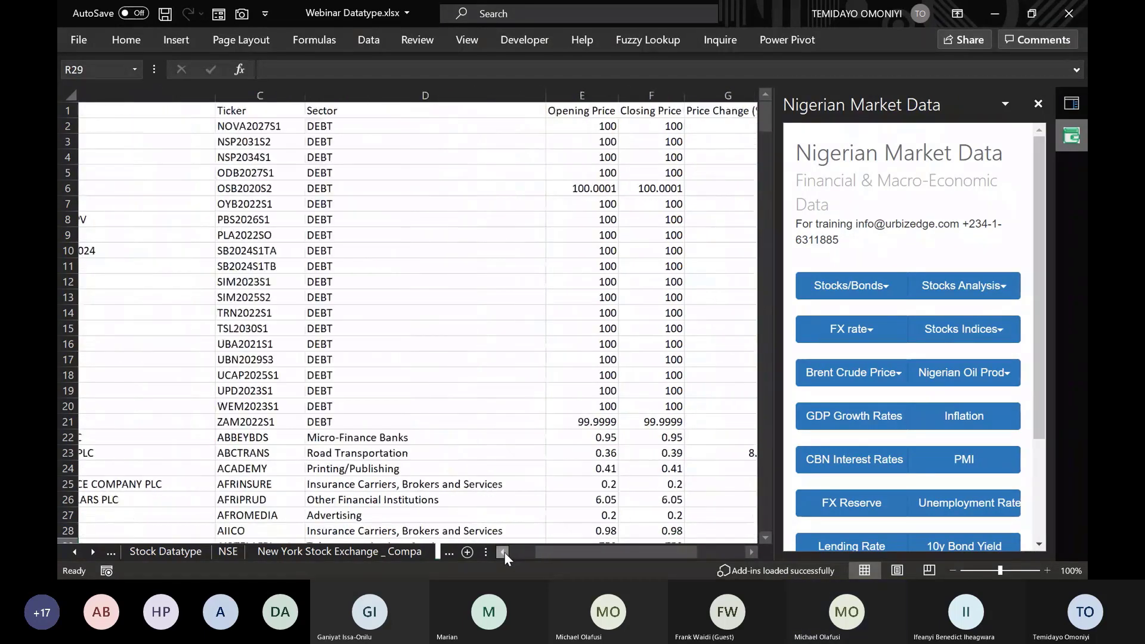
left_click(503, 552)
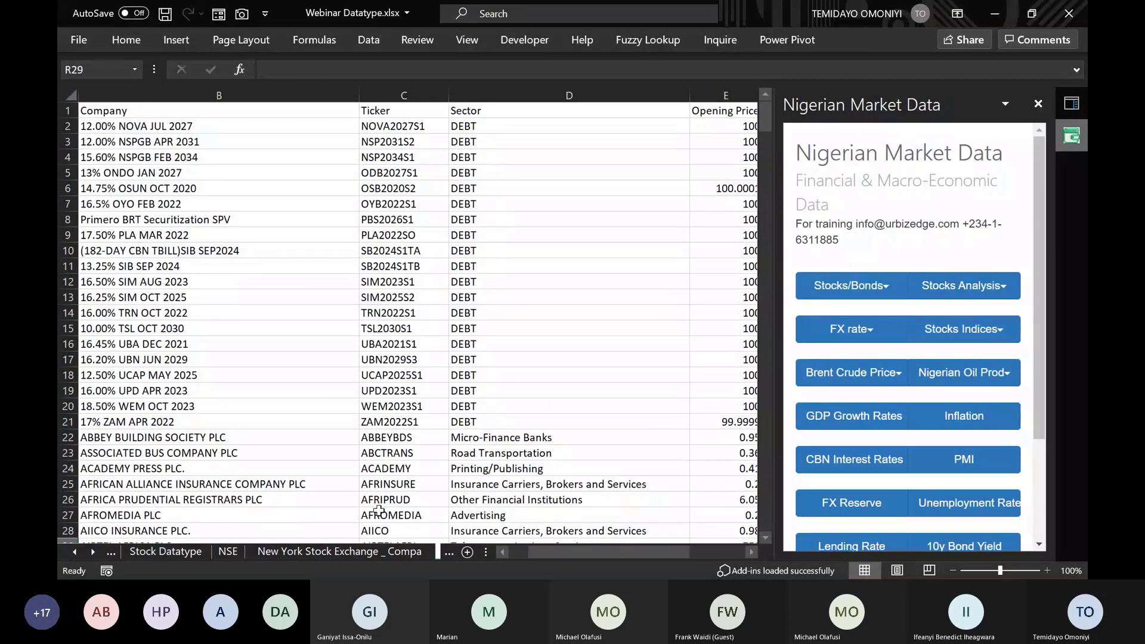
Copy the AIICO ticker from cell C28 into the empty cell O2 beside the data.
left_click(381, 530)
key("ctrl+c")
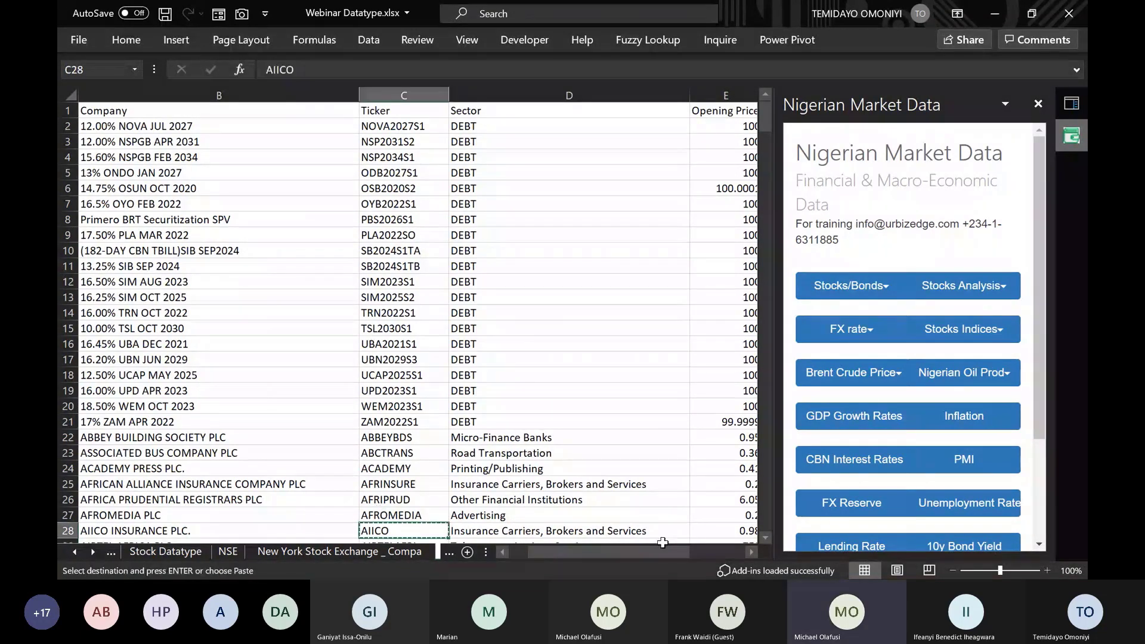
left_click(749, 553)
left_click(749, 553)
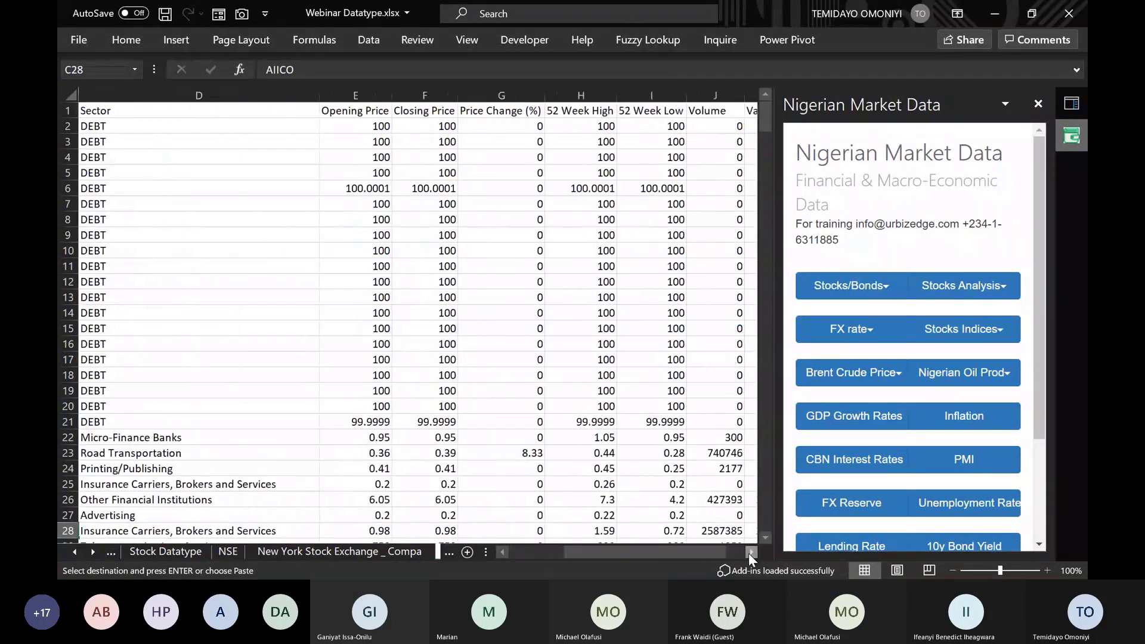
left_click(750, 554)
left_click(750, 554)
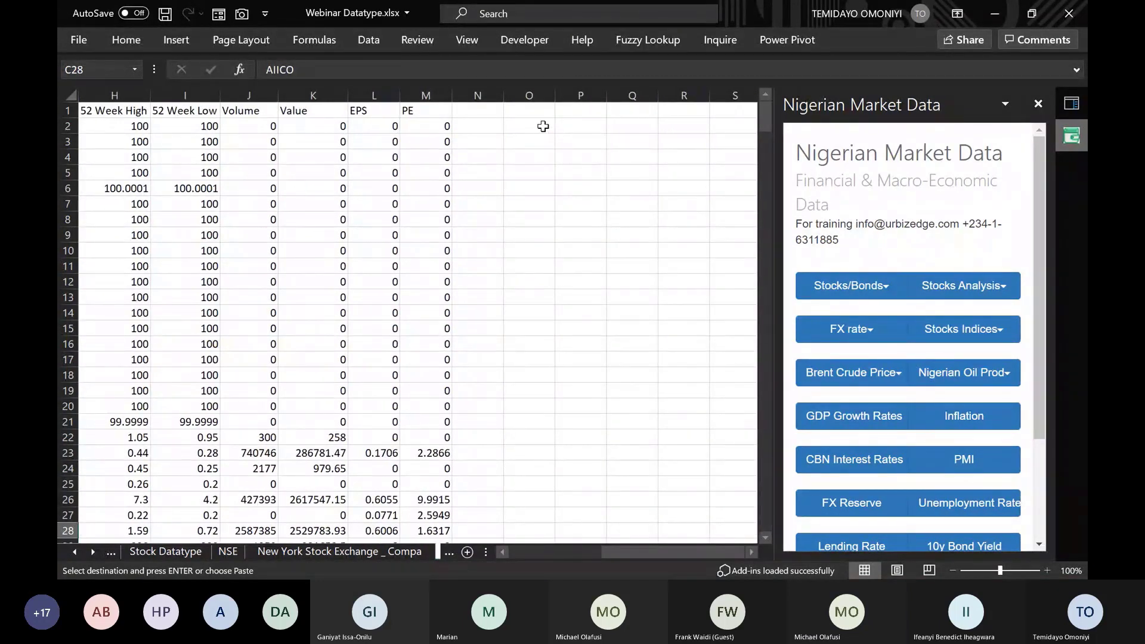
left_click(537, 125)
key("ctrl+v")
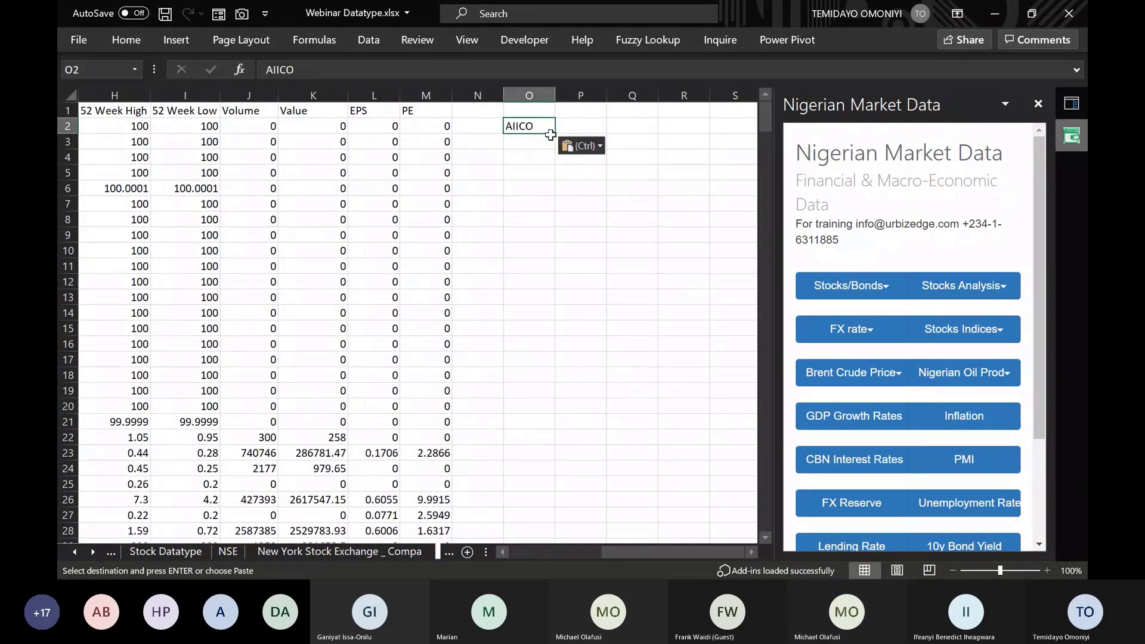
Insert the stock data for the highlighted AIICO ticker from the add-in at cell O2.
left_click(888, 288)
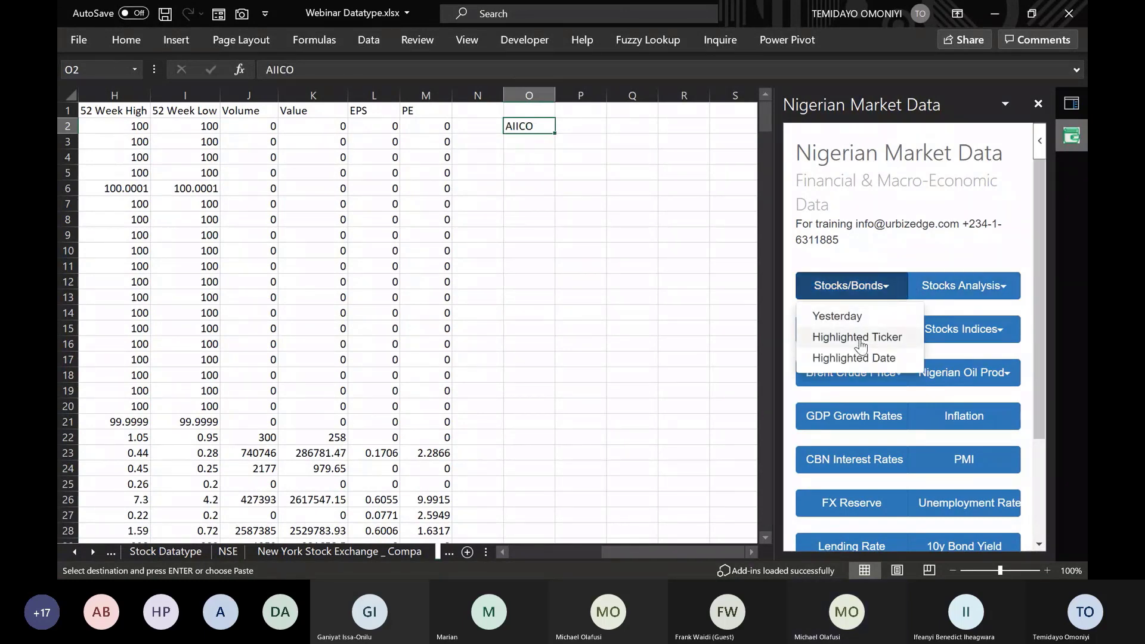
left_click(859, 338)
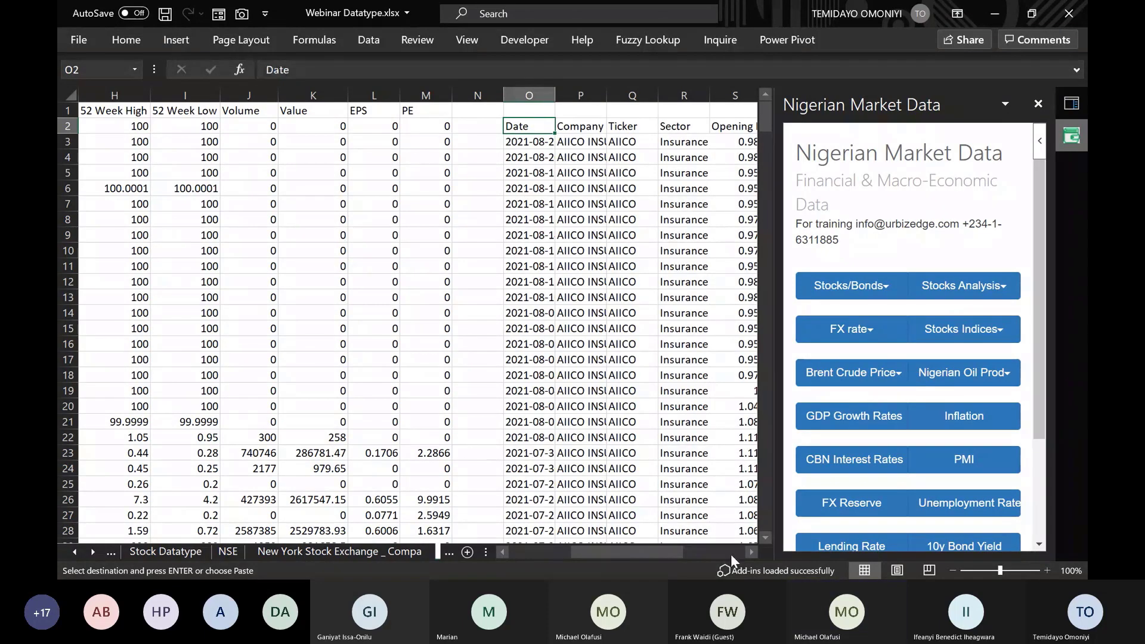
left_click(750, 553)
left_click(751, 552)
left_click(750, 553)
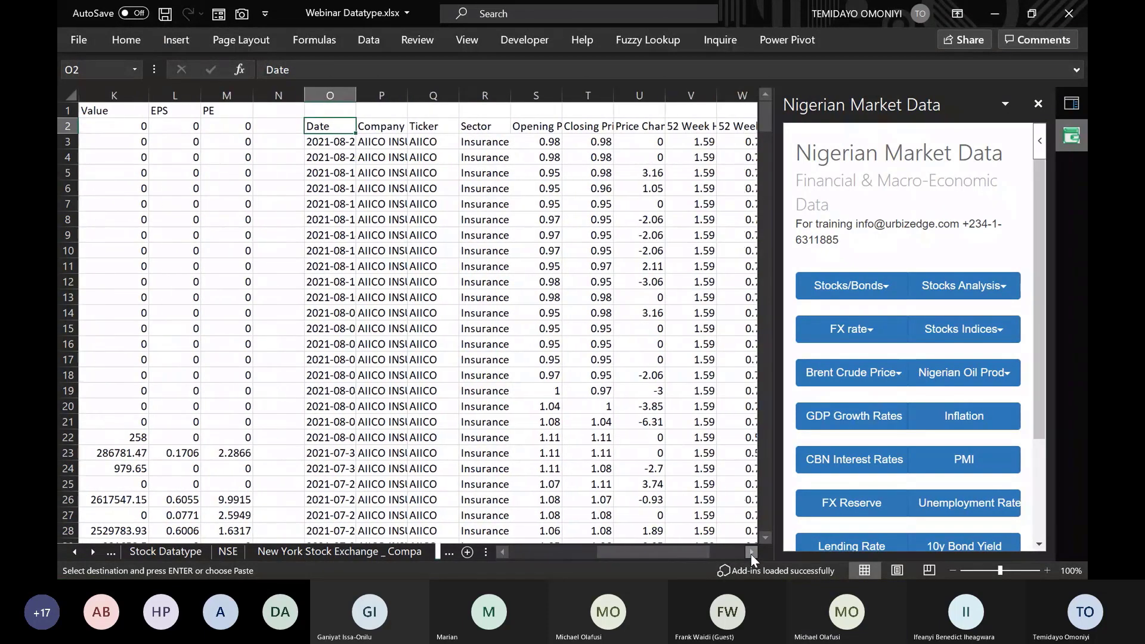
Autofit the widths of the Date, Opening Price and Closing Price columns O, S and T in the AIICO data.
left_click(750, 552)
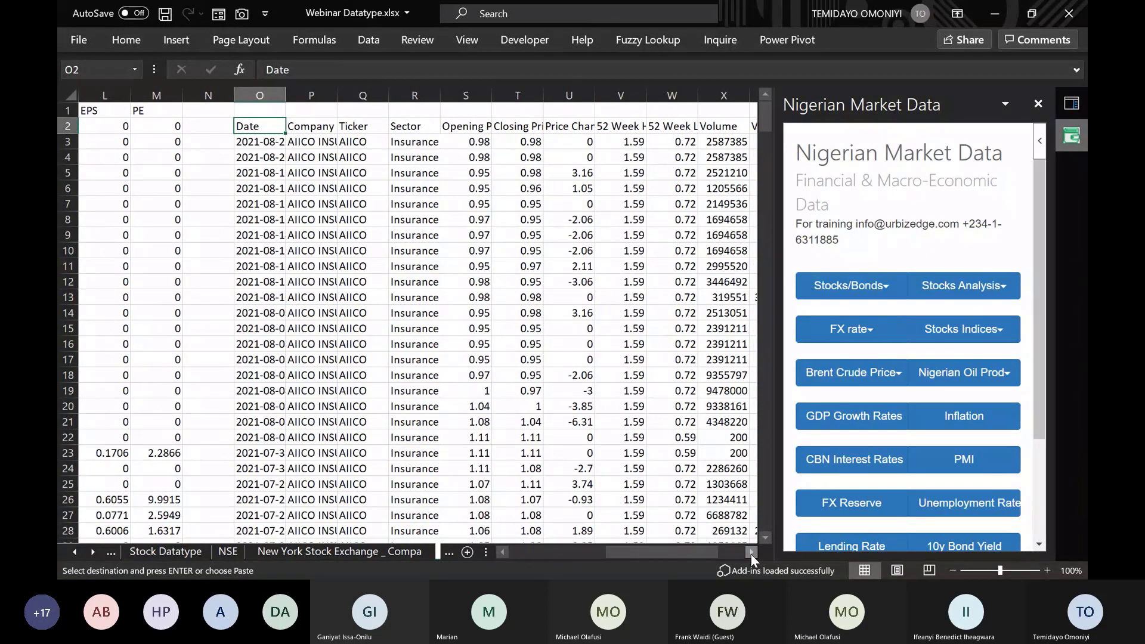
left_click(751, 553)
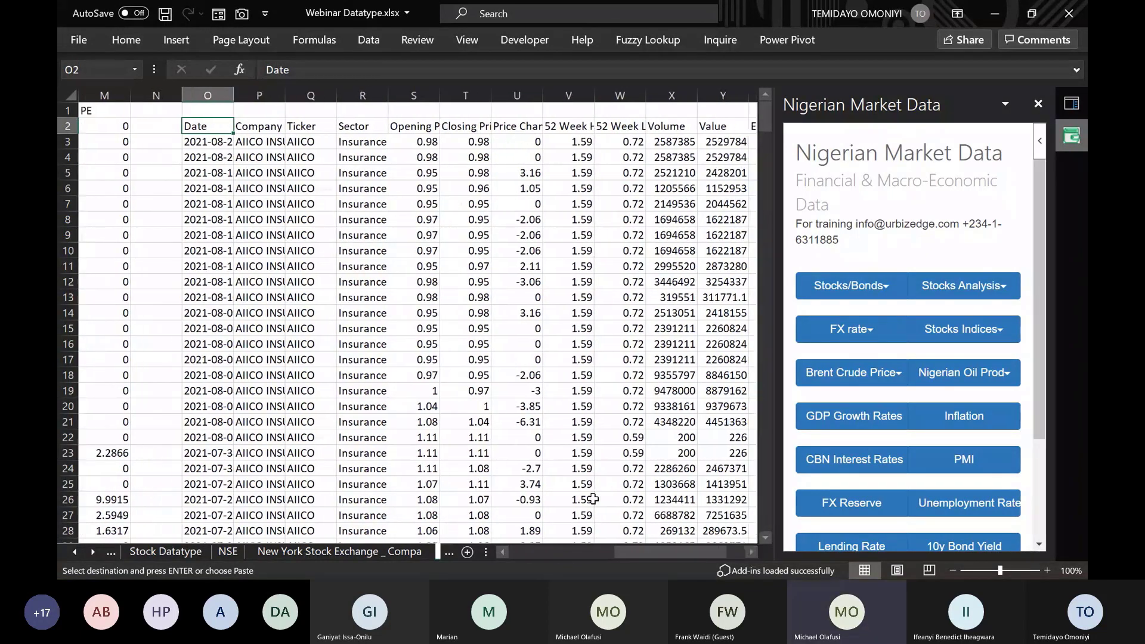
double_click(235, 91)
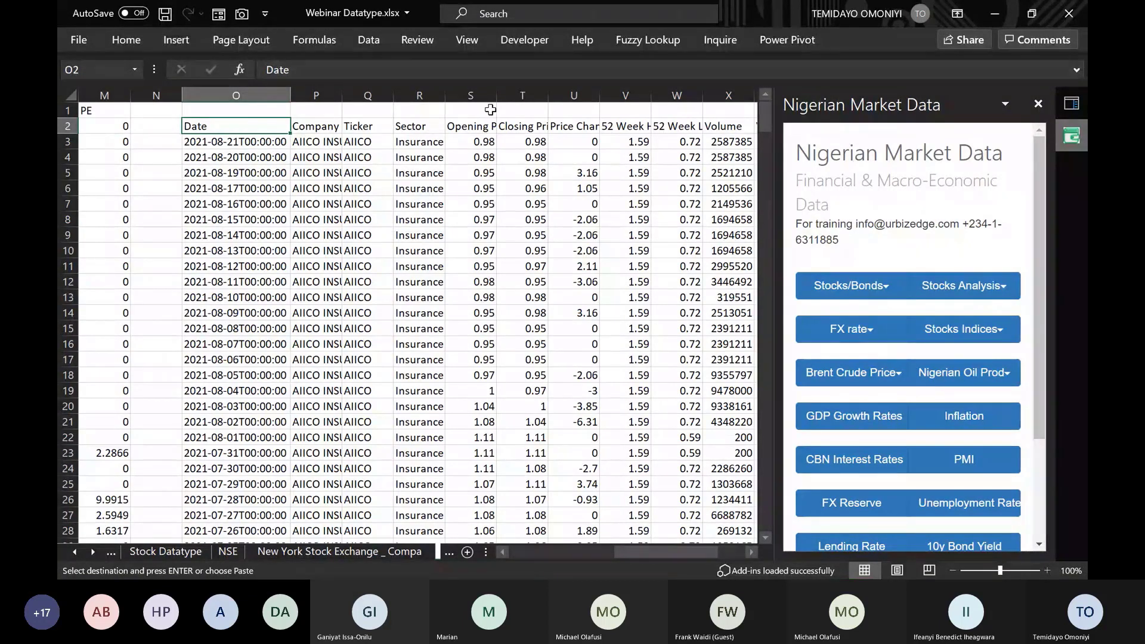
double_click(497, 92)
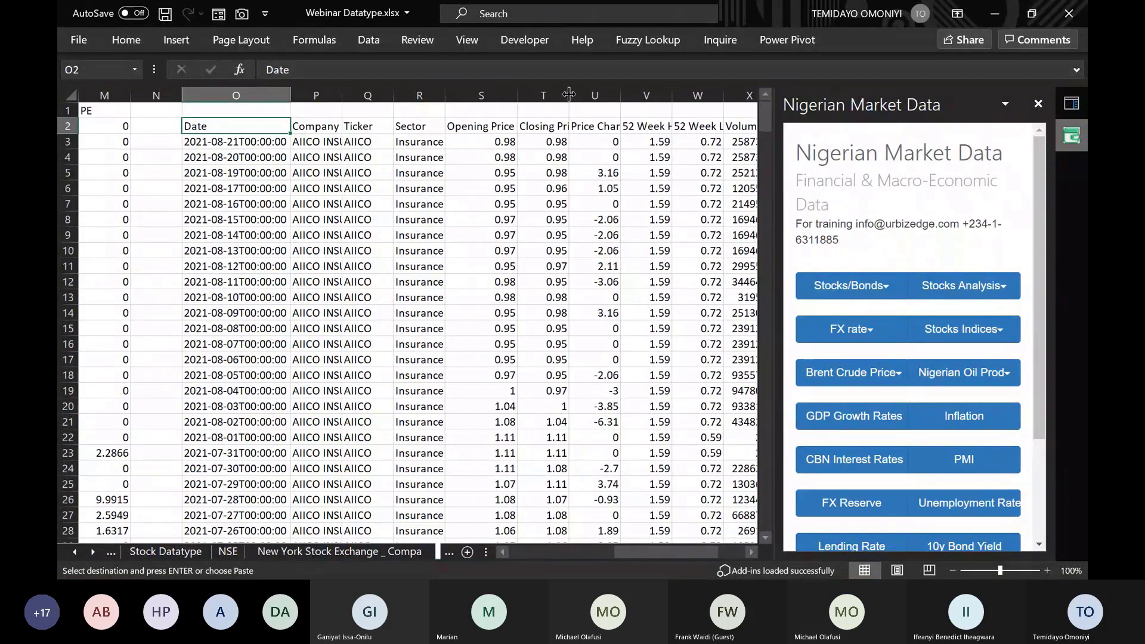
double_click(569, 93)
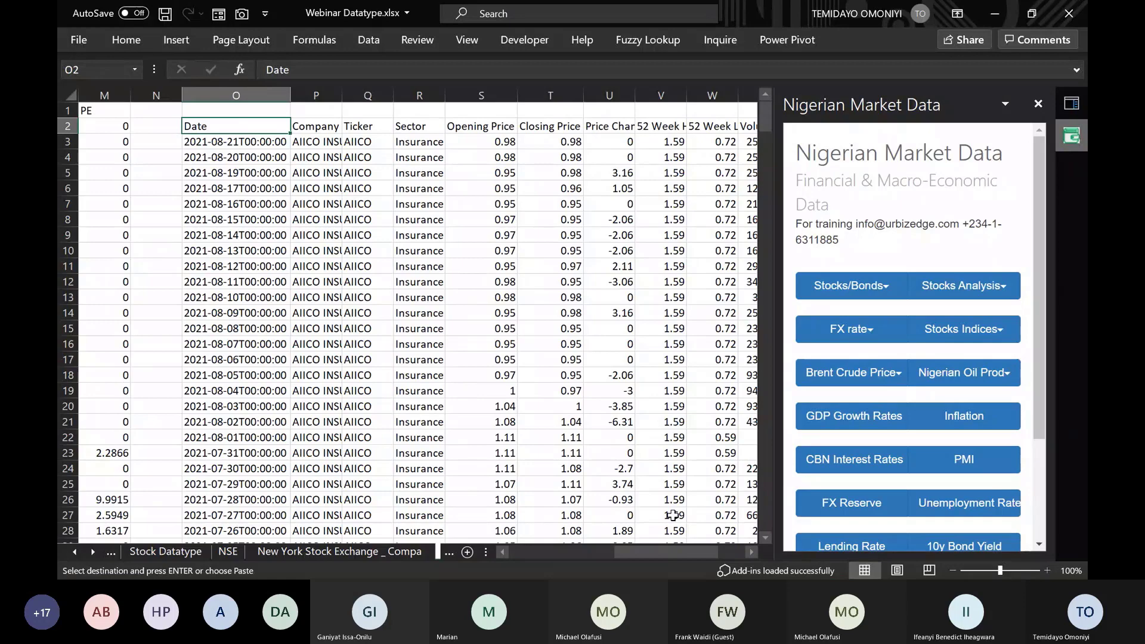
Examine the AIICO data's remaining columns, from Opening Price and 52-week values through Volume and Value to EPS and PE.
left_click(744, 552)
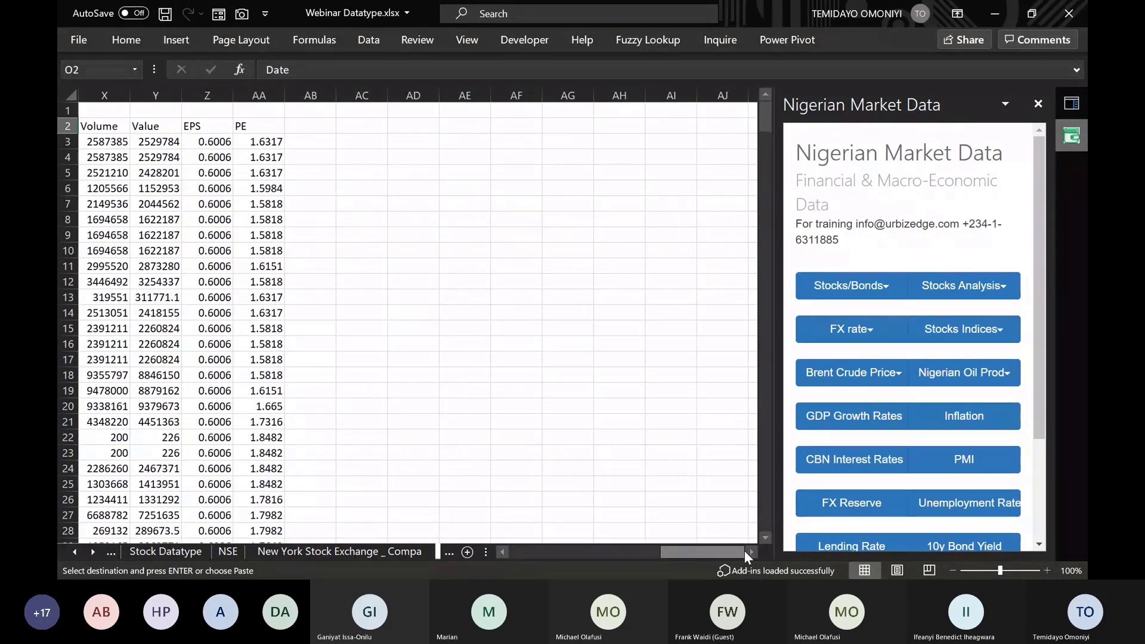
left_click(506, 550)
left_click(505, 550)
left_click(506, 550)
left_click(506, 550)
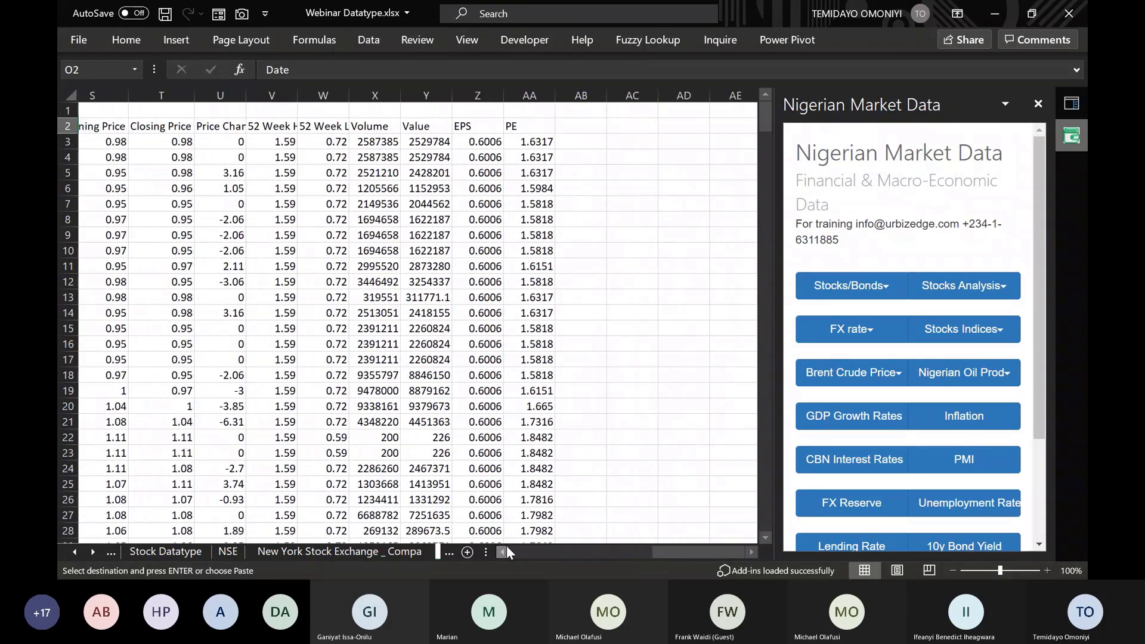
left_click(506, 549)
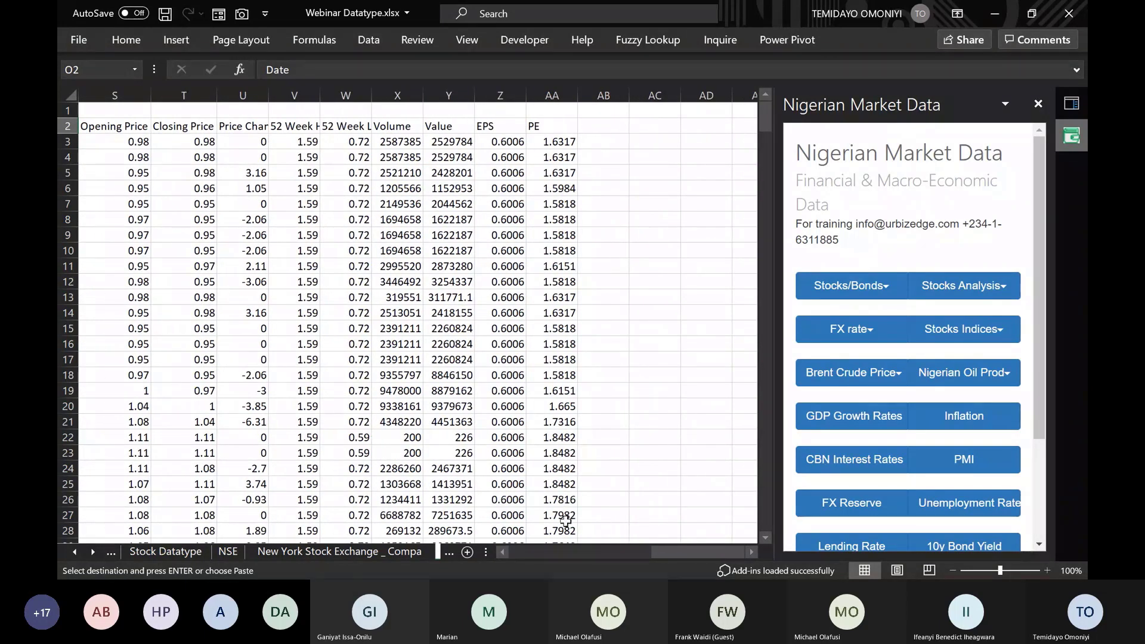
left_click(752, 552)
left_click(751, 552)
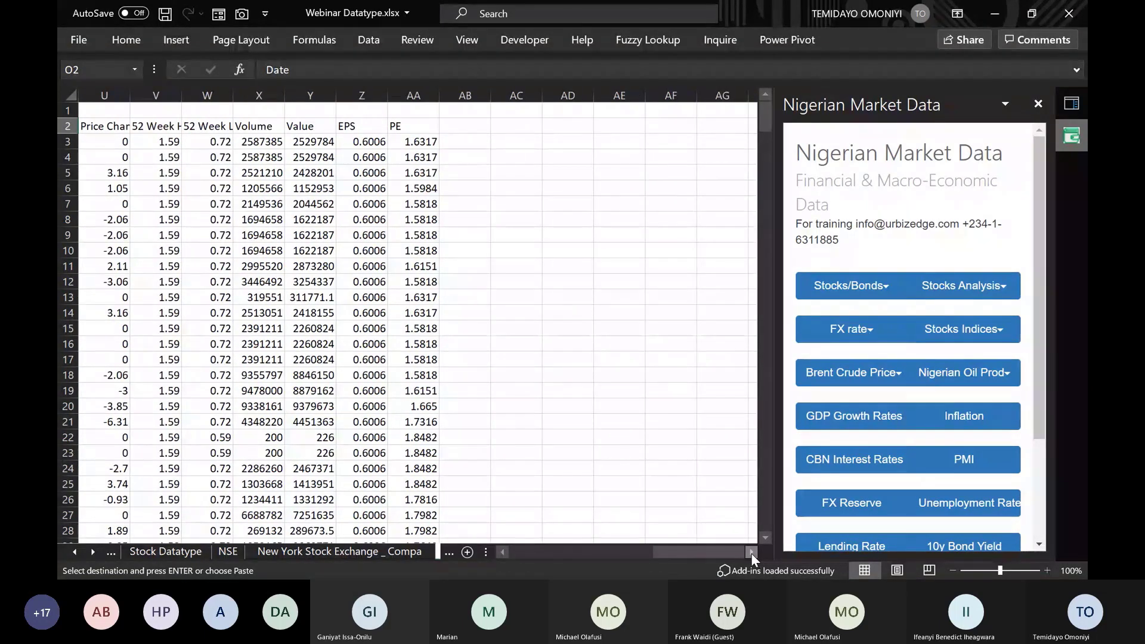
left_click(502, 552)
left_click(502, 552)
left_click(503, 552)
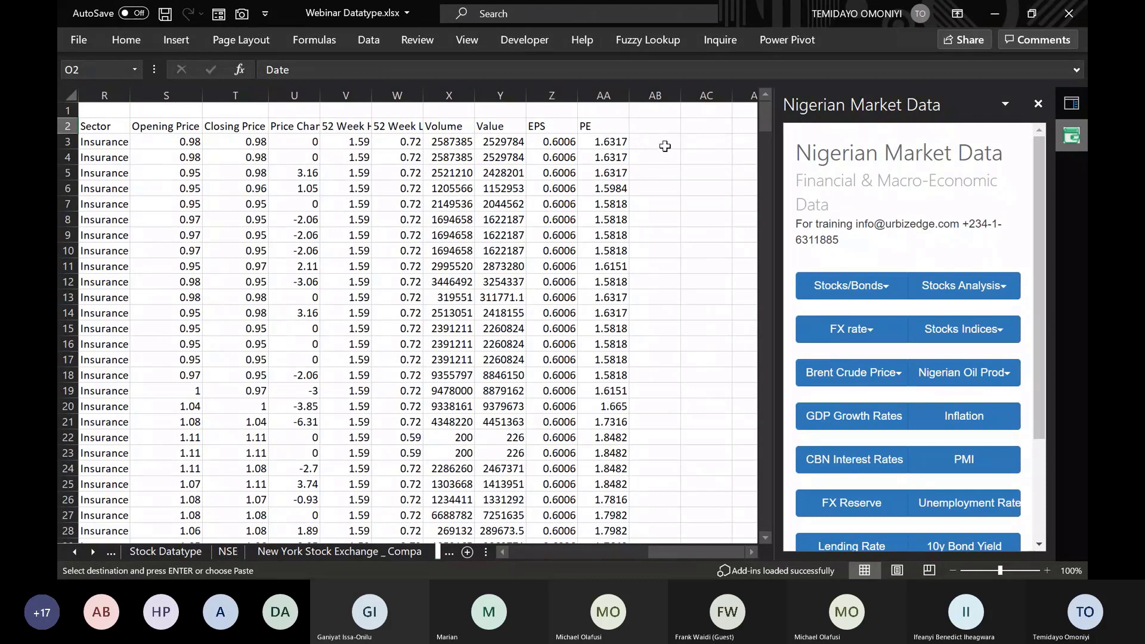
Format the empty cell AC2 beside the AIICO data as Text.
left_click(694, 143)
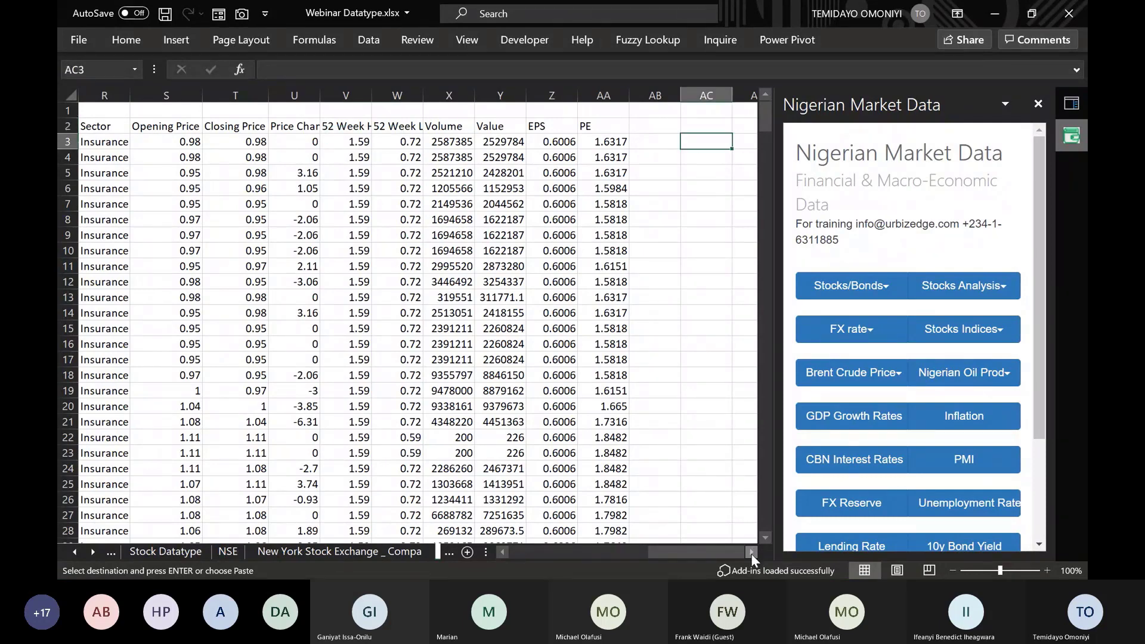
left_click(750, 552)
left_click(750, 552)
left_click(751, 552)
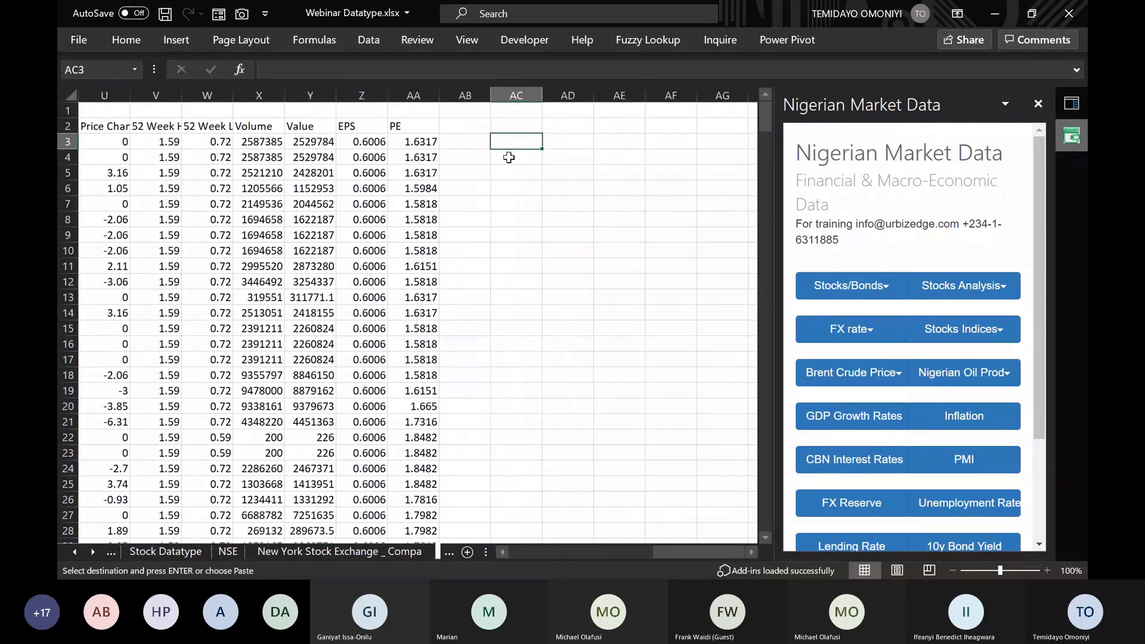
left_click(505, 127)
right_click(504, 128)
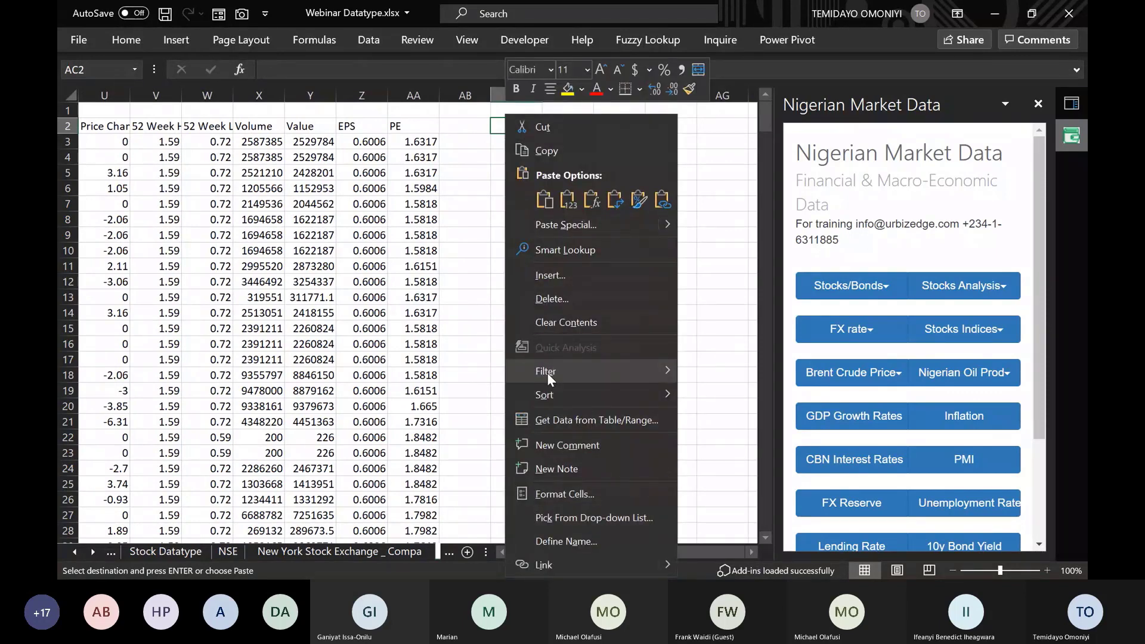
left_click(557, 491)
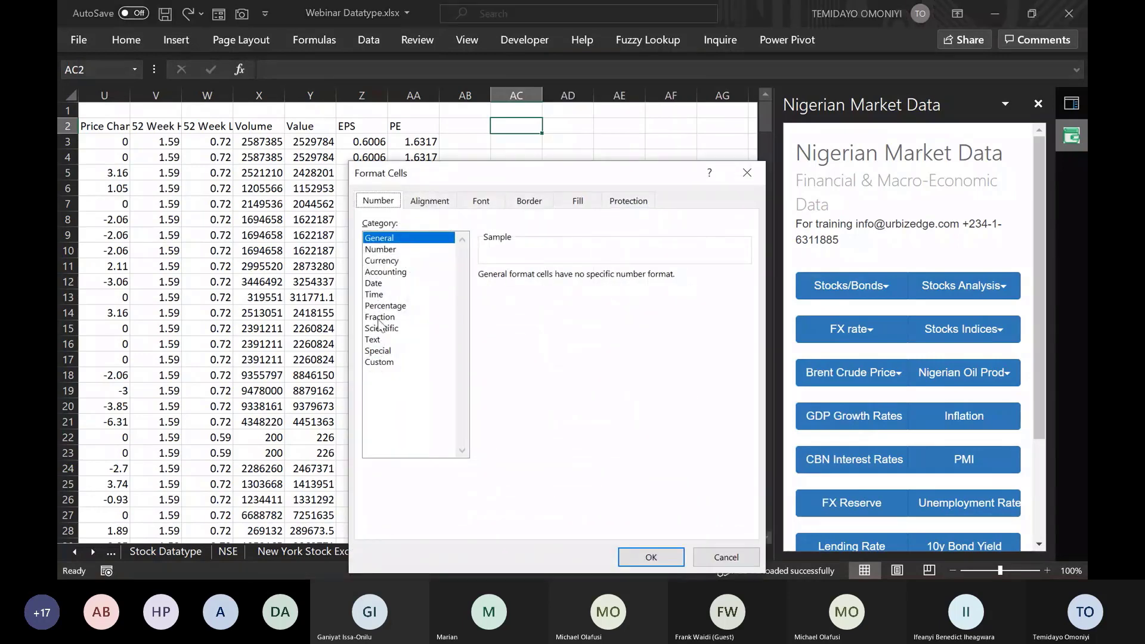
left_click(380, 340)
left_click(647, 554)
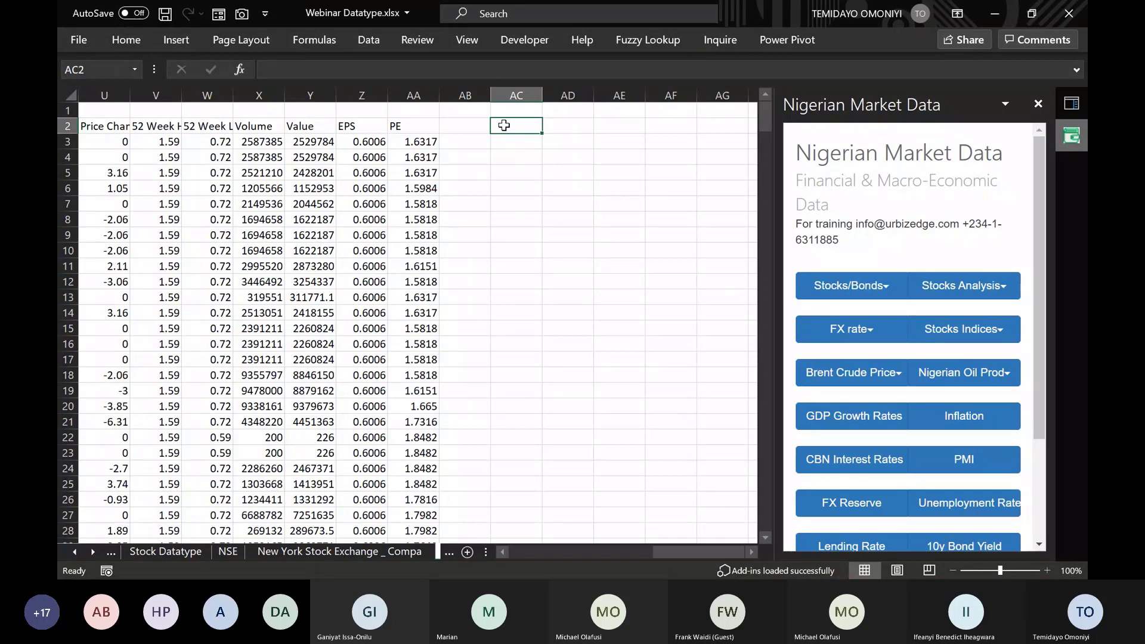
Enter the date 2021-08-15 in cell AC2 and autofit the width of column AC.
type("20")
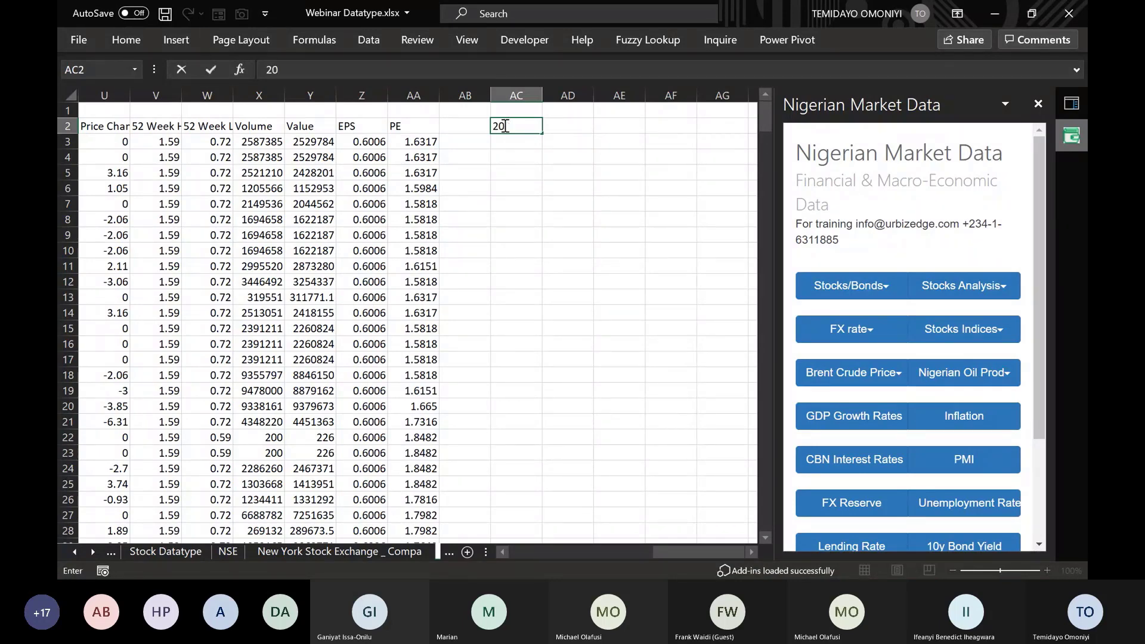
type("21")
mouse_move(675, 551)
left_mouse_down()
mouse_move(614, 570)
mouse_move(589, 564)
mouse_move(680, 553)
left_mouse_up()
type("-0")
key("Return")
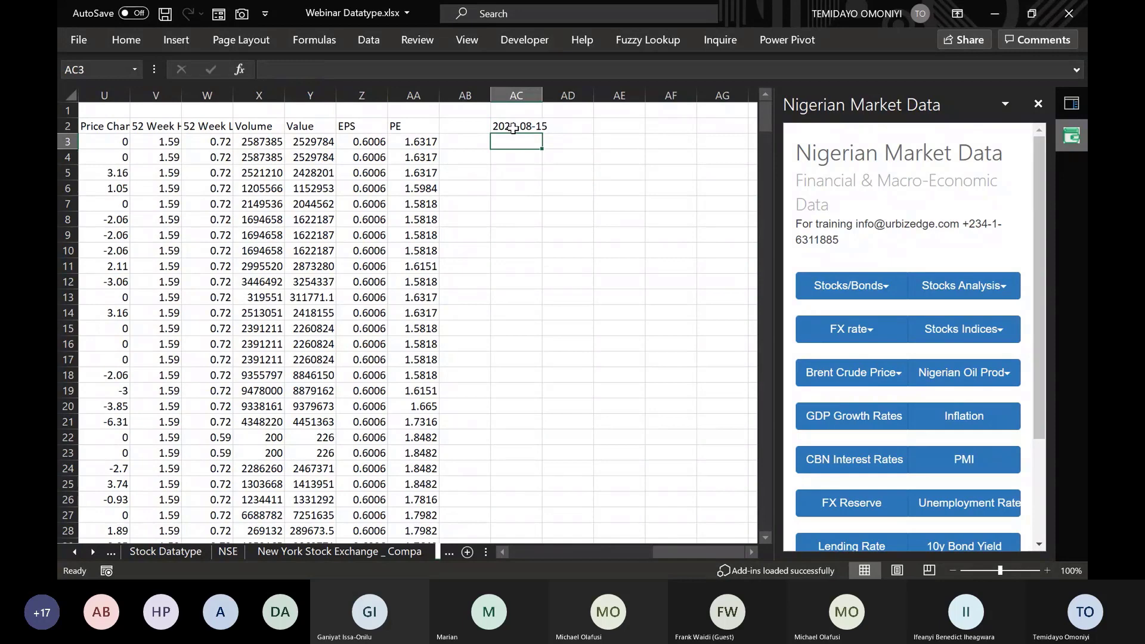
left_click(512, 126)
double_click(542, 95)
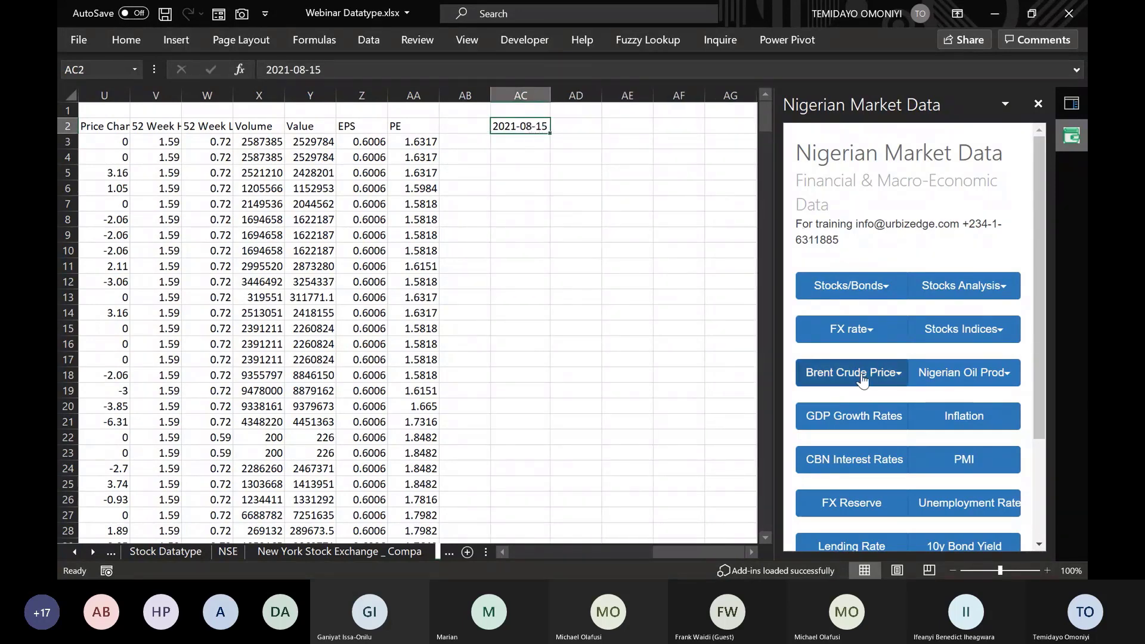
Insert the stocks and bonds data for the highlighted date from the add-in at cell AC2.
key("alt+Tab")
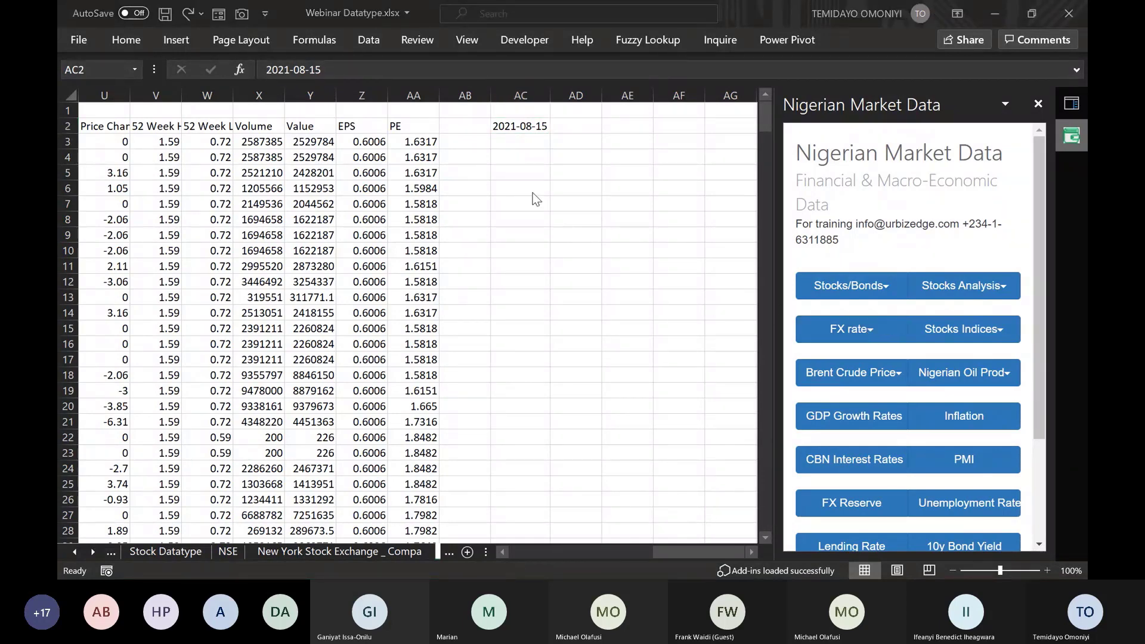
left_click(507, 125)
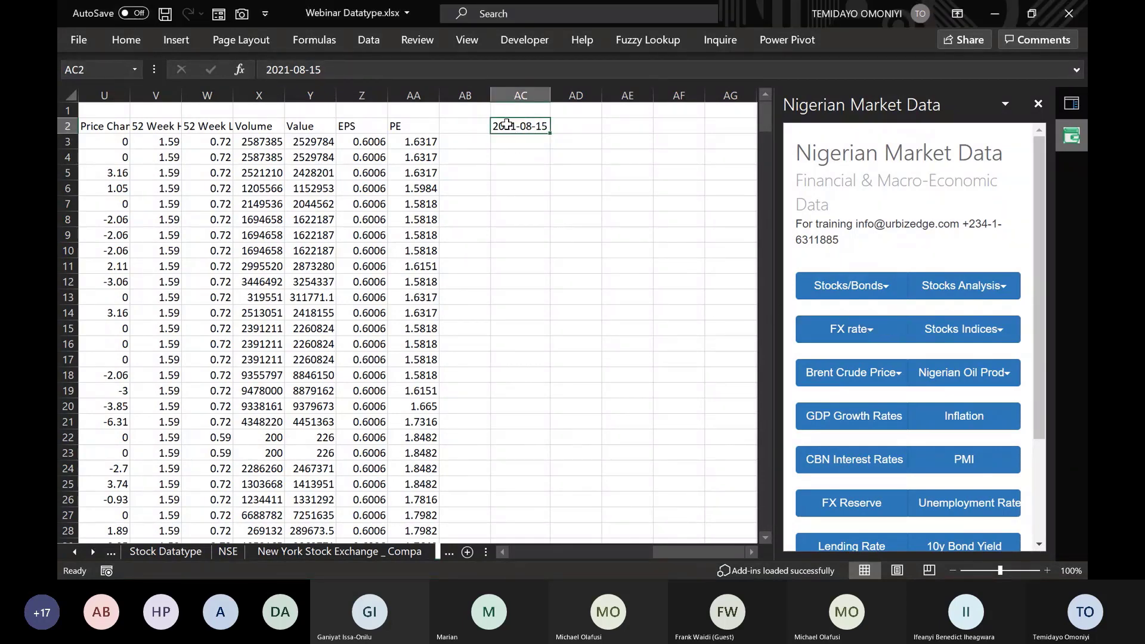
left_click(882, 291)
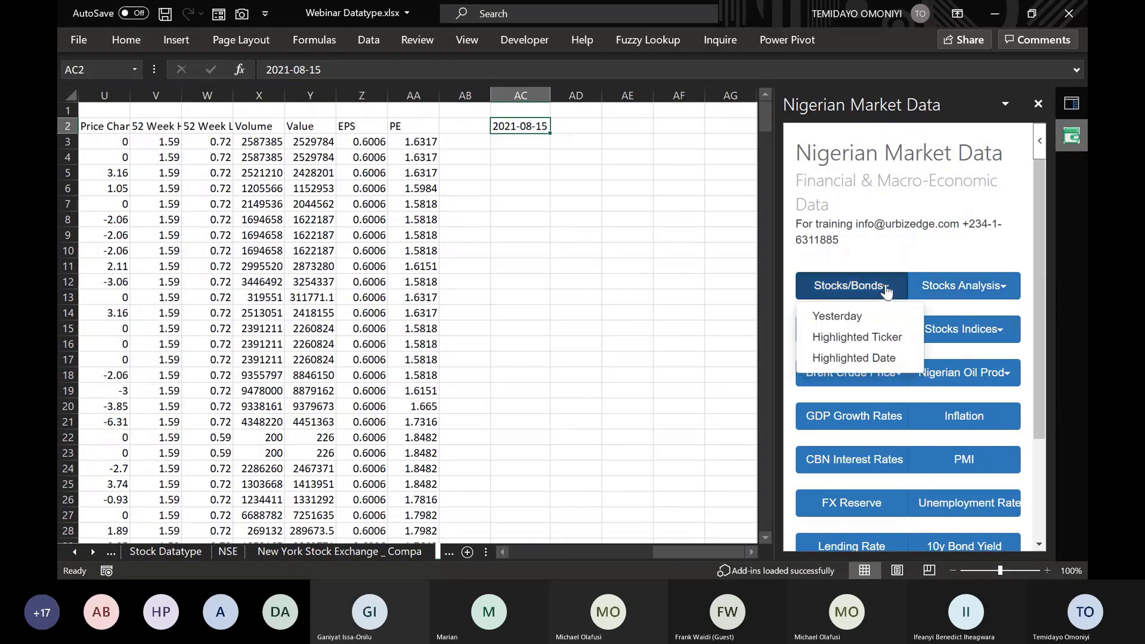
left_click(839, 359)
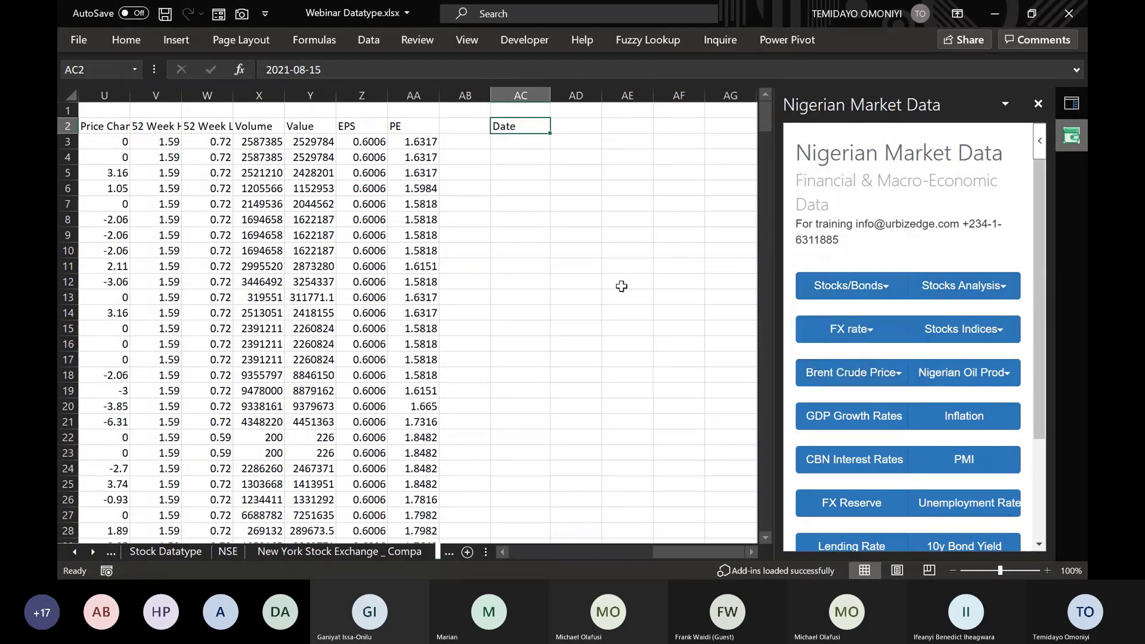
Autofit the widths of the inserted 2021-08-15 market data columns, starting from column AC.
left_click(750, 554)
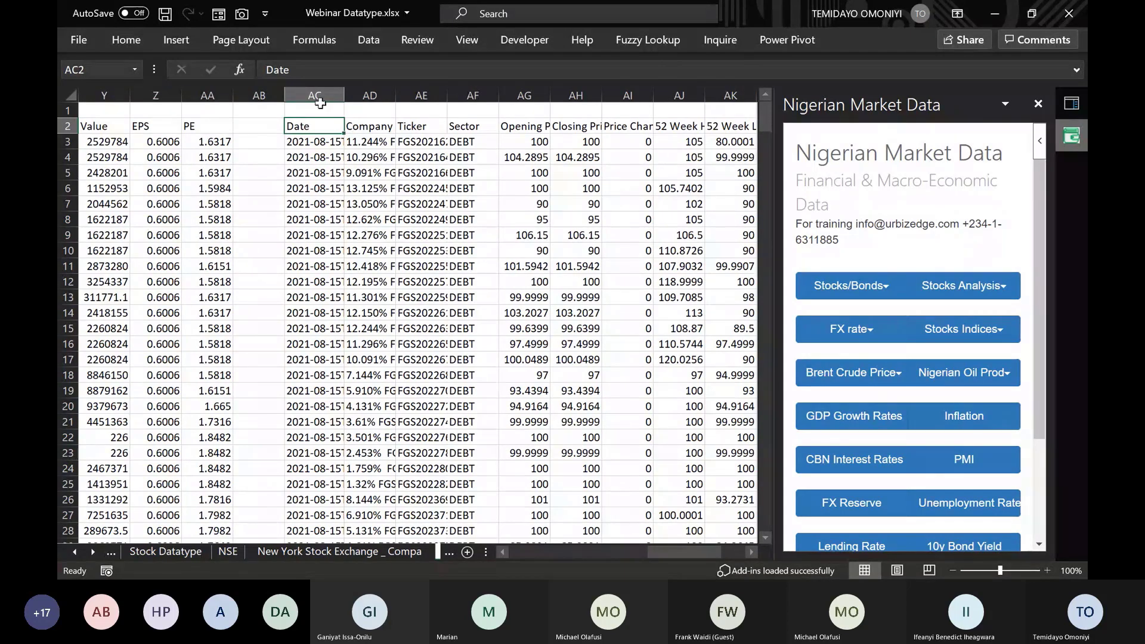
left_click_drag(319, 94, 697, 94)
double_click(697, 94)
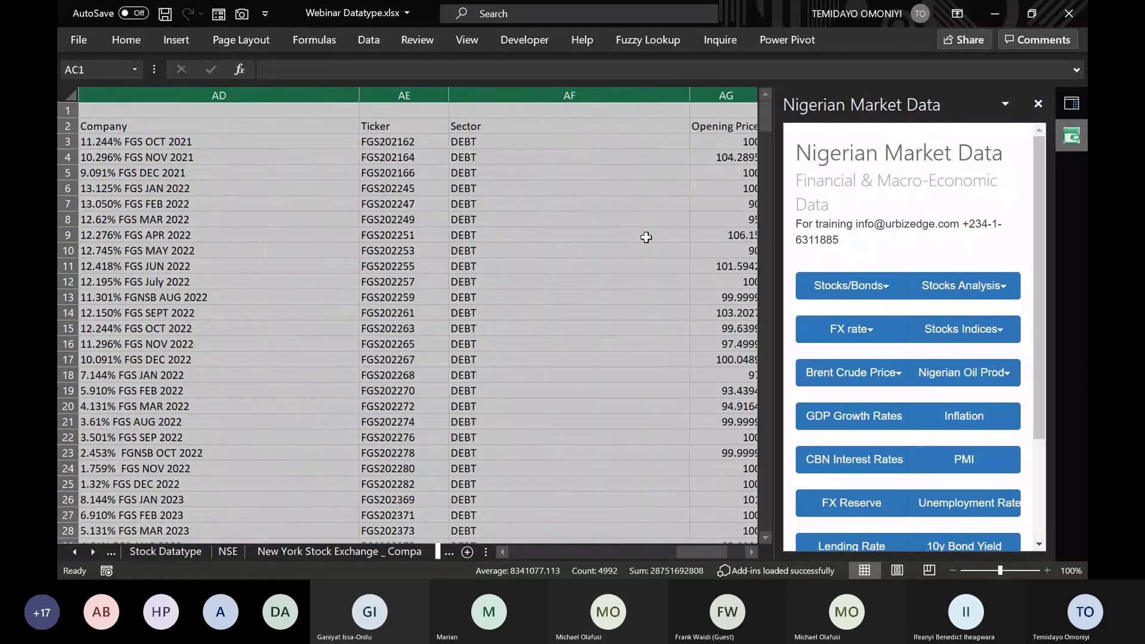
Insert yesterday's official FX rates from the add-in at the empty cell AQ2 beside the market data.
left_click(748, 548)
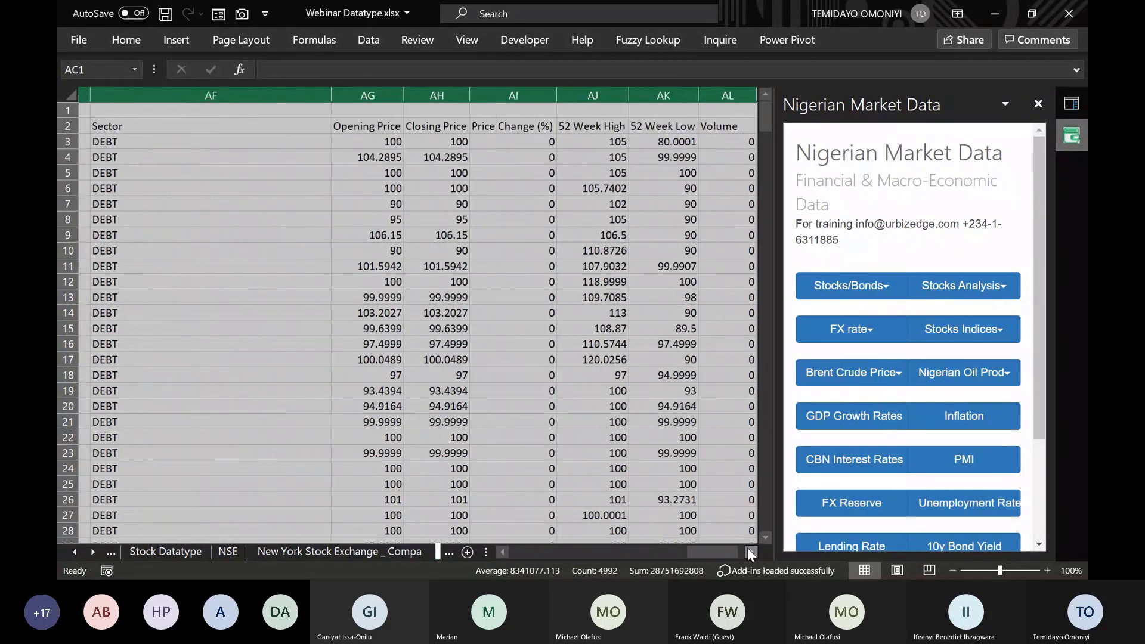
left_click(457, 126)
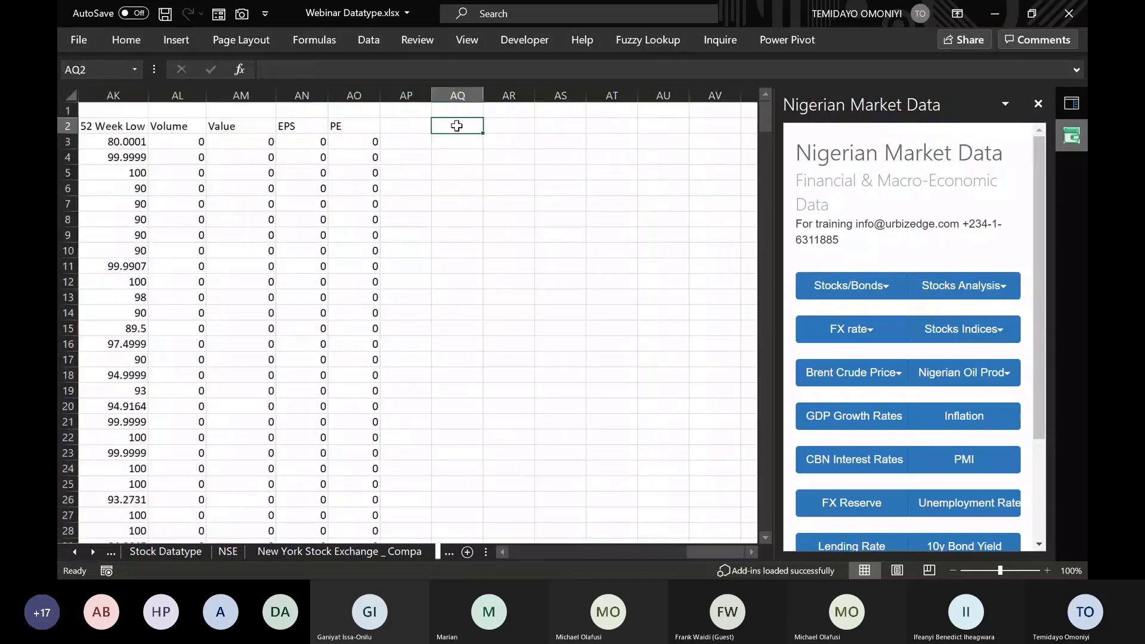
left_click(877, 331)
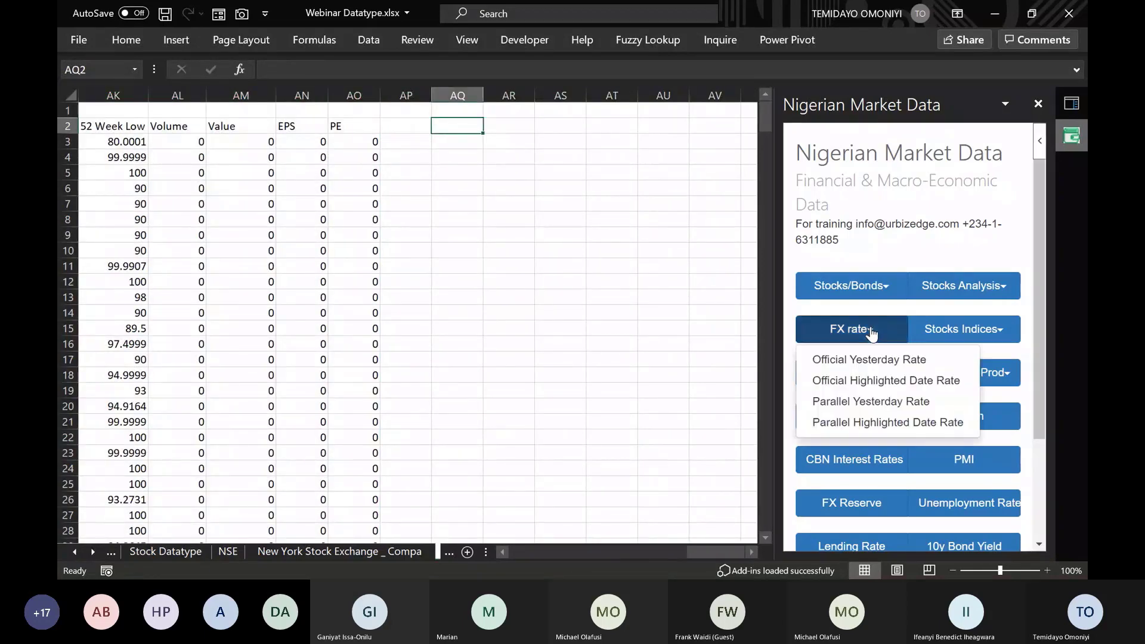
left_click(848, 360)
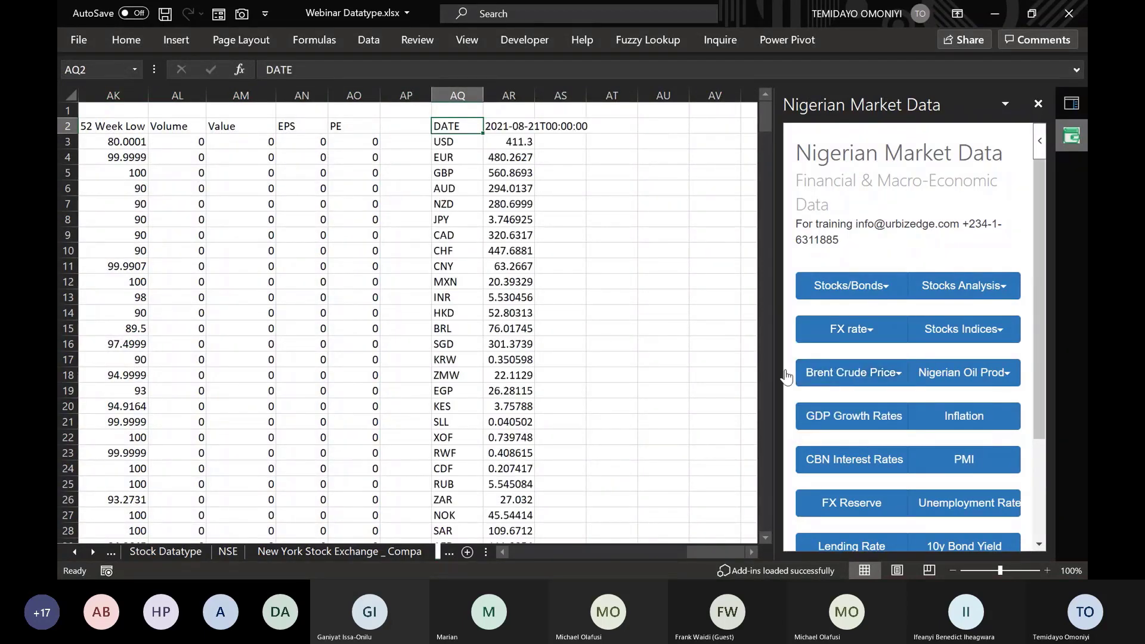
Select the USD rate in cell AR3, switch to the web browser and open google.com in a new tab.
left_click(505, 142)
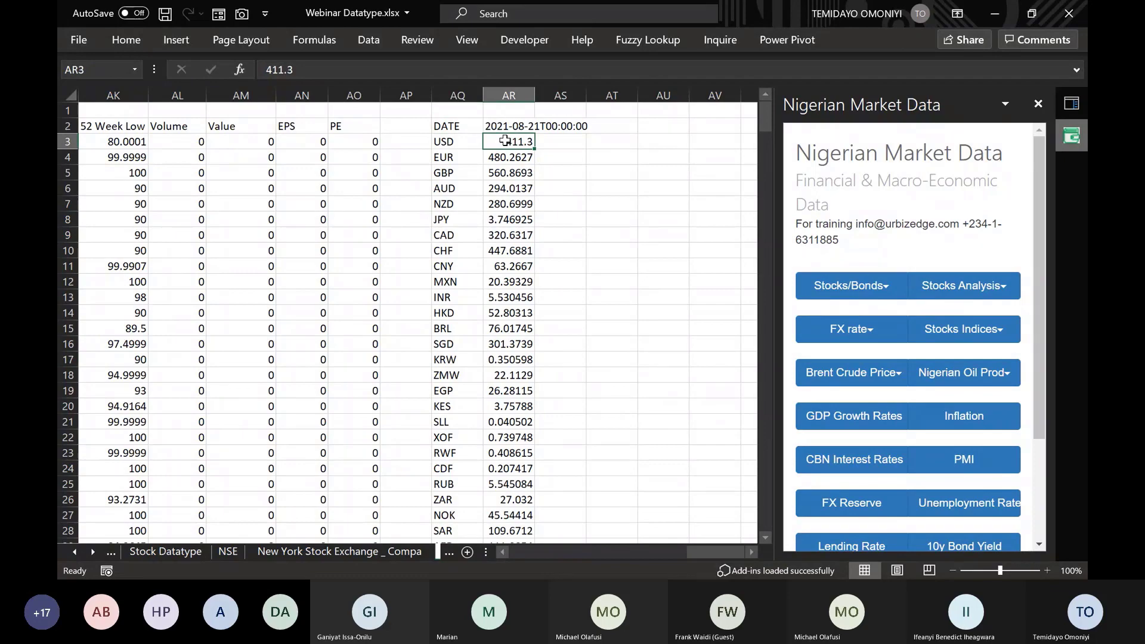
key("alt+Tab")
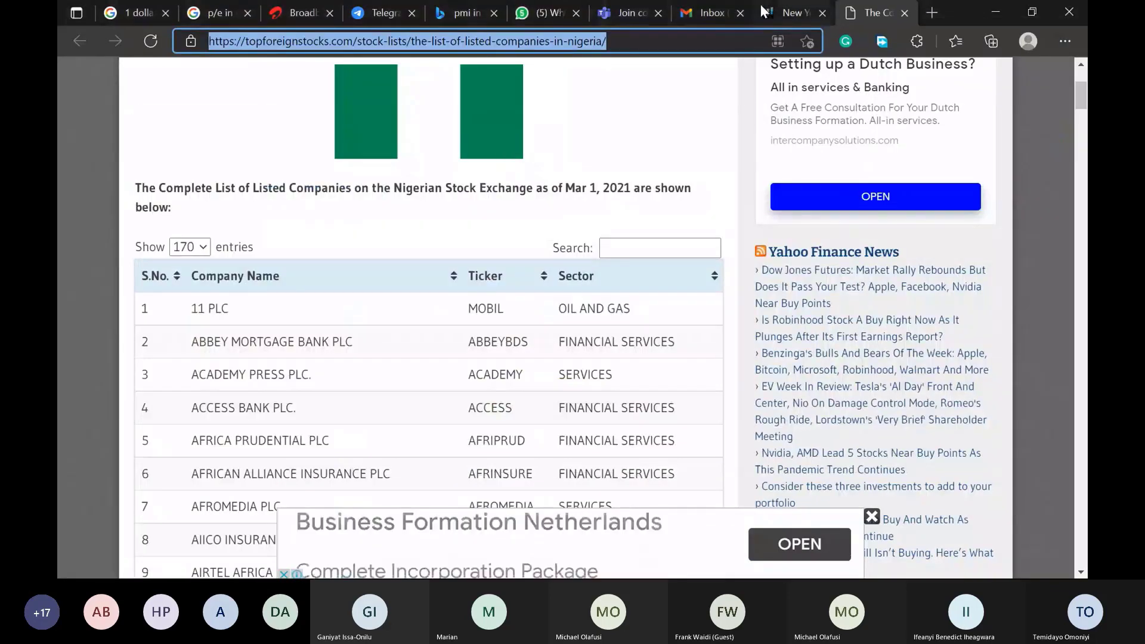
left_click(926, 17)
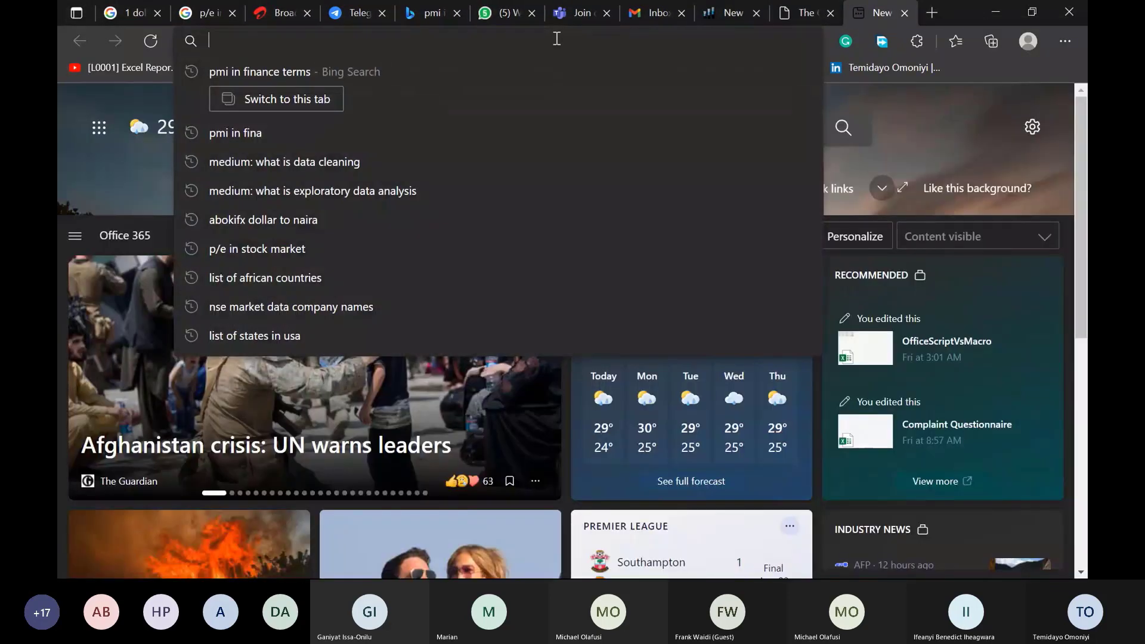
type("google.com")
key("Return")
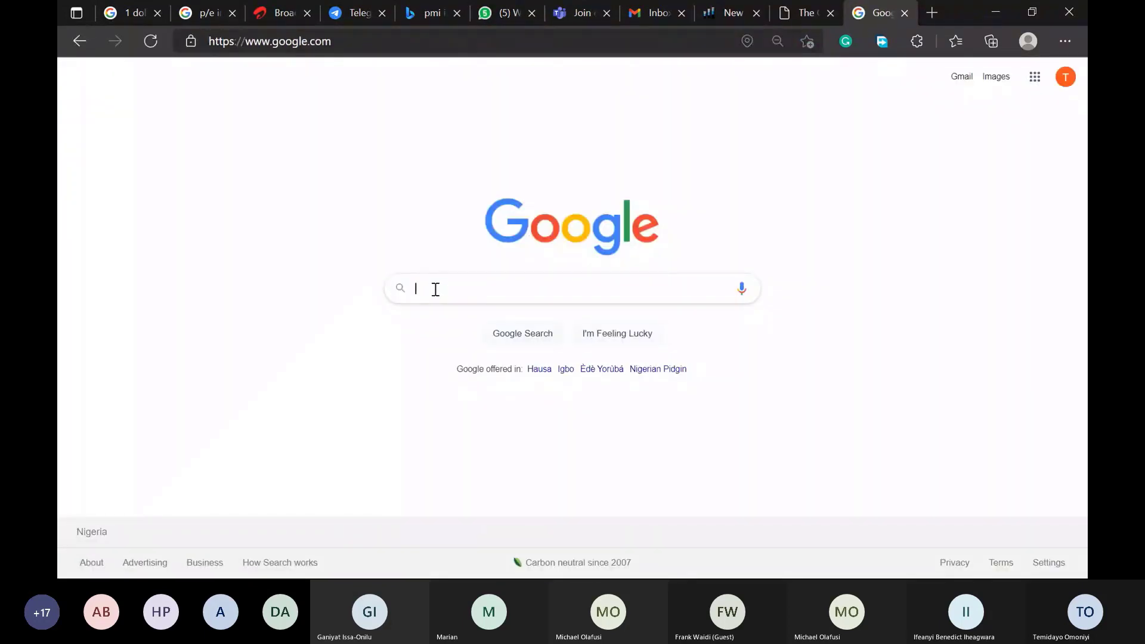
Search Google for "1 dollar to naira" to check the exchange rate, and return to the Excel workbook.
type("1 do")
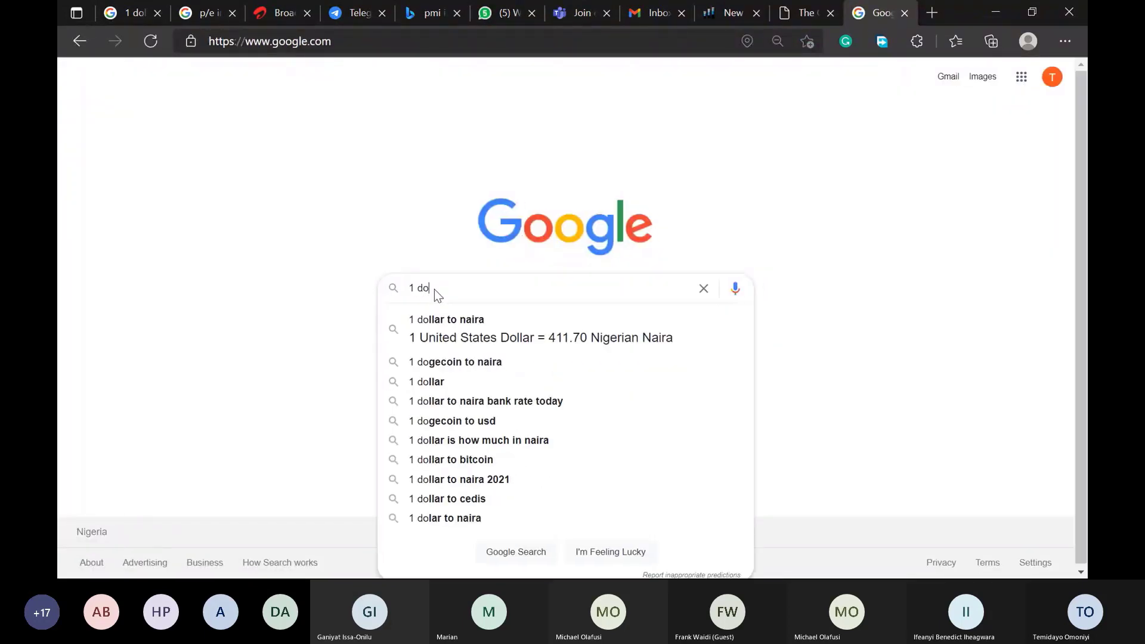
key("Down")
key("Return")
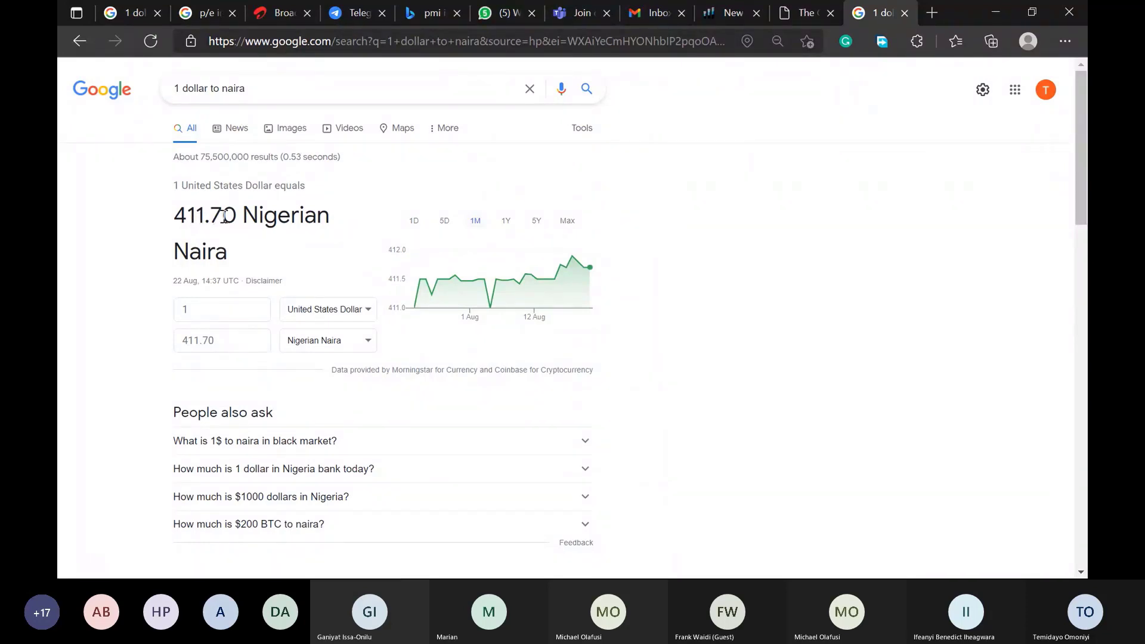
key("alt+Tab")
key("alt+Tab")
key("alt+Tab")
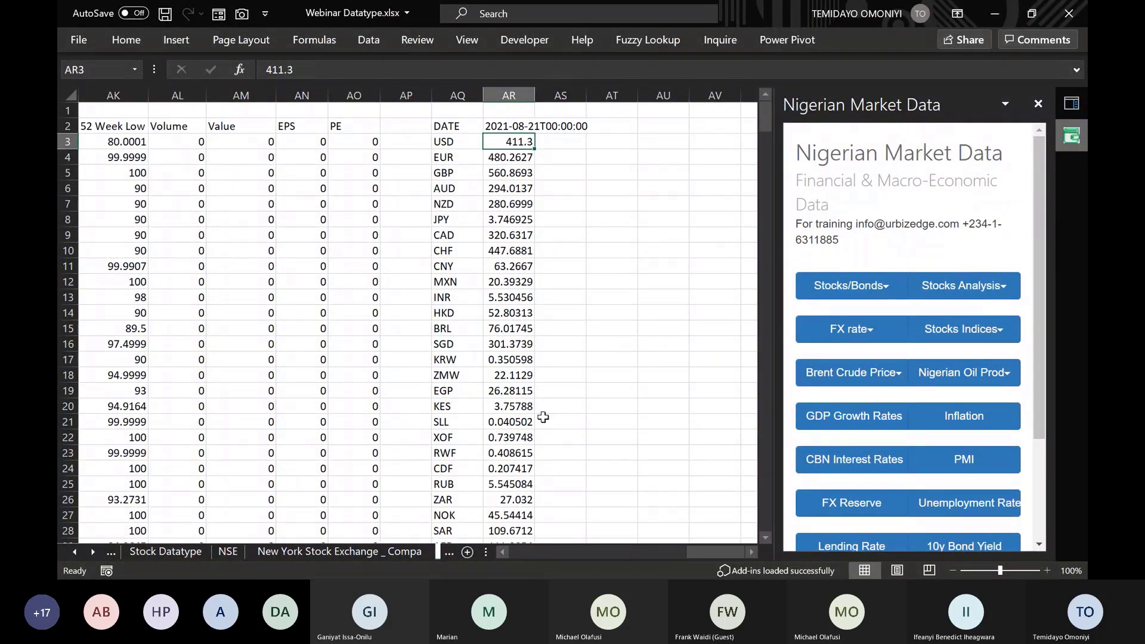
left_click(563, 573)
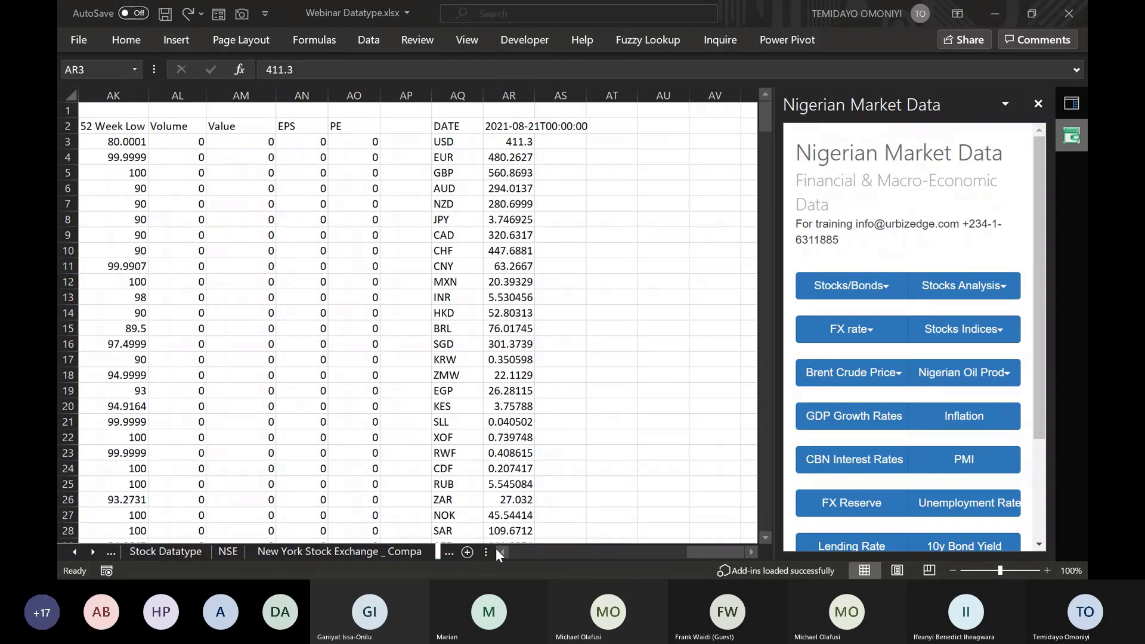
left_click(751, 552)
left_click(751, 552)
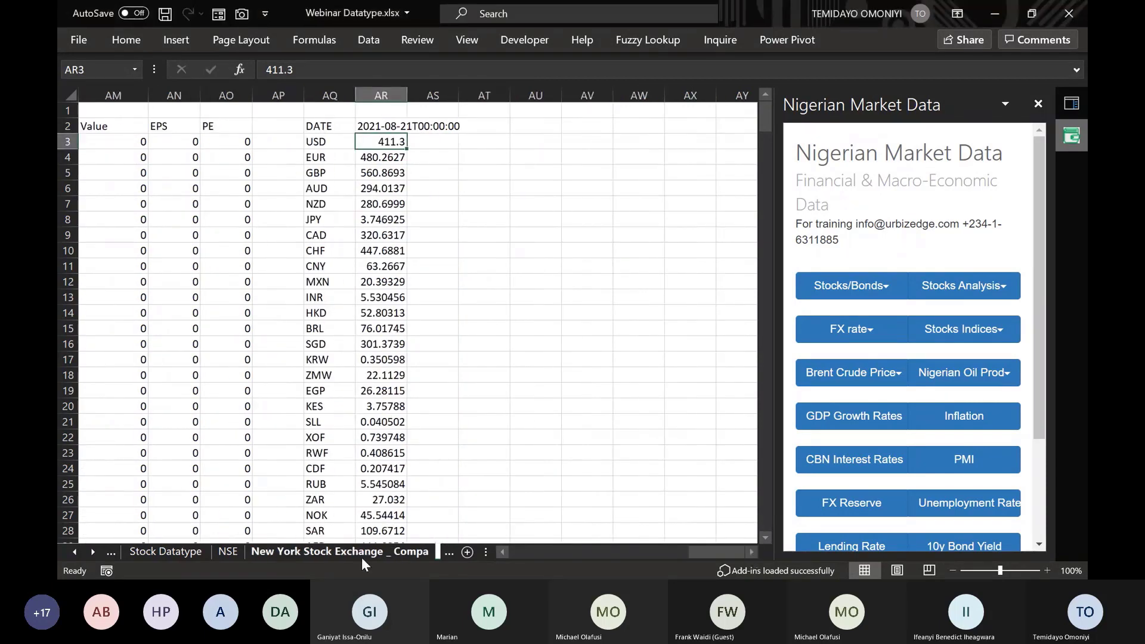
Switch to File Explorer and open Organization Dataset.xlsx from the New folder inside Blog_Post.
key("alt+Tab")
key("alt+Tab")
key("alt+Tab")
key("alt+Tab")
key("alt+Tab")
key("alt+Tab")
key("alt+Tab")
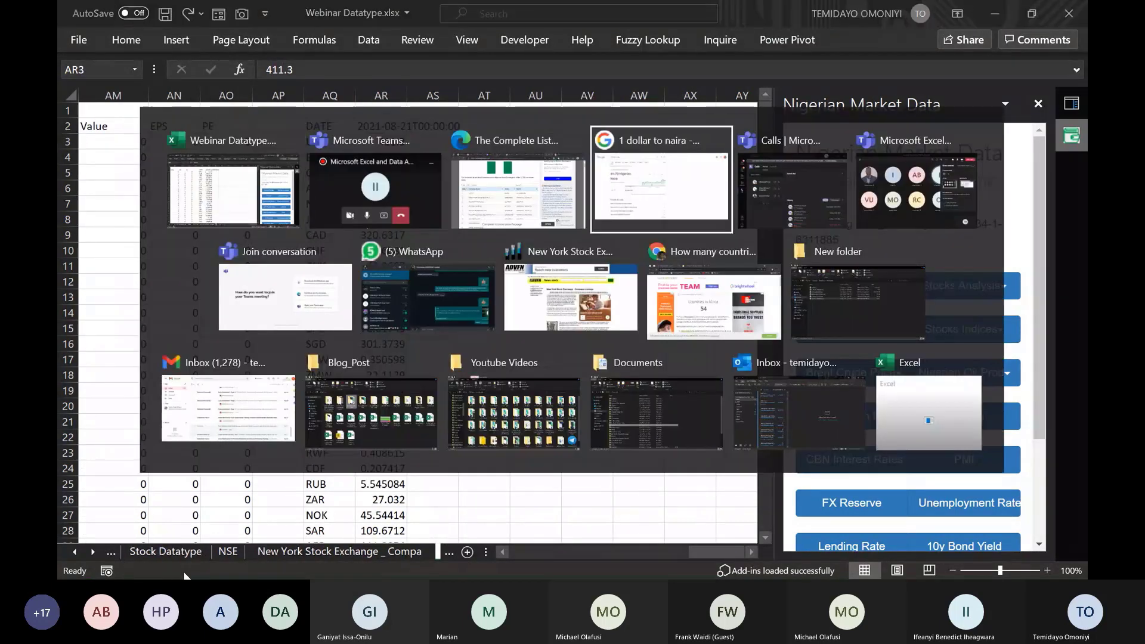
key("alt+Tab")
key("alt+Tab")
key("alt+Tab")
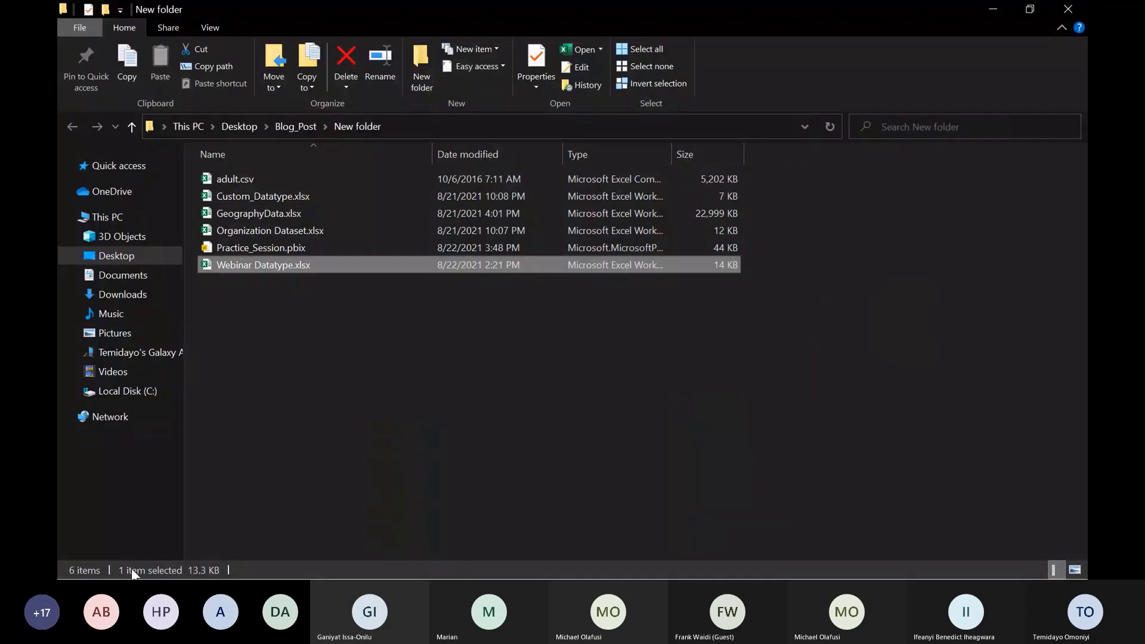
left_click(374, 450)
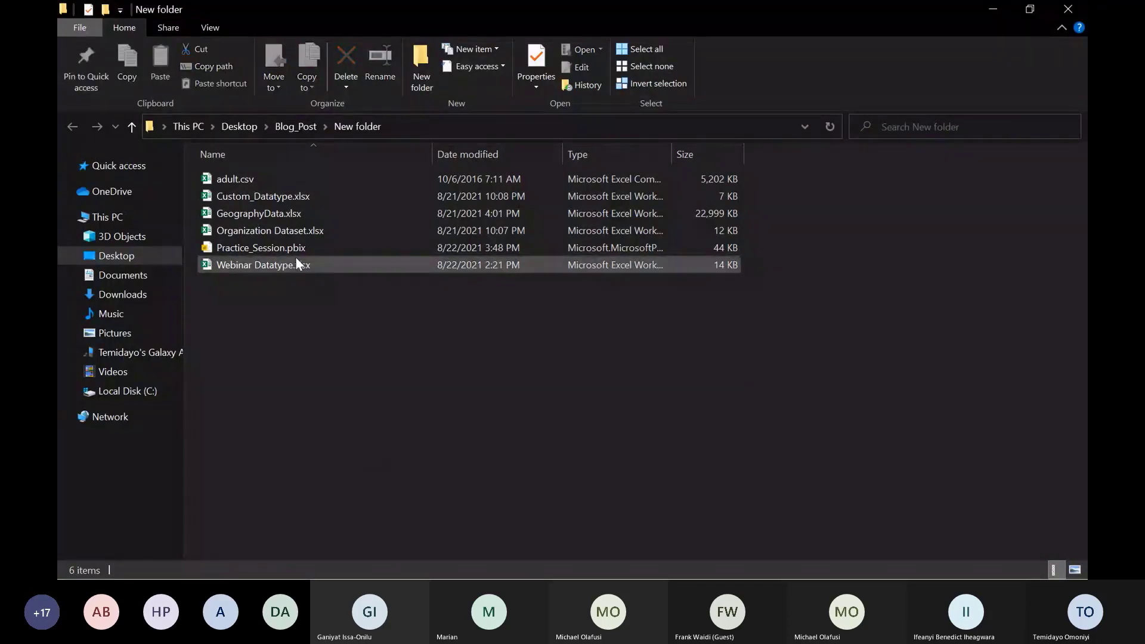
left_click(284, 230)
key("alt+Tab")
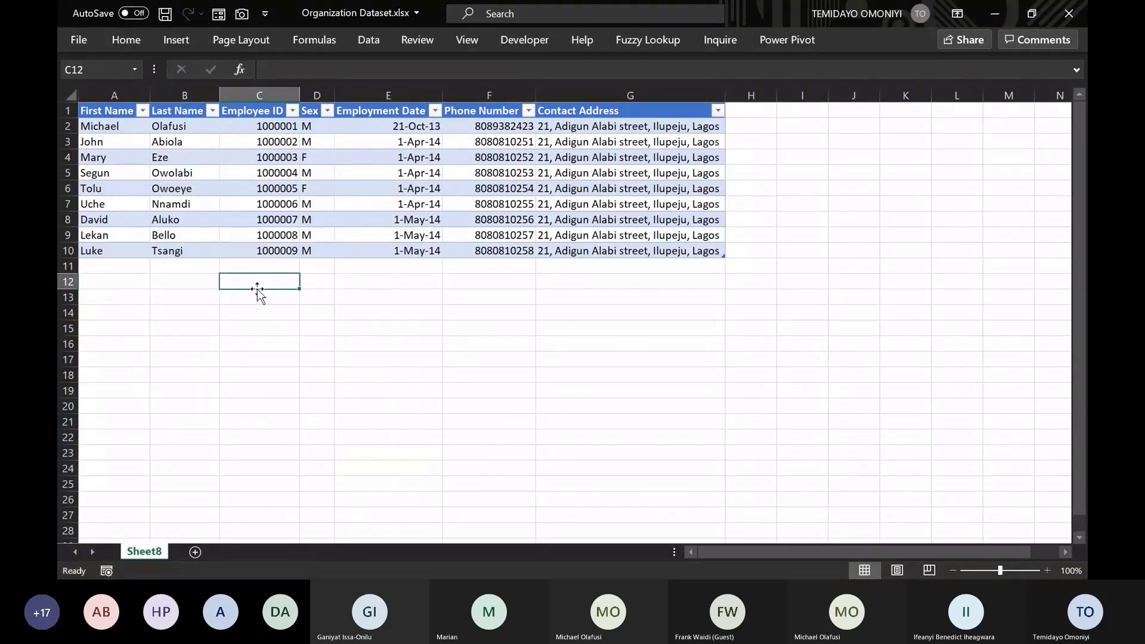
Examine the Organization option among Excel's data types, and return to the employee table at cell C10.
left_click(364, 44)
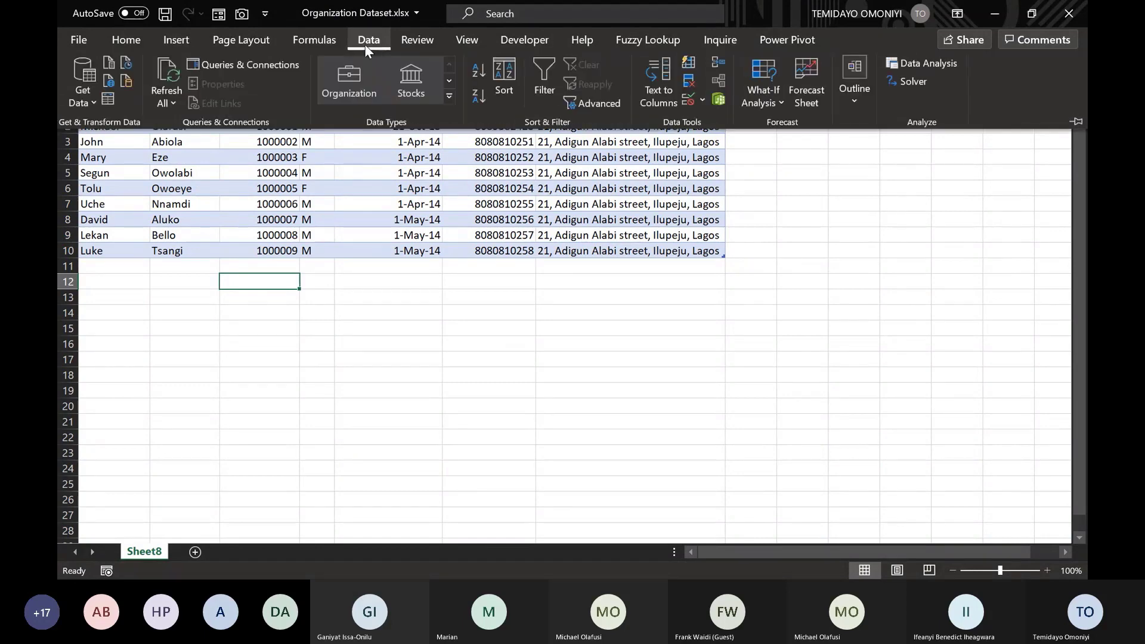
left_click(447, 93)
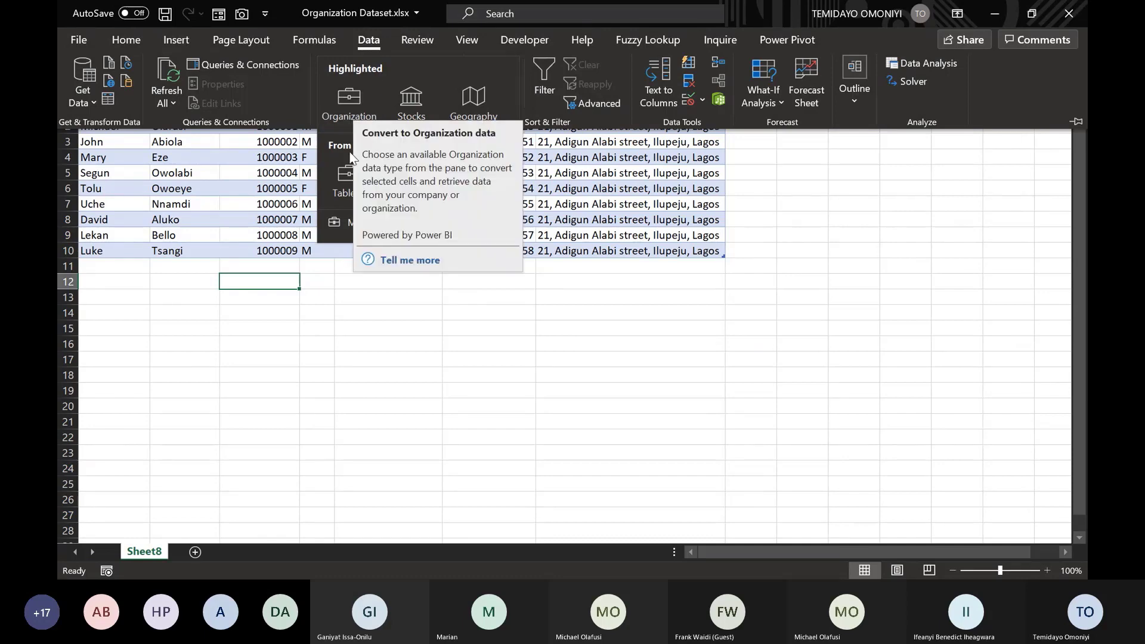
left_click(342, 280)
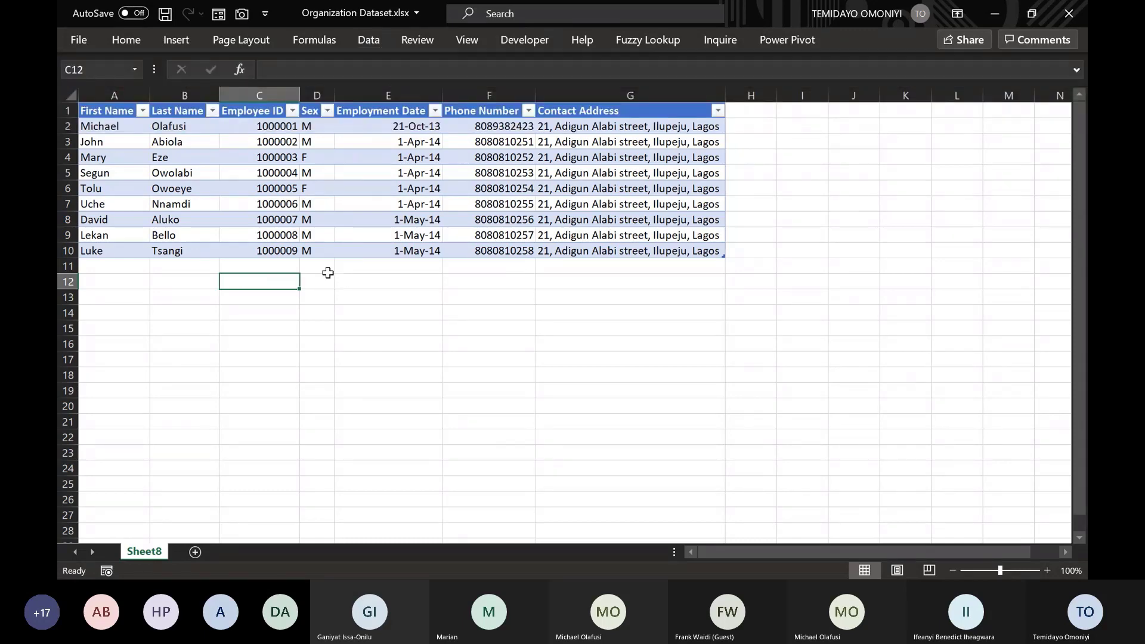
left_click(290, 251)
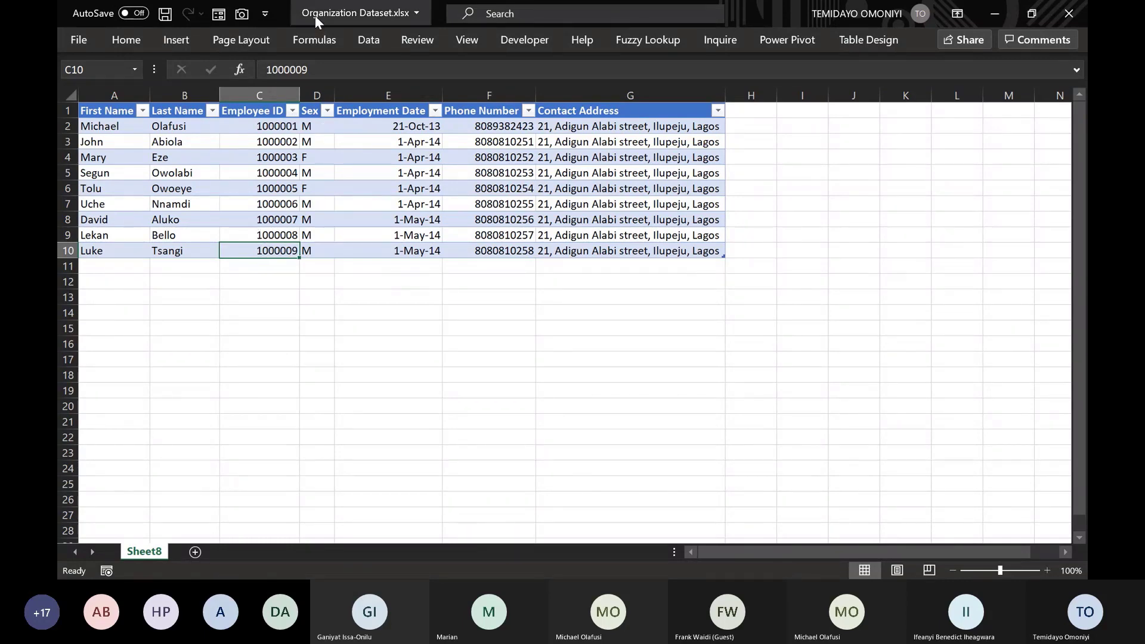
Launch Power BI Desktop and dismiss its welcome screen to reach the blank report.
key("super")
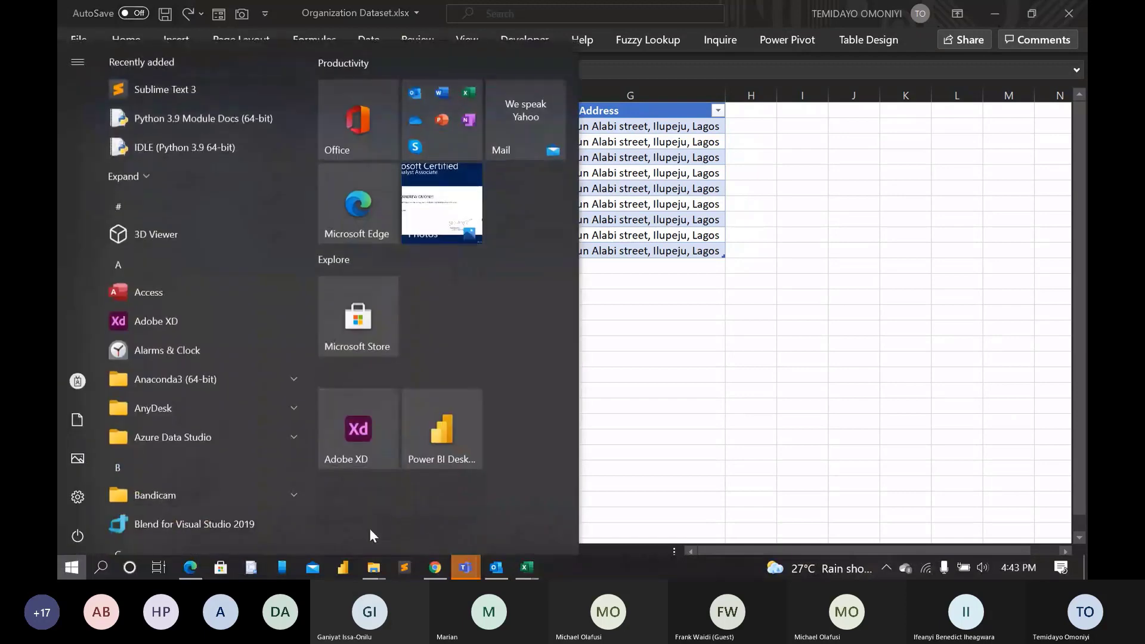
left_click(338, 567)
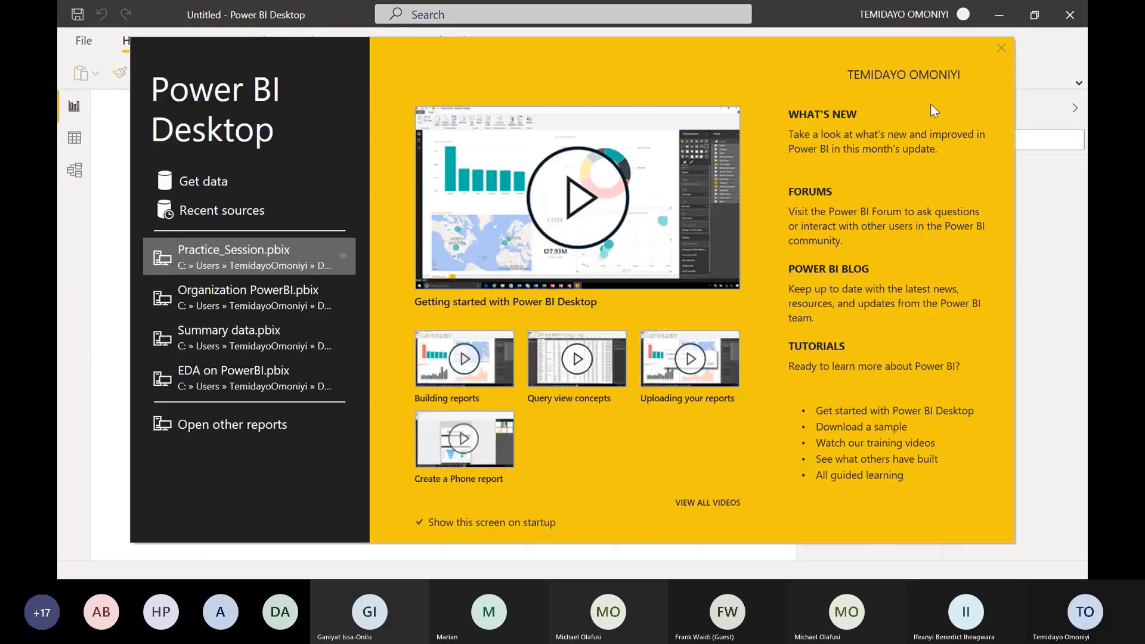
left_click(1003, 52)
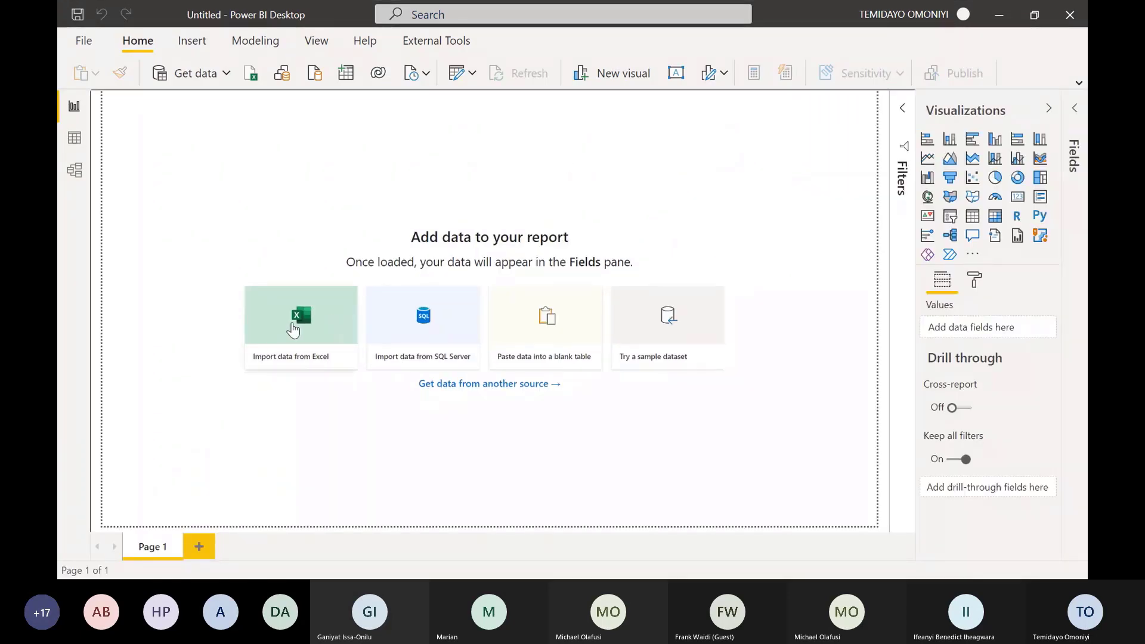
Import Table15 from the Excel workbook Organization Dataset.xlsx and load it into the report.
left_click(291, 322)
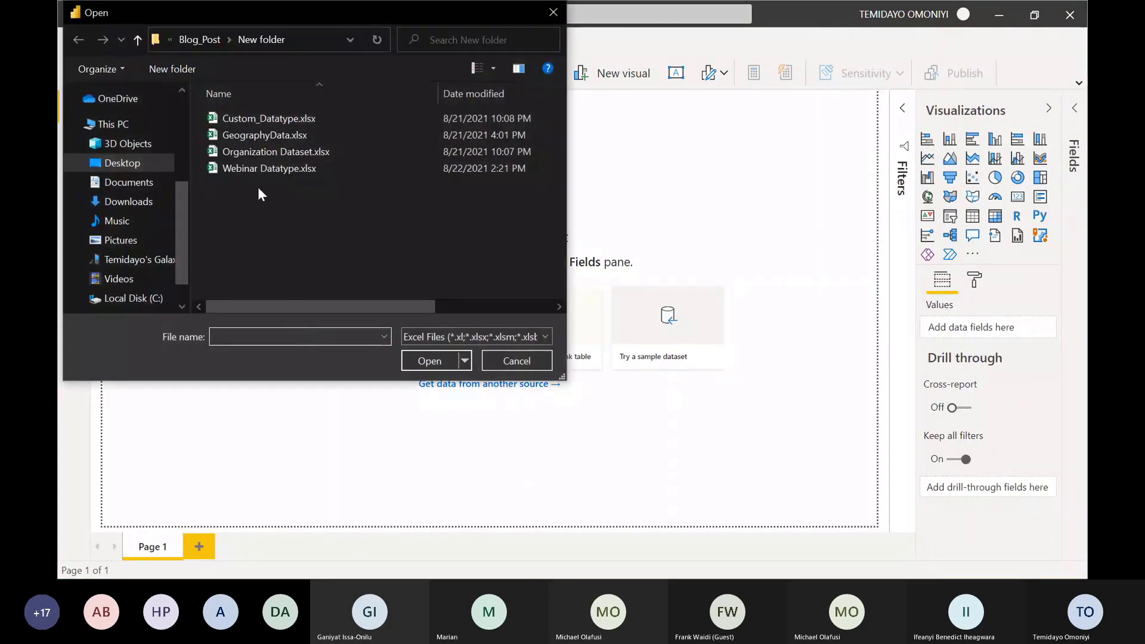
left_click(249, 153)
left_click(429, 359)
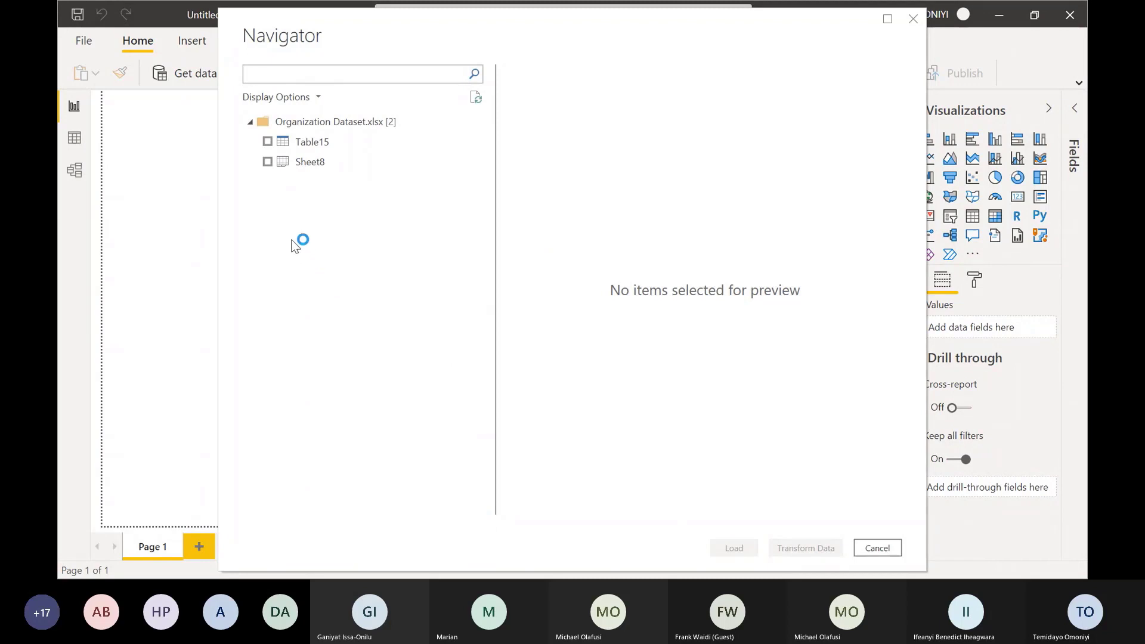
left_click(268, 141)
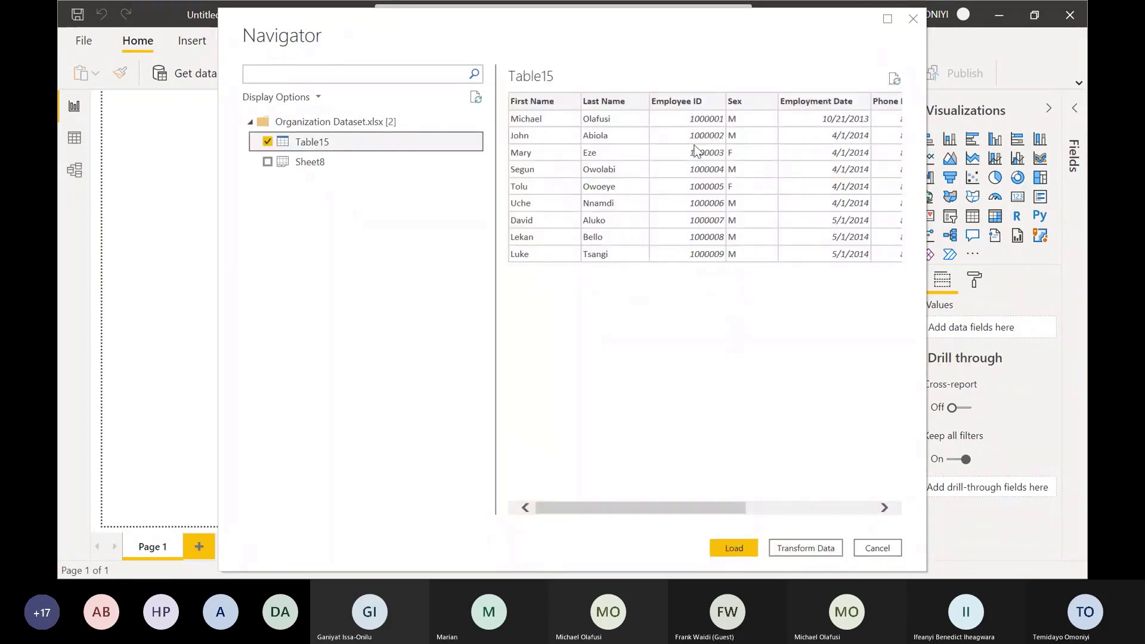
mouse_move(718, 507)
left_mouse_down()
mouse_move(852, 514)
mouse_move(724, 511)
left_mouse_up()
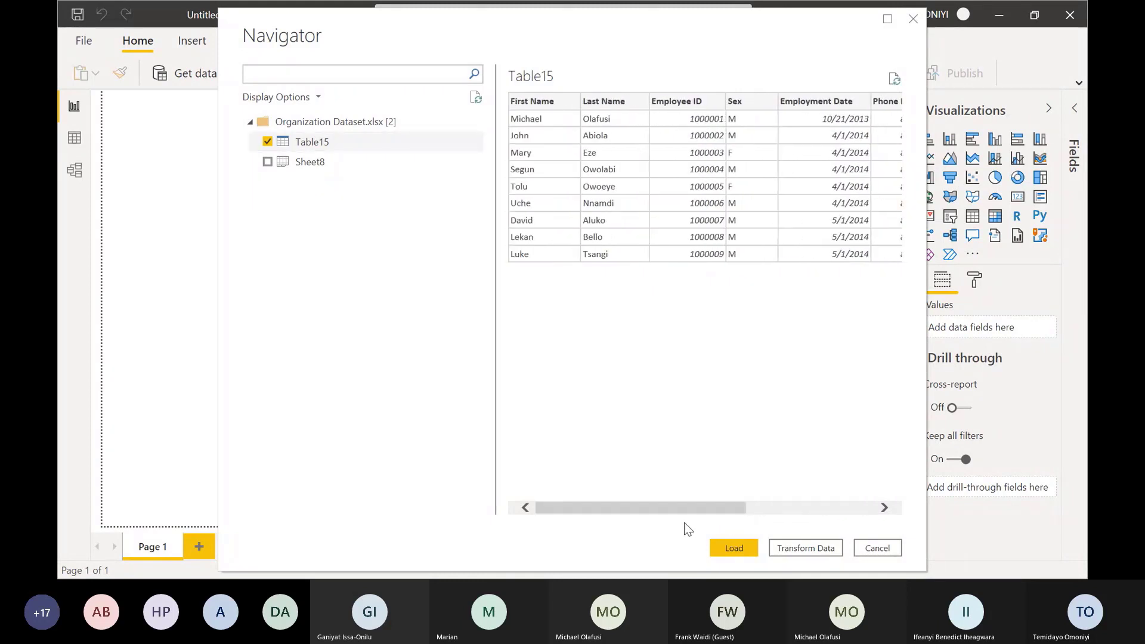
left_click(738, 551)
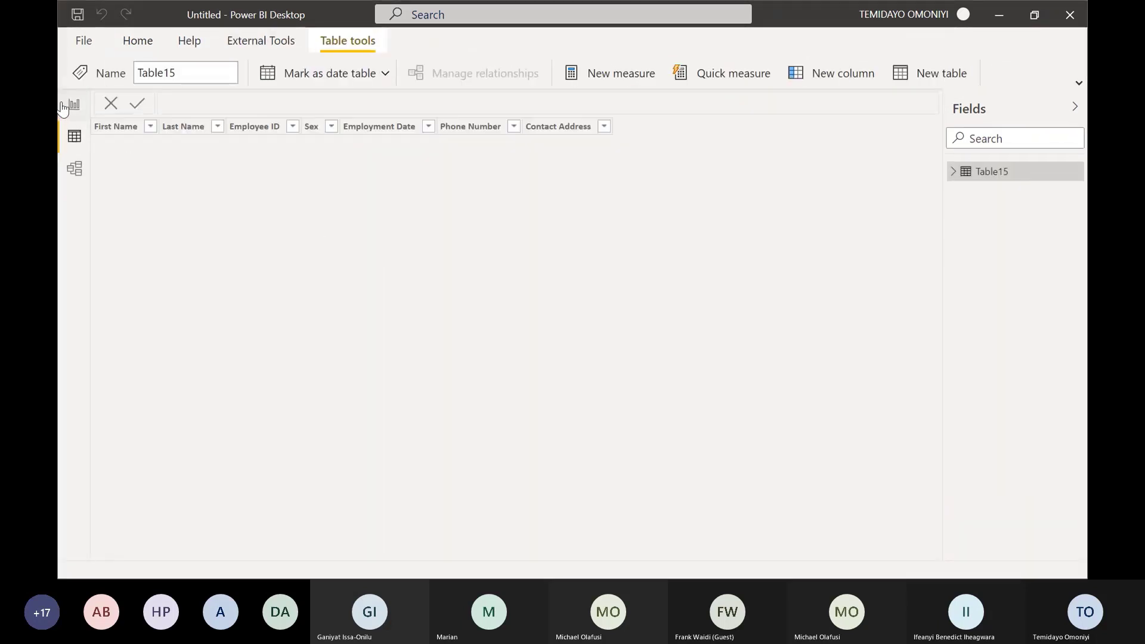
Return to the report view and rename the loaded table Table15 to Organization.
left_click(73, 106)
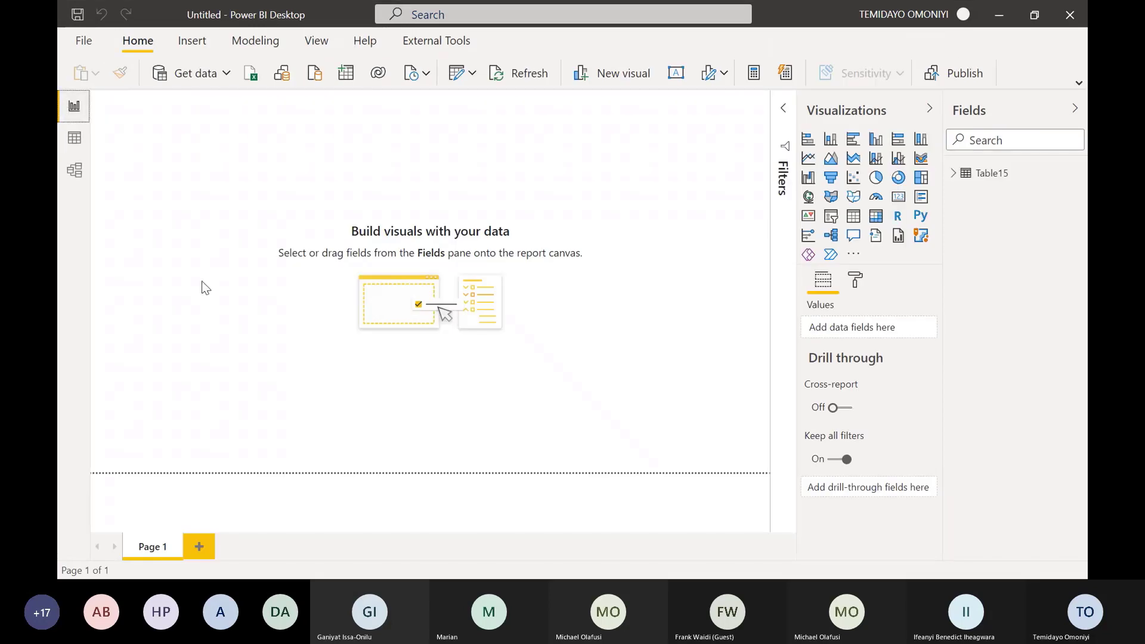
double_click(991, 173)
key("BackSpace")
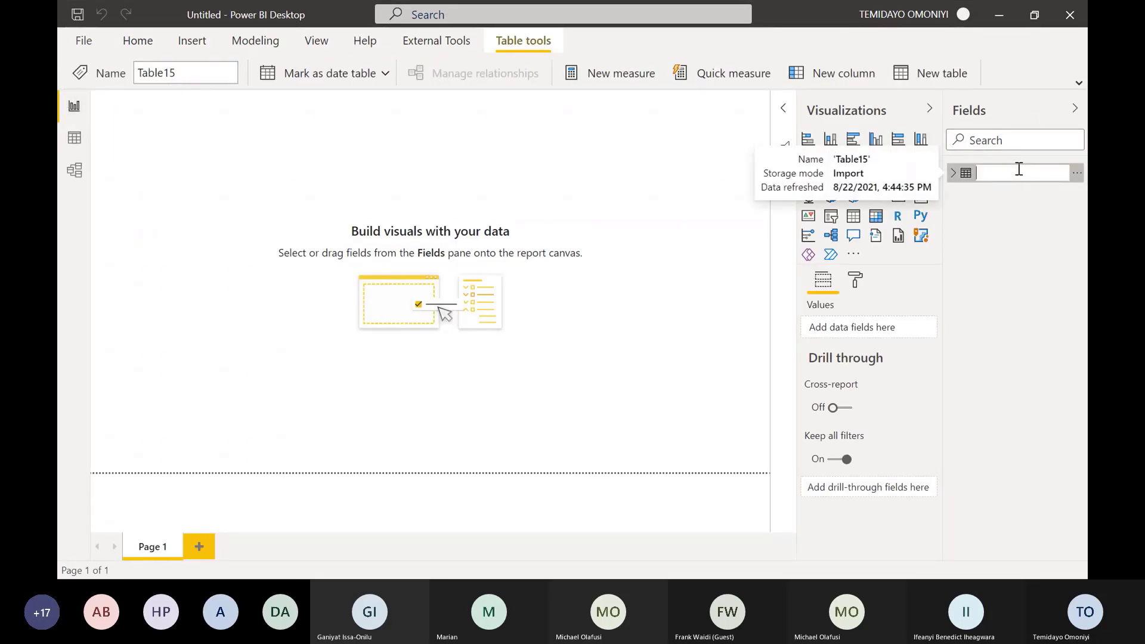
type("Organization")
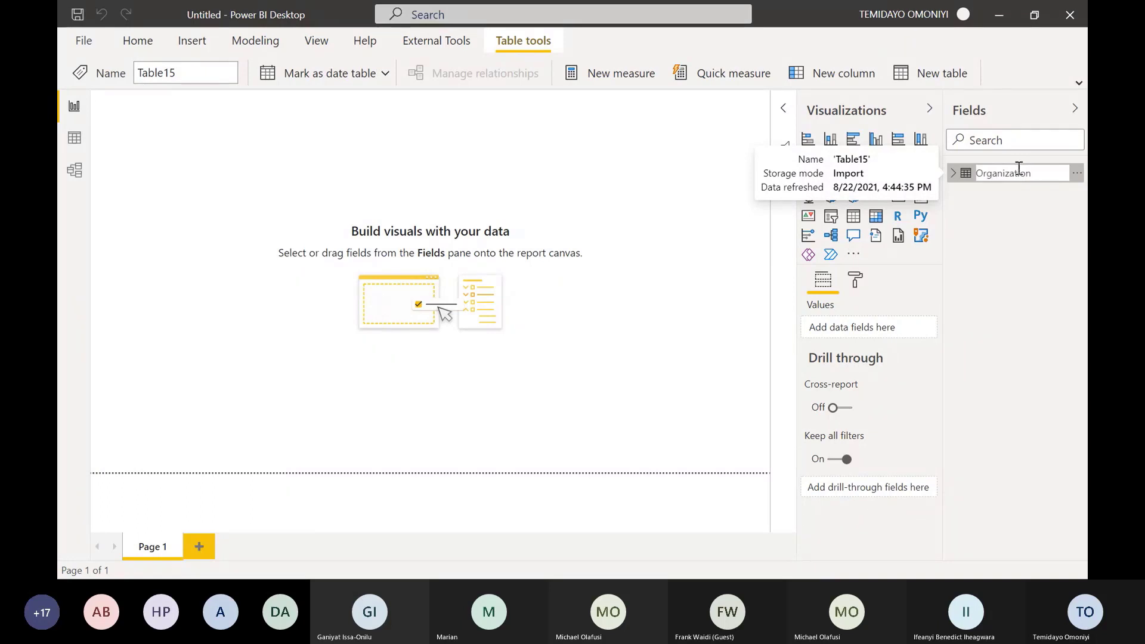
key("Return")
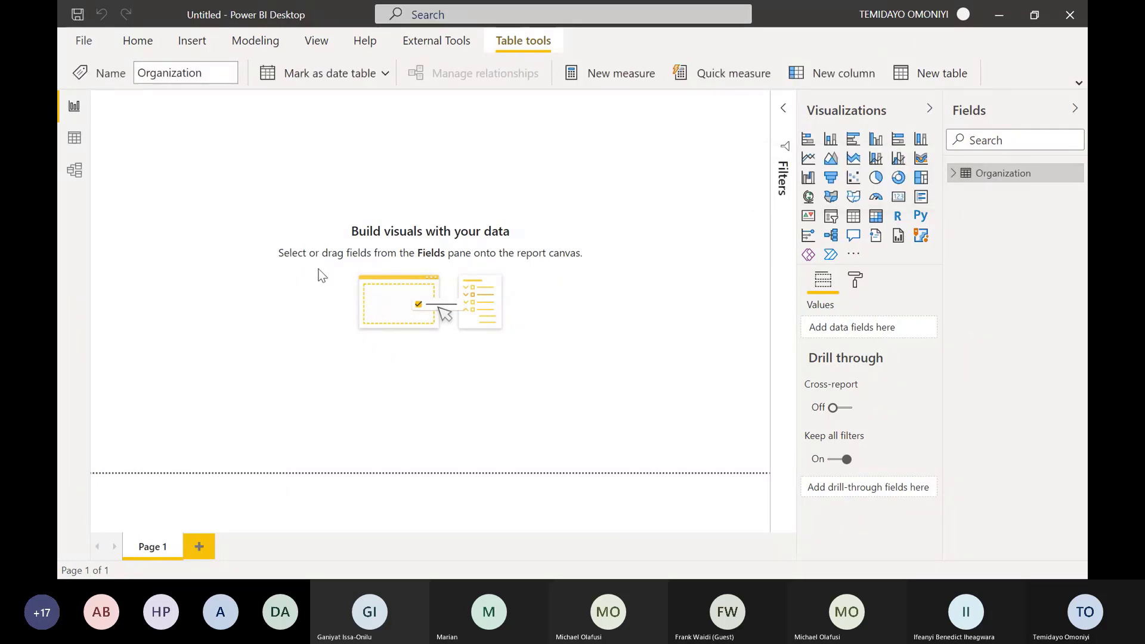
Show the data model, select the Organization table and open its featured table setup.
left_click(73, 170)
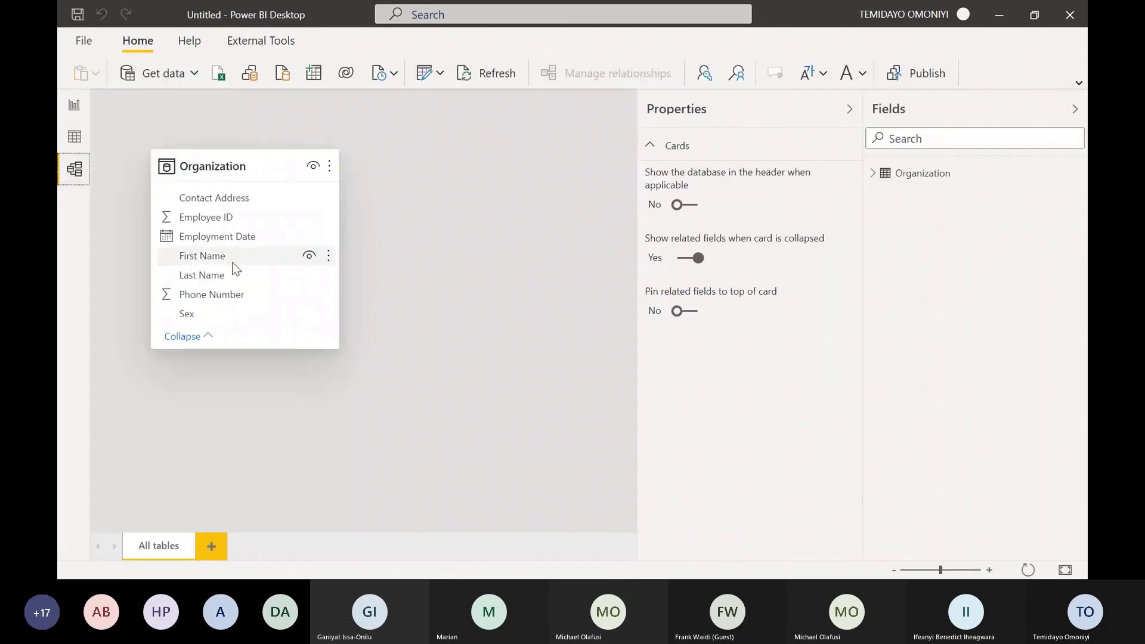
left_click(227, 169)
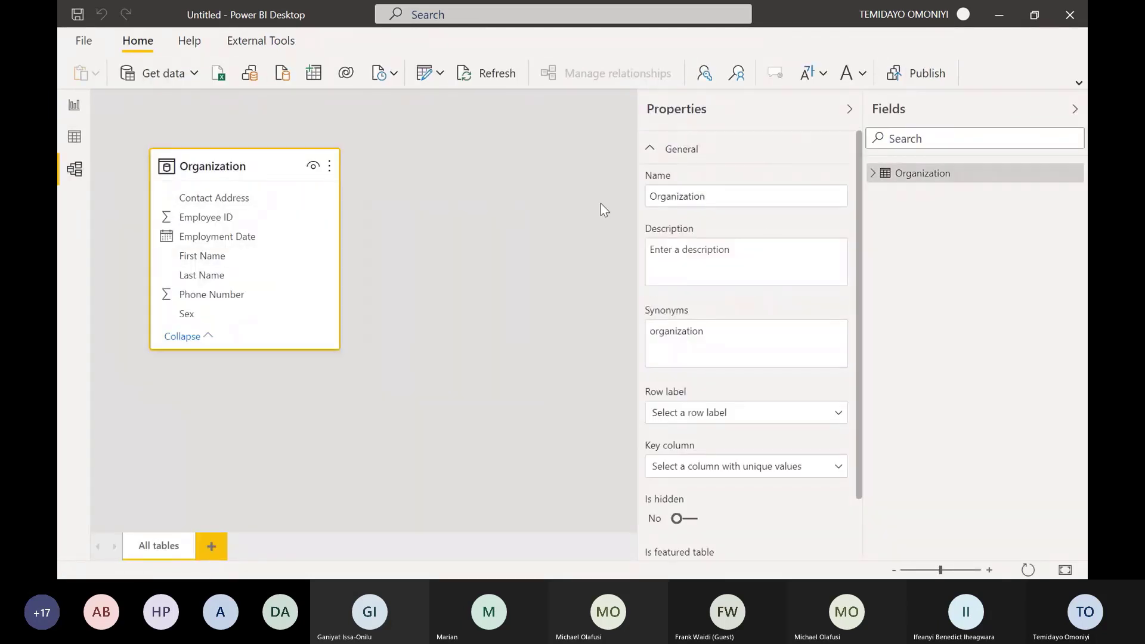
left_click_drag(857, 238, 871, 295)
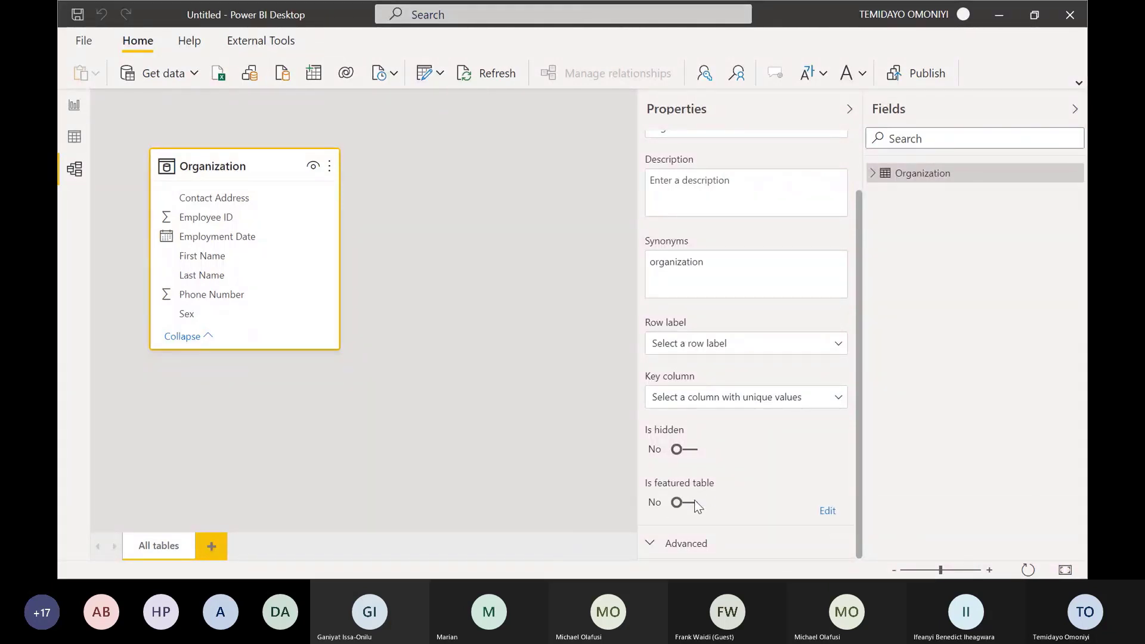
left_click(684, 502)
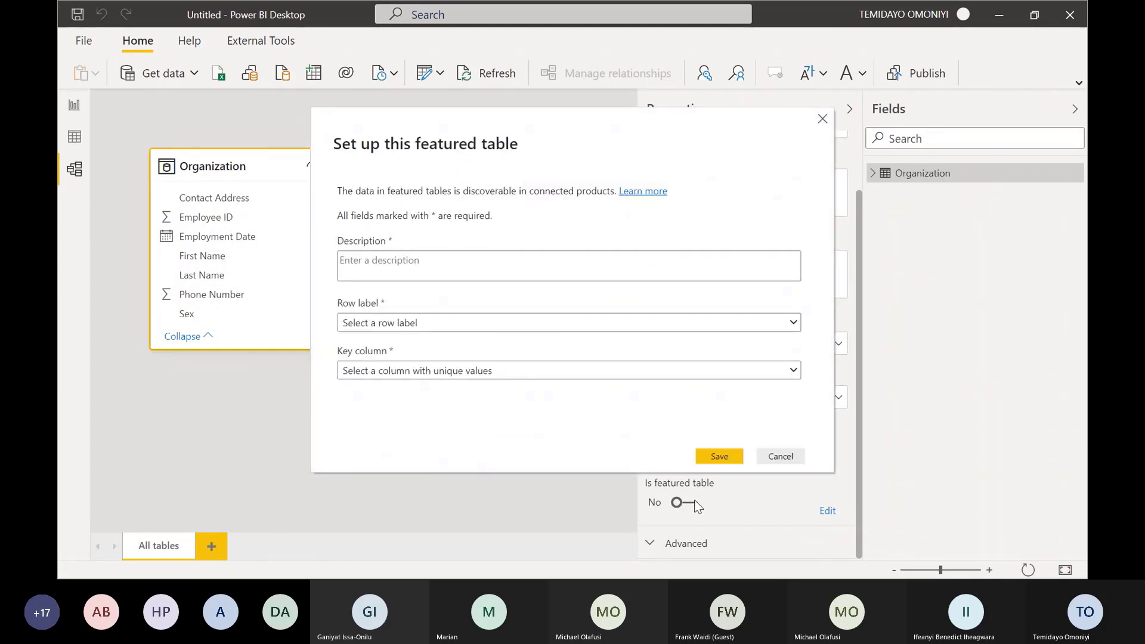
Save the featured table with description "Company Biodata Info" and Employee ID as row label and key column, and return to the report view.
left_click(391, 265)
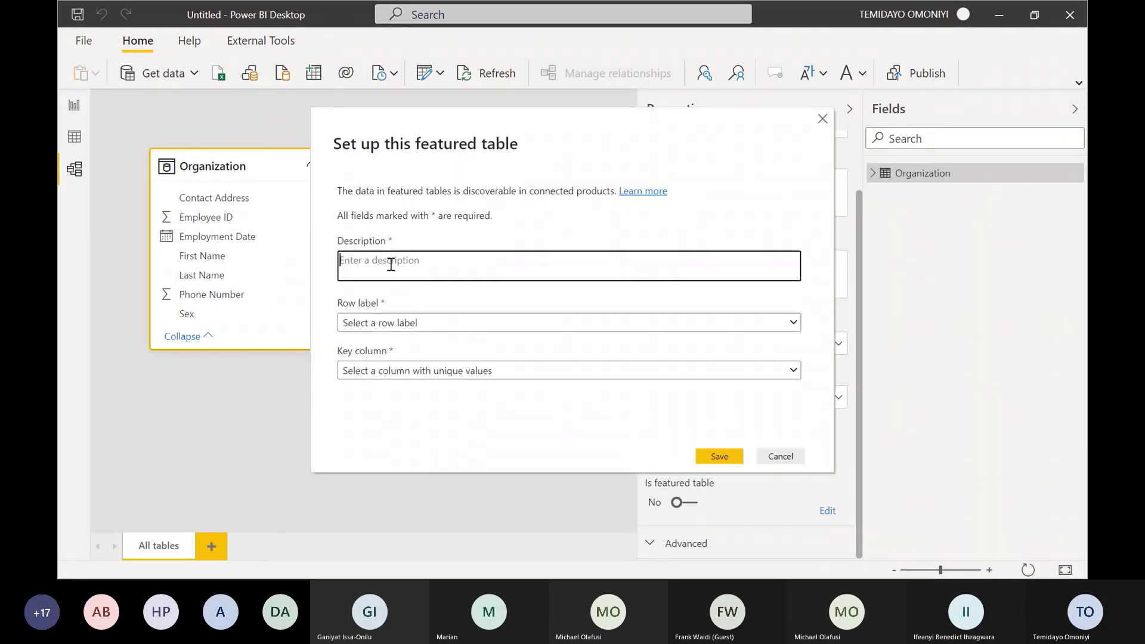
type("Compa")
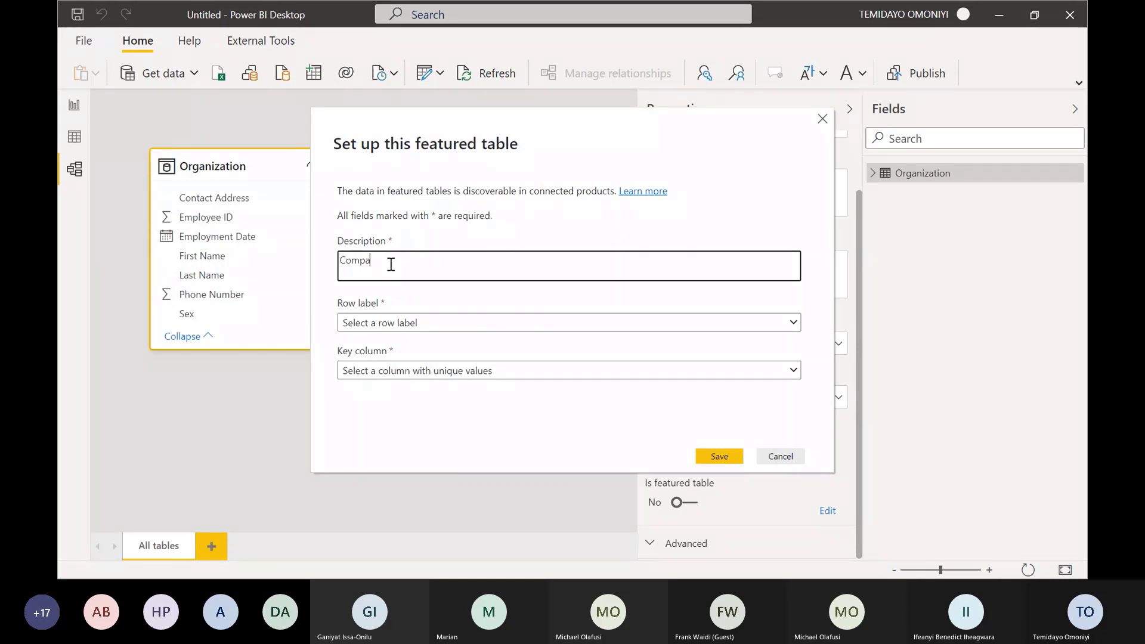
type("ny Bio")
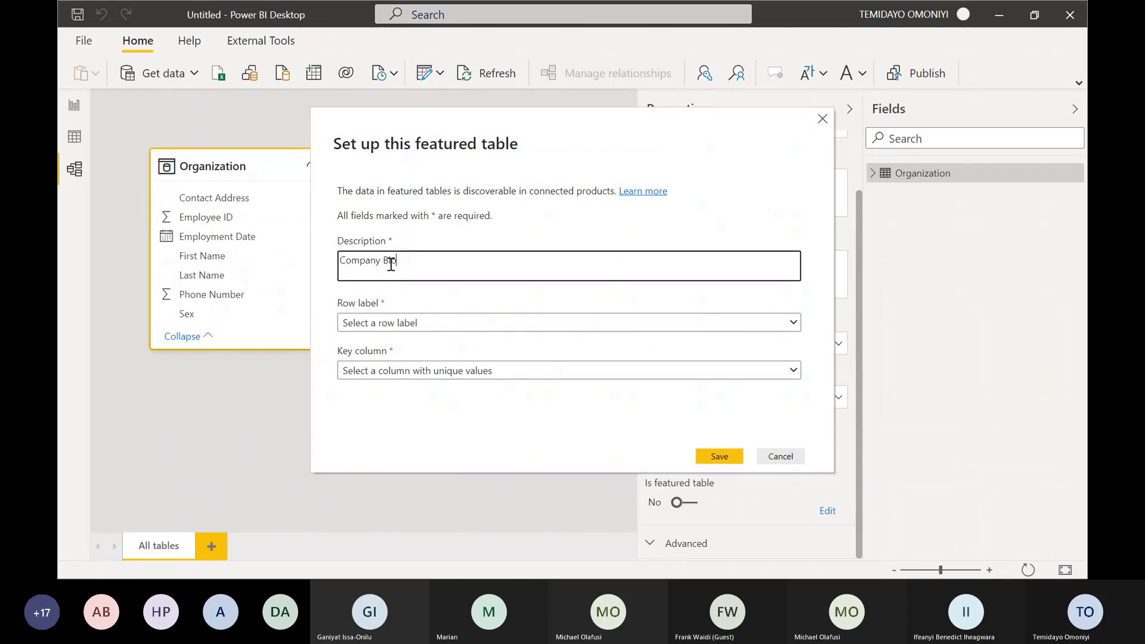
type("data Info")
left_click(386, 328)
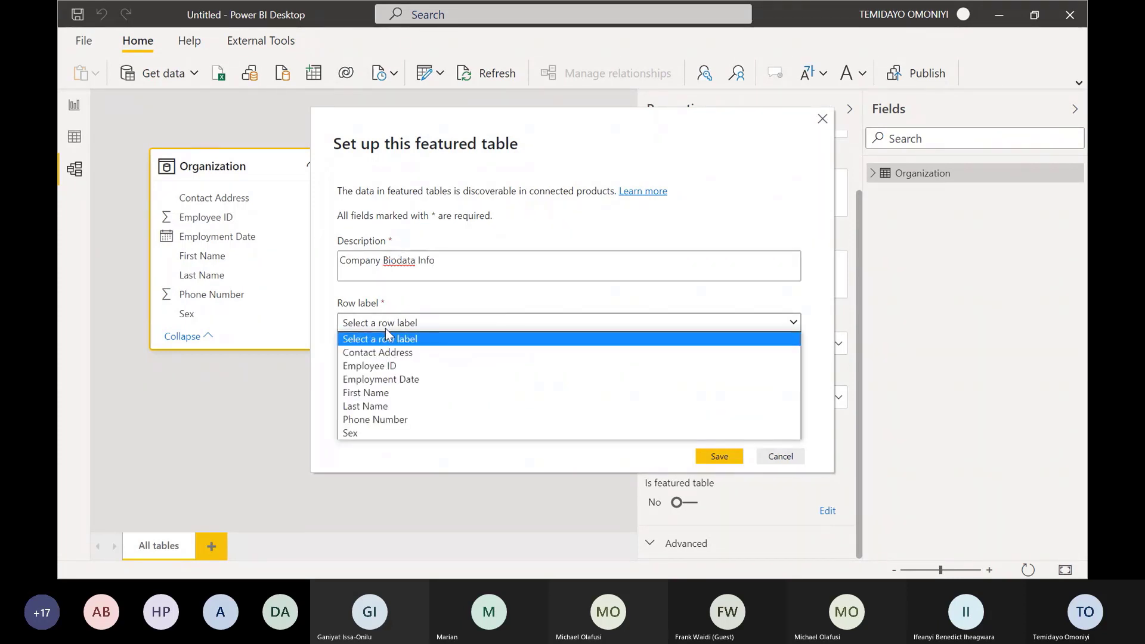
left_click(378, 366)
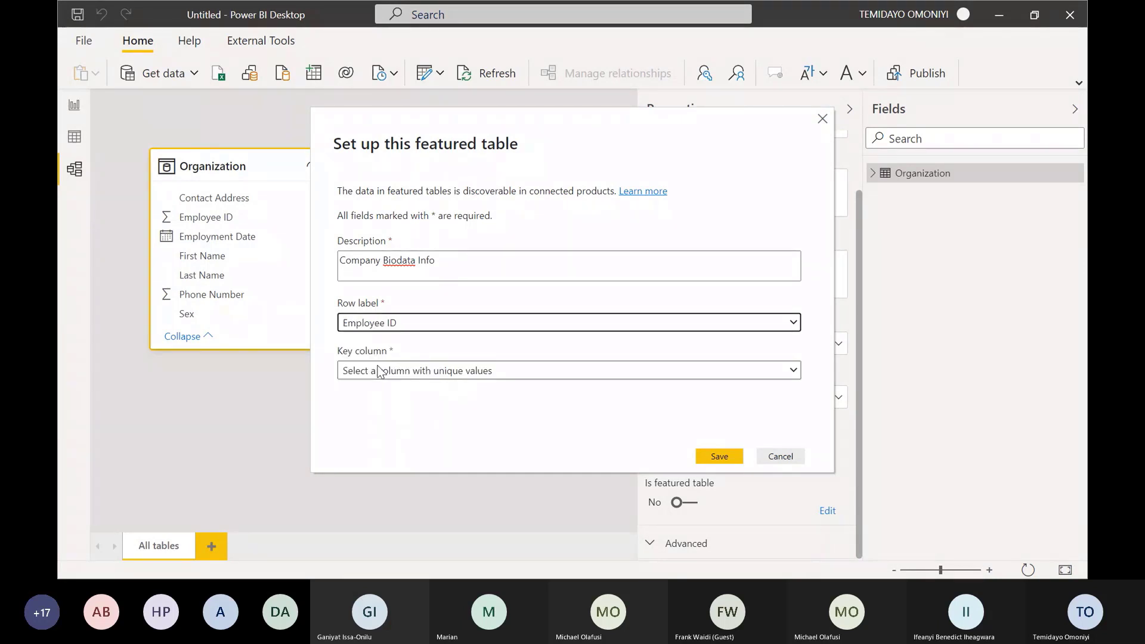
left_click(378, 371)
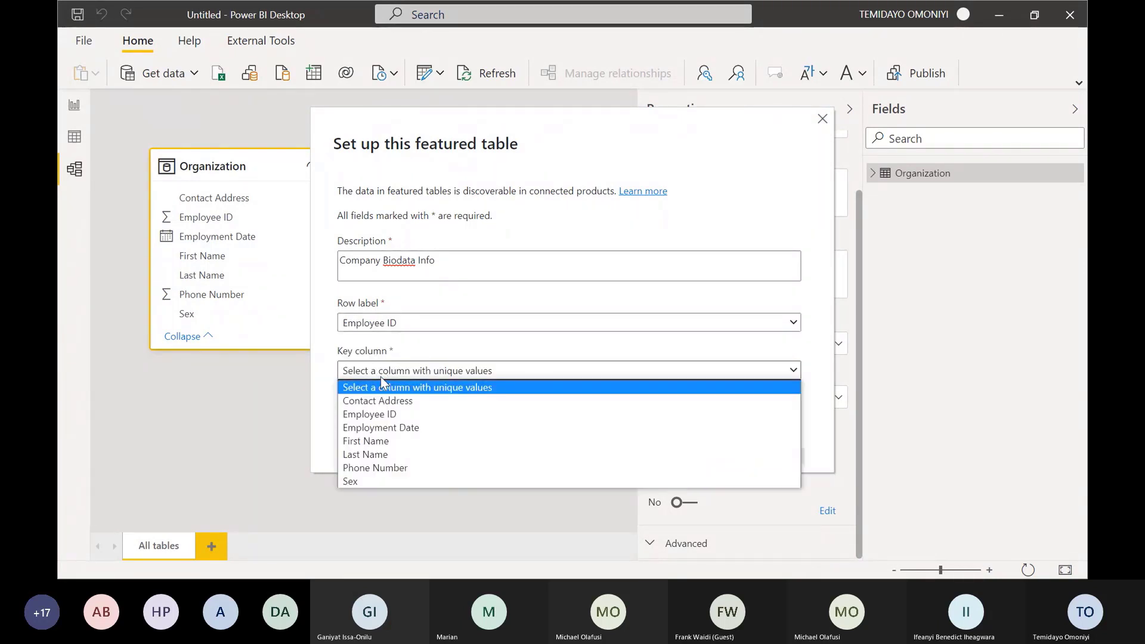
left_click(382, 414)
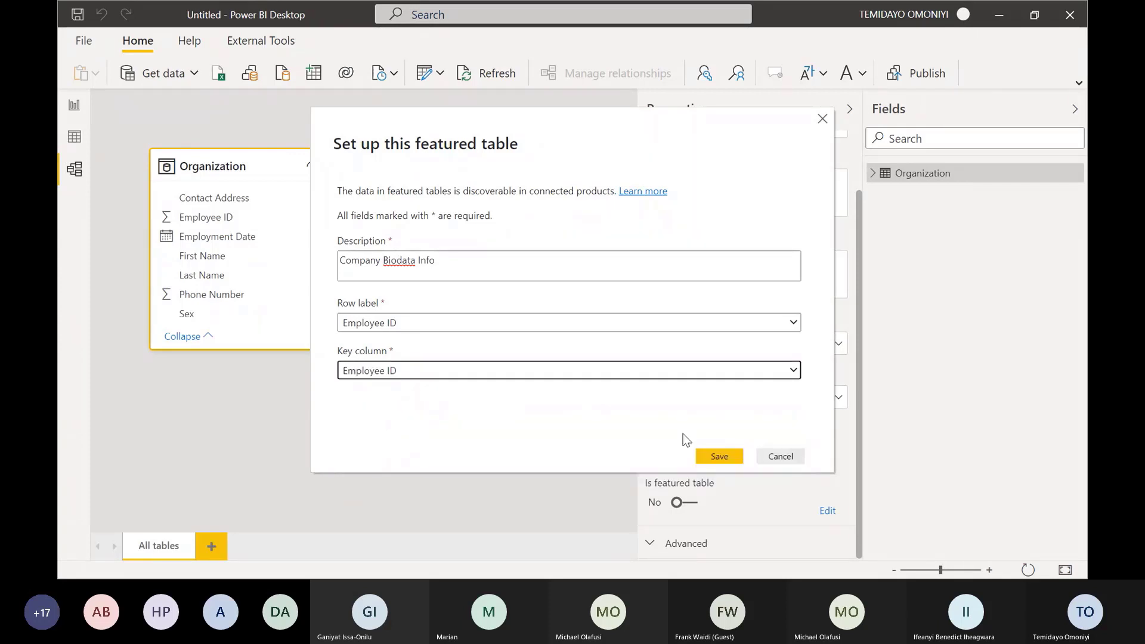
left_click(719, 456)
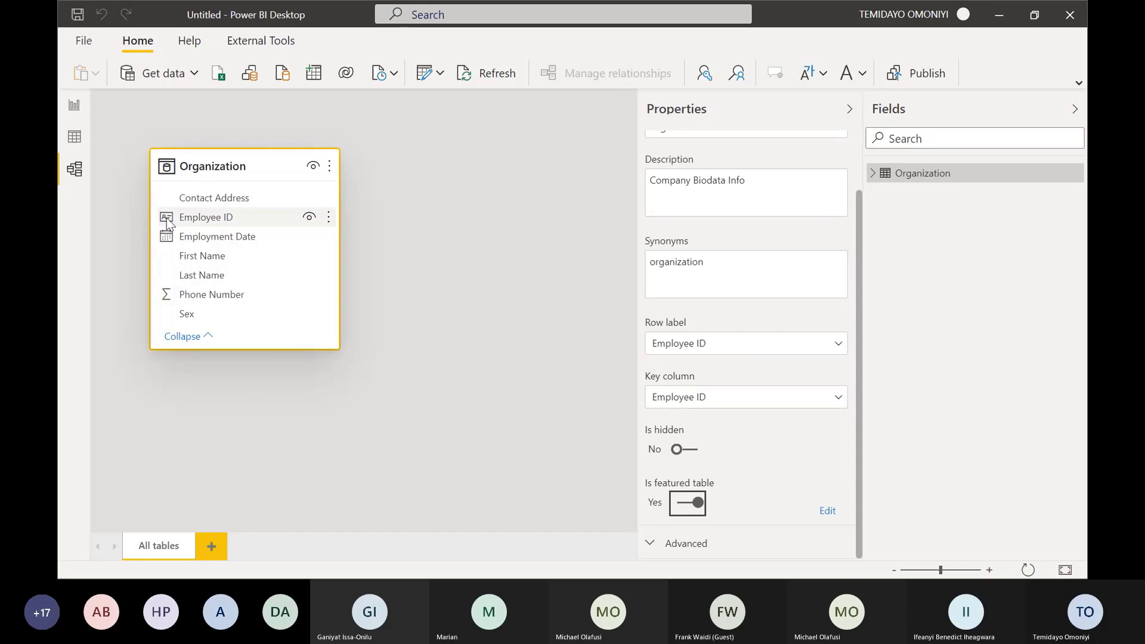
left_click(74, 107)
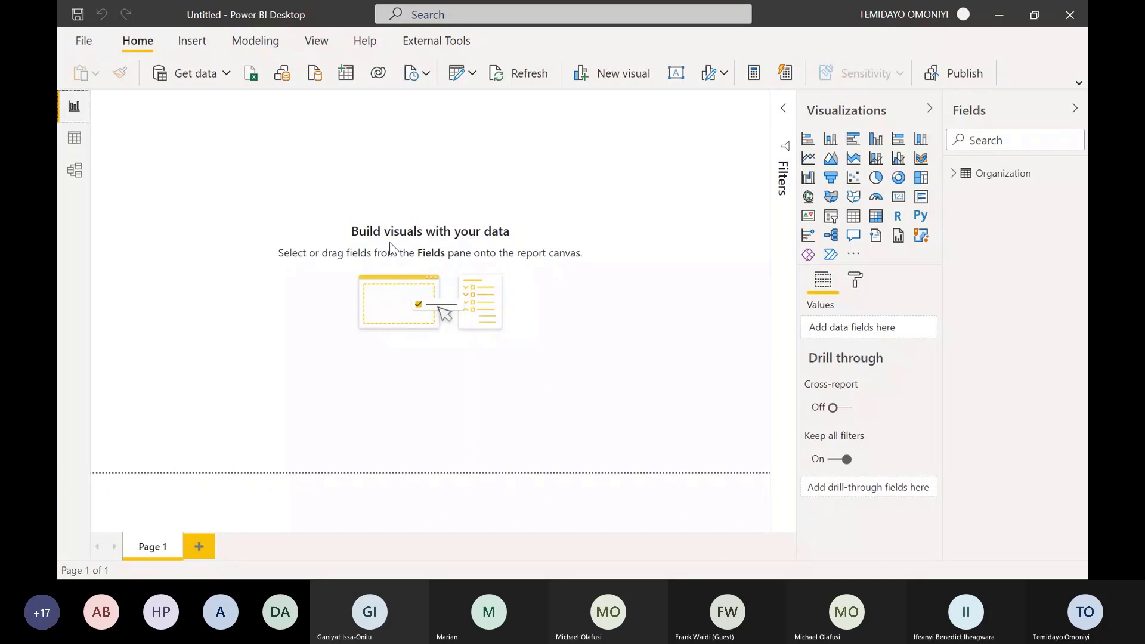
Start publishing the report and save it as webinar_Organization in the New folder directory.
left_click(951, 76)
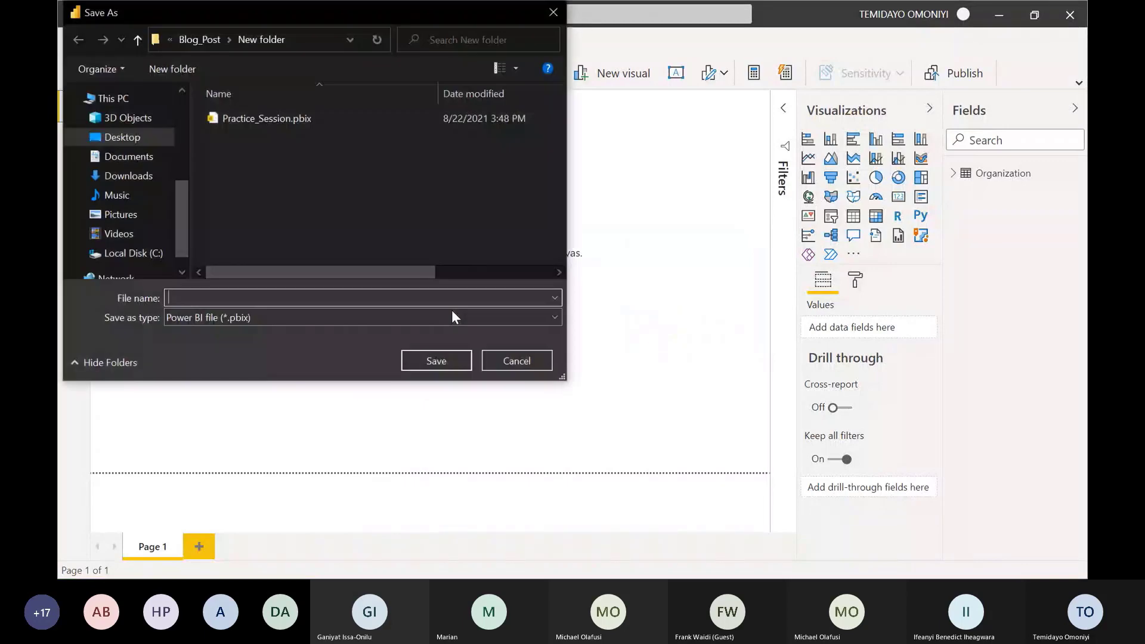
type("w")
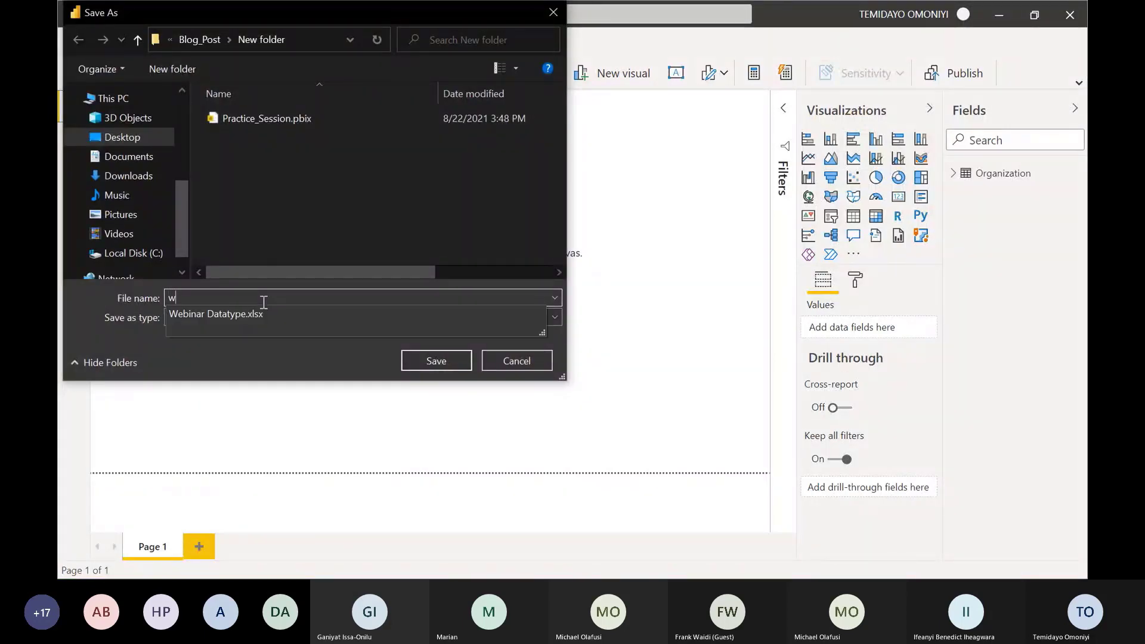
type("ebinar_Organizat")
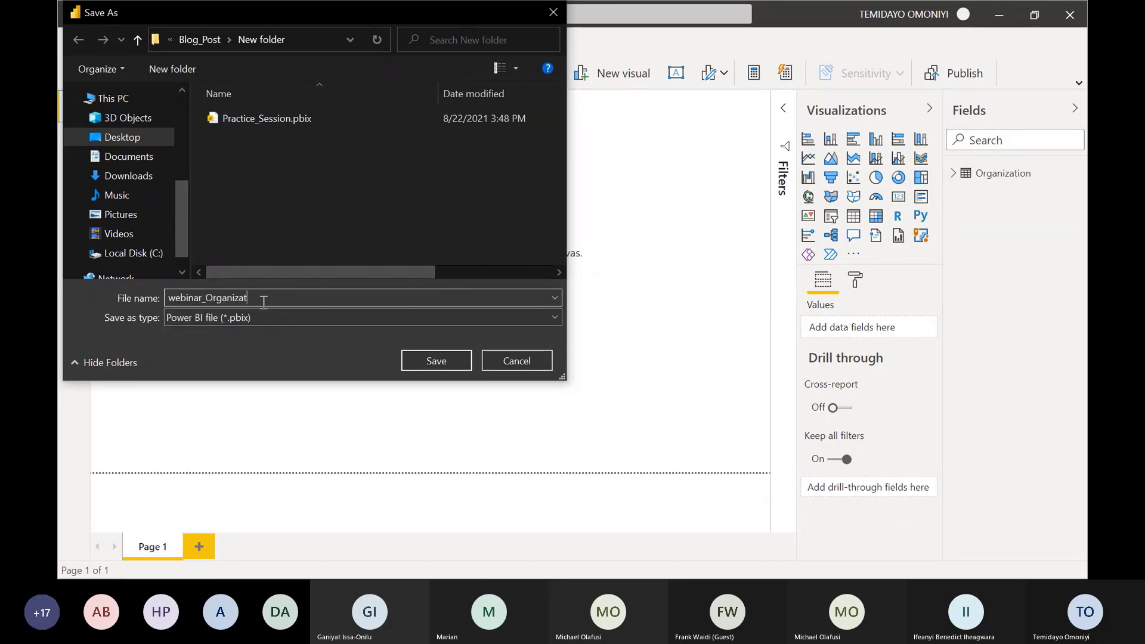
type("ion")
key("Return")
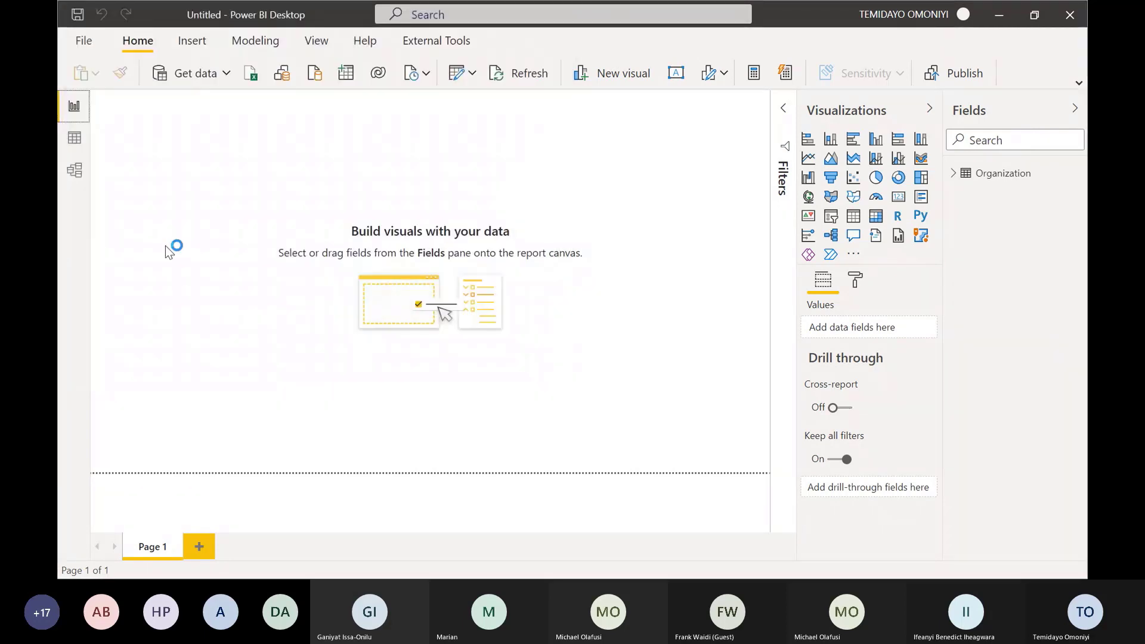
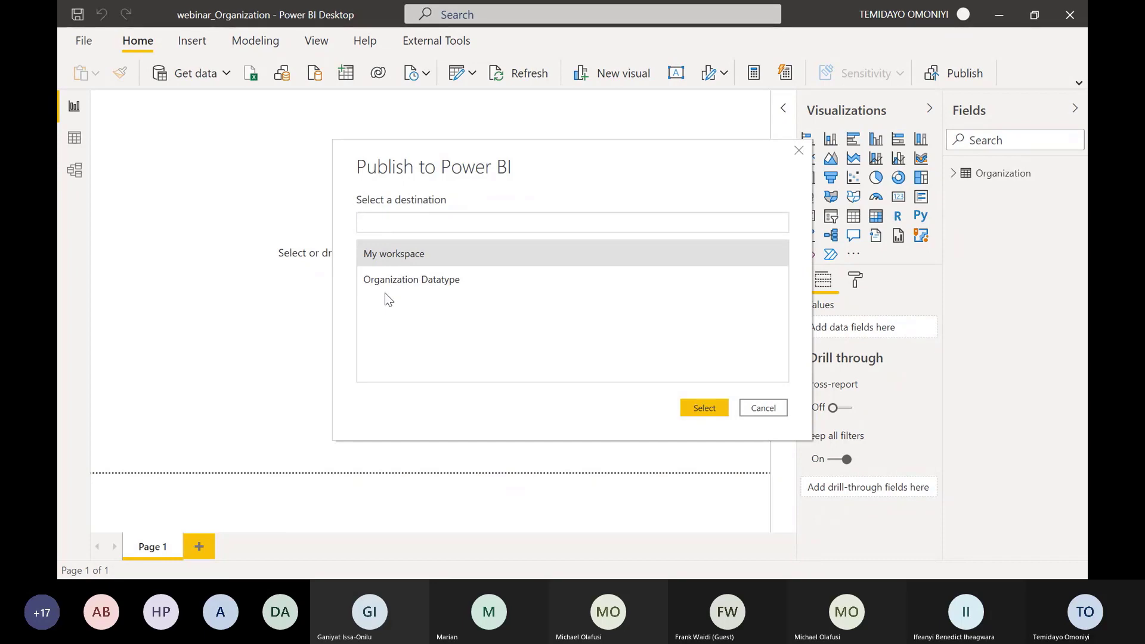
Switch to the Edge browser and open office.com in a new tab.
key("alt+Tab")
key("Tab")
key("Tab")
key("Tab")
key("Tab")
key("Tab")
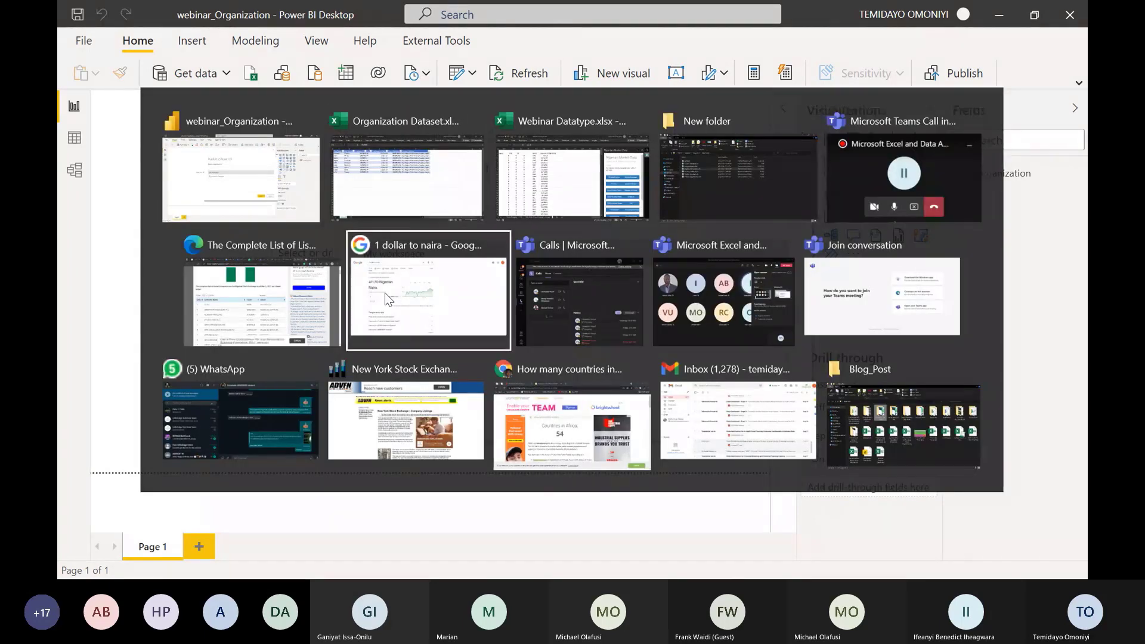
left_click(385, 292)
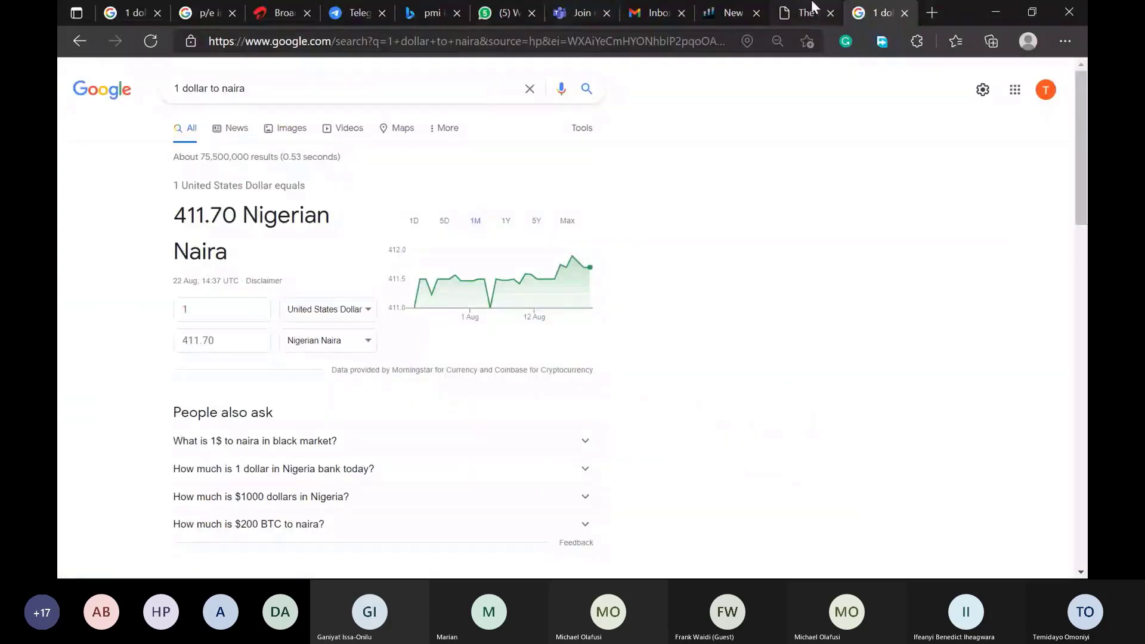
left_click(927, 16)
left_click(564, 37)
type("offi")
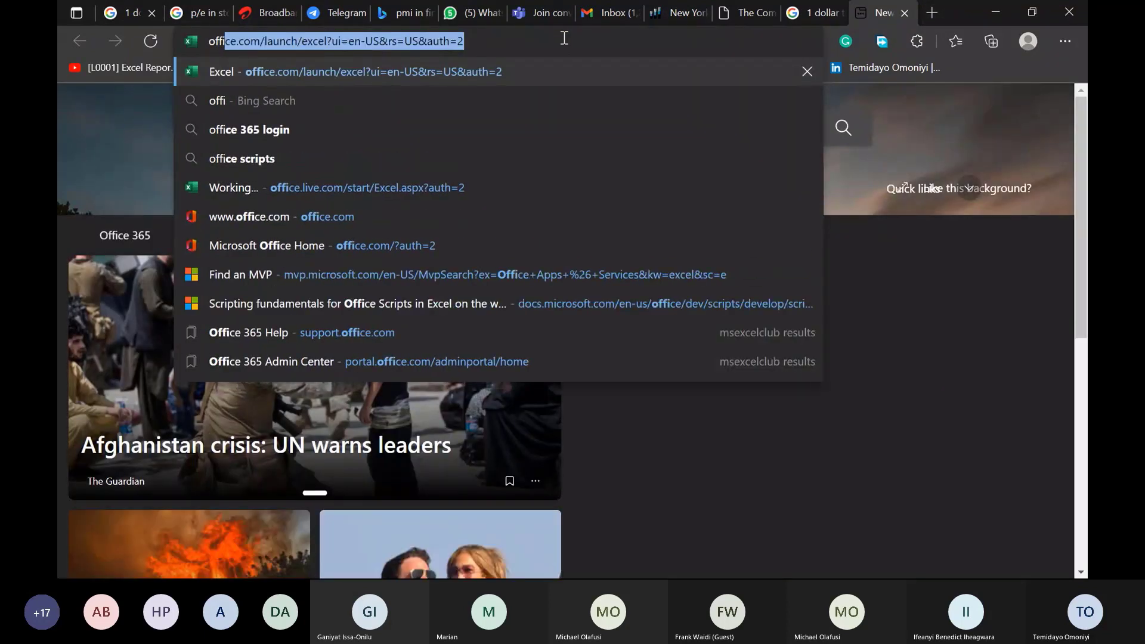
type("ce.com")
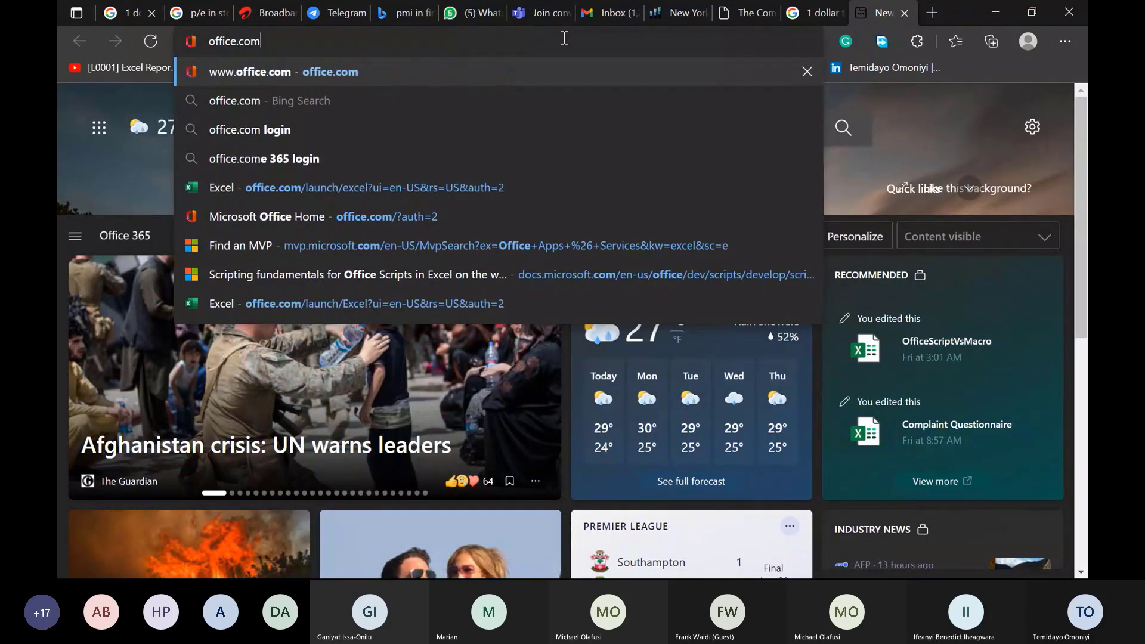
key("Return")
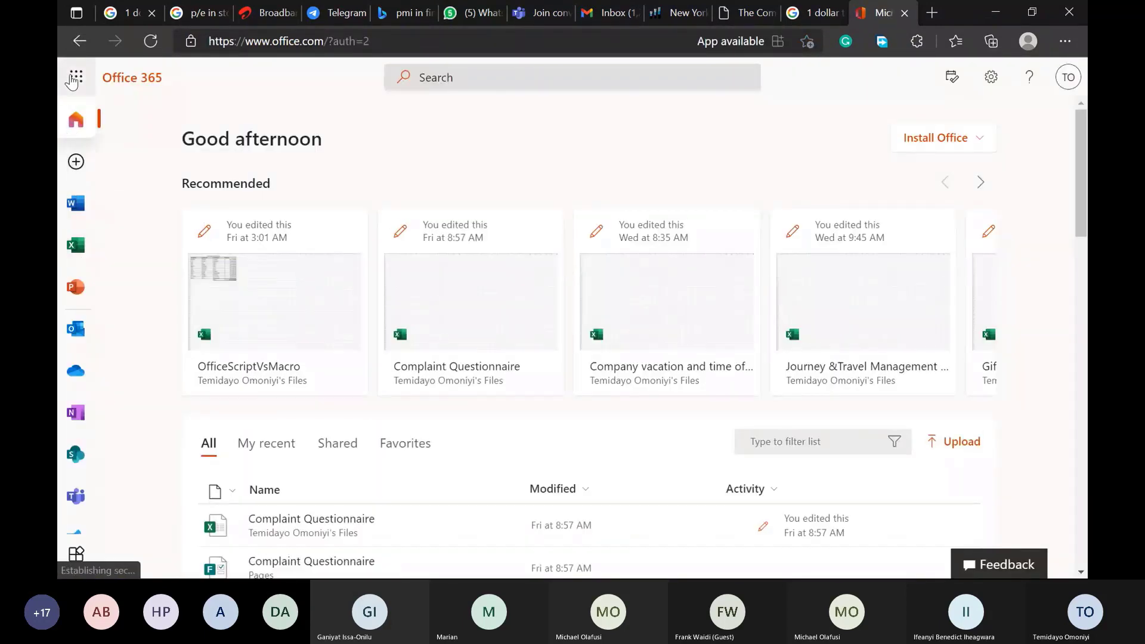
Open Power BI from the list of all Office 365 apps and show the available workspaces.
left_click(72, 79)
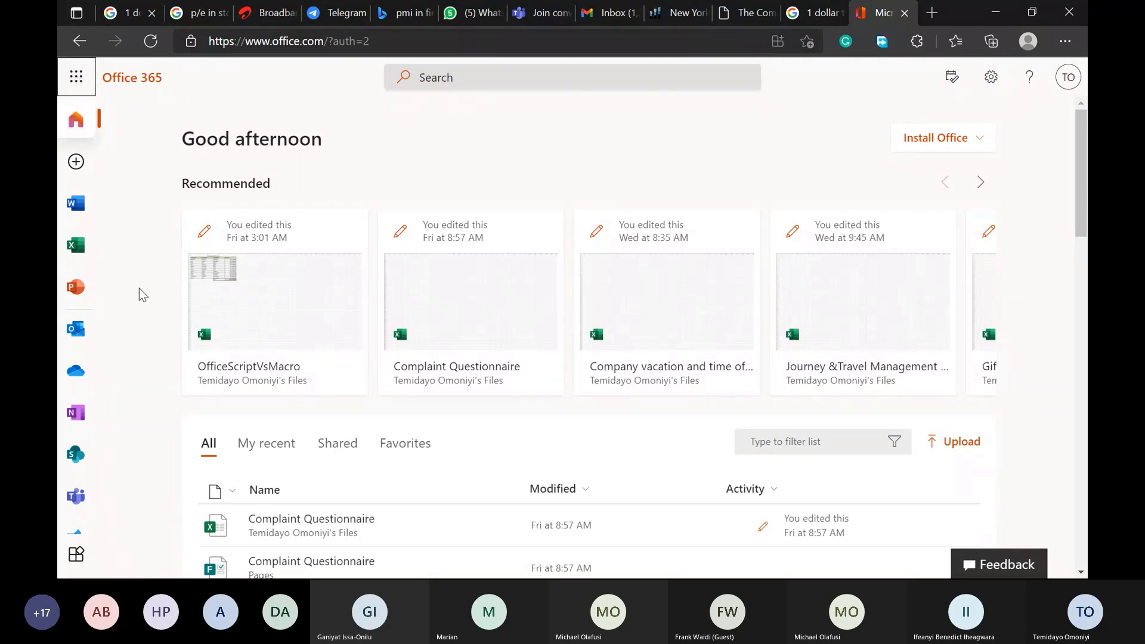
left_click(113, 374)
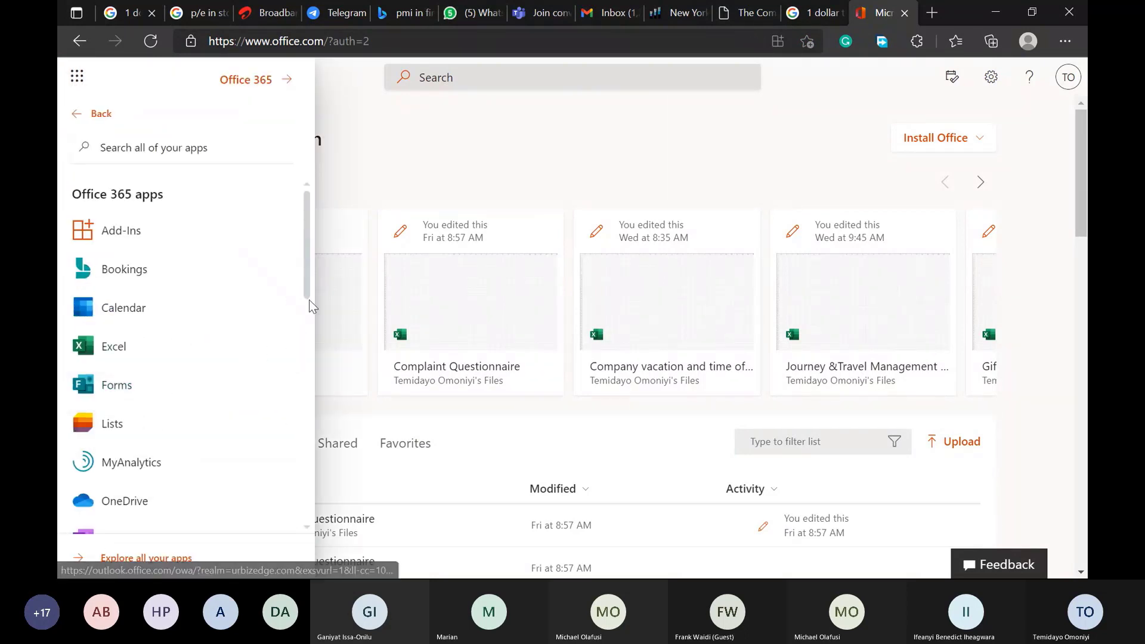
left_click_drag(307, 292, 307, 409)
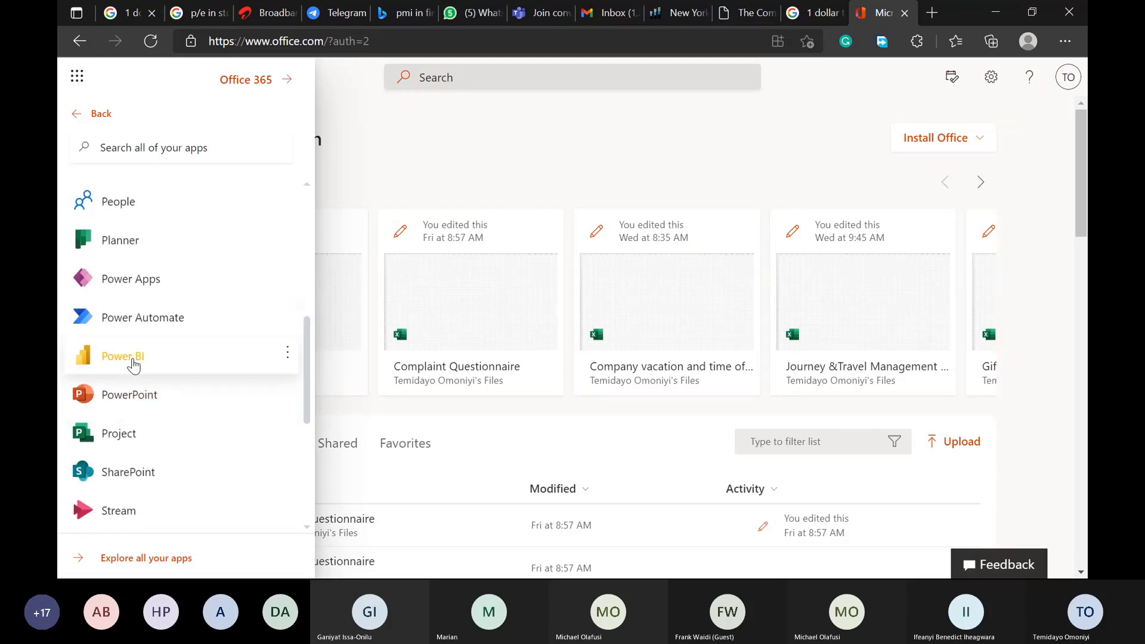
left_click(133, 358)
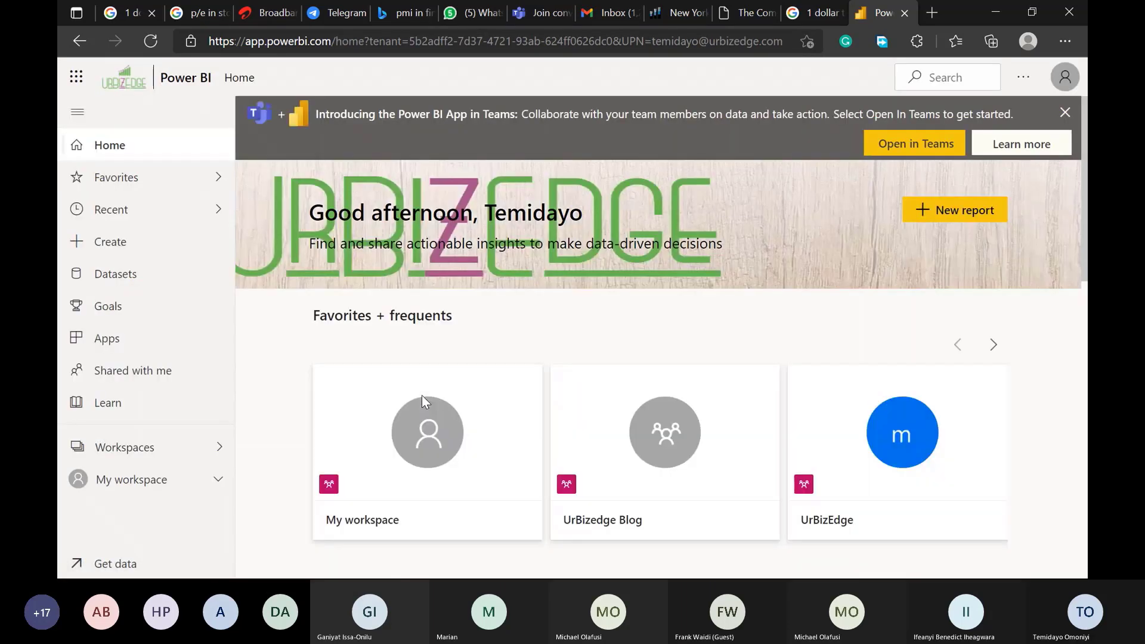
left_click(124, 447)
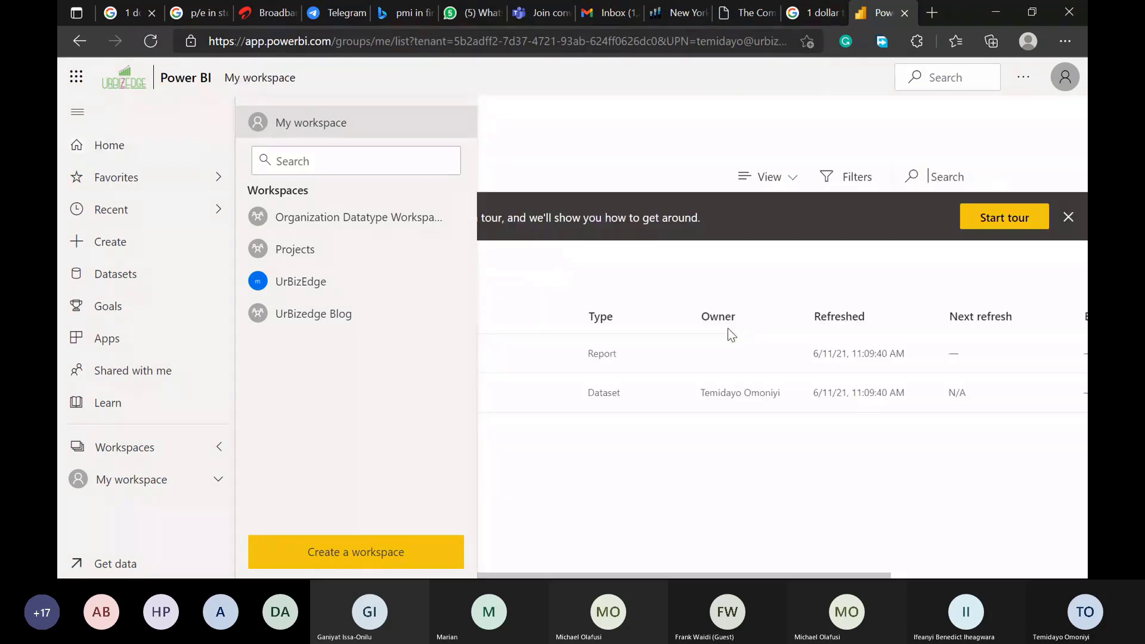
Switch to the Chrome browser and load office.com in a new tab.
key("alt+Tab")
key("alt+Tab")
key("alt+Tab")
key("alt+Tab")
key("alt+Tab")
key("alt+Tab")
key("alt+Tab")
key("alt+Tab")
key("alt+Tab")
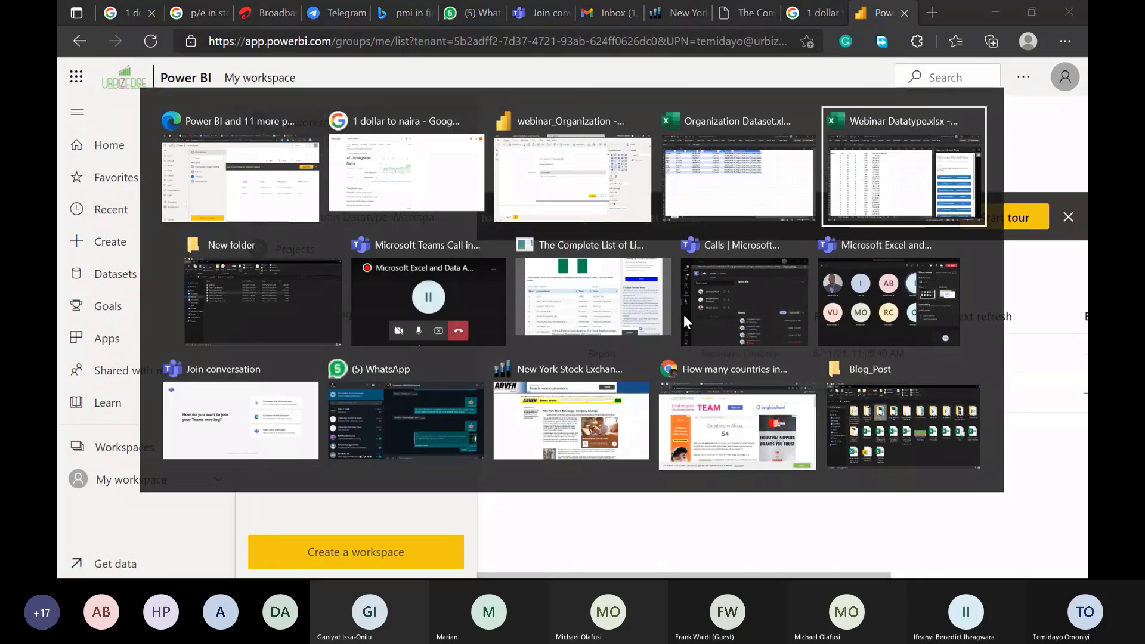
key("alt+Tab")
key("alt+Tab")
key("alt+Tab")
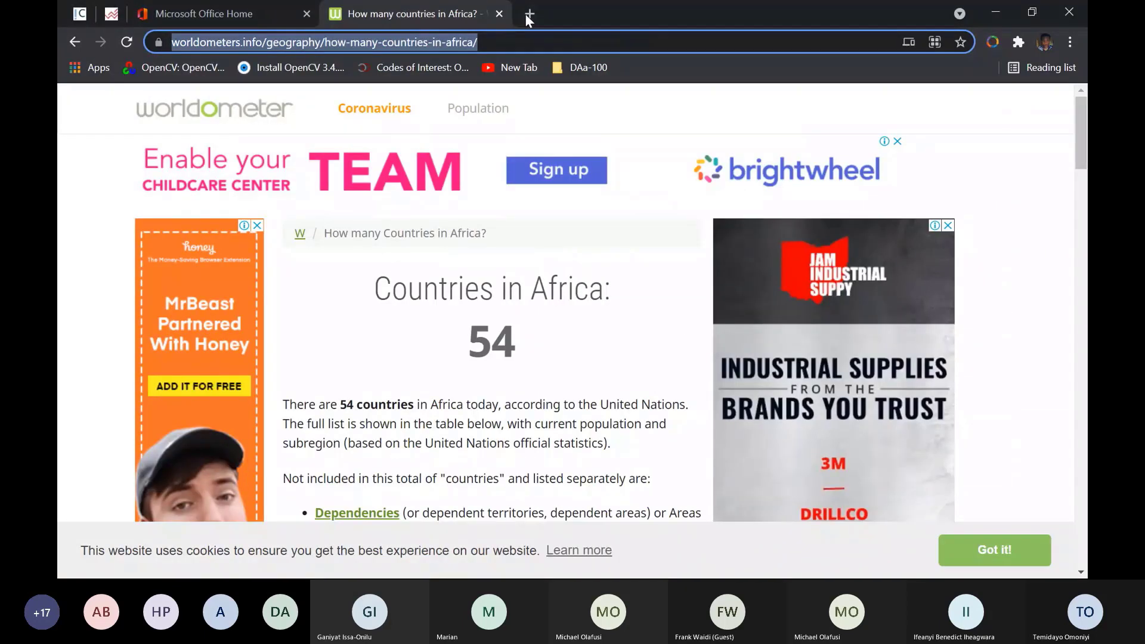
left_click(528, 14)
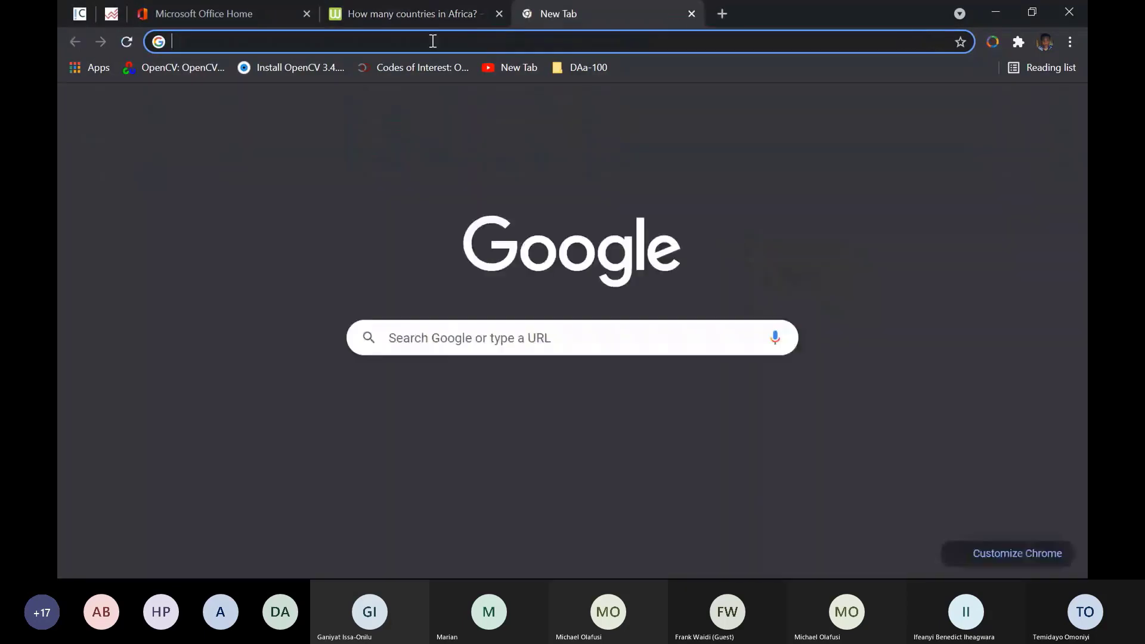
left_click(430, 41)
type("office.com")
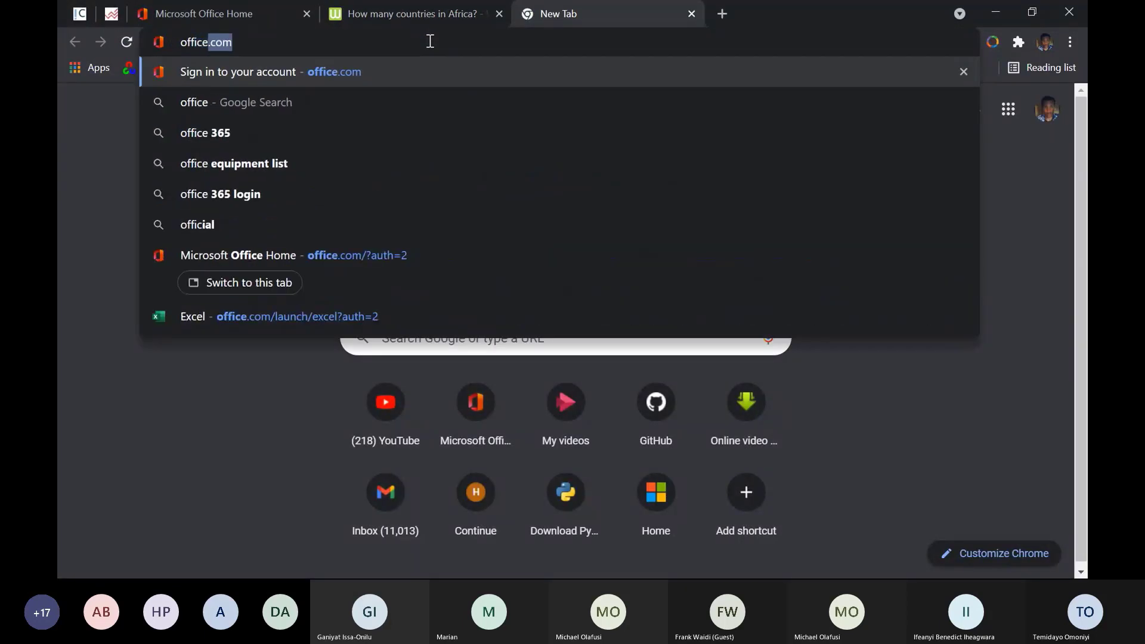
key("Return")
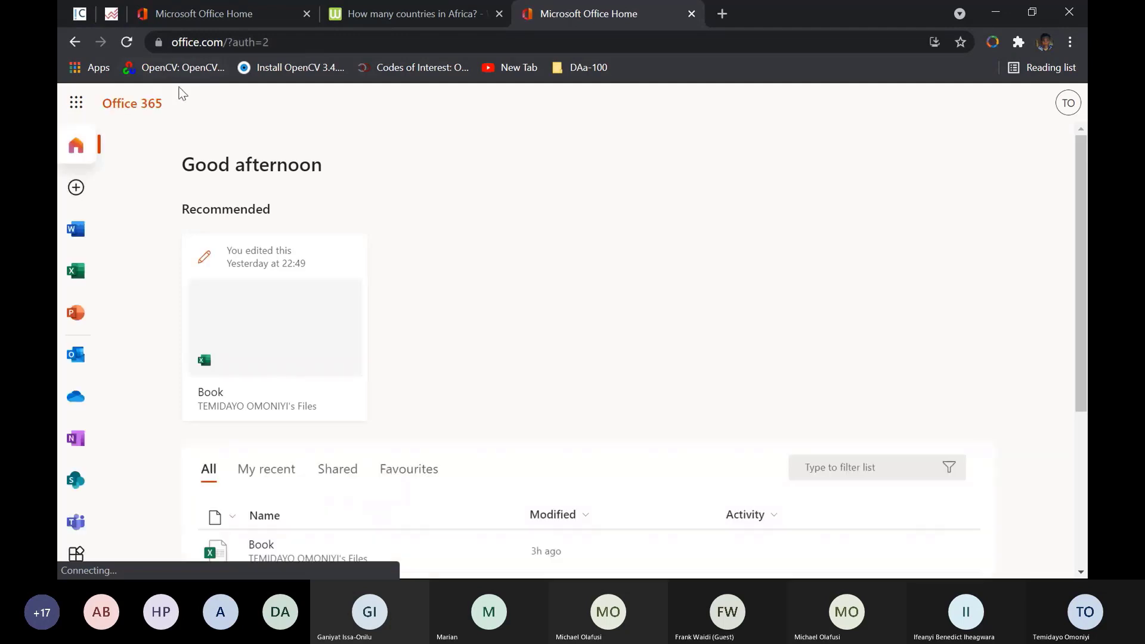
Launch Power BI from the Office 365 apps and open the Organization Datatype workspace.
left_click(72, 108)
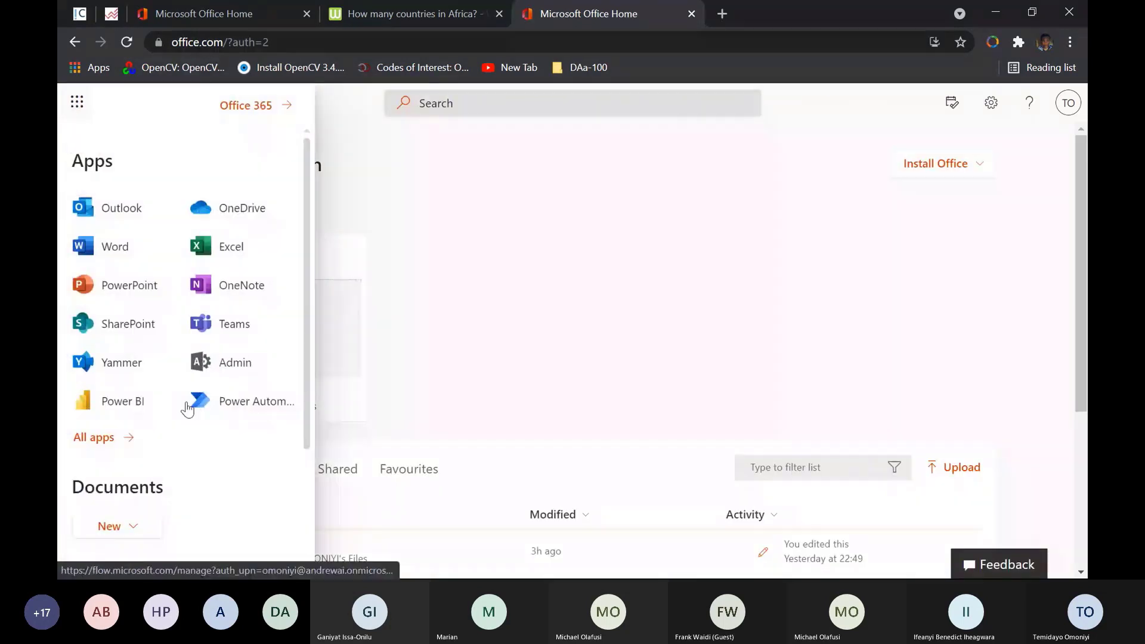
left_click(117, 402)
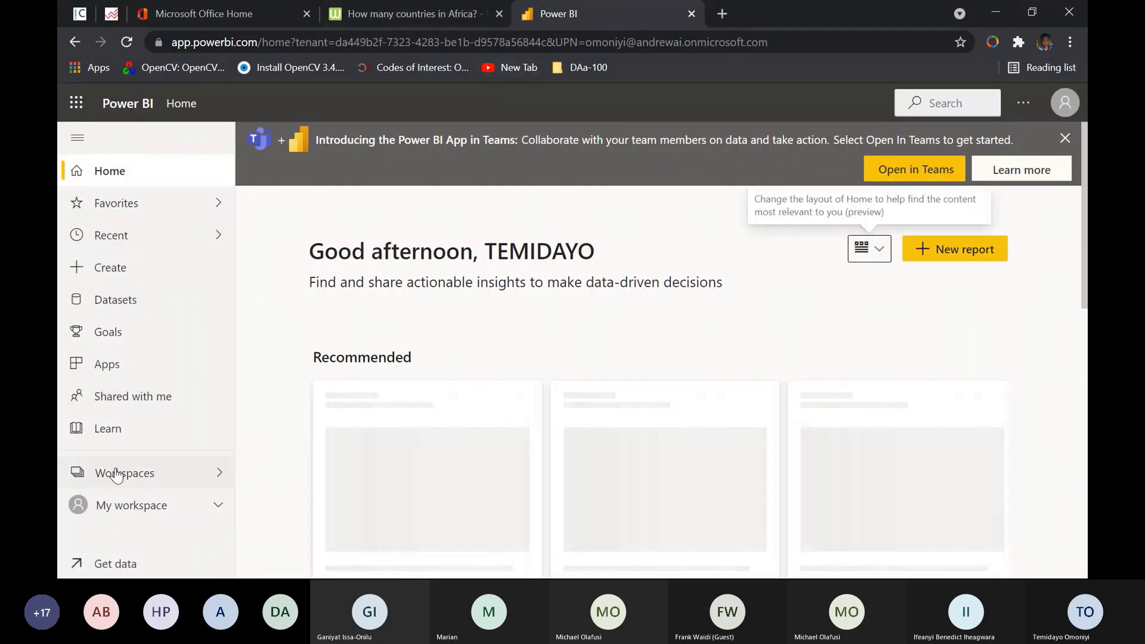
left_click(117, 471)
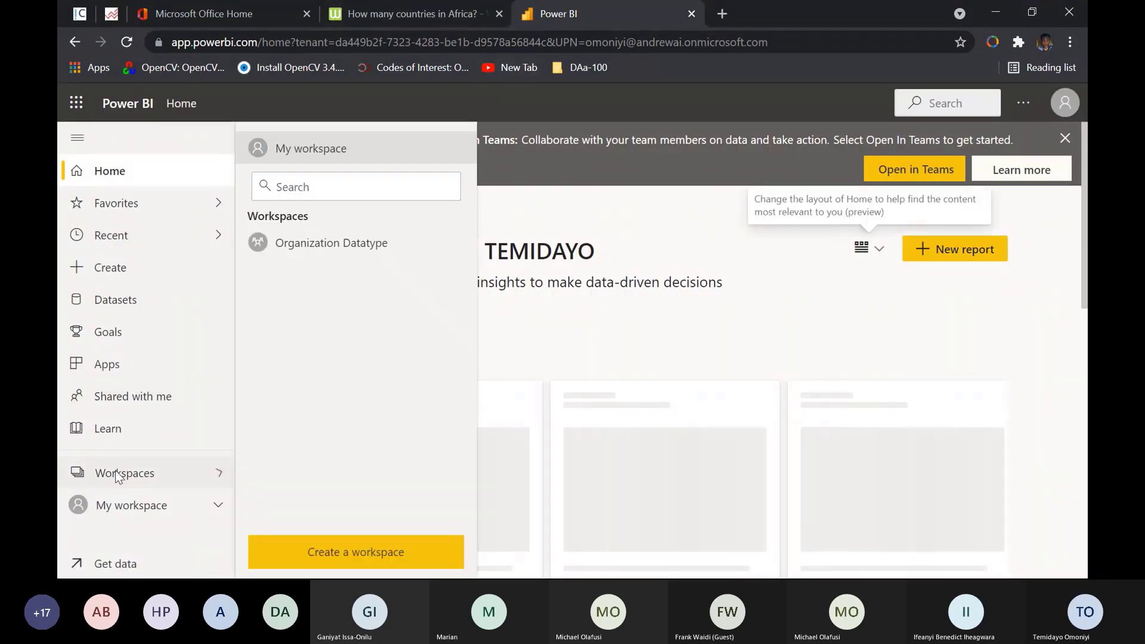
left_click(304, 249)
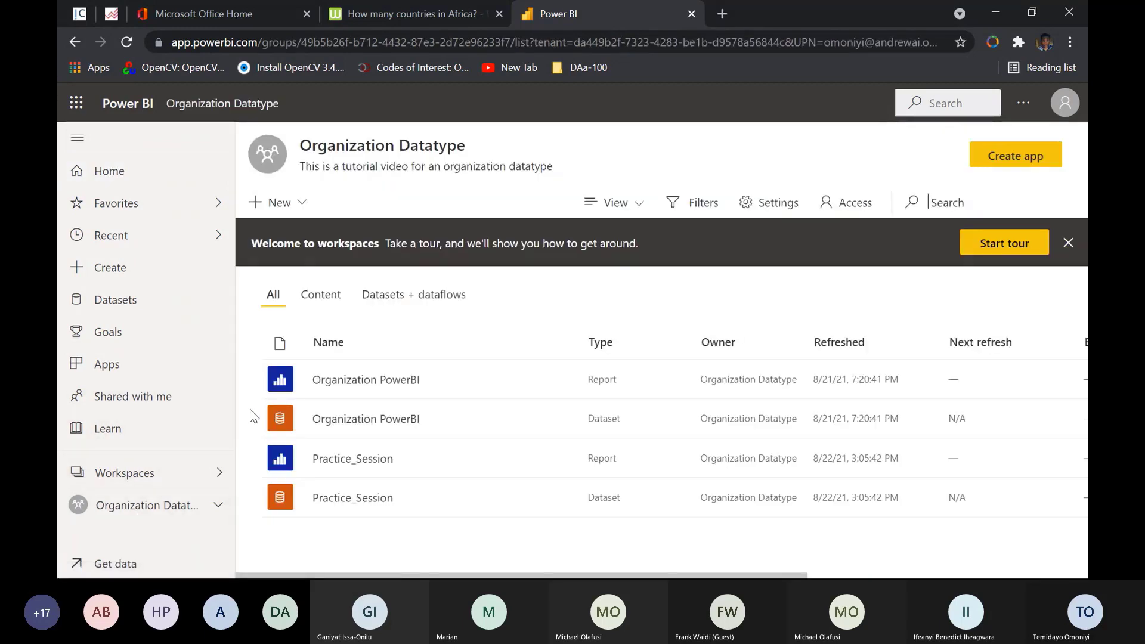
Return to Power BI Desktop, publish the report to the Organization Datatype workspace and dismiss the publishing dialog.
key("alt+Tab")
key("alt+Tab")
key("alt+Tab")
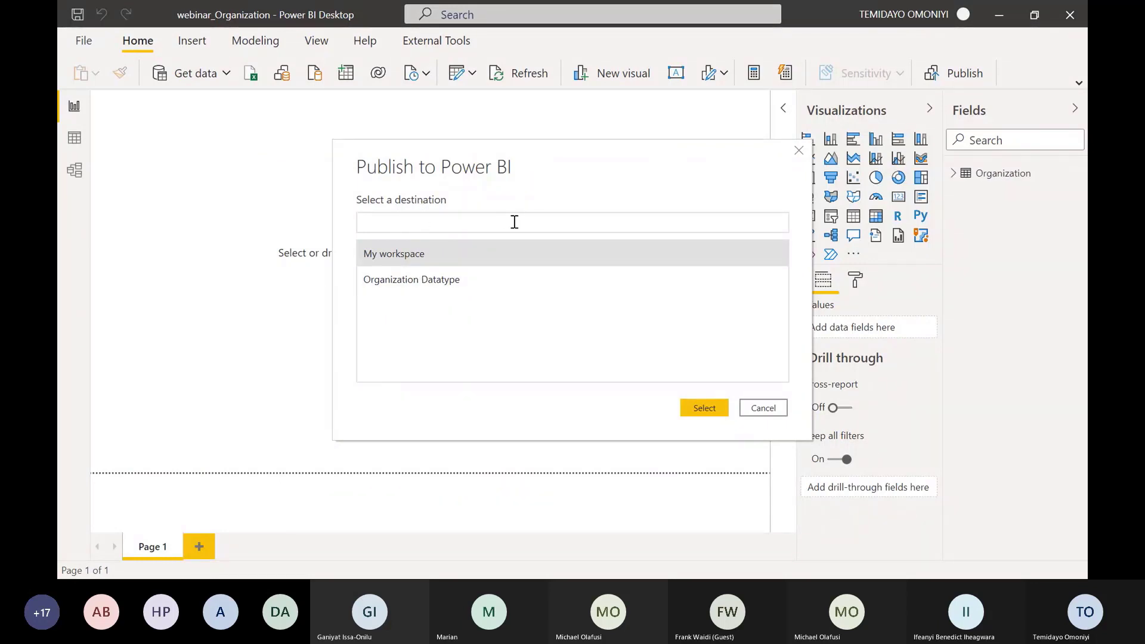
left_click(400, 285)
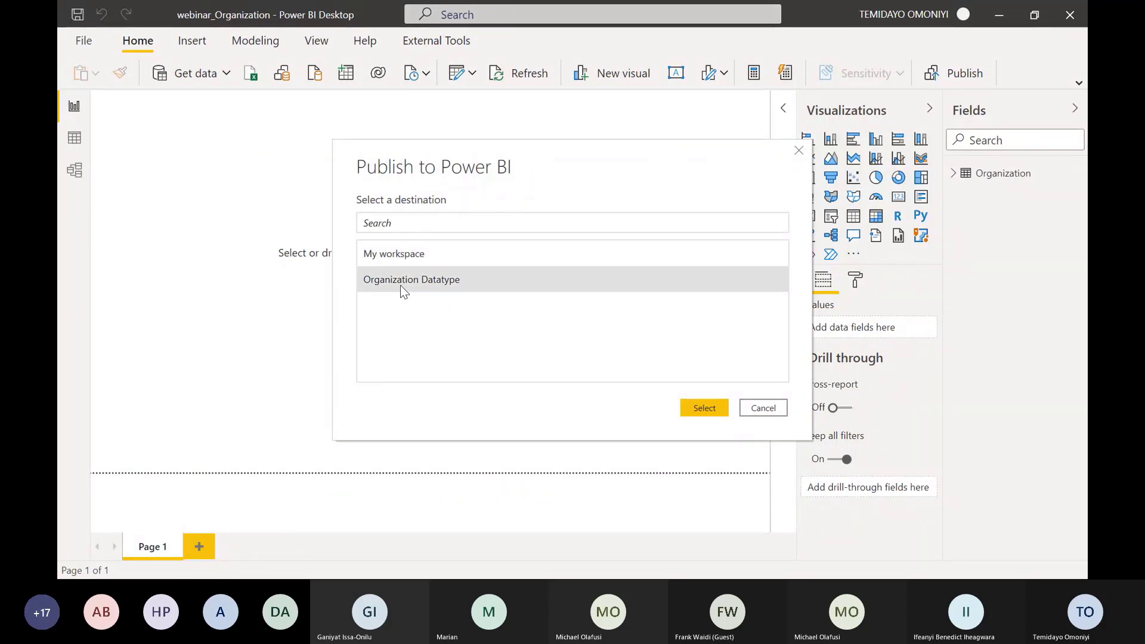
left_click(700, 406)
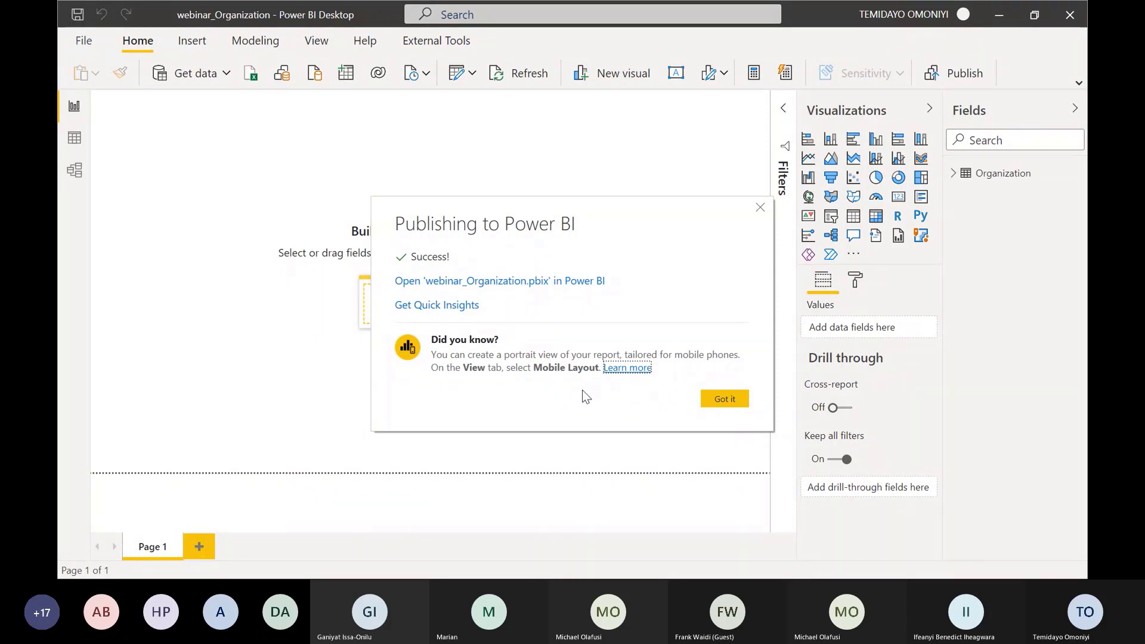
left_click(735, 401)
Switch back to the Chrome workspace page and open the settings of the webinar_Organization dataset down to its endorsement options.
key("alt+Tab")
key("Escape")
key("alt+Tab")
key("alt+Tab")
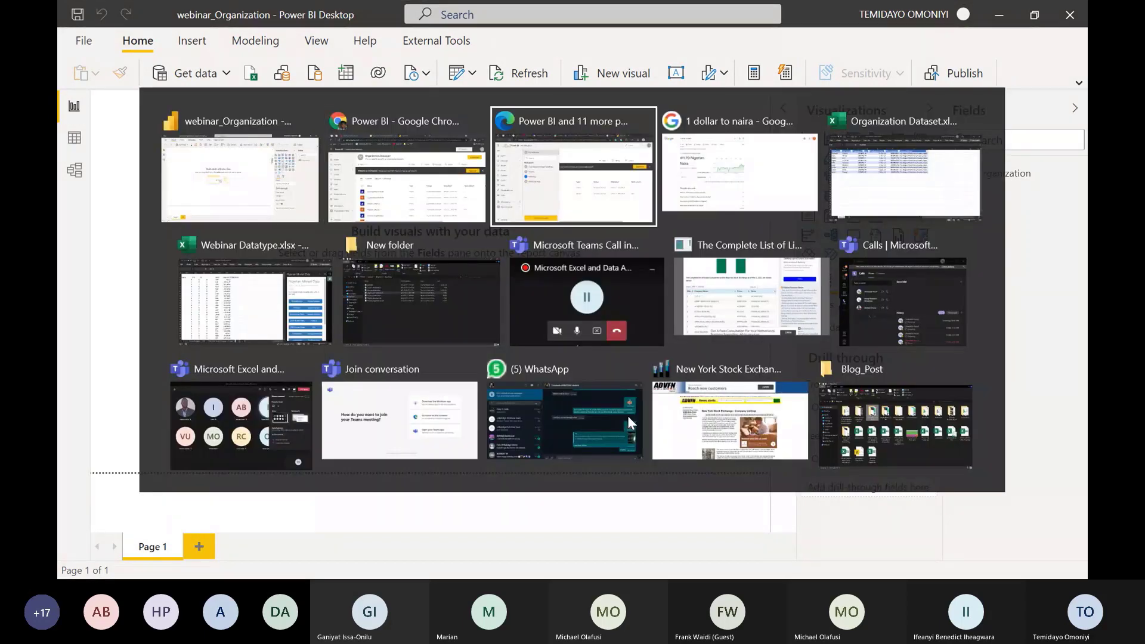
left_click(418, 209)
scroll(362, 442, "down", 1)
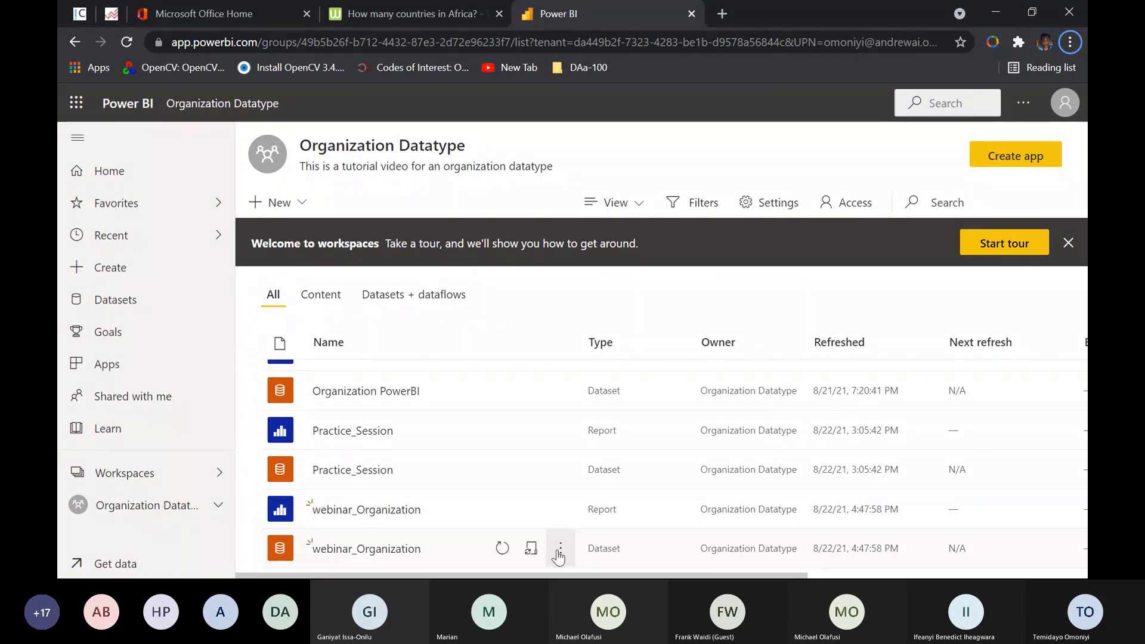
left_click(561, 550)
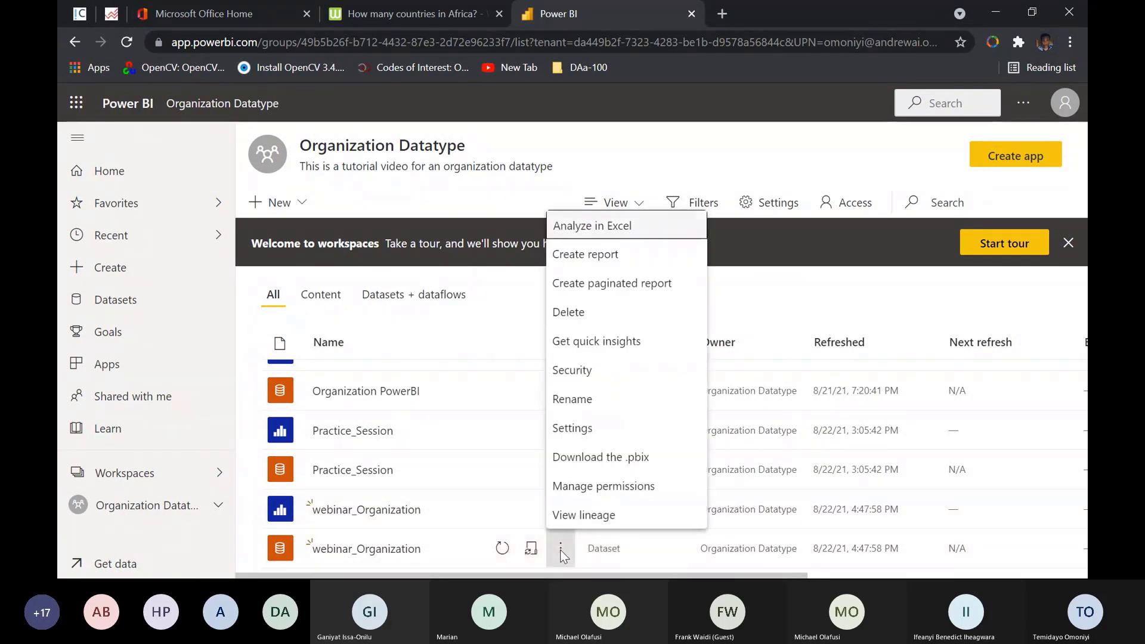
left_click(574, 427)
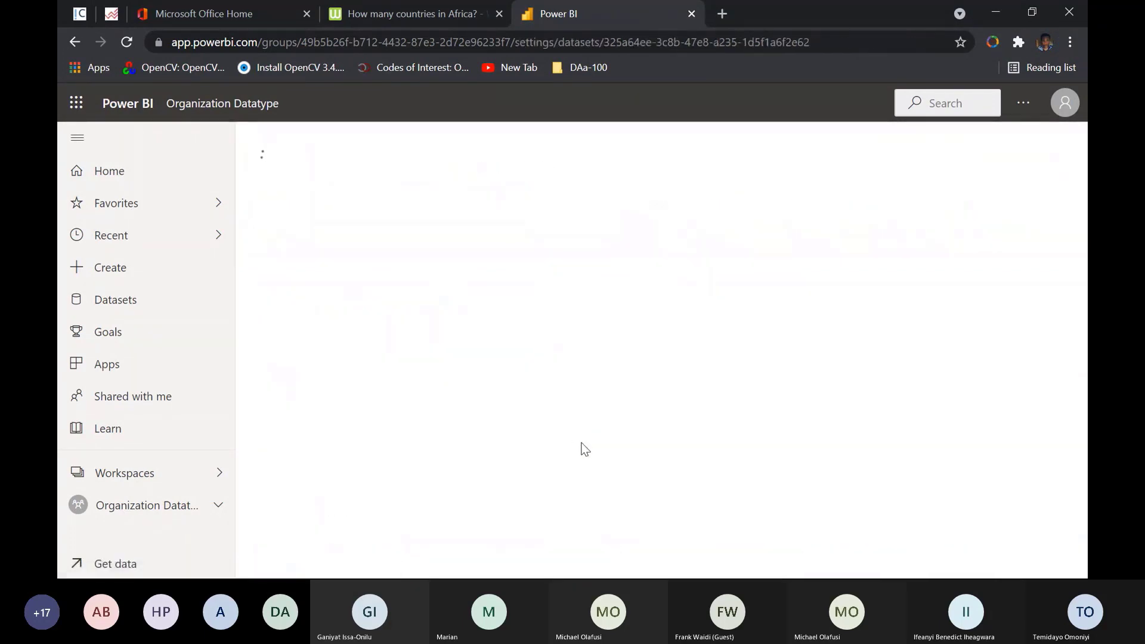
scroll(650, 477, "down", 4)
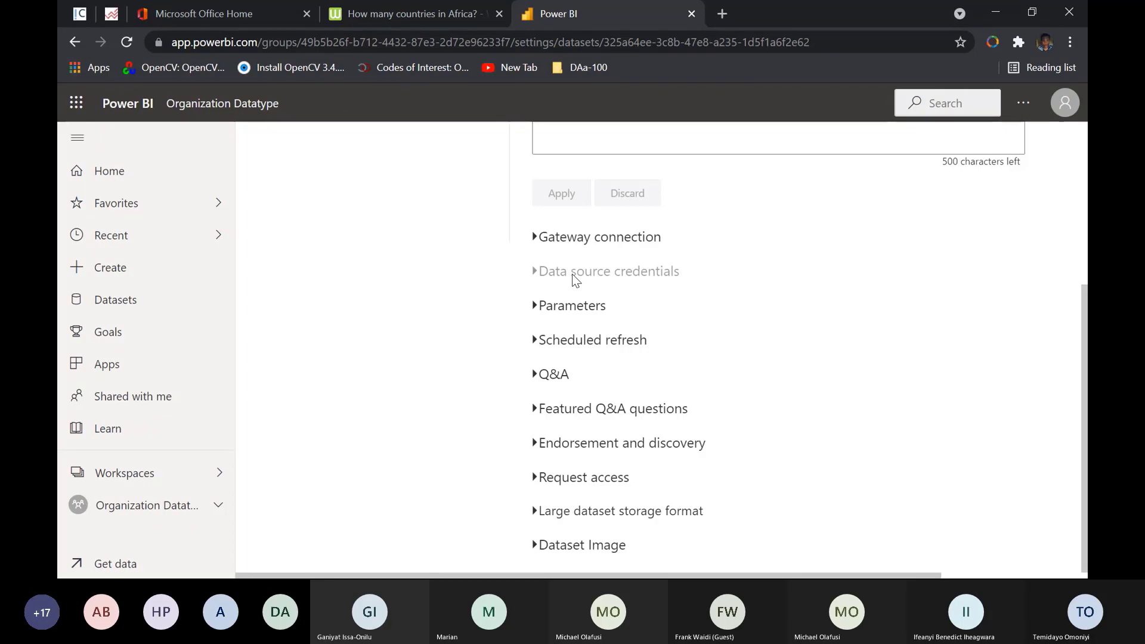
Switch to the Organization Dataset workbook in Excel and load the whole employee table into the Power Query Editor.
key("alt+Tab")
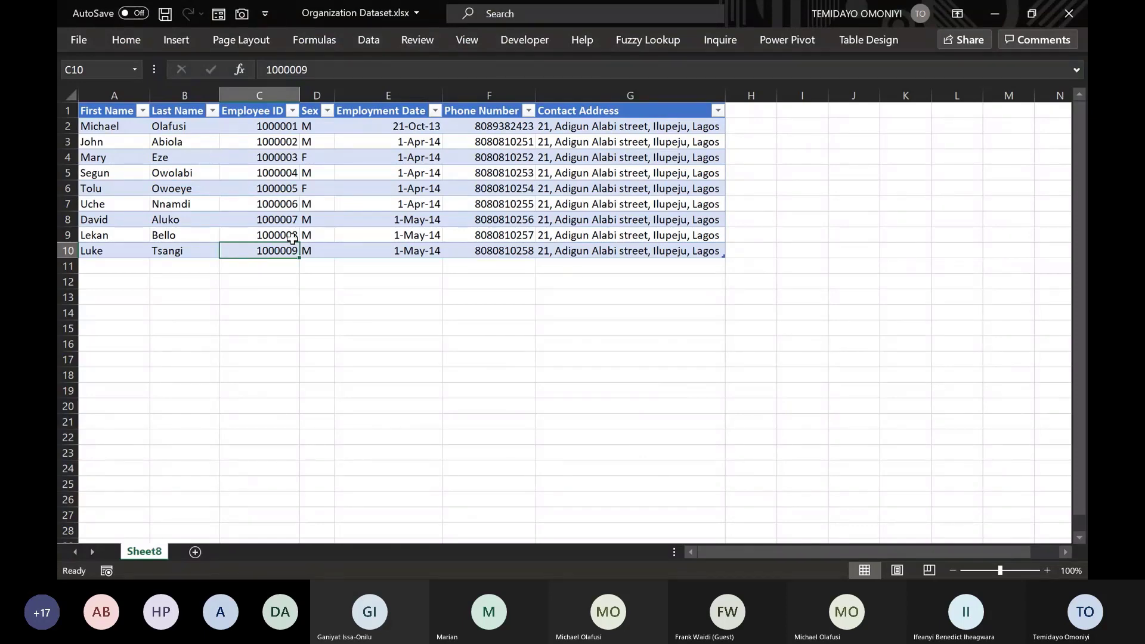
left_click(236, 203)
key("ctrl+a")
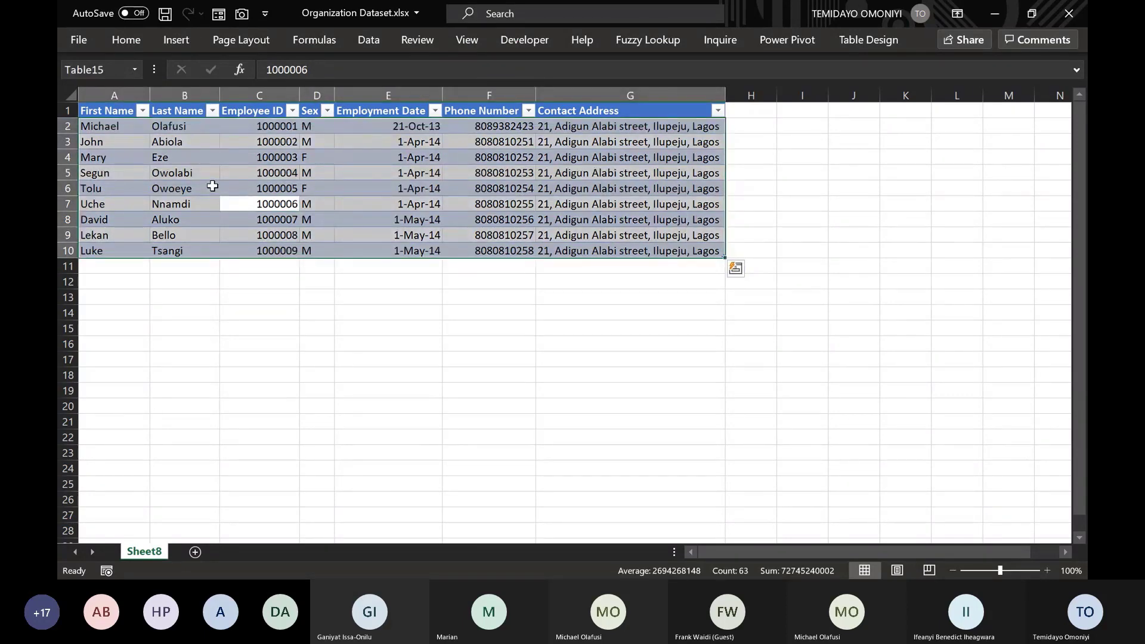
right_click(211, 184)
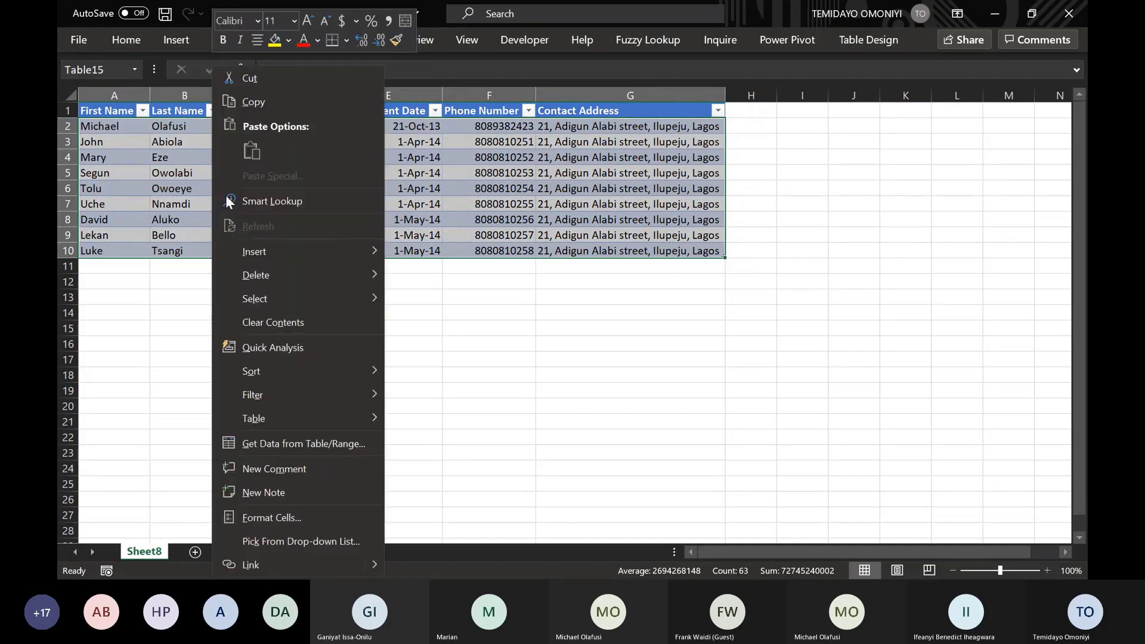
left_click(267, 444)
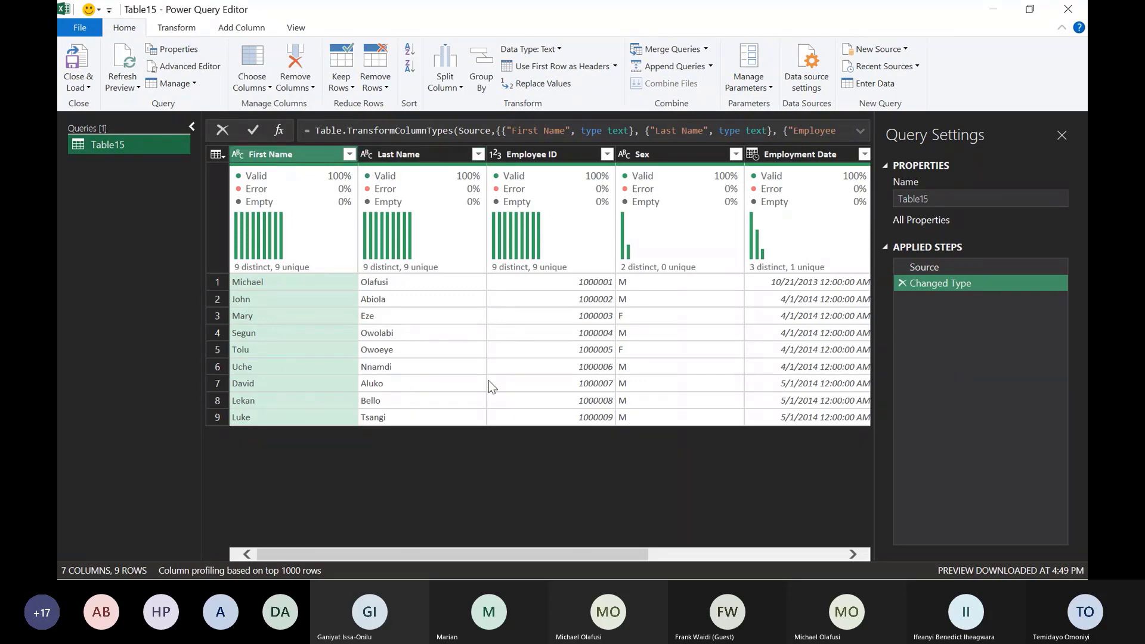
Combine all columns of the query into a basic data type named Data type v1.3 with Employee ID as display column.
left_click_drag(501, 555, 363, 561)
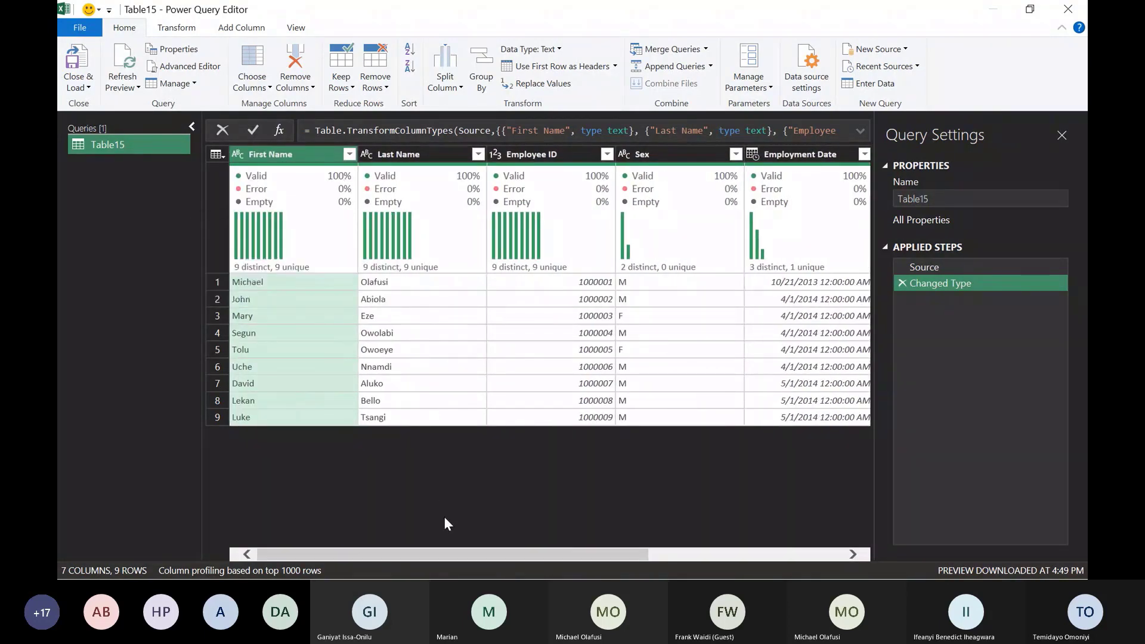
left_click_drag(441, 554, 745, 558)
key("ctrl+a")
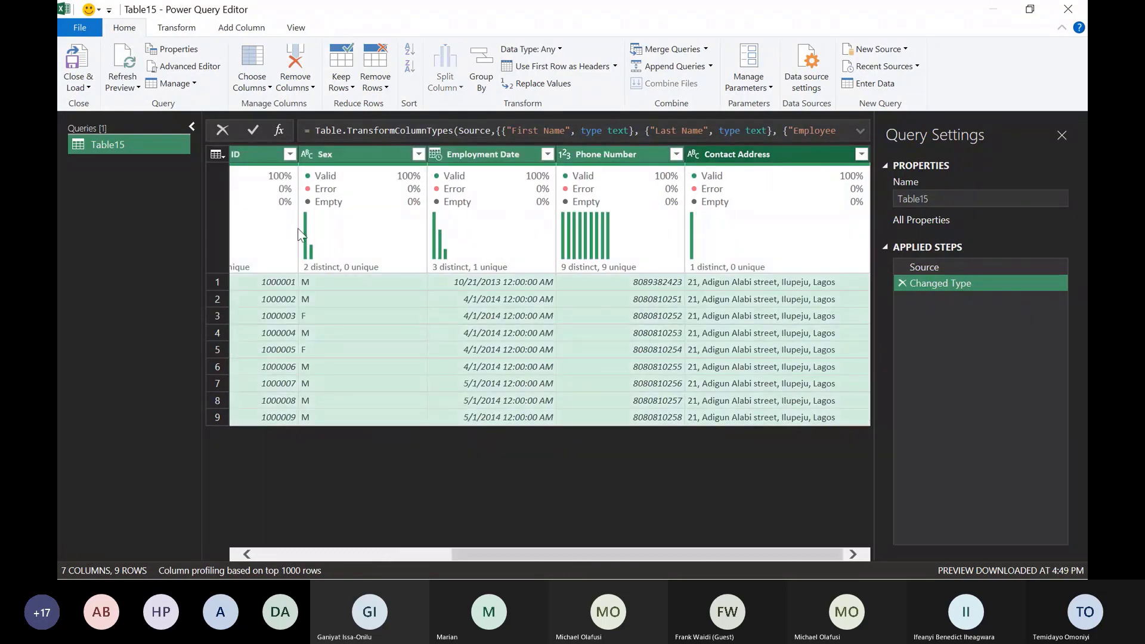
left_click(167, 30)
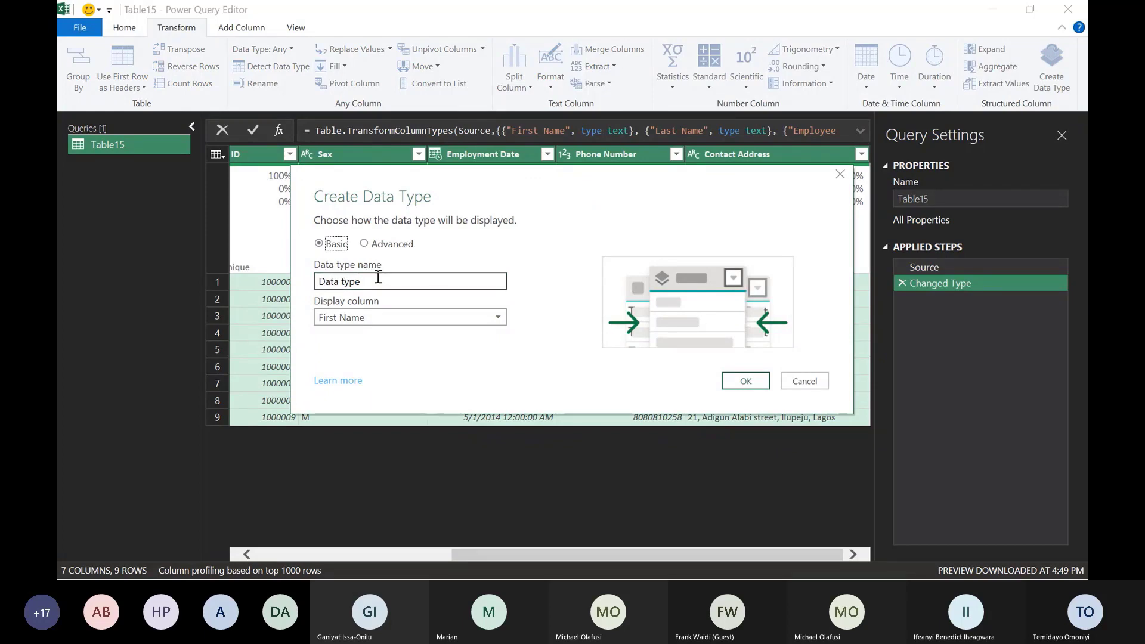
left_click(394, 282)
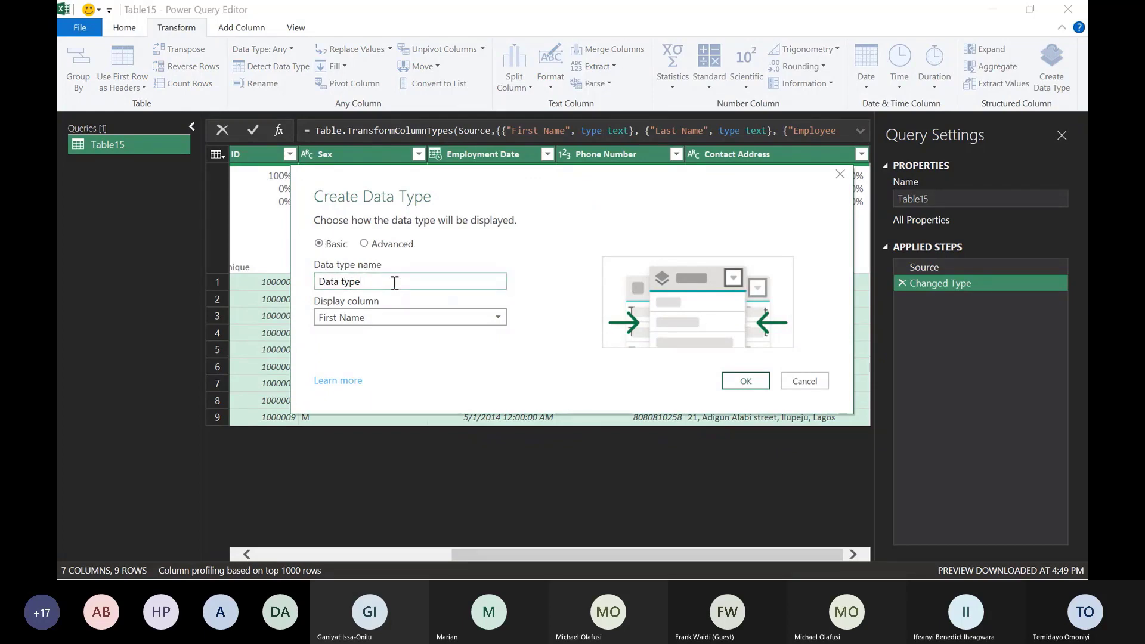
type("v1.3")
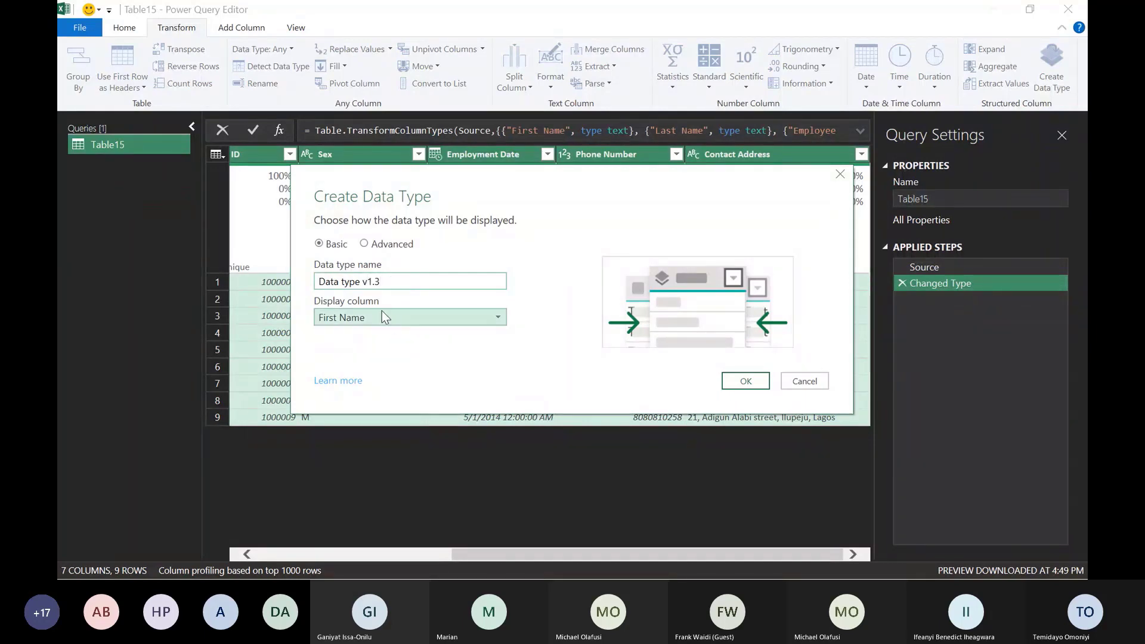
left_click(428, 318)
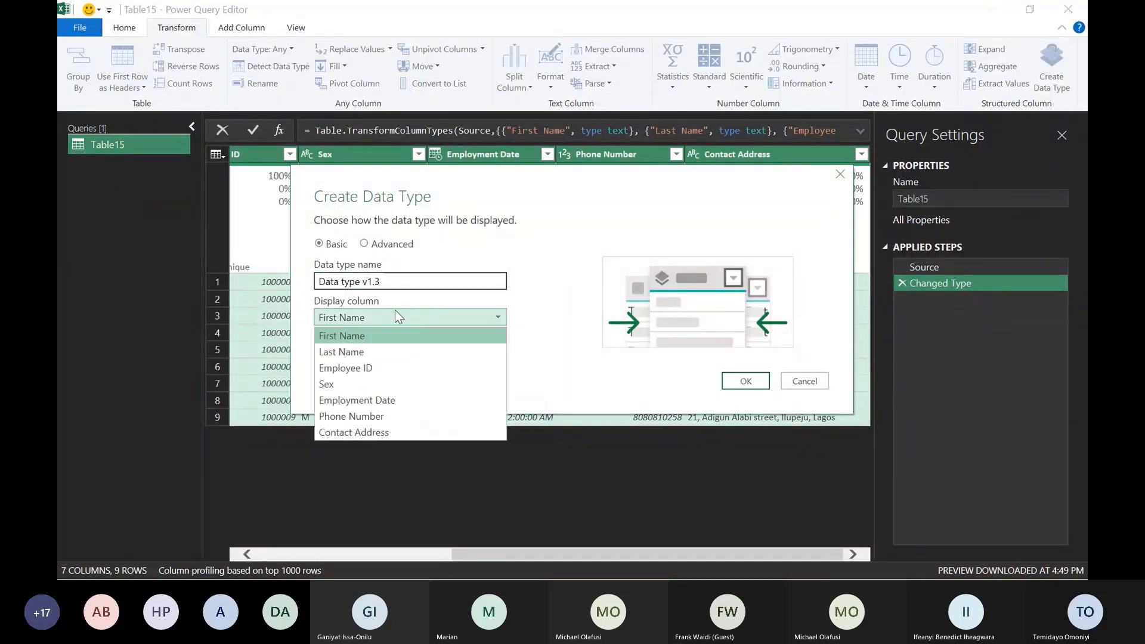
left_click(370, 366)
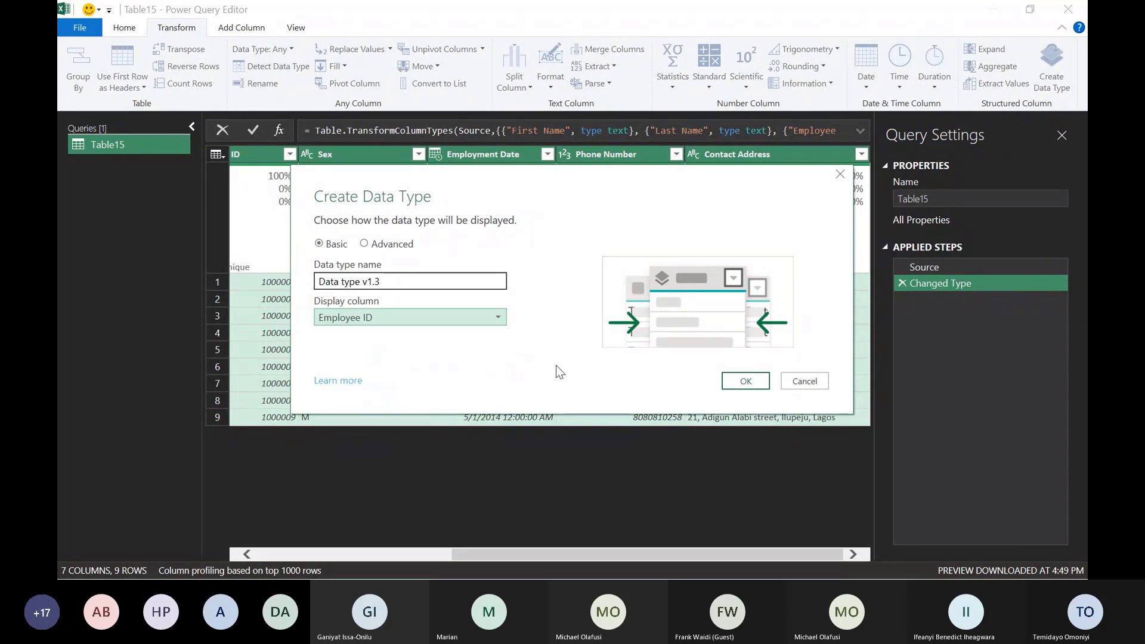
left_click(742, 381)
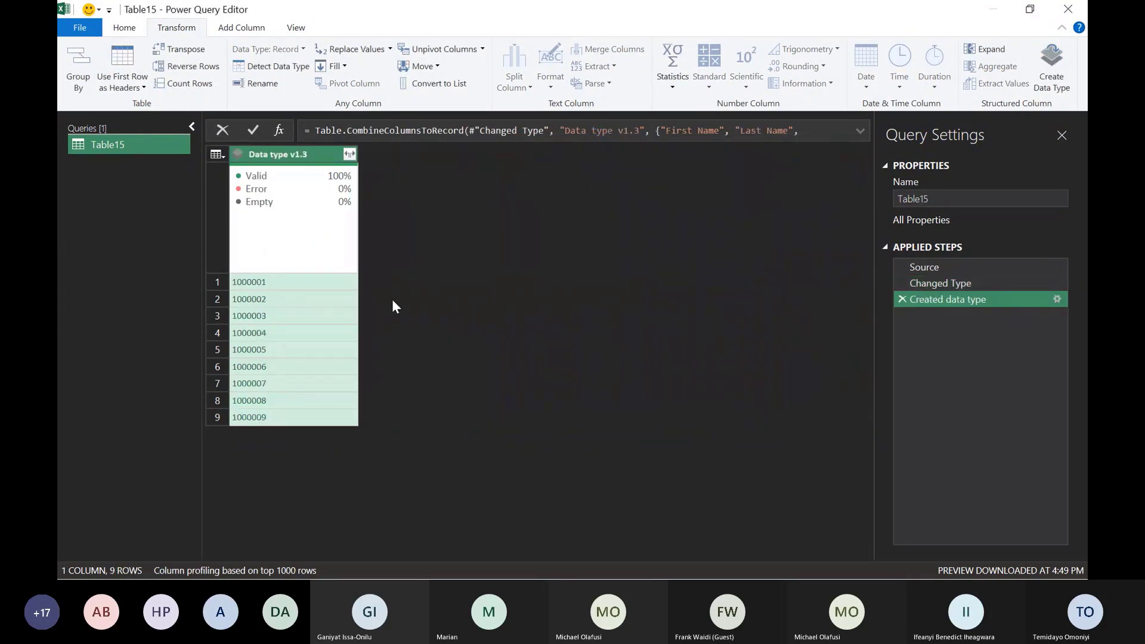
Drill into the first and sixth employee records in the data type column, removing each drill-down step after viewing.
left_click(250, 284)
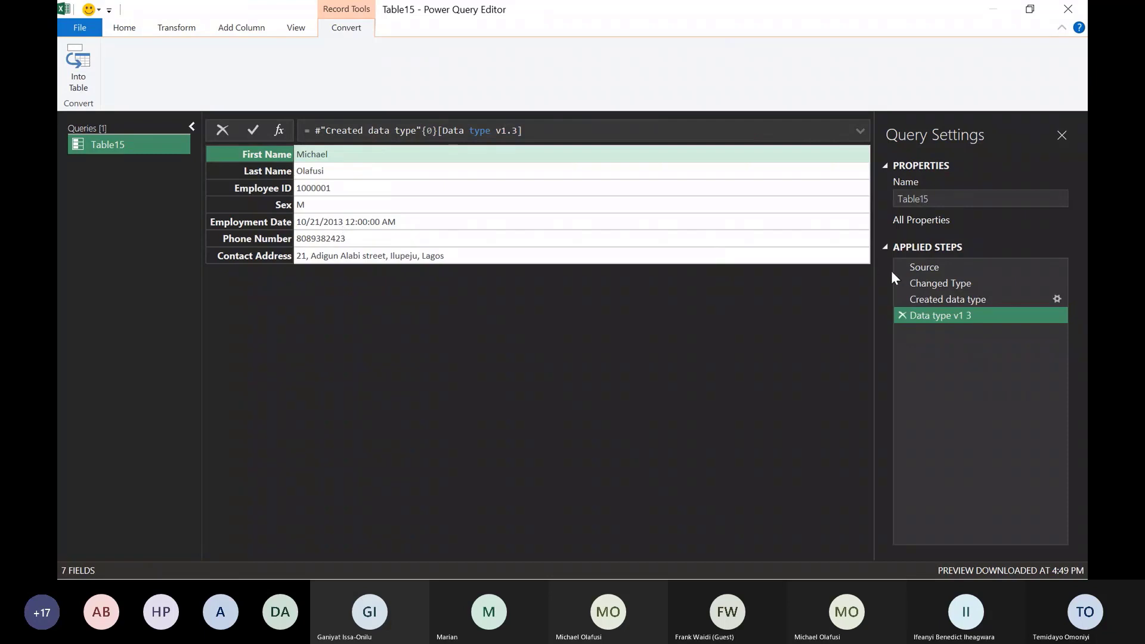
left_click(901, 316)
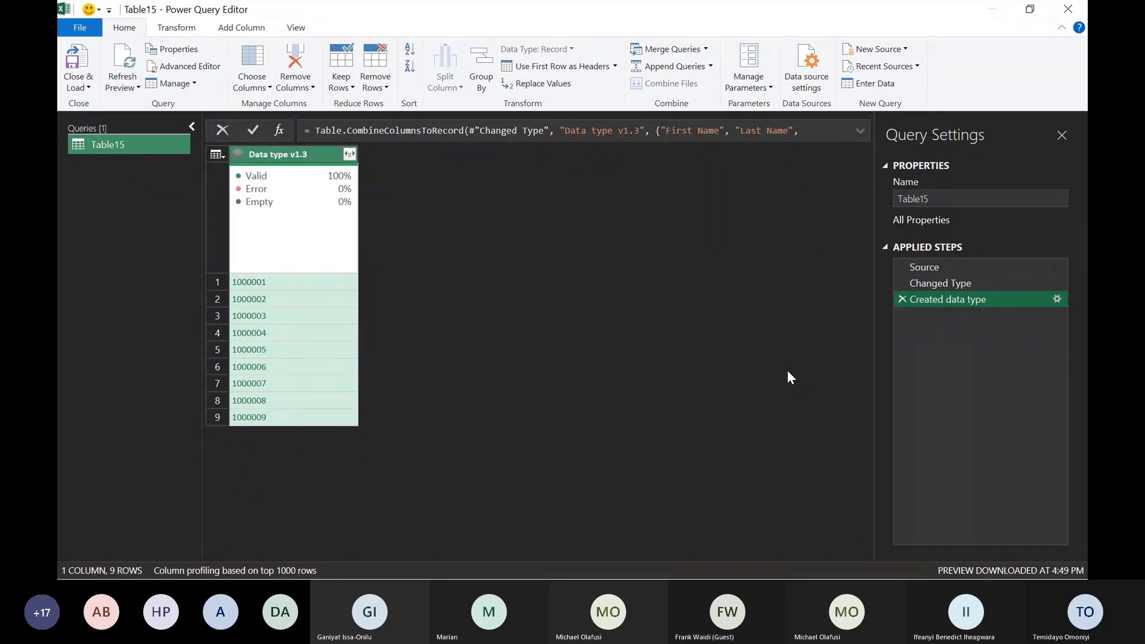
left_click(240, 373)
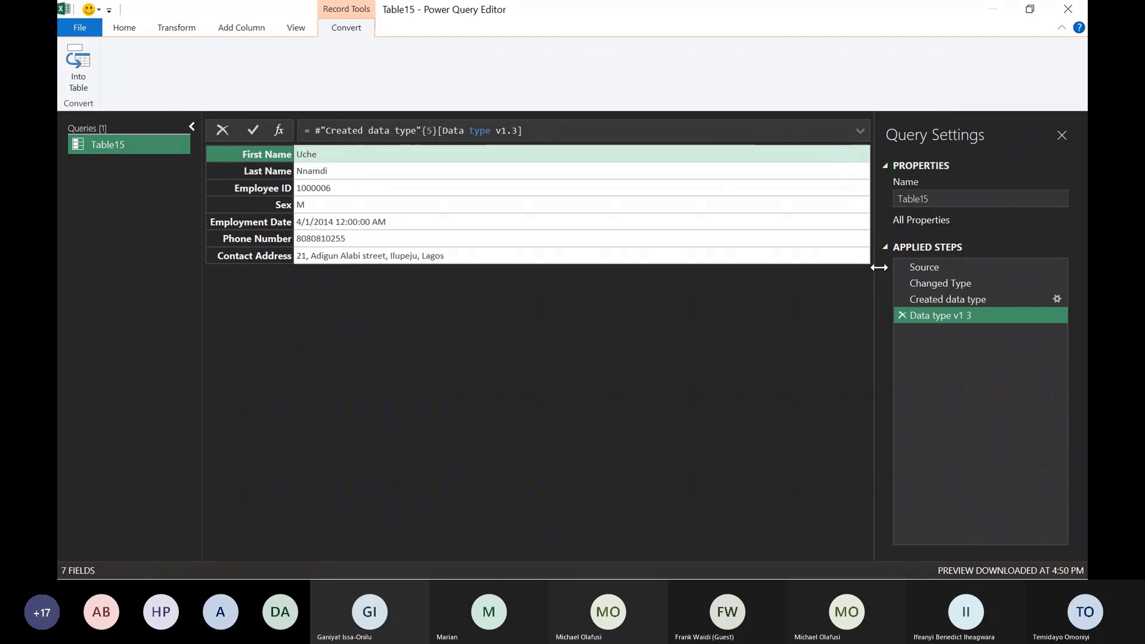
left_click(901, 315)
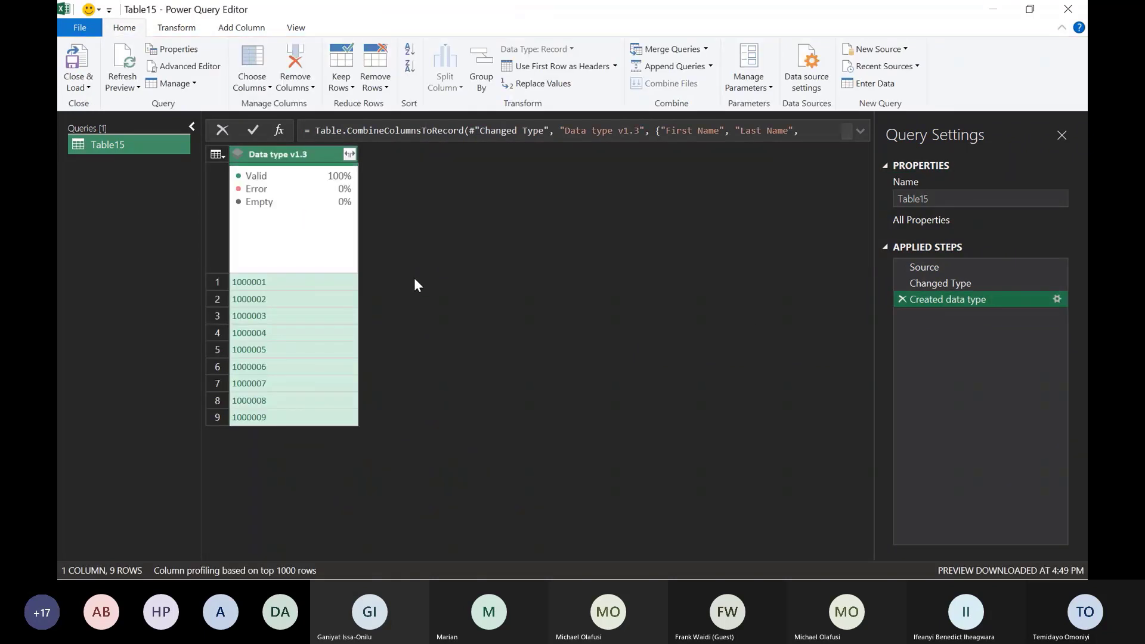
Rename the query as Data Type Employee.
double_click(135, 144)
key("BackSpace")
type("Data ")
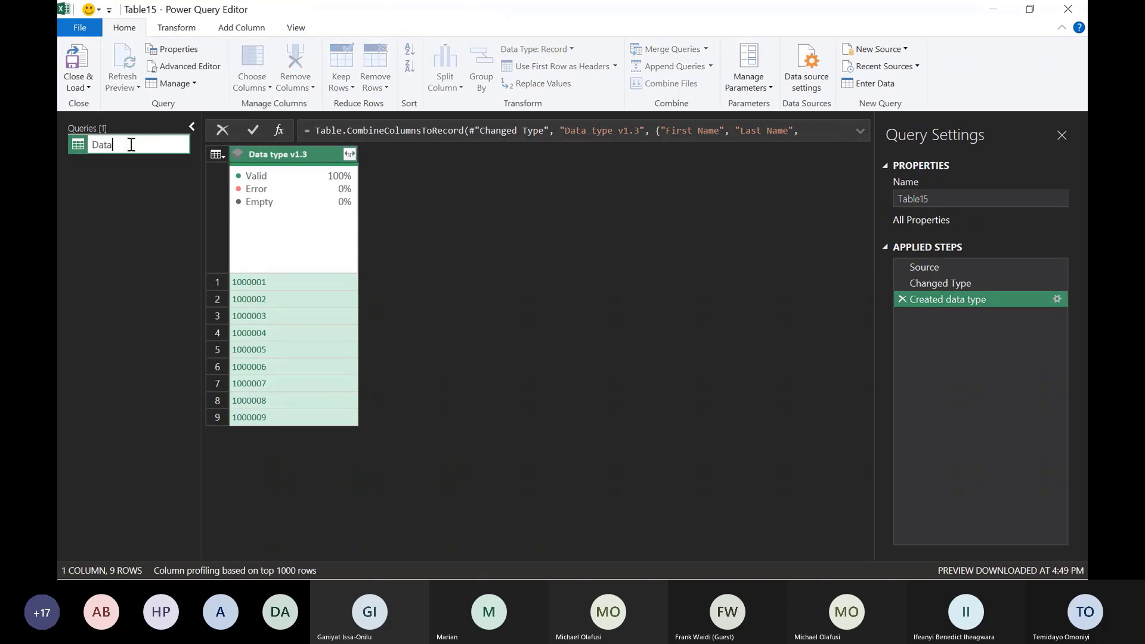
type("Type Employee")
key("Return")
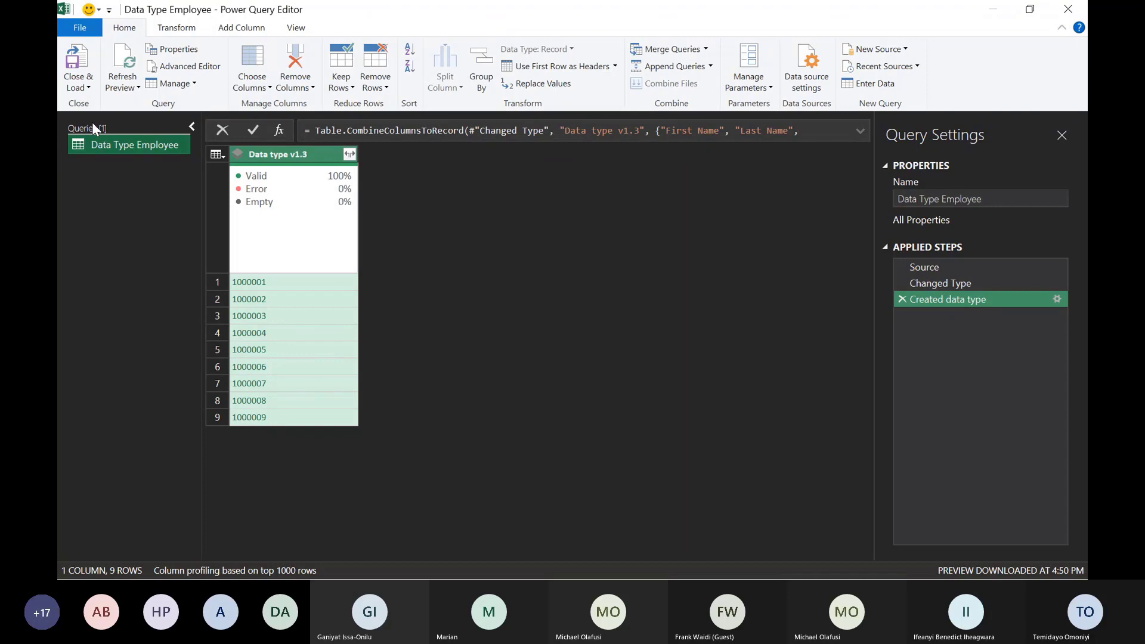
Load the query into the workbook and extract the First Name field as a new column of the data type table.
left_click(78, 60)
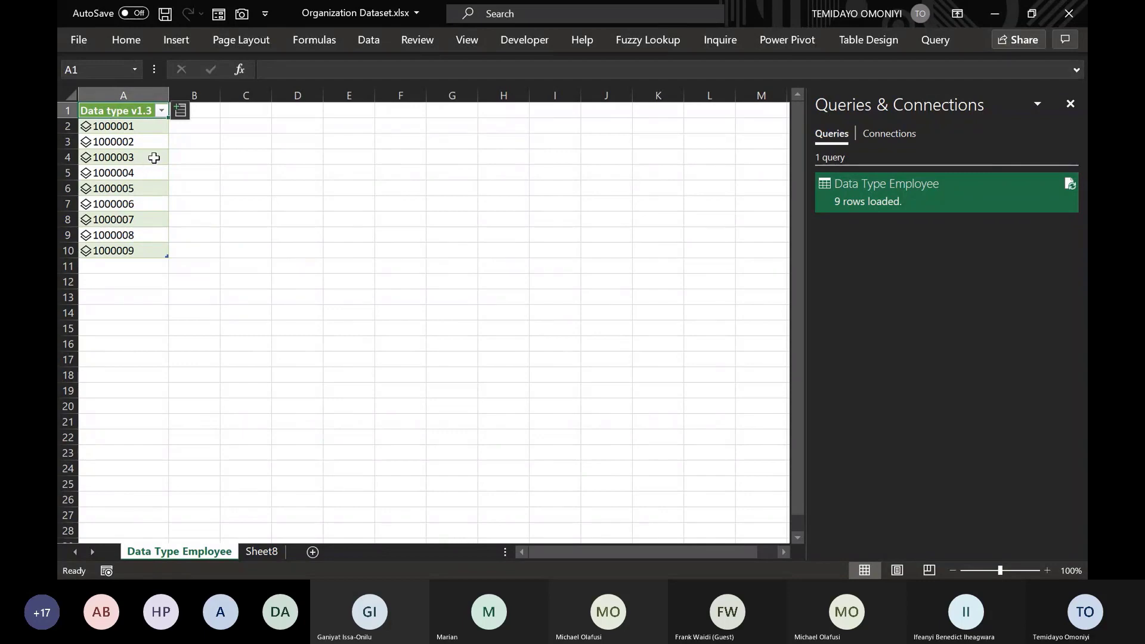
left_click(181, 113)
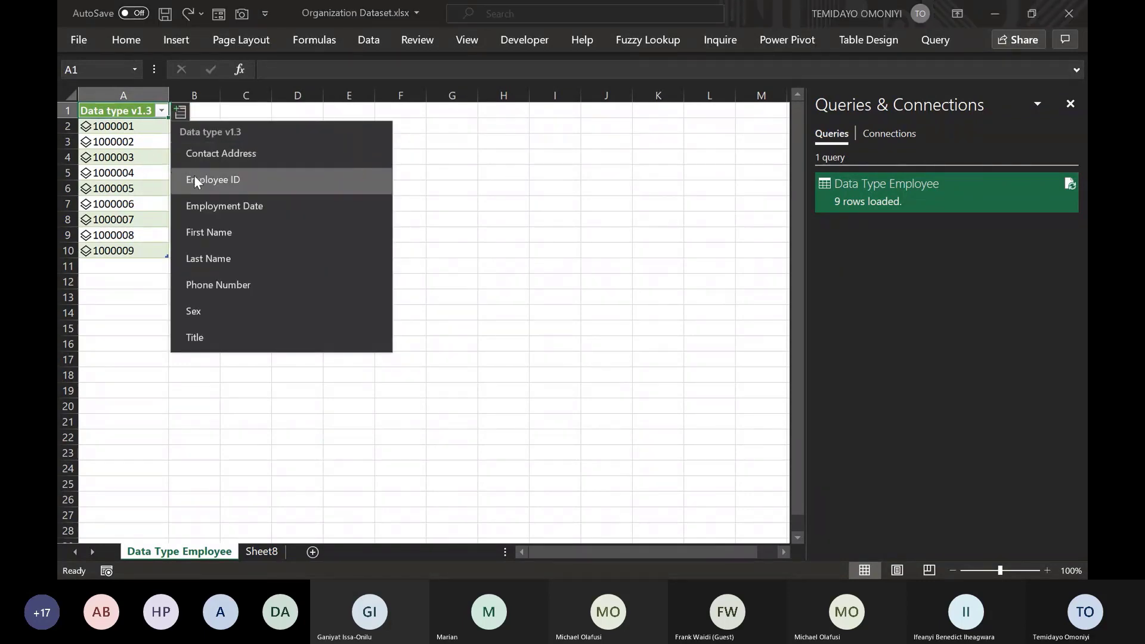
left_click(196, 227)
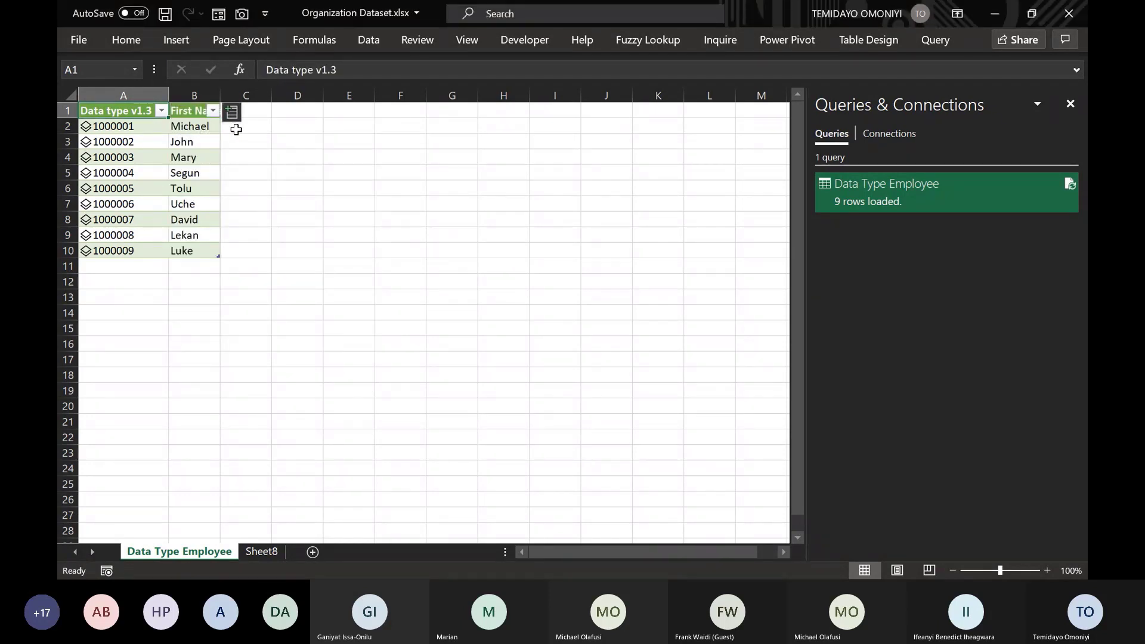
Enter the formula =A8.[Last Name] in cell C16 and fill it down to C17.
left_click(244, 346)
type("=")
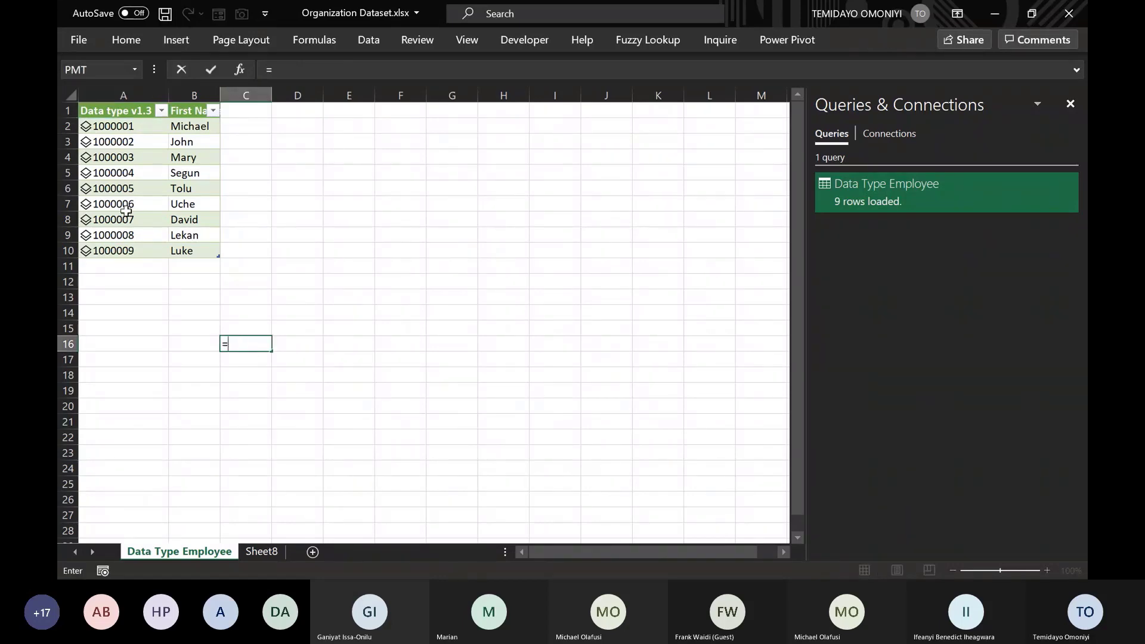
left_click(118, 218)
type(".[L")
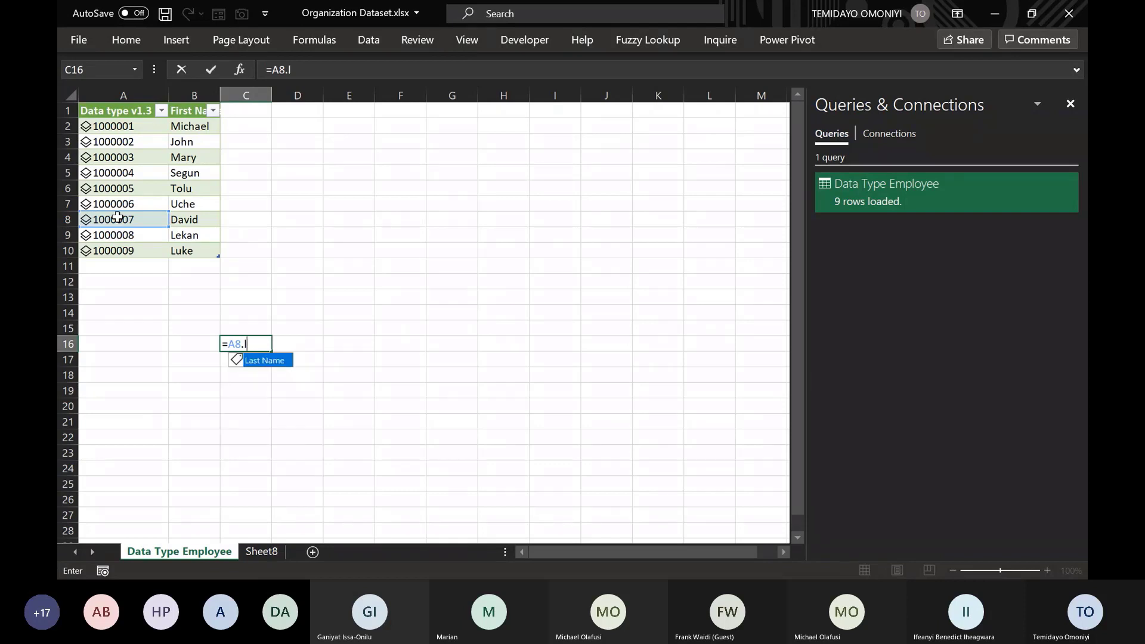
key("Tab")
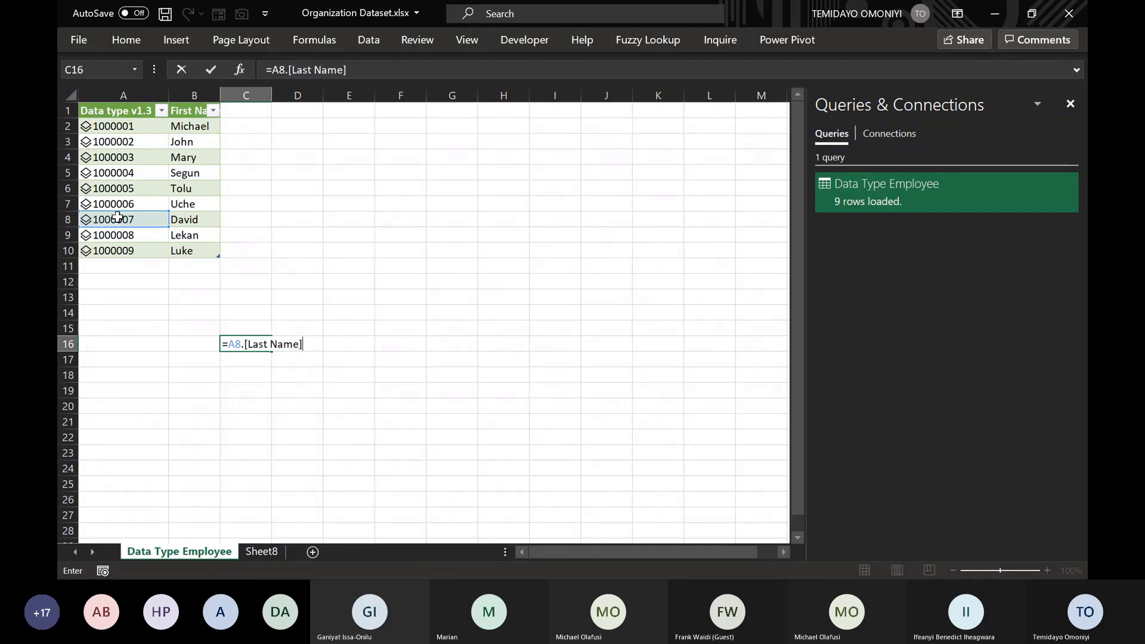
left_click(120, 232)
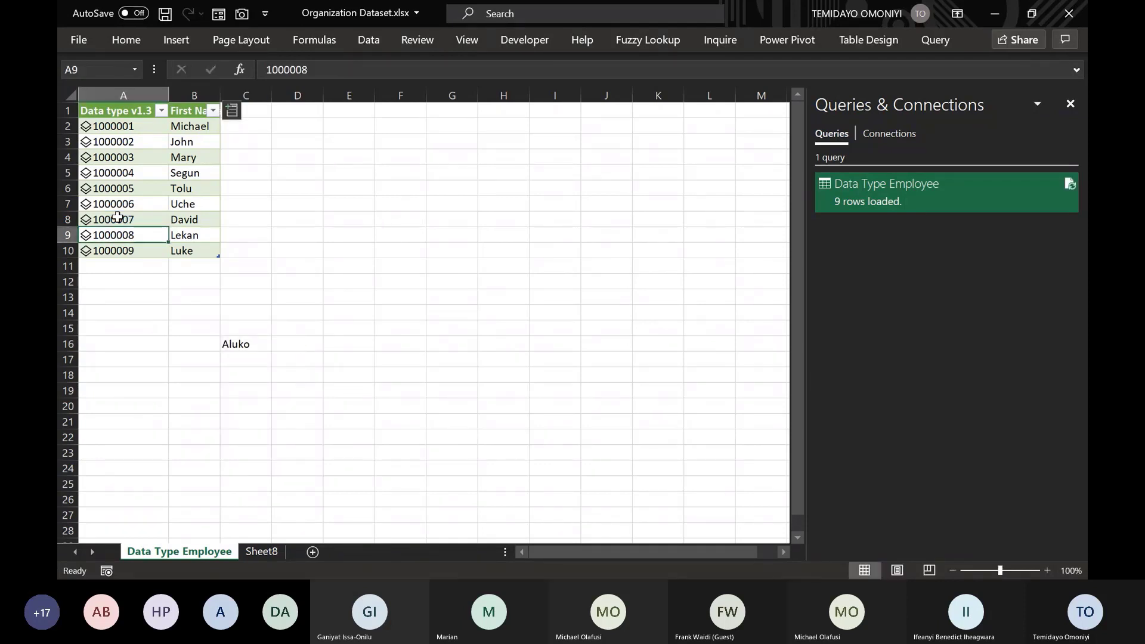
left_click(234, 345)
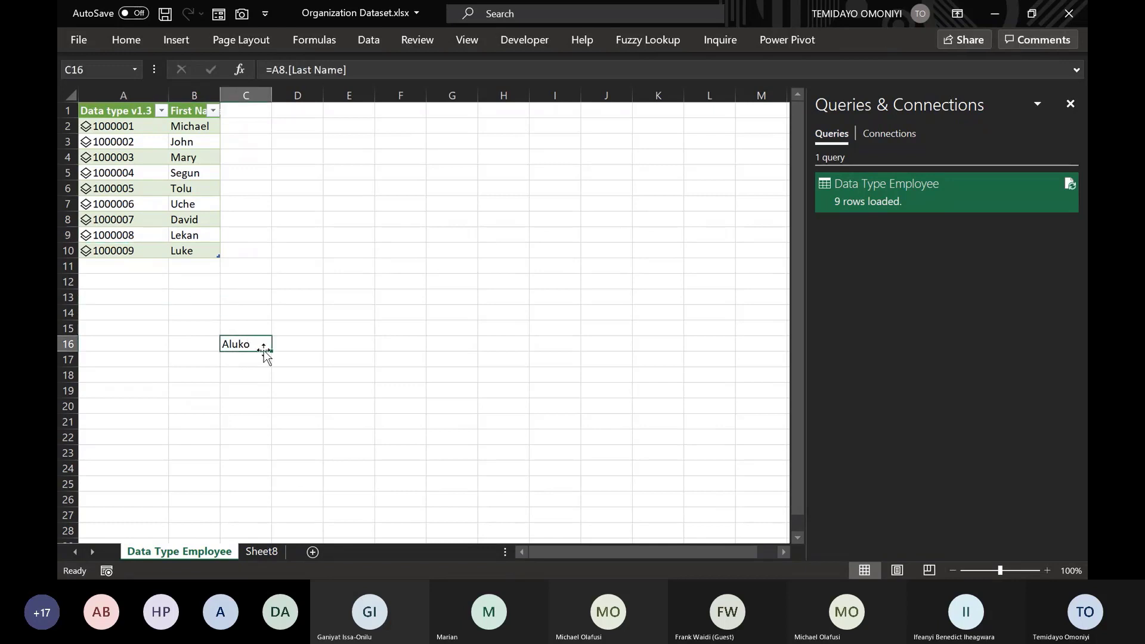
left_click_drag(272, 352, 272, 367)
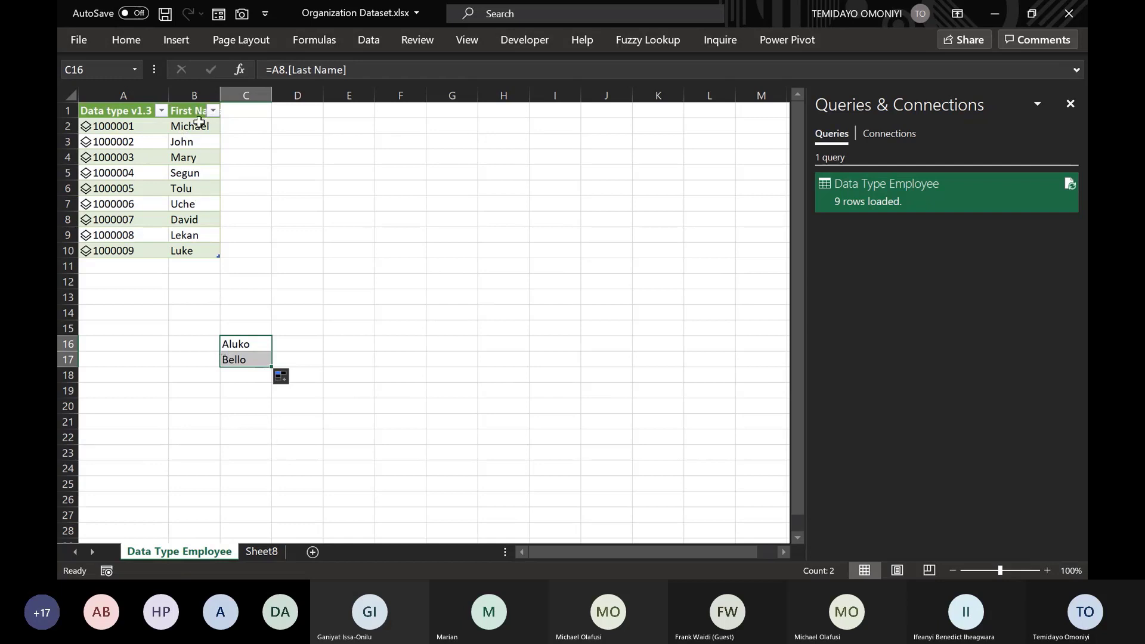
Change the formula in C16 to =A8.[First Name] and fill it down to C17.
left_click(242, 348)
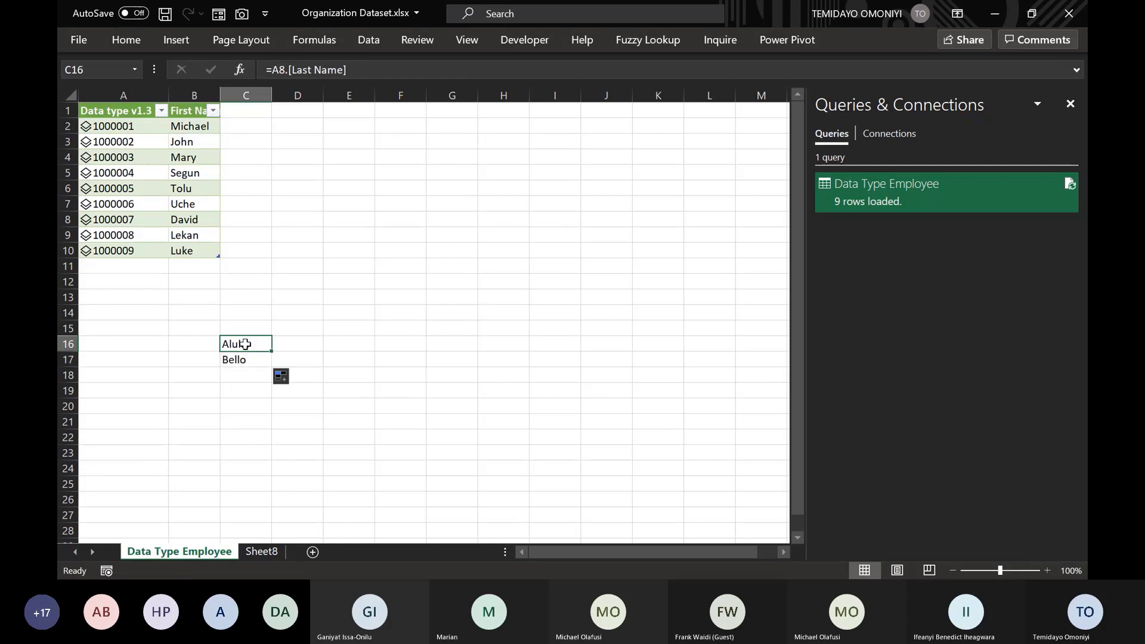
key("BackSpace")
key("BackSpace")
key("BackSpace")
key("BackSpace")
key("BackSpace")
key("BackSpace")
key("BackSpace")
key("BackSpace")
key("BackSpace")
key("BackSpace")
key("BackSpace")
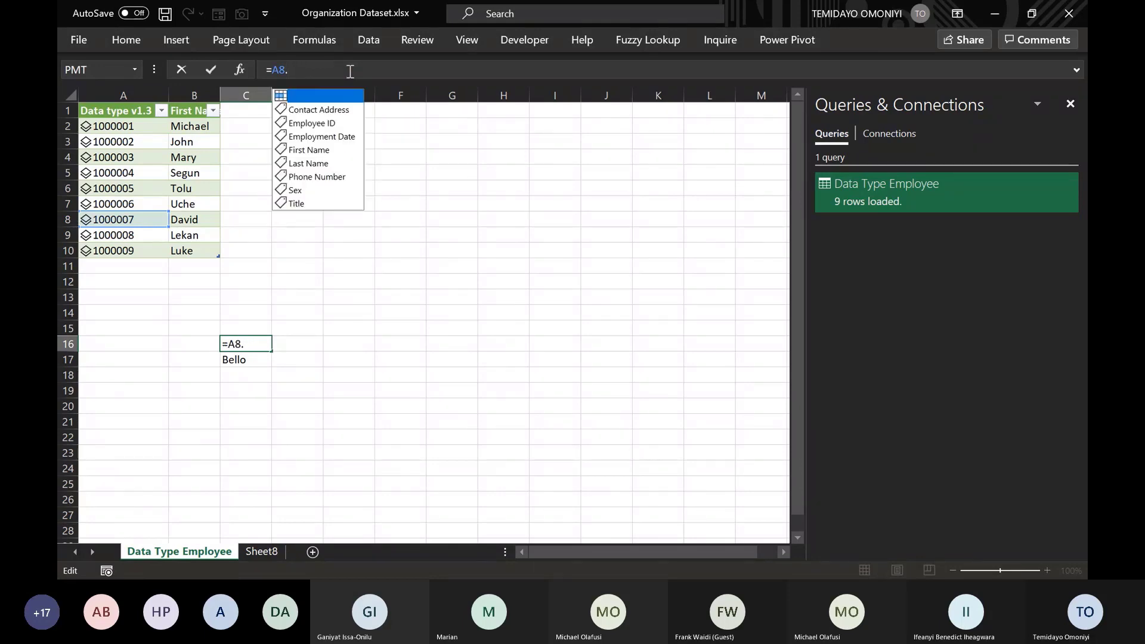
key("Down")
key("Down")
key("Down")
key("Down")
key("Tab")
key("Return")
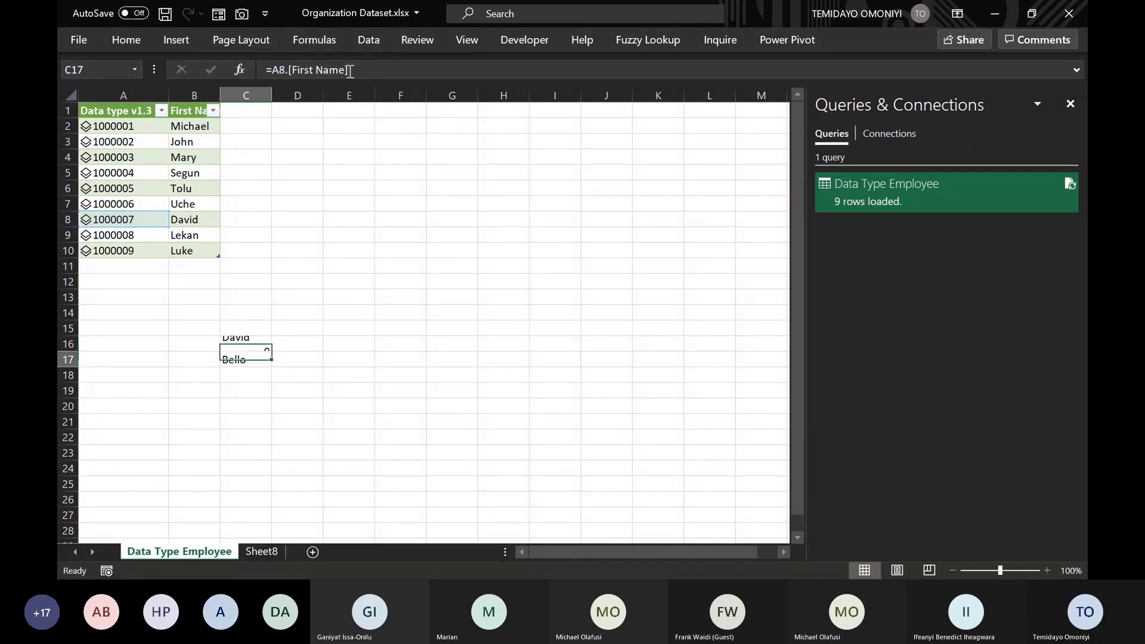
left_click(267, 345)
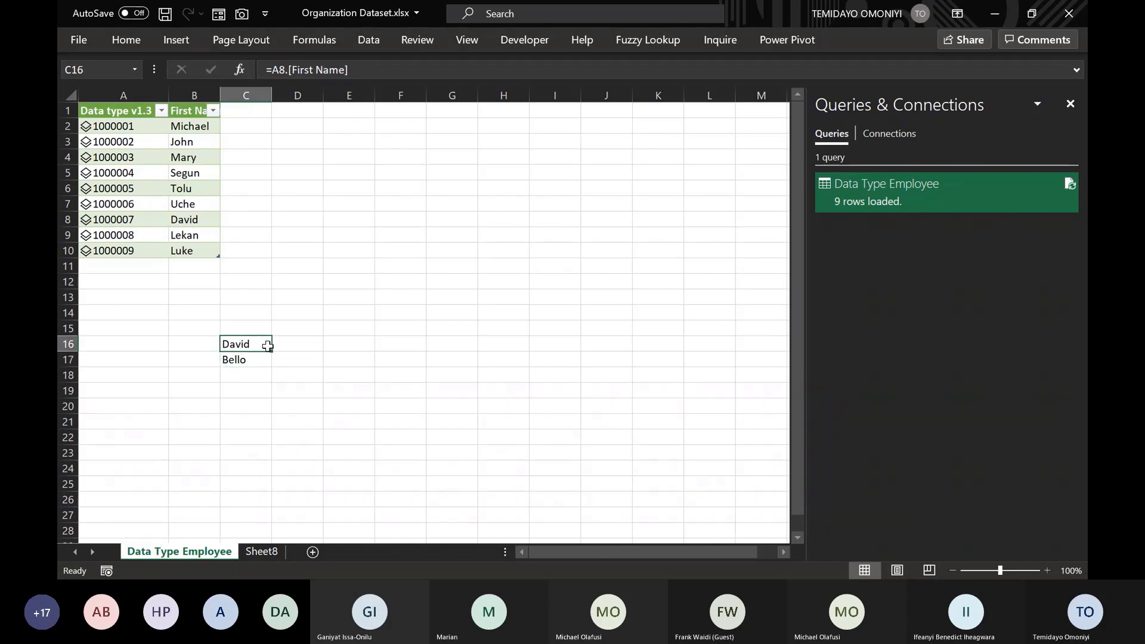
left_click_drag(271, 355, 272, 365)
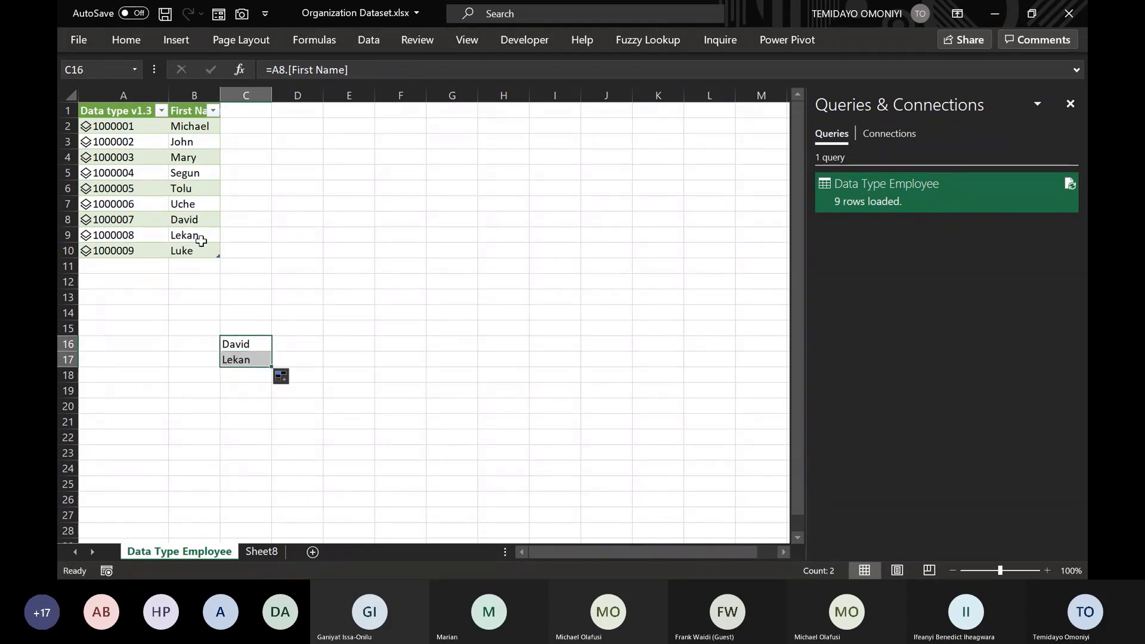
Clear the trial formulas from C16:C17 and select cell B2 in the First Name column.
left_click(241, 346)
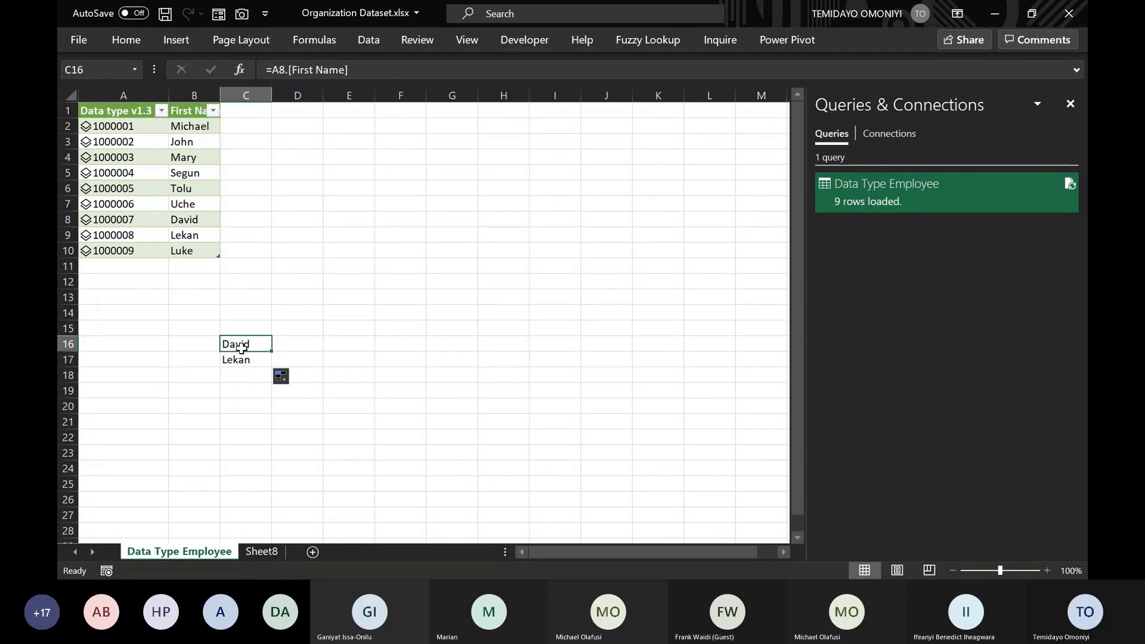
key("shift+Down")
key("Delete")
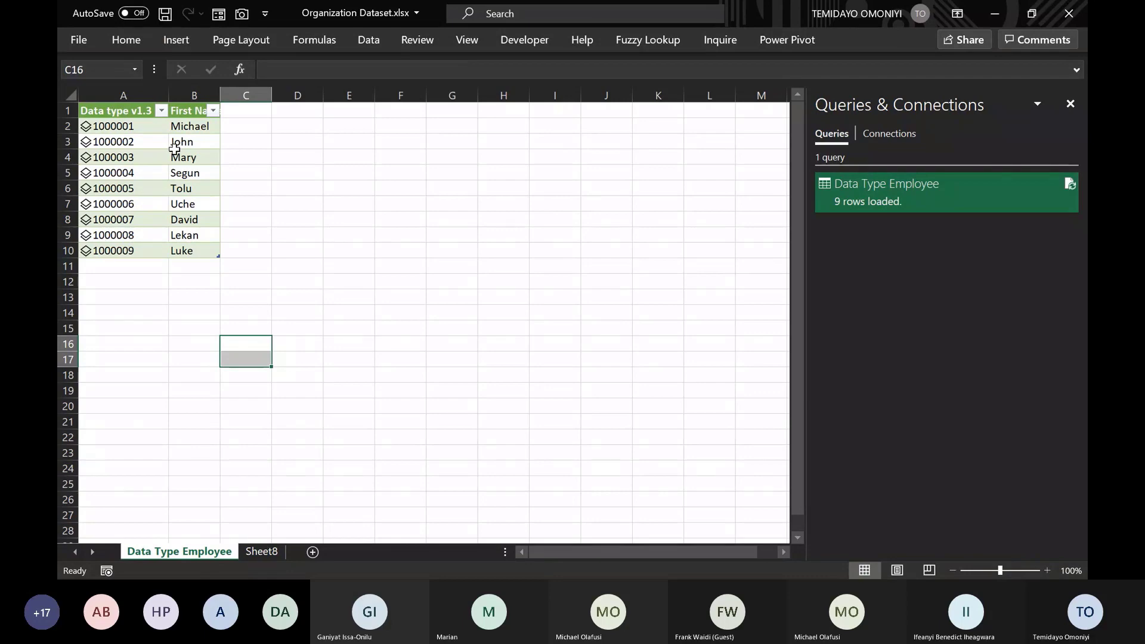
left_click(202, 126)
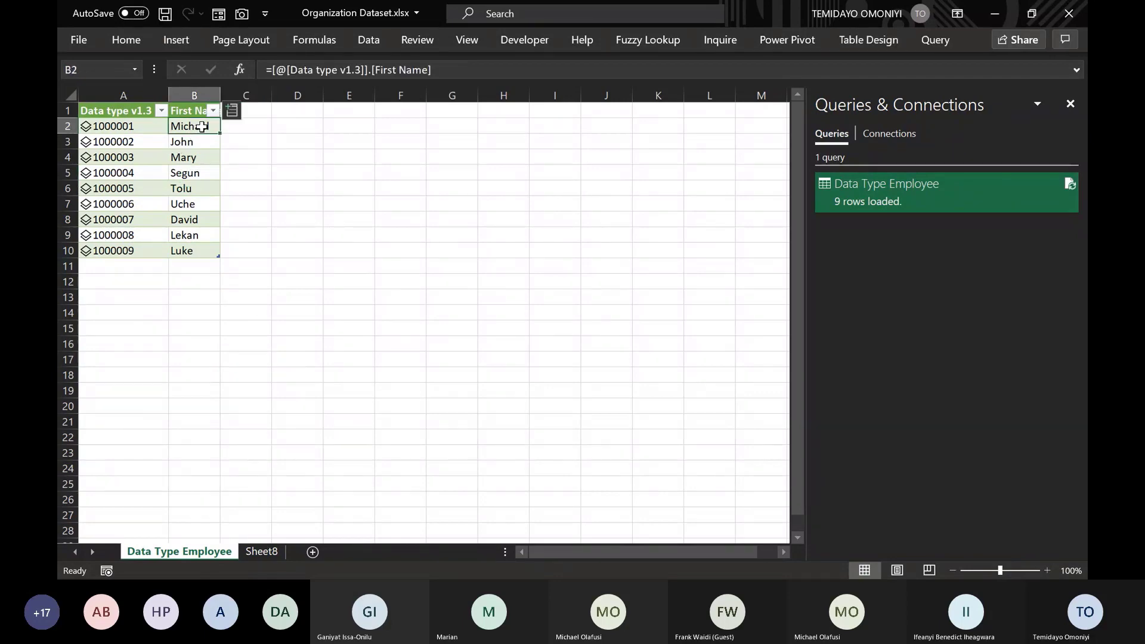
Extract the Last Name and Employment Date fields as new table columns and autofit column D.
left_click(232, 111)
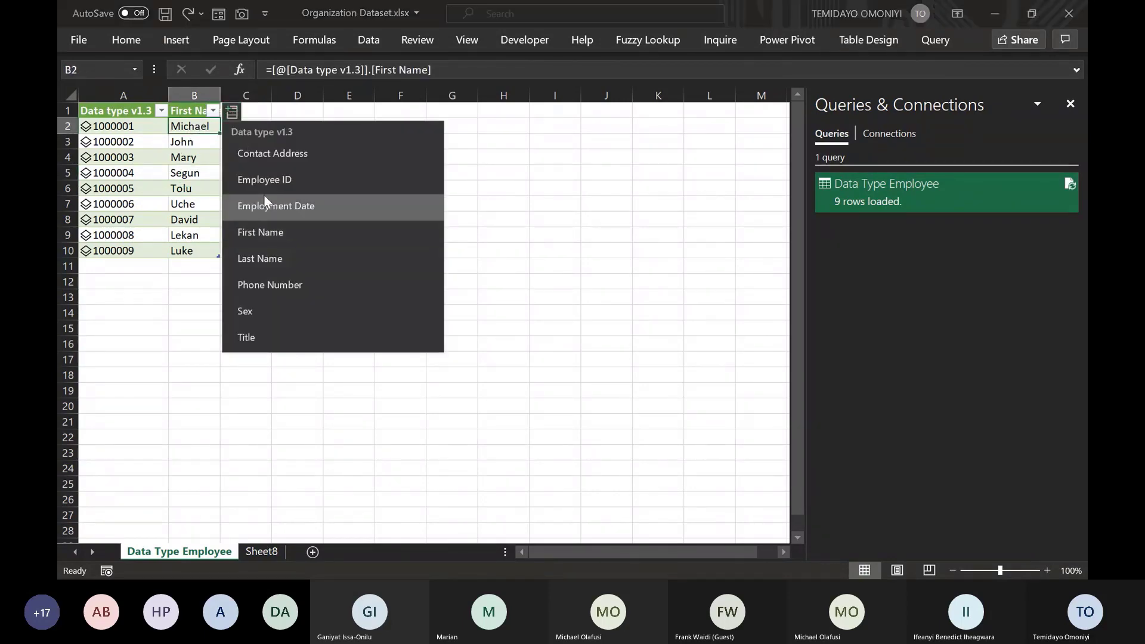
left_click(260, 259)
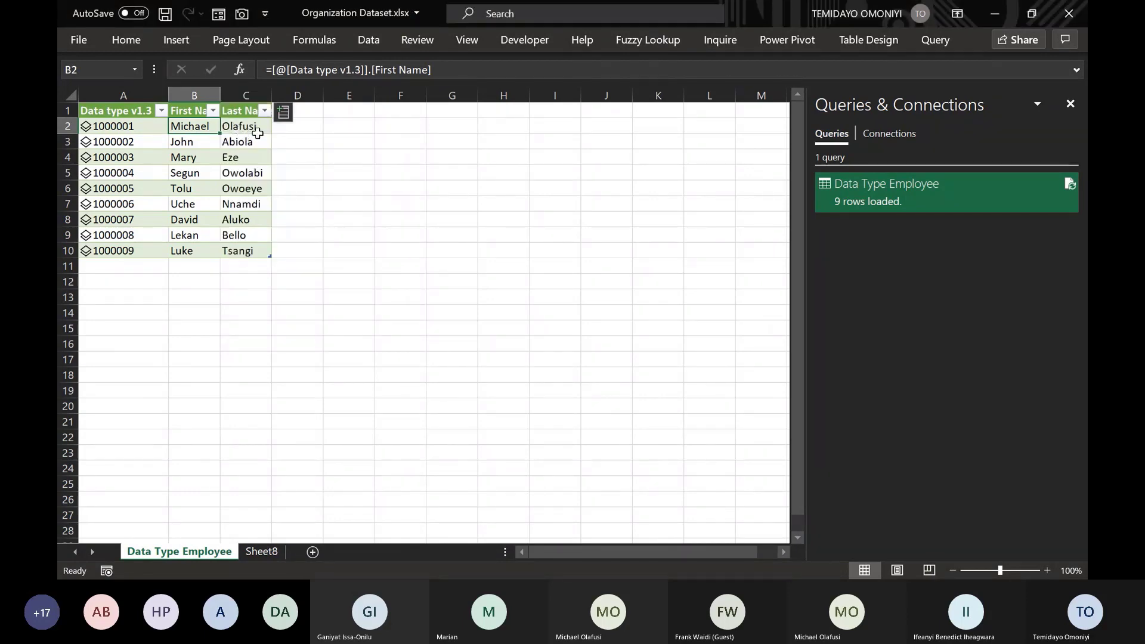
left_click(283, 114)
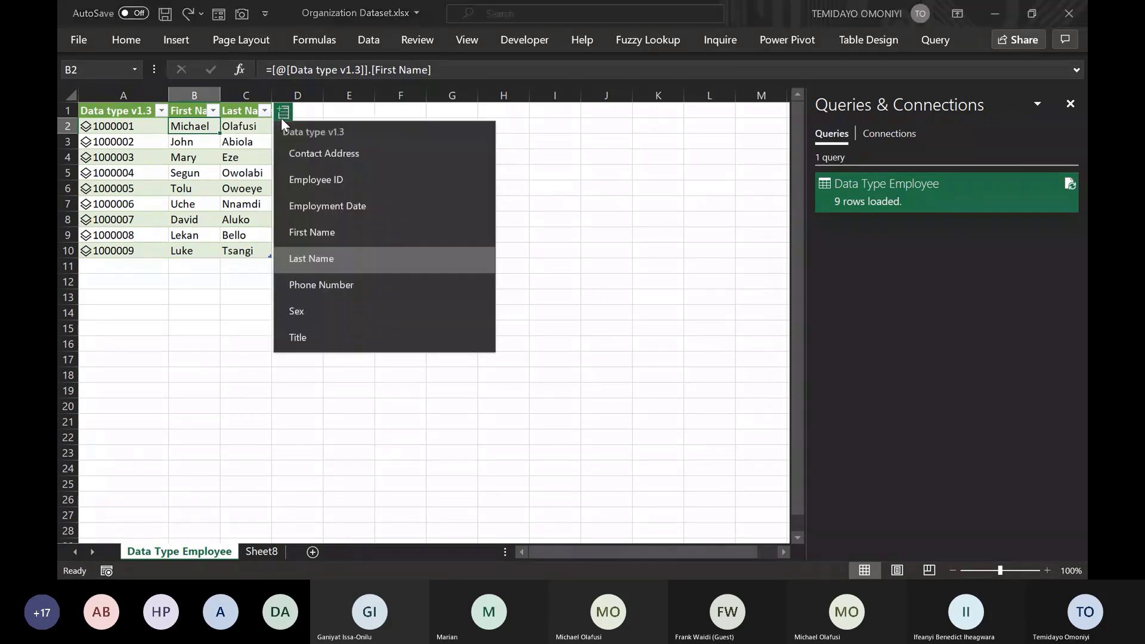
left_click(321, 207)
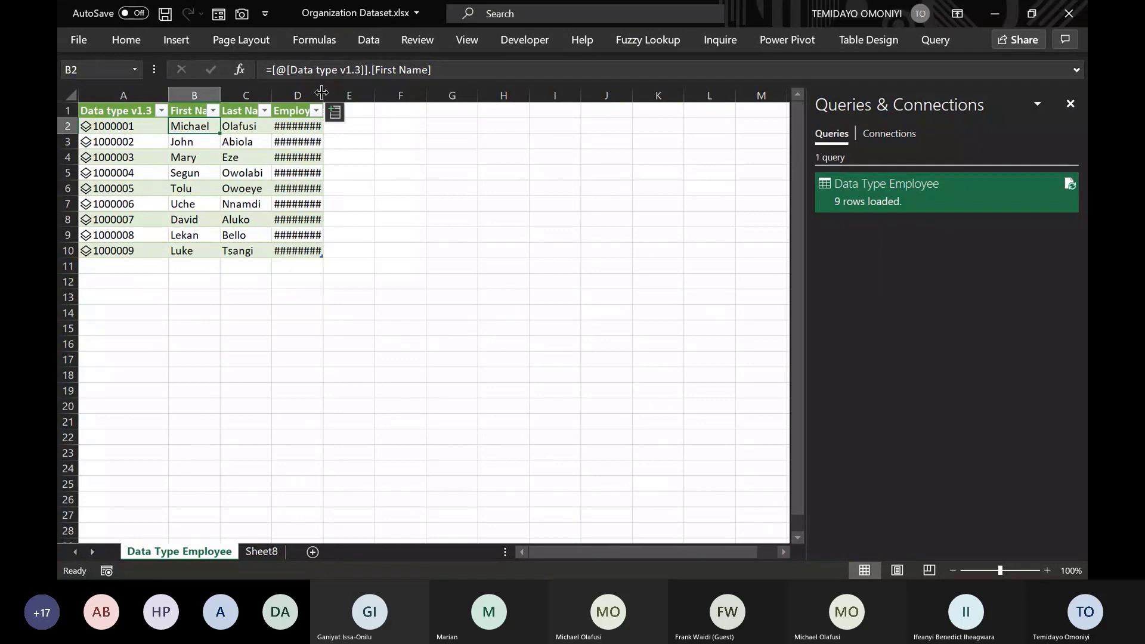
double_click(322, 89)
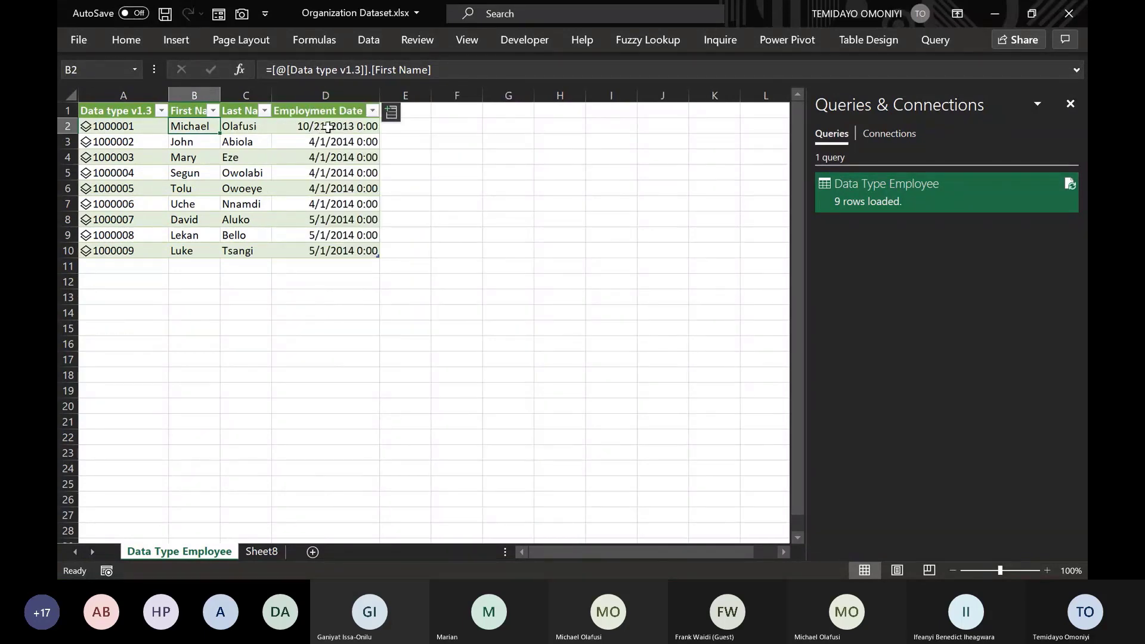
Edit the Data Type Employee query and convert Employment Date to the Date type as a new step inserted after Changed Type.
right_click(856, 191)
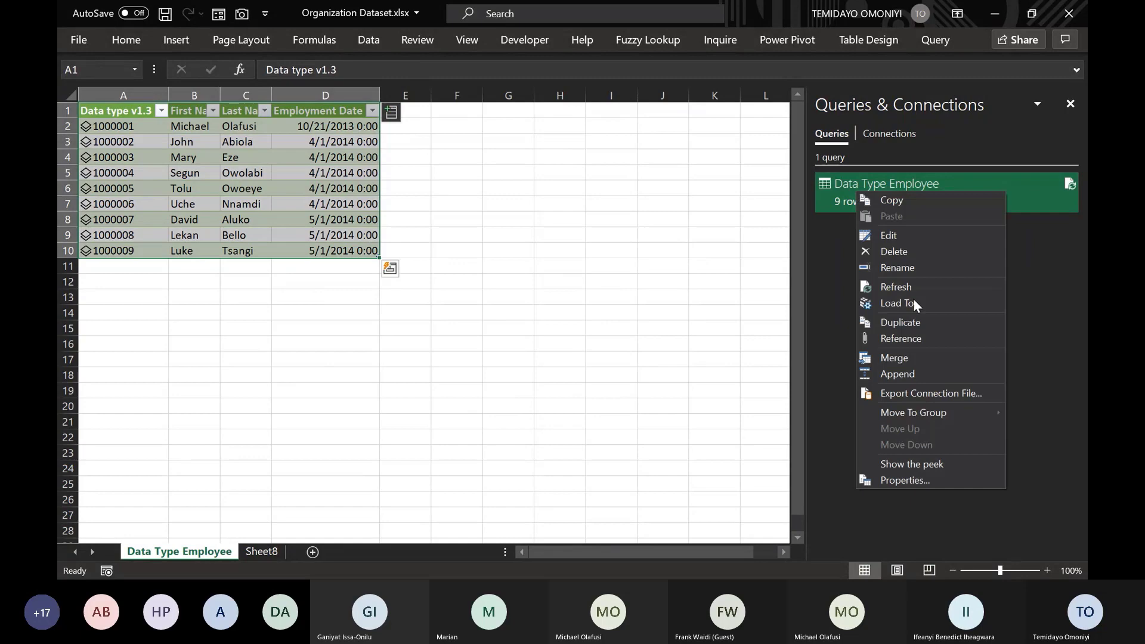
left_click(888, 235)
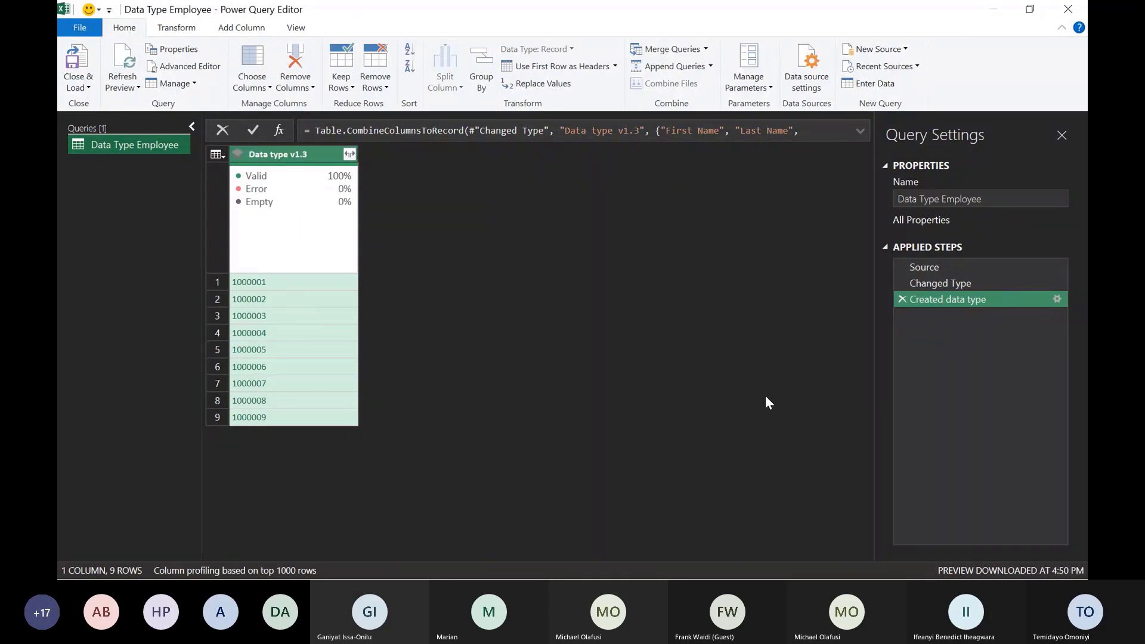
left_click(953, 283)
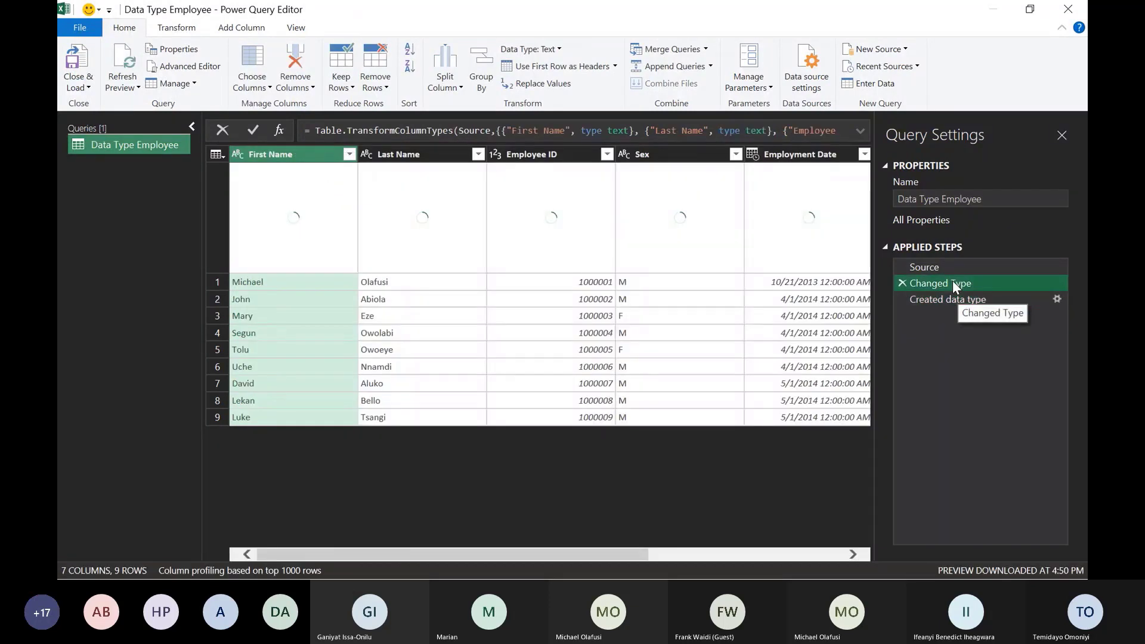
left_click_drag(604, 550, 670, 546)
right_click(754, 156)
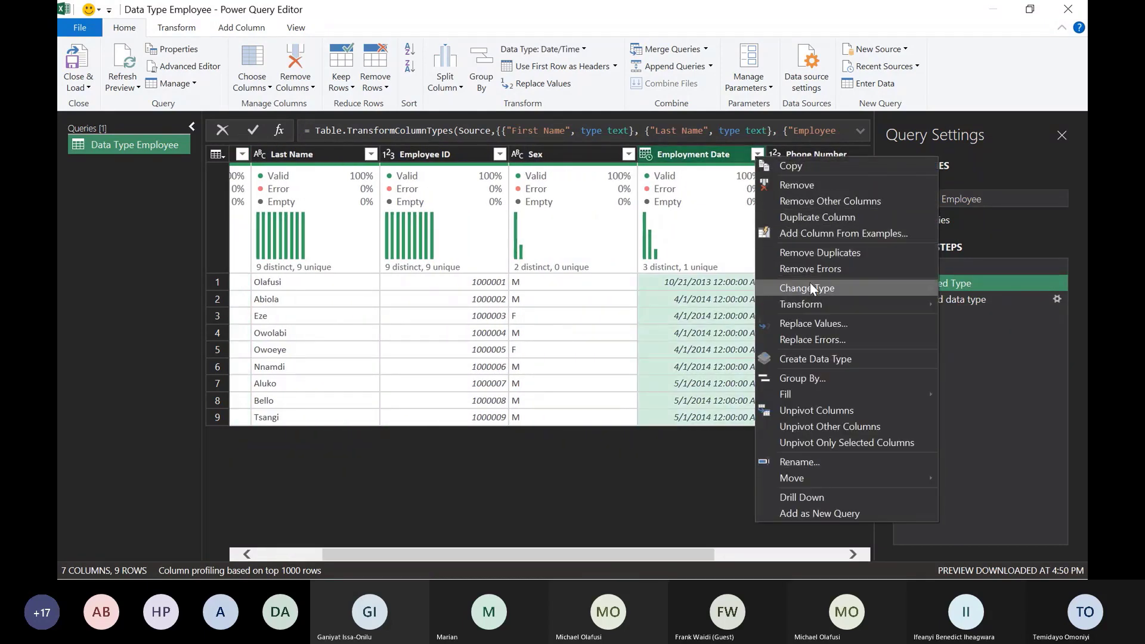
mouse_move(810, 286)
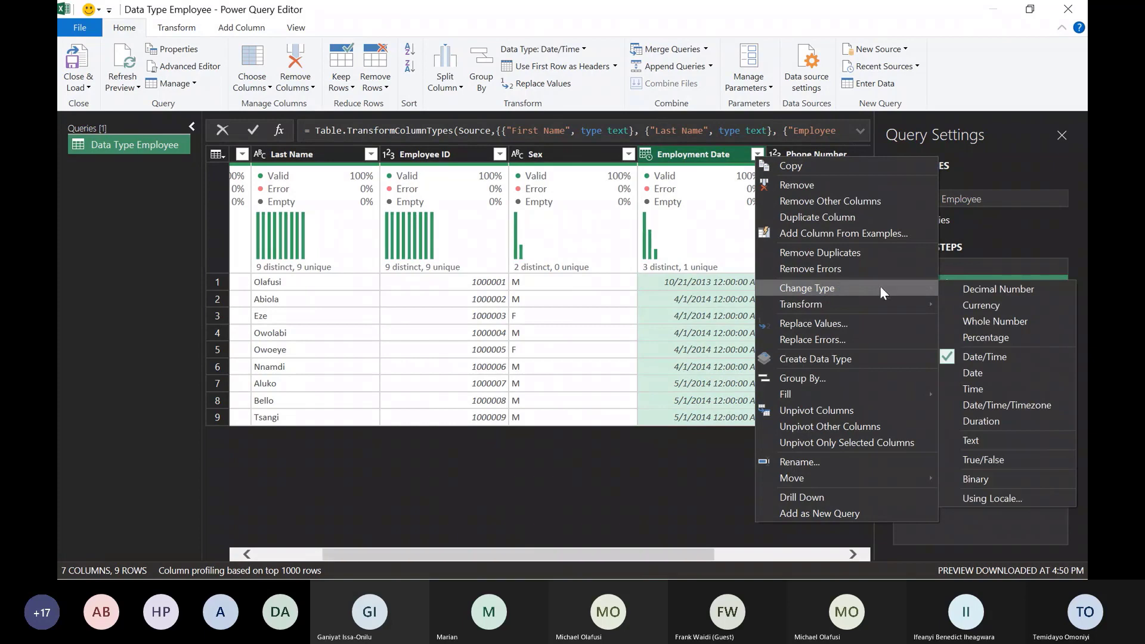
left_click(966, 373)
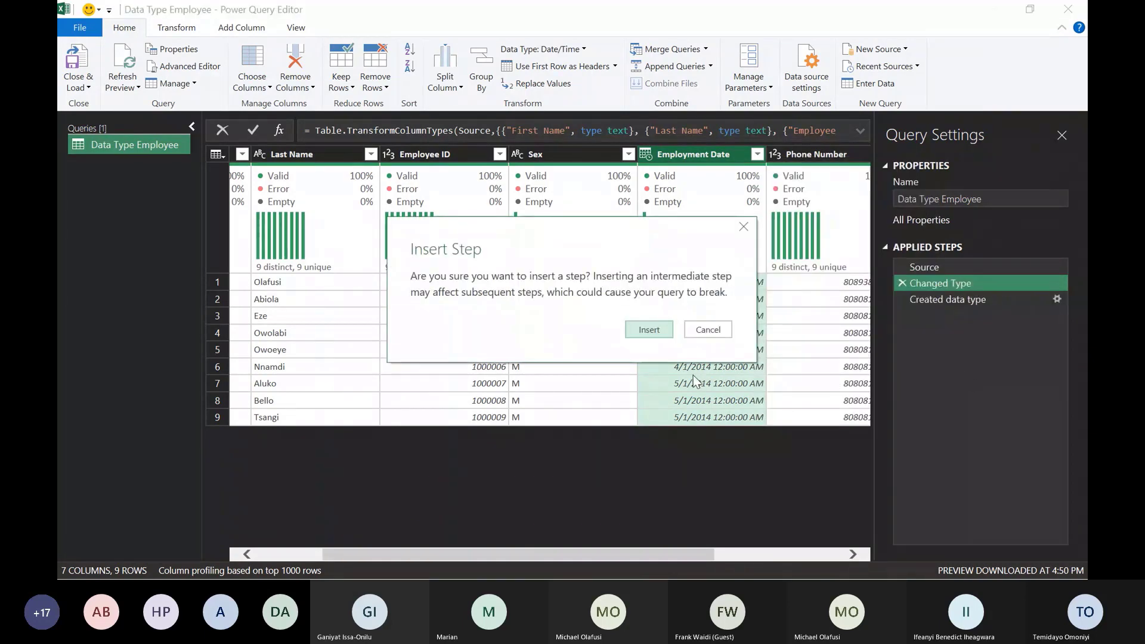
left_click(651, 329)
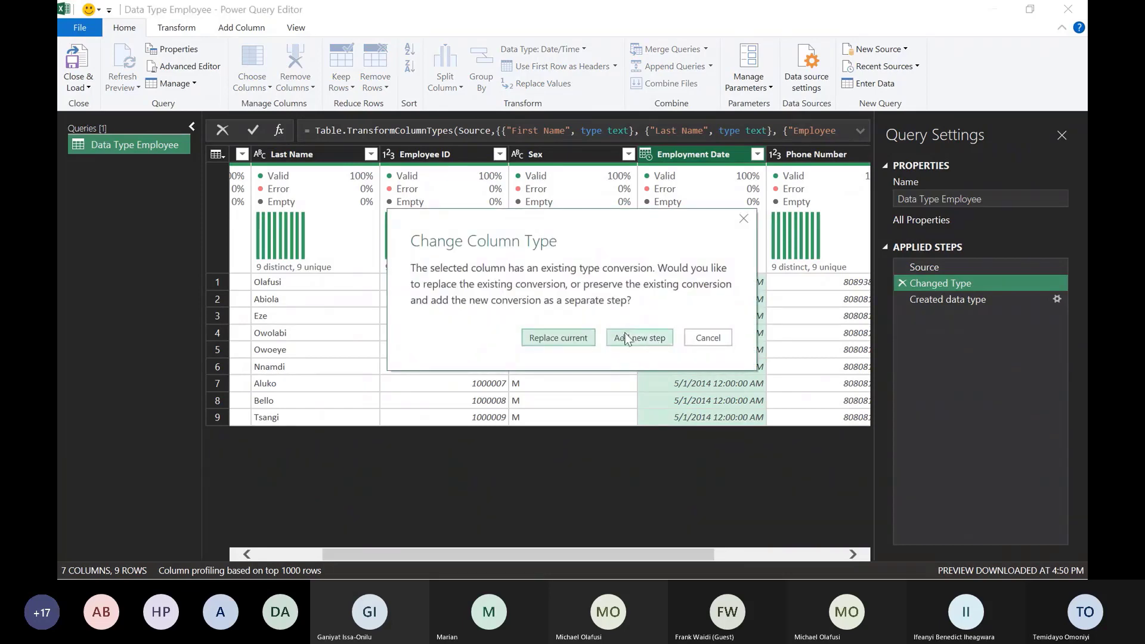
left_click(631, 340)
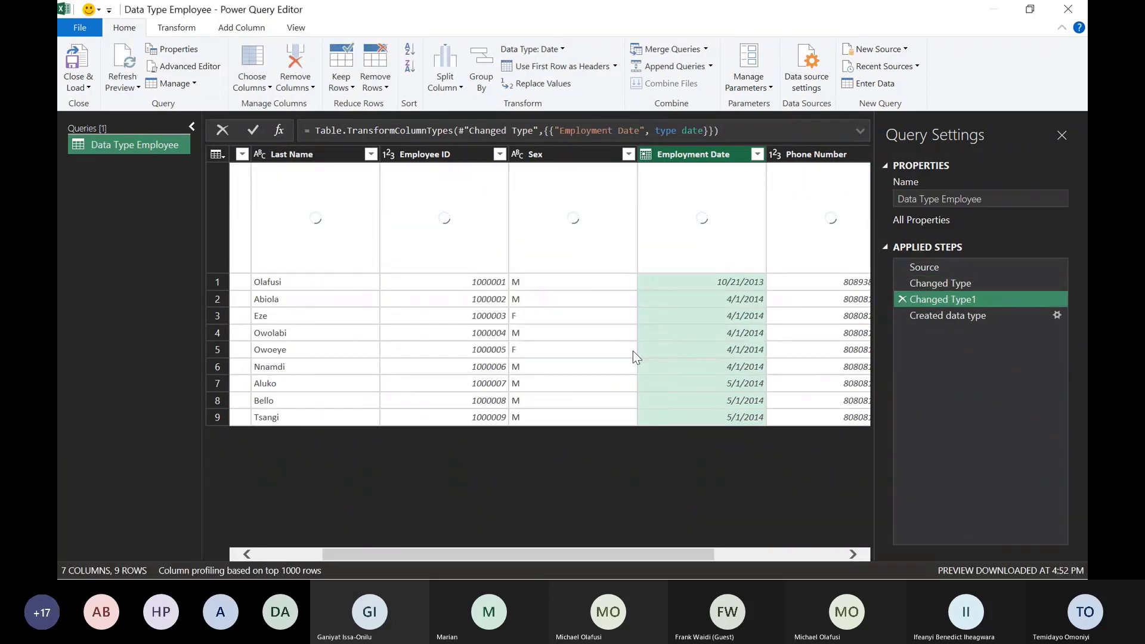
Compare the Changed Type1 and Created data type steps, and load the updated query back into the workbook.
left_click(945, 317)
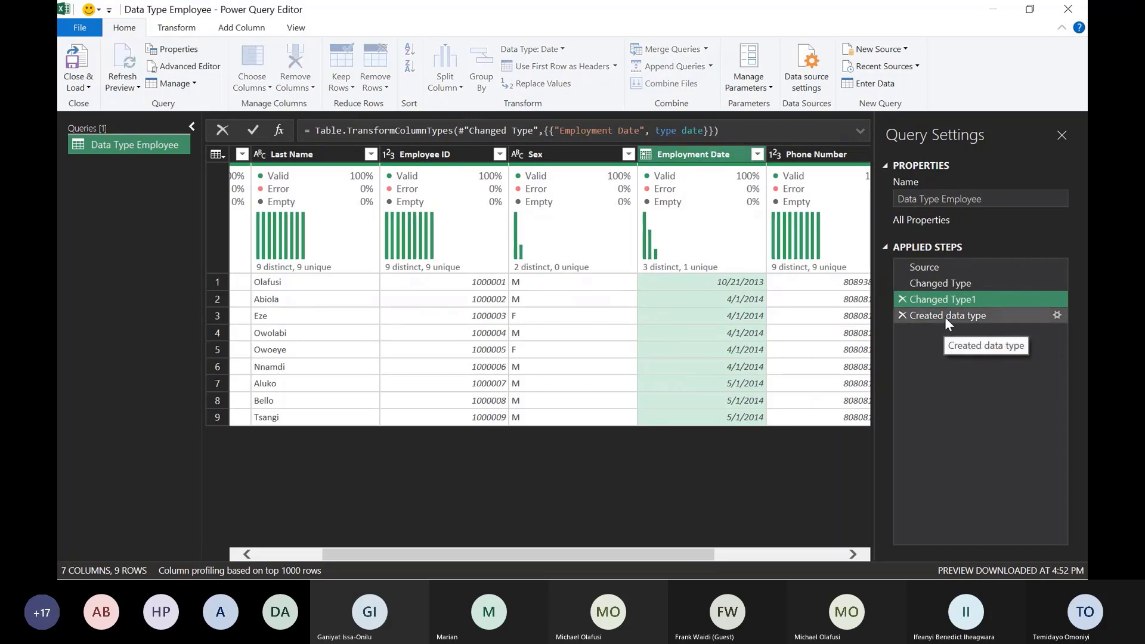
left_click(944, 303)
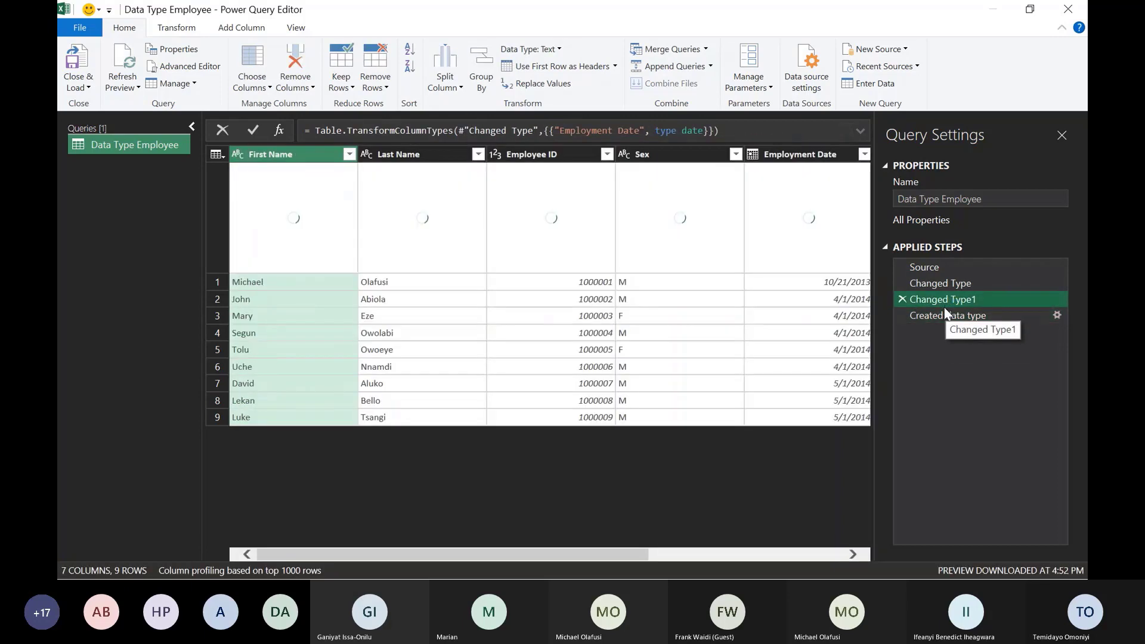
left_click(942, 313)
left_click(946, 302)
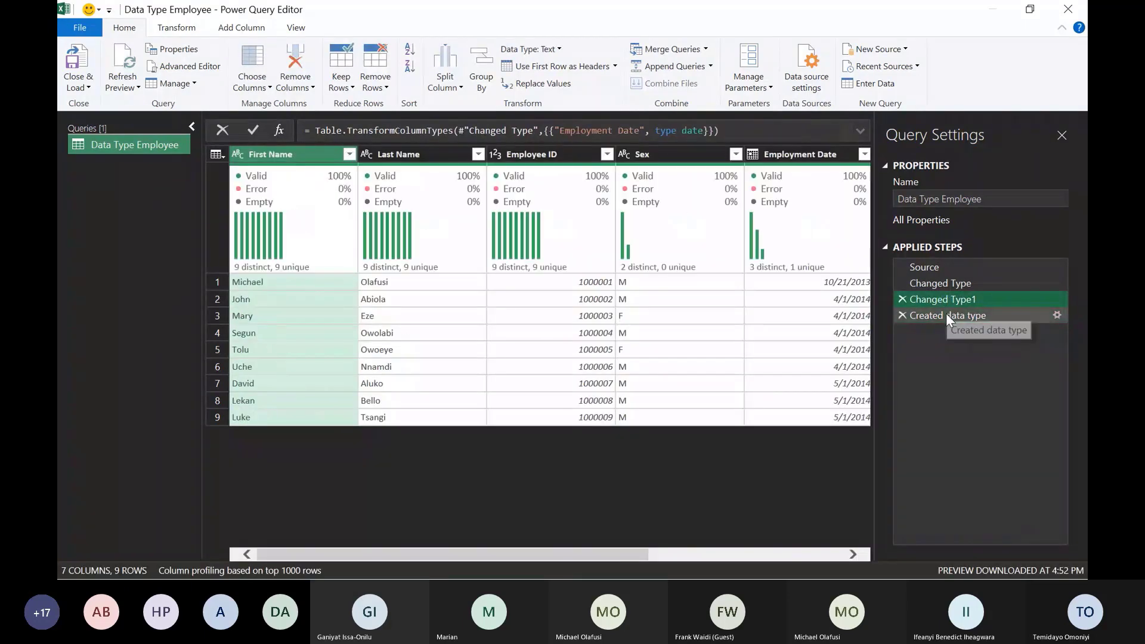
left_click(946, 313)
left_click(79, 53)
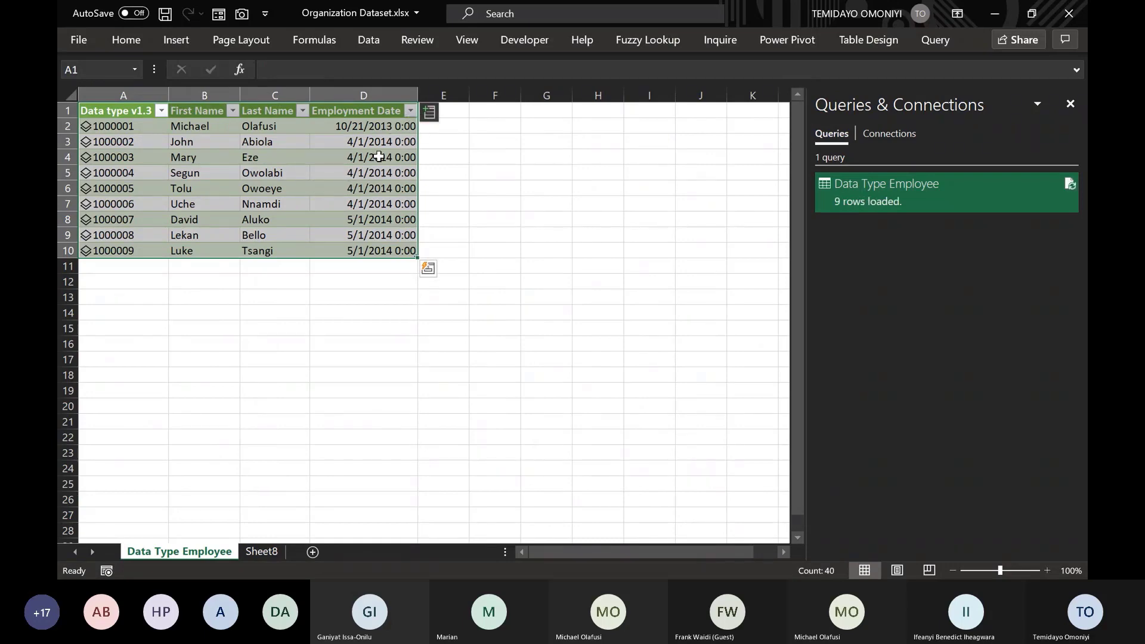
Format the Employment Date cells D2:D10 with the Date number format *3/14/2012.
left_click_drag(355, 128, 356, 251)
right_click(356, 251)
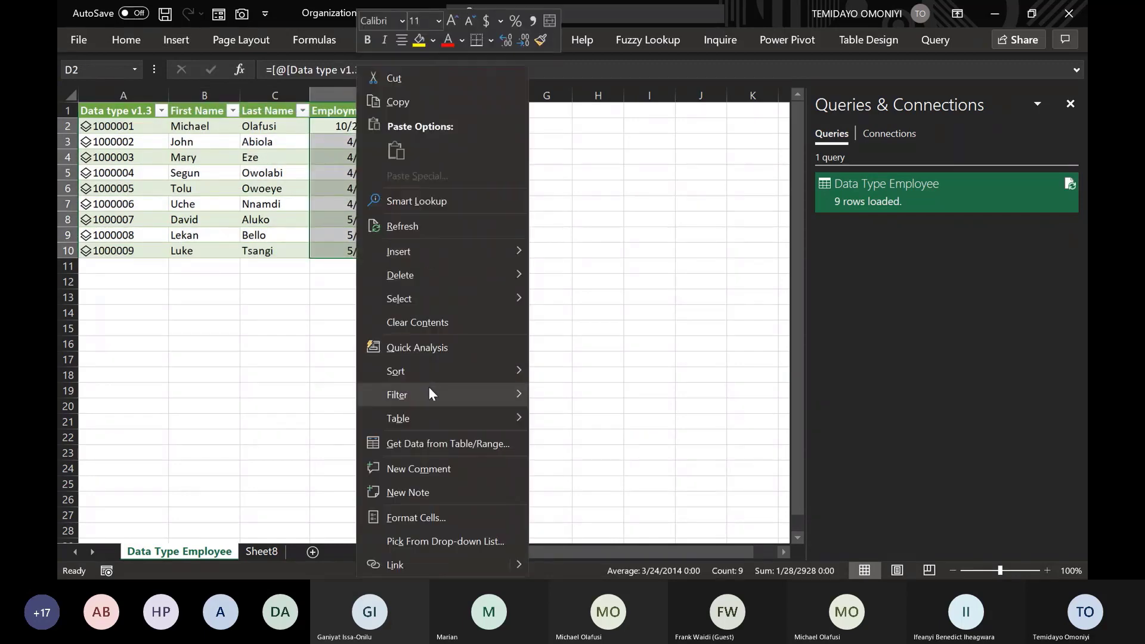
left_click(421, 514)
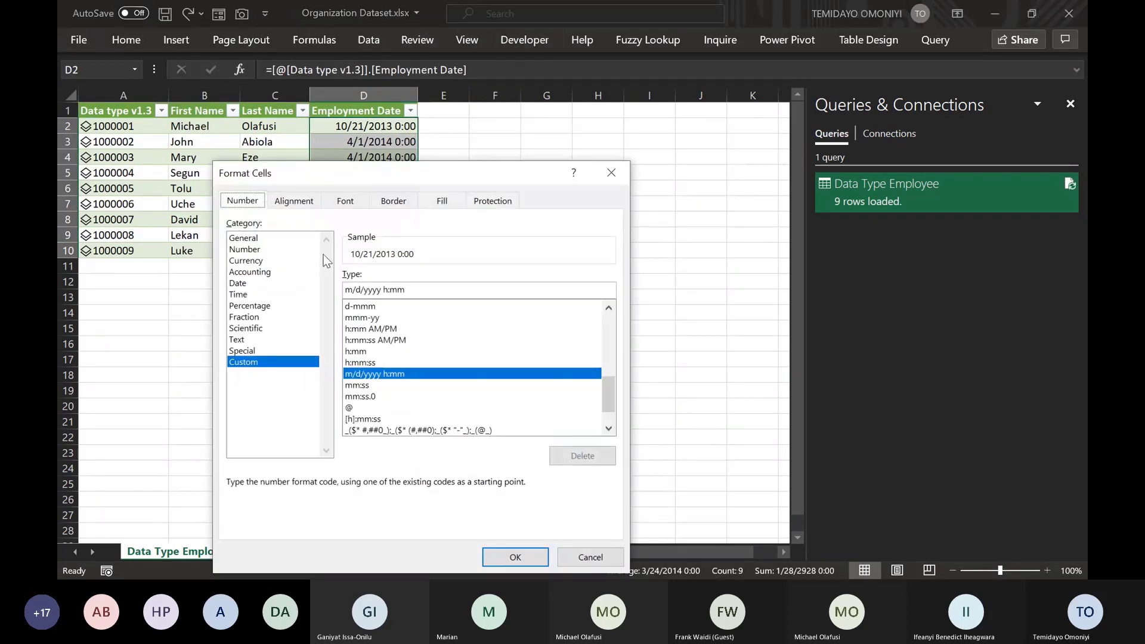
left_click(252, 284)
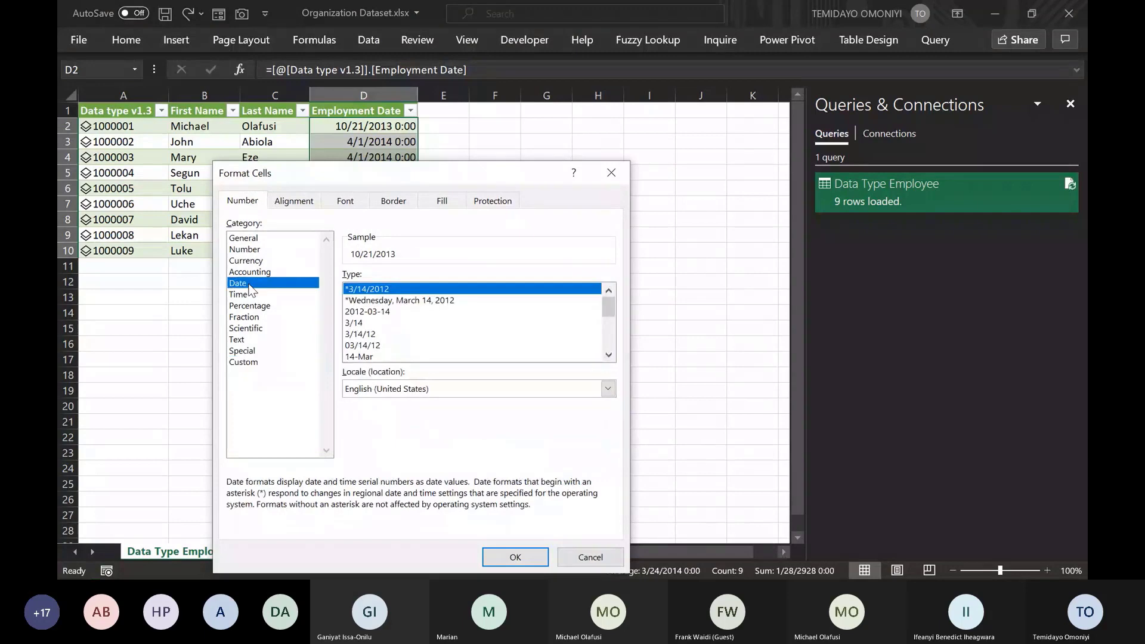
left_click(489, 555)
left_click(444, 296)
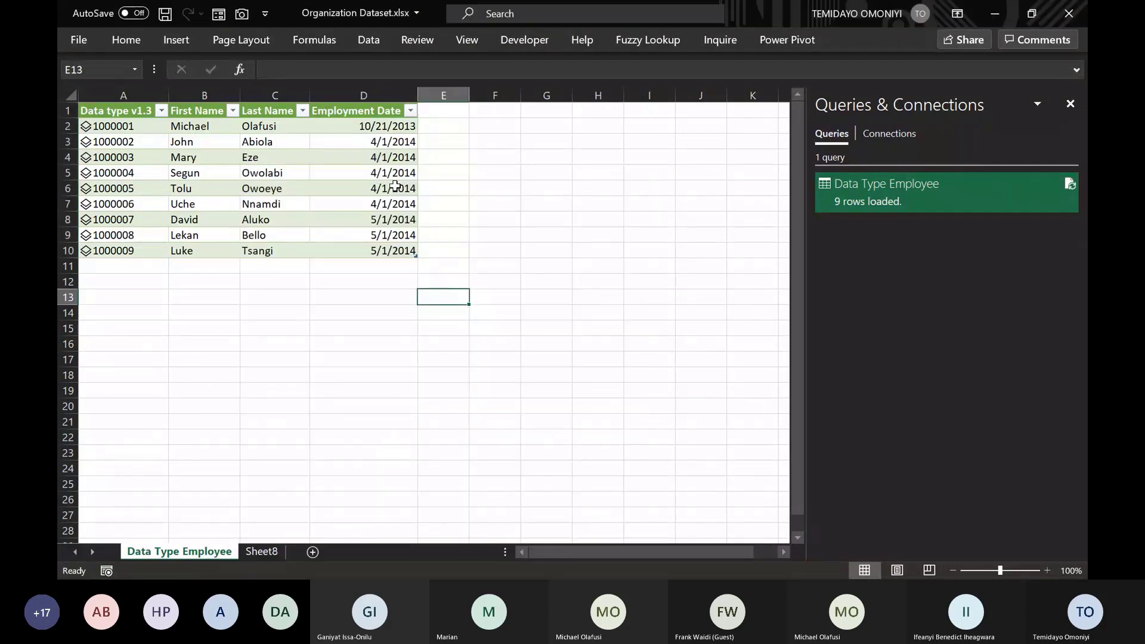
Extract the Phone Number and Sex fields as new table columns, autofitting column E for the phone numbers.
left_click(347, 124)
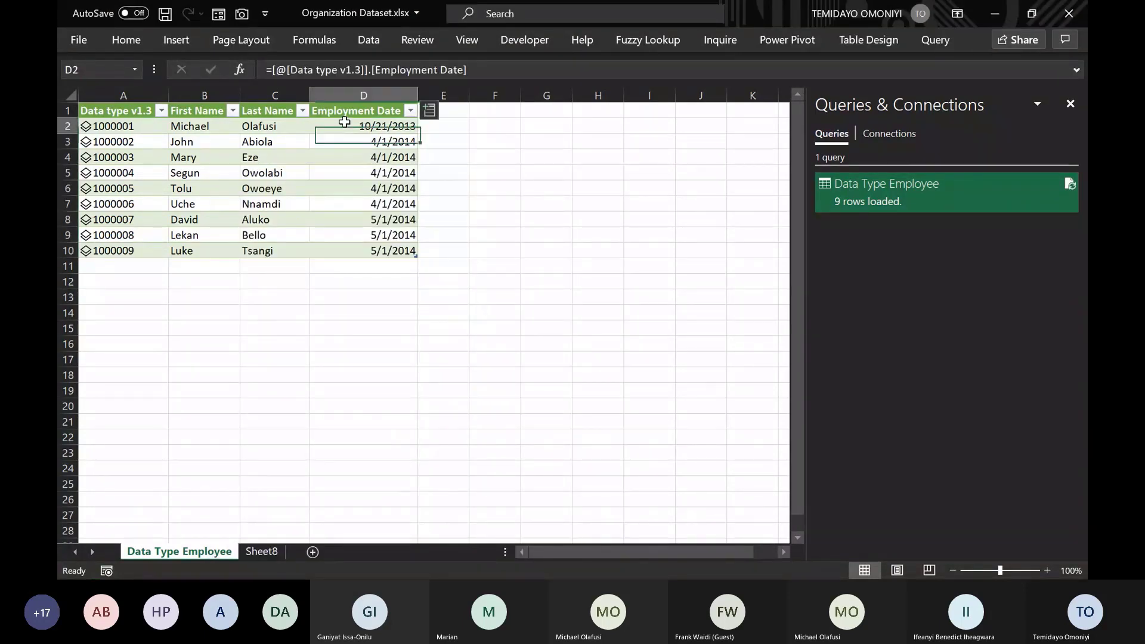
left_click(429, 113)
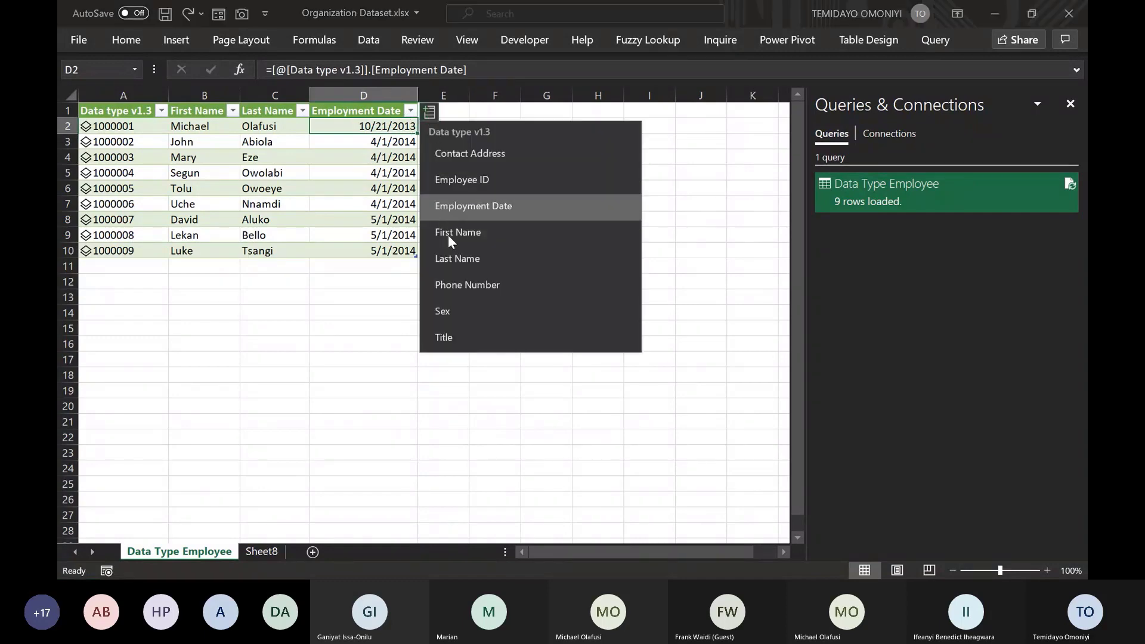
left_click(447, 284)
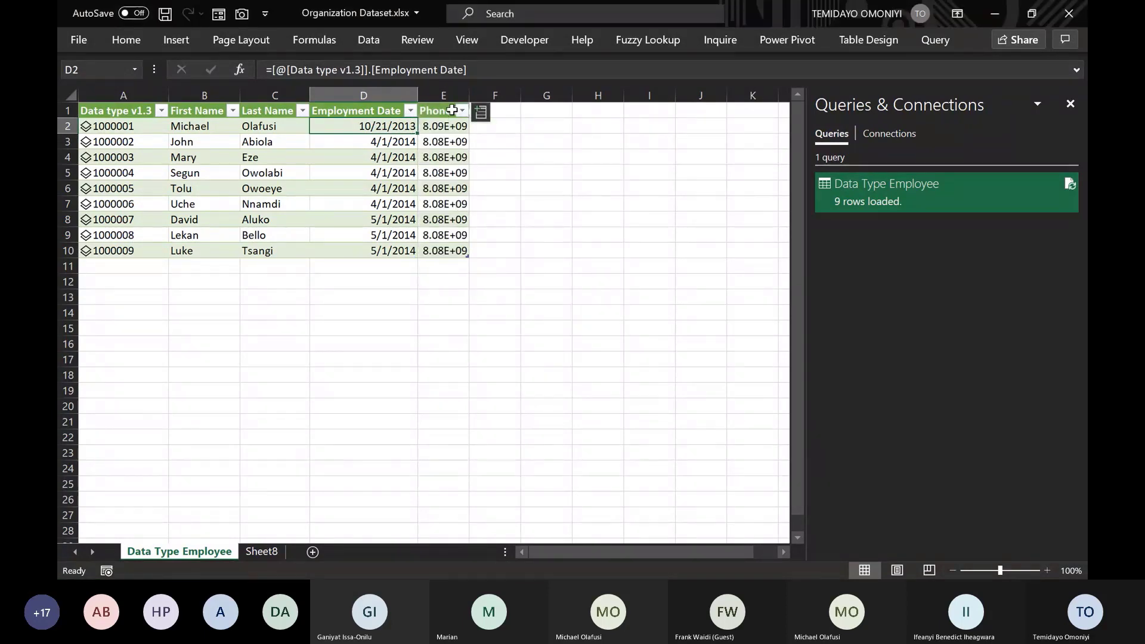
double_click(469, 96)
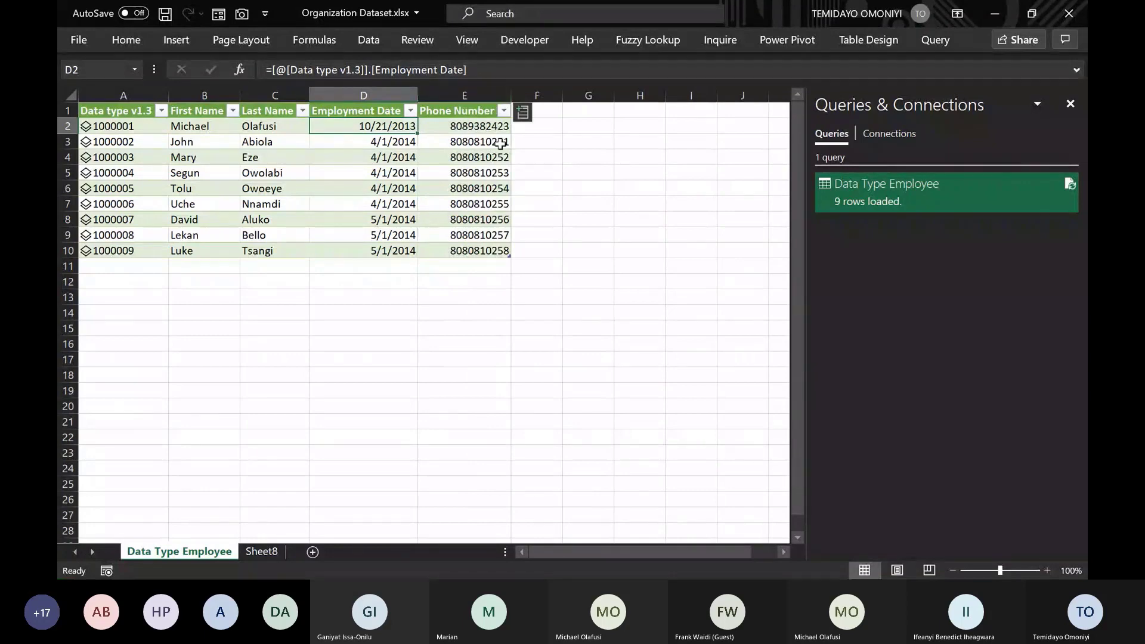
left_click(524, 113)
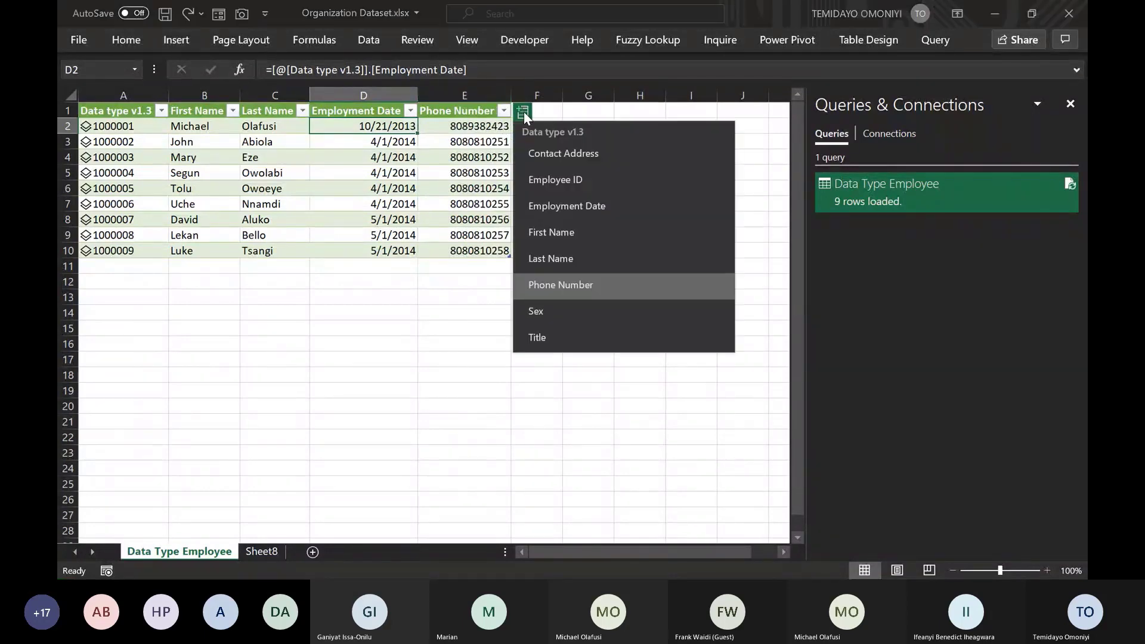
left_click(542, 308)
Try extracting the Title field as column G and check its formula in cell G2.
left_click(574, 113)
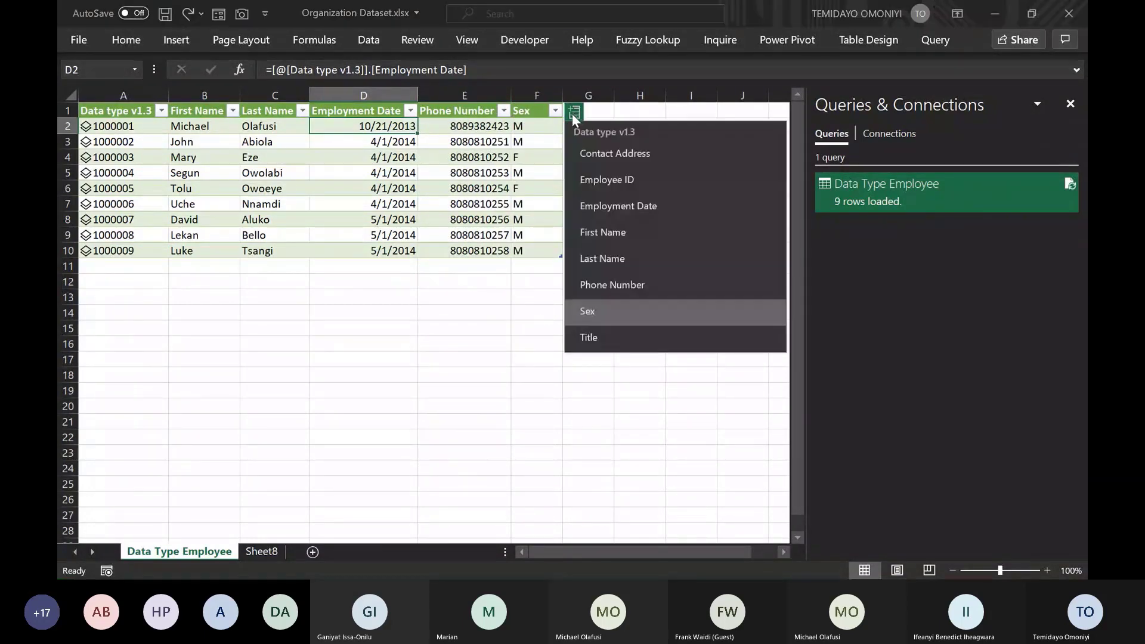
left_click(589, 337)
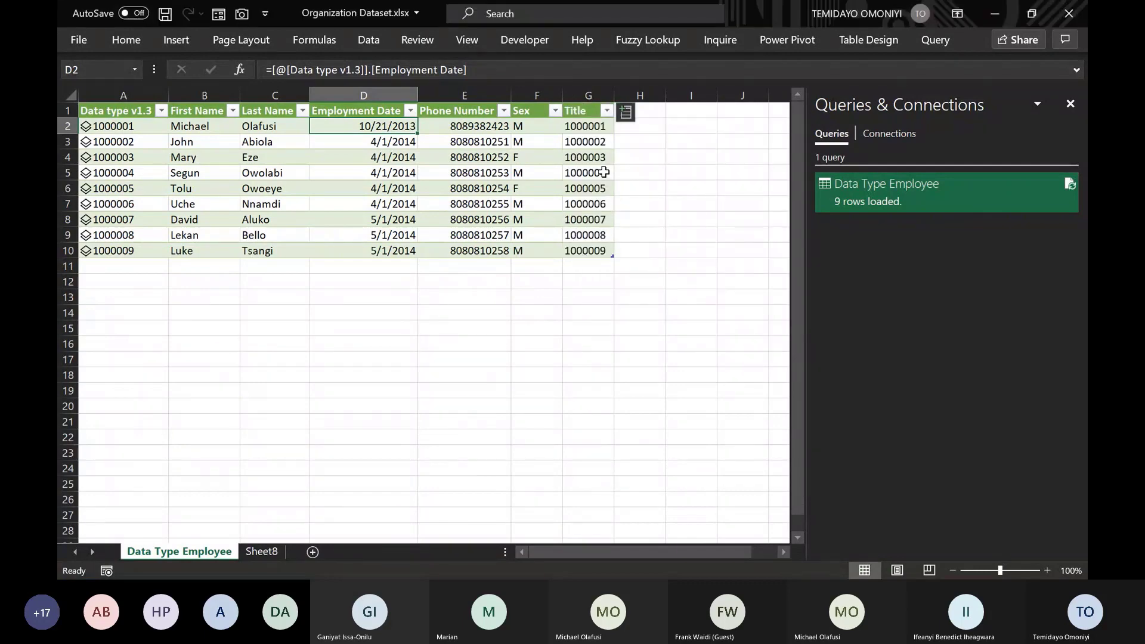
left_click(597, 129)
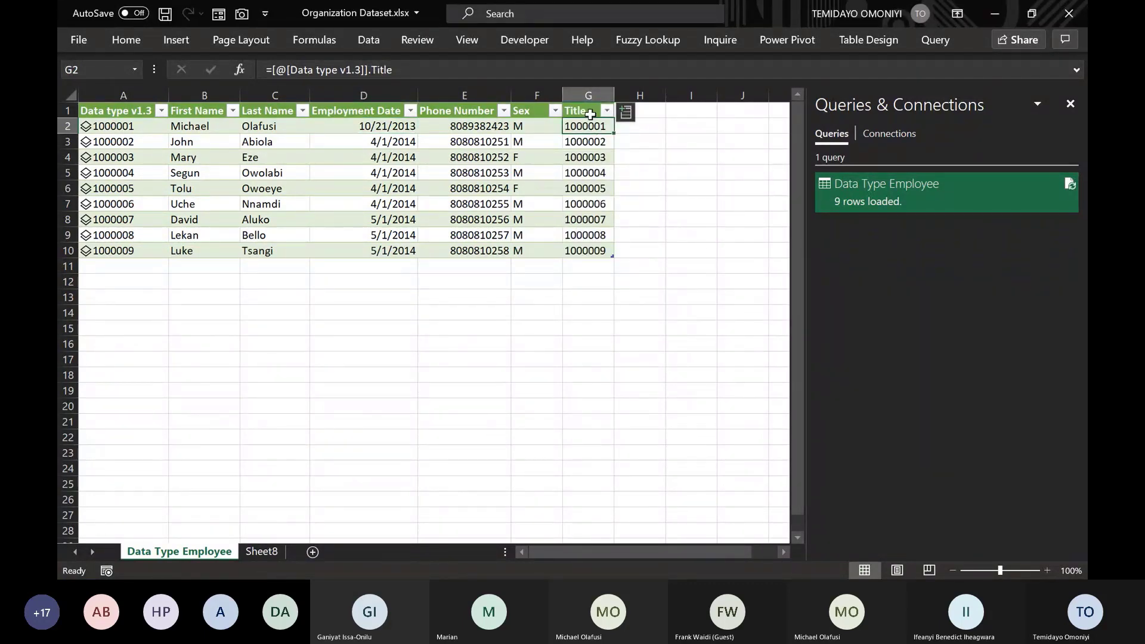
Undo the Title field extraction and delete the leftover Title column G.
key("ctrl+z")
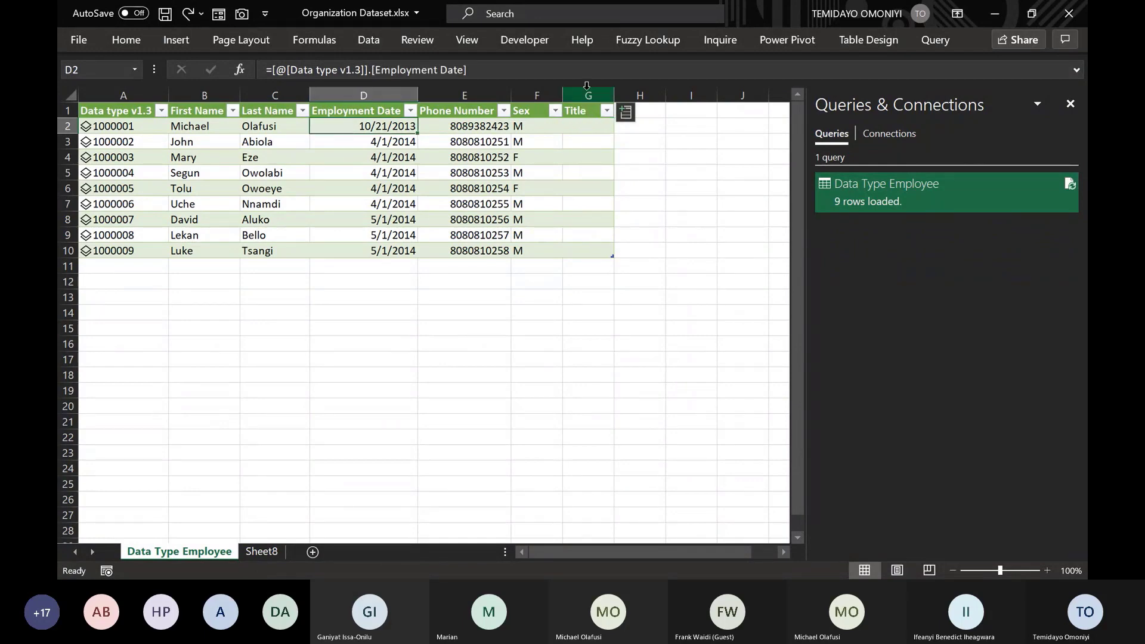
left_click(588, 95)
right_click(588, 94)
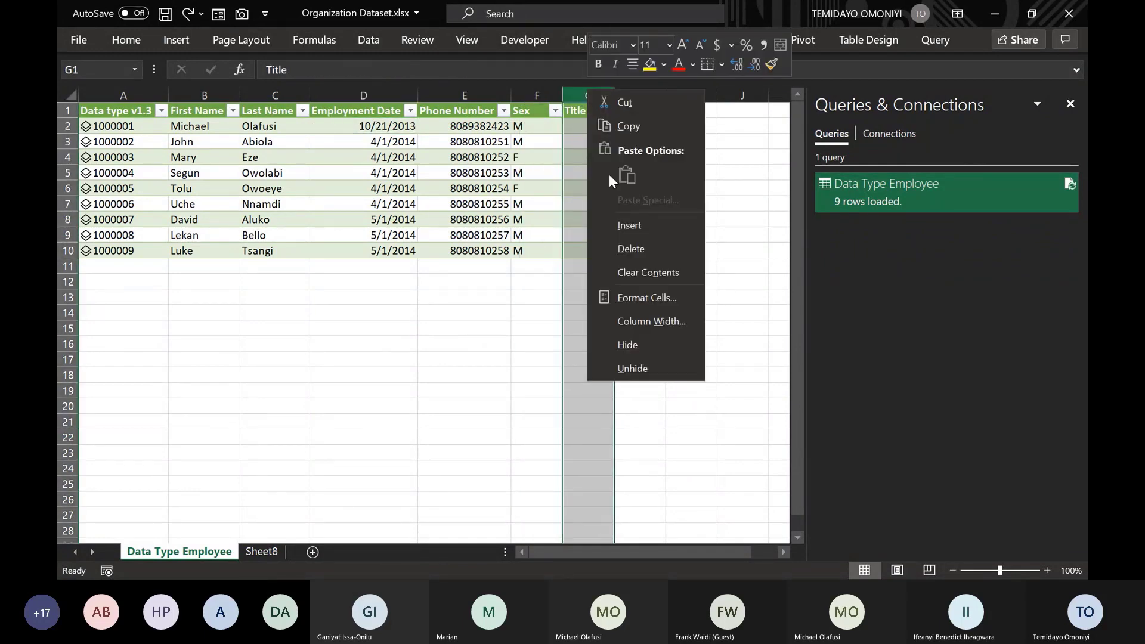
left_click(621, 247)
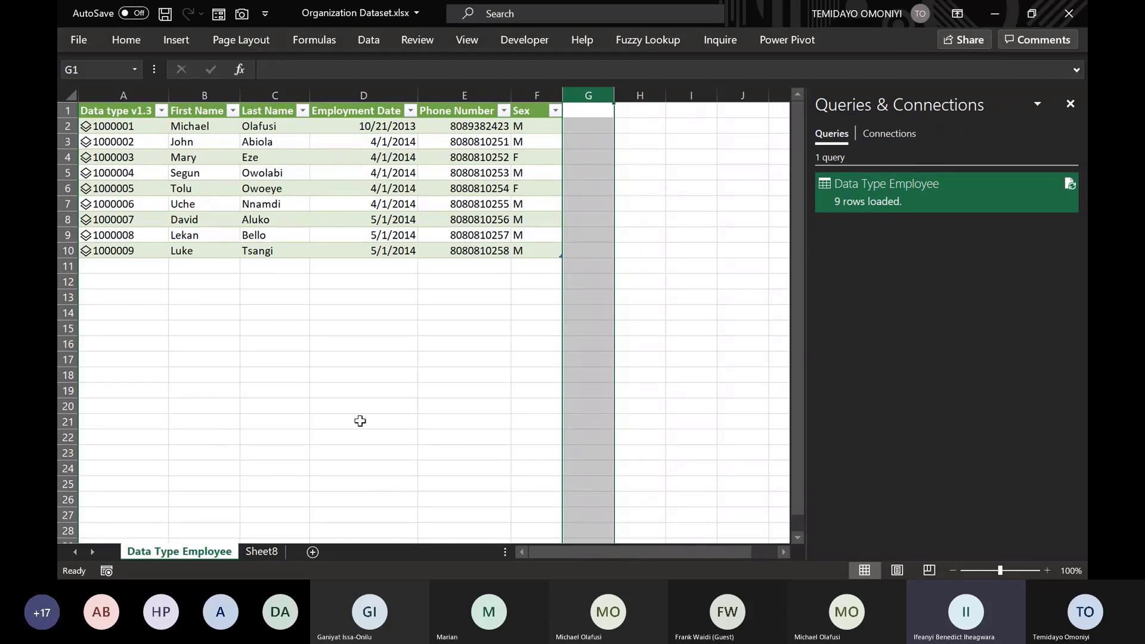
key("alt+Tab")
key("Right")
key("Down")
key("Right")
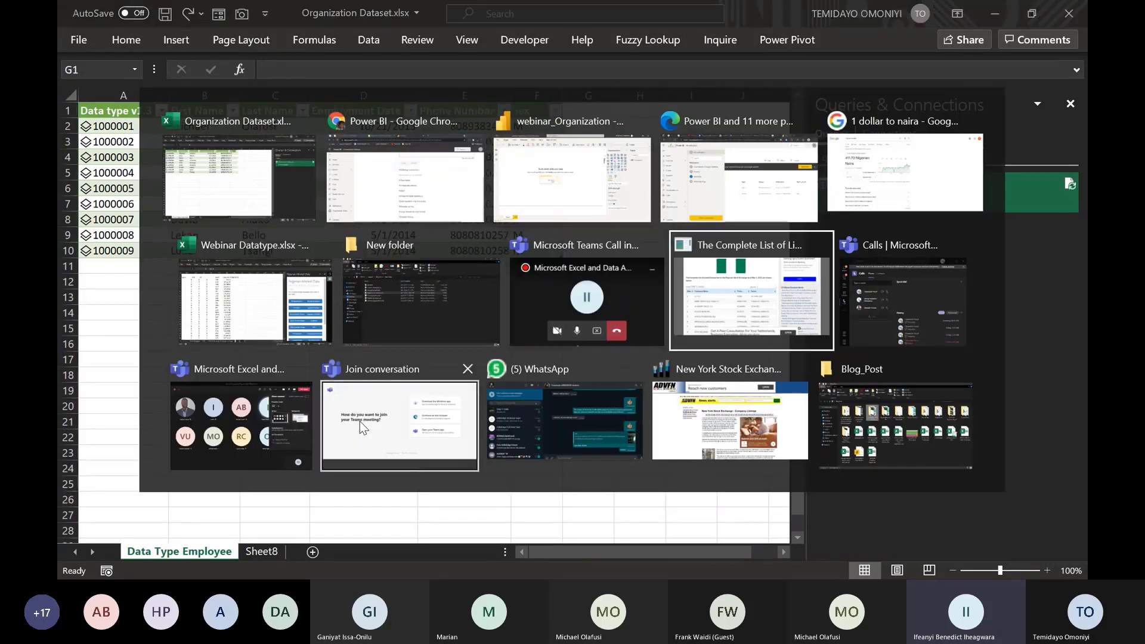
key("Escape")
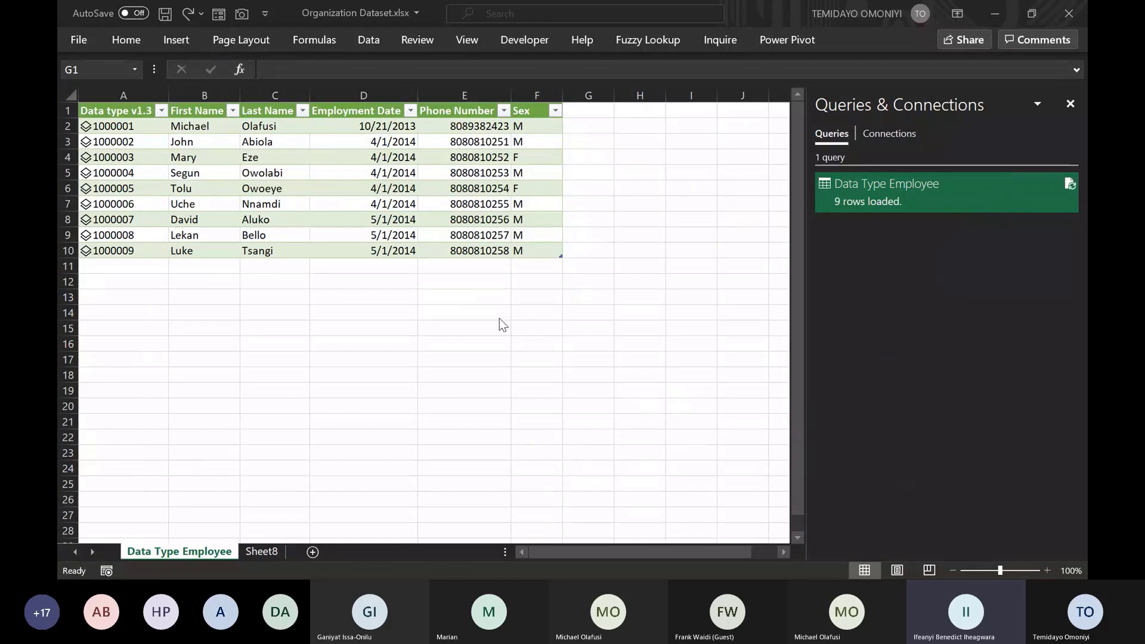
key("alt+Tab")
key("alt+Tab")
key("alt+Tab")
key("Escape")
key("alt+Tab")
key("alt+Tab")
key("alt+Tab")
key("alt+Tab")
key("alt+Tab")
key("alt+Tab")
key("alt+Tab")
key("alt+Tab")
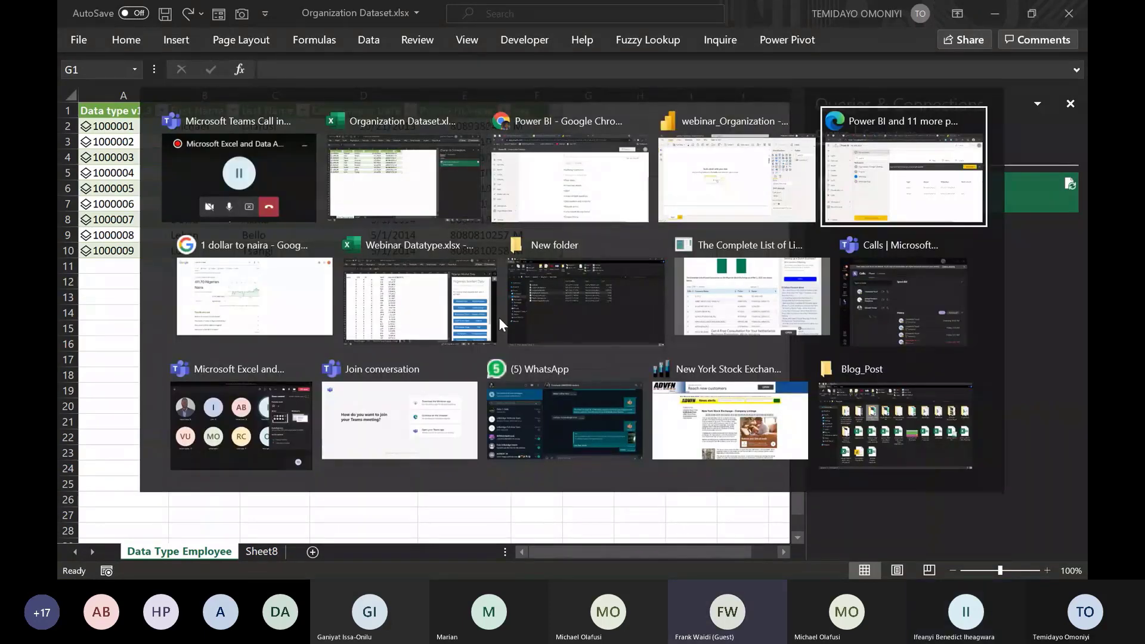
key("alt+Tab")
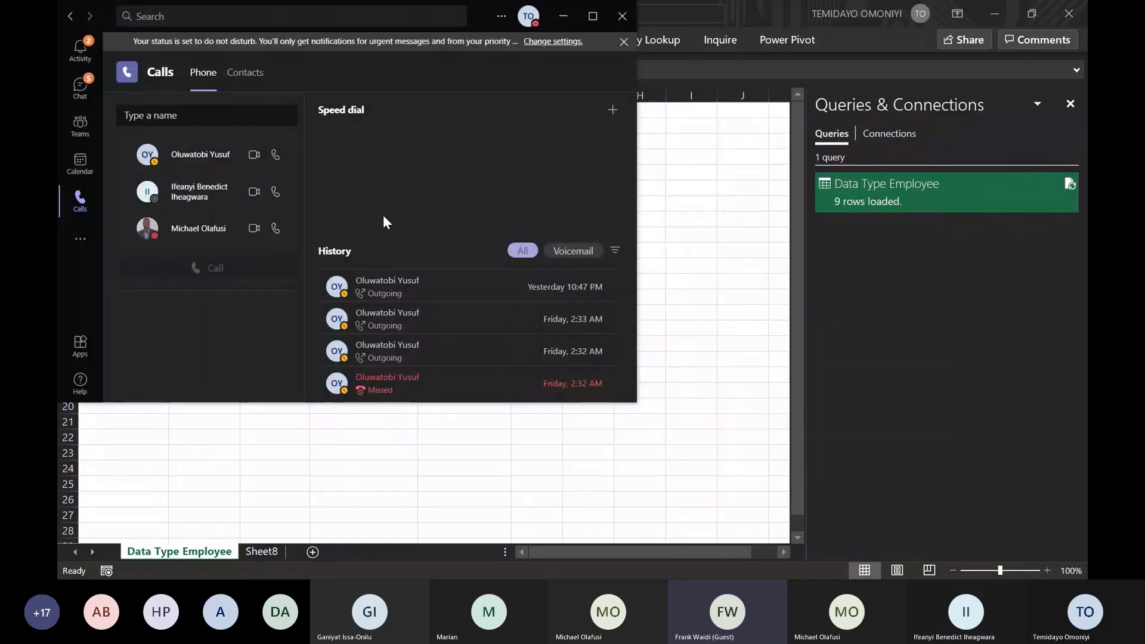
left_click(566, 23)
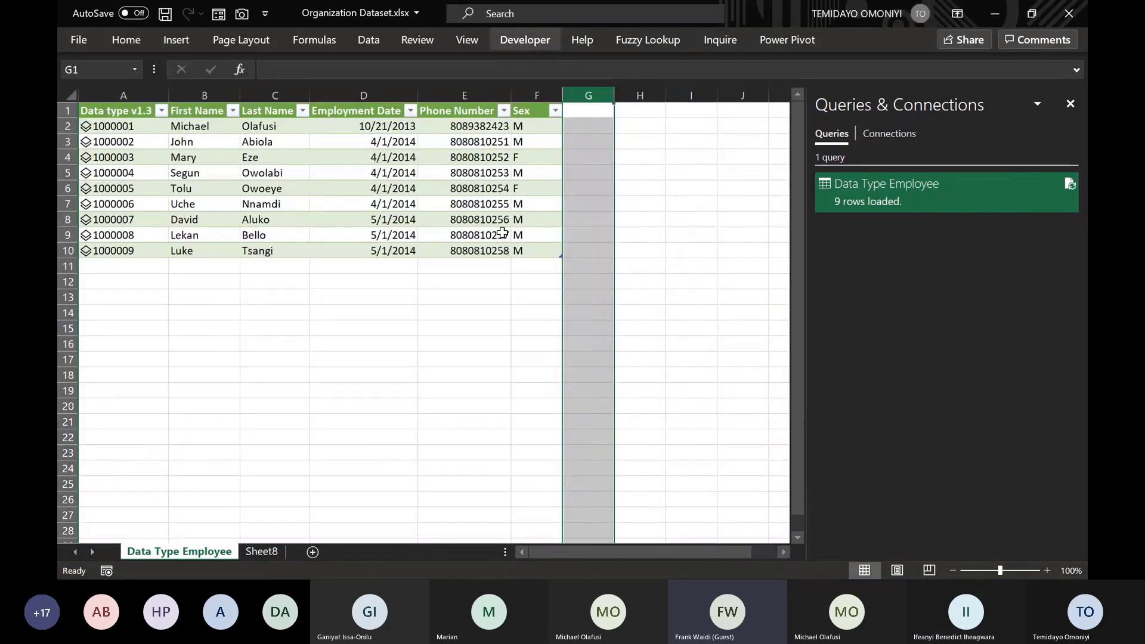
key("alt+Tab")
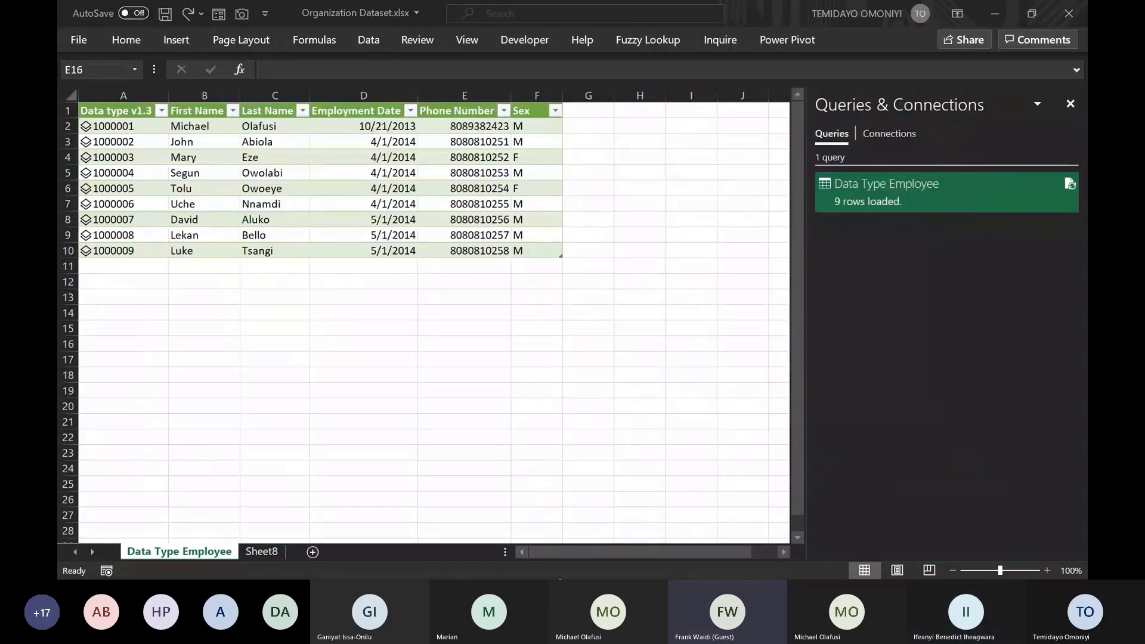
left_click(726, 477)
key("alt+Tab")
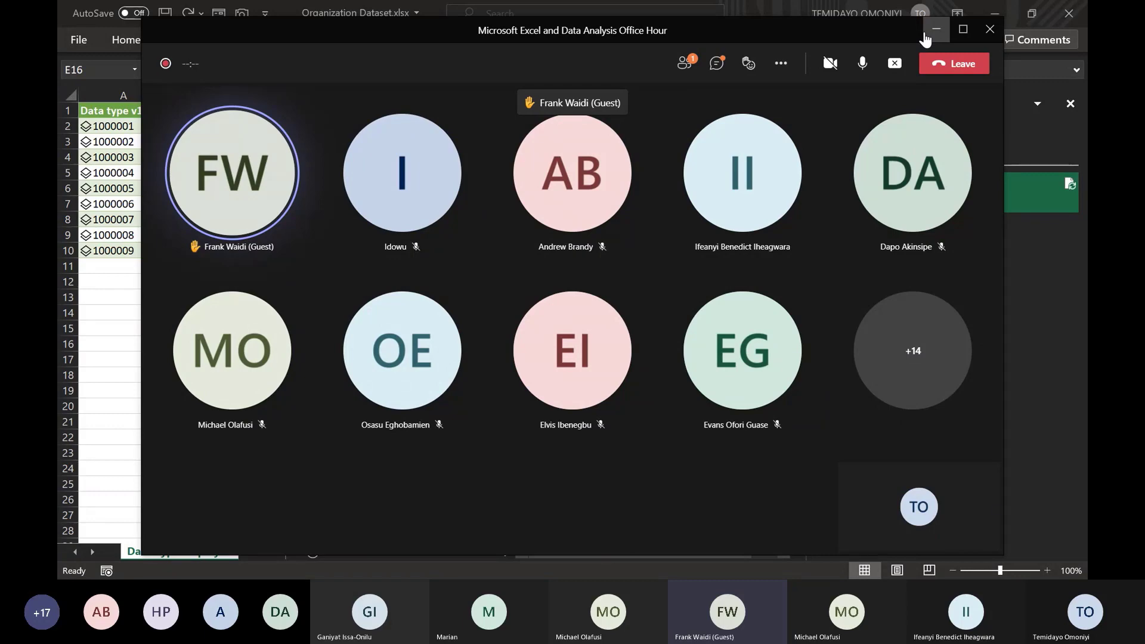
Switch to File Explorer and open Documents > Training > UrBizEdge -- Microsoft Excel Training Materials.
key("alt+Tab")
key("alt+Tab")
key("alt+Tab")
key("alt+Tab")
key("alt+Tab")
key("alt+Tab")
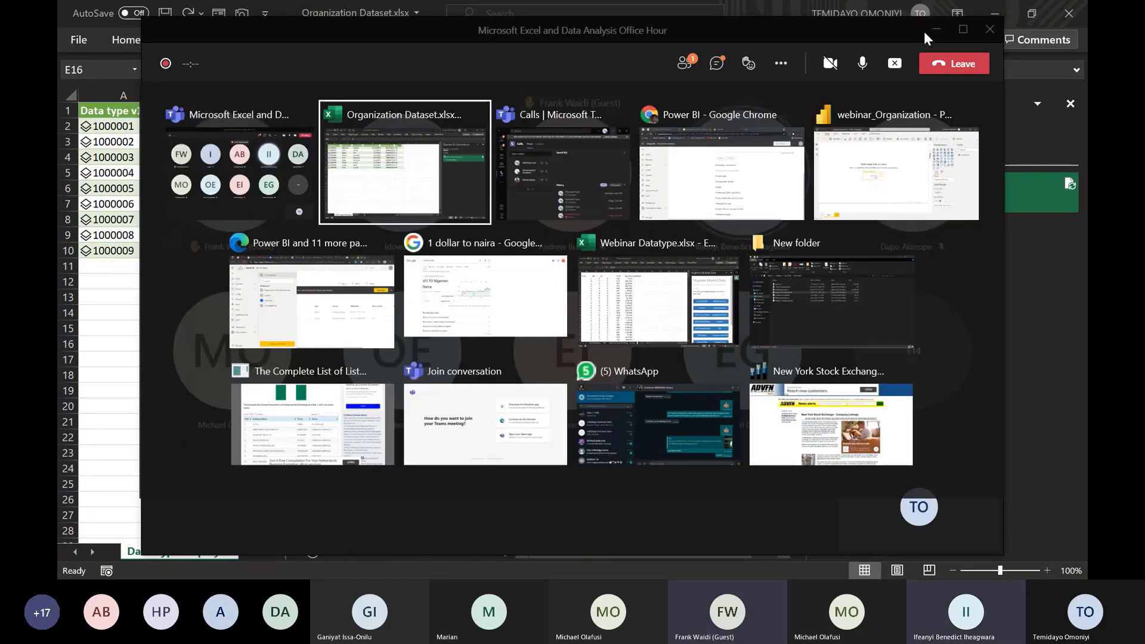
key("alt+Tab")
key("alt+Tab")
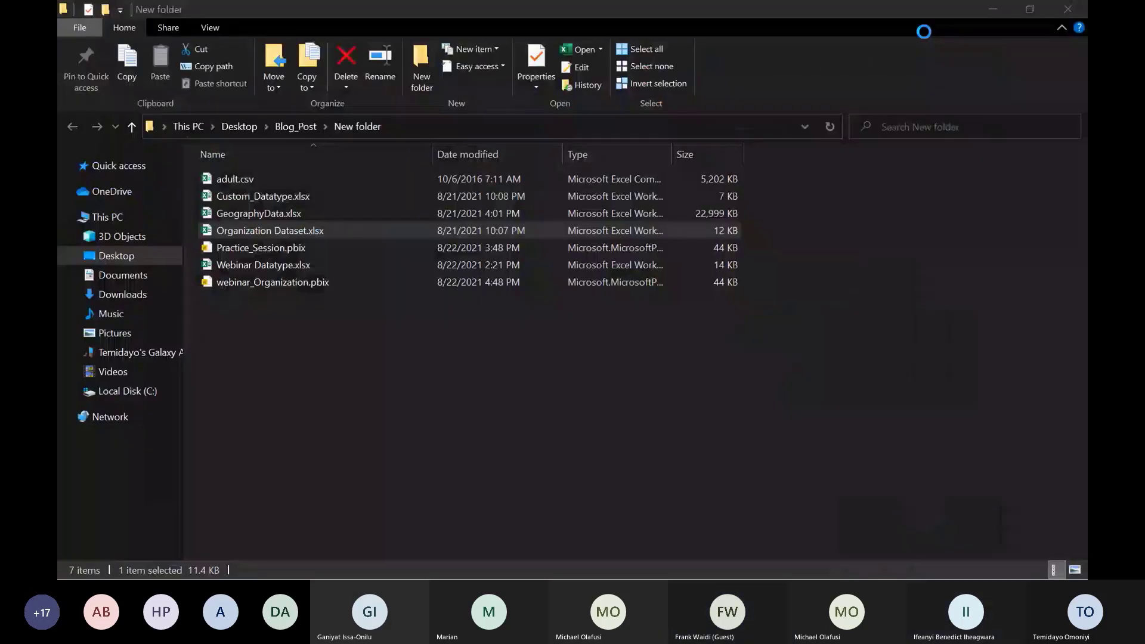
left_click(129, 275)
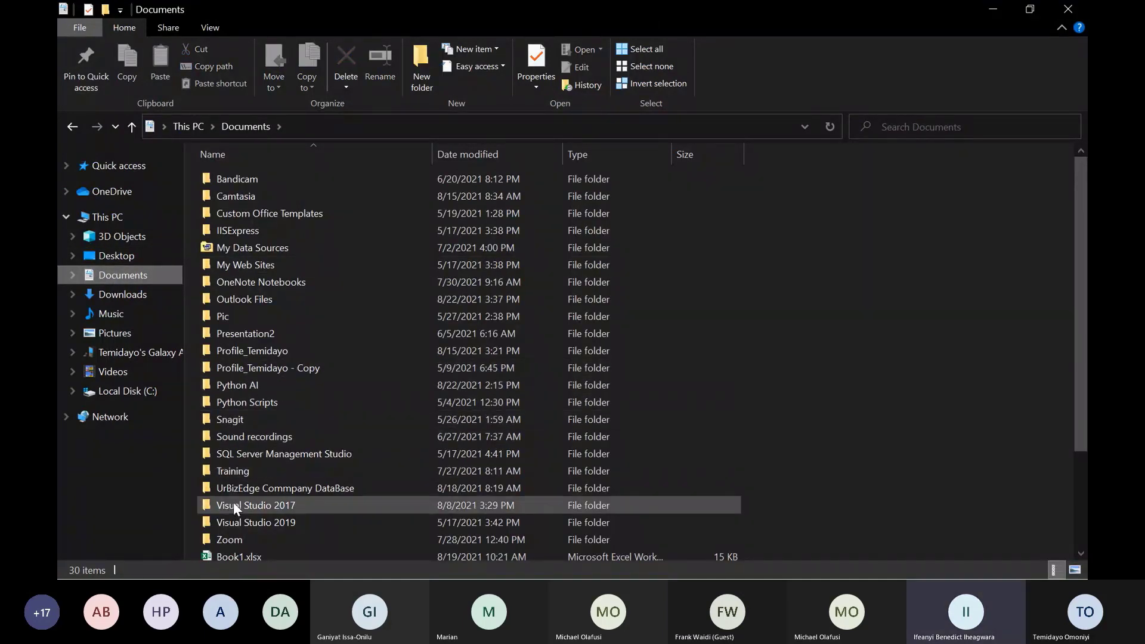
double_click(233, 472)
double_click(252, 265)
Search the training folder for "char" and open the Charts.xlsx workbook.
left_click(239, 308)
left_click(879, 127)
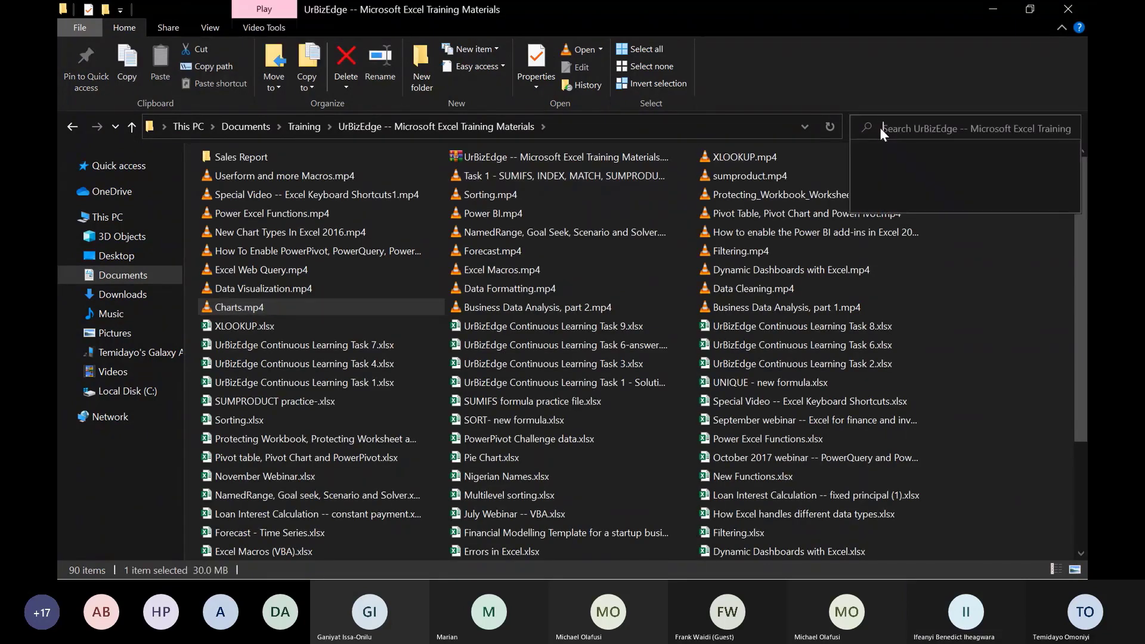
type("char")
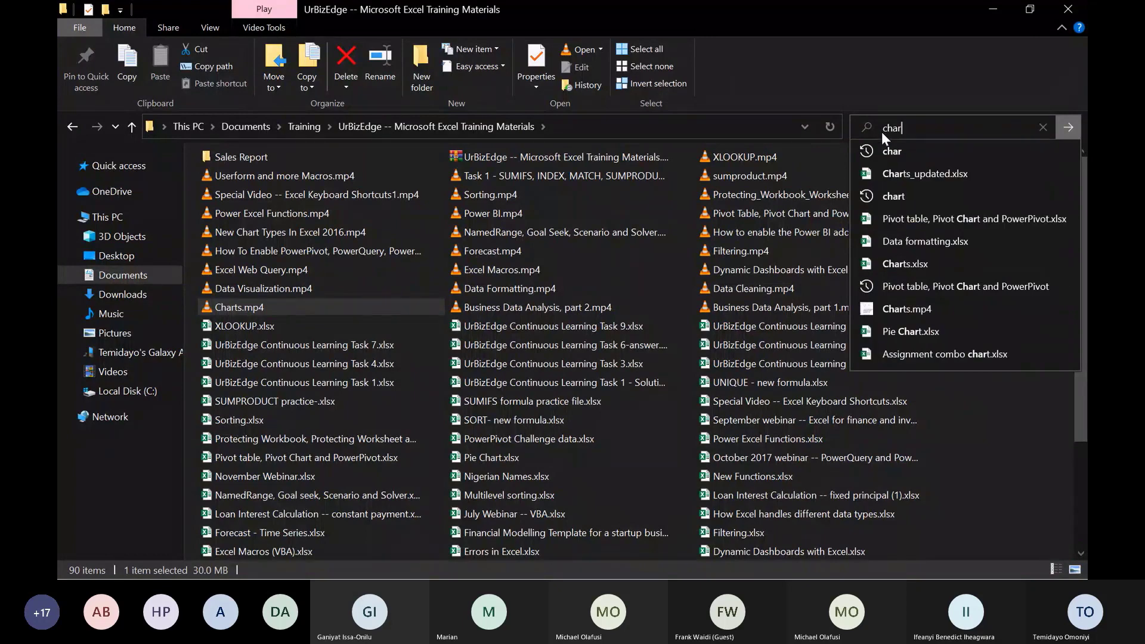
left_click(922, 263)
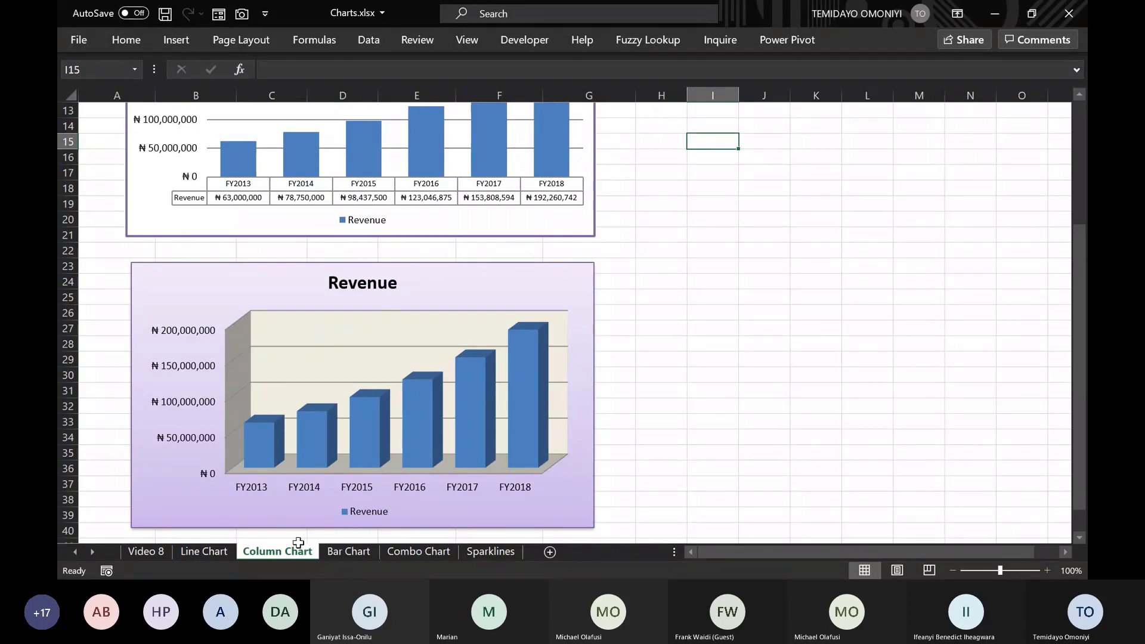
Look over the yearly revenue charts on the Column Chart sheet and the chart on the Line Chart sheet.
scroll(631, 373, "up", 2)
scroll(631, 372, "up", 3)
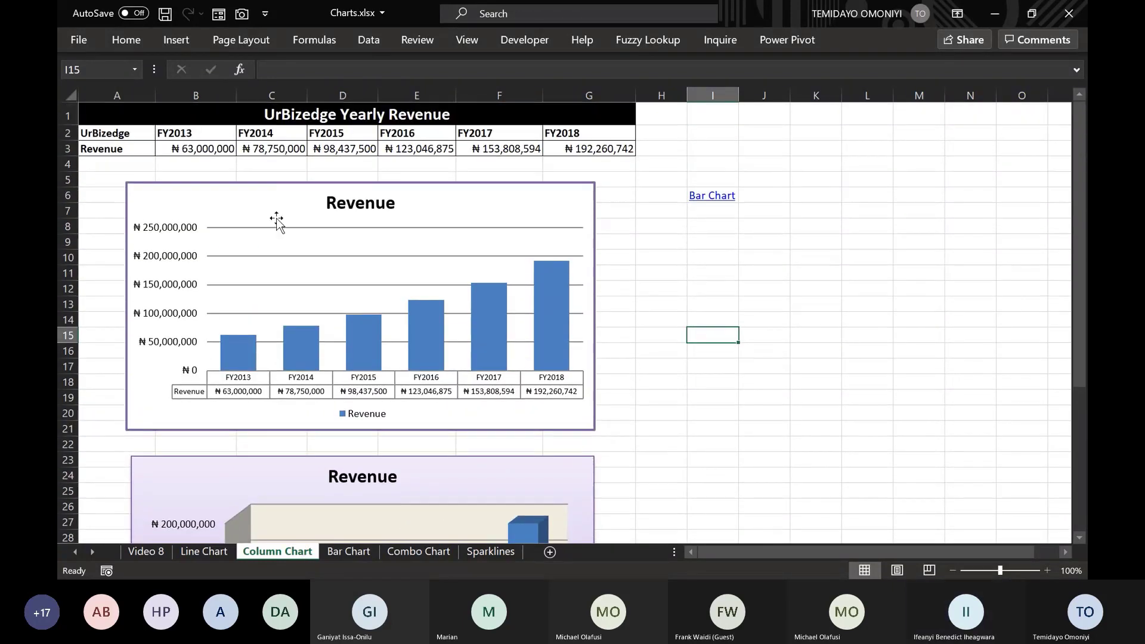
left_click(189, 555)
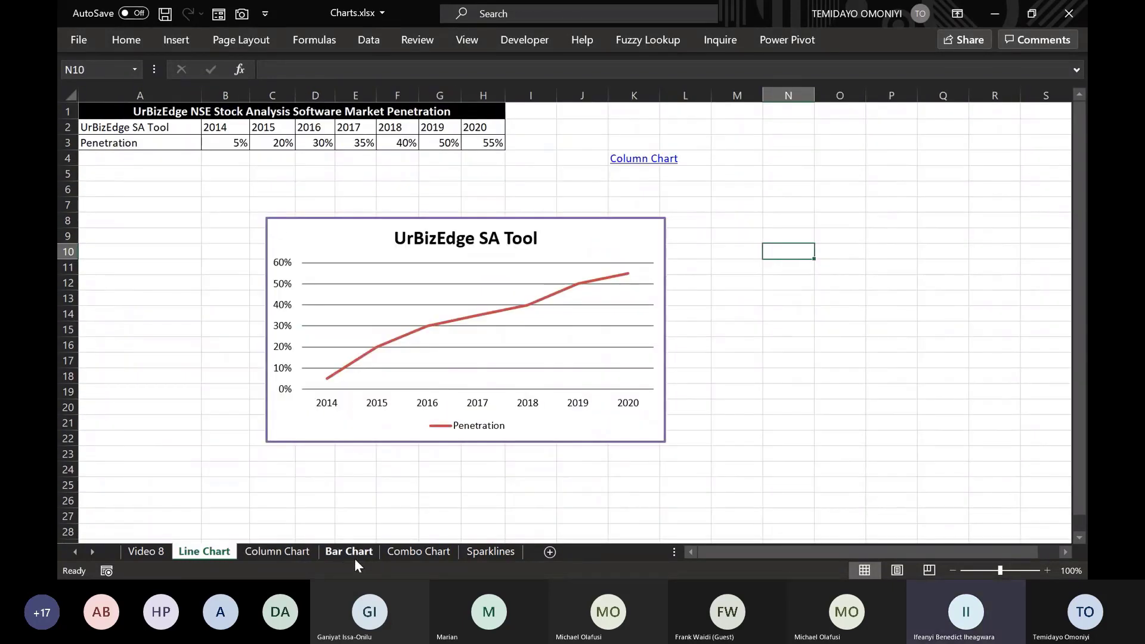
Delete the existing Revenue chart from the Bar Chart sheet.
left_click(350, 554)
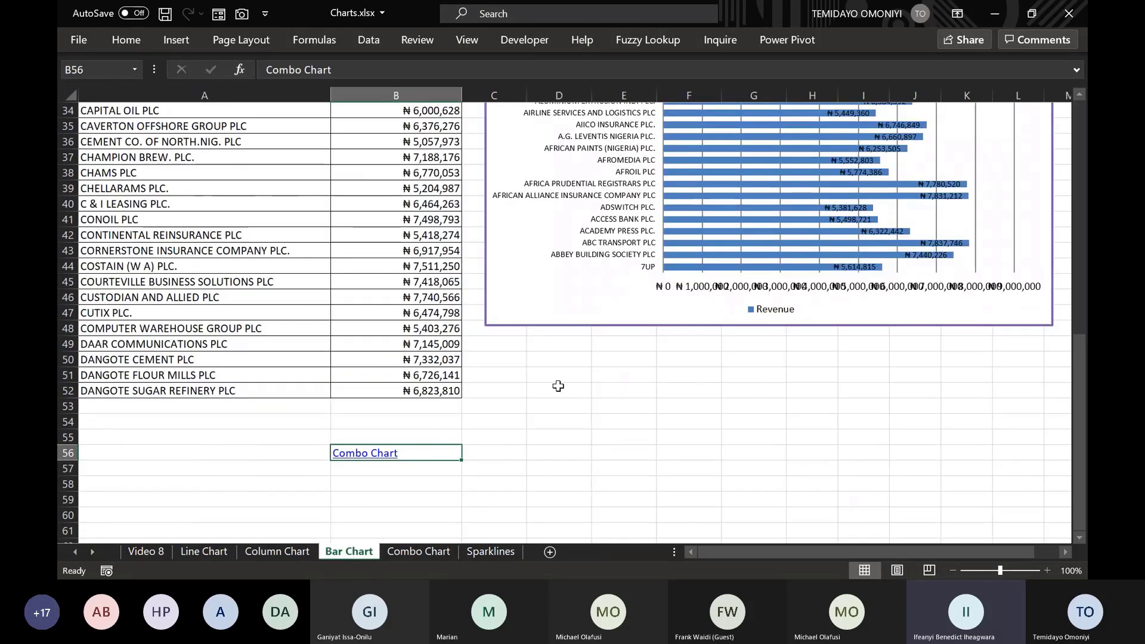
scroll(478, 292, "up", 10)
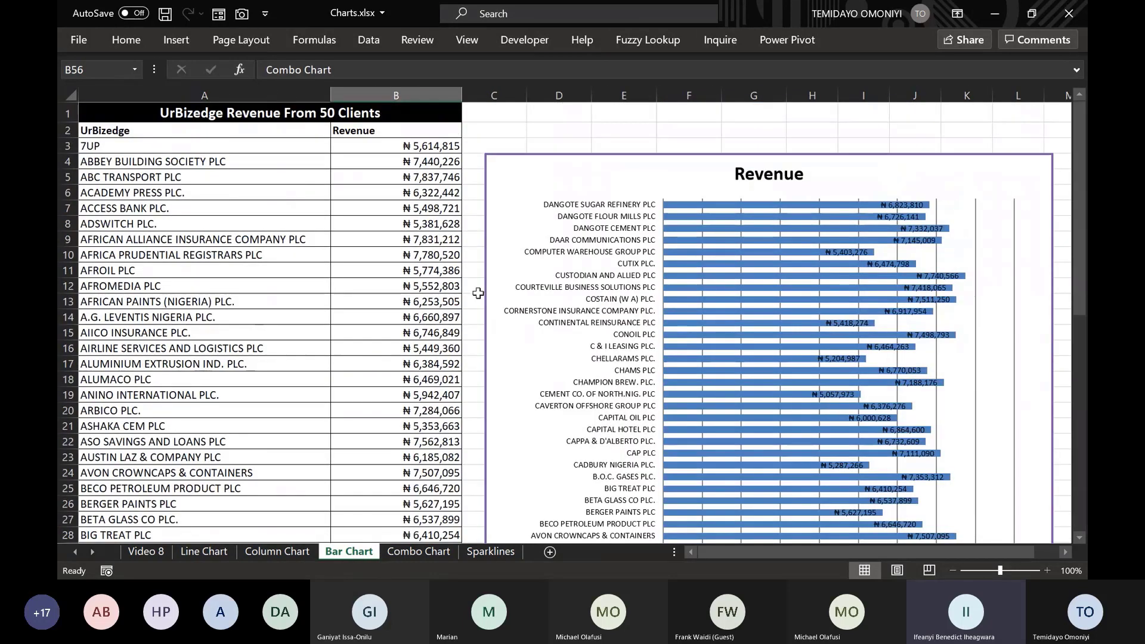
left_click(498, 185)
key("Delete")
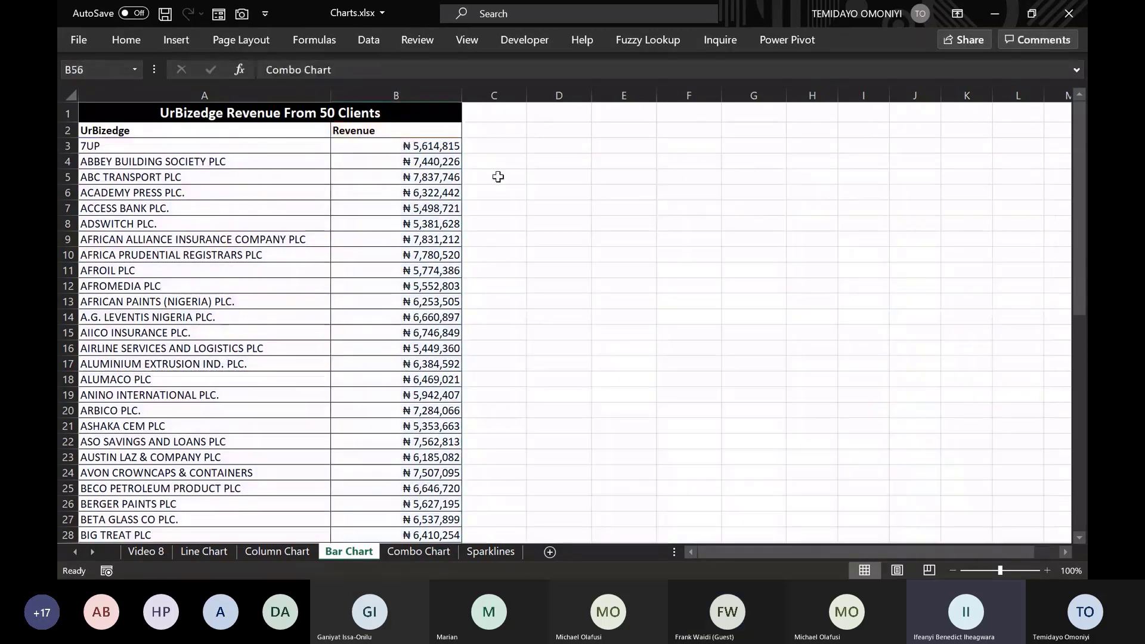
Select the client revenue table A2:B52, create a default column chart from it and delete that chart.
left_click(162, 131)
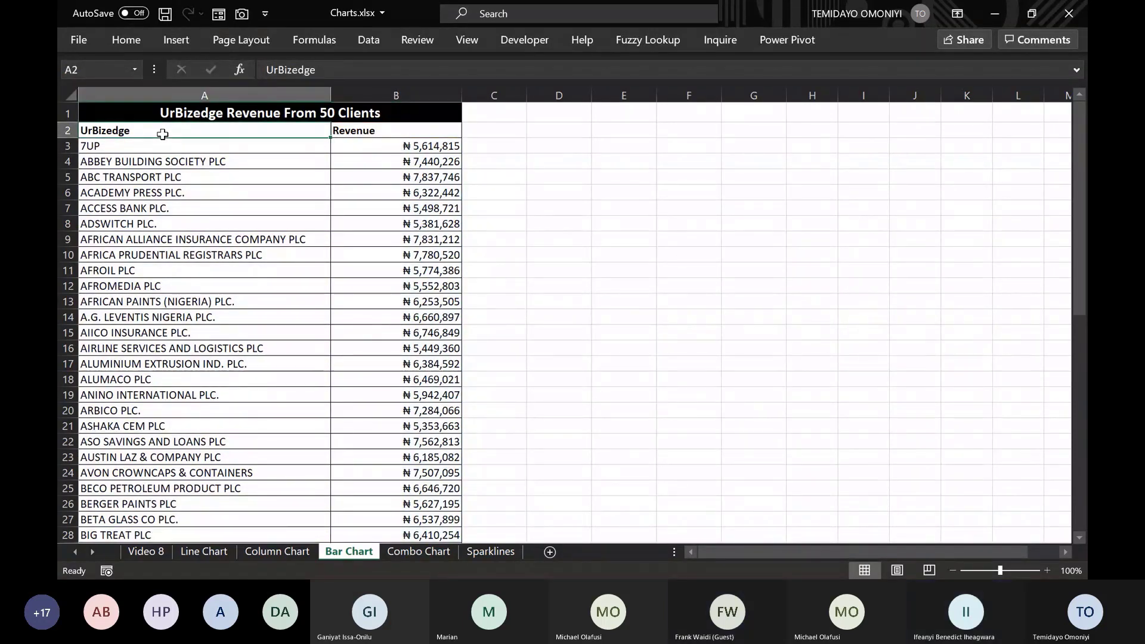
left_click_drag(134, 132, 410, 505)
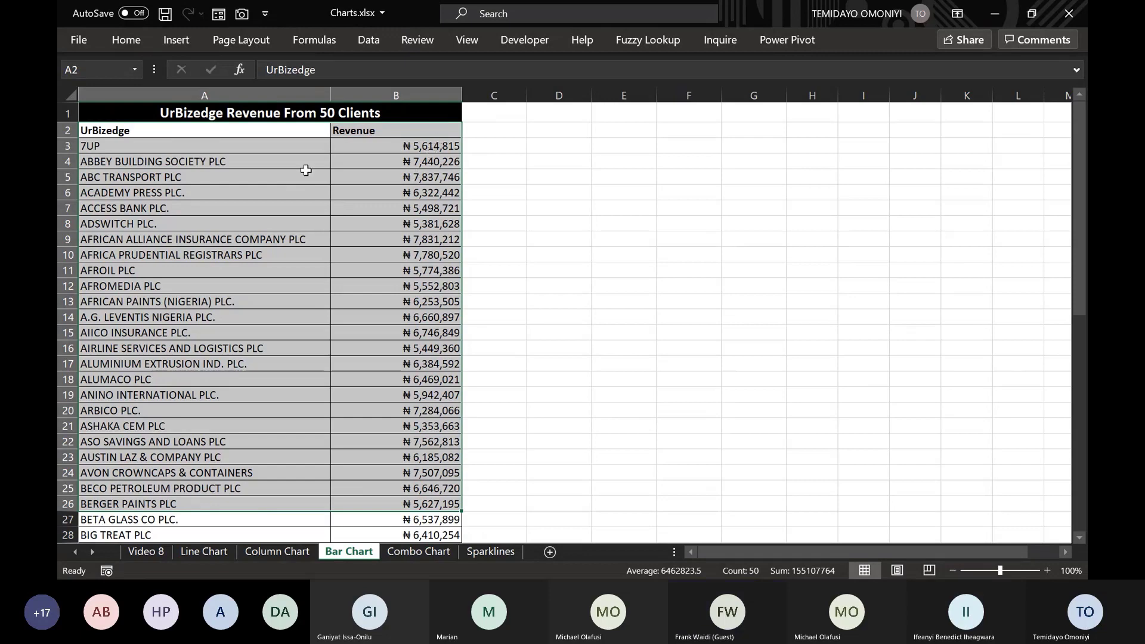
left_click(262, 138)
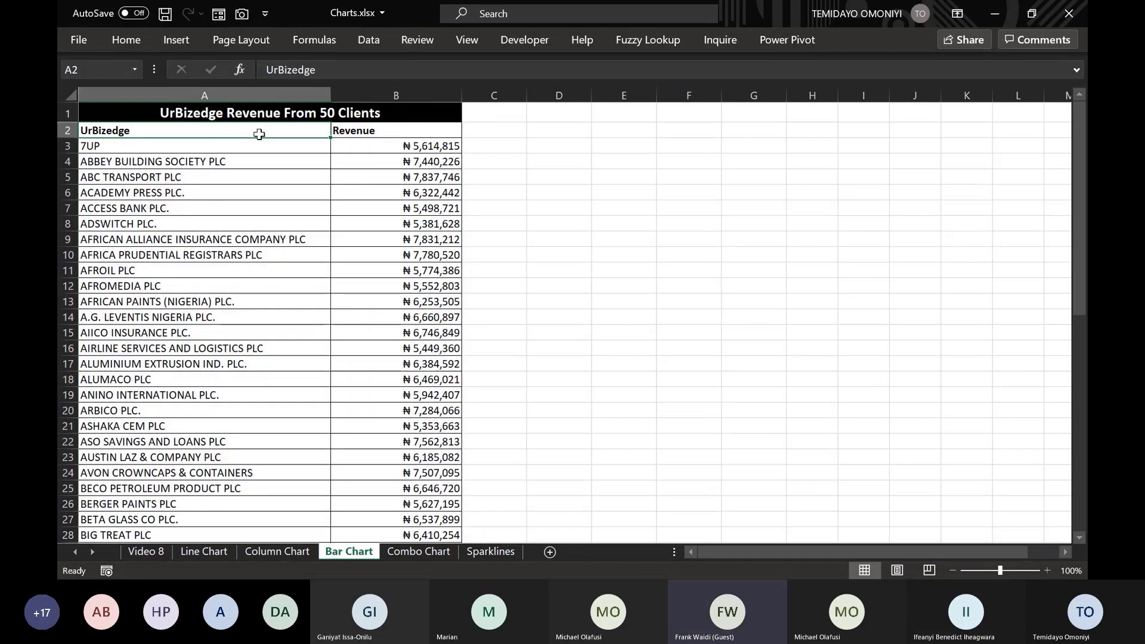
key("shift+Right")
key("ctrl+shift+Down")
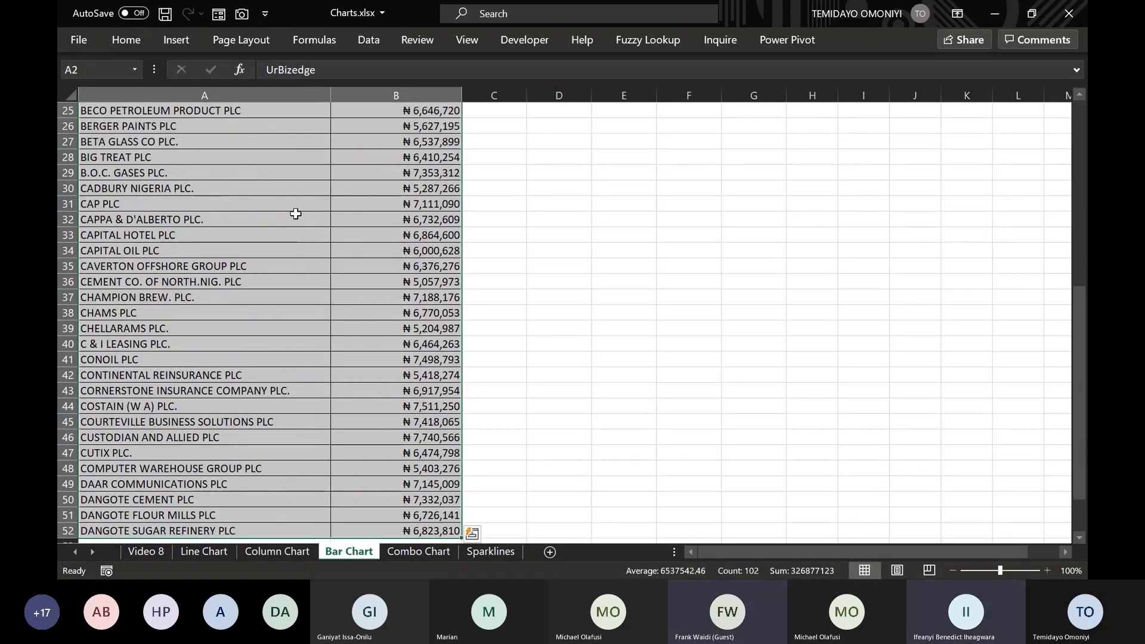
key("alt+F1")
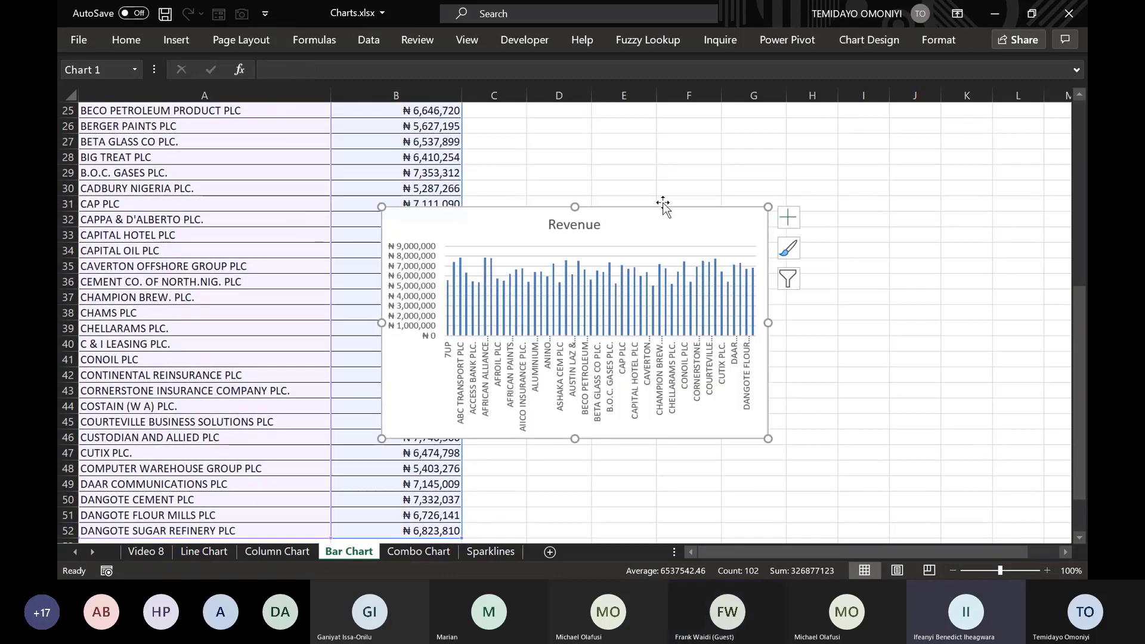
key("Delete")
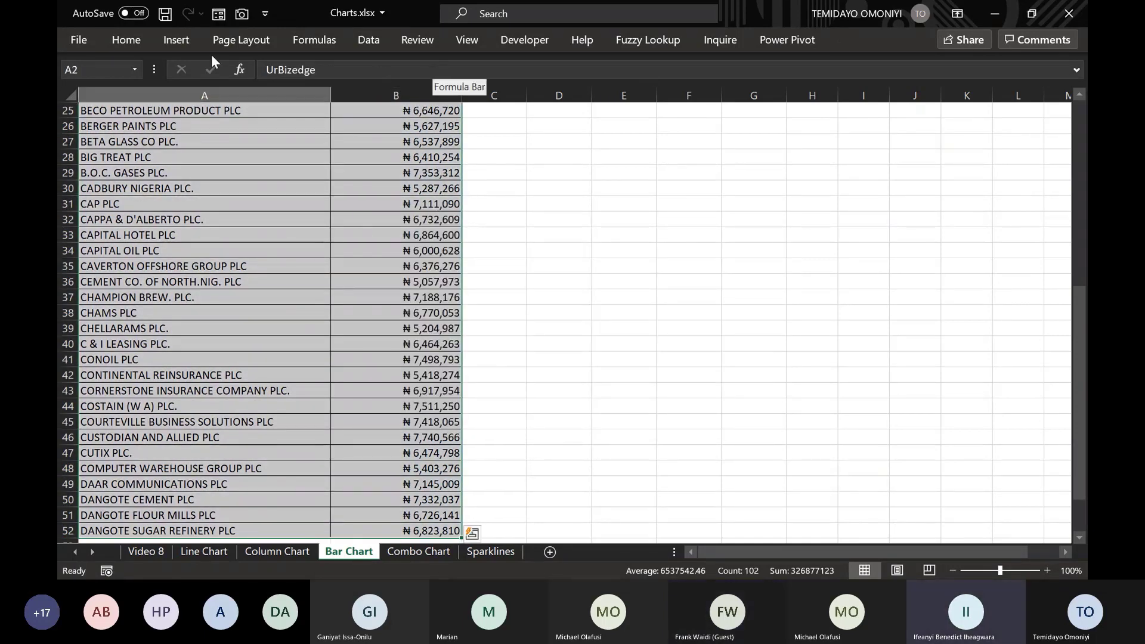
Insert a 2-D bar chart from the client revenue data and enlarge it beside the table across about columns C to K.
left_click(184, 37)
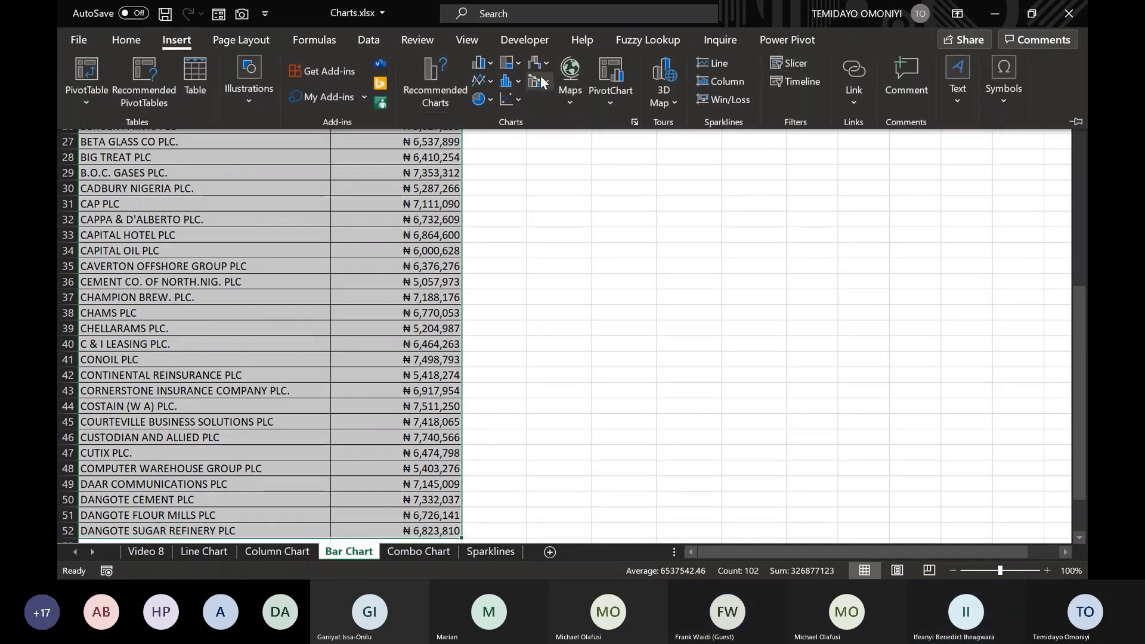
left_click(490, 65)
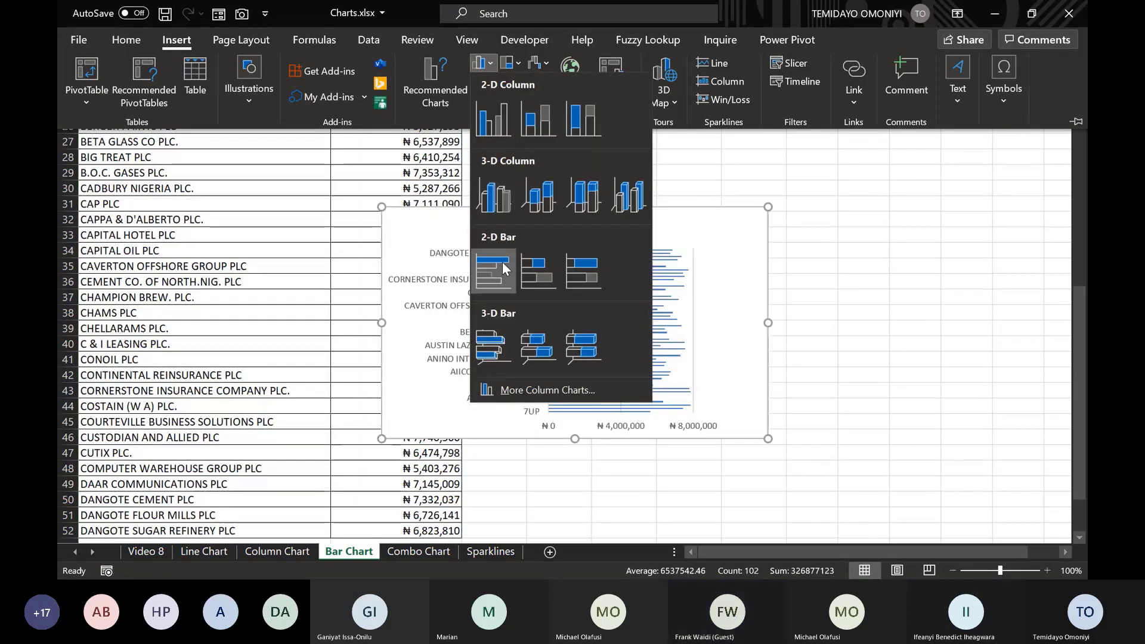
left_click(501, 270)
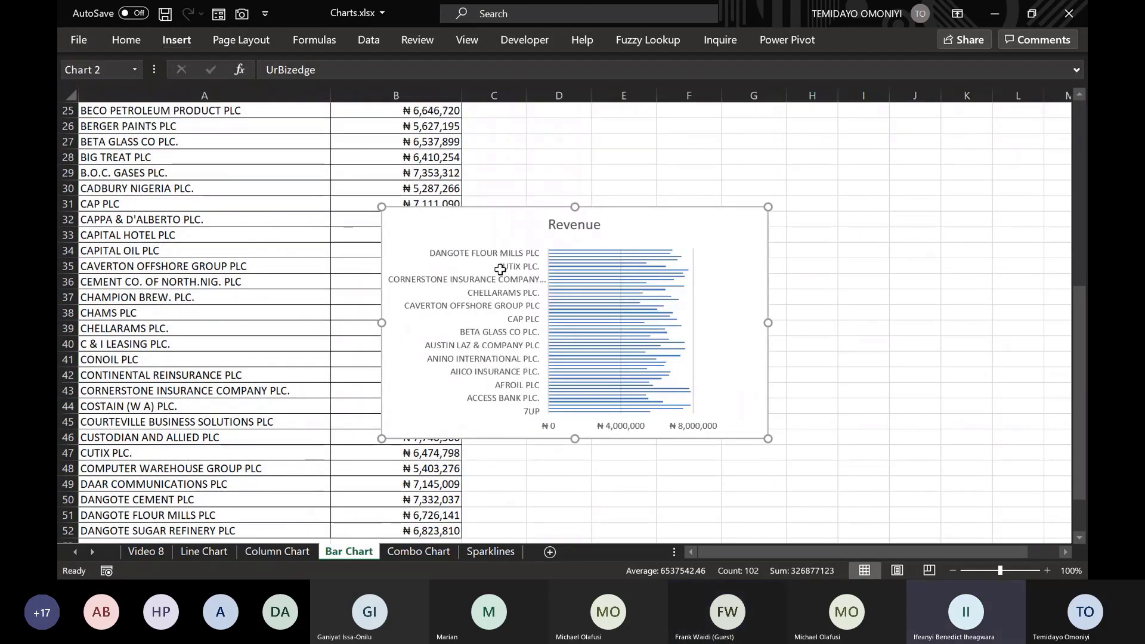
left_click_drag(768, 439, 839, 520)
left_click_drag(611, 206, 611, 127)
left_click_drag(840, 323, 963, 323)
left_click_drag(381, 324, 496, 322)
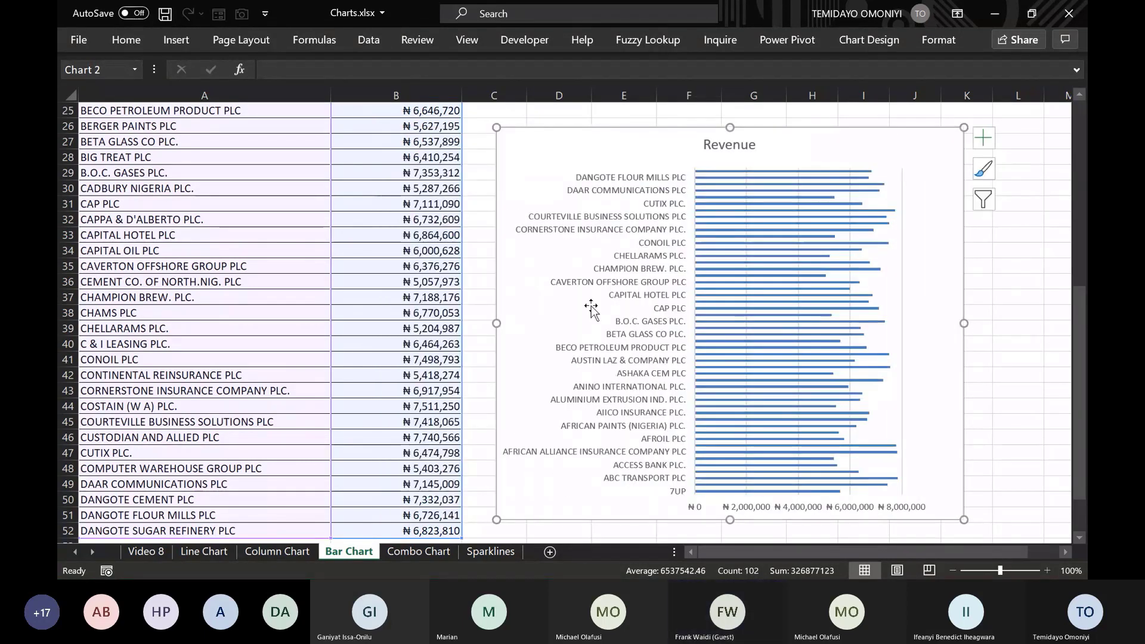
Add data labels to the revenue bar chart and extend the chart's height downward.
left_click(984, 138)
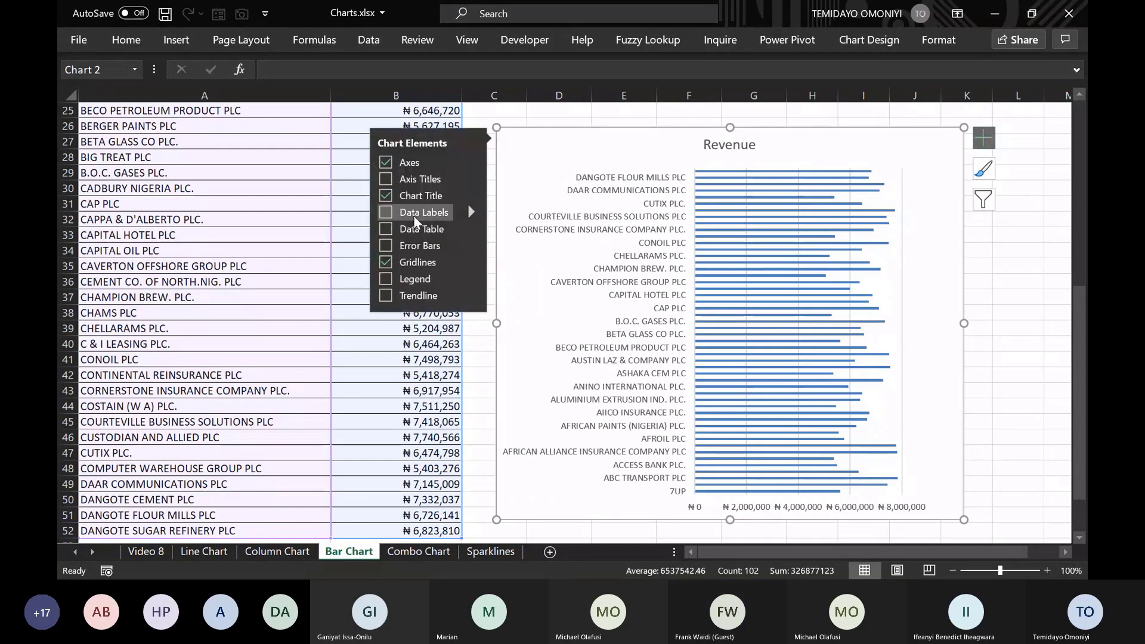
left_click(386, 213)
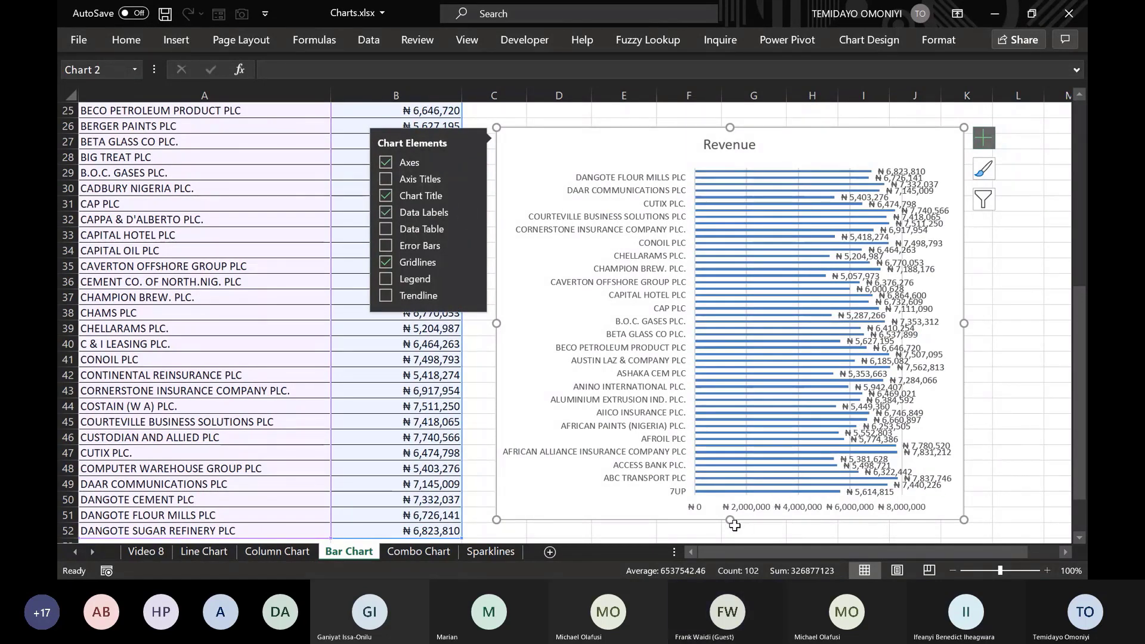
left_click_drag(736, 525, 739, 540)
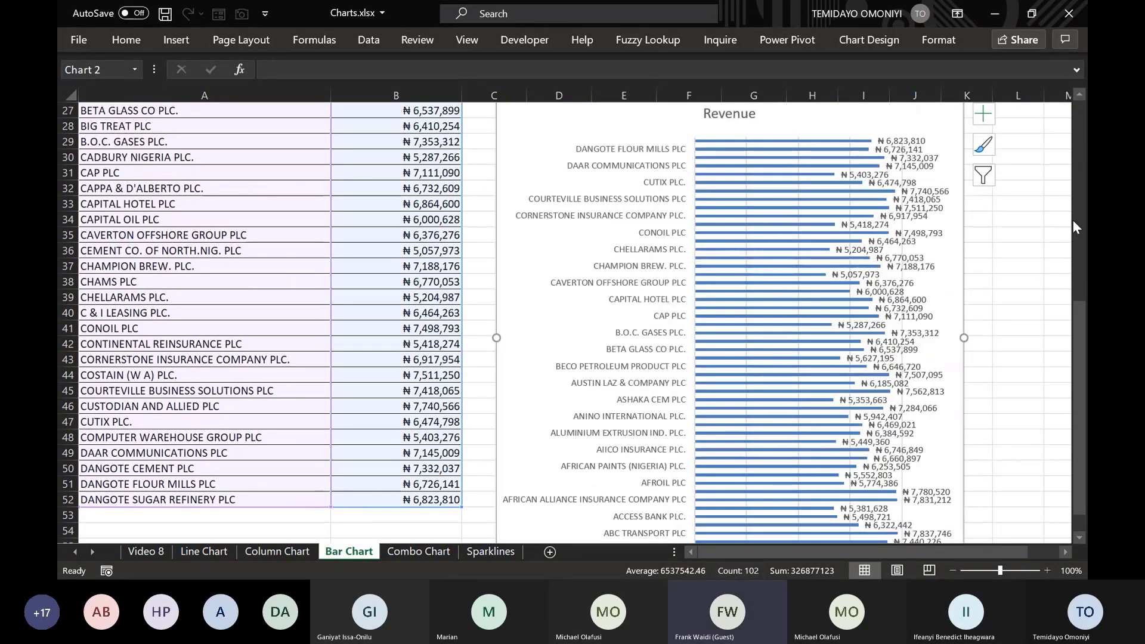
Move the labelled revenue bar chart up to about row 21 beside the table, then delete it.
left_click_drag(1085, 316, 1085, 280)
left_click_drag(656, 210, 646, 122)
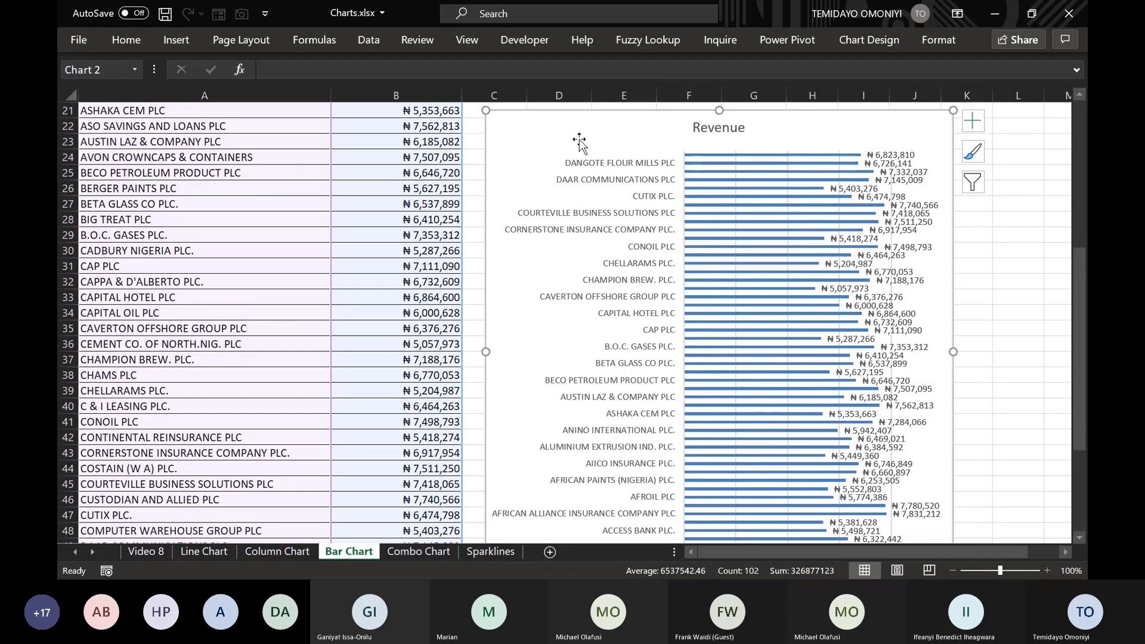
key("Delete")
Switch back to the Organization Dataset workbook, check the Teams meeting window and minimize it.
key("alt+Tab")
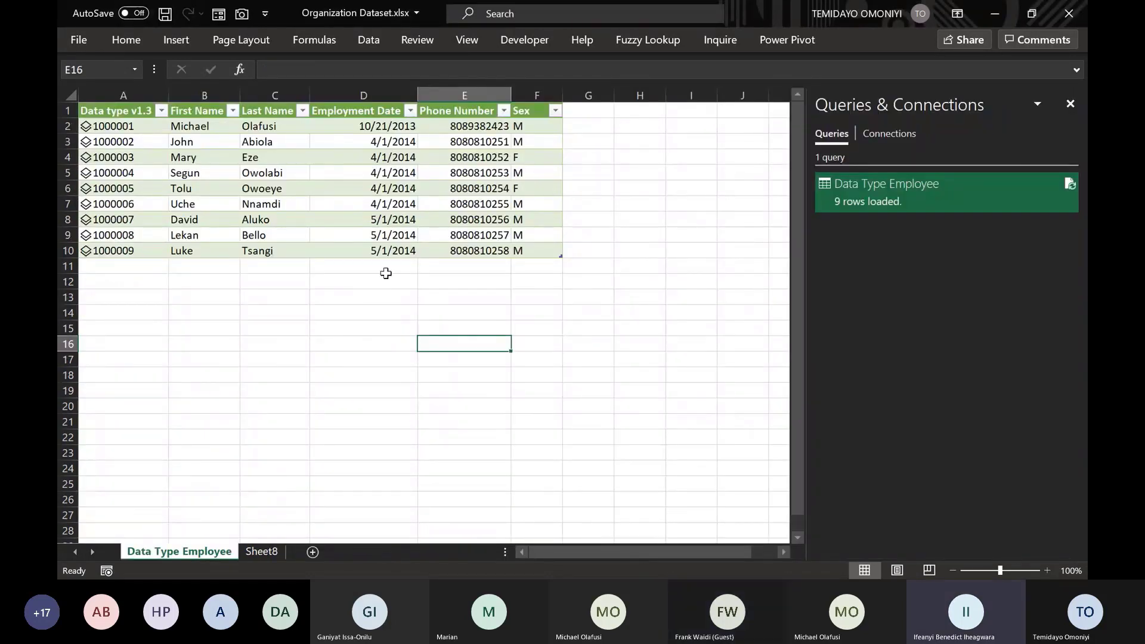
key("alt+Tab")
key("alt+Tab")
key("alt+Tab")
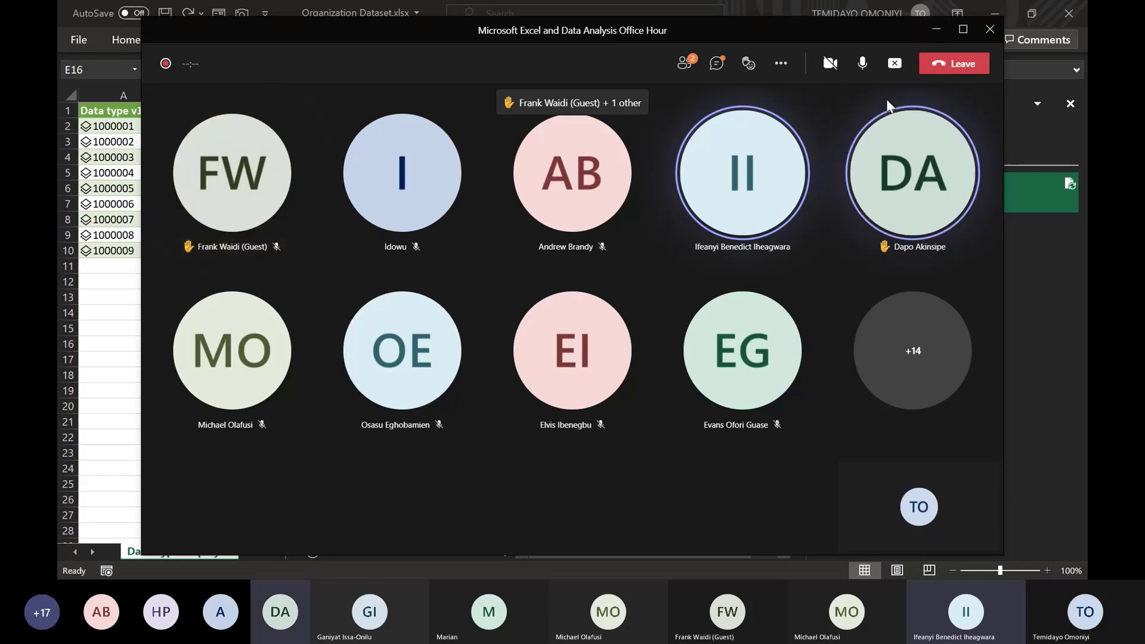
left_click(933, 30)
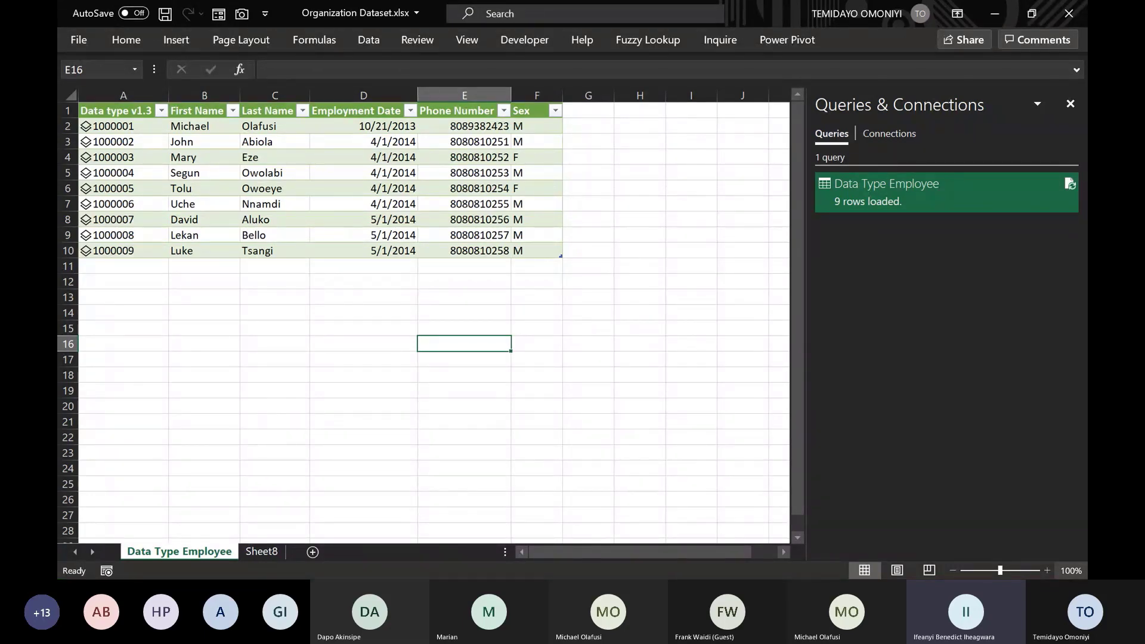
Switch from the Upcoming Training slide to the Teams meeting window and stop sharing the screen.
left_click(975, 555)
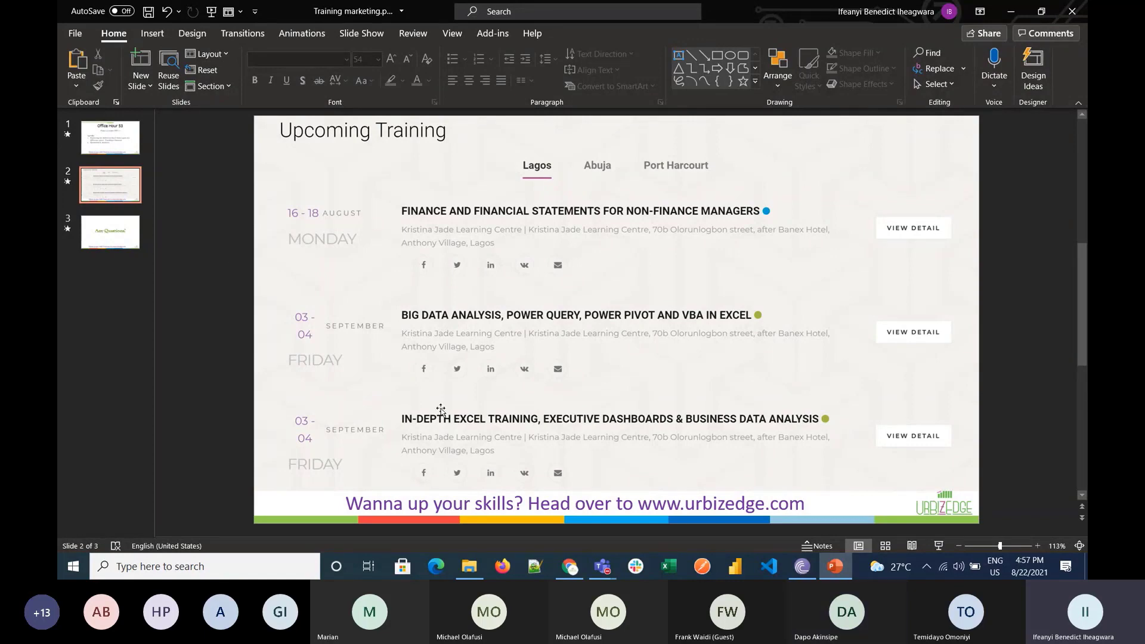
mouse_move(610, 567)
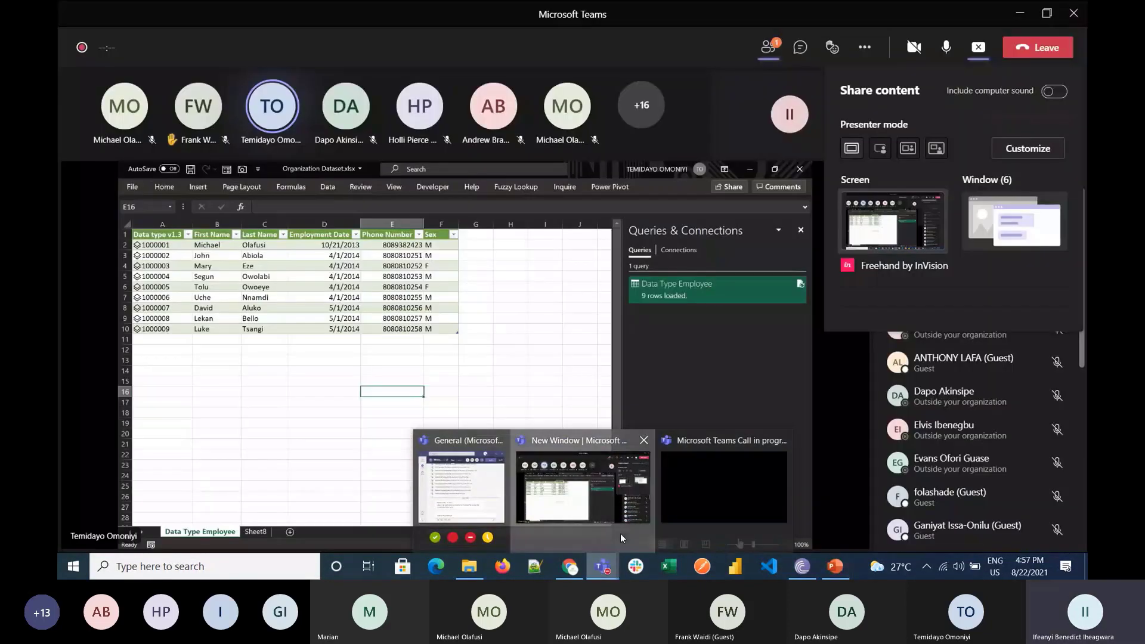
left_click(621, 535)
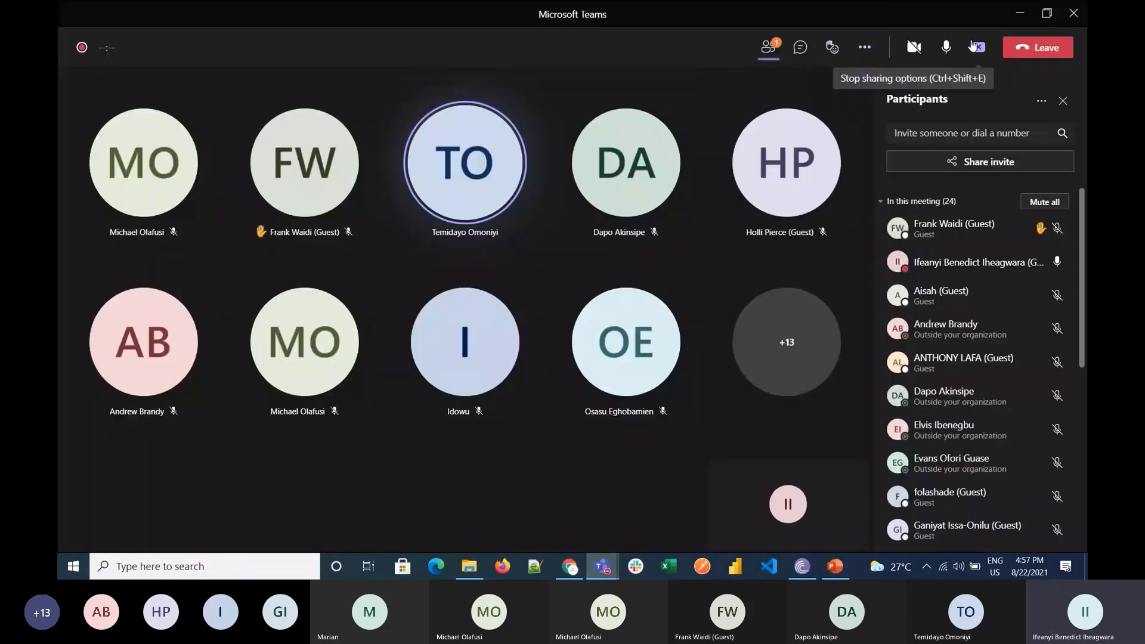
left_click(973, 46)
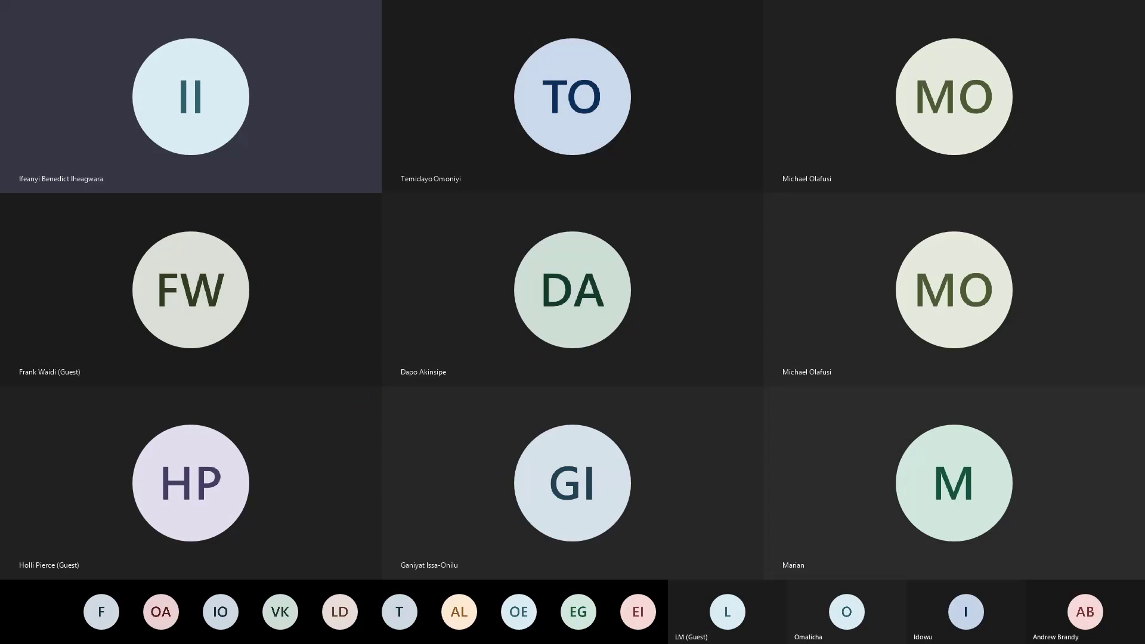